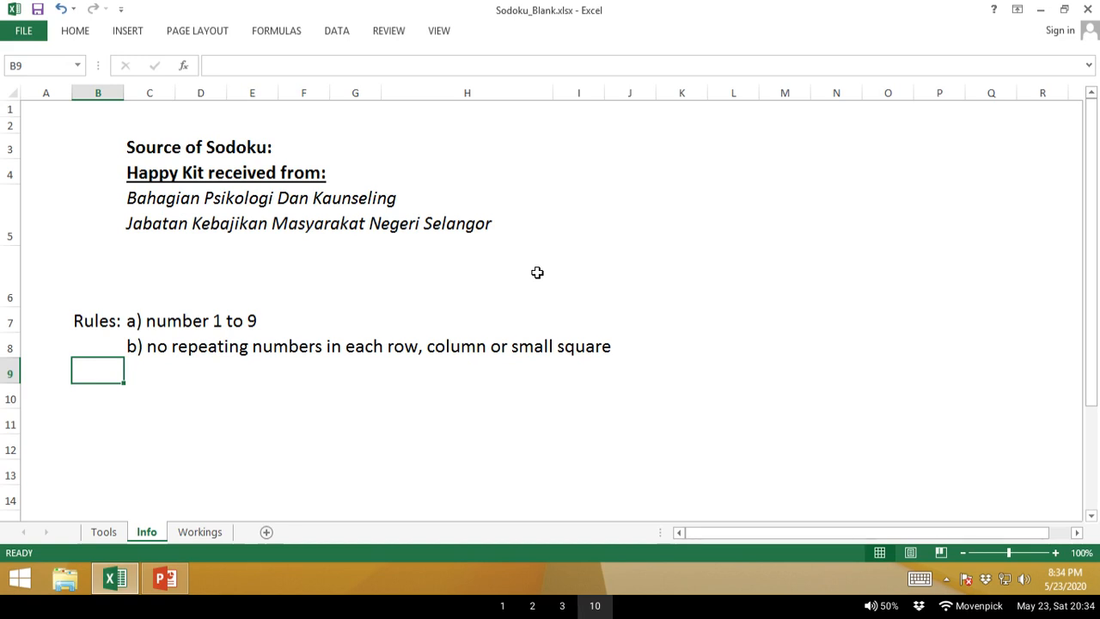
Show the Workings sheet at 80% zoom and highlight the whole Sudoku puzzle grid D4:L12.
key(ctrl+Page_Down)
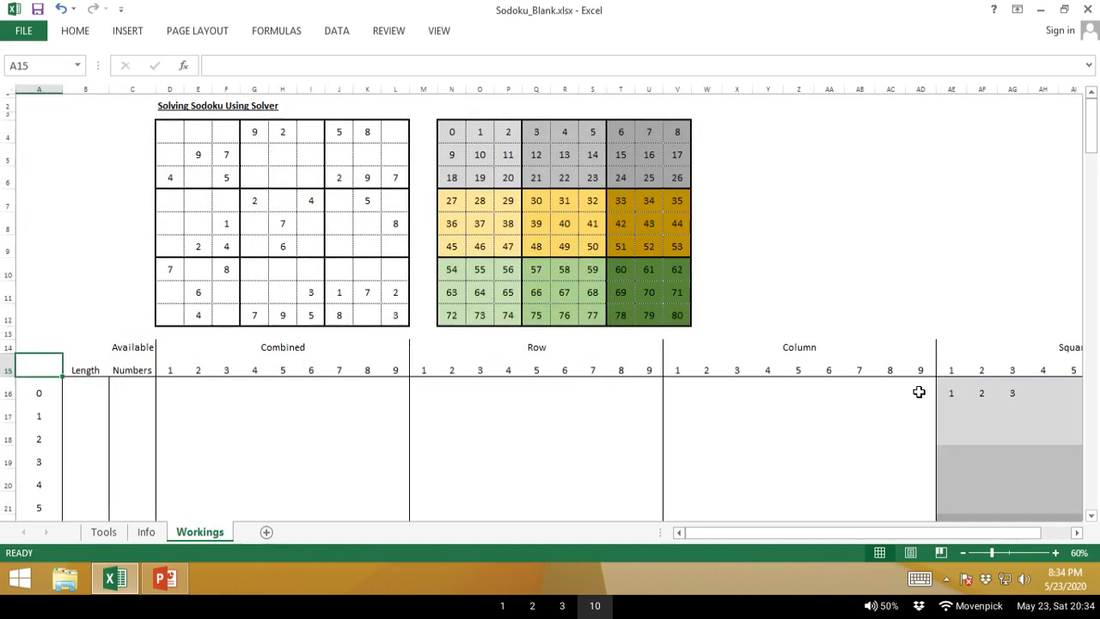
click(1055, 552)
click(1055, 553)
key(ctrl+Home)
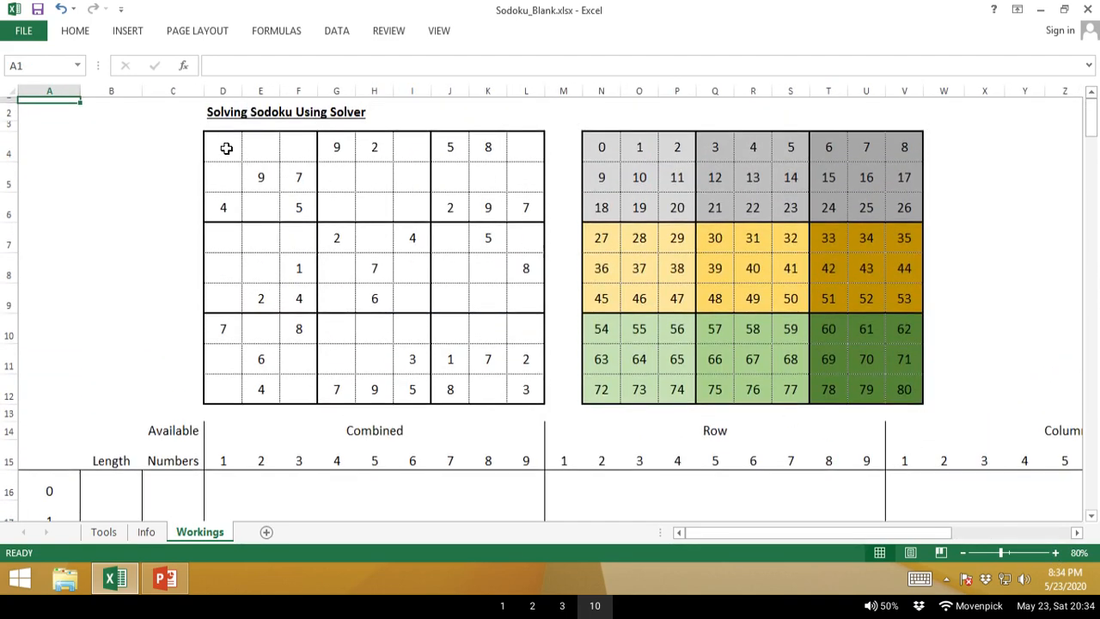
drag(226, 146, 515, 387)
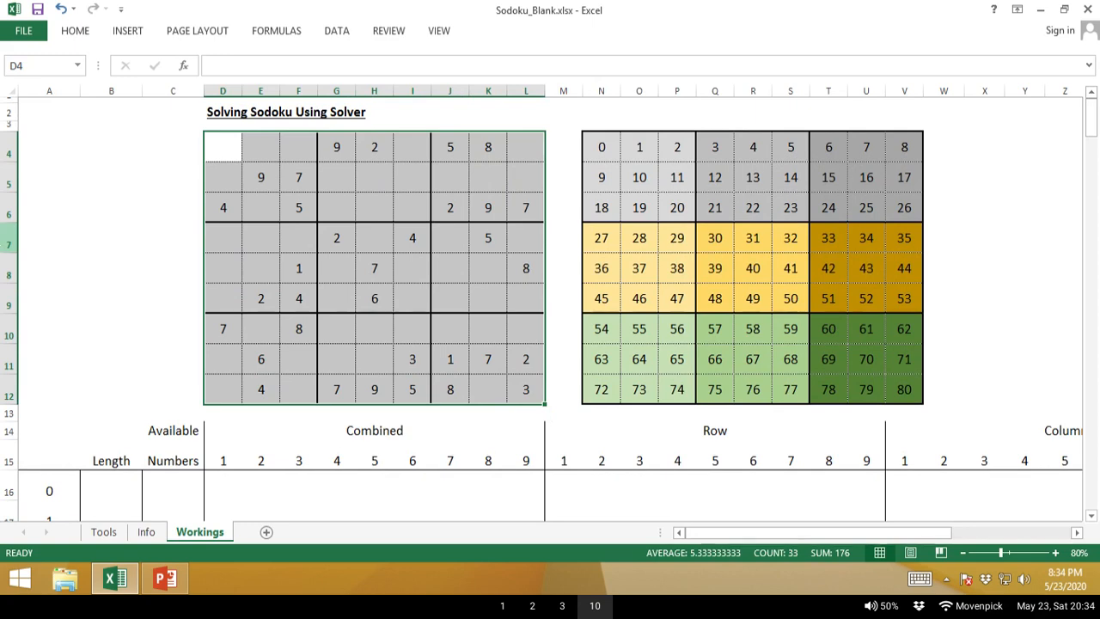
Review the puzzle source and the number rules on the Info sheet.
key(ctrl+Page_Up)
key(ctrl+Page_Up)
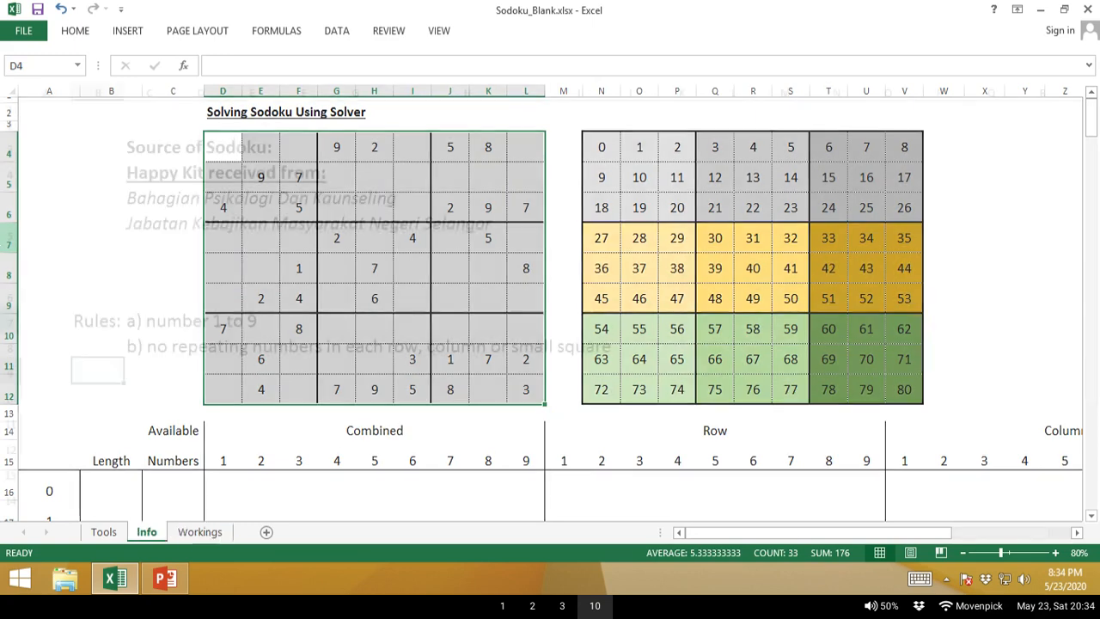
key(ctrl+Page_Down)
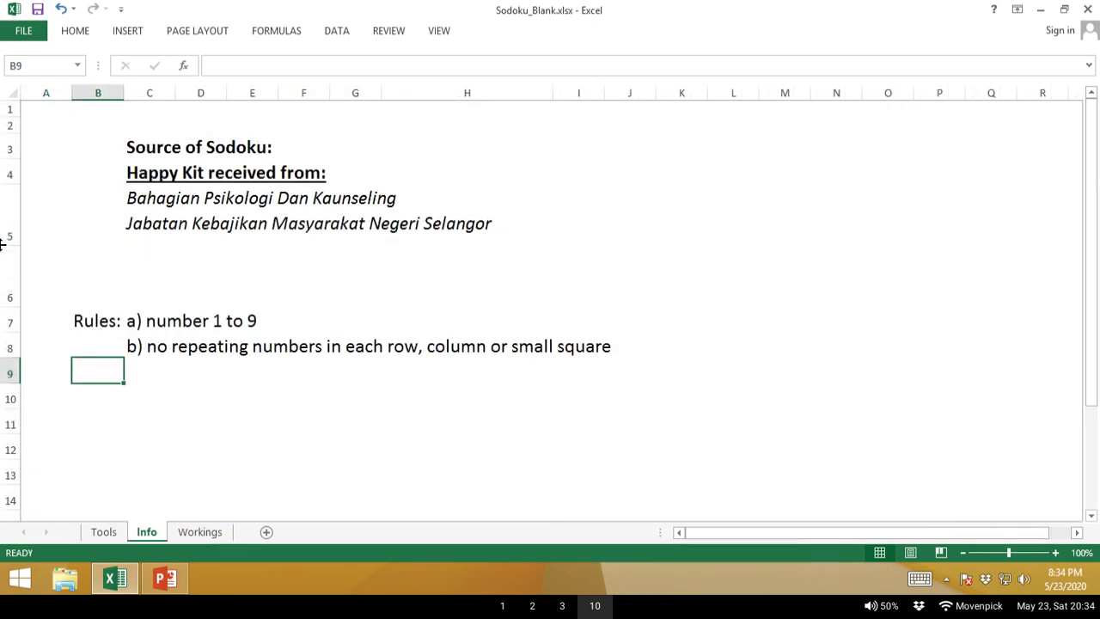
click(210, 201)
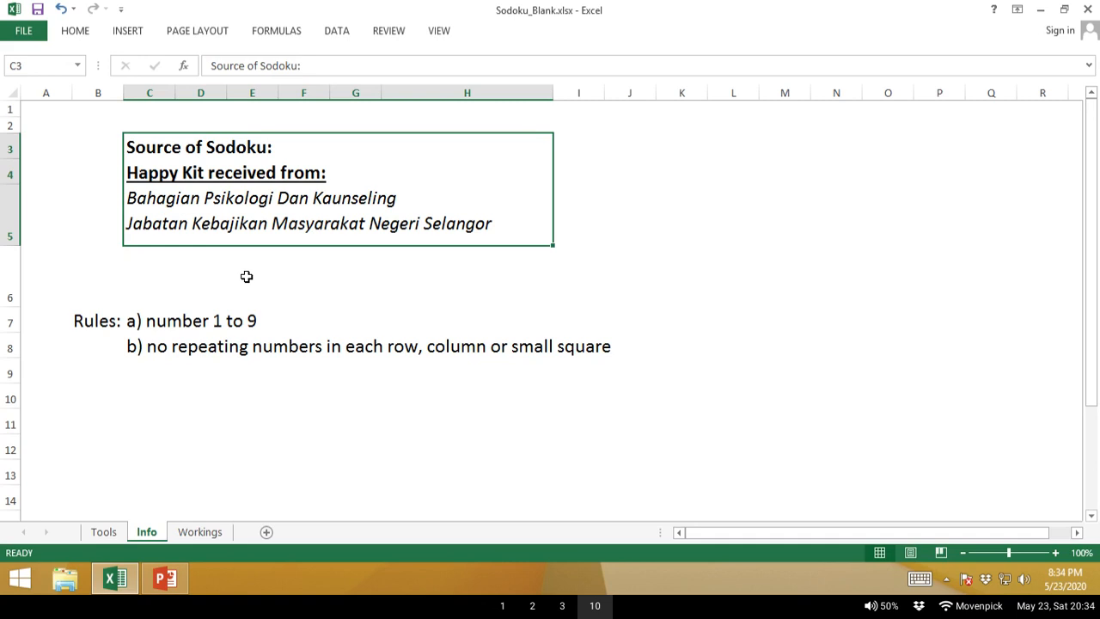
key(Down)
key(Down)
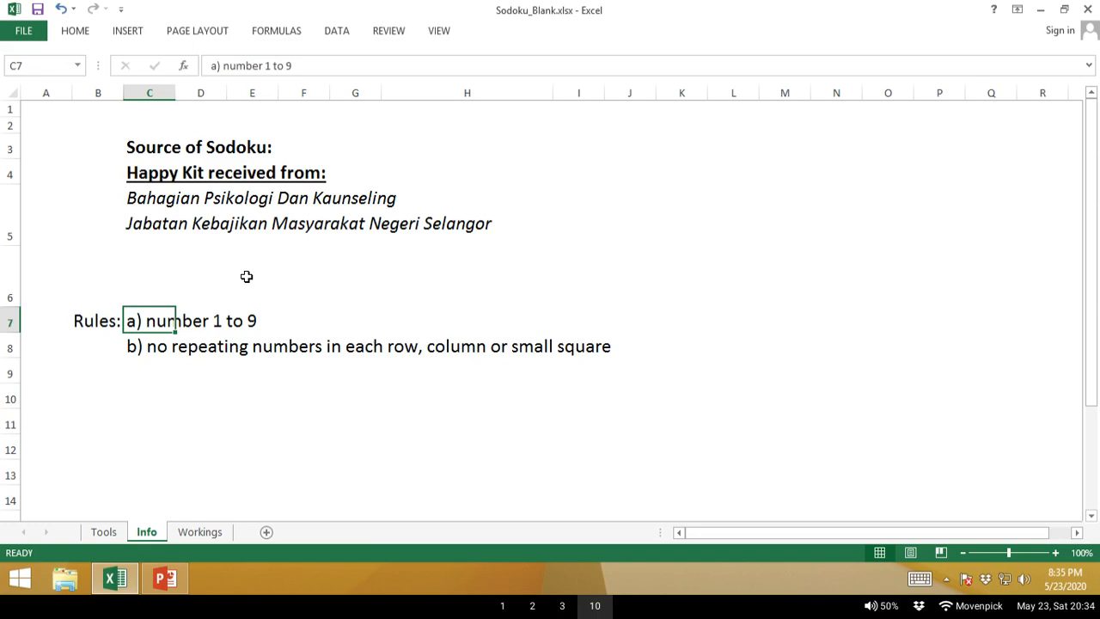
Examine the Sudoku puzzle on the Workings sheet, highlighting its first 3×3 square D4:F6 and the full grid D4:L12.
key(ctrl+Page_Down)
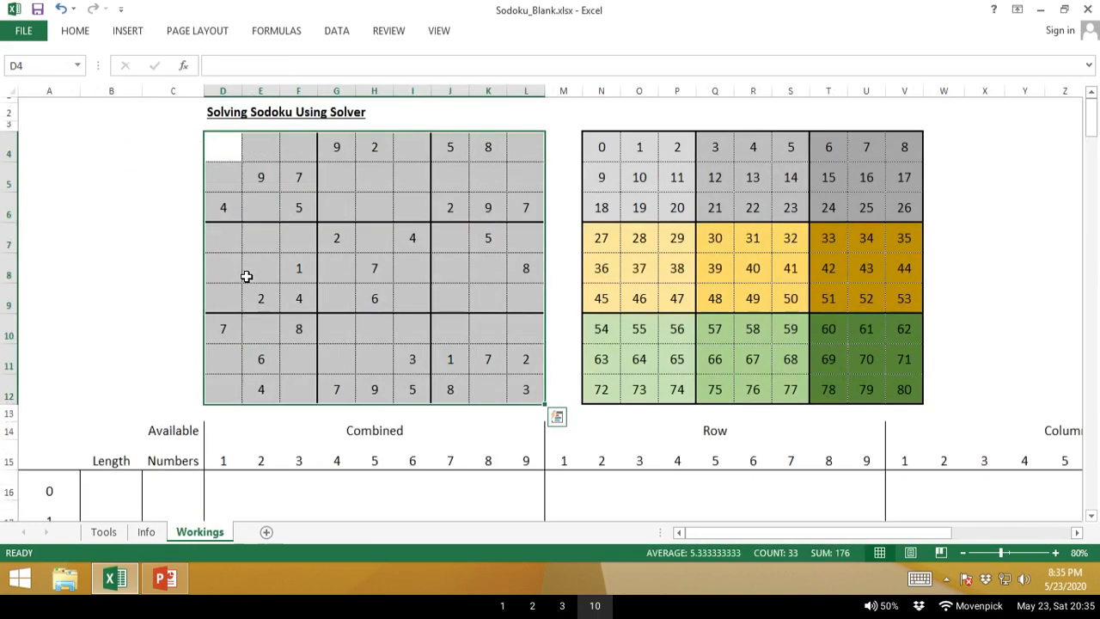
click(217, 147)
drag(218, 147, 293, 204)
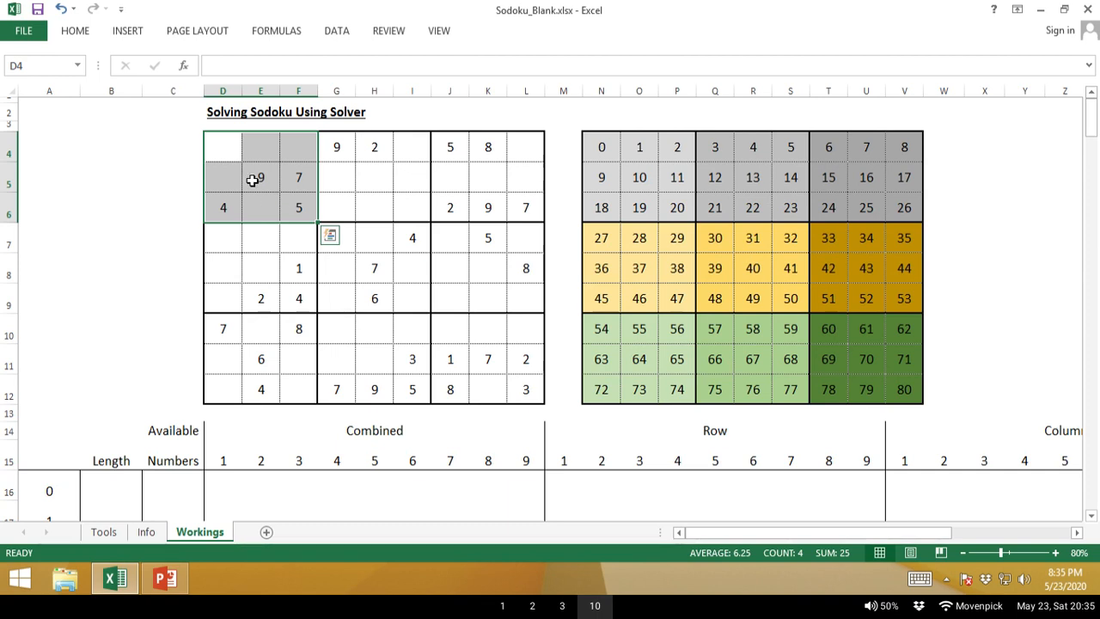
drag(221, 145, 521, 389)
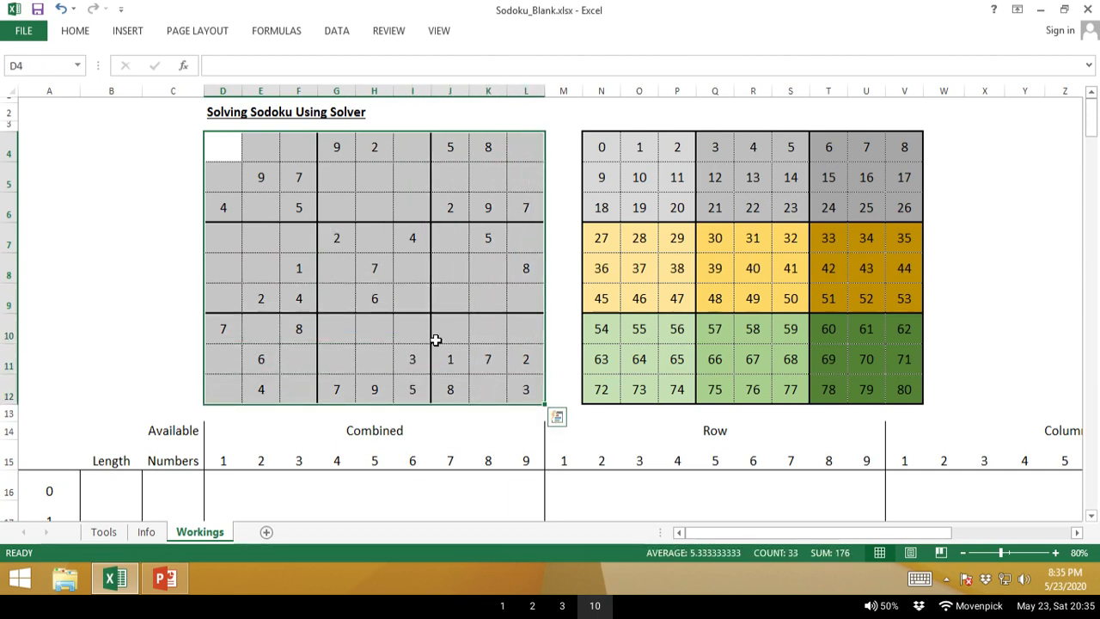
click(370, 298)
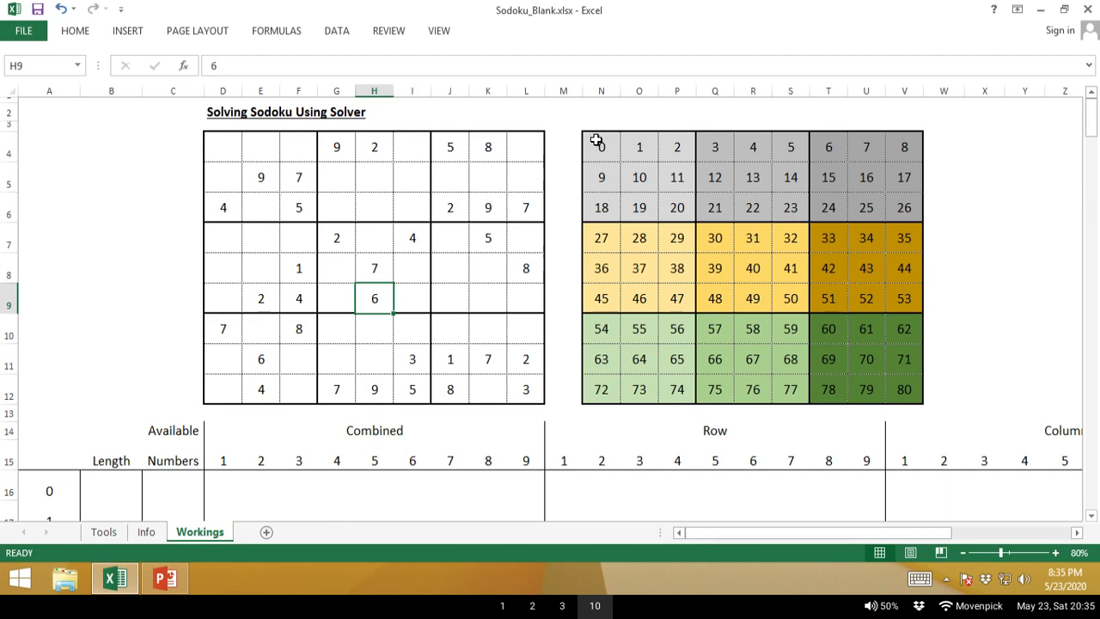
Examine the coloured index grid beside the puzzle, comparing its first cell N4 with puzzle cell D4.
drag(594, 142, 667, 201)
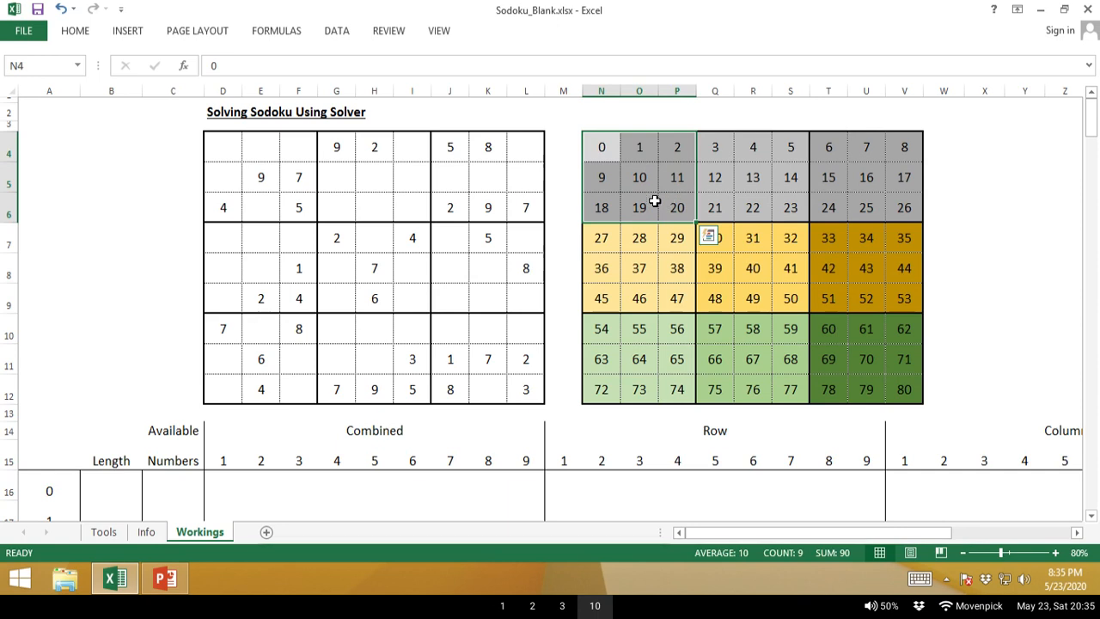
click(663, 272)
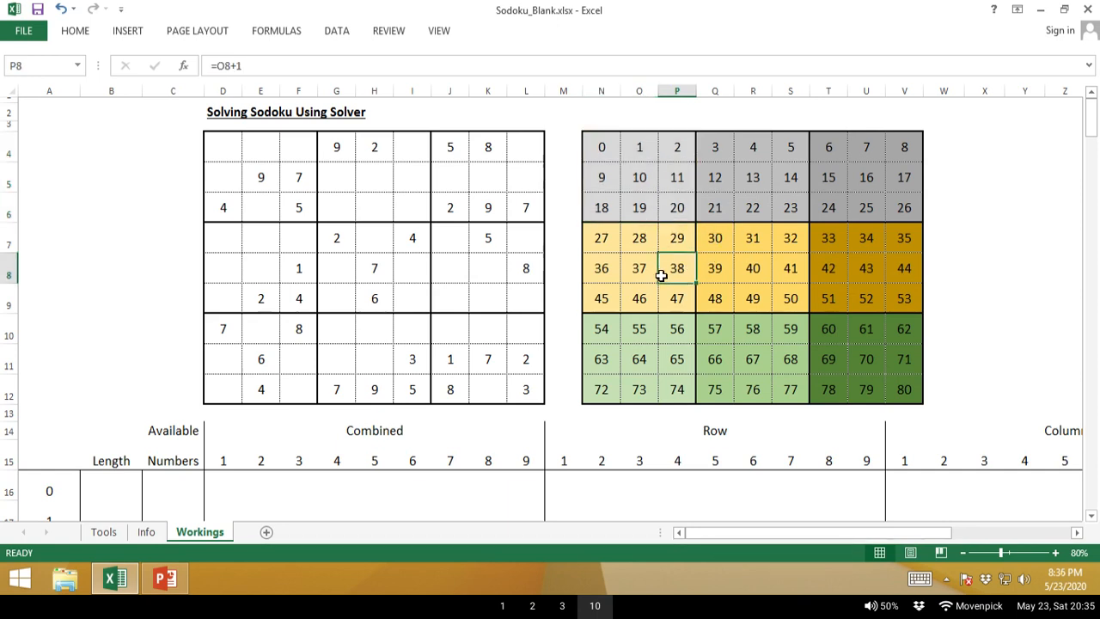
click(604, 161)
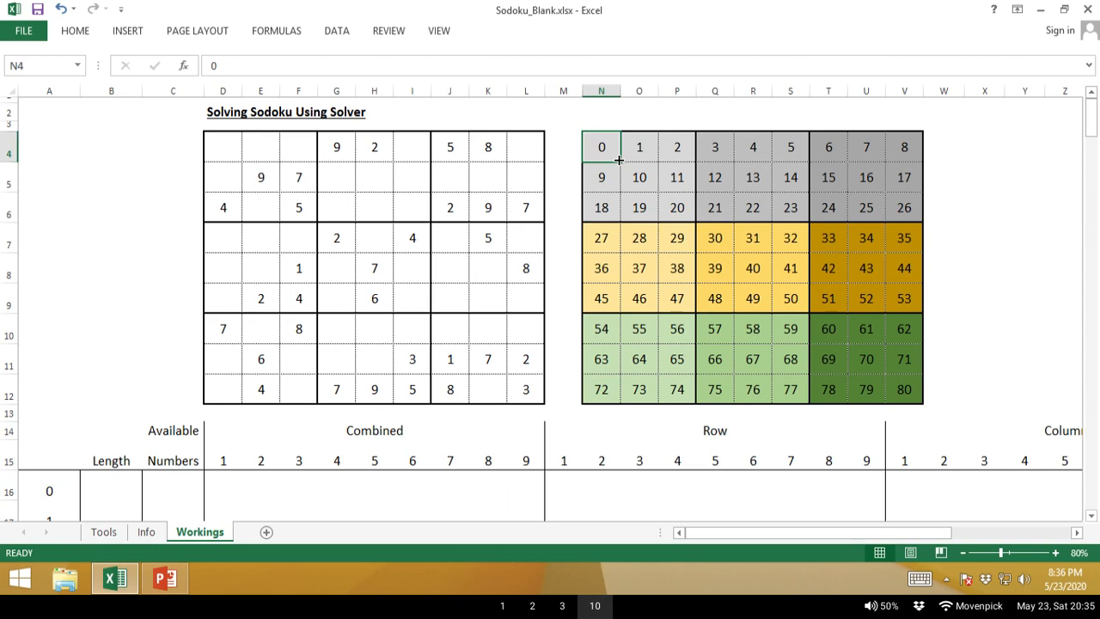
click(229, 152)
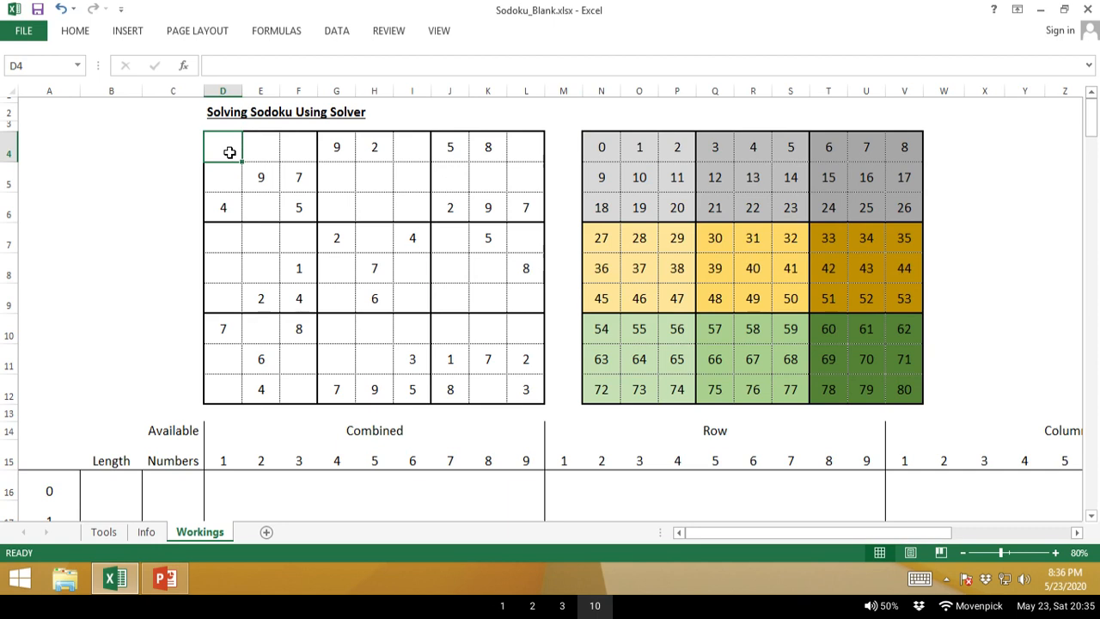
click(620, 147)
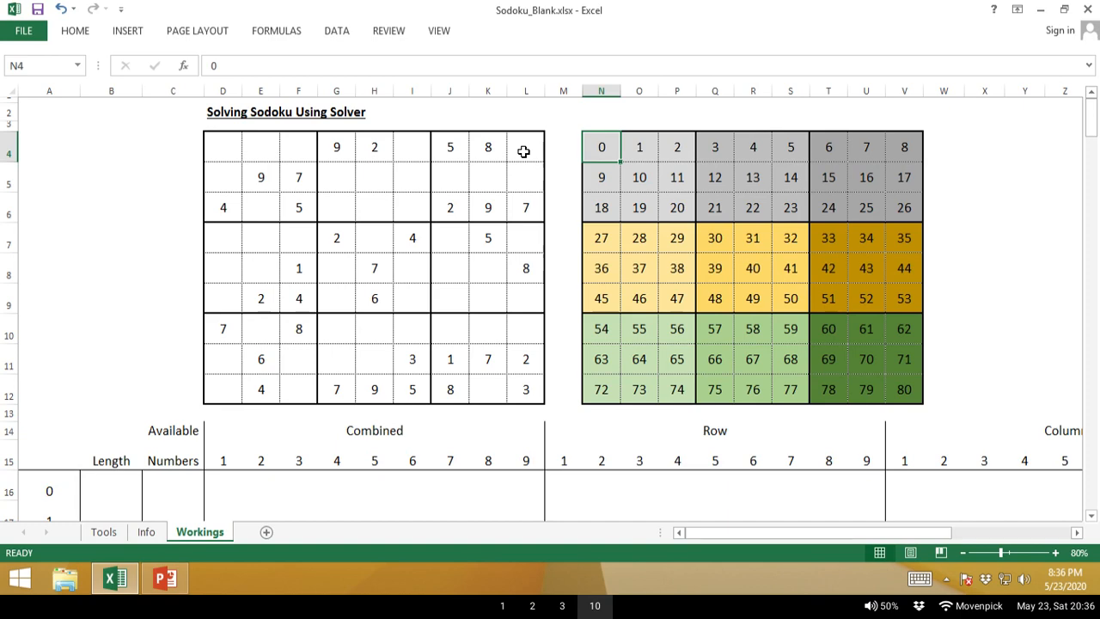
Go to the Tools sheet and examine the Functions heading and the first function listed beneath it.
key(ctrl+Page_Up)
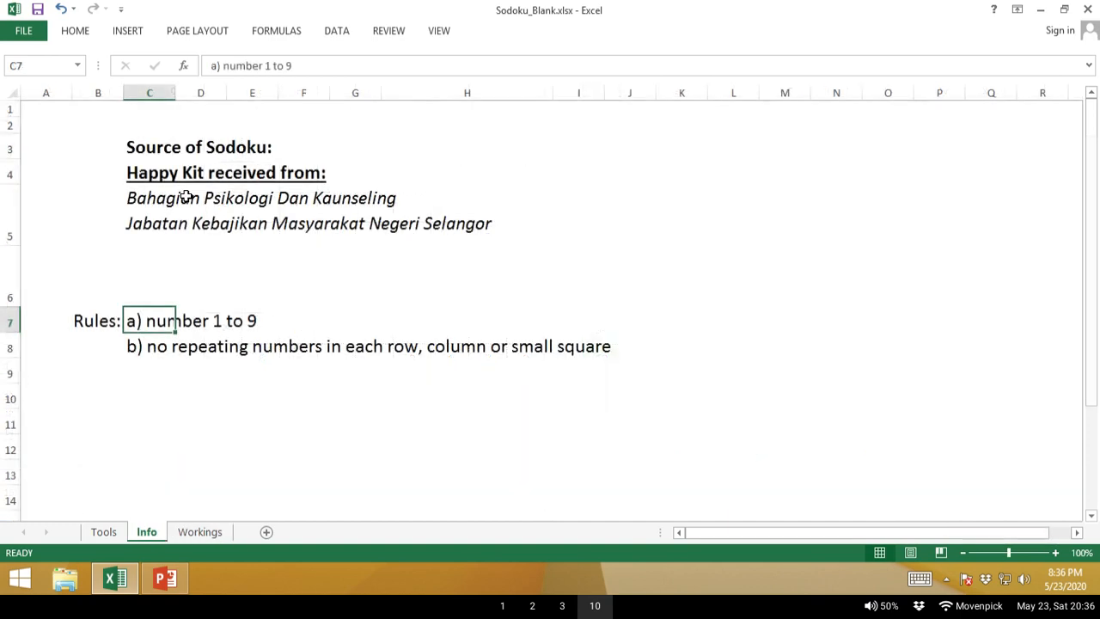
key(ctrl+Page_Down)
key(ctrl+Page_Up)
key(ctrl+Page_Up)
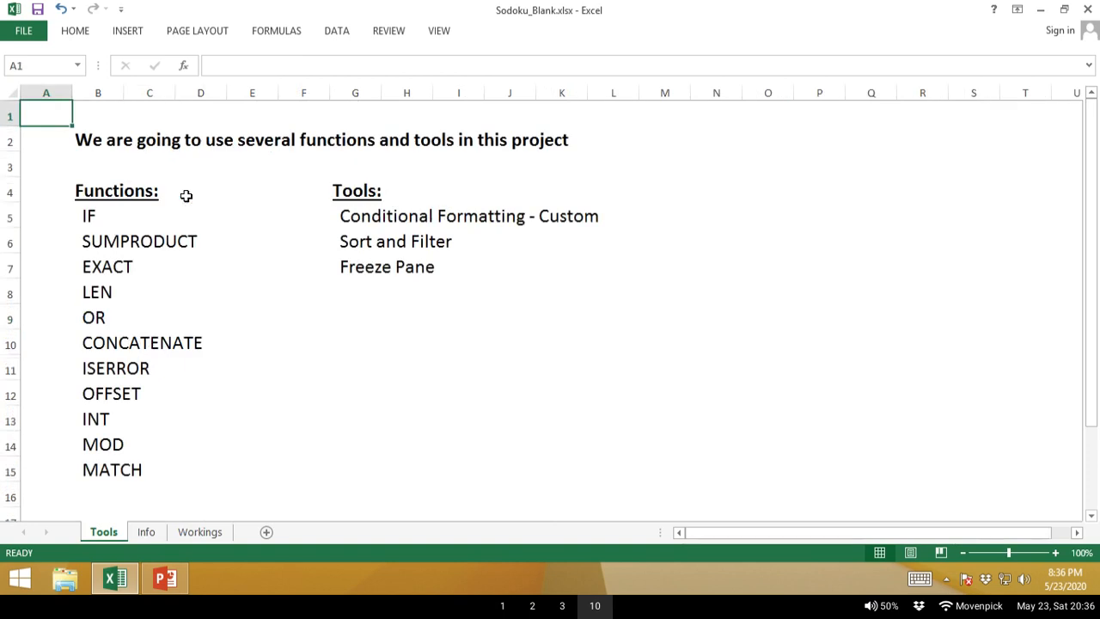
click(85, 209)
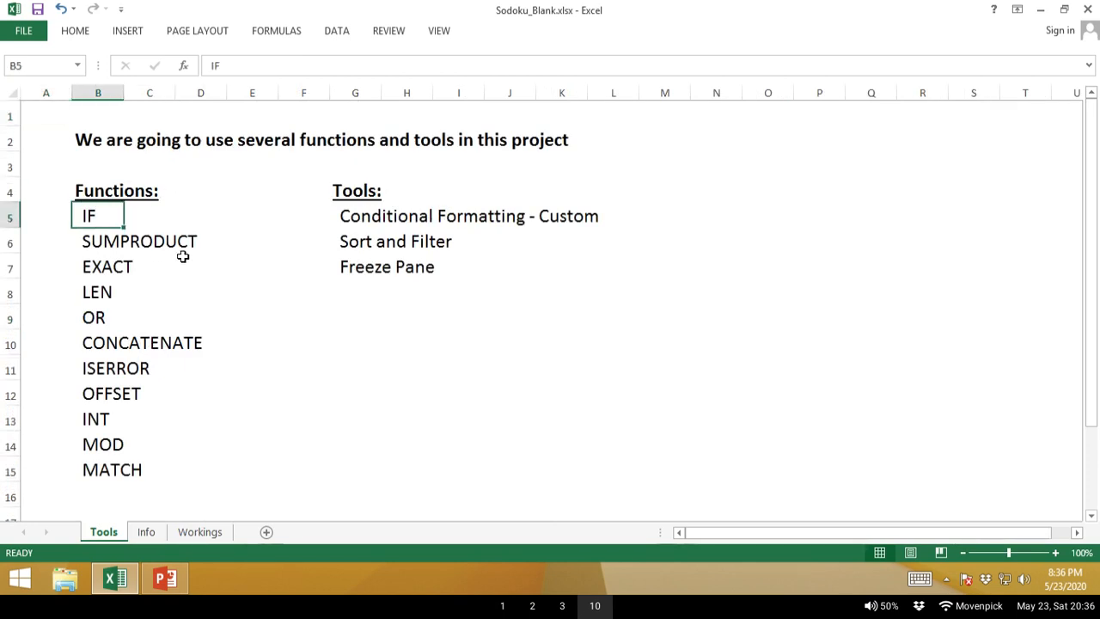
click(36, 220)
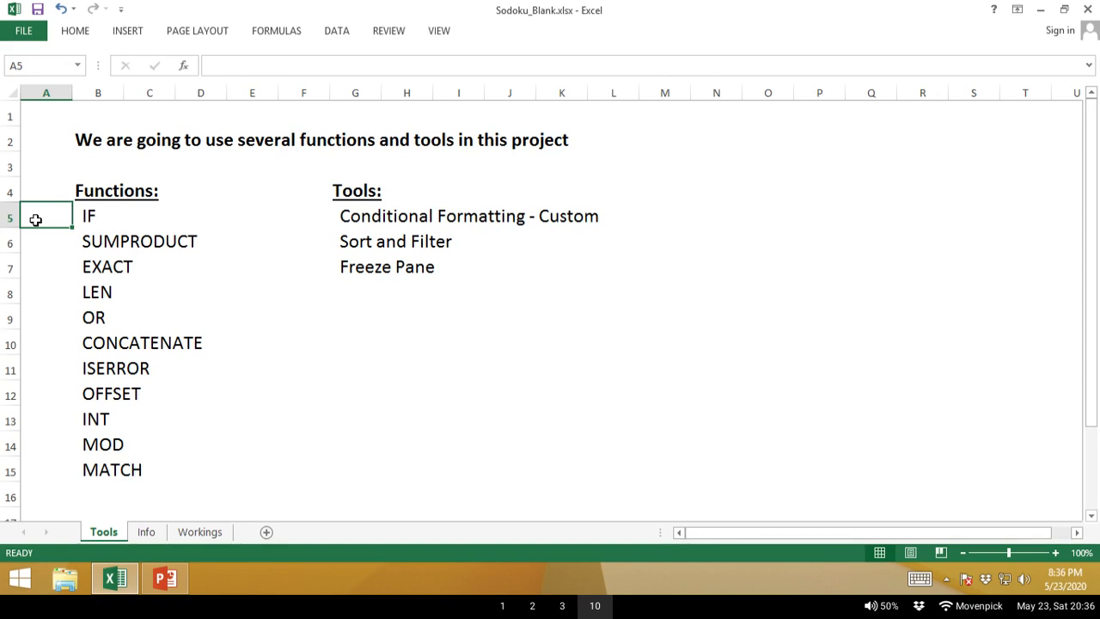
key(Right)
key(Up)
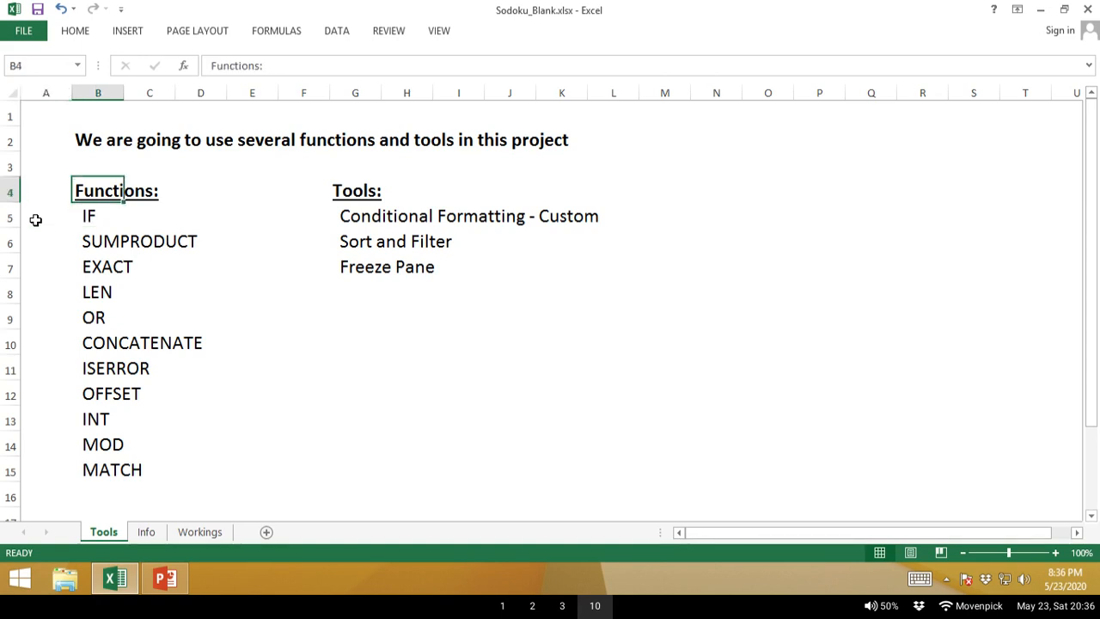
key(shift+Right)
key(shift+Right)
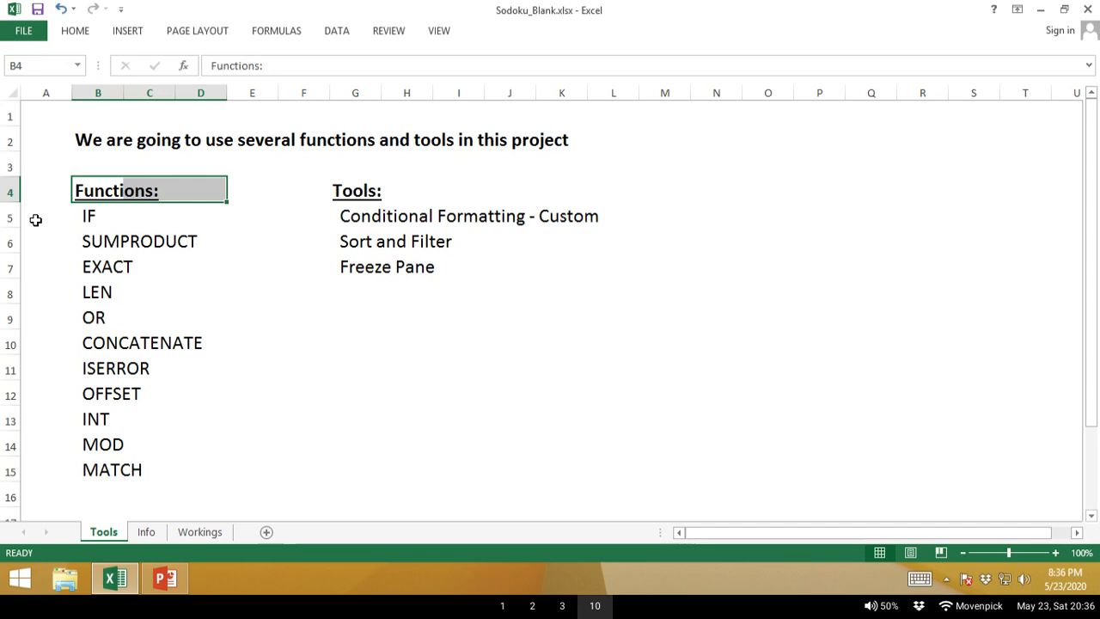
key(Down)
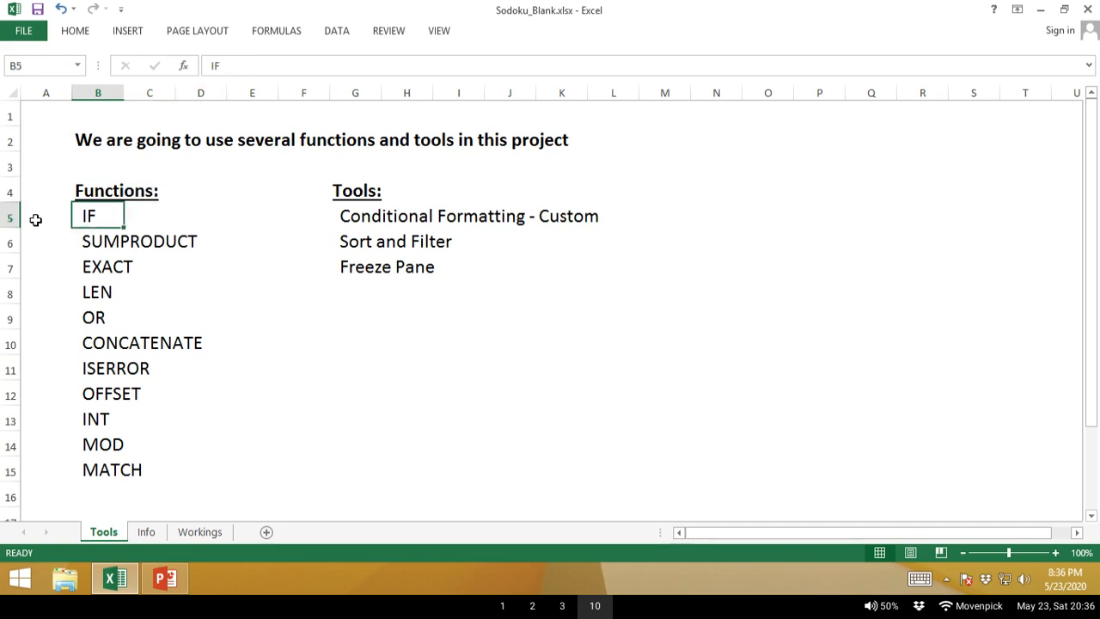
Review the listed functions from IF to MATCH, extending the highlight one row at a time to cover B5:E15.
key(shift+Right)
key(shift+Right)
key(shift+Right)
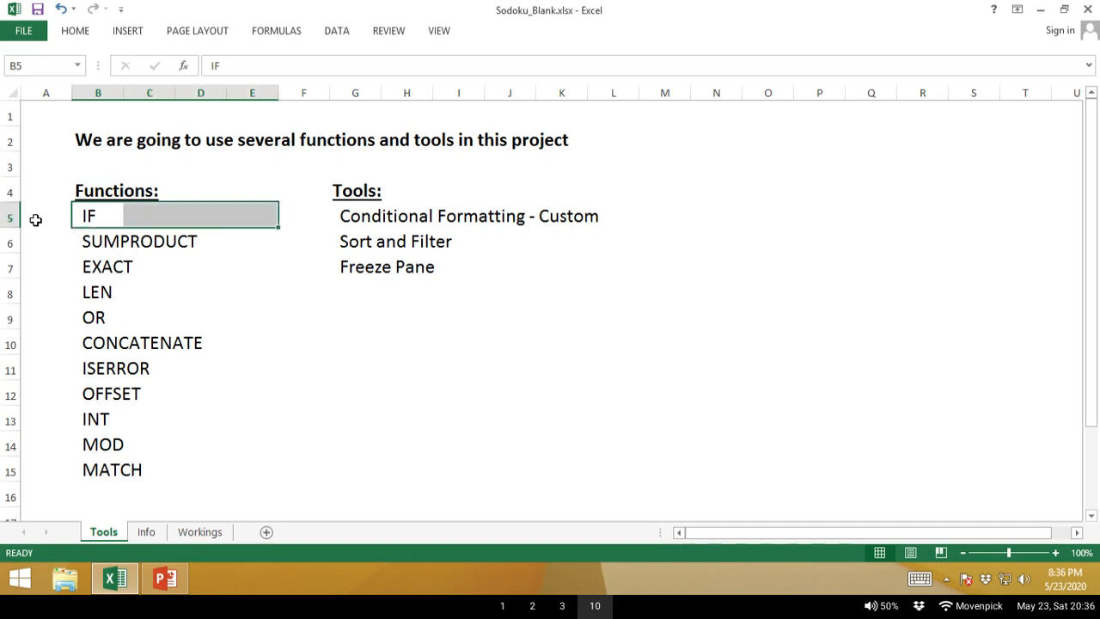
key(shift+Down)
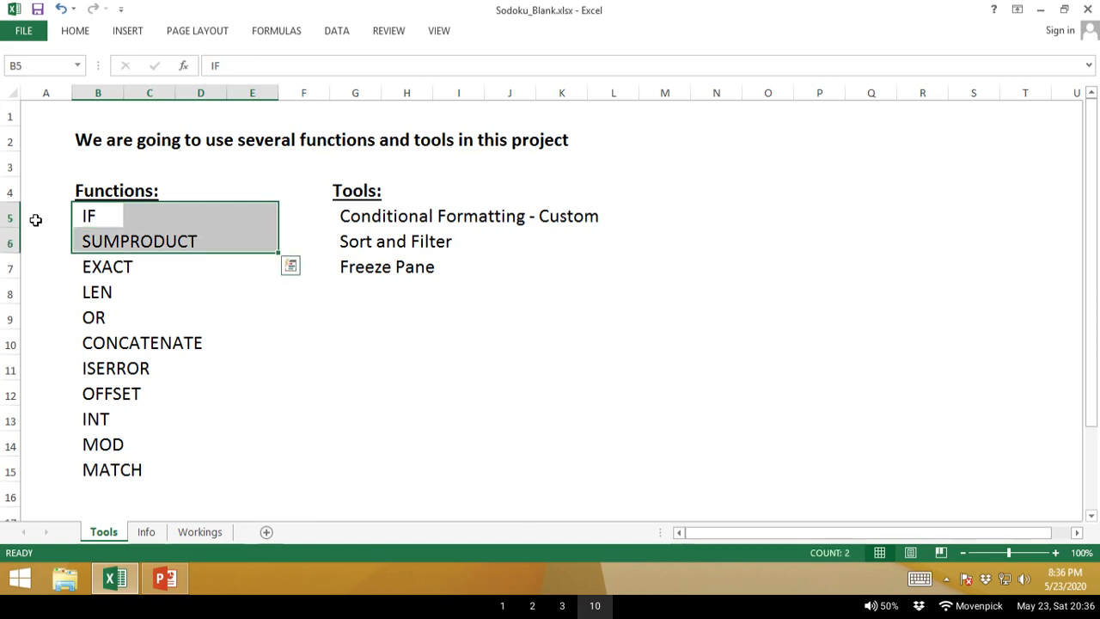
key(shift+Down)
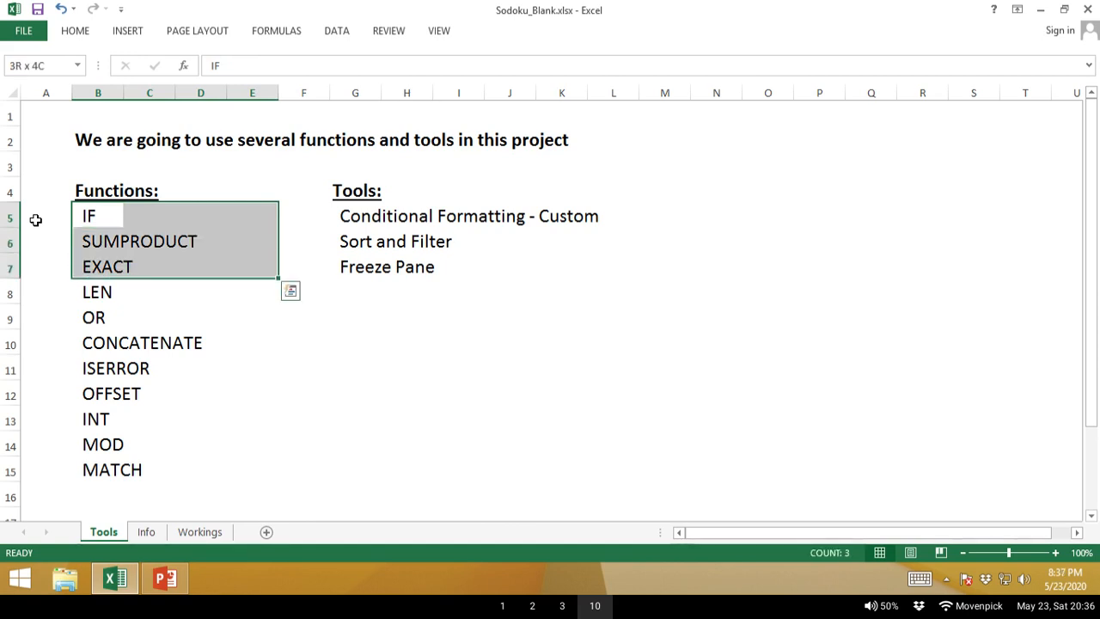
key(shift+Down)
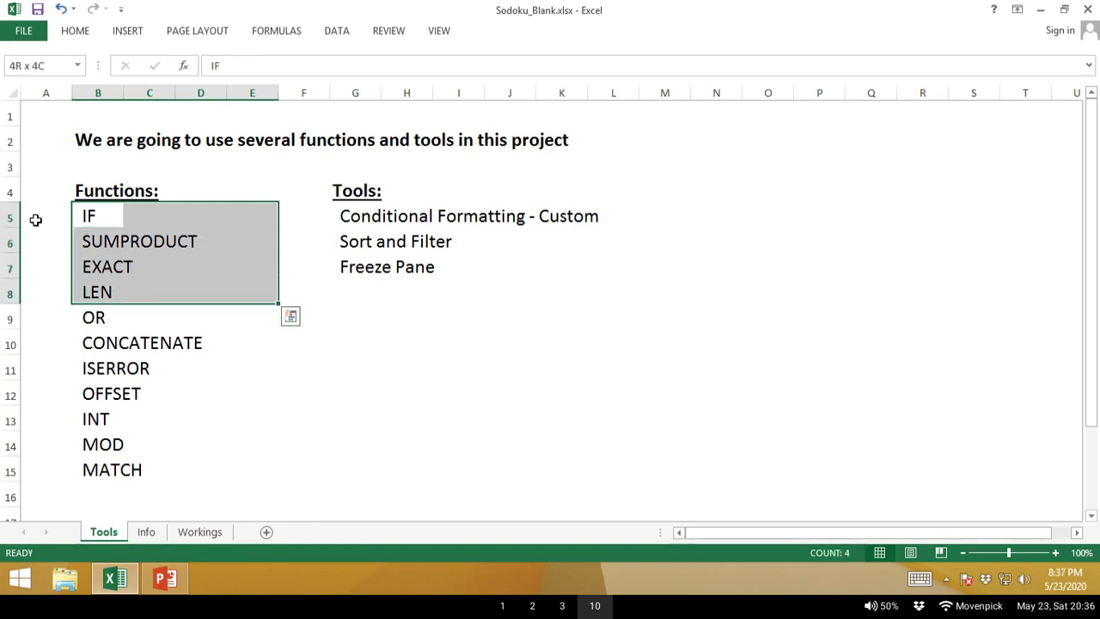
key(shift+Down)
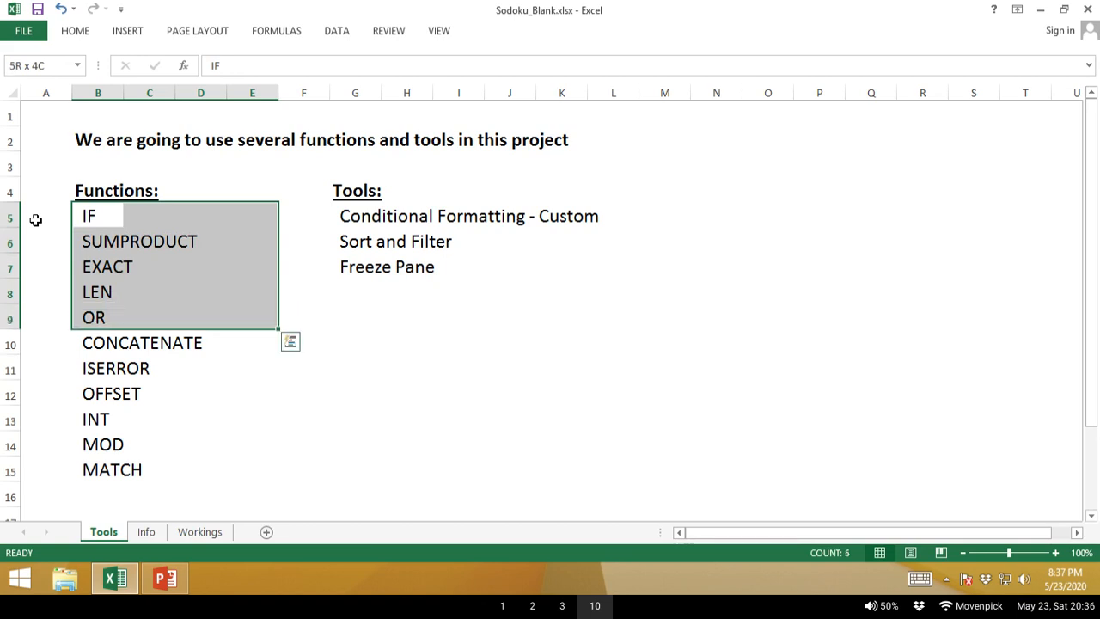
key(shift+Down)
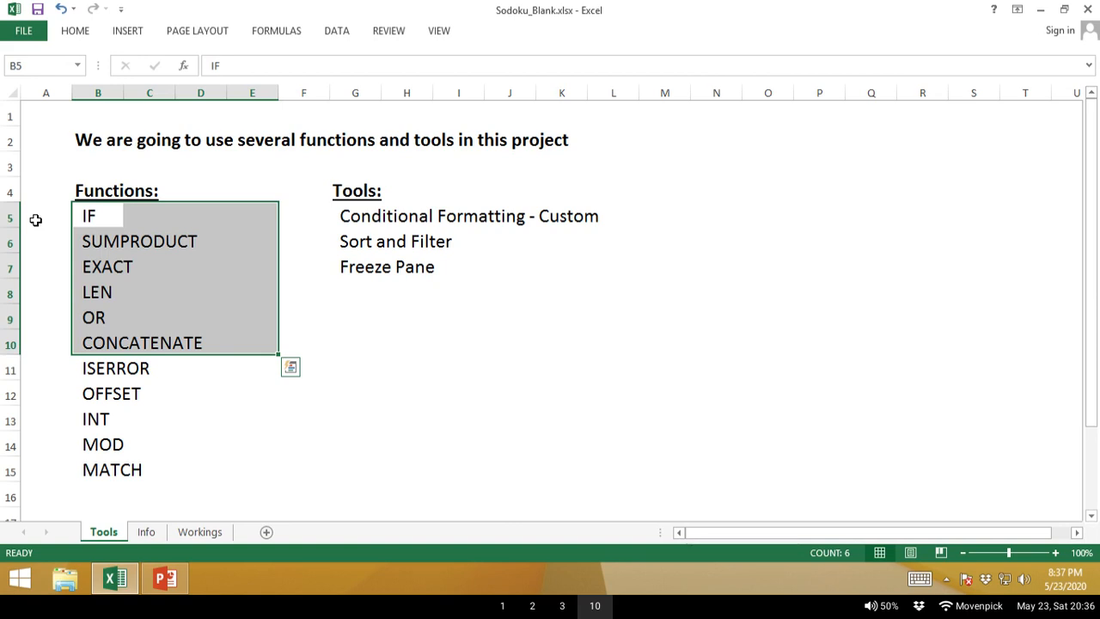
key(shift+Down)
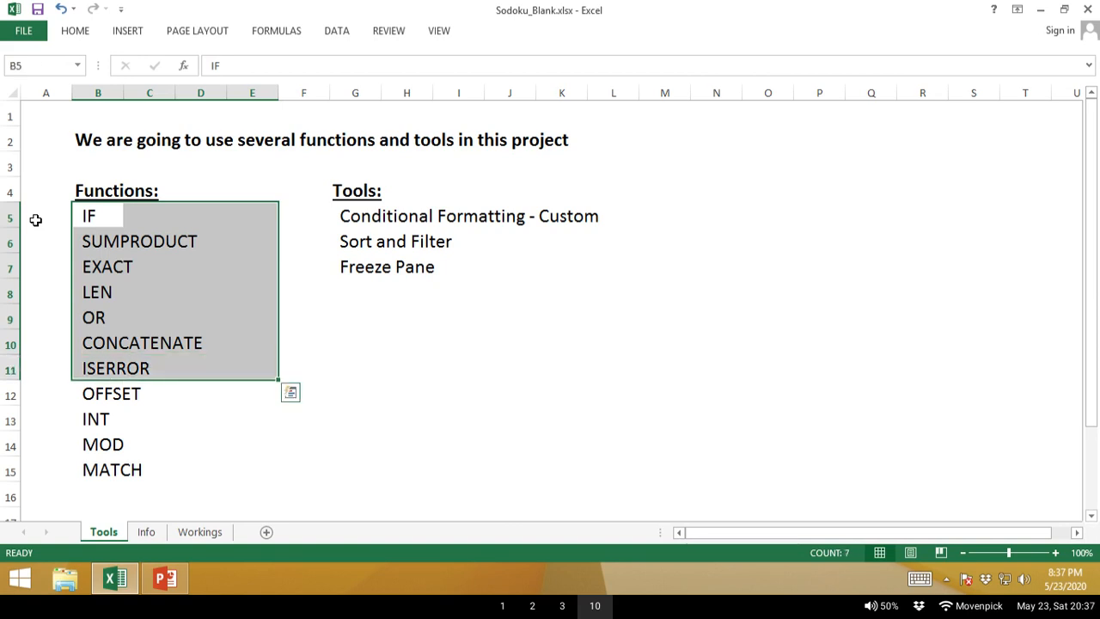
key(shift+Down)
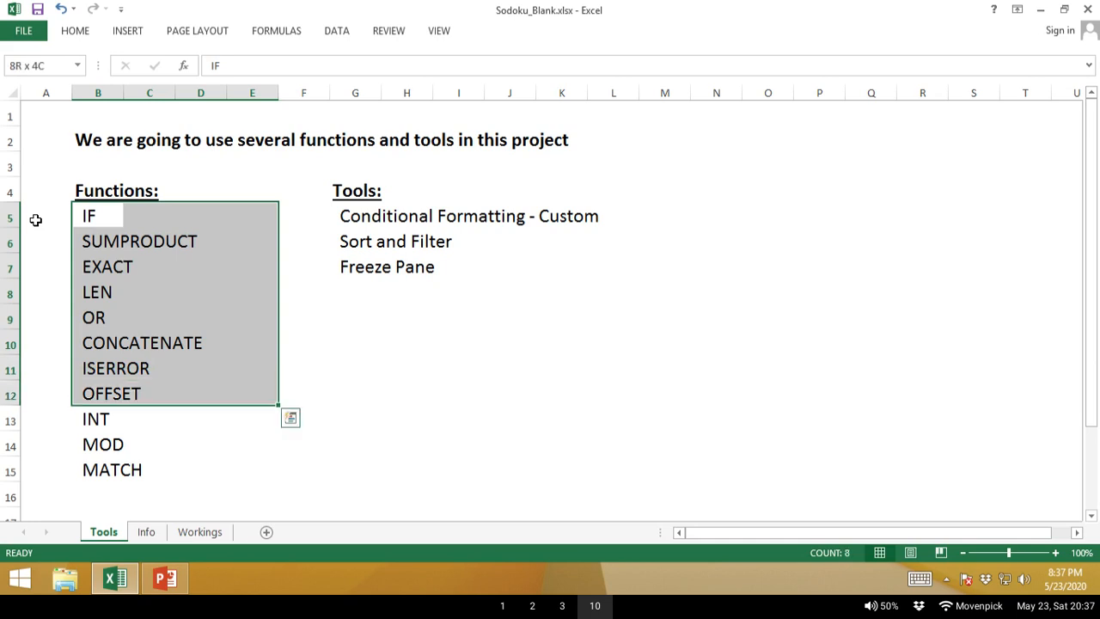
key(shift+Down)
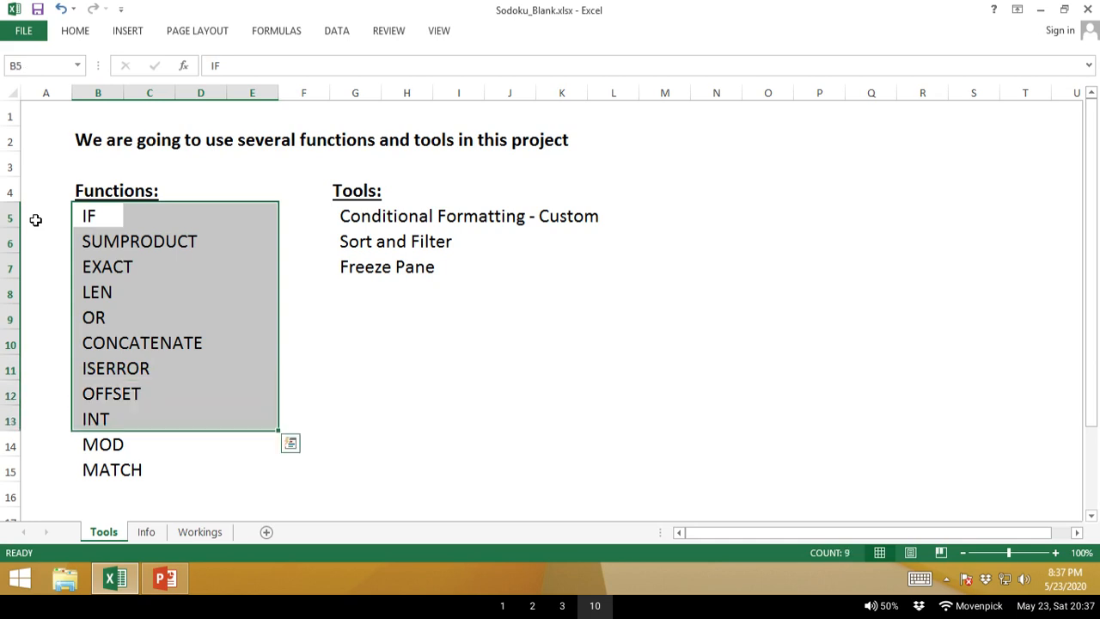
key(shift+Down)
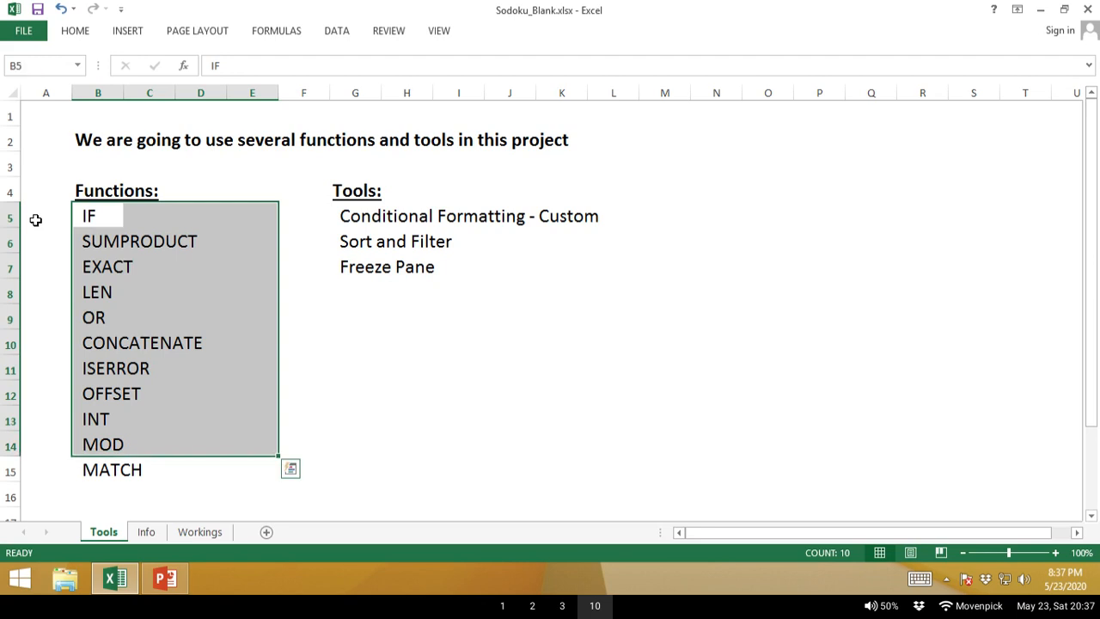
key(shift+Down)
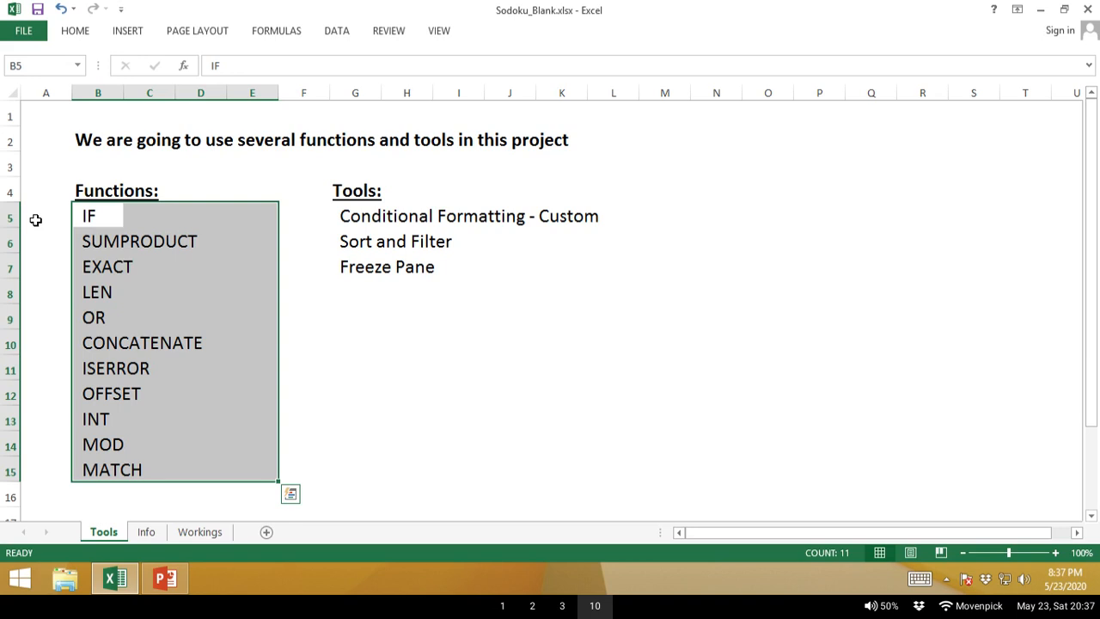
Review the tools listed on the Tools sheet, extending the highlight row by row to cover G5:L7, and return to A1.
key(Up)
key(ctrl+Right)
key(Down)
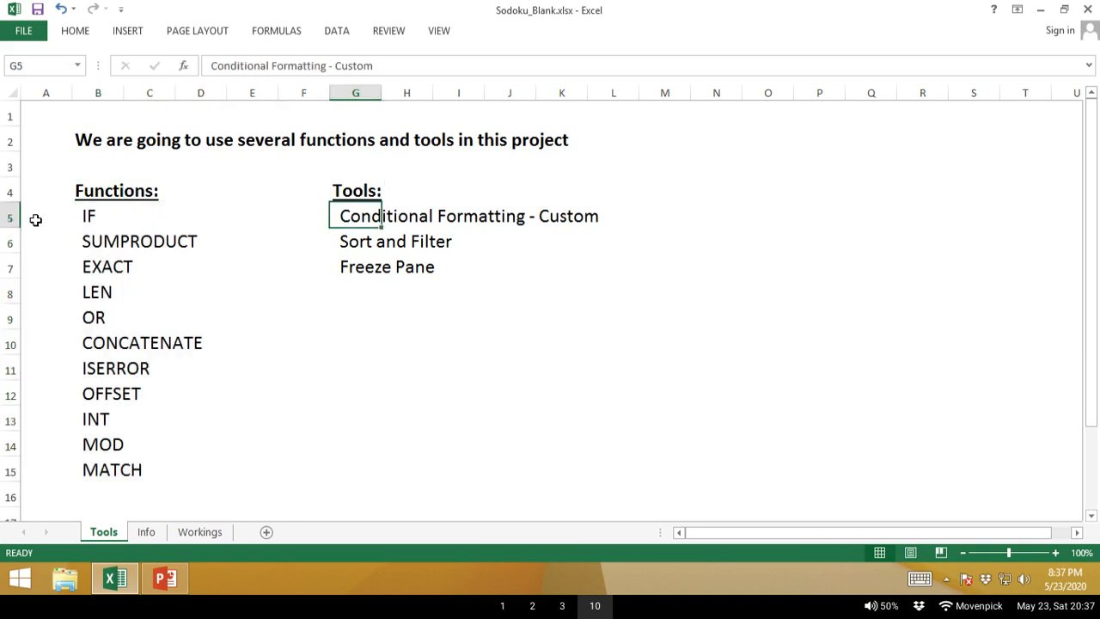
key(shift+Right)
key(shift+Right)
key(shift+Right)
key(shift+Right)
key(shift+Right)
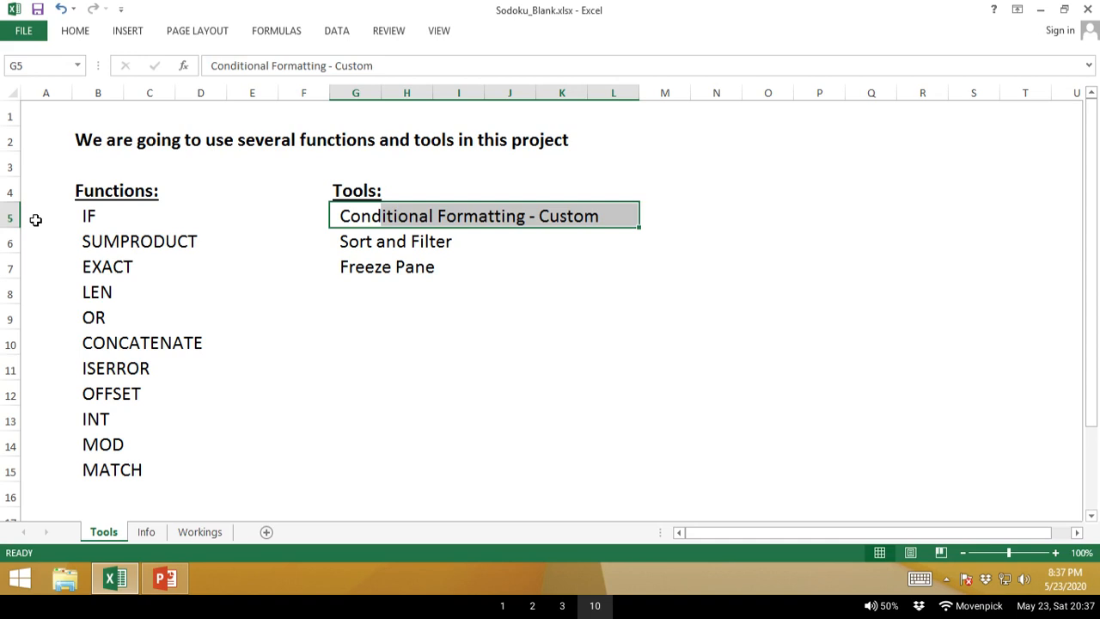
key(shift+Down)
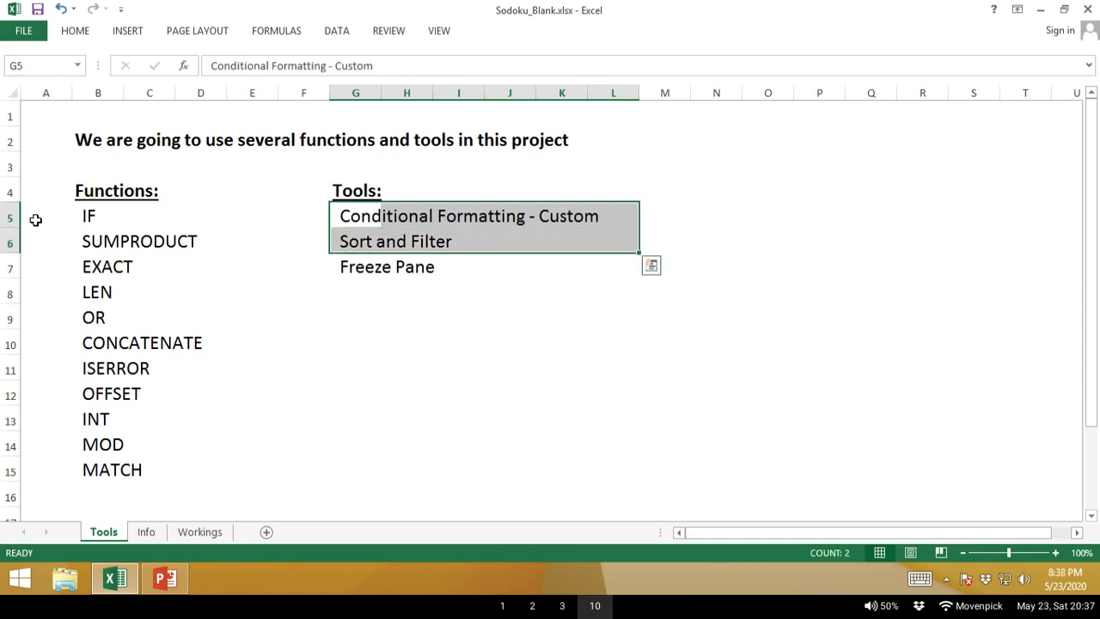
key(shift+Down)
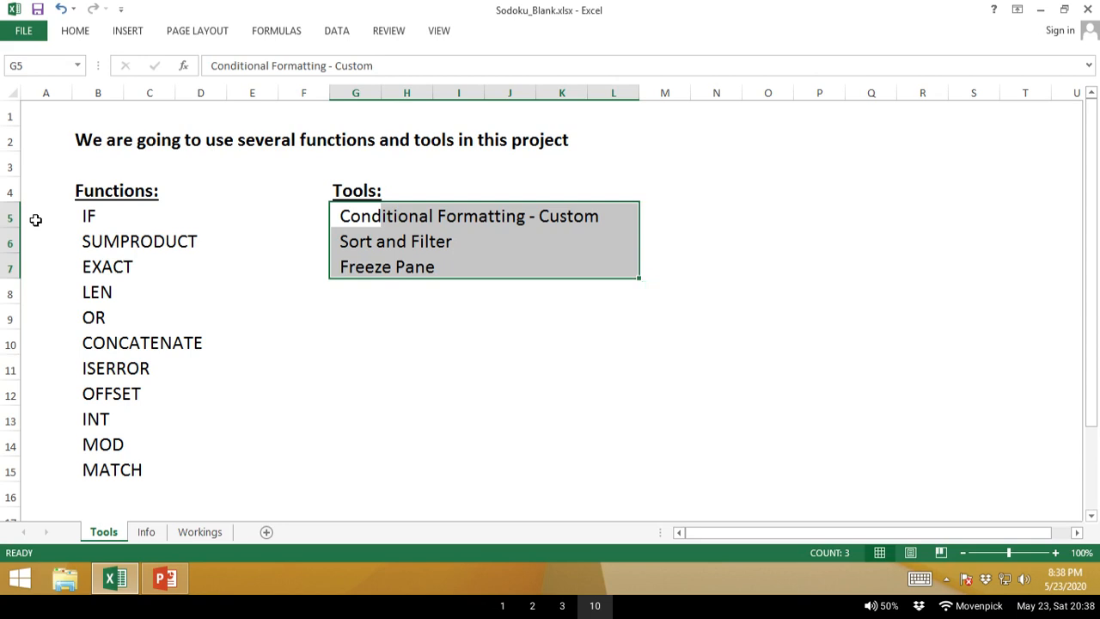
key(ctrl+Home)
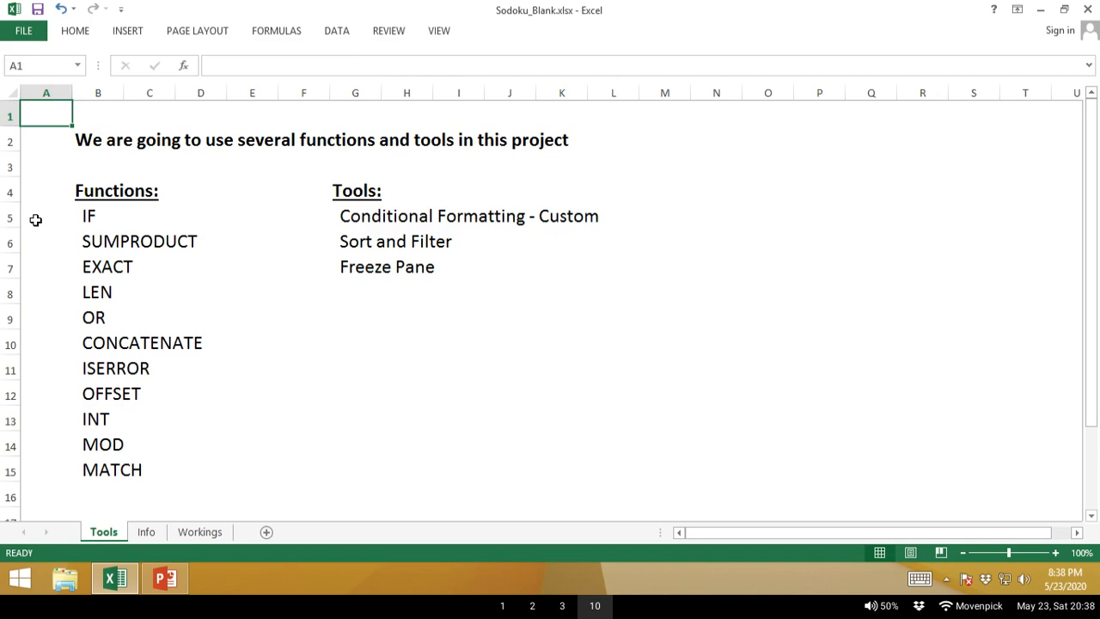
Change the title in D2 of the Workings sheet to "Solving Sodoku Using Excel".
key(ctrl+Page_Down)
key(ctrl+Page_Down)
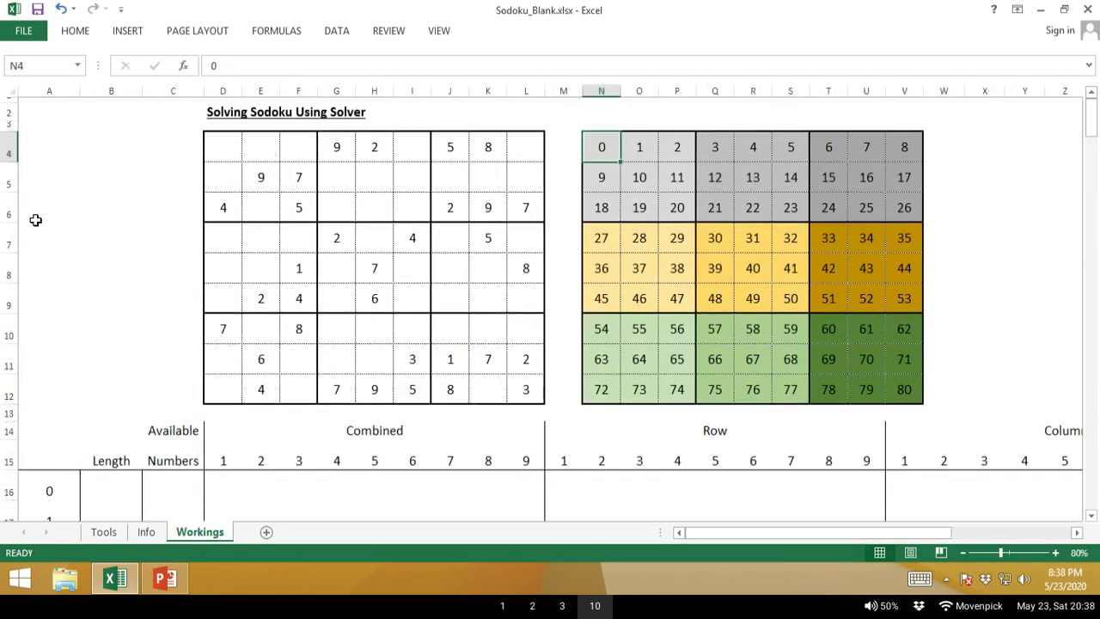
key(Right)
key(Left)
key(Left)
key(Left)
key(Left)
key(Left)
key(Left)
key(Left)
key(Left)
key(Left)
key(Left)
key(Left)
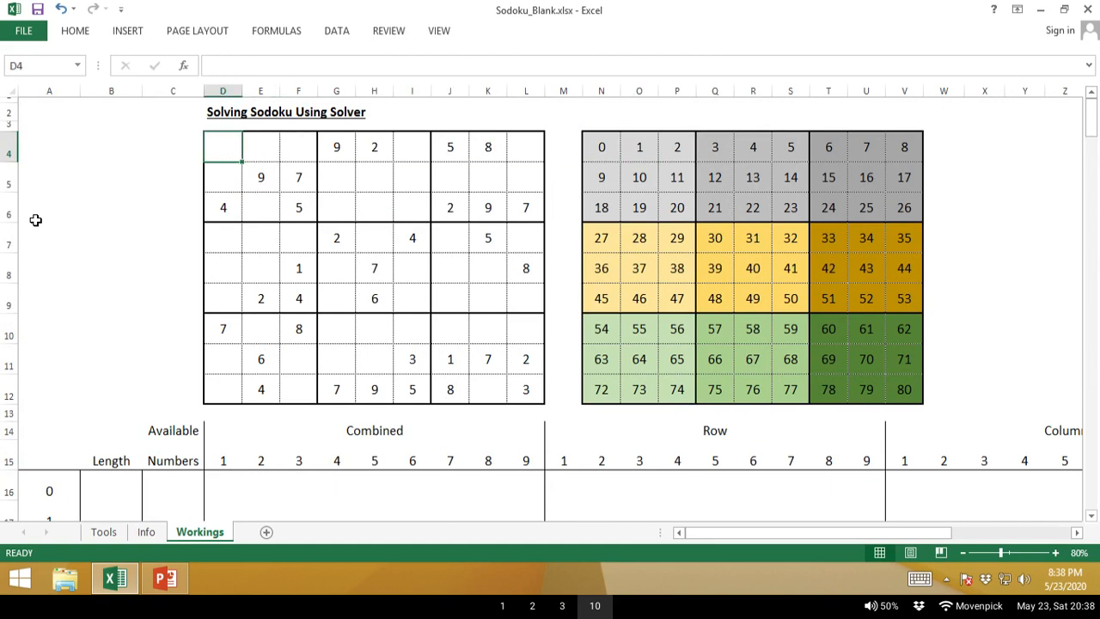
key(Up)
key(Up)
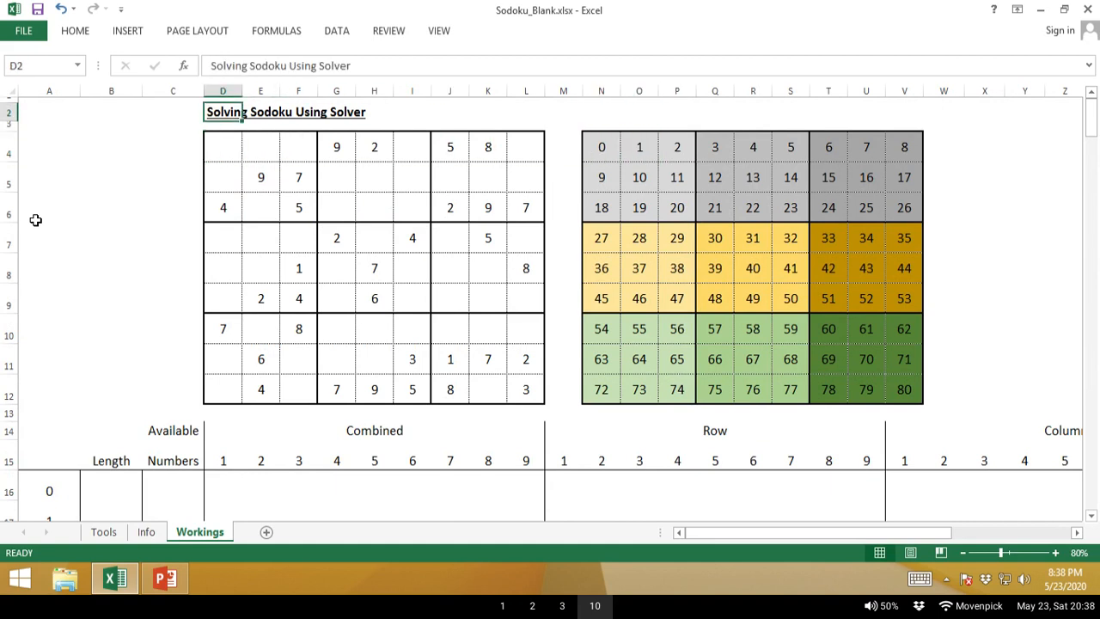
key(F2)
key(BackSpace)
key(BackSpace)
key(BackSpace)
key(BackSpace)
key(BackSpace)
key(BackSpace)
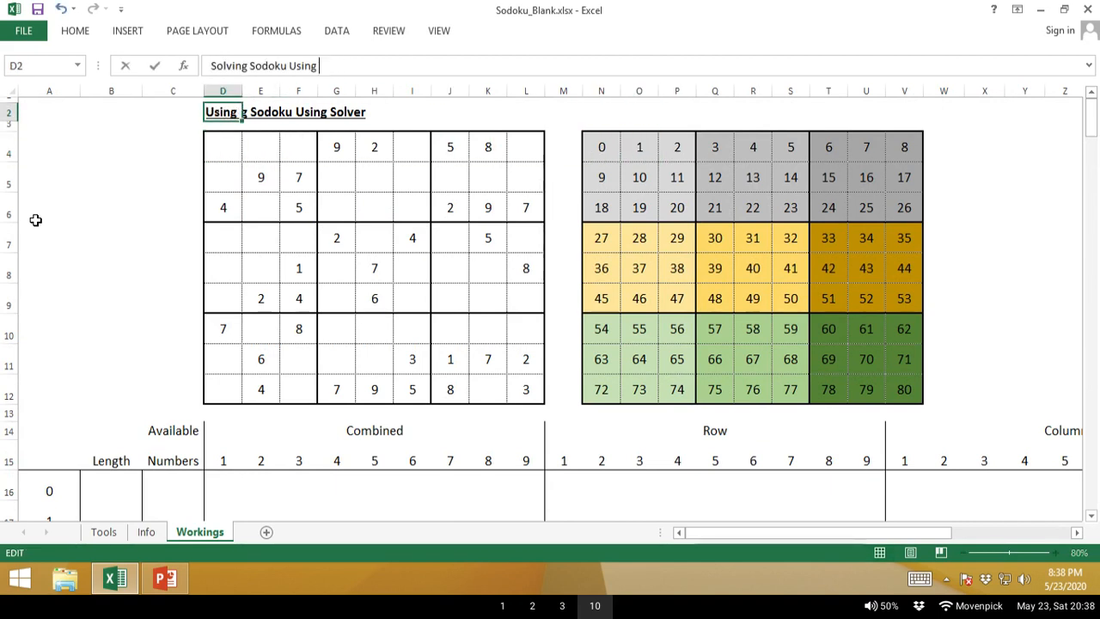
text(Excel)
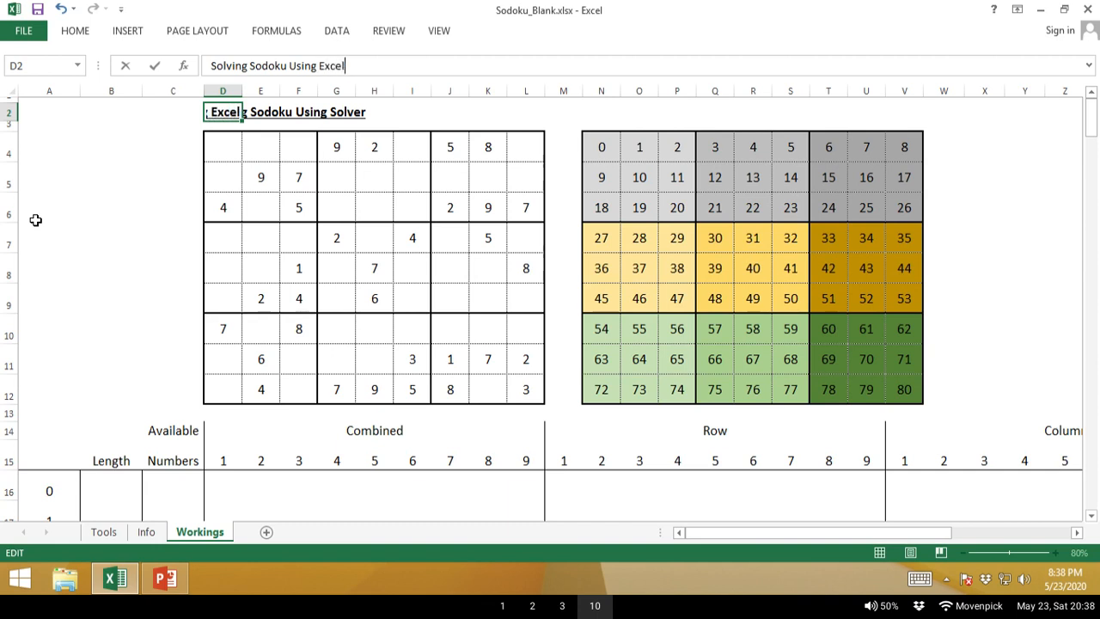
key(Return)
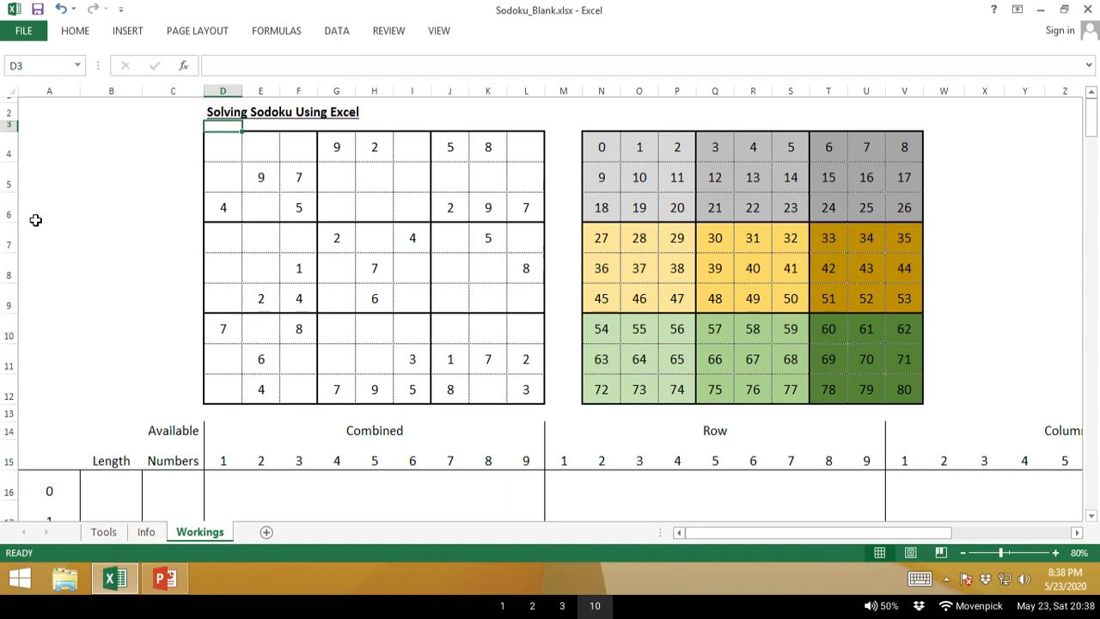
Highlight the whole puzzle grid D4:L12 to examine it, and clear the highlight.
key(Down)
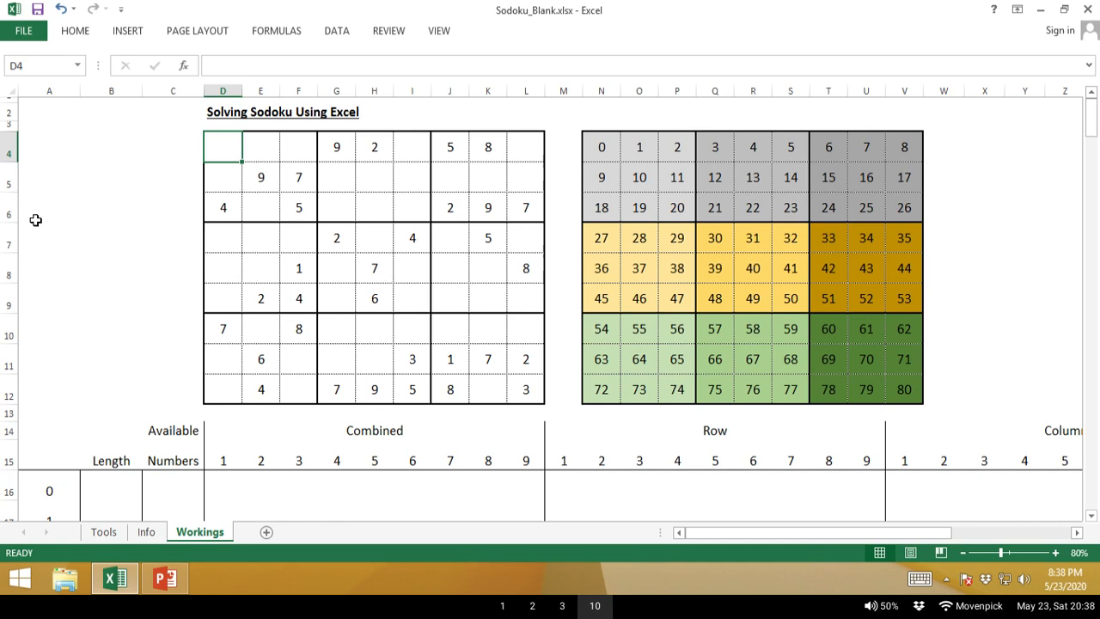
key(shift+Right)
key(shift+Right)
key(shift+Right)
key(shift+Right)
key(shift+Right)
key(shift+Right)
key(shift+Right)
key(shift+Right)
key(shift+Right)
key(shift+Right)
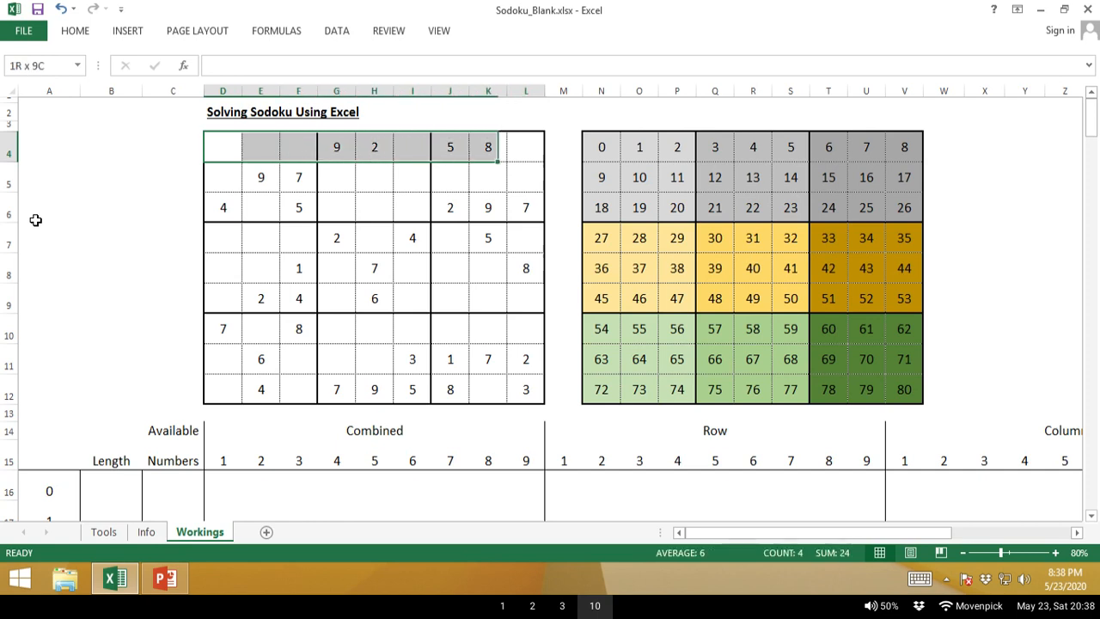
key(shift+Down)
key(shift+Down)
key(shift+Down)
key(shift+Left)
key(shift+Down)
key(shift+Down)
key(shift+Down)
key(shift+Down)
key(shift+Down)
key(shift+Down)
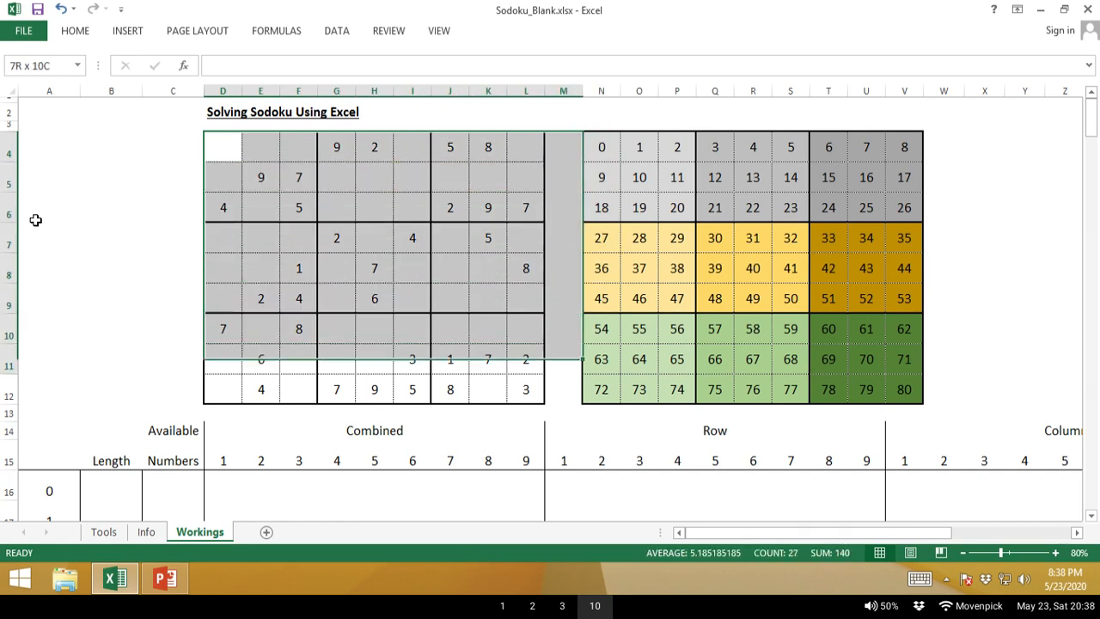
key(shift+Up)
key(shift+Left)
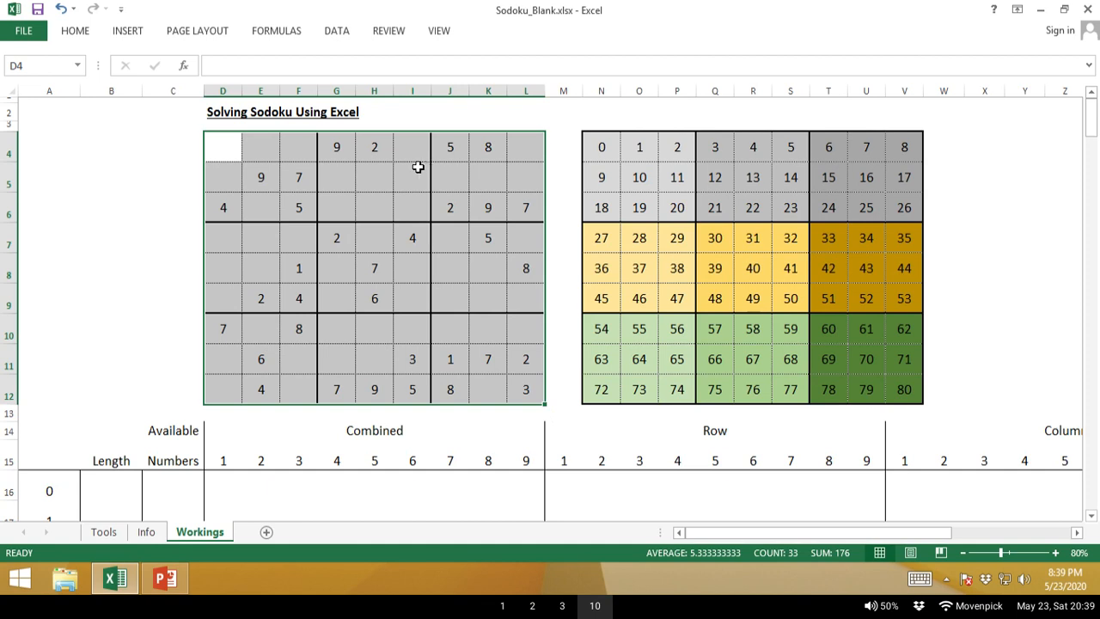
click(182, 228)
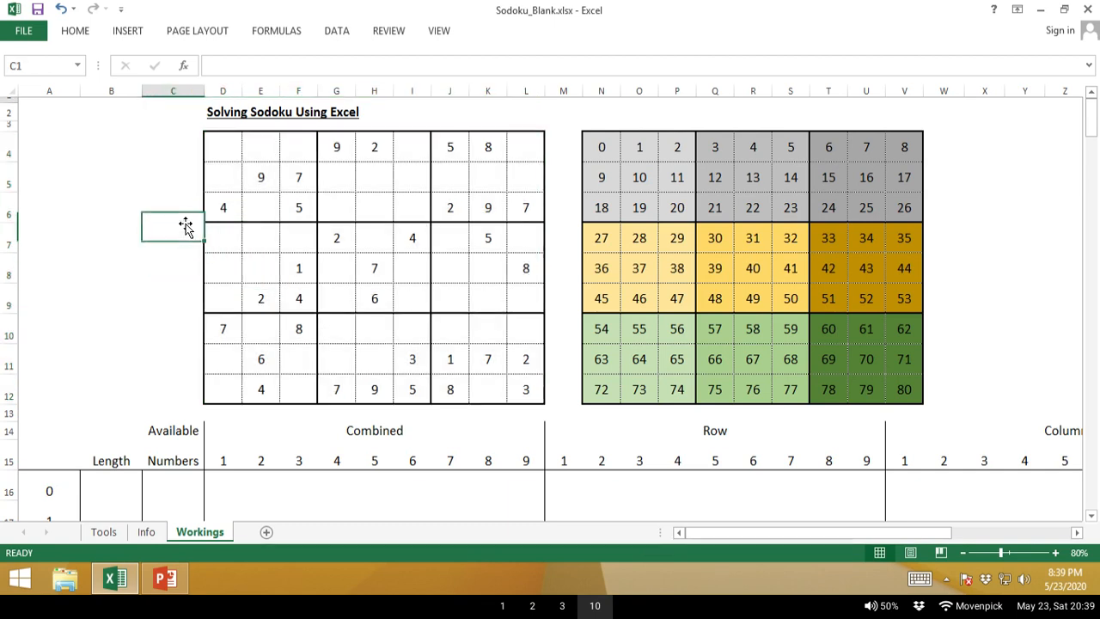
key(ctrl+Up)
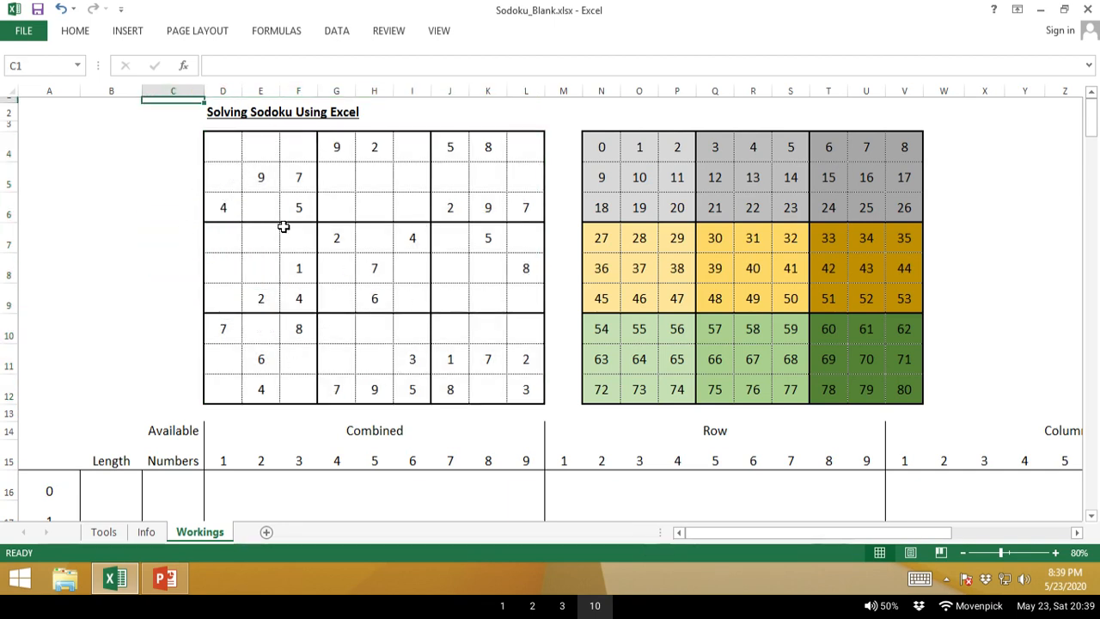
Clear all the numbers from the puzzle grid D4:L12 and undo the deletion.
click(222, 150)
drag(222, 151, 521, 389)
key(ctrl+c)
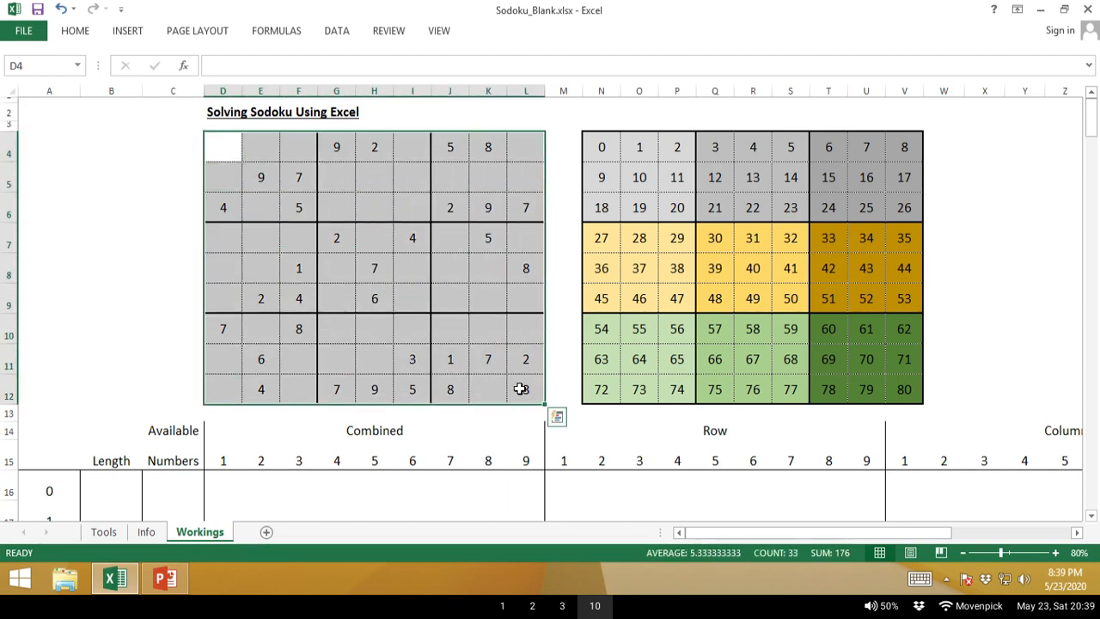
key(Delete)
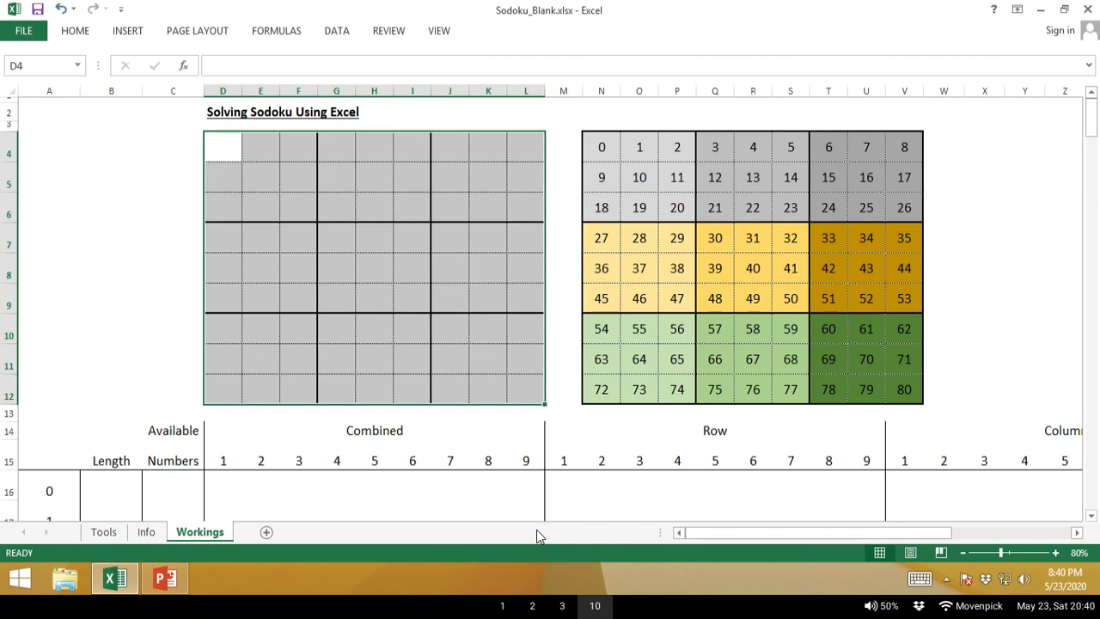
key(ctrl+v)
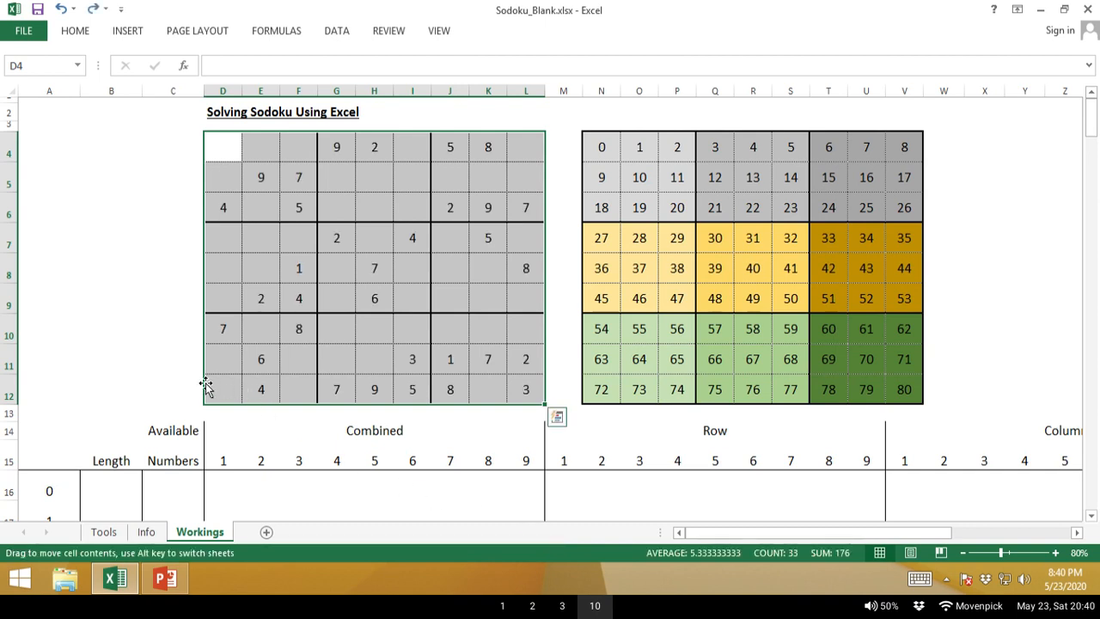
click(173, 385)
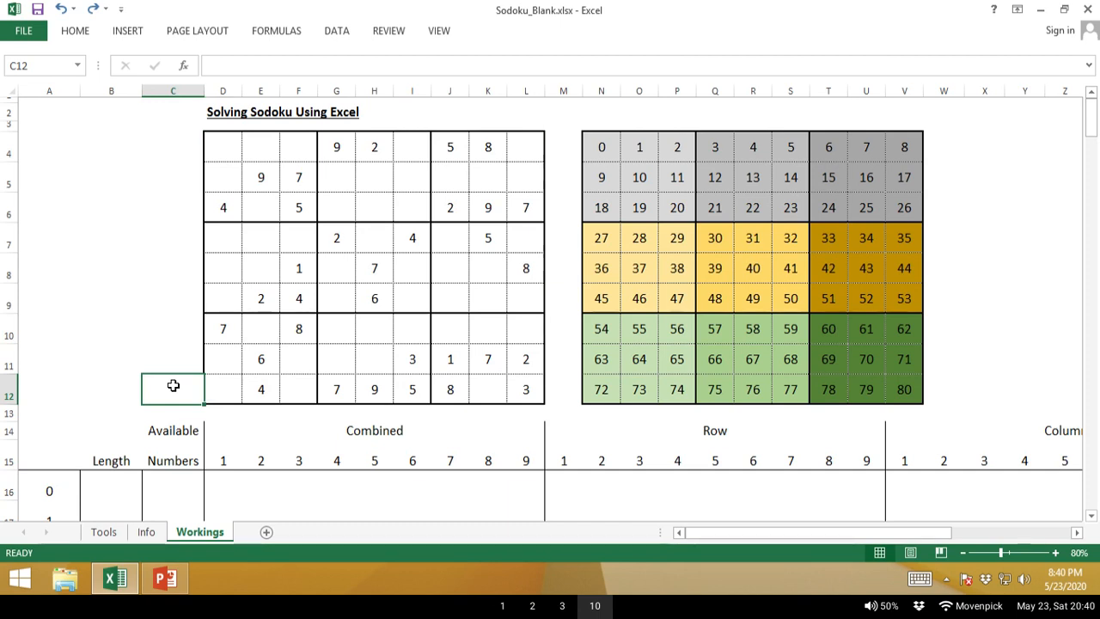
Examine the Combined section beneath the puzzle from D16 down to D20 and go back up to D1.
click(218, 481)
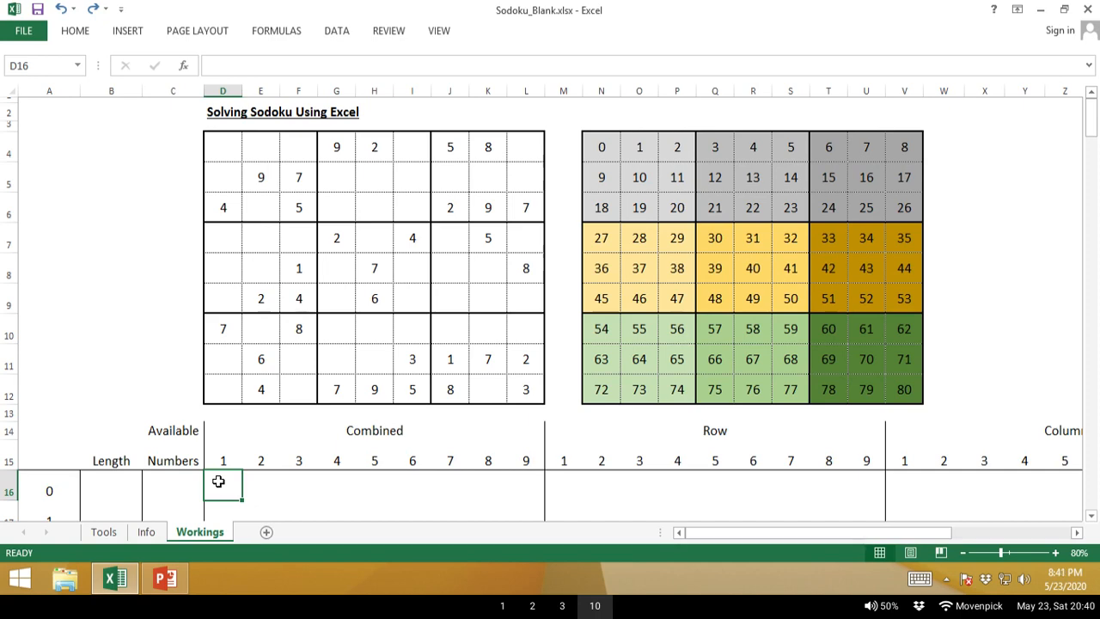
key(Down)
key(Down)
key(Down)
key(Down)
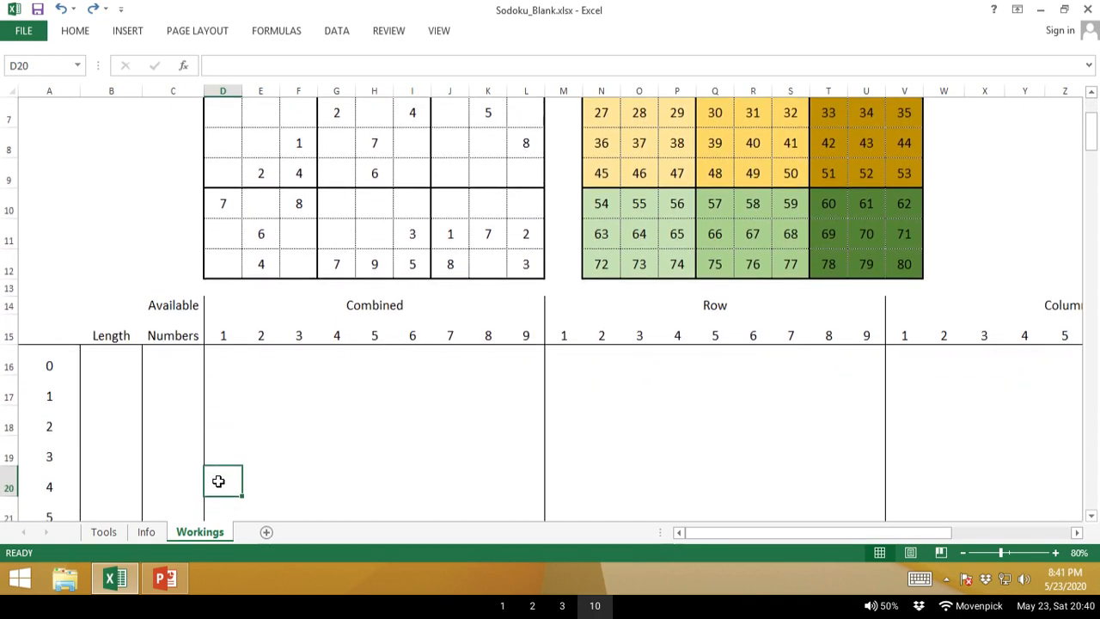
key(Up)
key(Up)
key(Up)
key(Up)
key(Up)
key(Up)
key(Up)
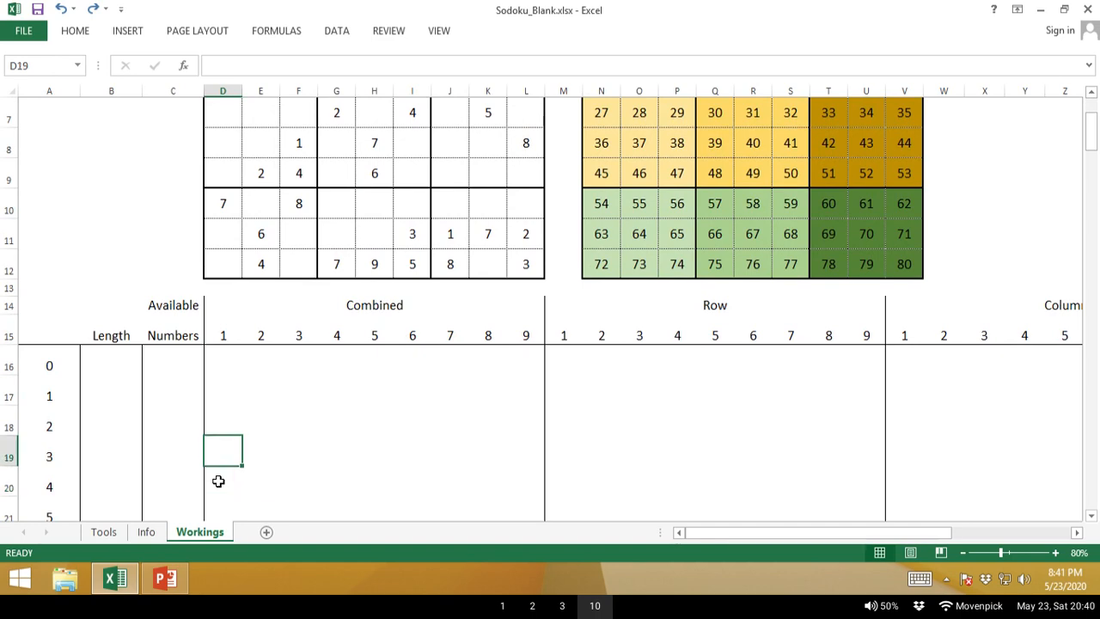
key(Up)
key(Up)
key(Up)
key(Up)
key(Up)
key(Up)
key(Up)
key(Up)
key(Up)
key(Up)
key(Up)
key(Up)
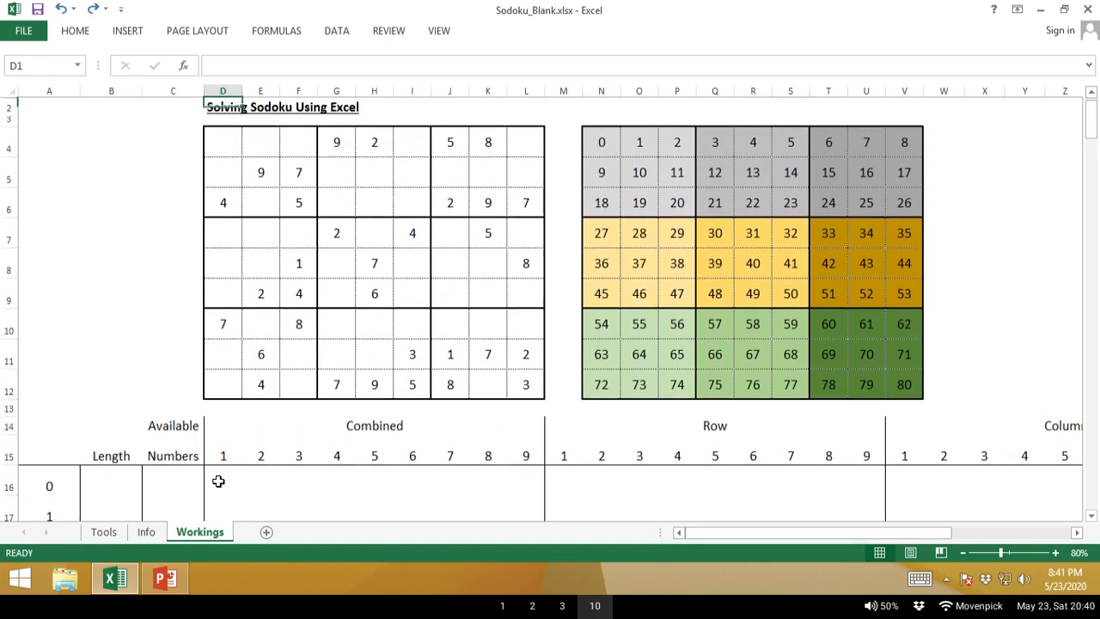
Try 5? as a guess in the puzzle's first cell D4 and cancel the entry.
key(Down)
key(Down)
key(Down)
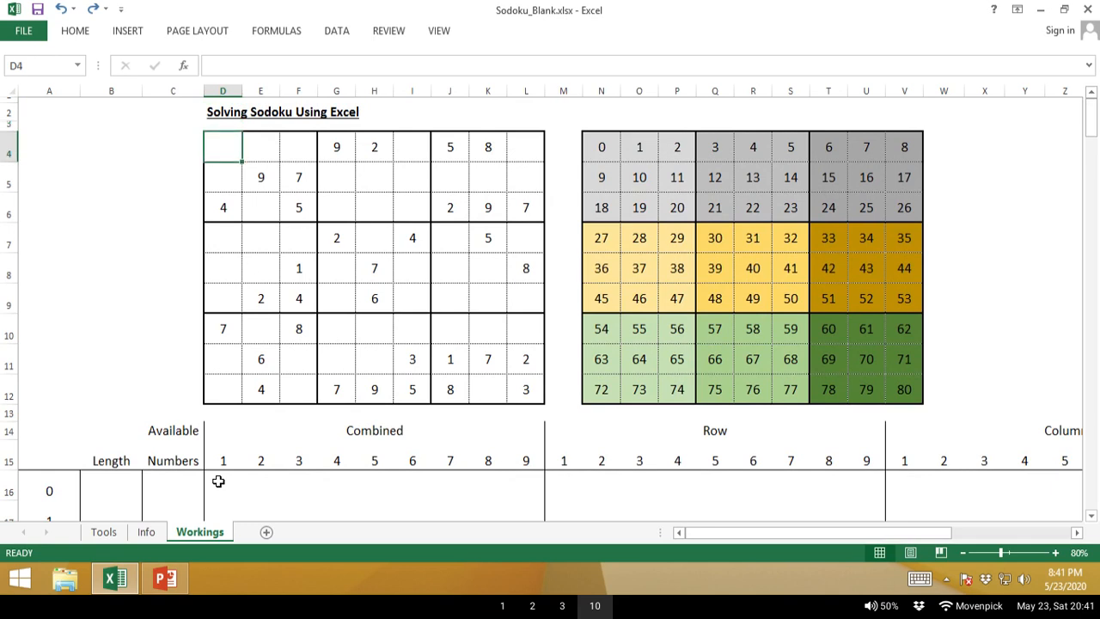
text(5?)
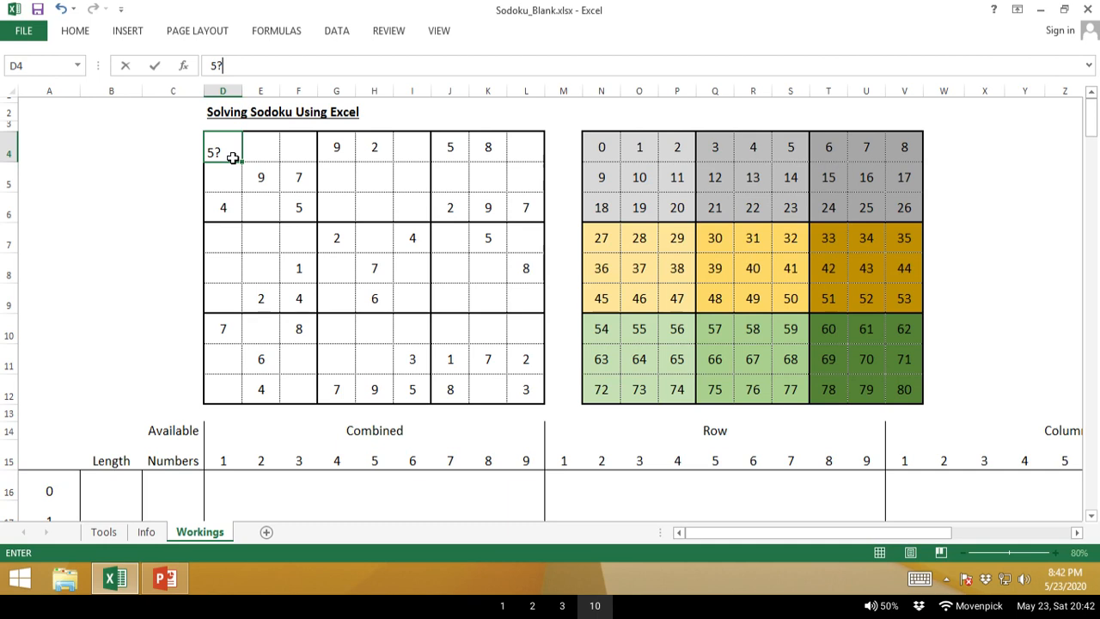
key(Escape)
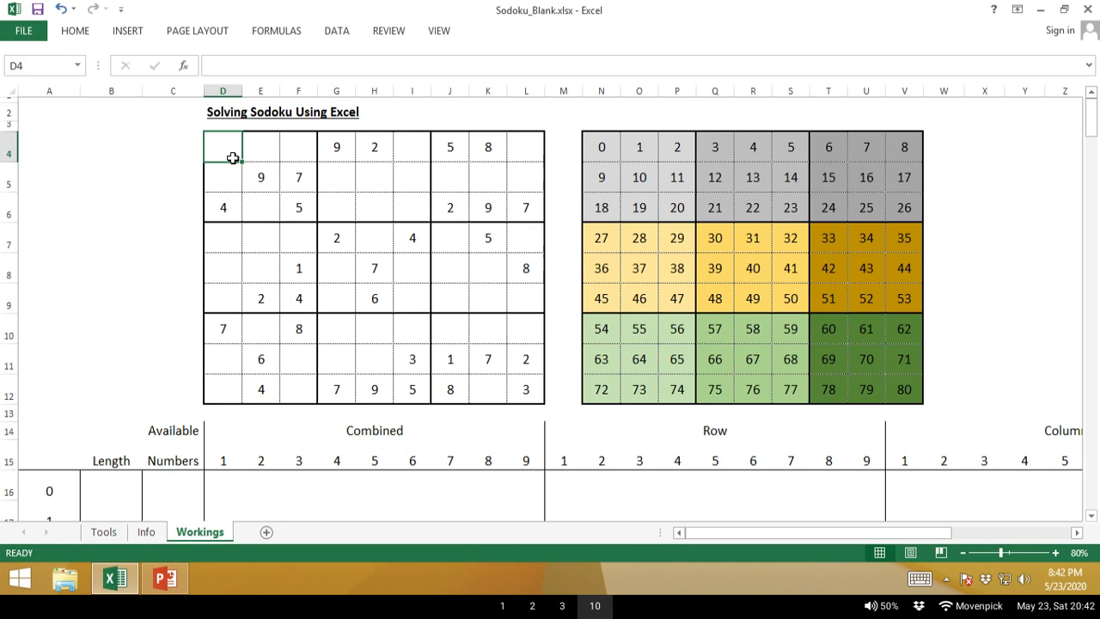
Look through the section headings in row 14 beneath the puzzle, ending on the Square heading in AE14.
key(Down)
key(Down)
key(Down)
key(Down)
key(Down)
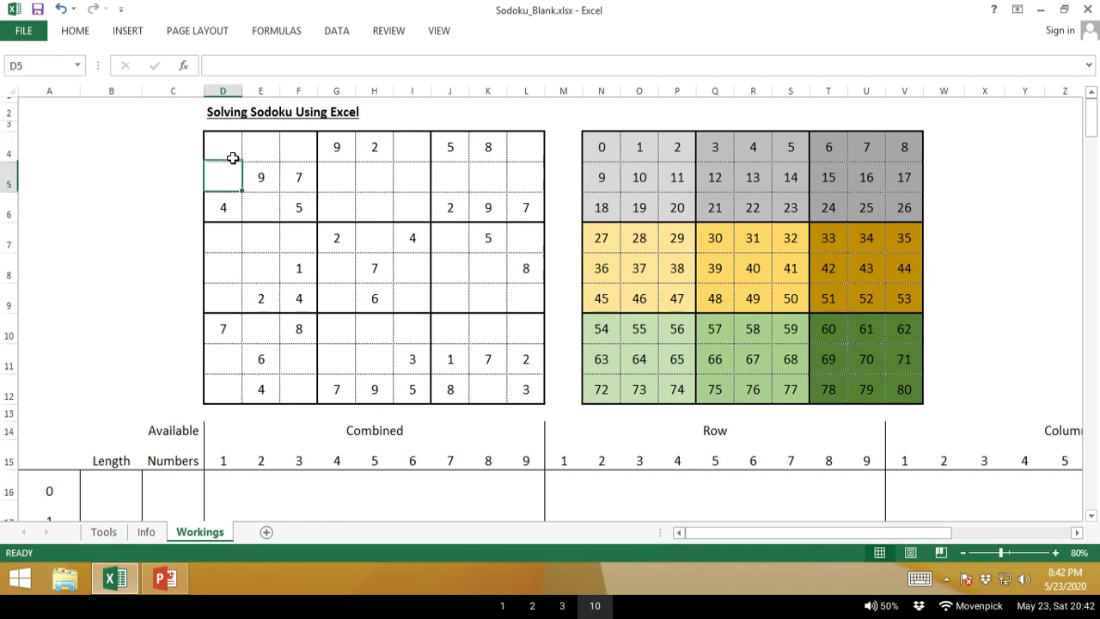
key(Down)
key(Down)
key(Down)
key(Down)
key(Down)
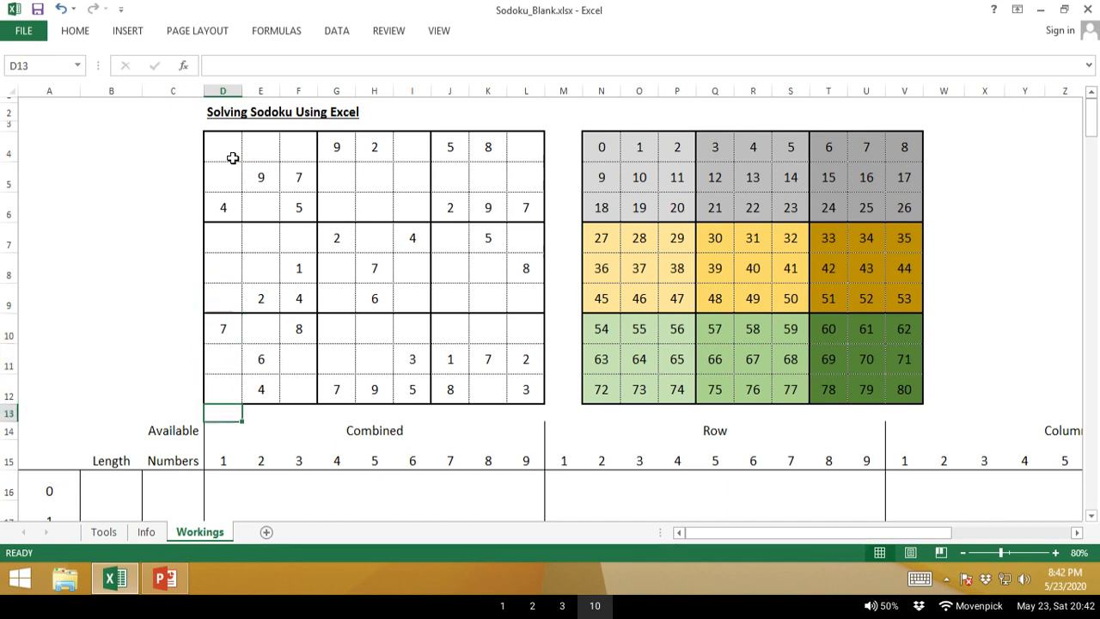
key(Right)
key(Right)
key(Right)
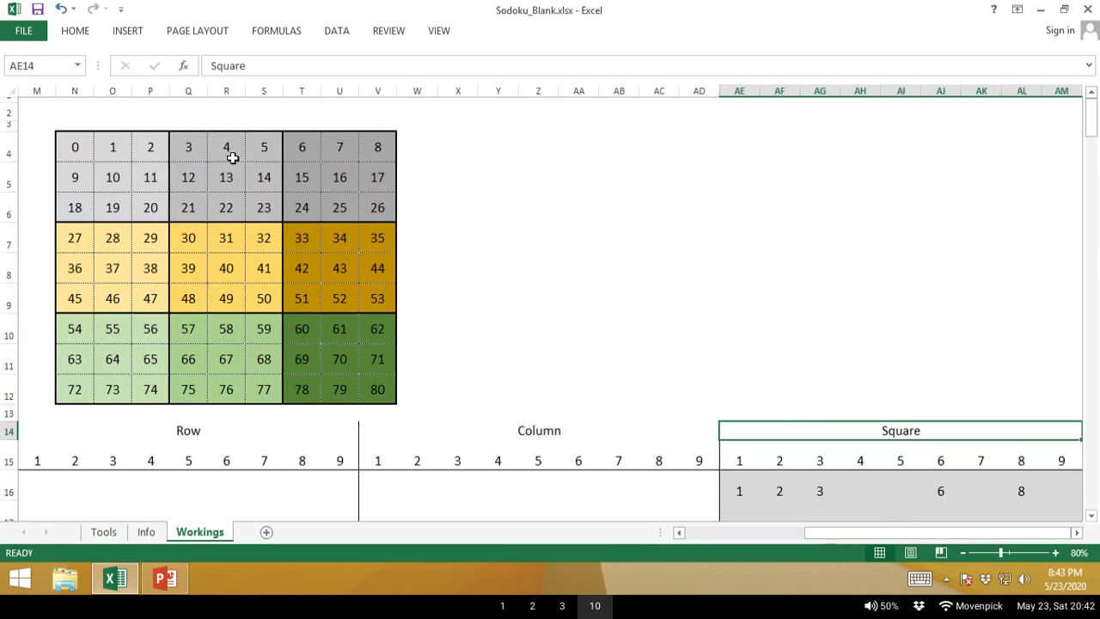
Examine the rows beneath the Row, Column and Square headings down to row 21, and return to A16.
key(Down)
key(Down)
key(Left)
key(Left)
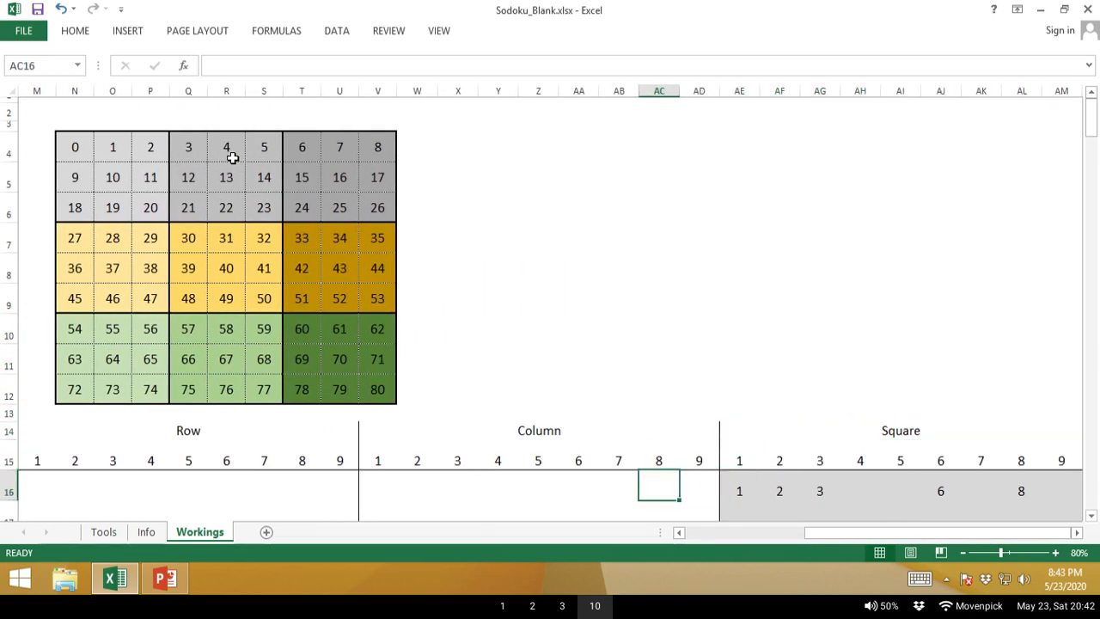
key(Down)
key(Down)
key(Down)
key(Down)
key(Down)
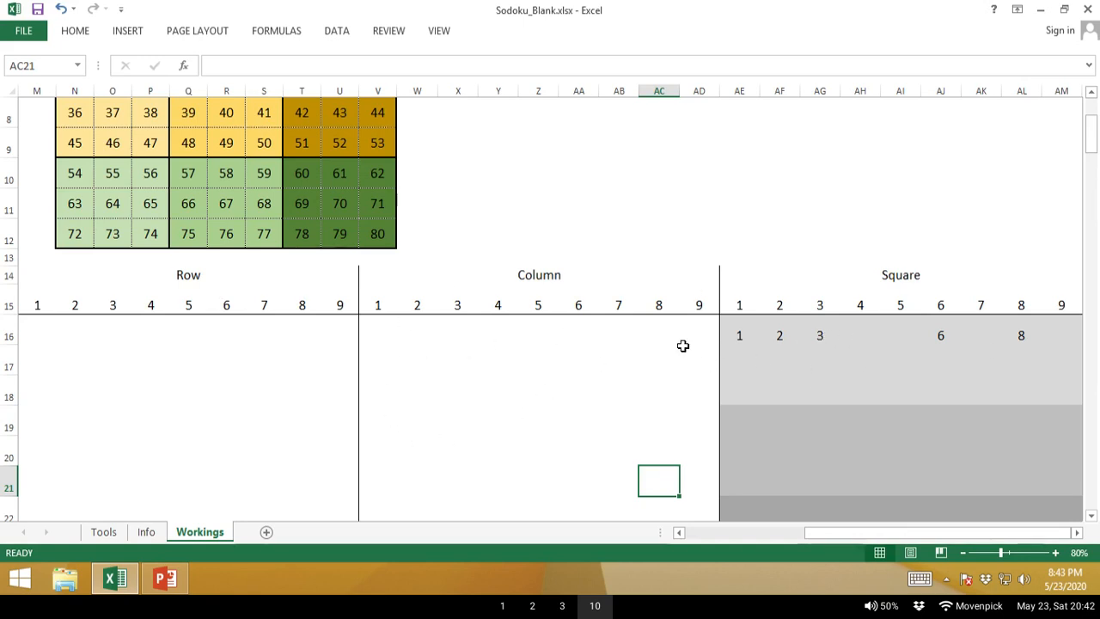
click(167, 320)
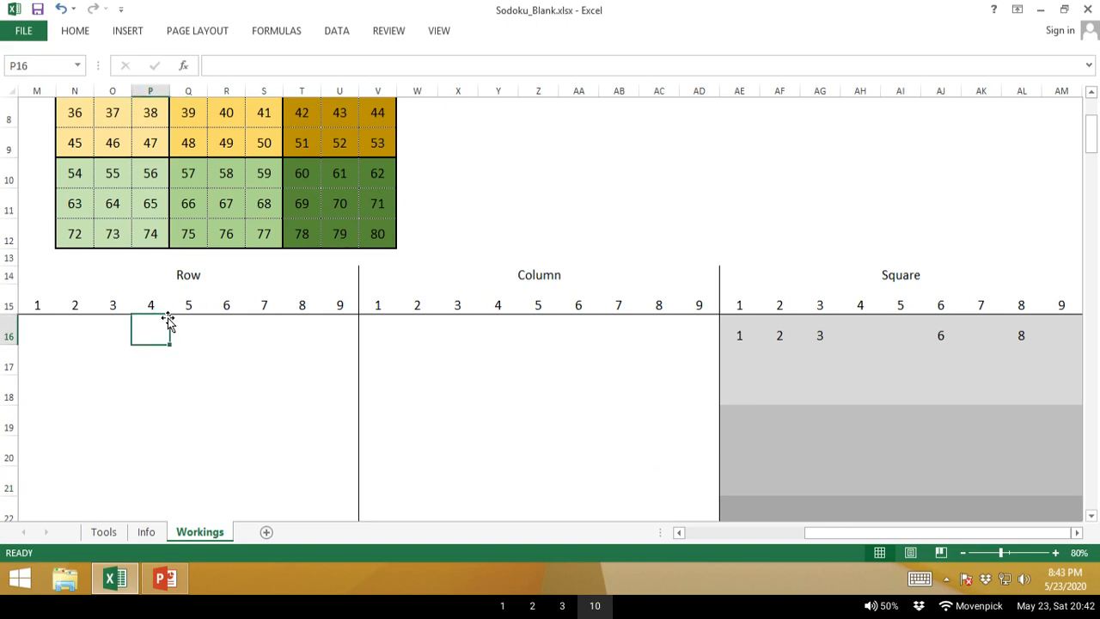
key(Home)
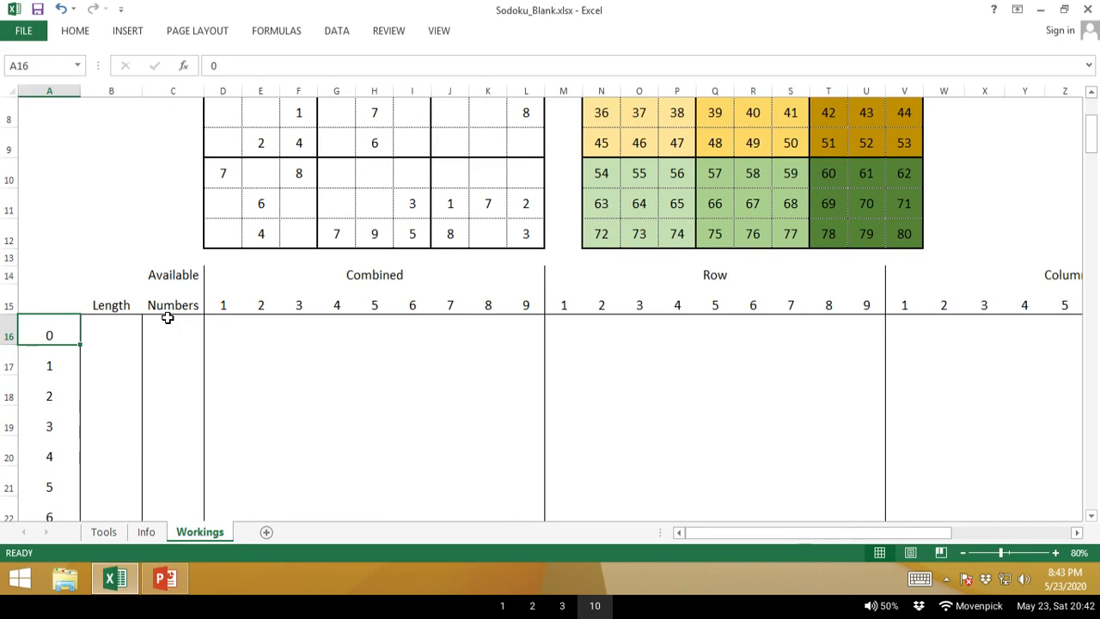
Look through the index numbers in column A from A16 down to A96, and go back up to A1.
key(Down)
key(Down)
key(Down)
key(Down)
key(Down)
key(Down)
key(Down)
key(Down)
key(Down)
key(Down)
key(Down)
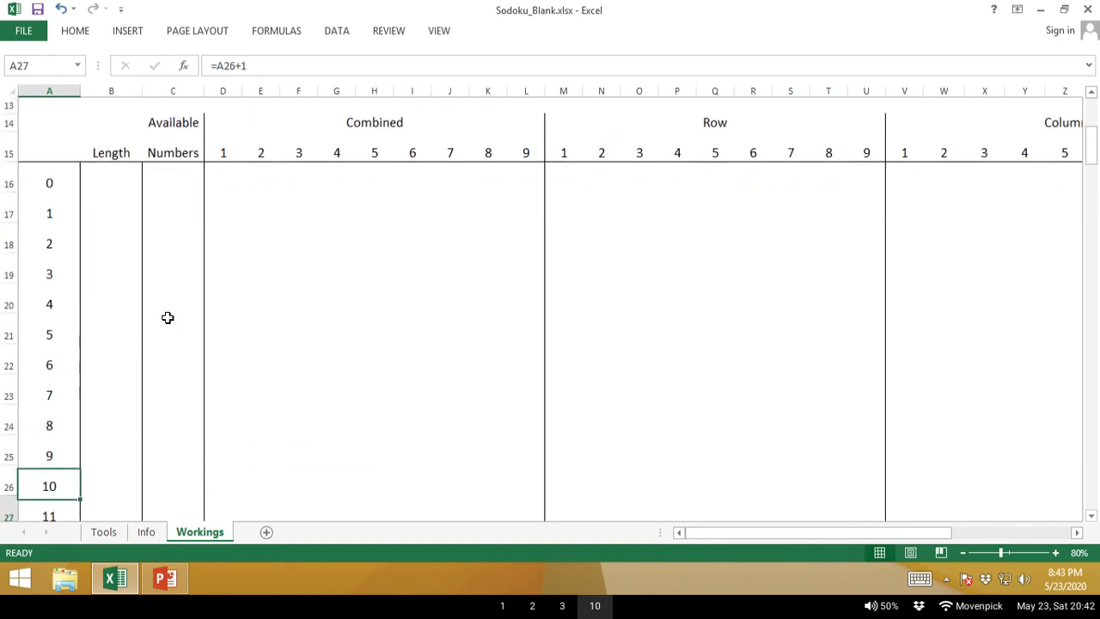
key(Down)
key(Down)
key(Down)
key(Down)
key(Down)
key(Down)
key(Down)
key(Down)
key(Down)
key(Down)
key(Down)
key(Down)
key(Down)
key(Down)
key(Down)
key(Down)
key(Down)
key(Down)
key(Down)
key(Down)
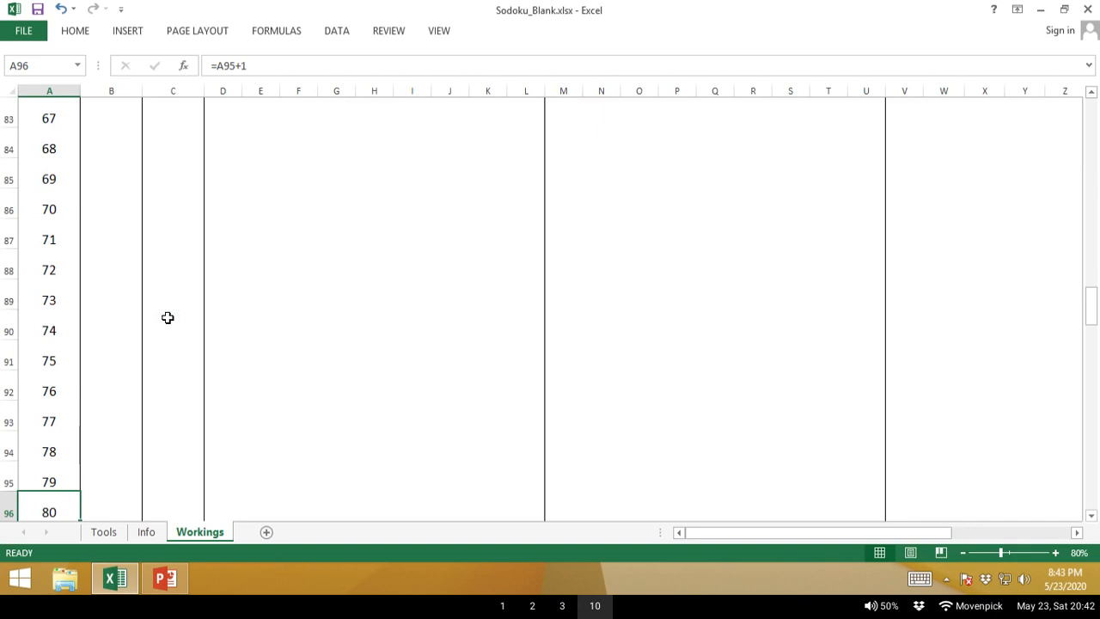
key(ctrl+Up)
key(ctrl+Up)
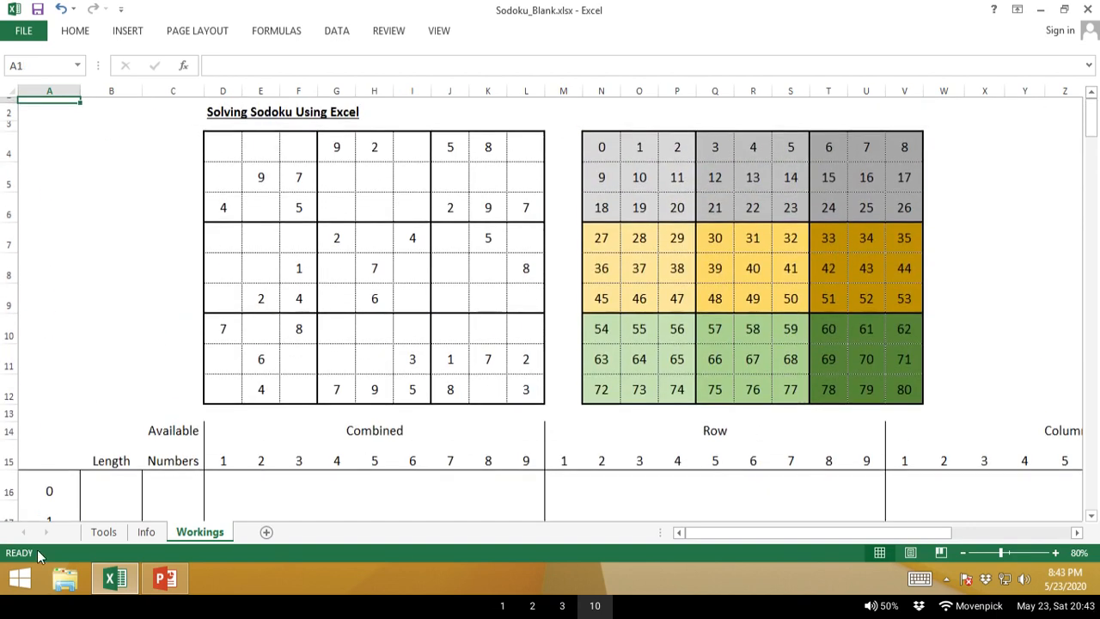
Look at the whole of row 16, its Available Numbers cell C16, and the Row section heading.
click(4, 481)
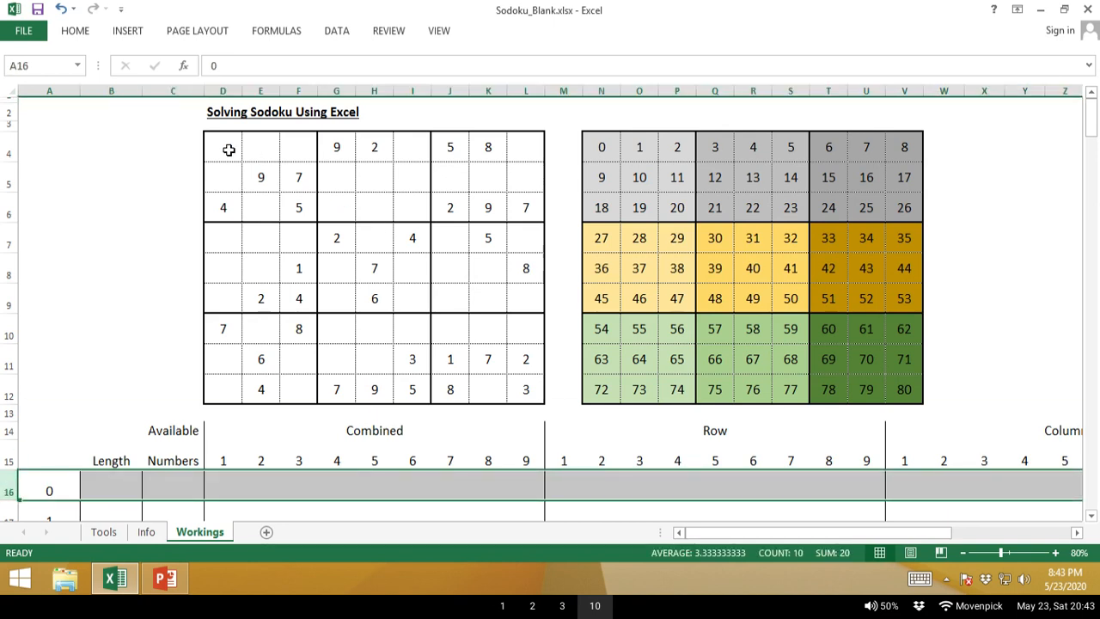
click(175, 488)
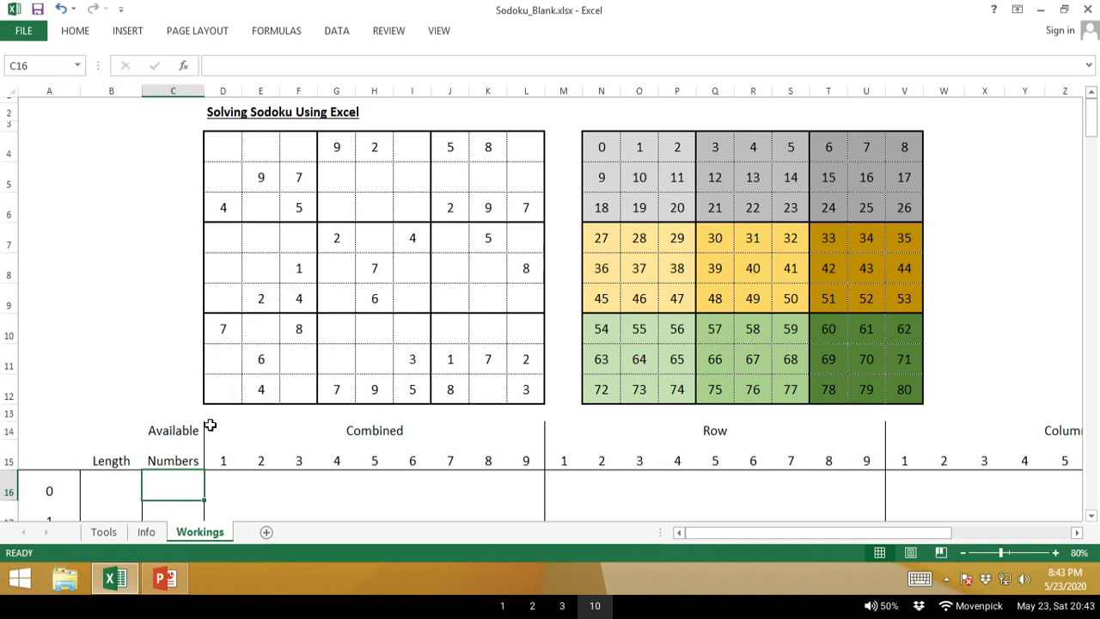
click(557, 482)
click(655, 432)
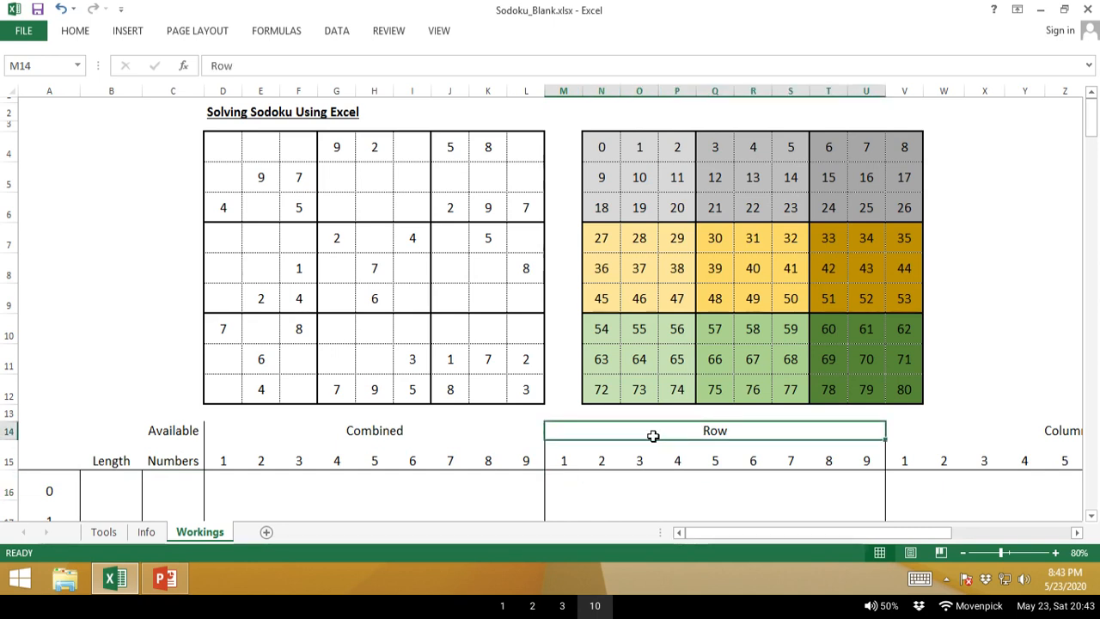
Try 1 in M16, the first cell of the Row section, and cancel the entry.
click(562, 484)
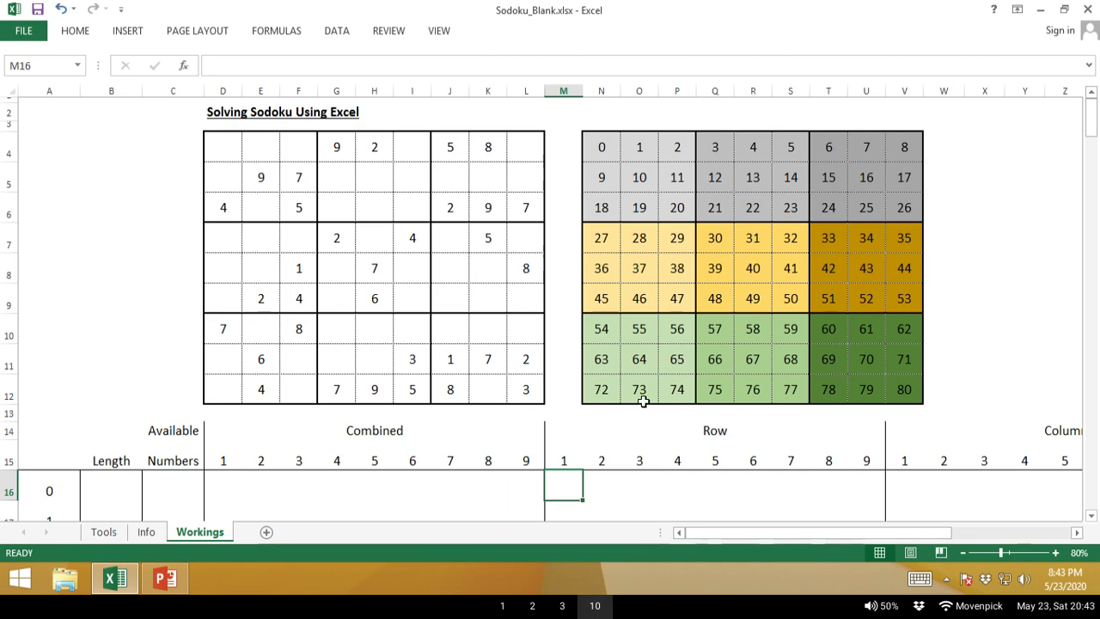
text(1)
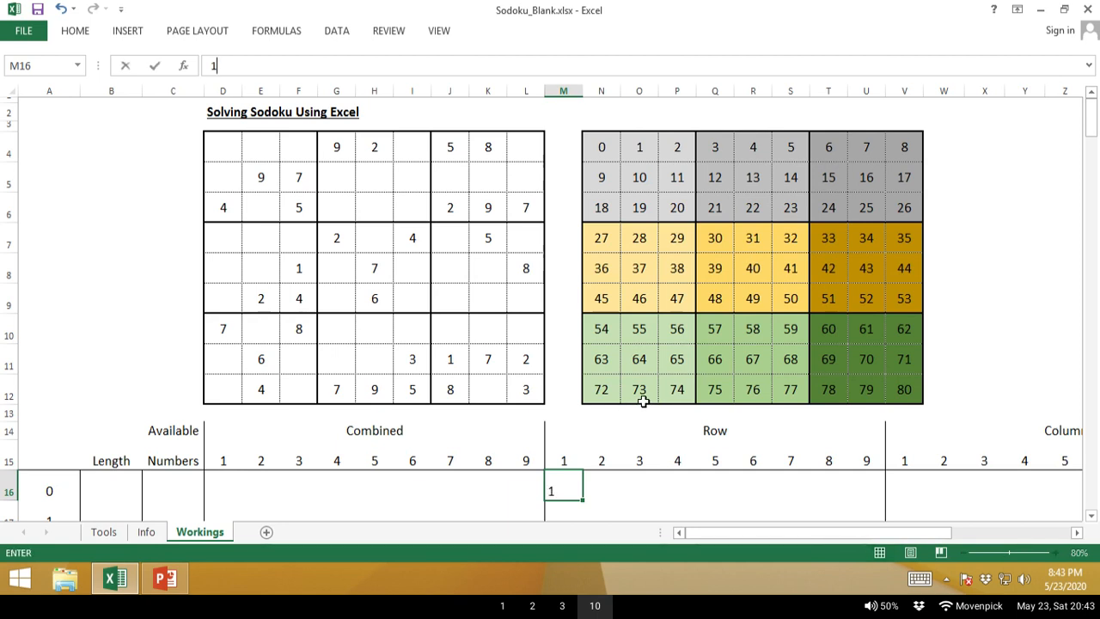
key(Escape)
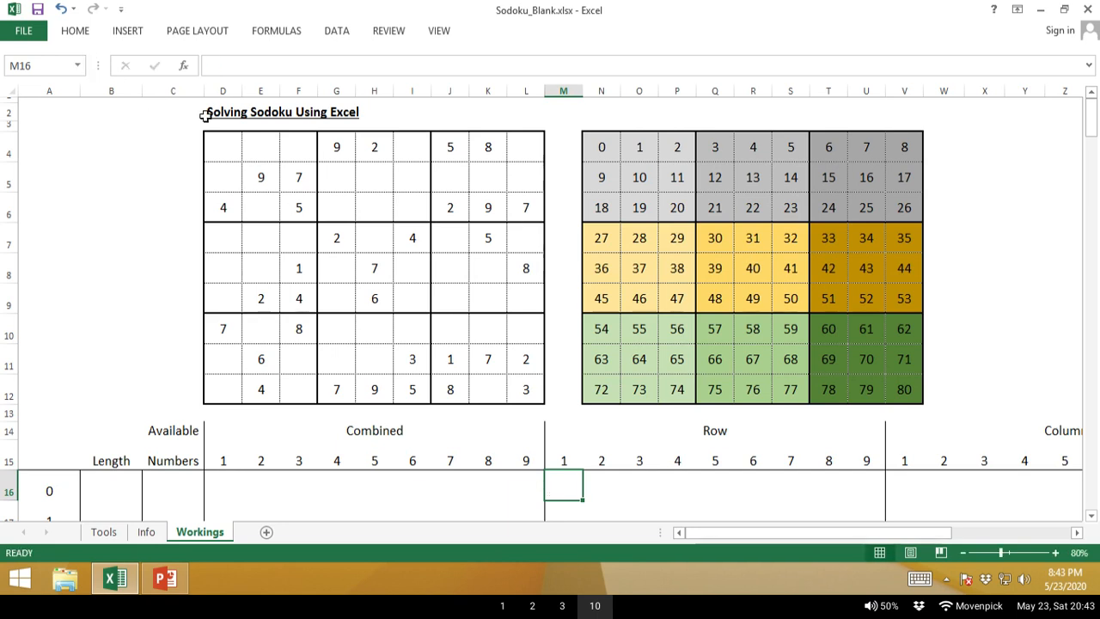
Fill the puzzle's first cell D4 with the lightest gold theme color.
click(223, 140)
click(85, 34)
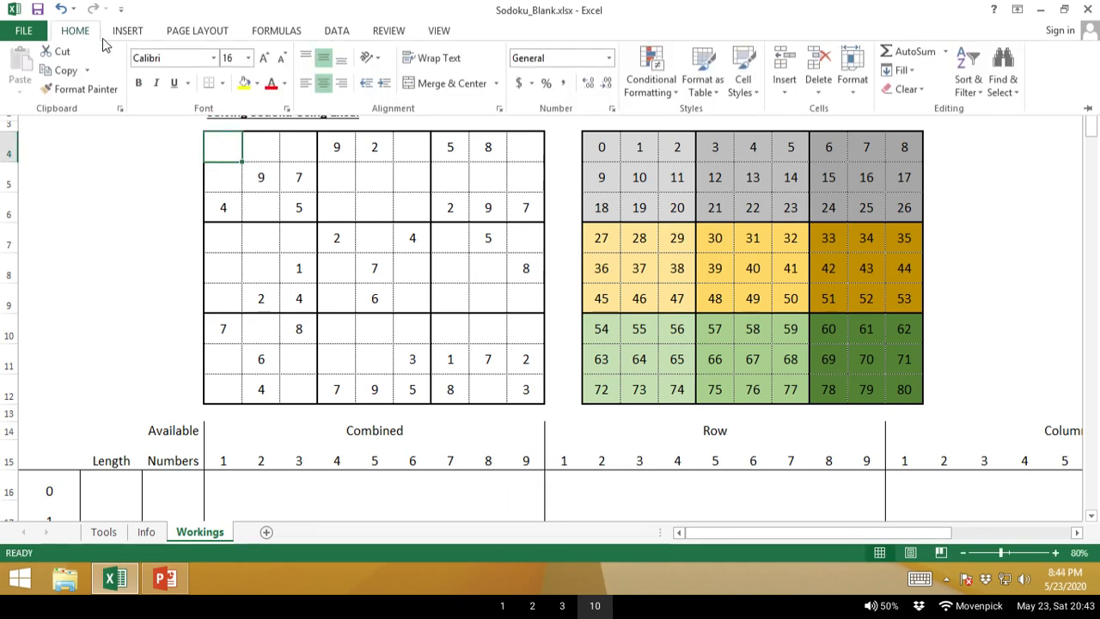
click(262, 90)
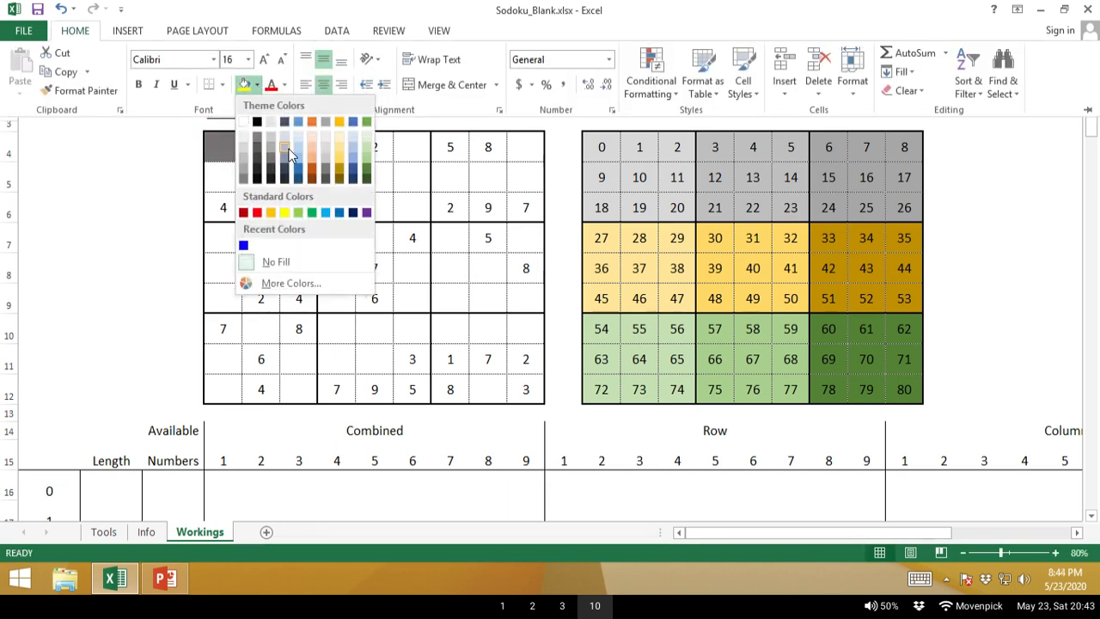
click(338, 141)
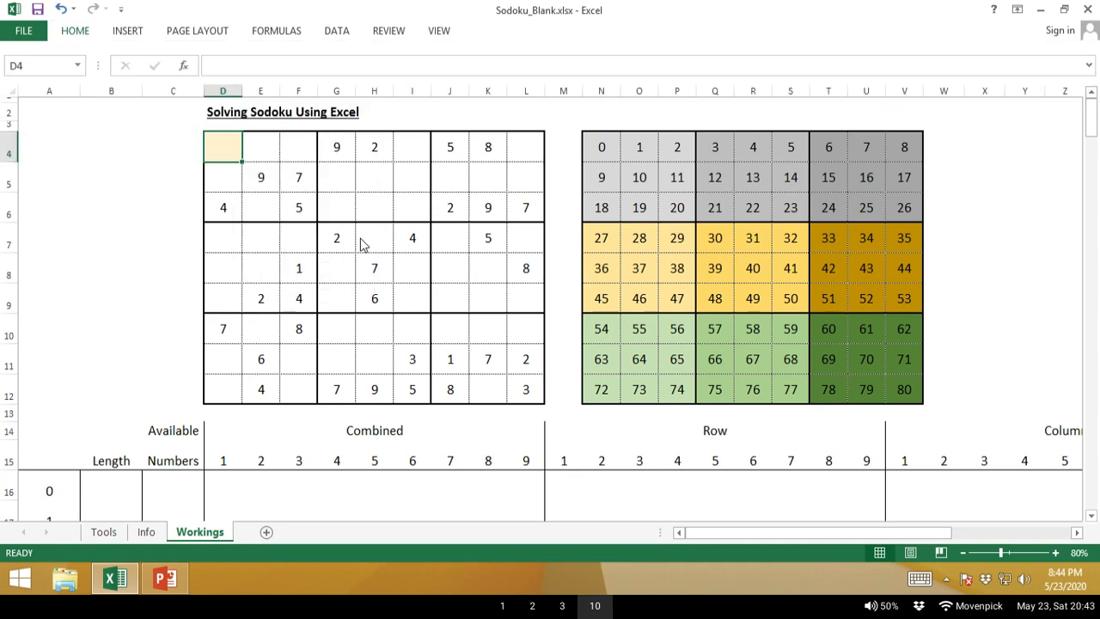
Enter 1, 3 and 4 under their matching numbers in row 16 of the Row section, skipping 2 and 5.
click(558, 484)
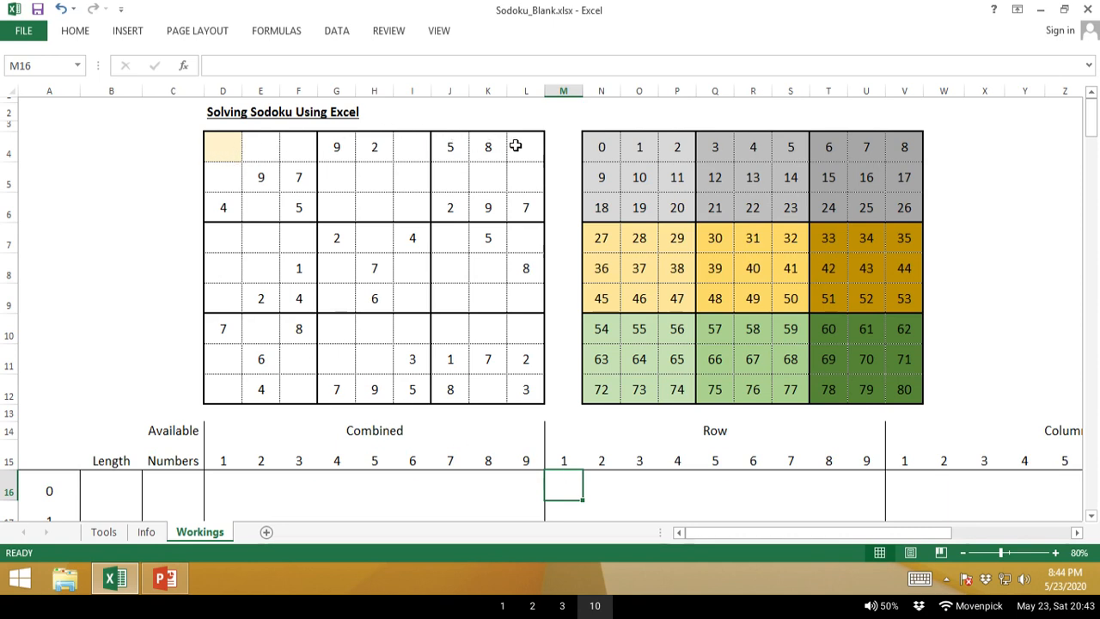
text(1)
key(Tab)
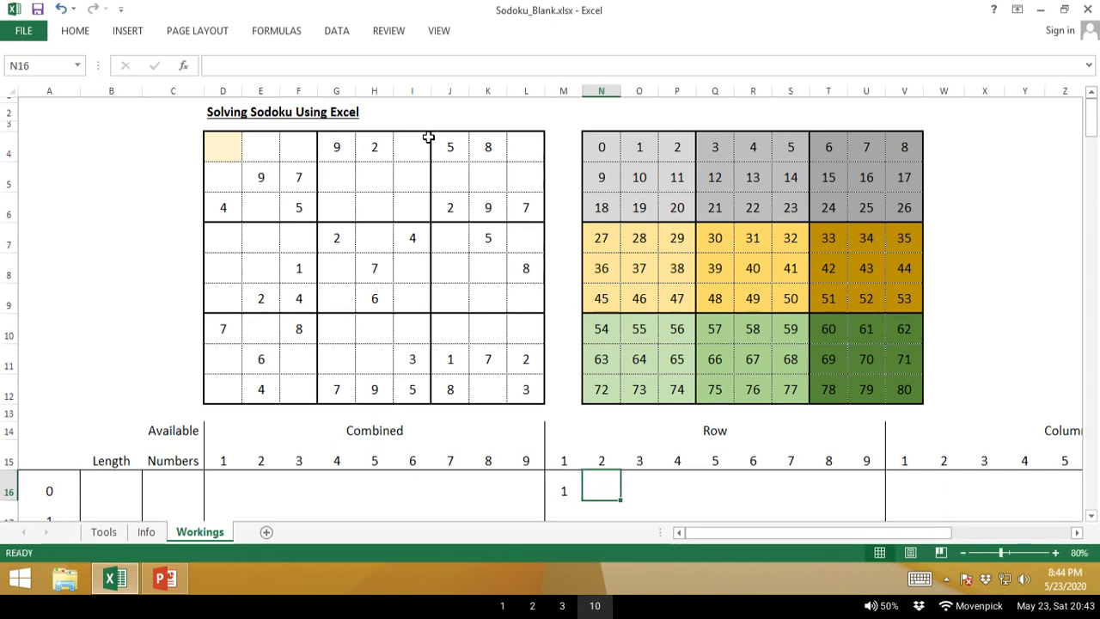
key(Tab)
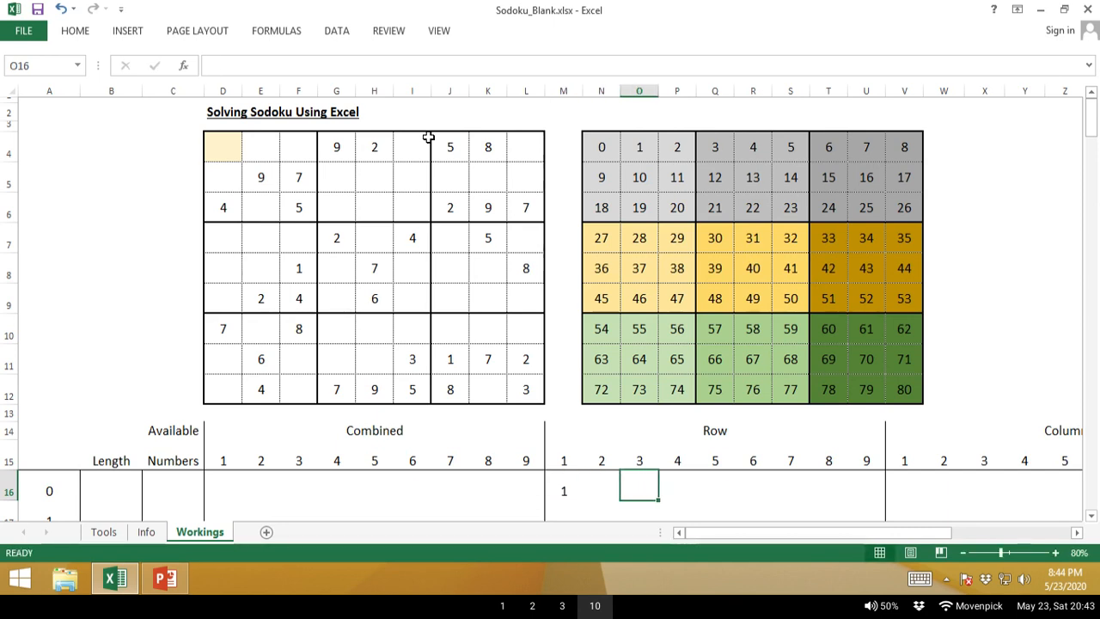
text(3)
key(Tab)
text(4)
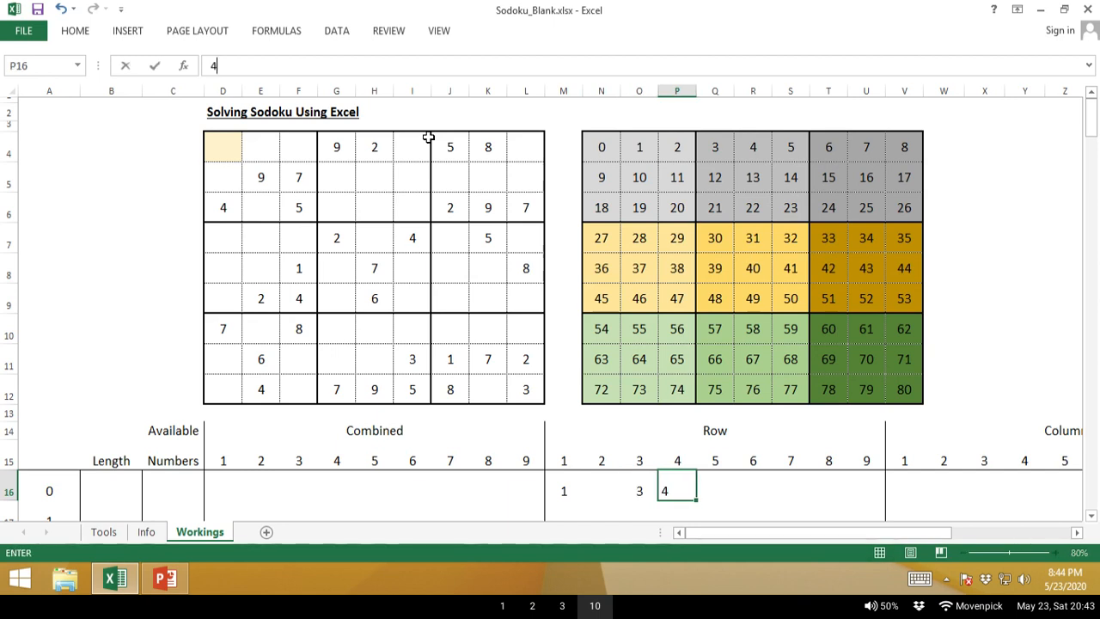
key(Tab)
key(Tab)
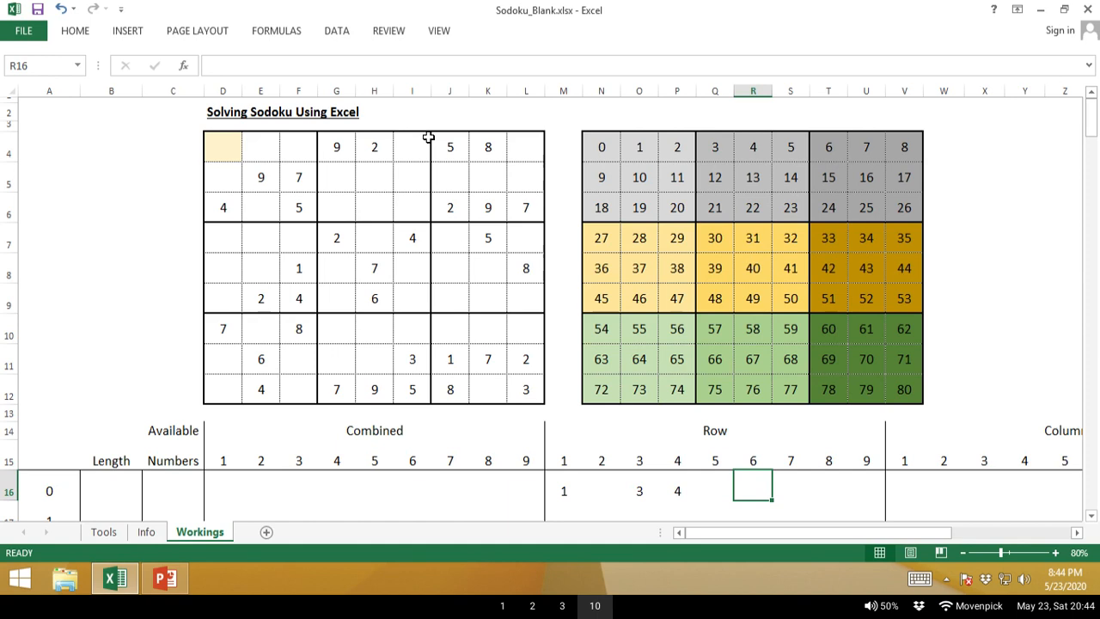
Enter 6 in R16 and 7 in S16 to complete the Row section's available numbers.
text(7)
key(Tab)
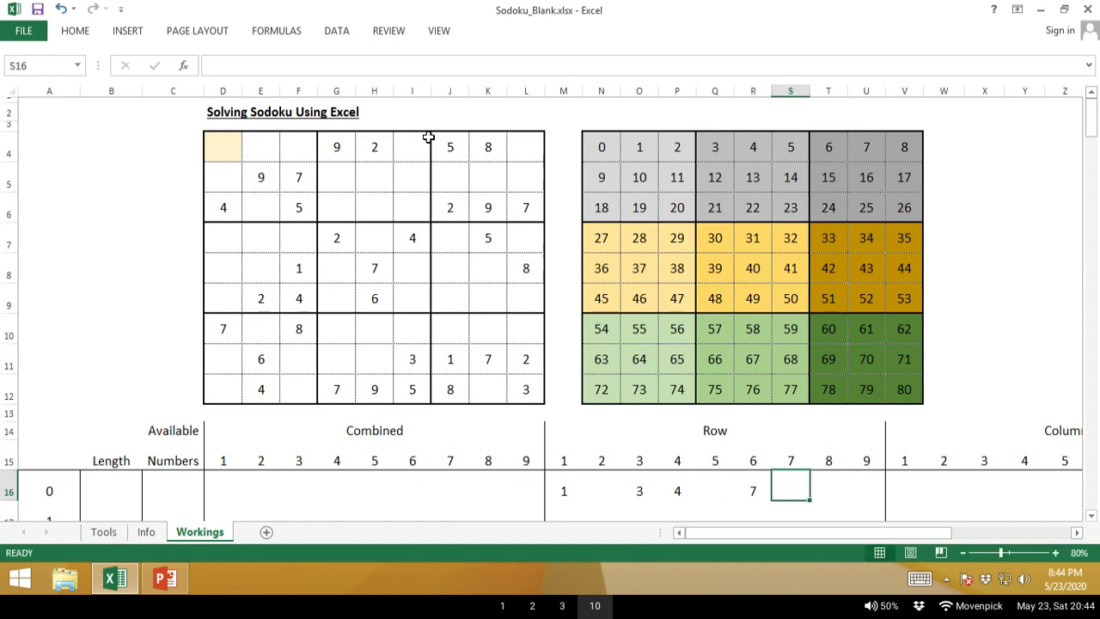
key(shift+Tab)
text(6)
key(Tab)
text(7)
key(Tab)
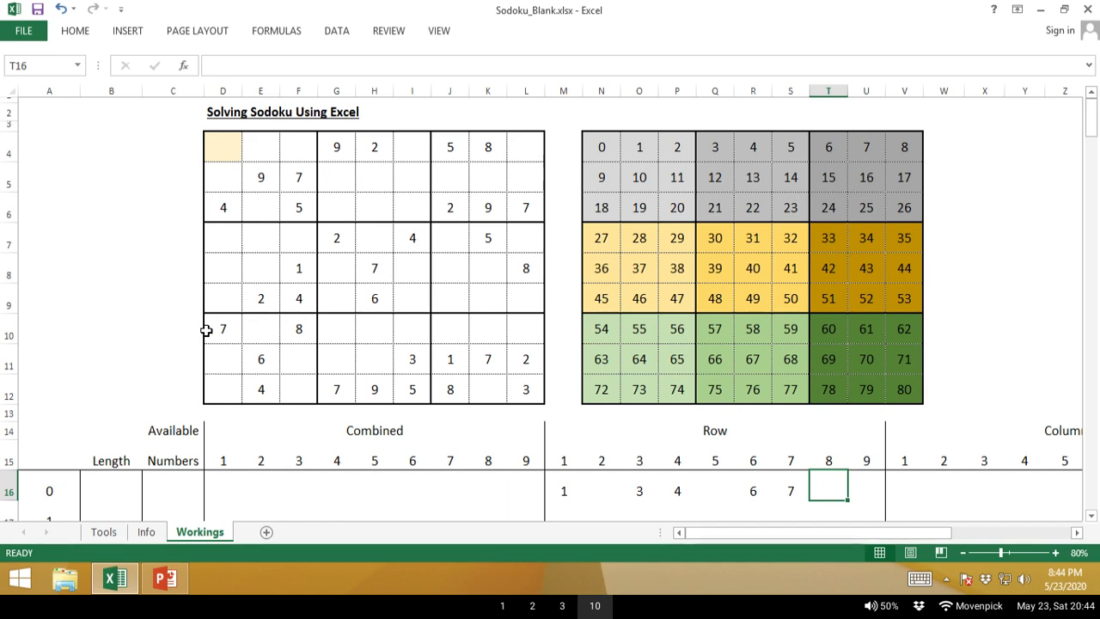
Enter 1, 2, 3 and 5 under their matching numbers in row 16 of the Column section, leaving 4 blank.
key(Tab)
key(Tab)
text(1)
key(Tab)
text(2)
key(Tab)
text(3)
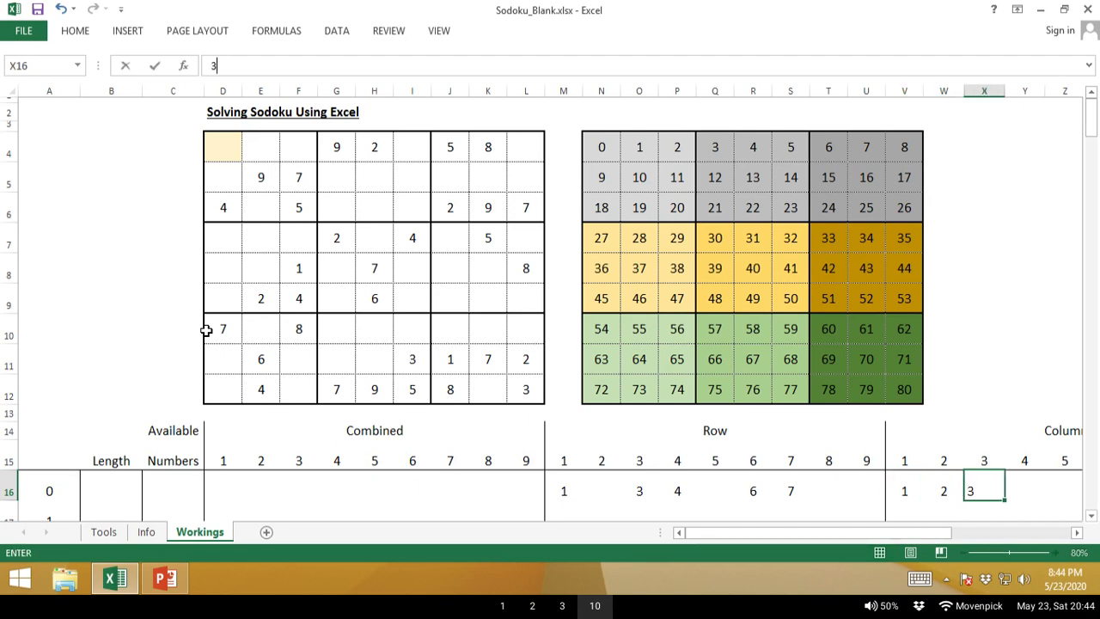
key(Tab)
key(Tab)
text(5)
key(Tab)
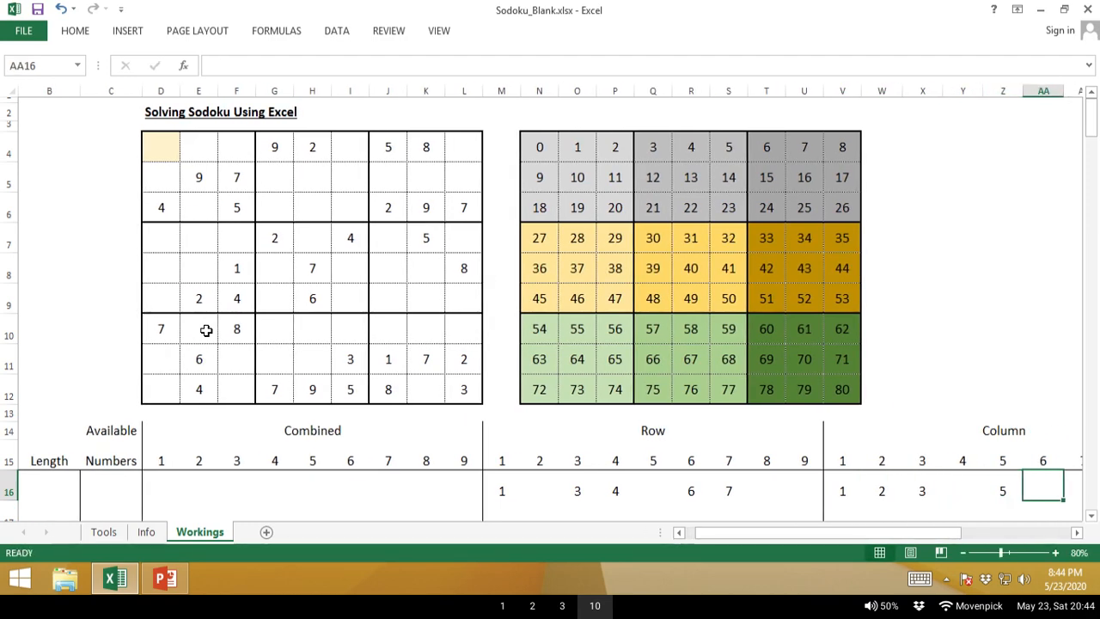
Enter 6, 8 and 9 under their matching numbers in row 16 of the Column section, leaving 7 blank.
text(6)
key(Tab)
key(Tab)
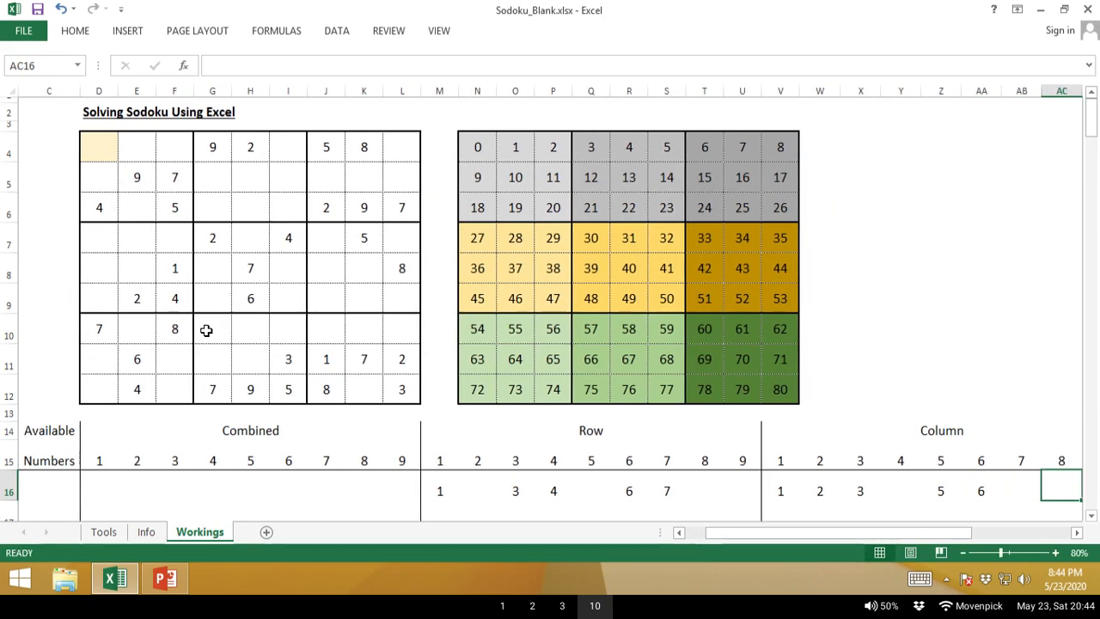
text(8)
key(Tab)
text(9)
key(Tab)
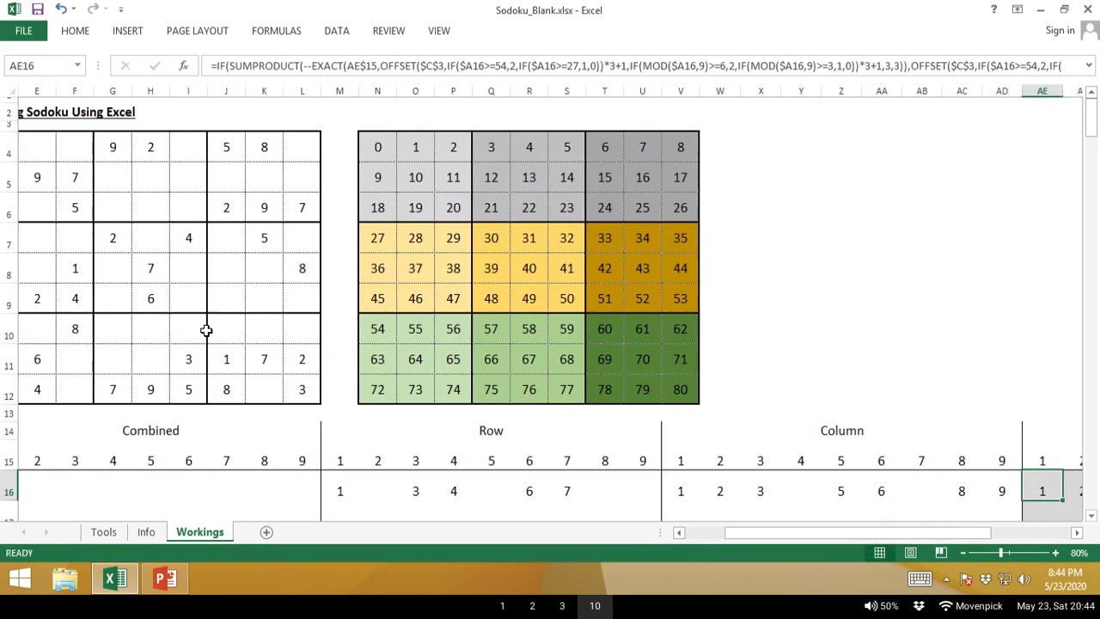
Go back along row 16 to C16 and highlight the puzzle's first 3×3 square, D4:F6.
key(Left)
key(Left)
key(Left)
key(Left)
key(Left)
key(Left)
key(Left)
key(Left)
key(Left)
key(Left)
key(Left)
key(Left)
key(Left)
key(Left)
key(Left)
key(Left)
key(Left)
key(Left)
key(Left)
key(Left)
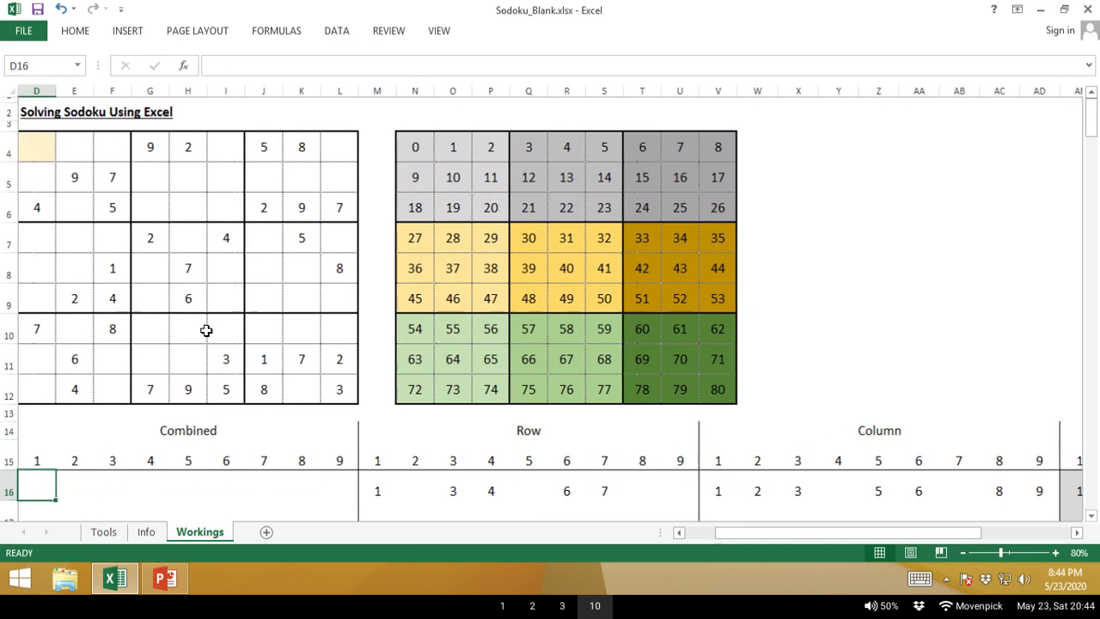
key(Left)
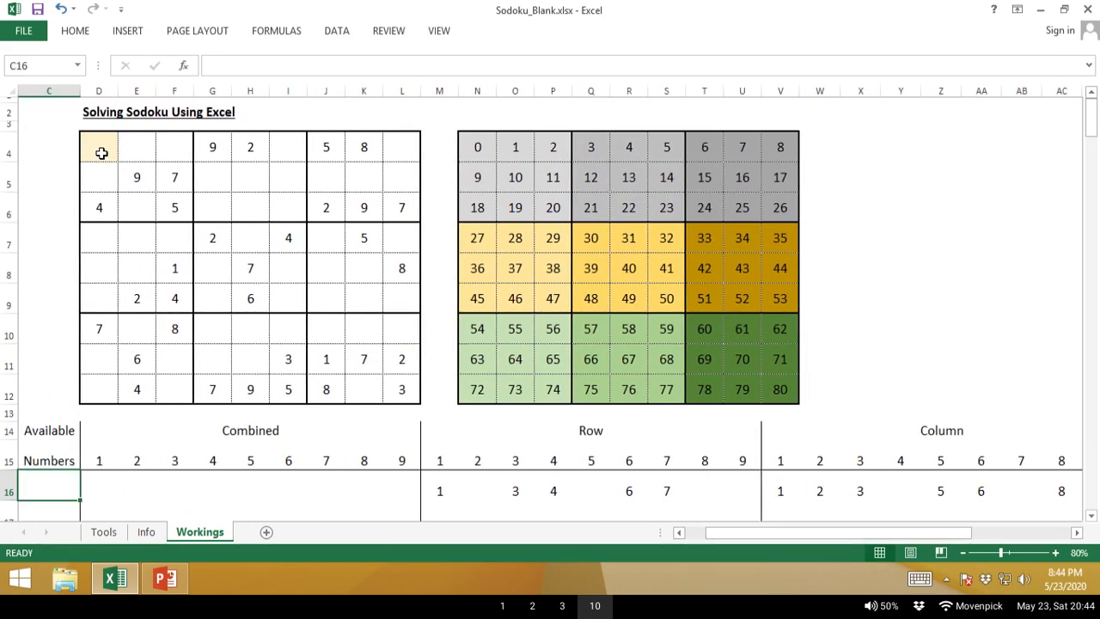
drag(102, 153, 173, 200)
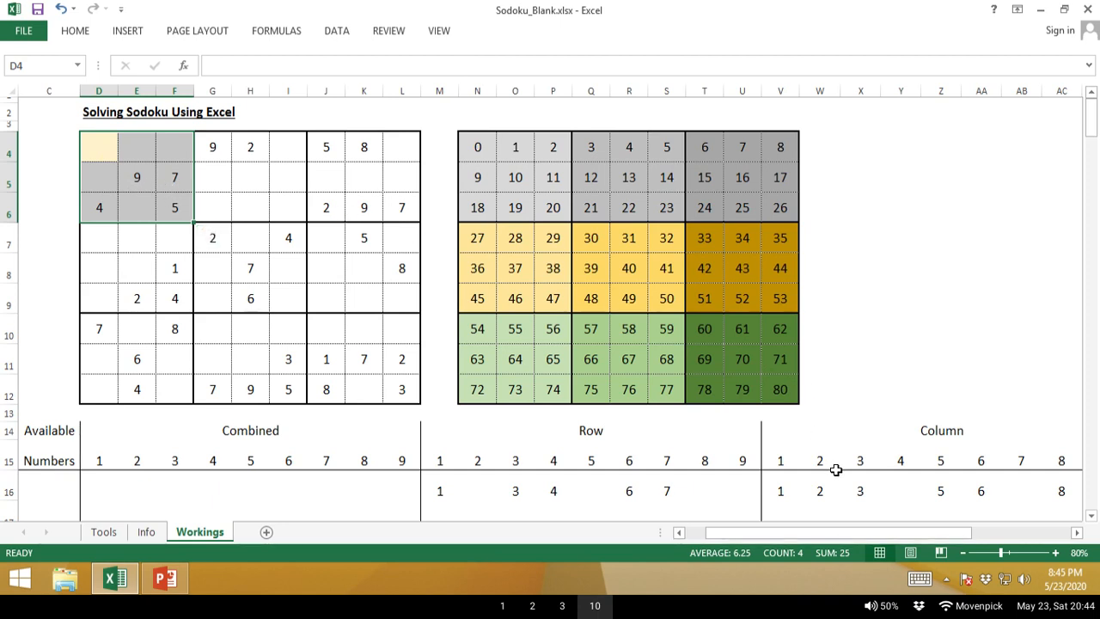
Look through the Square section's number headings from AM15 back to AE15 and examine the formula in AE16.
click(835, 469)
key(Right)
key(ctrl+Right)
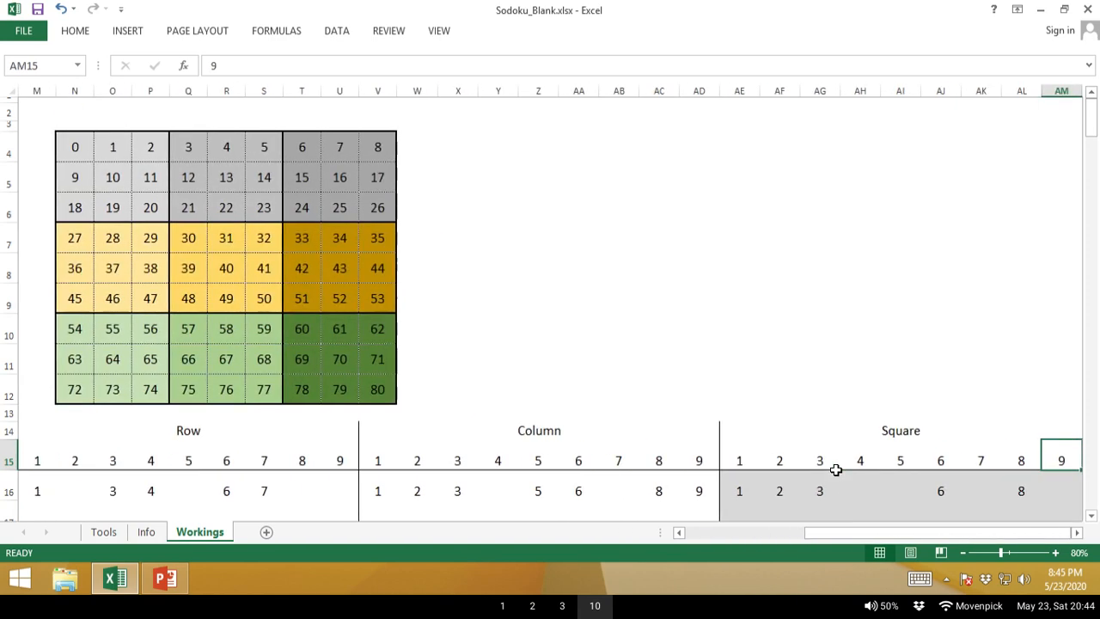
key(Left)
key(Left)
key(Left)
key(Left)
key(Left)
key(Left)
key(Left)
key(Left)
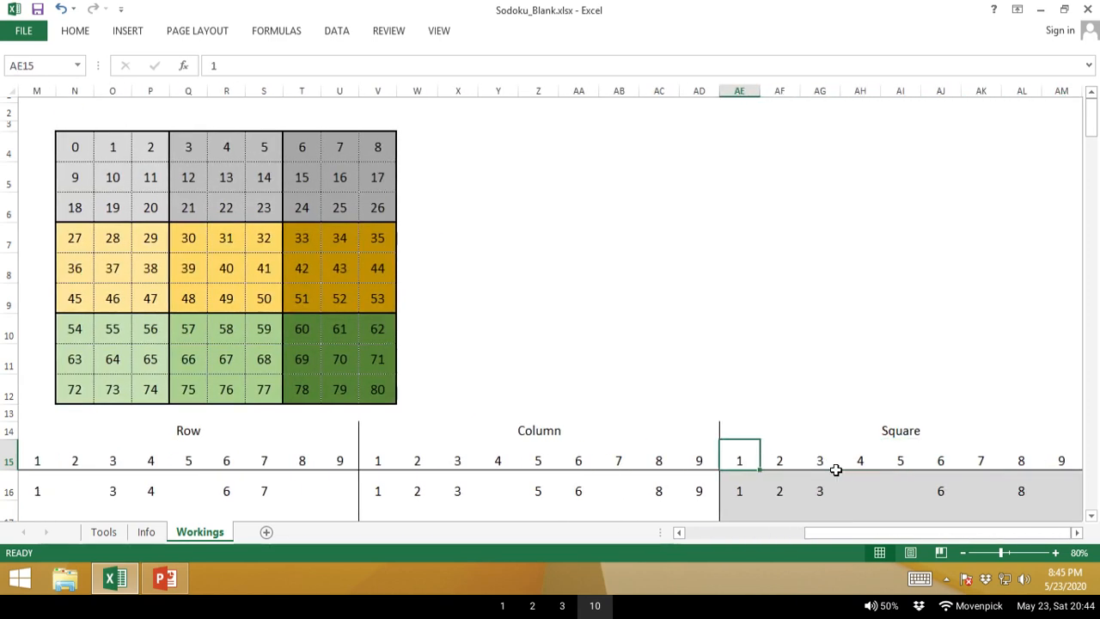
key(Down)
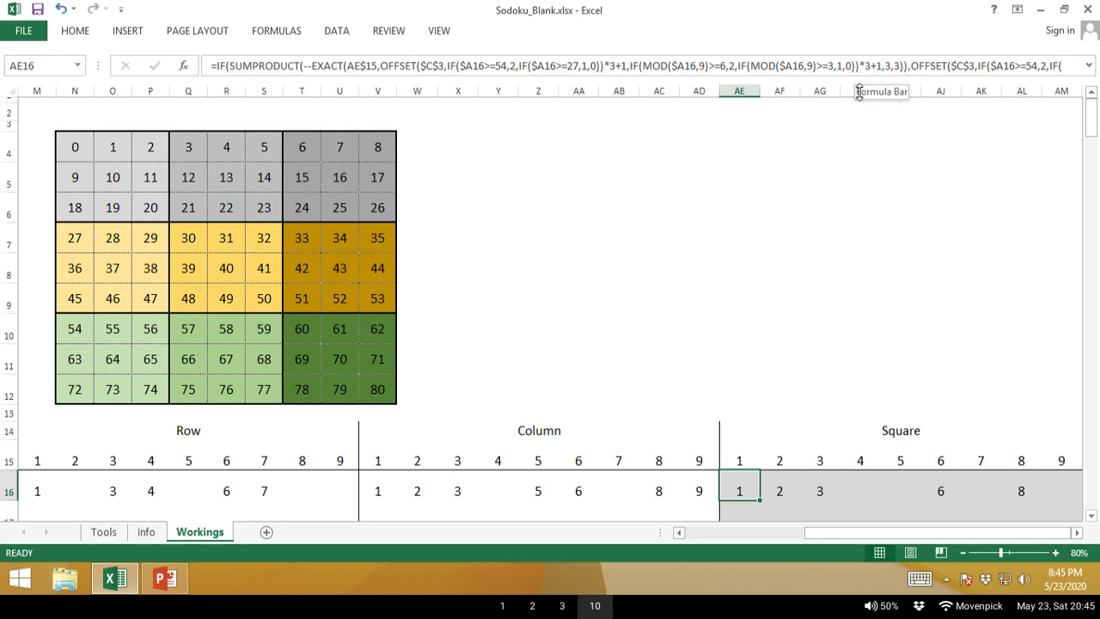
drag(858, 92, 859, 69)
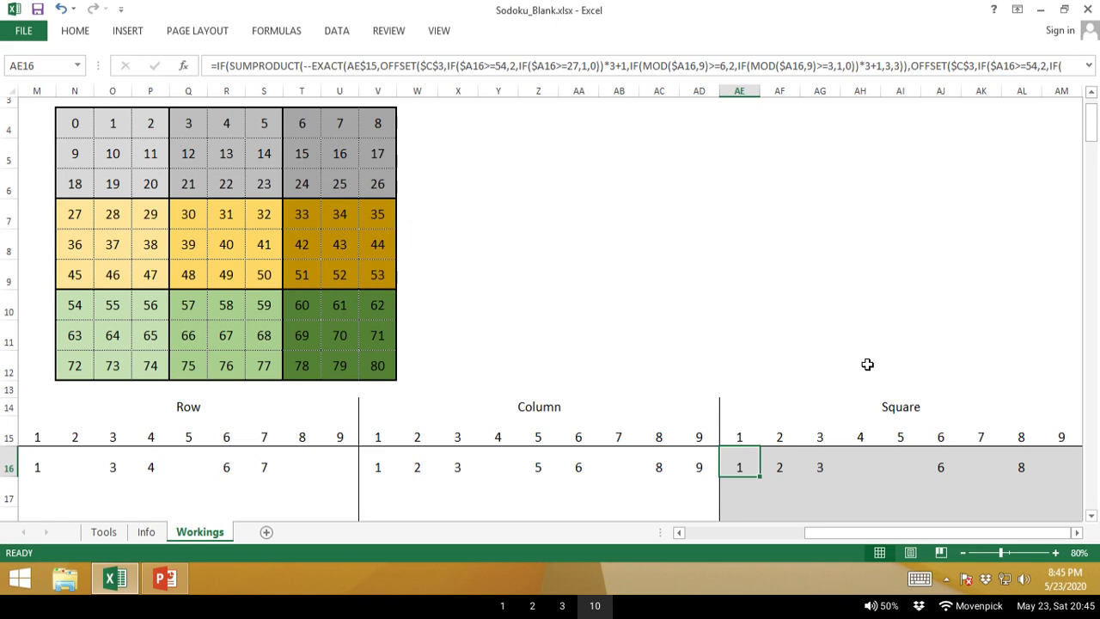
Examine the formulas along row 16 of the Square section and return to AE16.
key(Right)
key(Right)
key(Right)
key(Right)
key(Right)
key(Right)
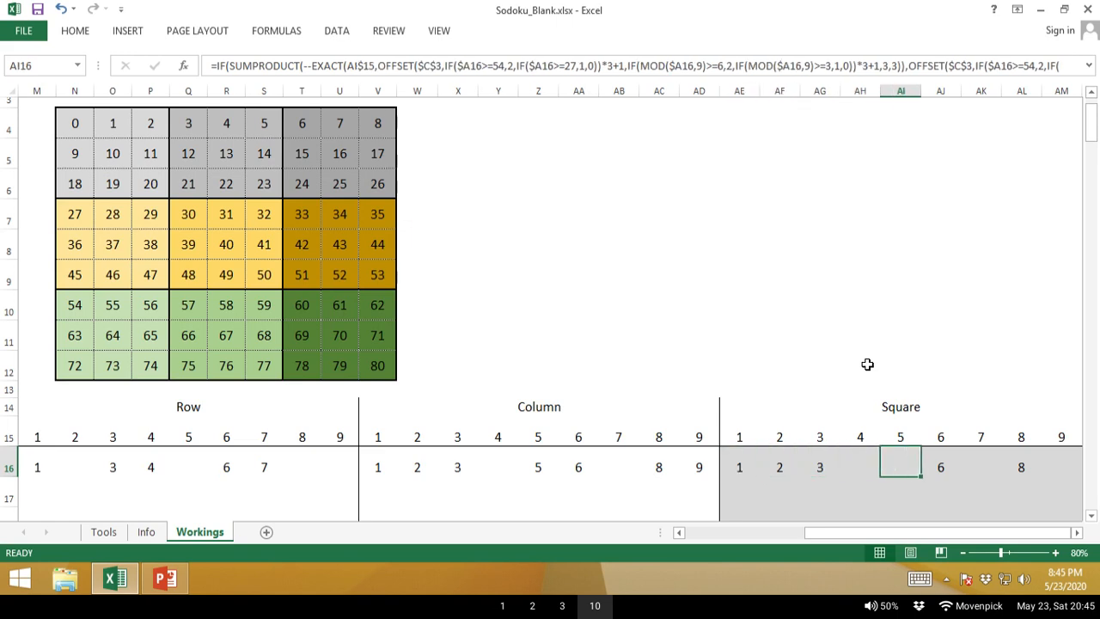
key(Left)
key(Left)
key(Left)
key(Left)
key(Left)
key(Left)
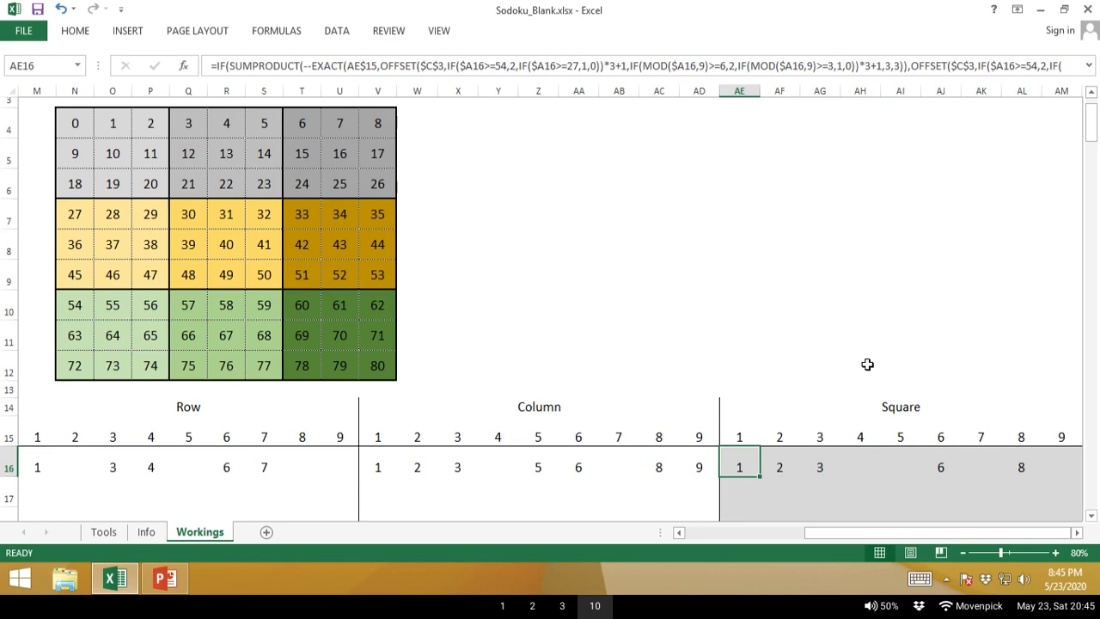
Go back to A13 to view the puzzle alongside the Combined and Row sections.
key(Left)
key(Left)
key(Up)
key(Up)
key(Up)
key(Home)
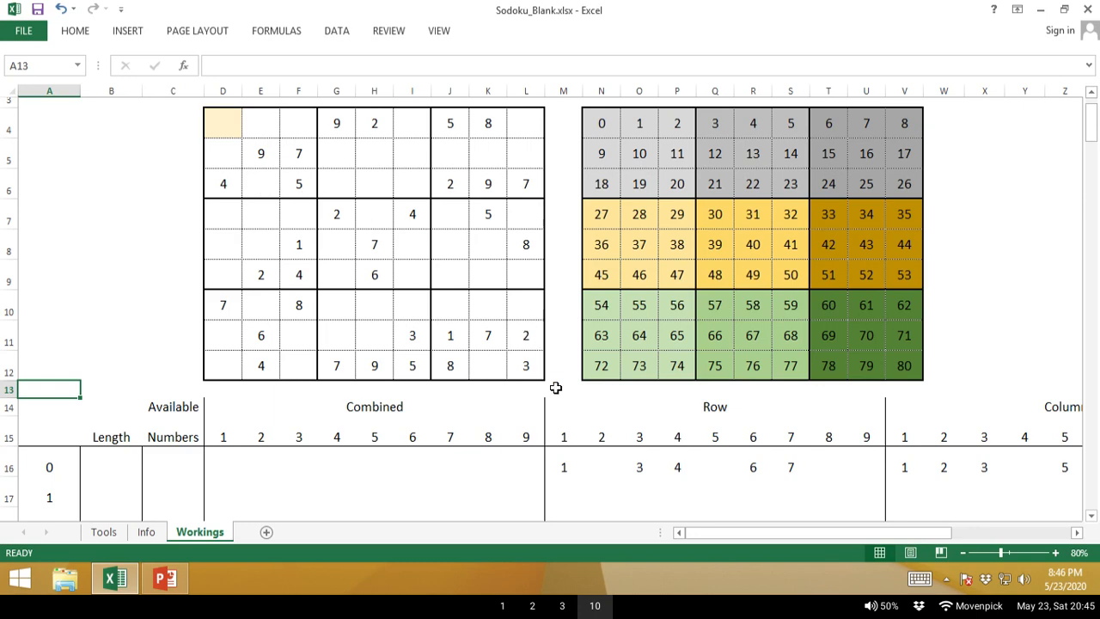
Look across the row 15 headings from M15 to AM15, and go back to the Square formula in AE16.
click(569, 428)
key(ctrl+Right)
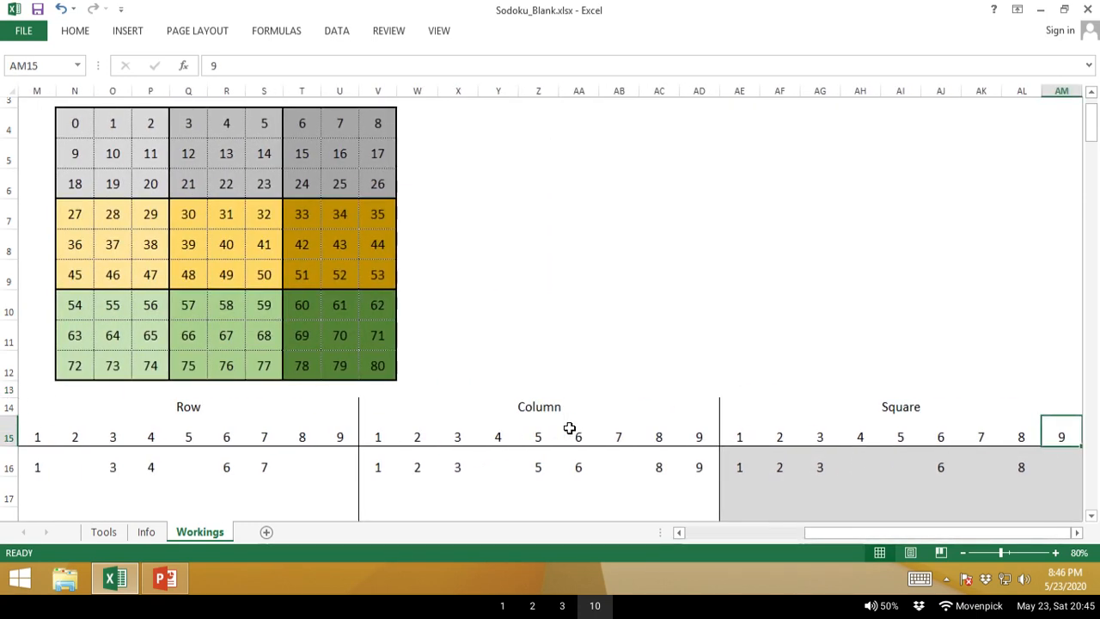
key(Left)
key(Left)
key(Left)
key(Left)
key(Down)
key(Left)
key(Left)
key(Left)
key(Left)
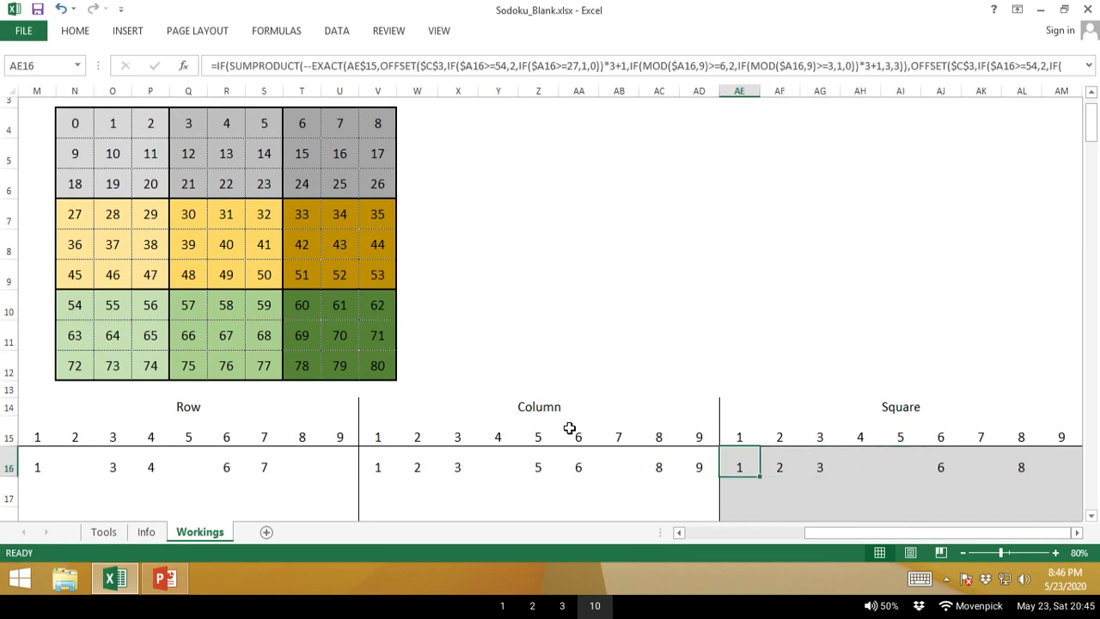
Examine the Square results in AE16:AM16 and compare the entry for number 2 in AF16 with the Column entry in W16.
key(shift+Right)
key(shift+Right)
key(shift+Right)
key(shift+Right)
key(shift+Right)
key(shift+Right)
key(shift+Right)
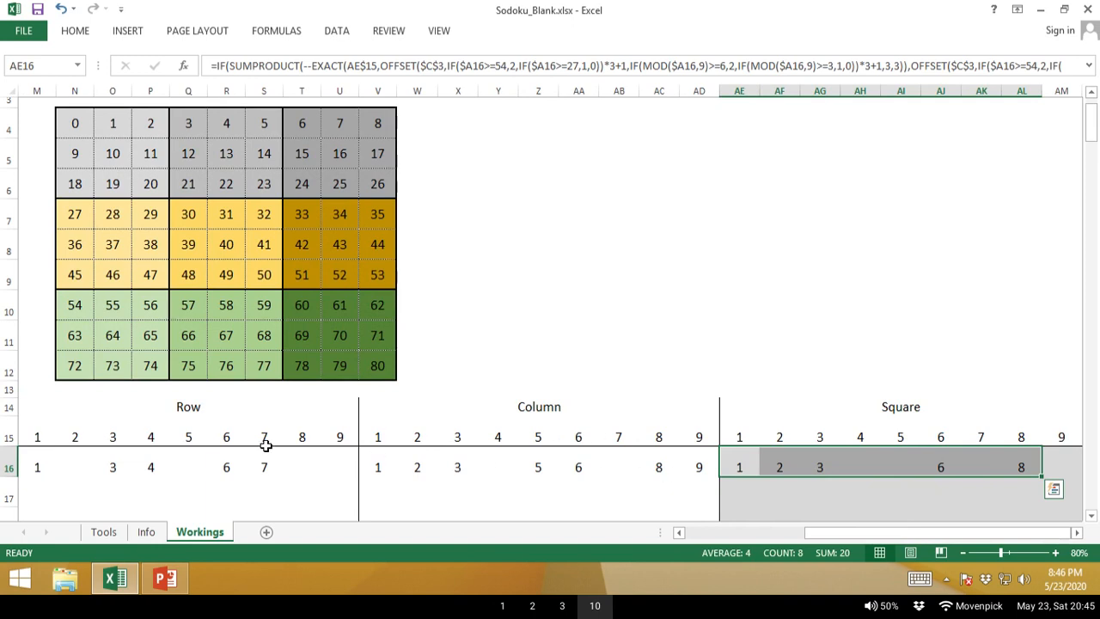
drag(36, 461, 1051, 458)
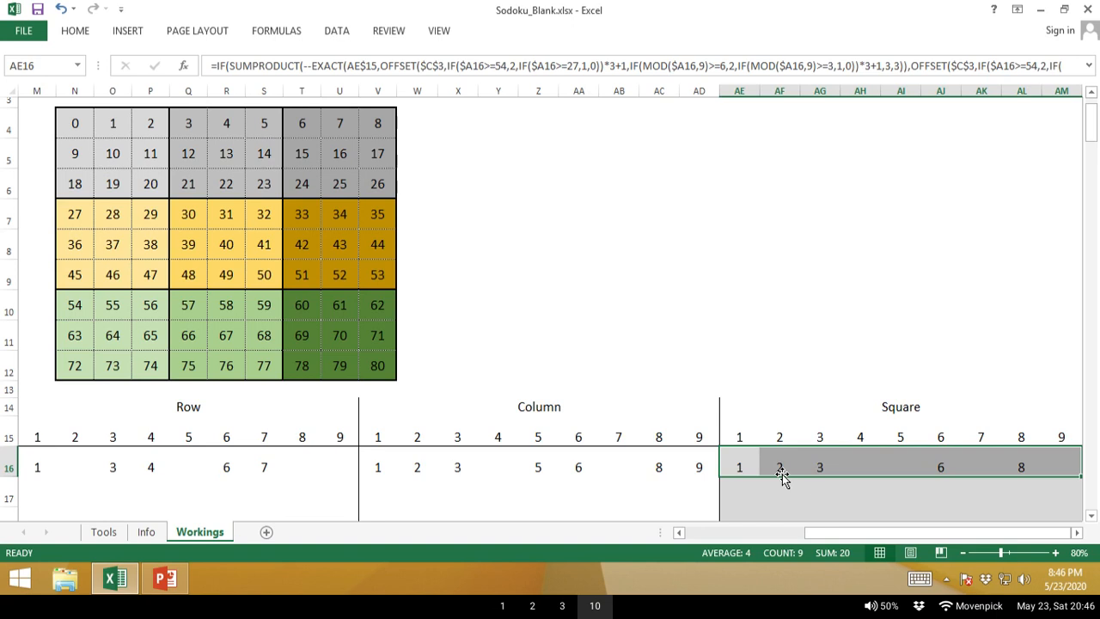
click(739, 466)
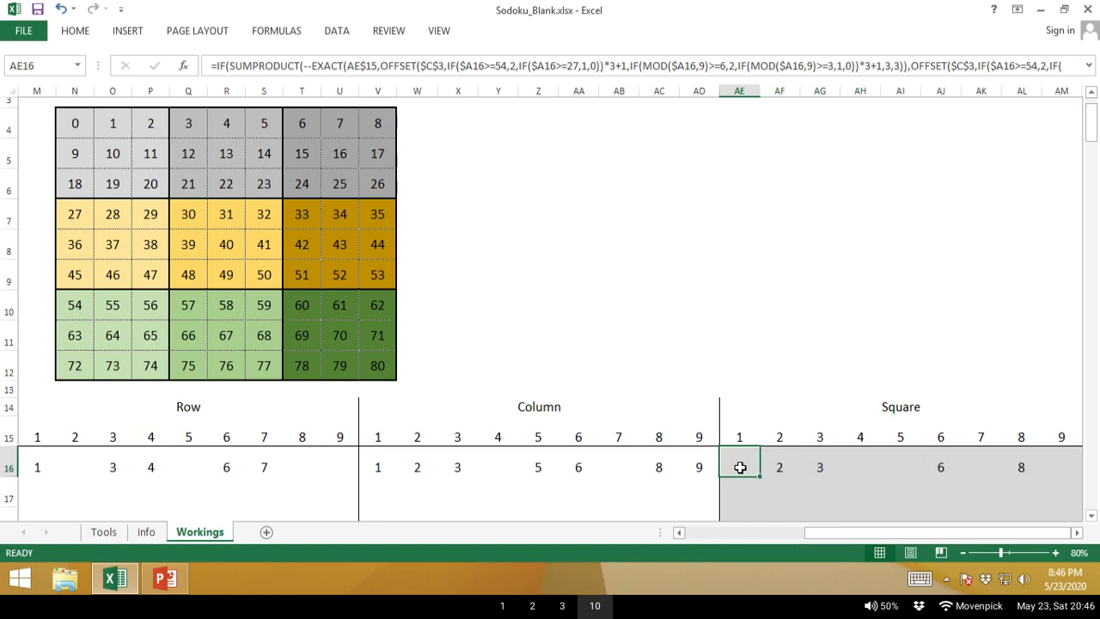
click(779, 466)
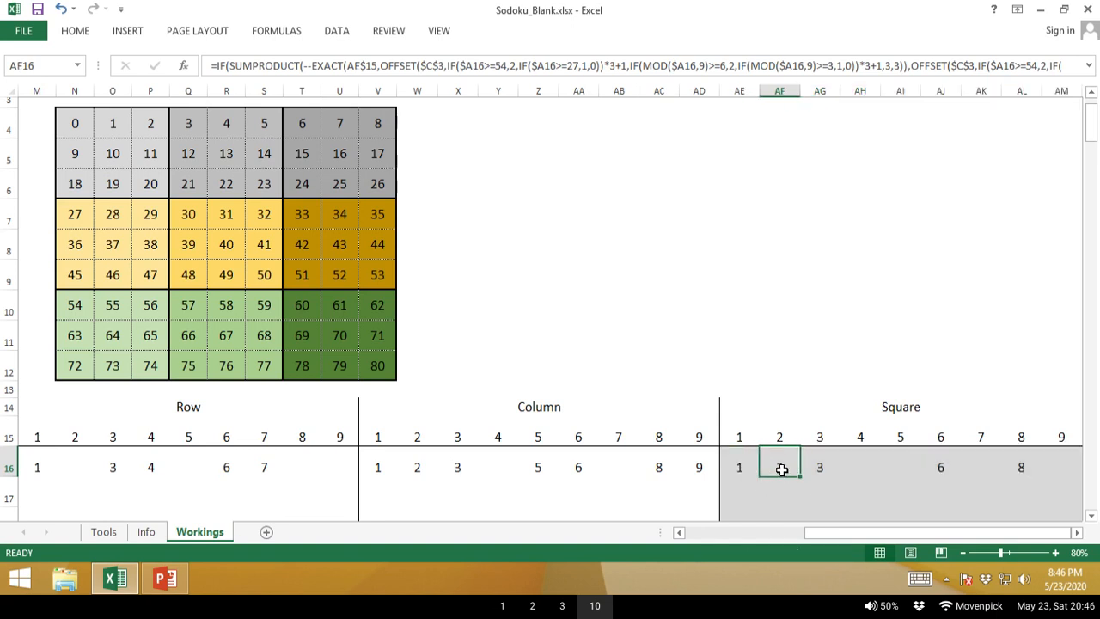
click(418, 467)
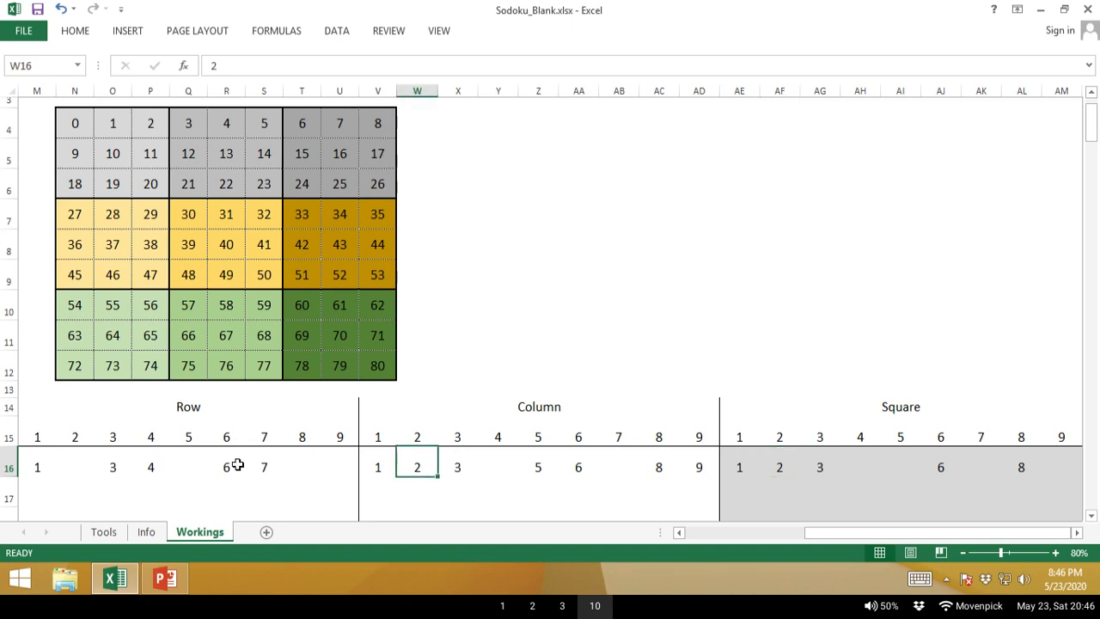
Compare the row 16 entries for numbers 3 and 4 across the Row, Column and Square sections.
click(186, 408)
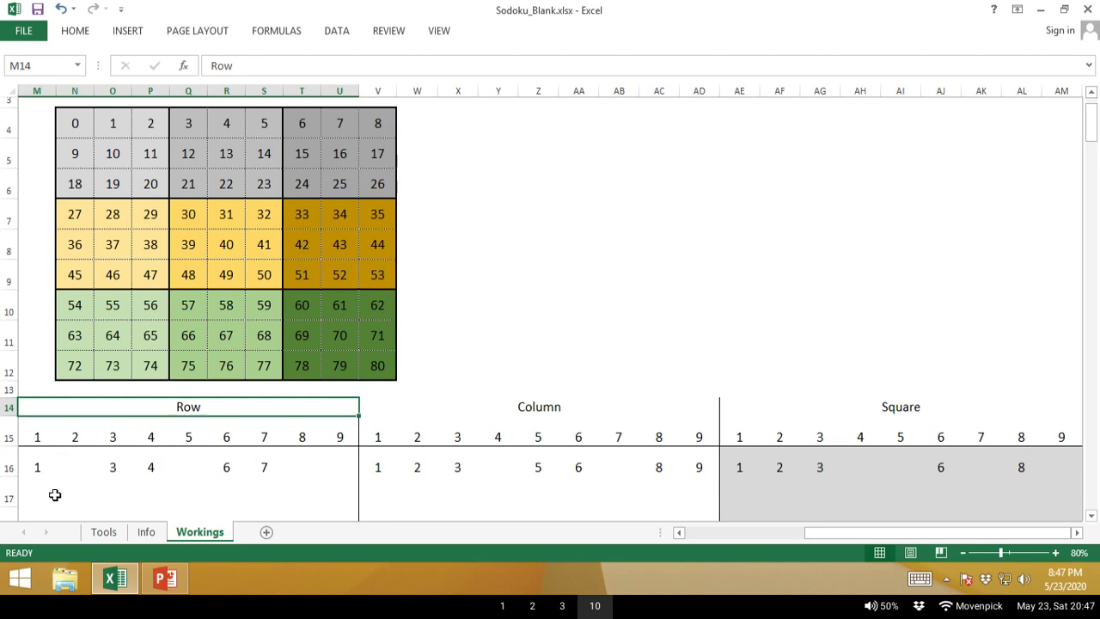
click(33, 467)
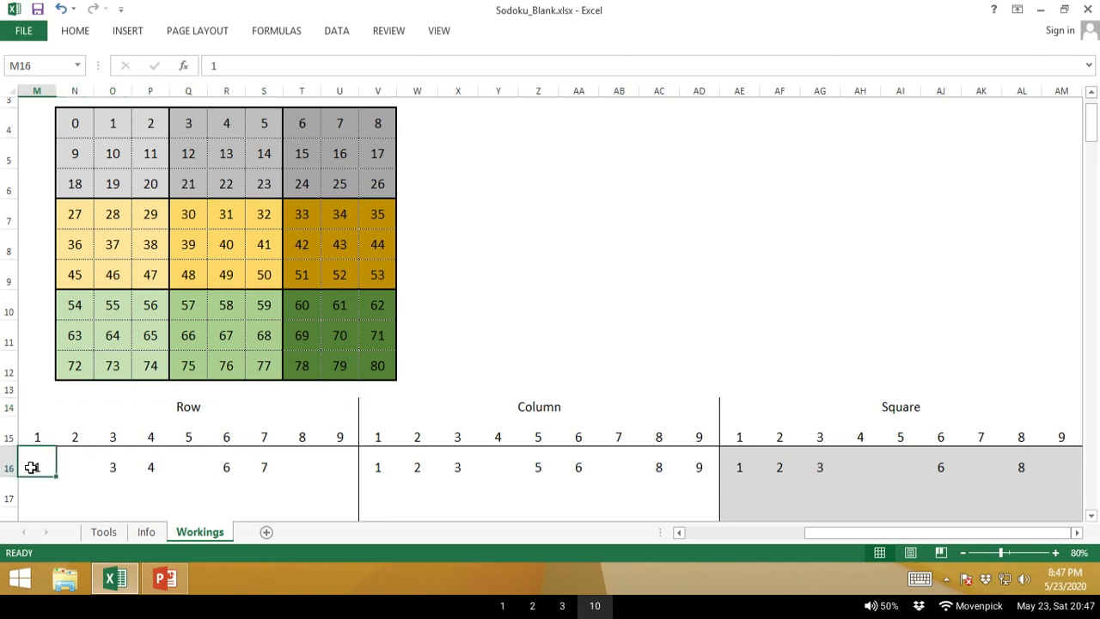
click(112, 468)
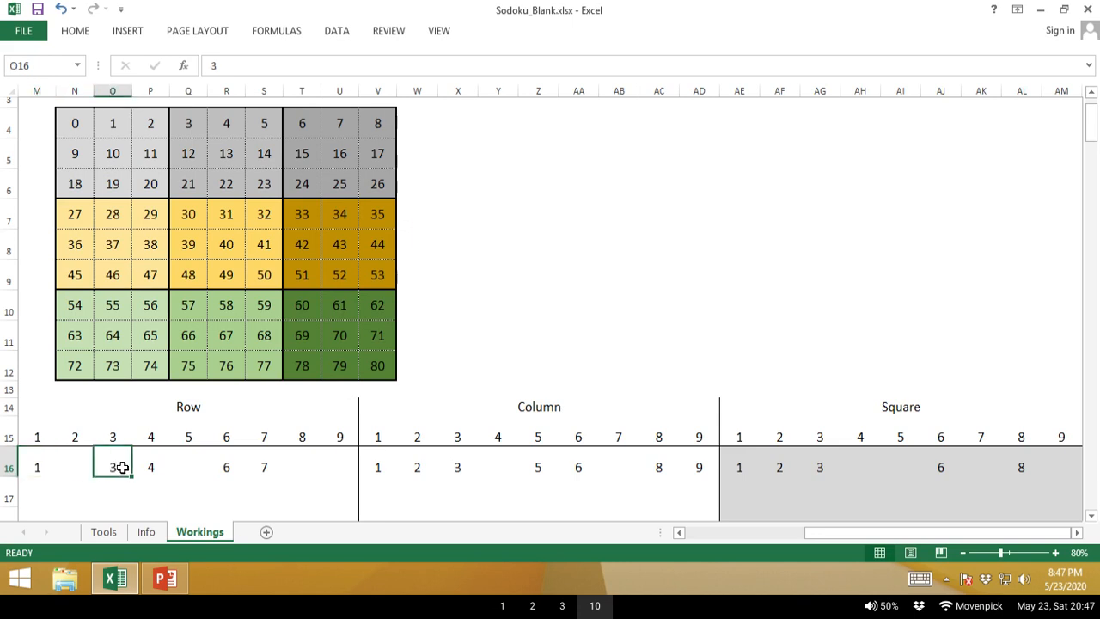
ctrl+click(454, 466)
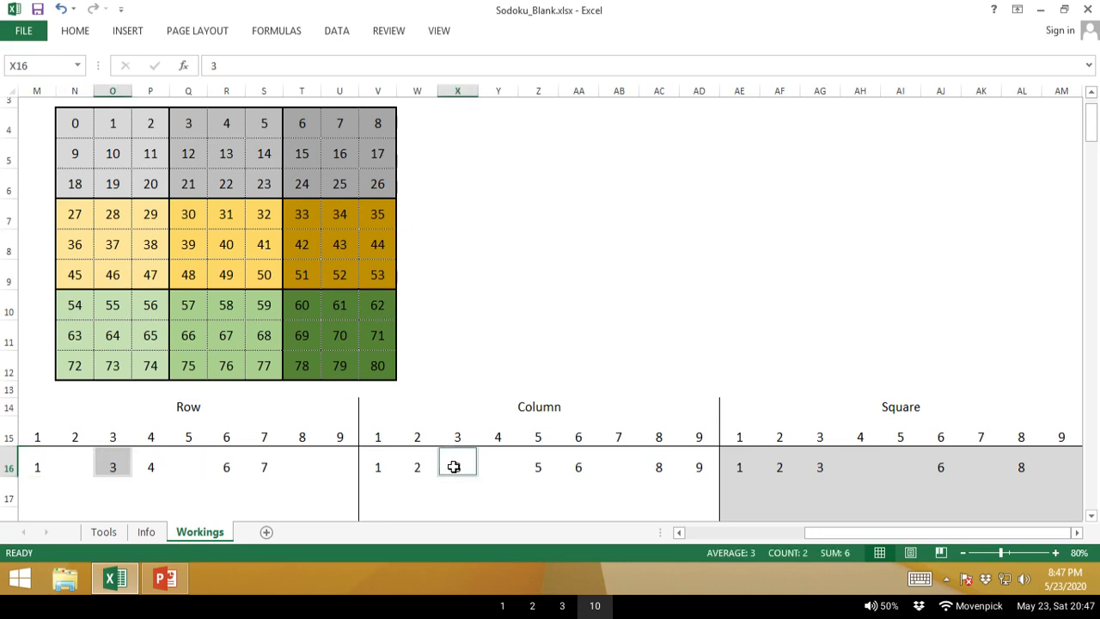
ctrl+click(814, 465)
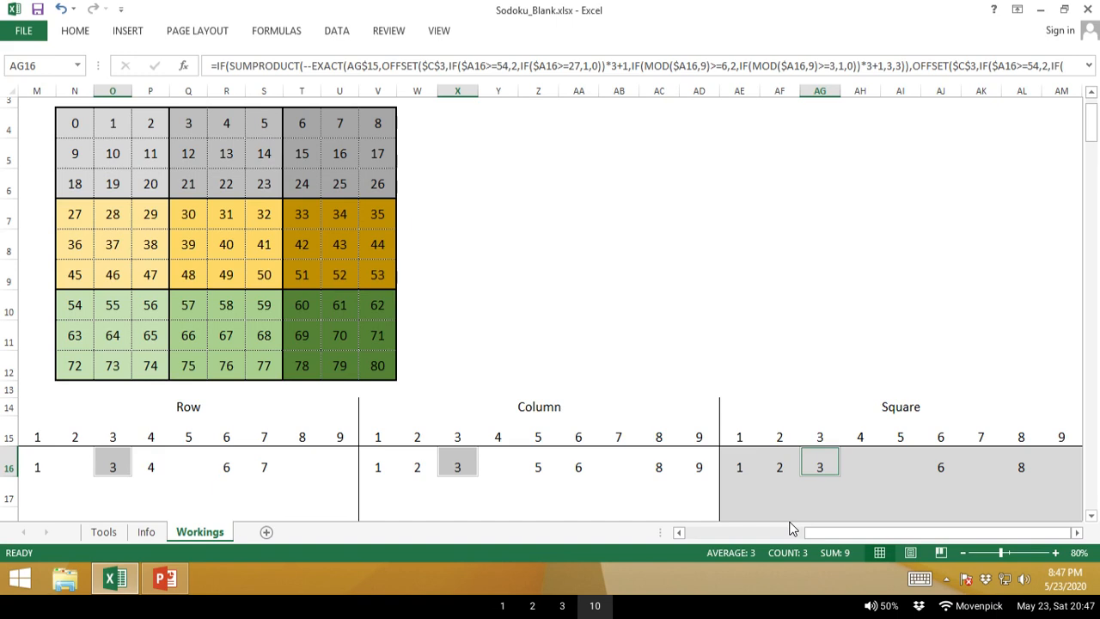
click(151, 466)
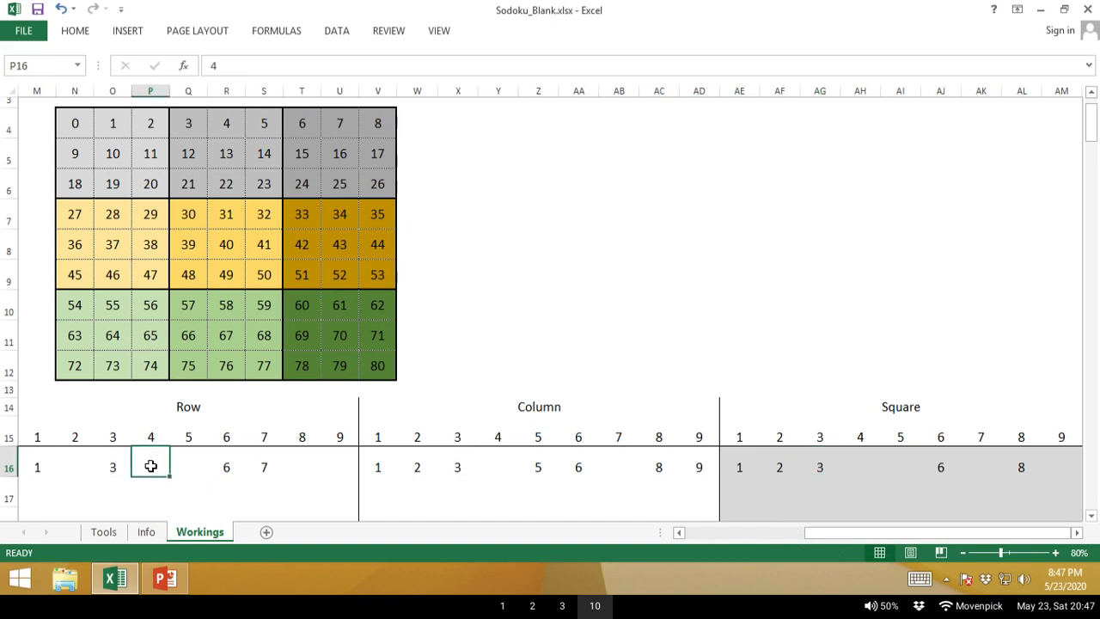
ctrl+click(485, 467)
ctrl+click(853, 464)
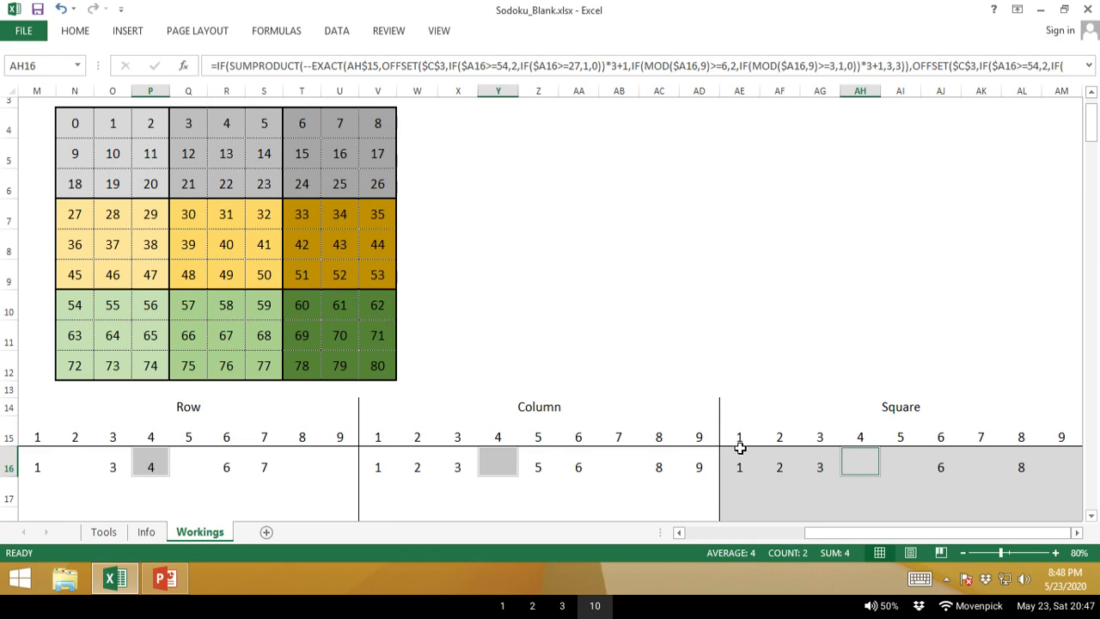
Look over the Column entries in V16:AD16 and the Square formulas in AE16:AM16.
click(740, 455)
key(Left)
key(Left)
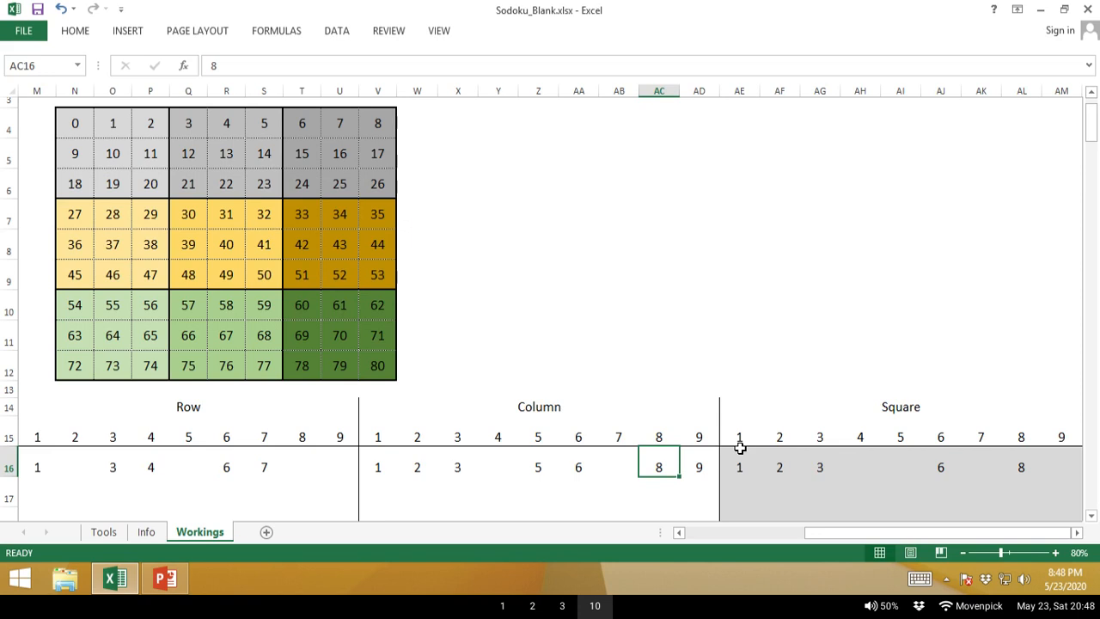
key(Right)
key(shift+Left)
key(shift+Left)
key(shift+Left)
key(shift+Left)
key(shift+Left)
key(shift+Left)
key(shift+Left)
key(shift+Left)
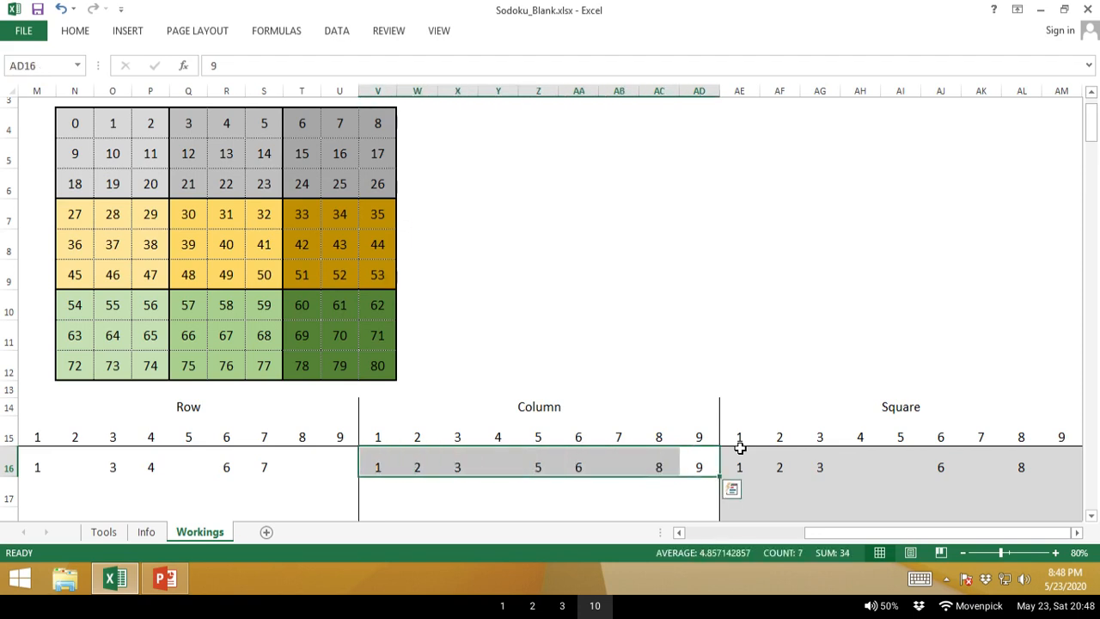
key(Right)
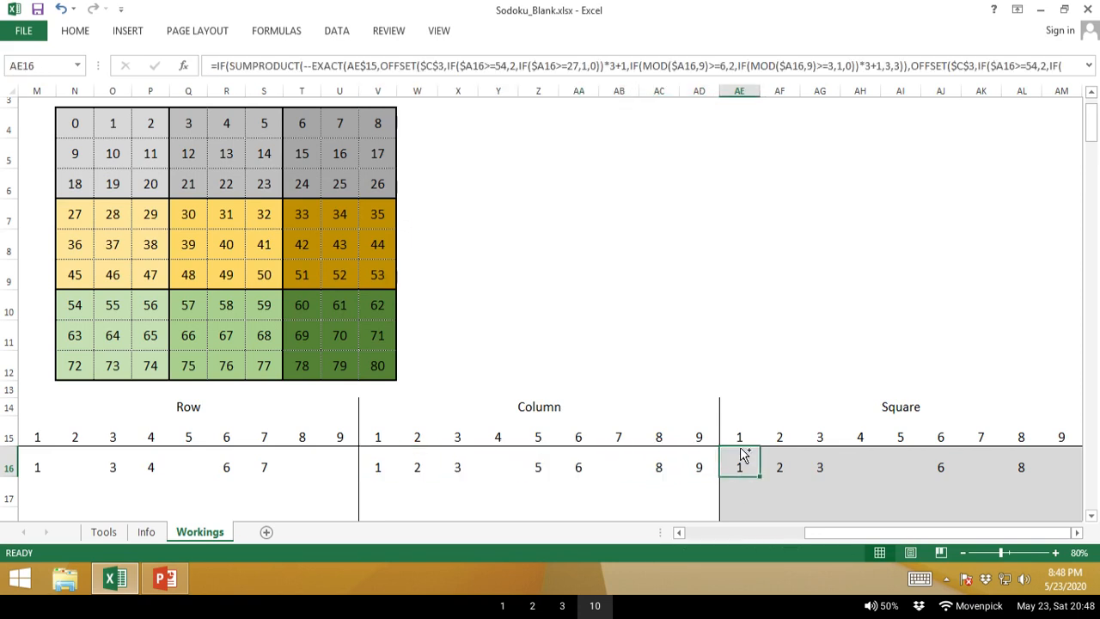
key(ctrl+shift+Right)
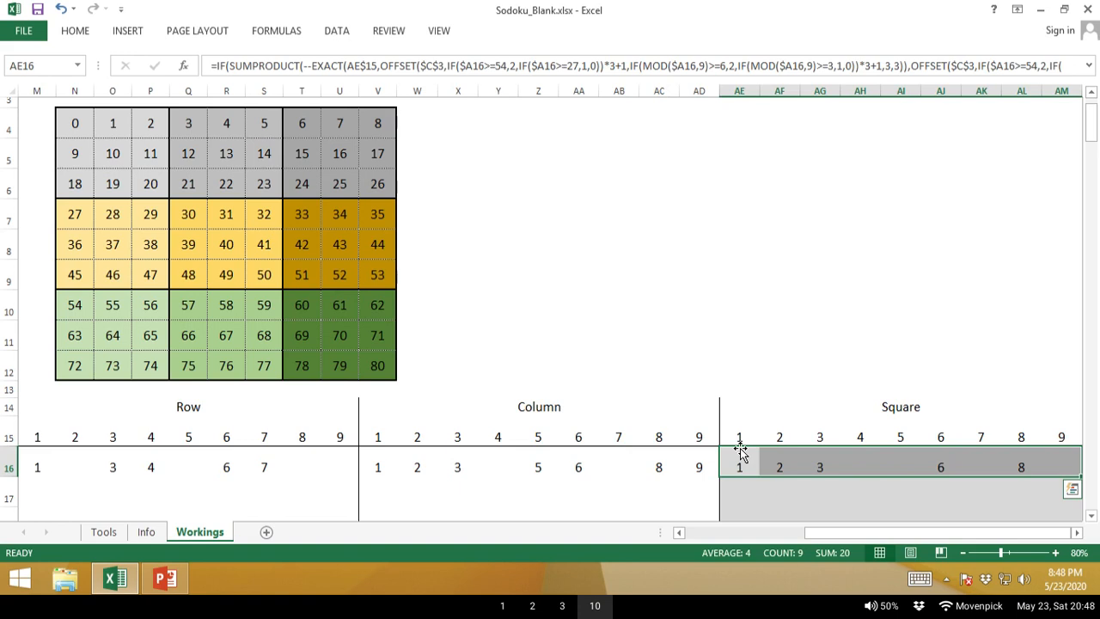
Clear the Row and Column section entries in M16:AD16.
key(Left)
key(Left)
key(Right)
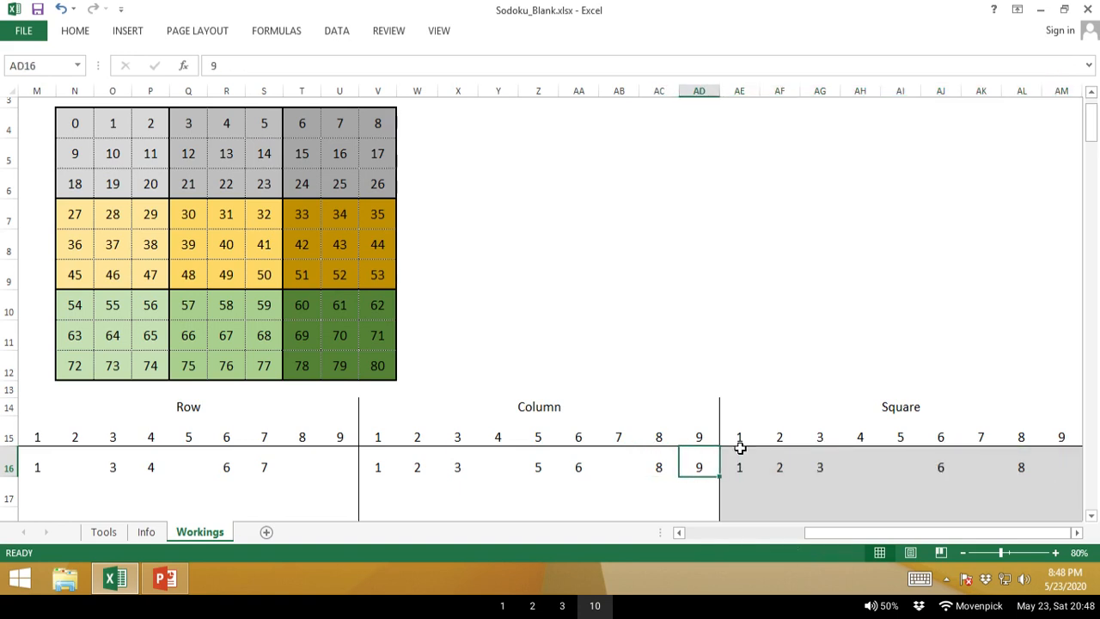
key(shift+Left)
key(shift+Left)
key(shift+Left)
key(shift+Left)
key(shift+Left)
key(shift+Left)
key(shift+Left)
key(shift+Left)
key(shift+Left)
key(shift+Left)
key(shift+Left)
key(shift+Left)
key(shift+Left)
key(shift+Left)
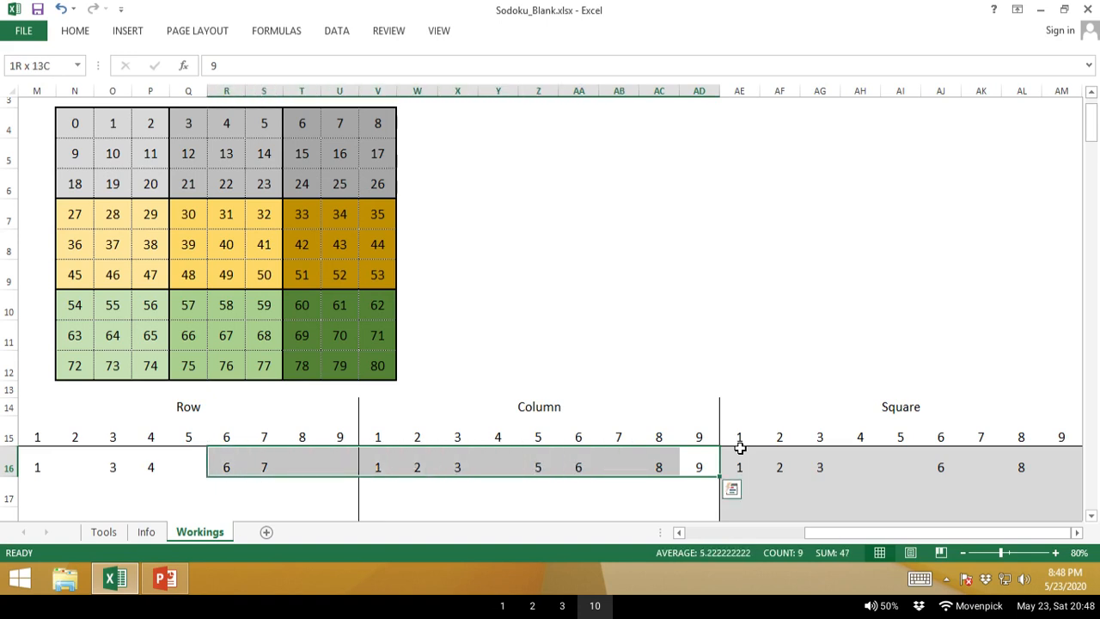
key(shift+Left)
key(shift+Left)
key(shift+Left)
key(Delete)
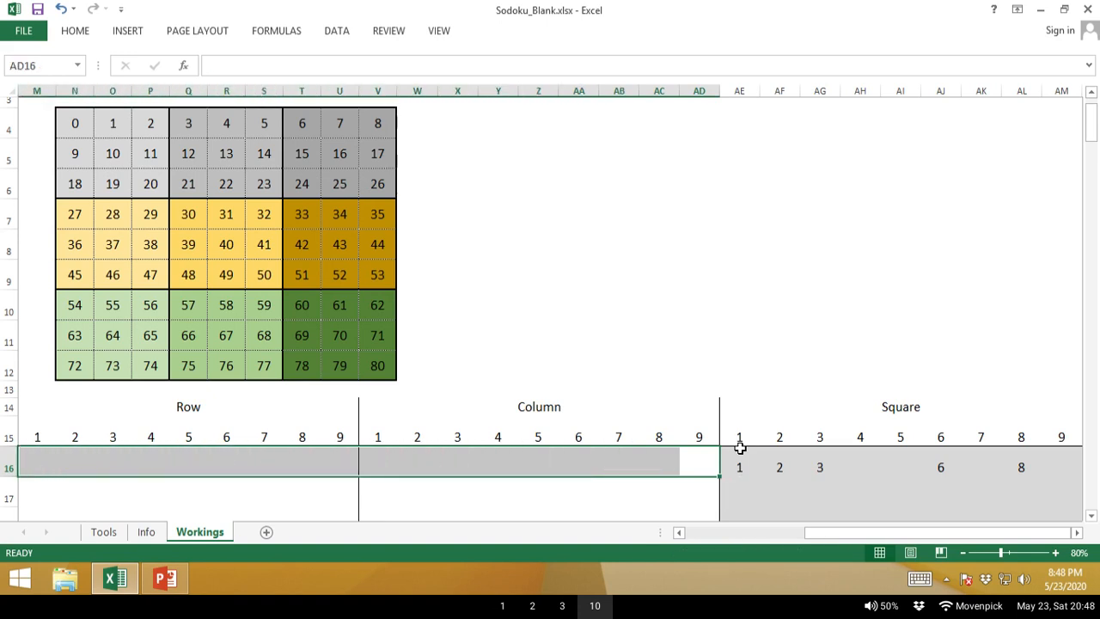
Return to the start of row 16 and examine the Row heading in M15 against the puzzle's first row, D4:L4.
key(Left)
key(Home)
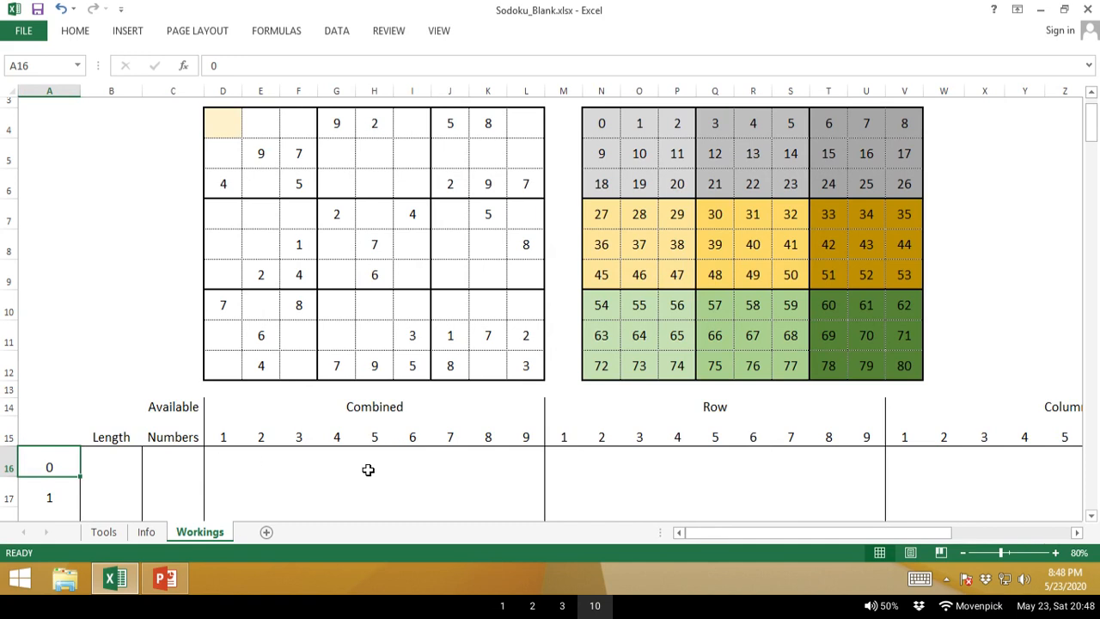
click(565, 462)
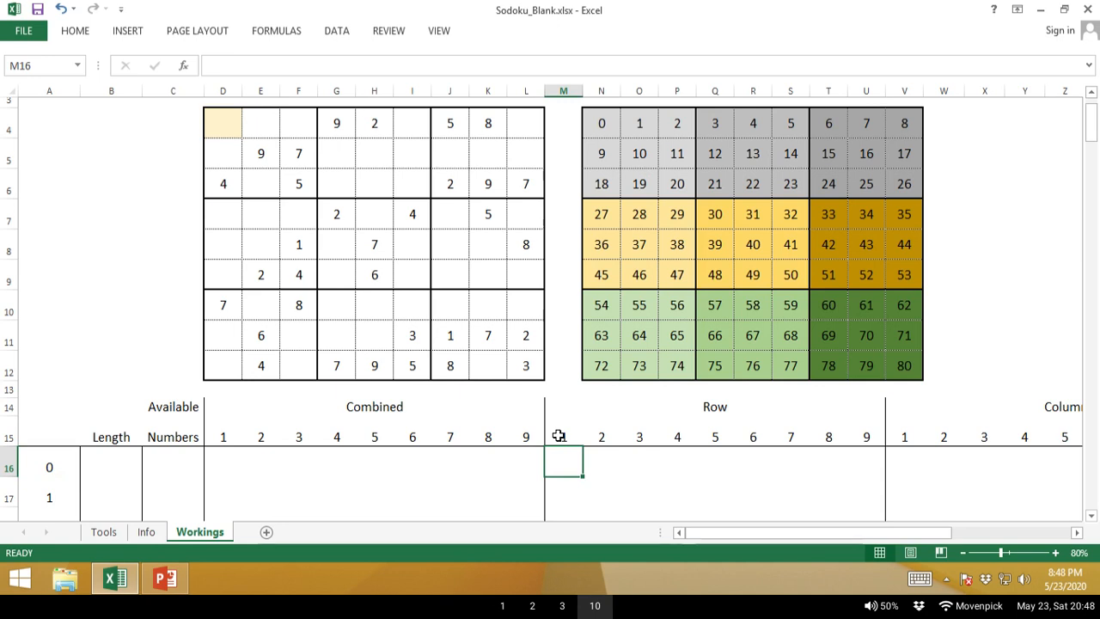
click(558, 436)
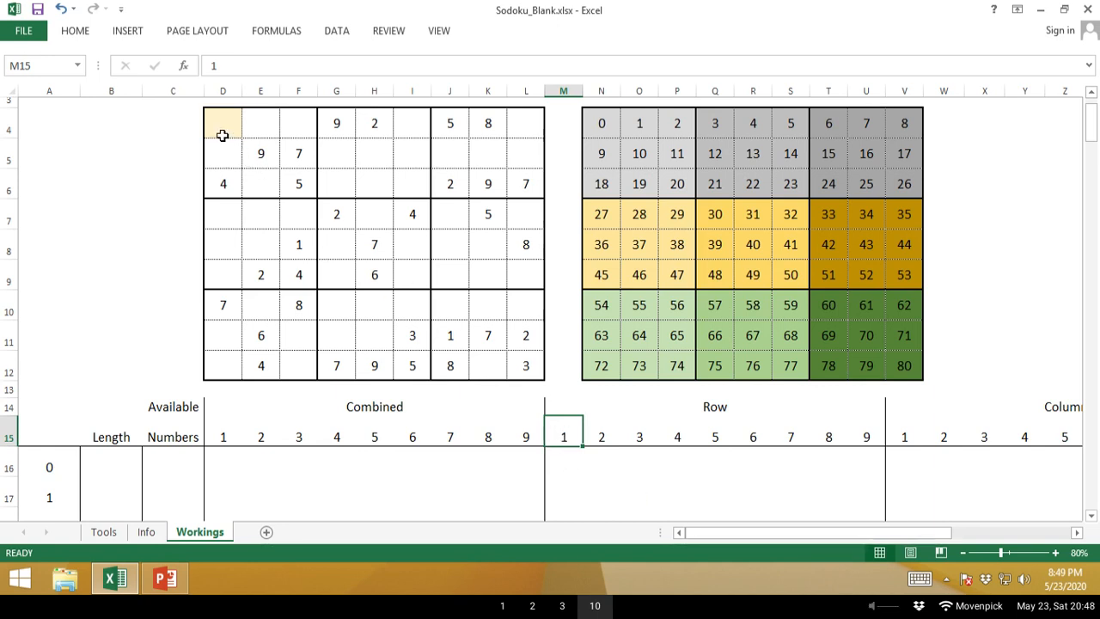
drag(222, 135, 523, 125)
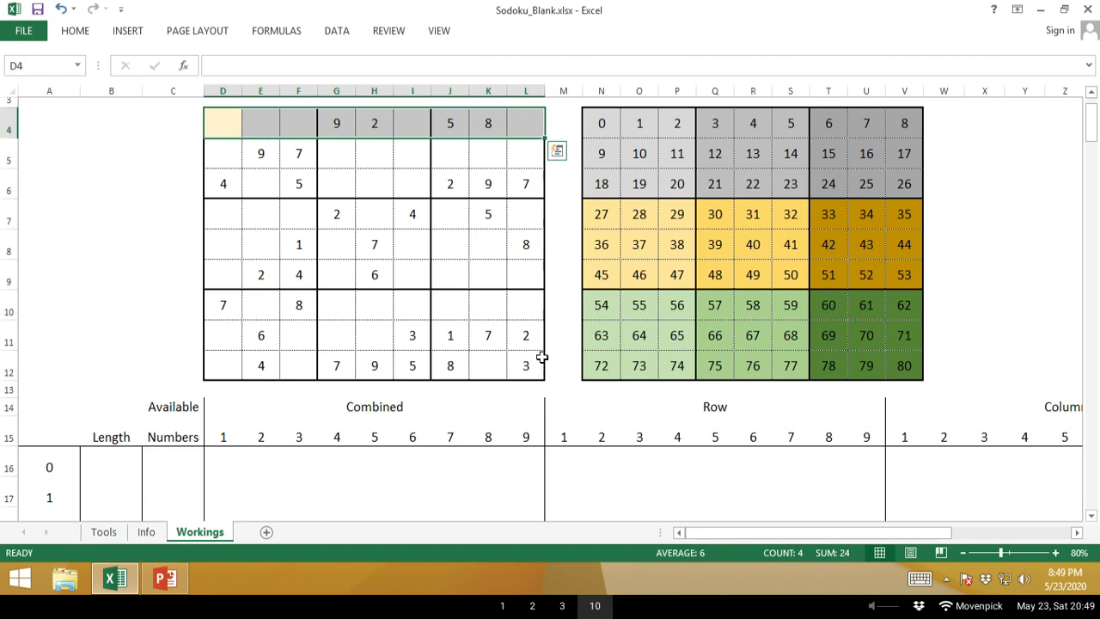
Enter the formula =MATCH(M15,D4:L4,0) in M16 of the Row section.
click(565, 465)
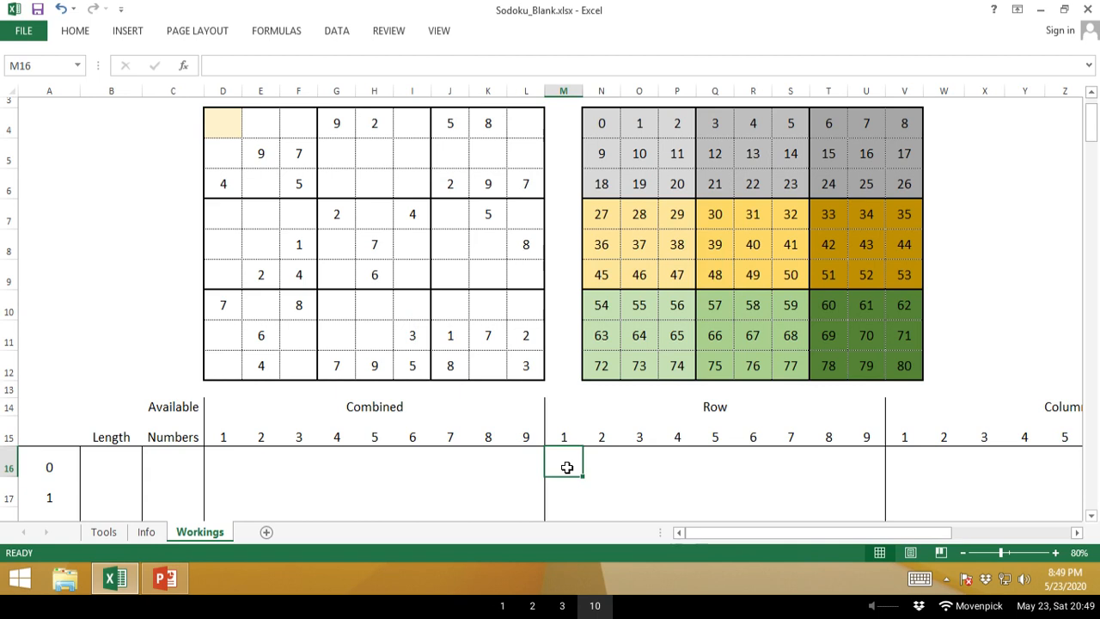
text(=)
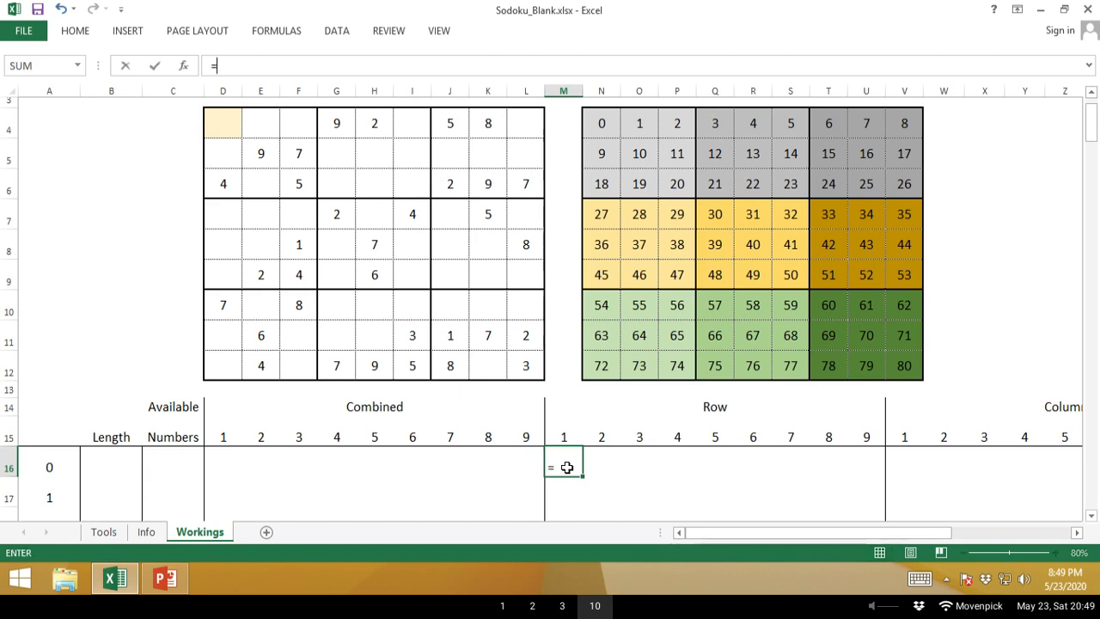
text(match)
key(Tab)
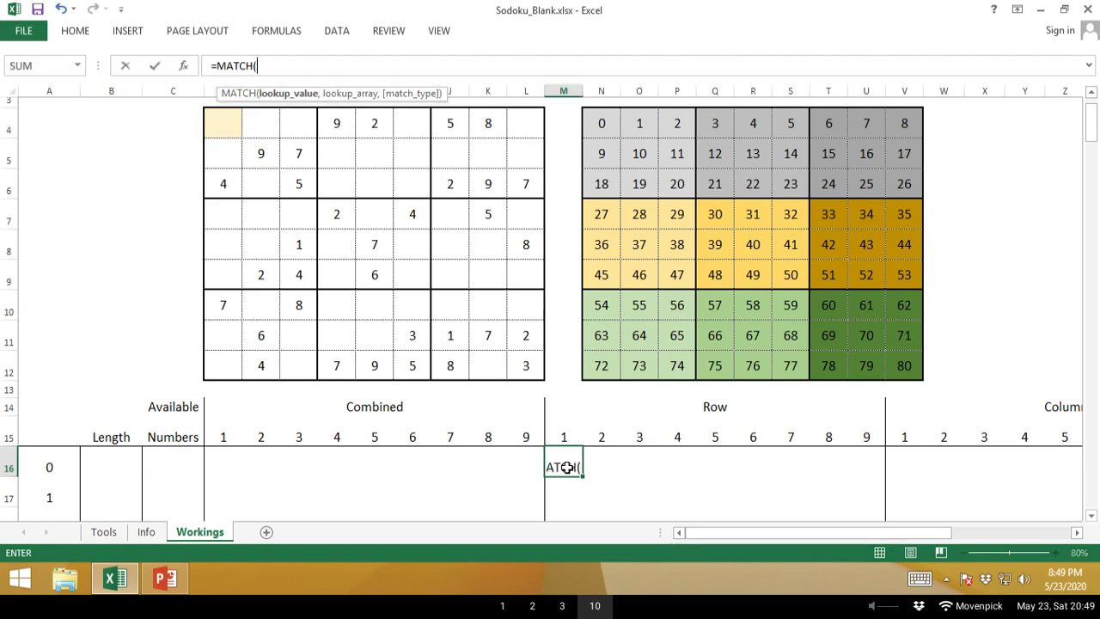
key(Up)
text(,)
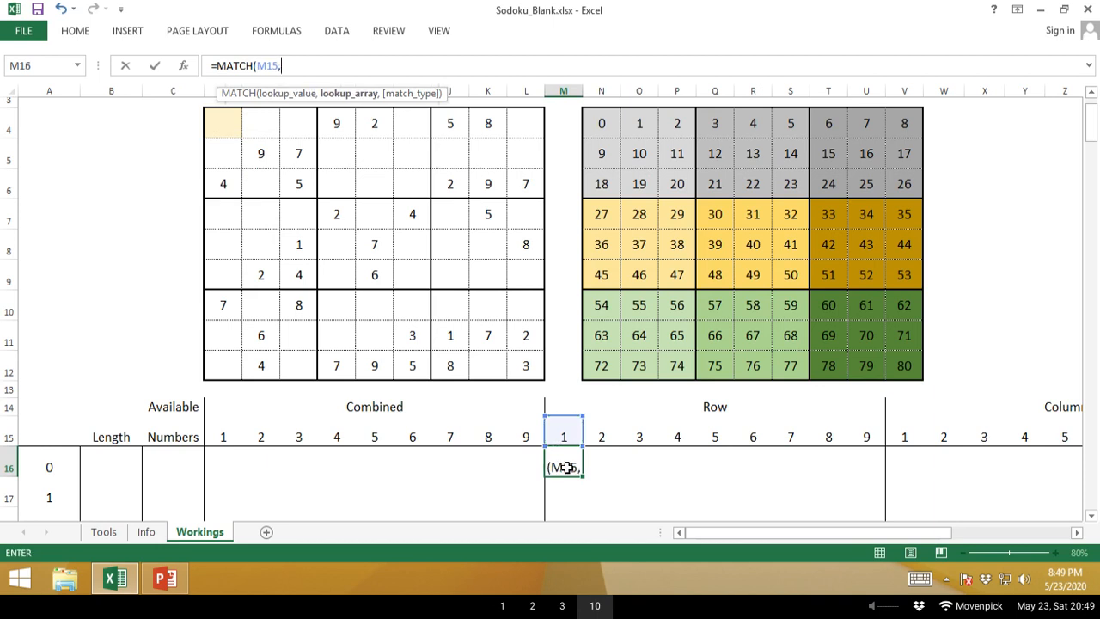
drag(216, 131, 526, 117)
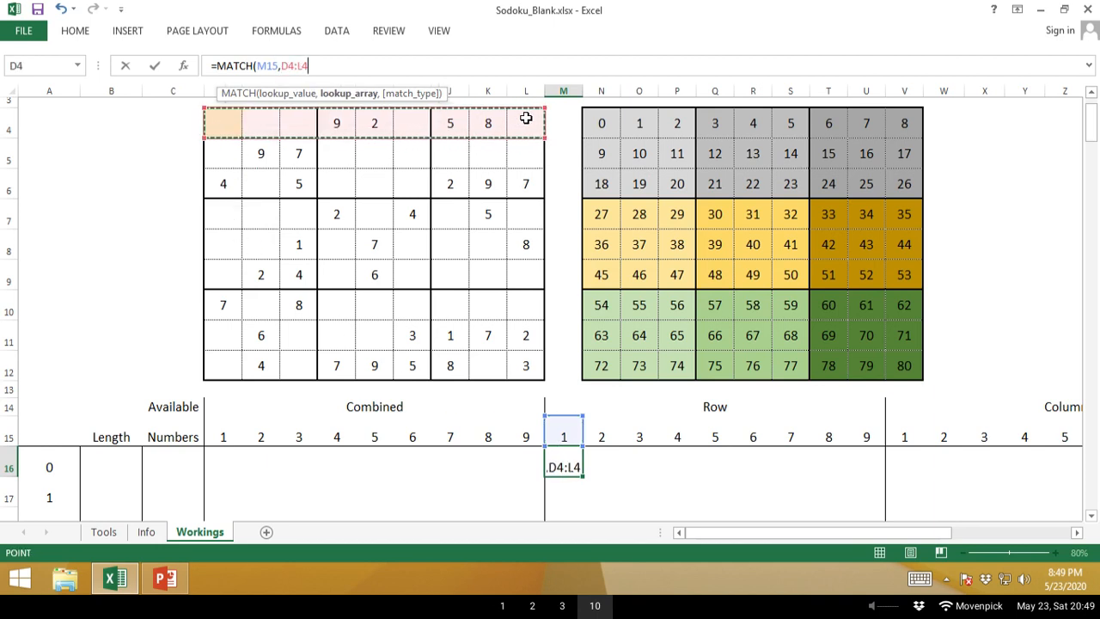
text(,)
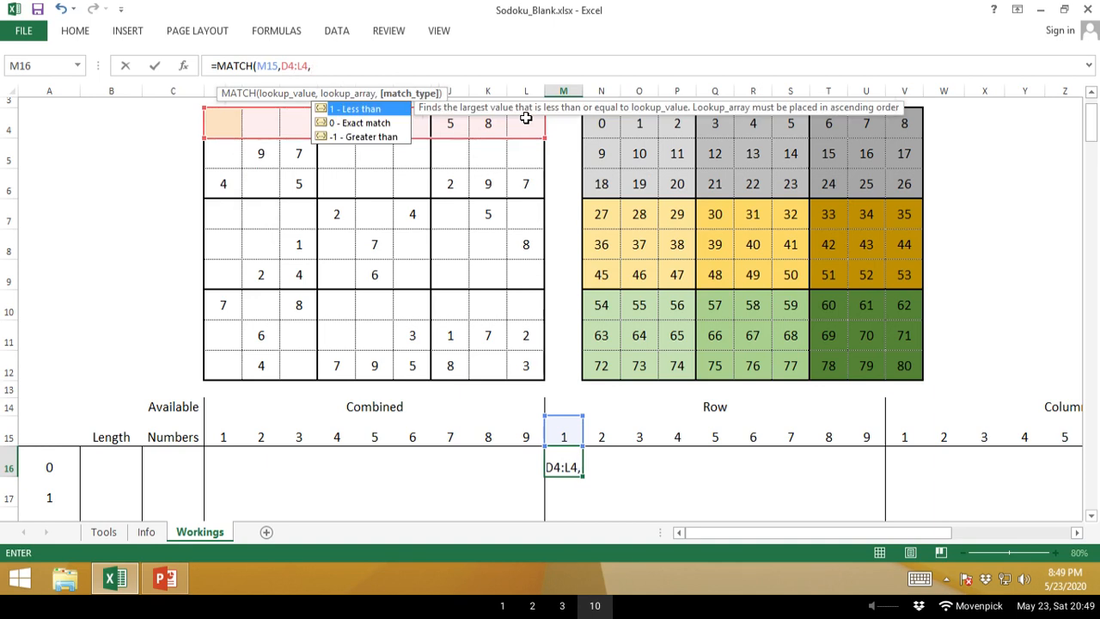
text(0))
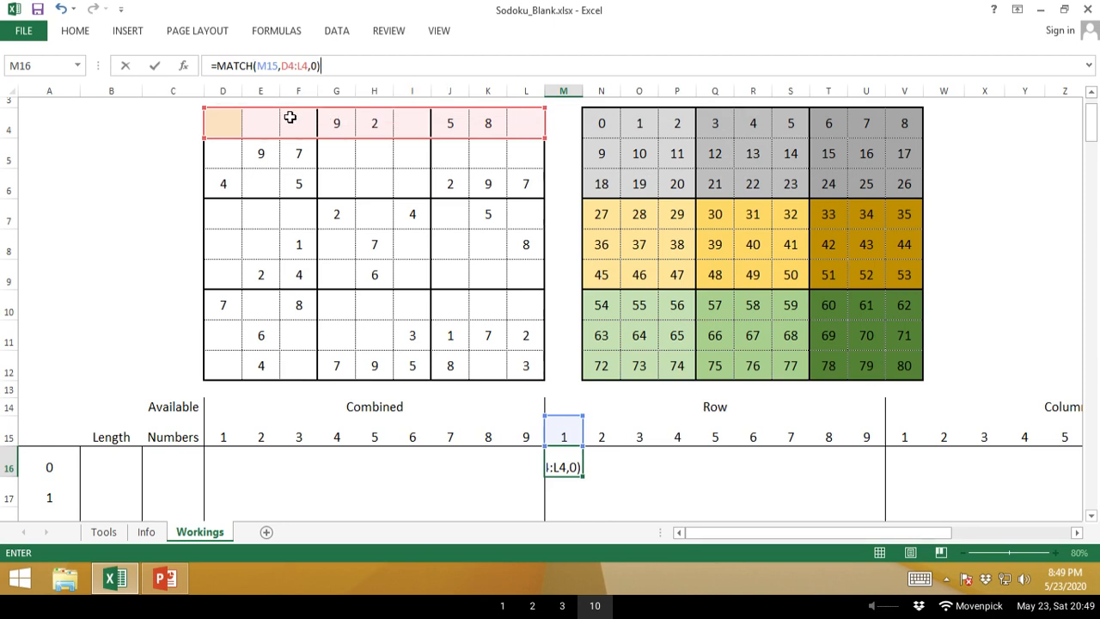
key(Return)
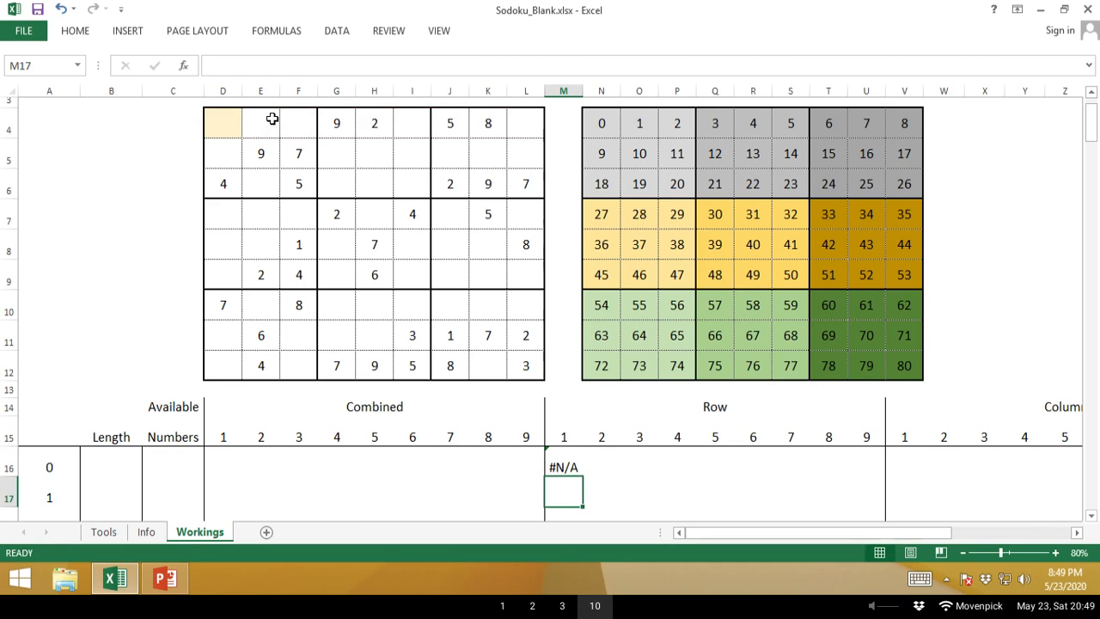
Check the cell references used by the MATCH formula in M16.
key(Up)
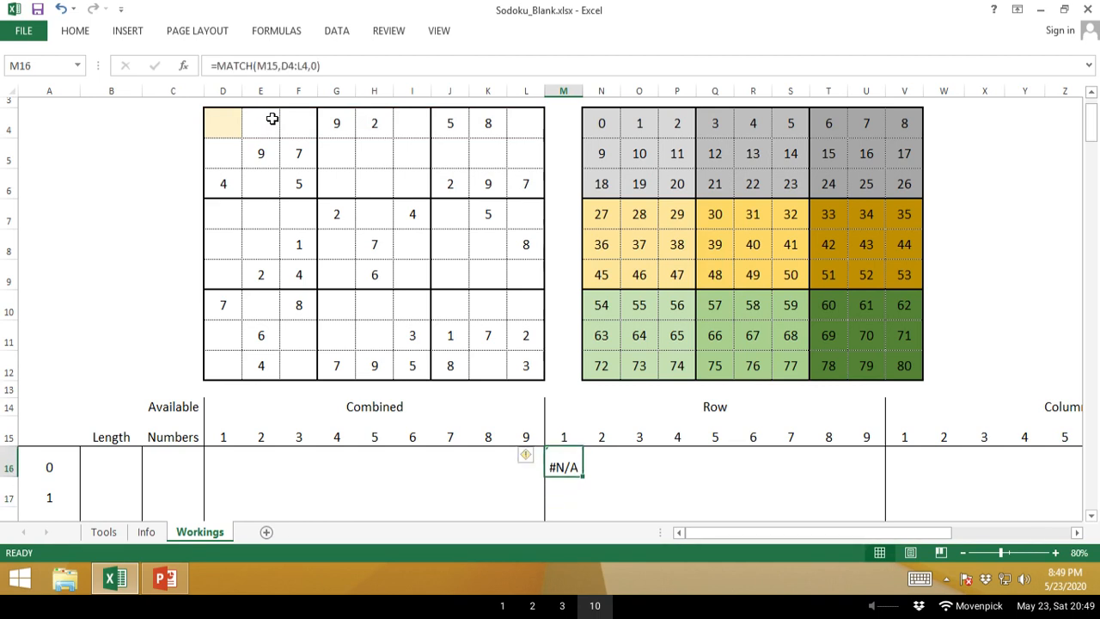
key(F2)
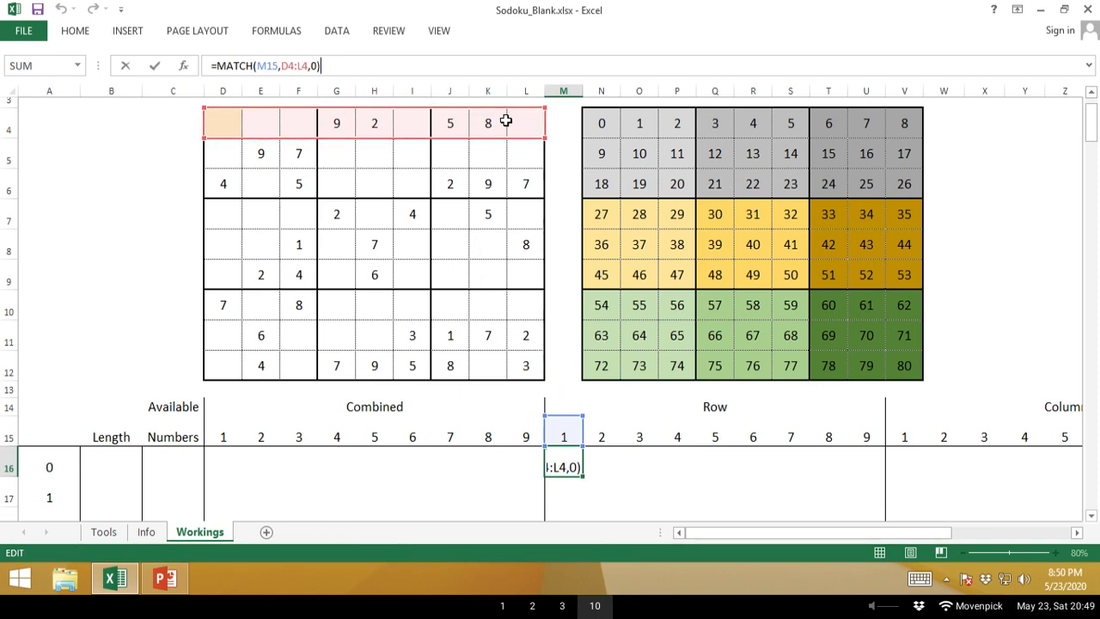
key(Tab)
Enter the formula =MATCH(N15,D4:L4,0) in N16 of the Row section.
text(=ma)
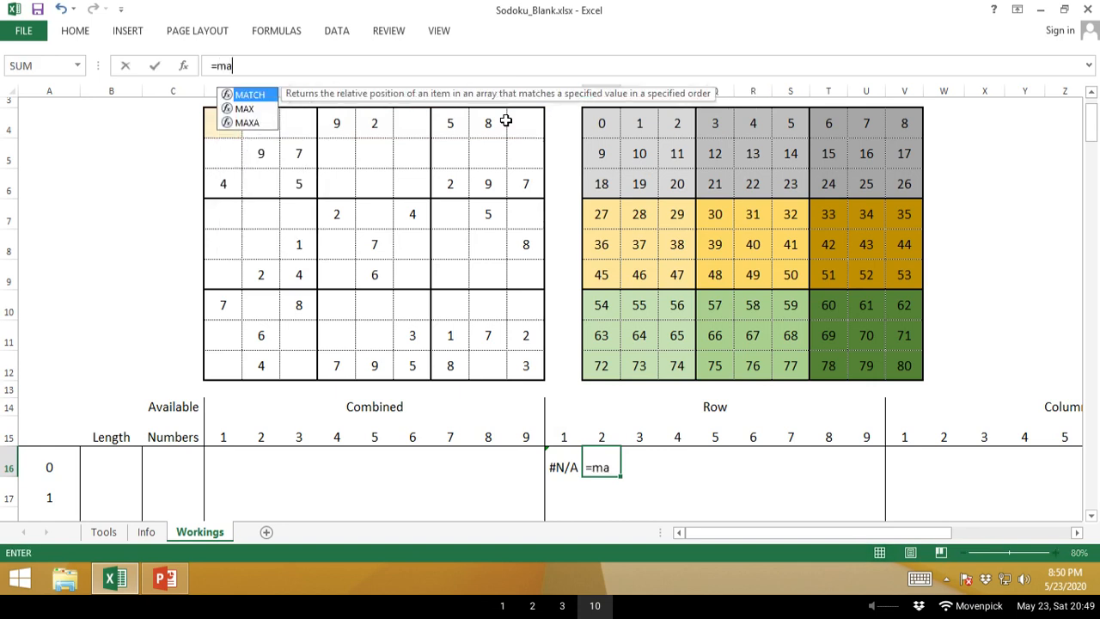
text(tch)
key(Tab)
key(Up)
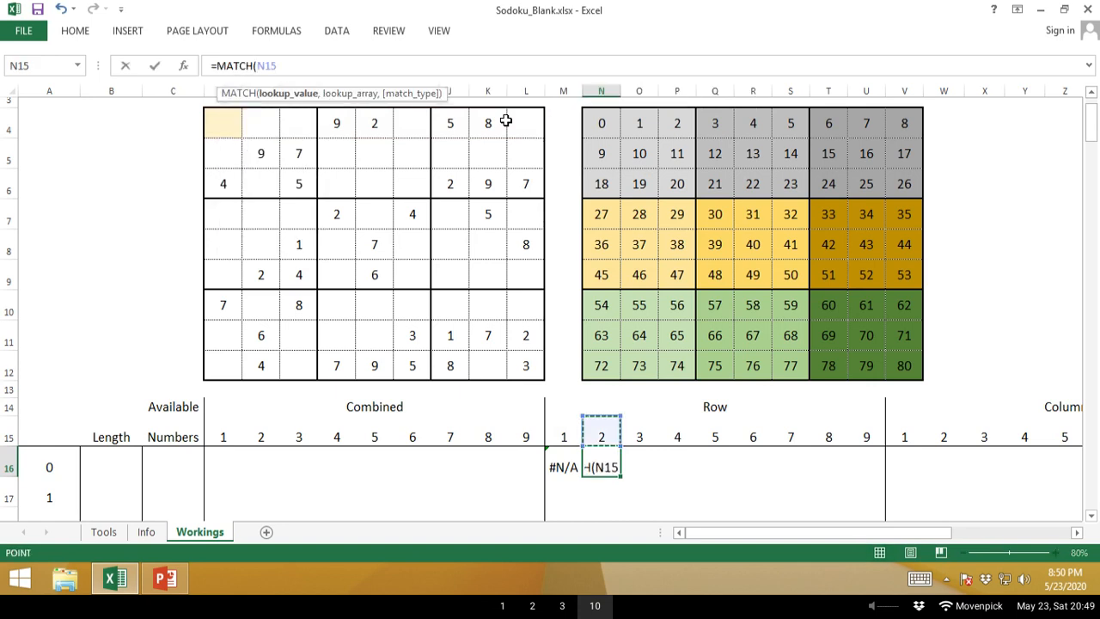
text(,)
key(Left)
key(Left)
key(Up)
key(Up)
key(Up)
key(Up)
key(Up)
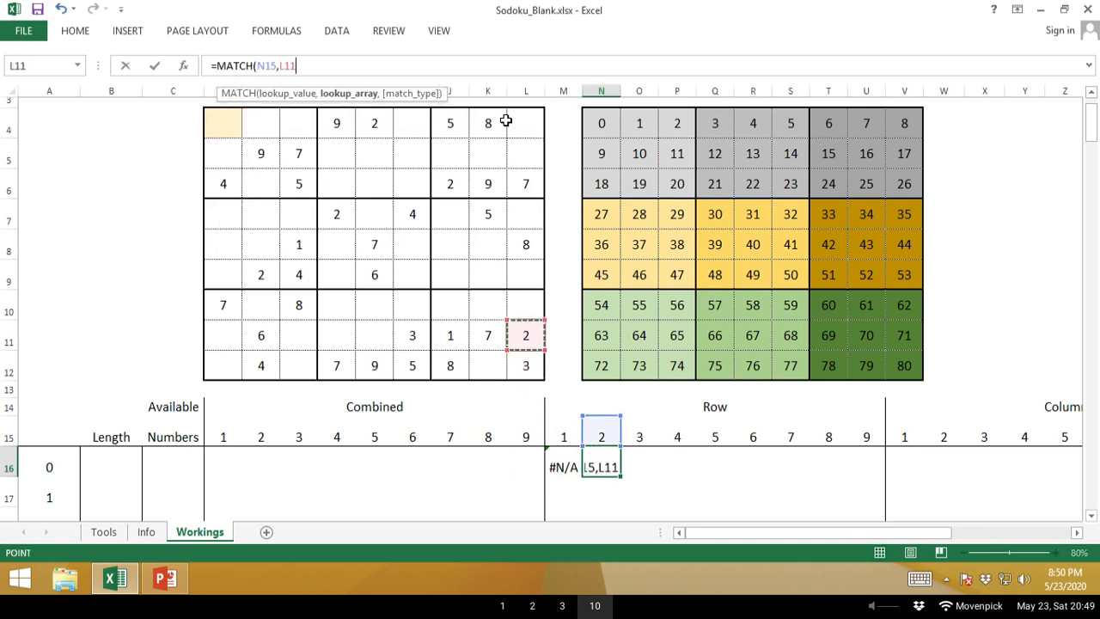
key(Up)
key(Up)
key(Up)
key(Up)
key(Left)
key(Up)
key(Up)
key(Up)
key(Right)
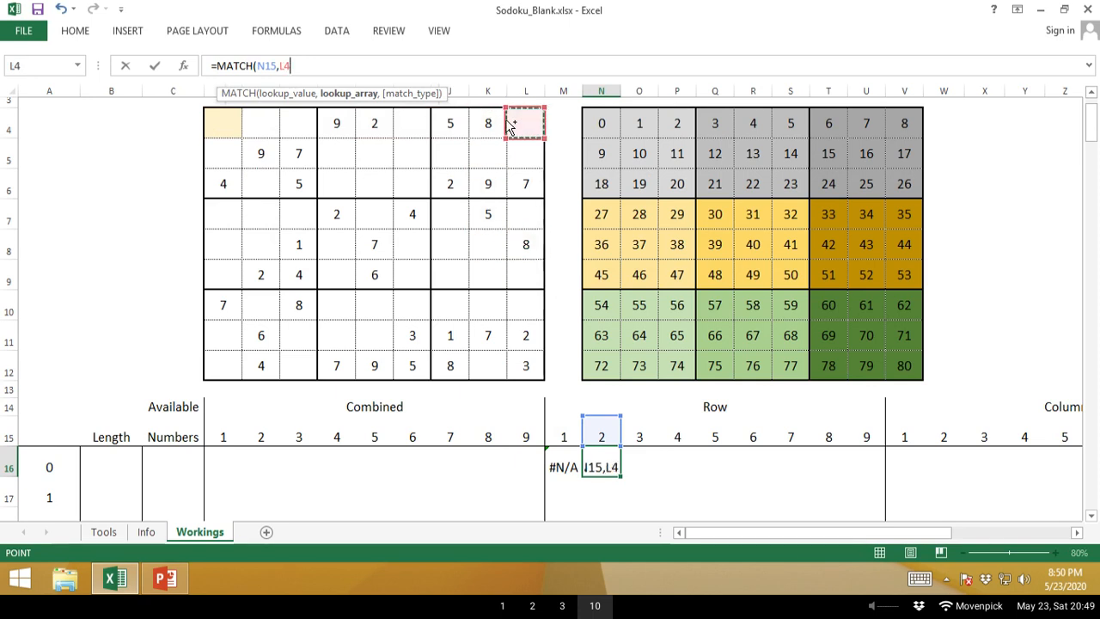
key(shift+Left)
key(shift+Left)
key(shift+Left)
key(shift+Left)
key(shift+Left)
key(shift+Left)
key(shift+Left)
key(shift+Left)
key(shift+Left)
key(shift+Left)
key(shift+Left)
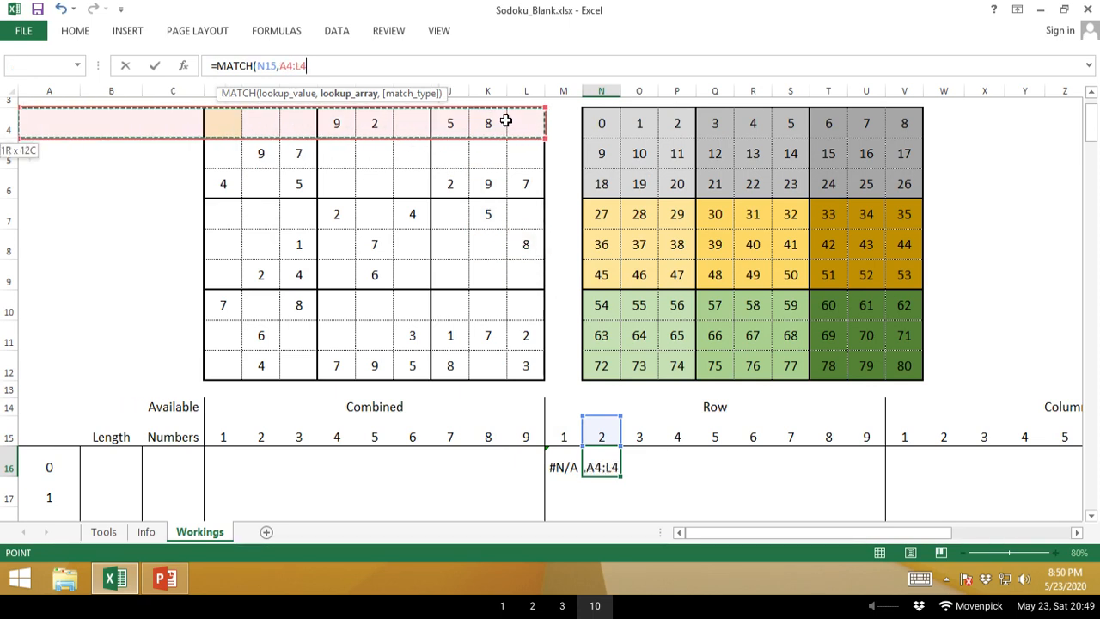
key(shift+Right)
key(shift+Right)
key(shift+Right)
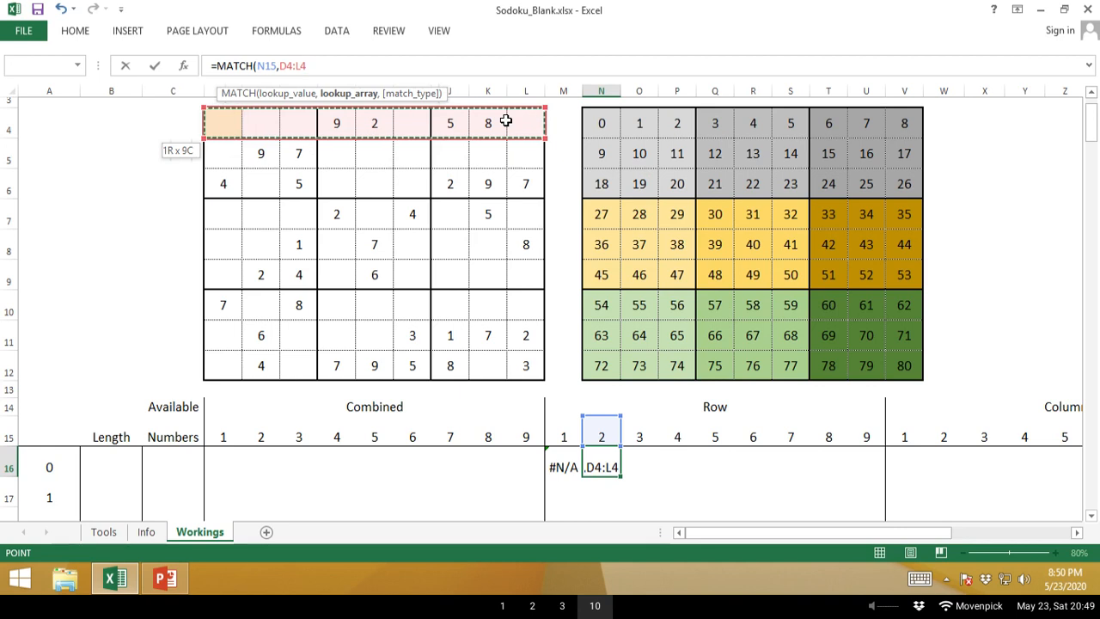
text(,0)
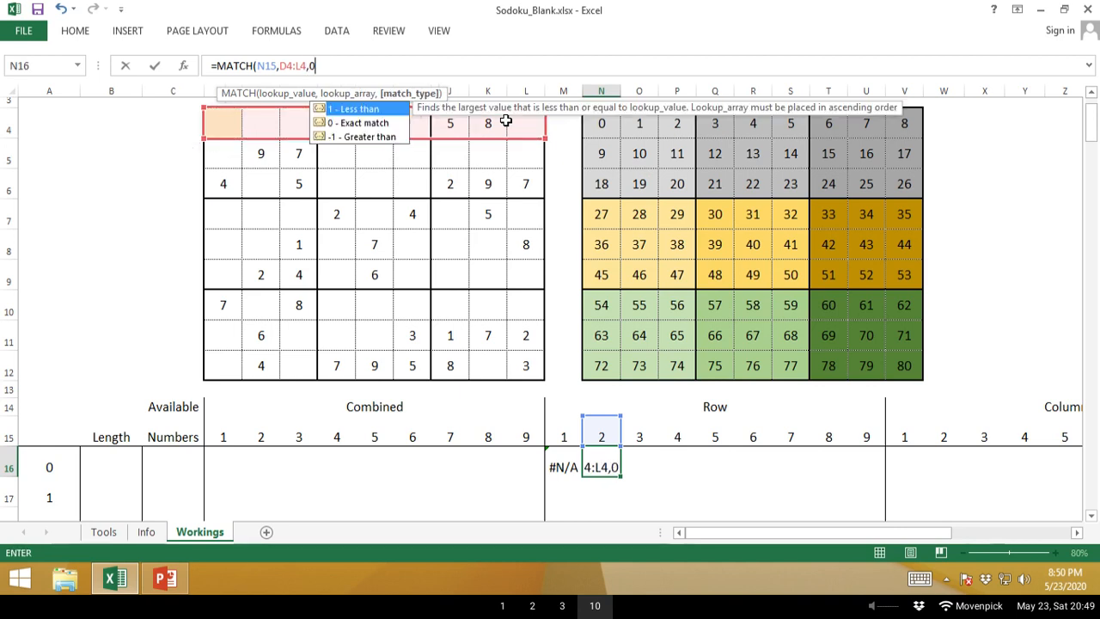
text())
key(Return)
key(Up)
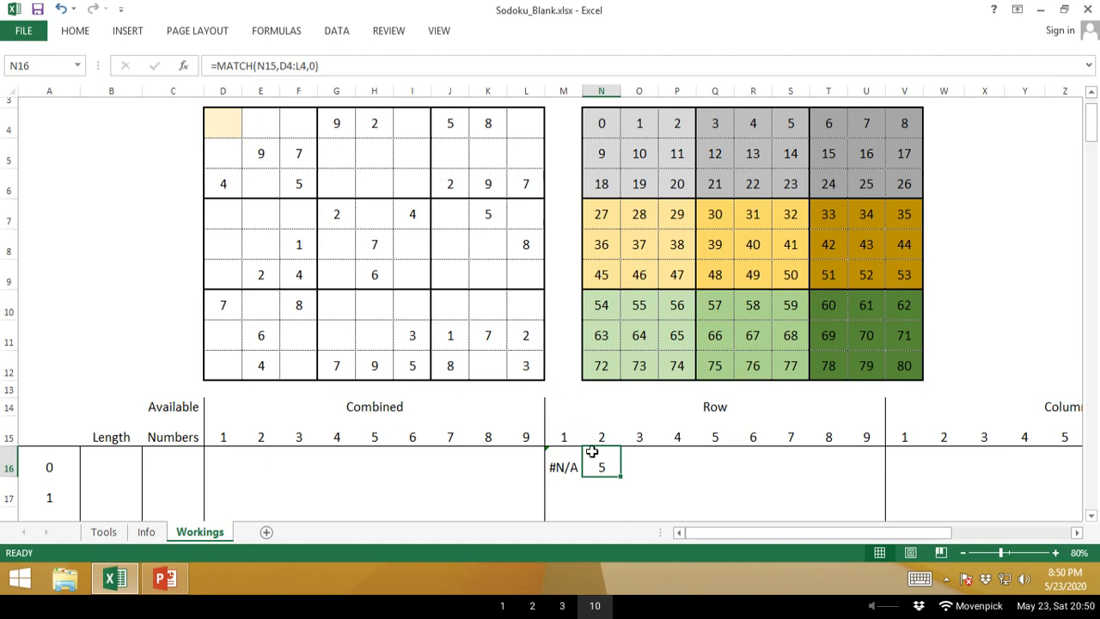
Step through the puzzle's first row from D4 to H4 to check the position returned by the MATCH formula in N16.
click(222, 119)
click(258, 122)
click(292, 122)
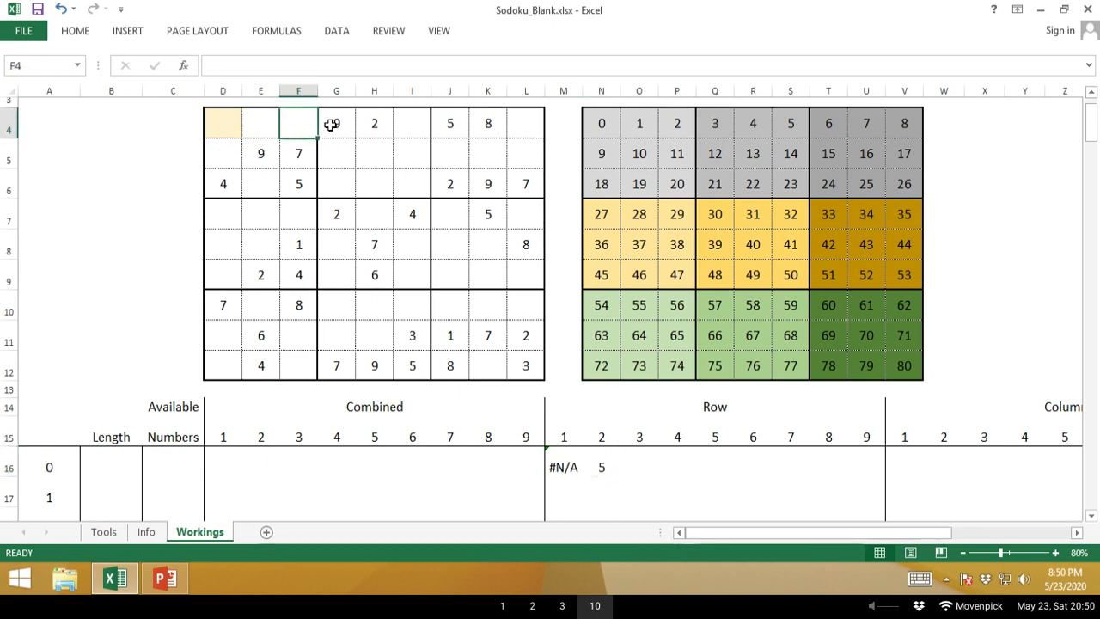
click(332, 122)
click(375, 124)
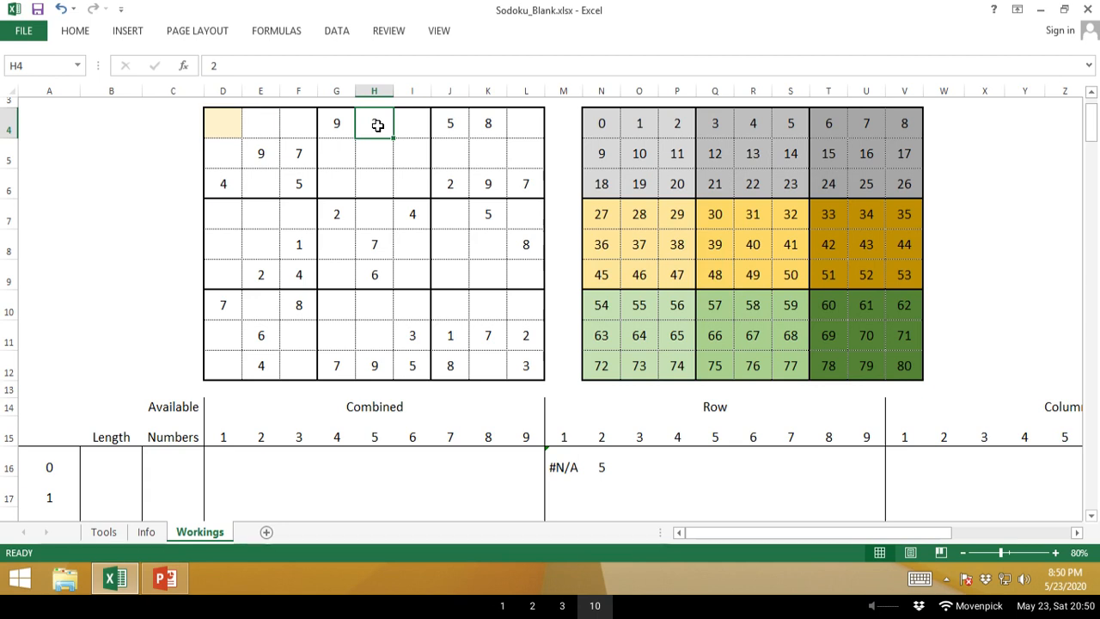
click(593, 460)
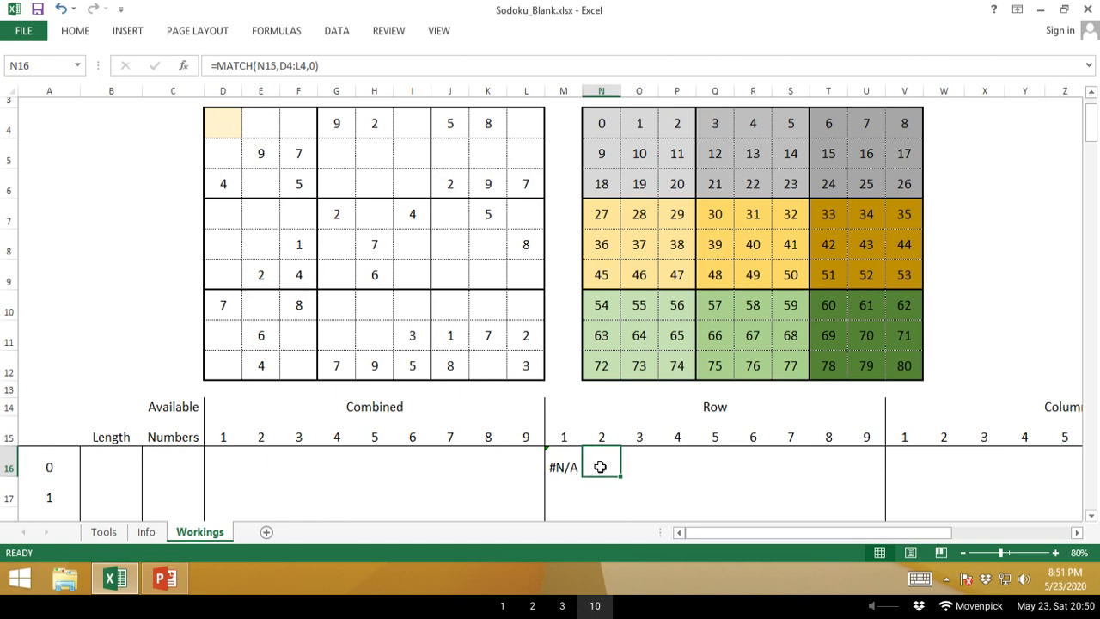
Try clearing N16 and entering 1 in M16, and undo these changes to restore both MATCH formulas.
key(Delete)
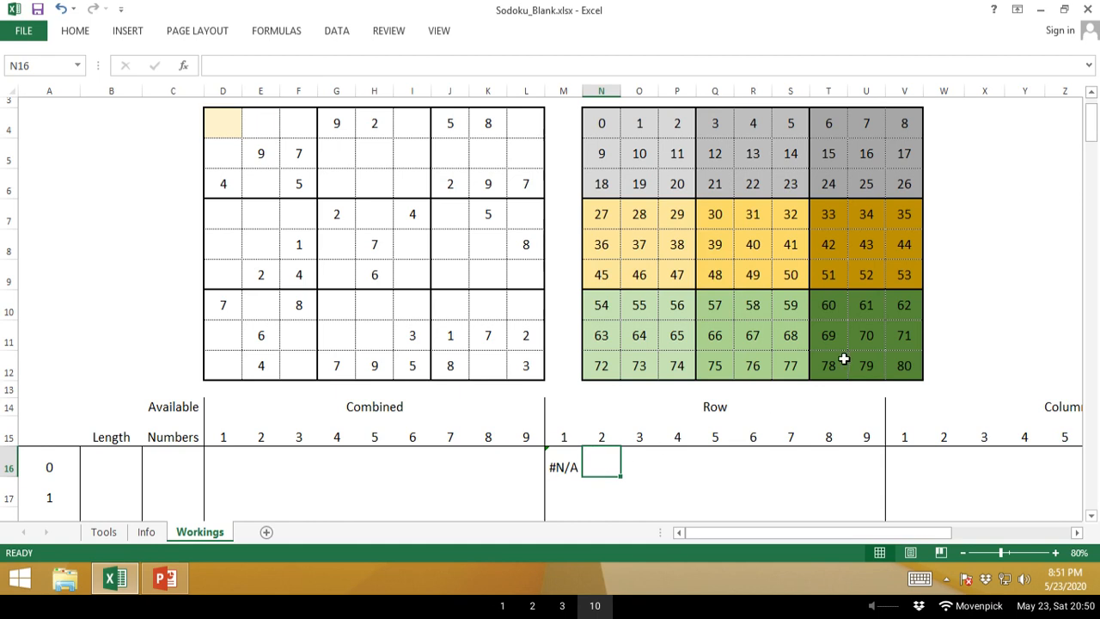
key(ctrl+z)
key(Delete)
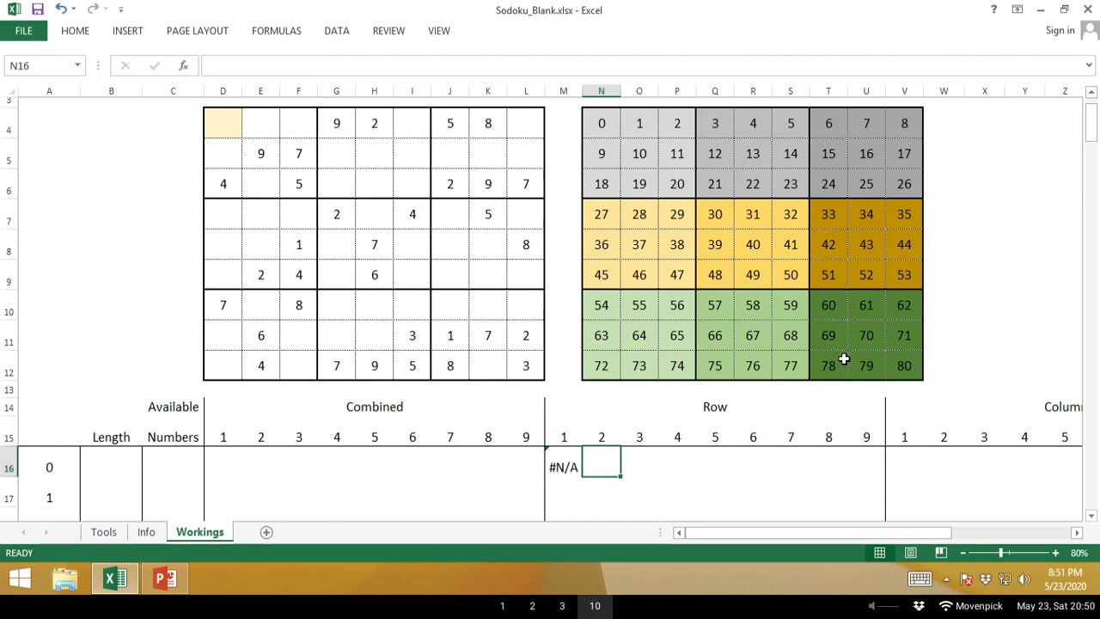
key(Left)
text(1)
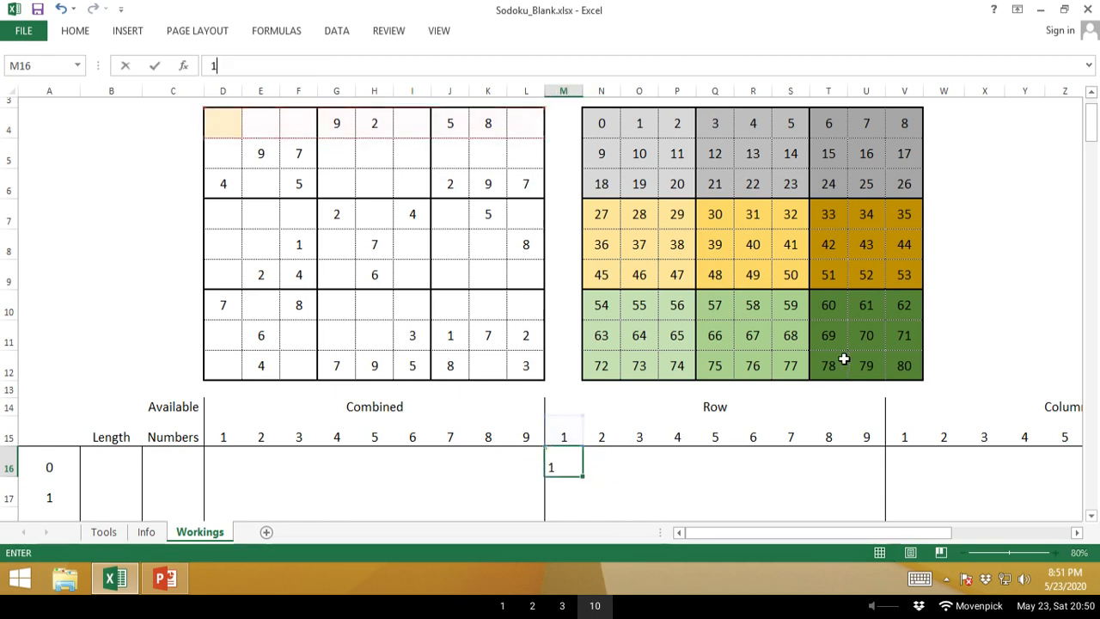
key(Return)
key(ctrl+z)
key(ctrl+z)
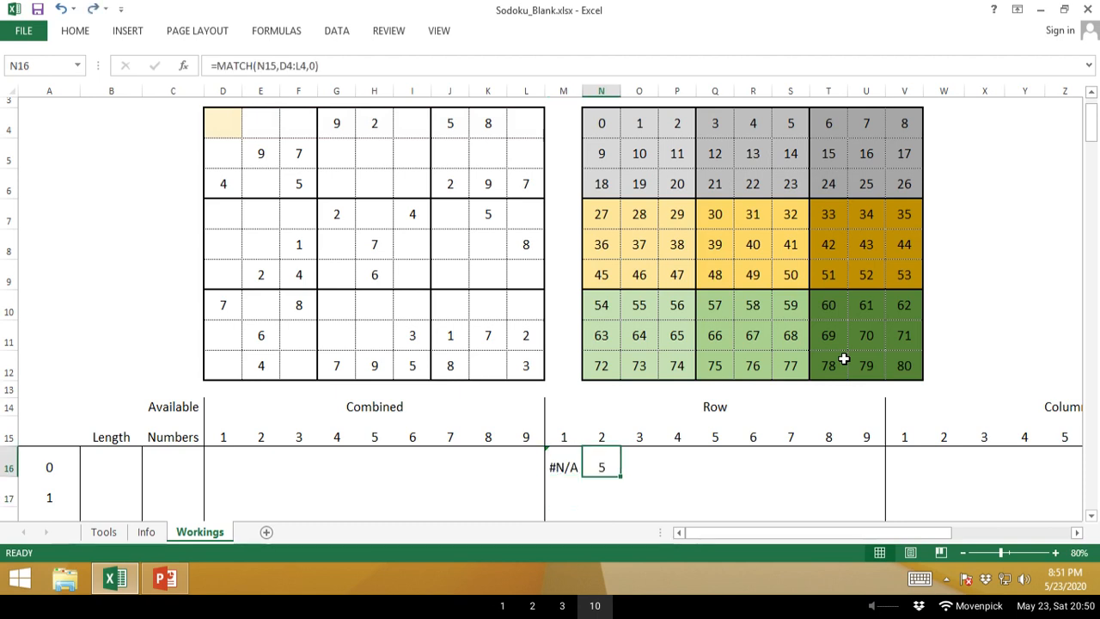
key(F2)
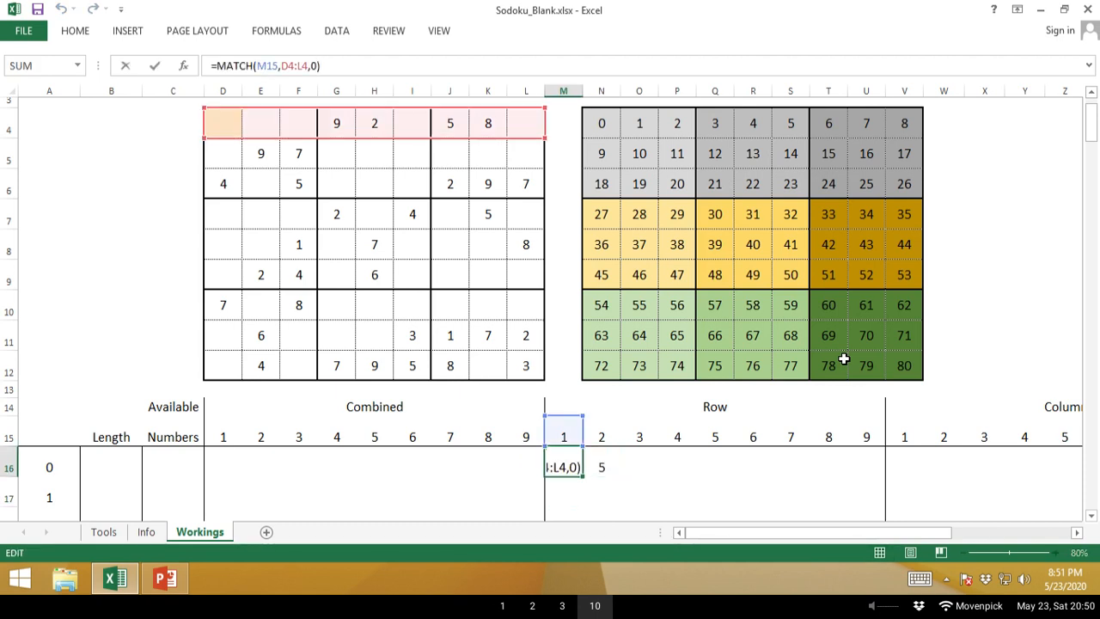
key(Escape)
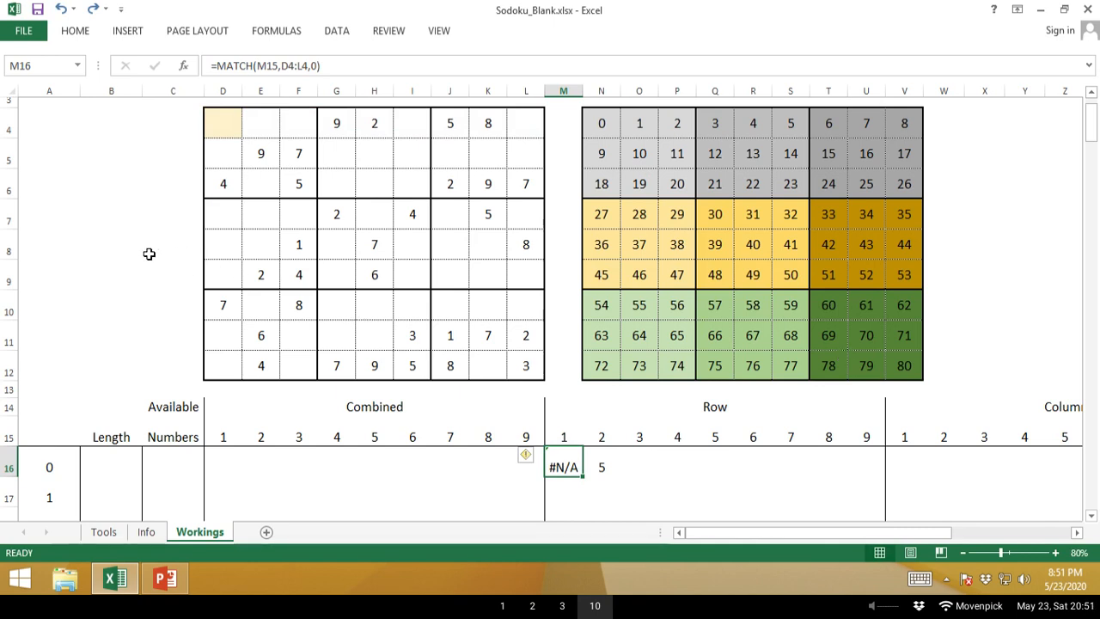
Switch to PowerPoint, add a new slide after slide 2, and start its body text with "If it is ERROR then".
key(alt+Tab)
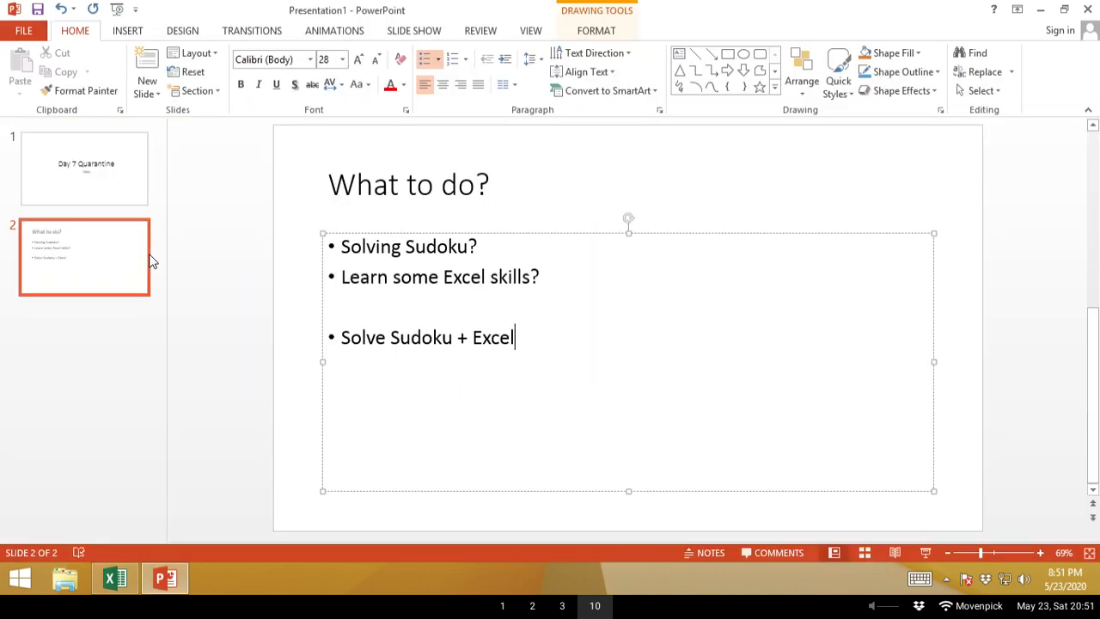
click(85, 349)
right_click(85, 349)
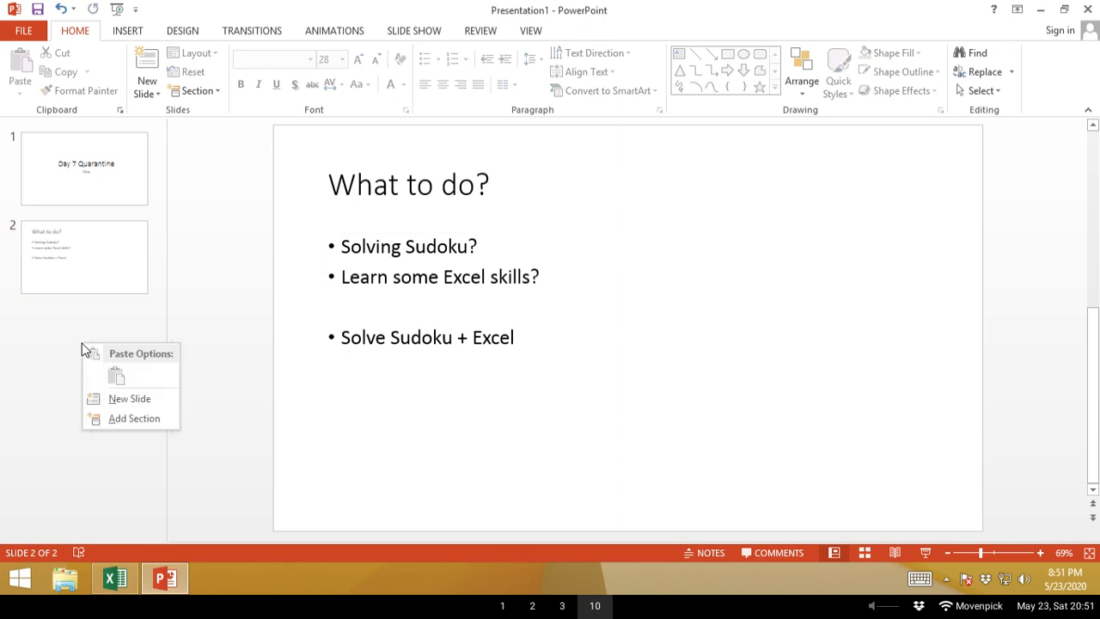
click(118, 395)
click(545, 353)
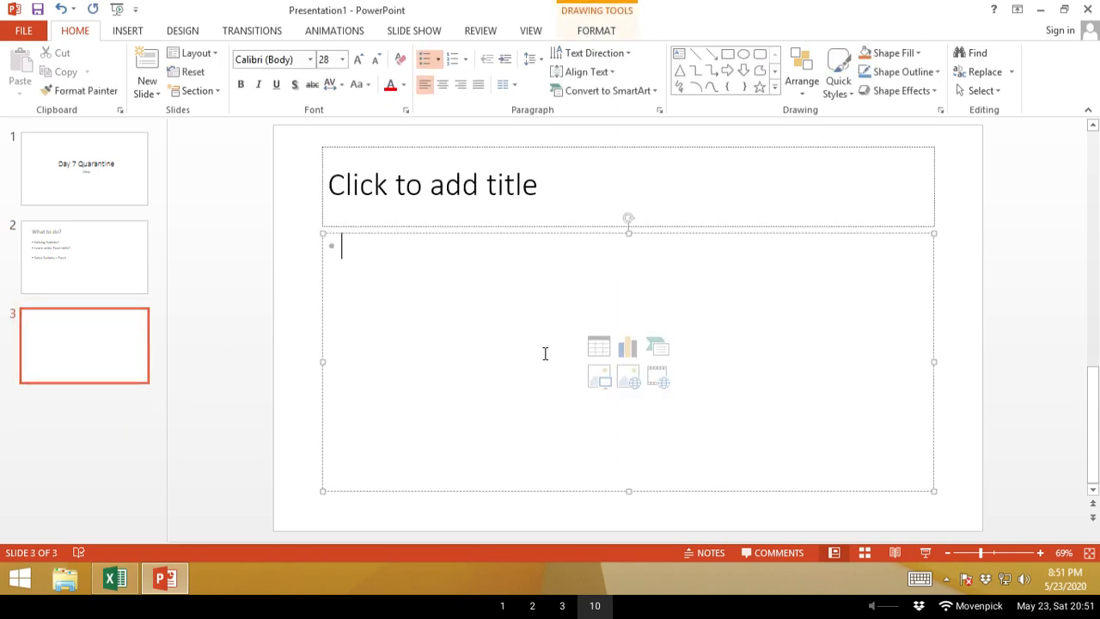
text(If)
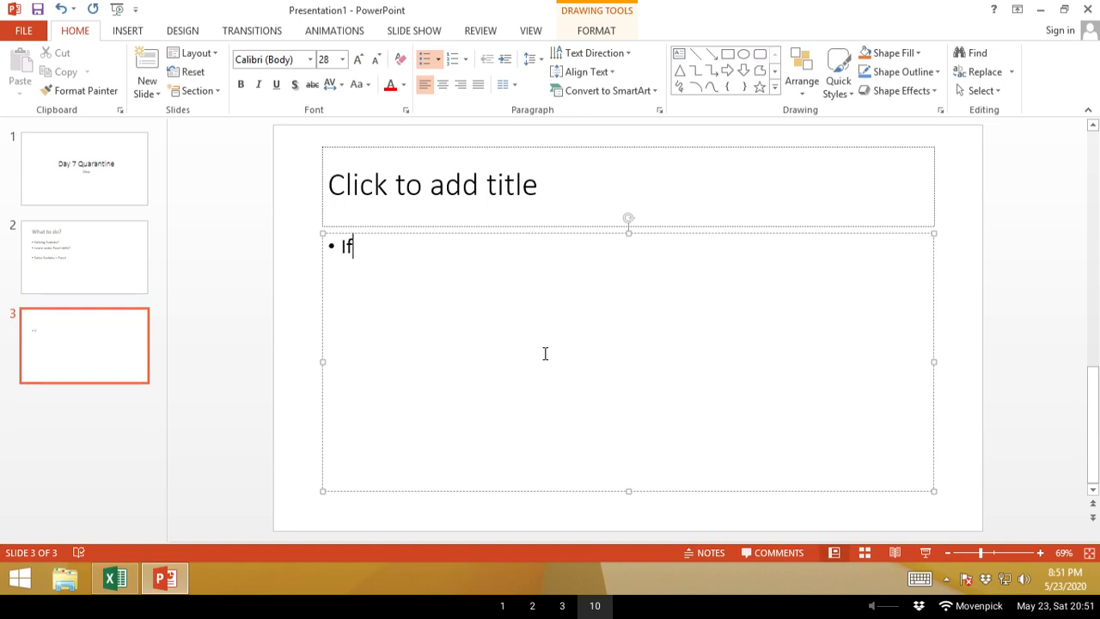
text( it is ERROR then)
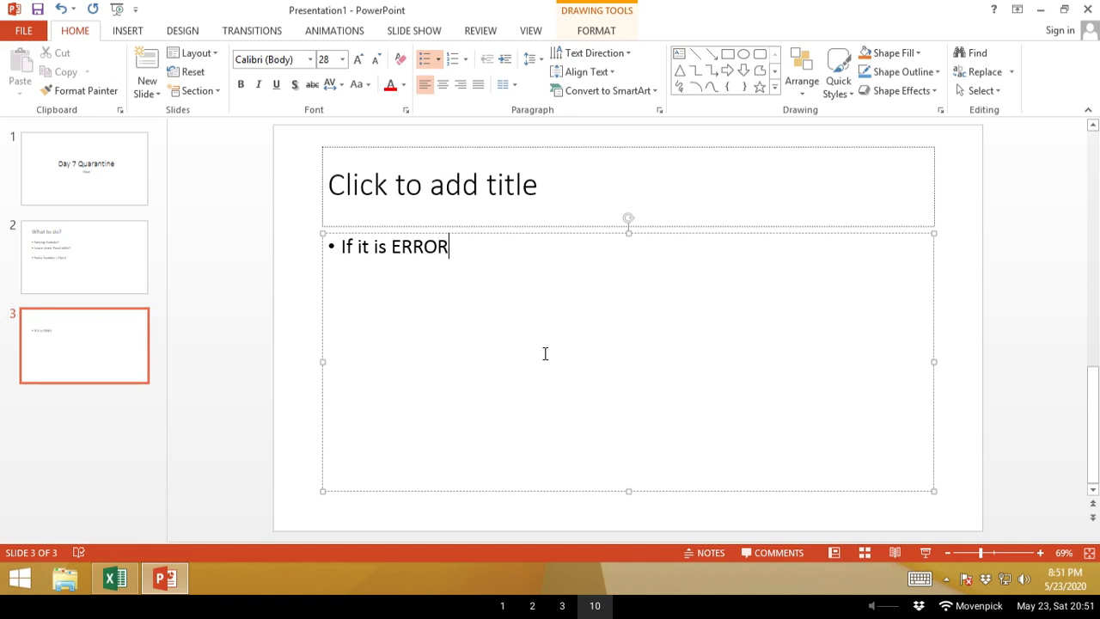
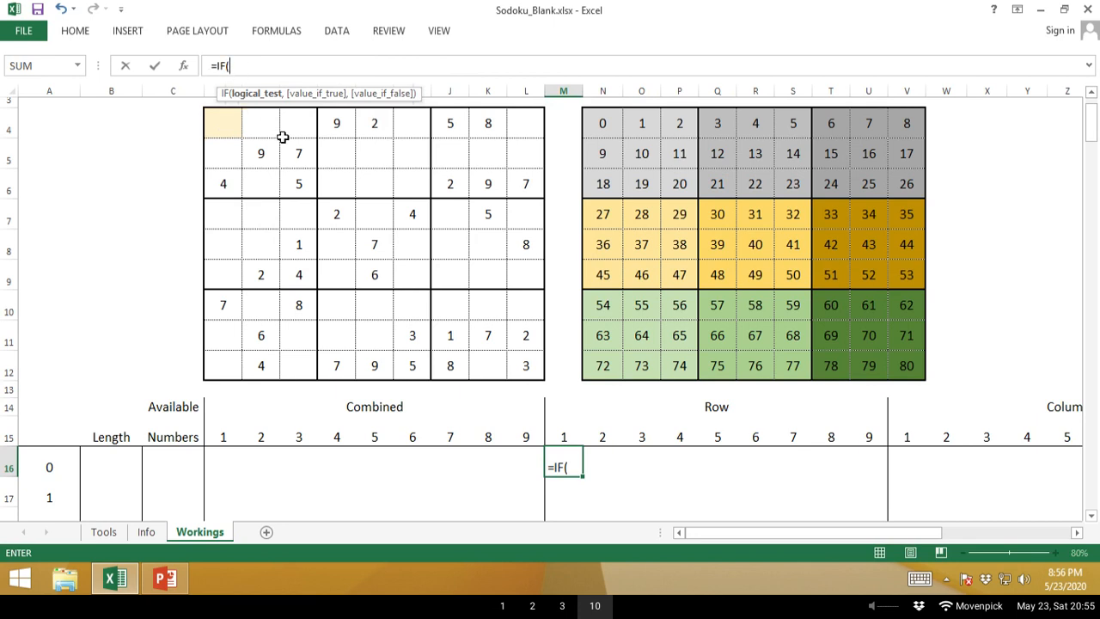
Enter ISERROR(MATCH(M15,D4:L4,0)) as the logical test of the IF formula in M16.
text(iser)
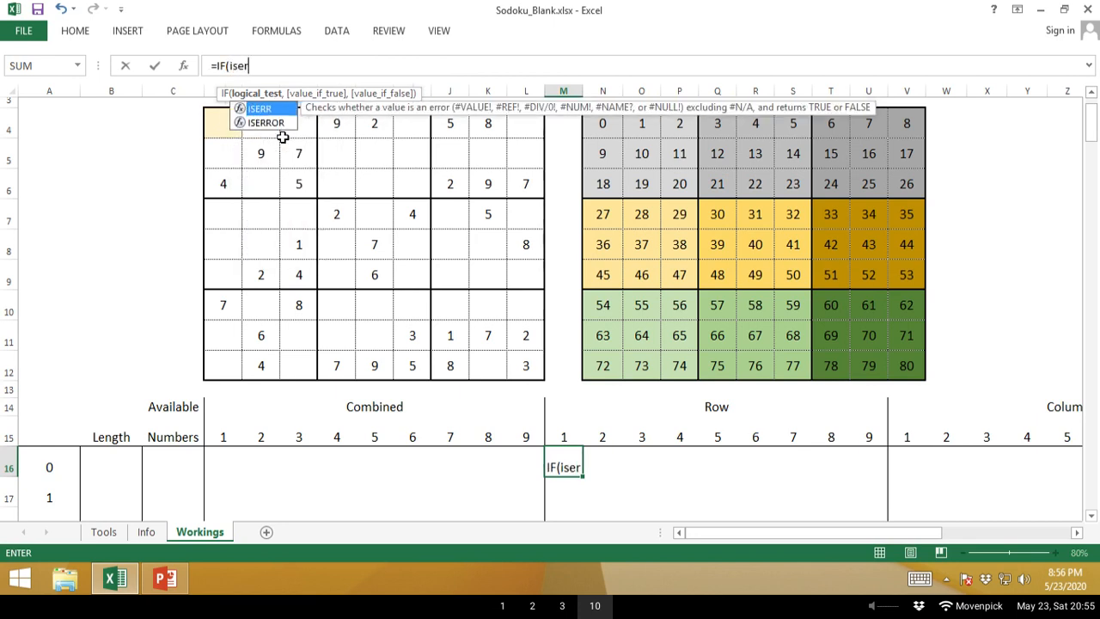
key(Down)
key(Tab)
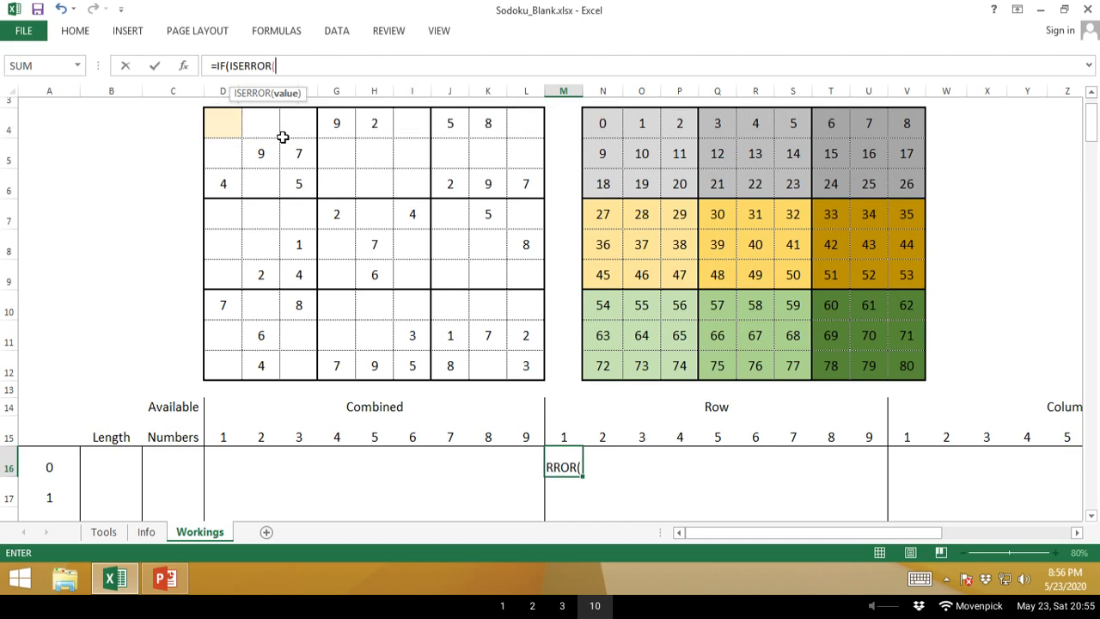
text(matc)
key(Tab)
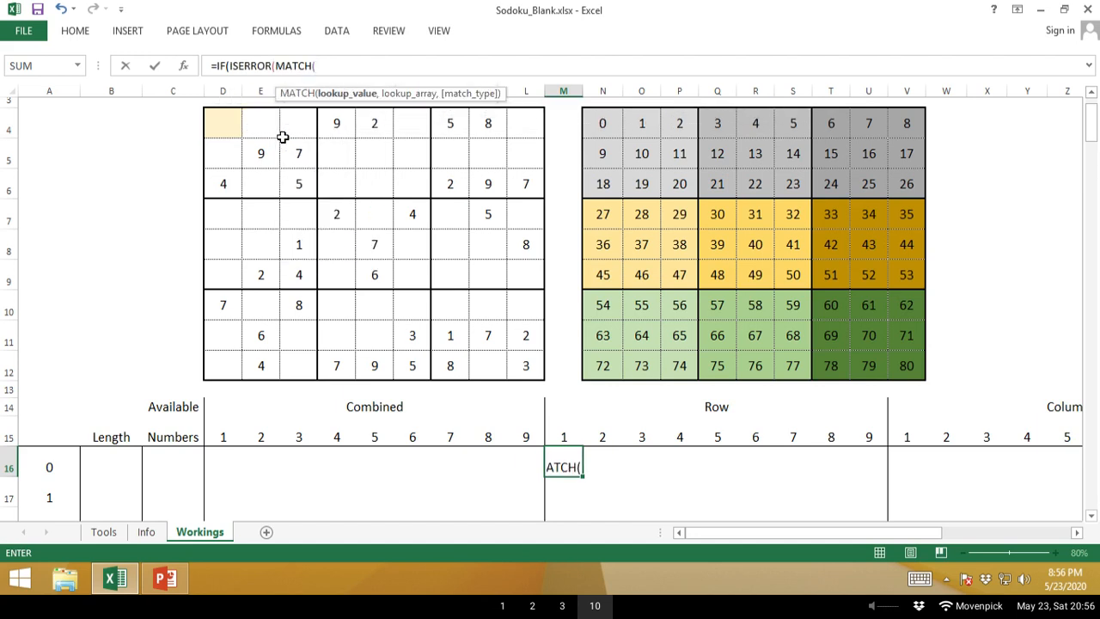
click(557, 428)
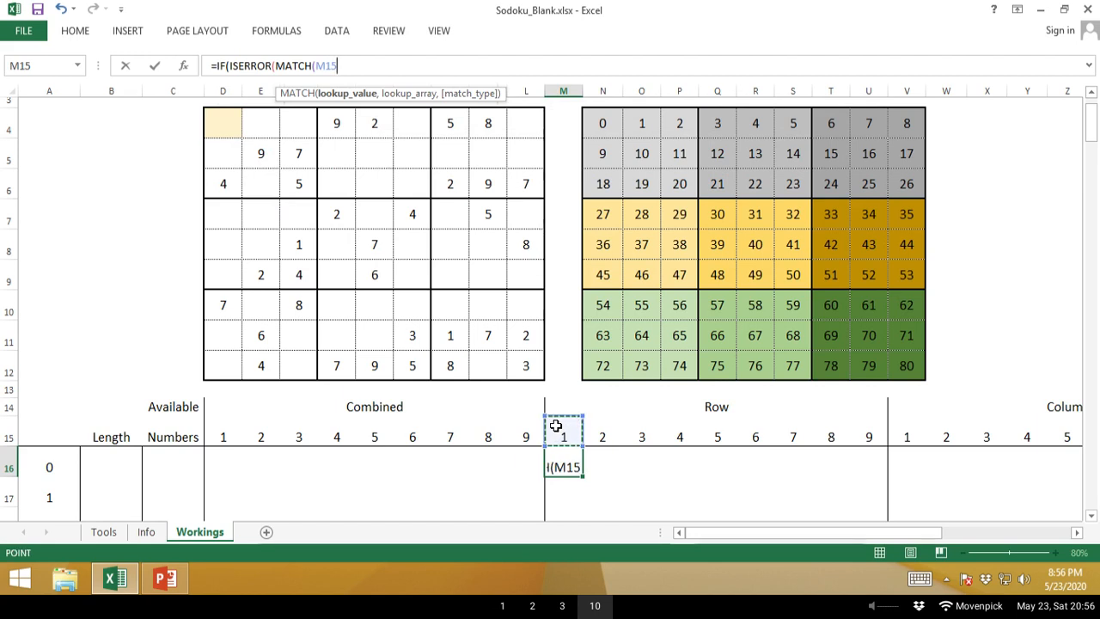
text(,)
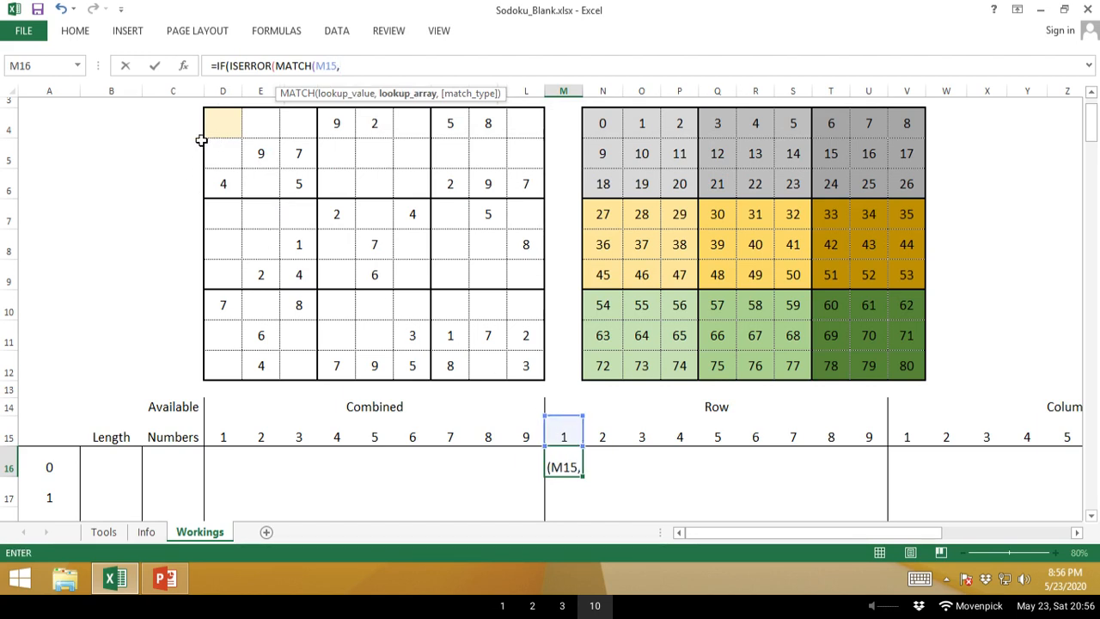
drag(219, 133, 512, 114)
text(,0)
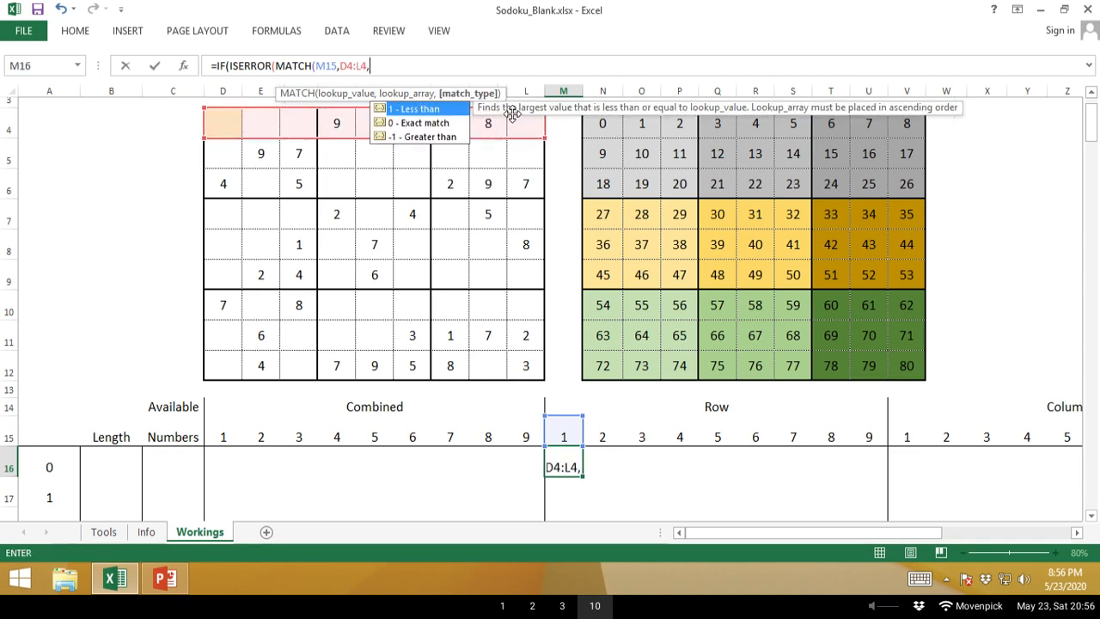
text())
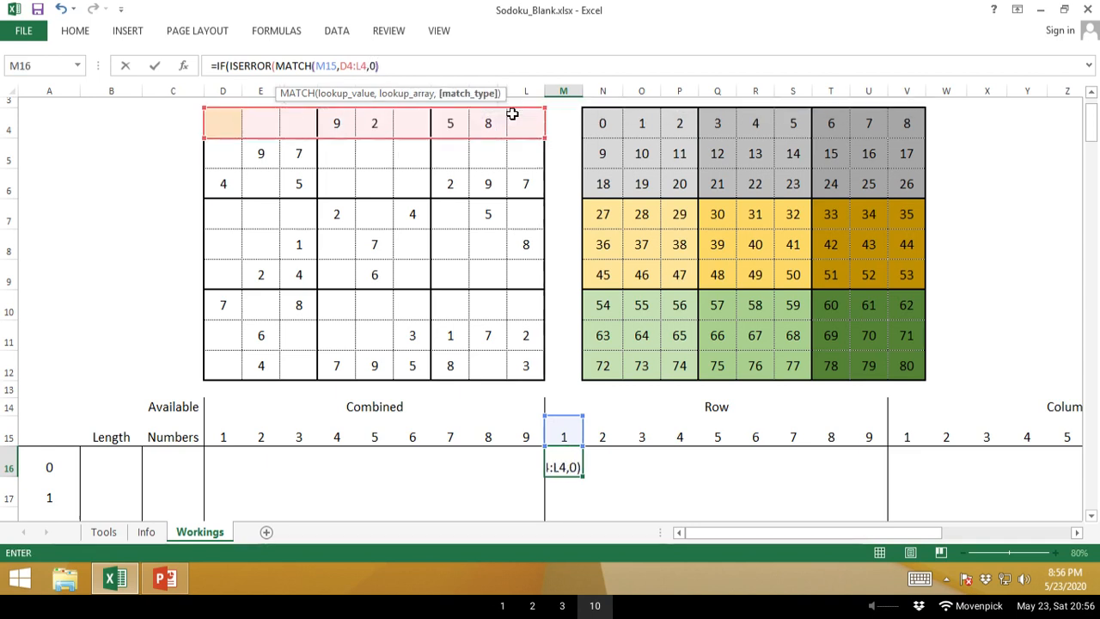
text())
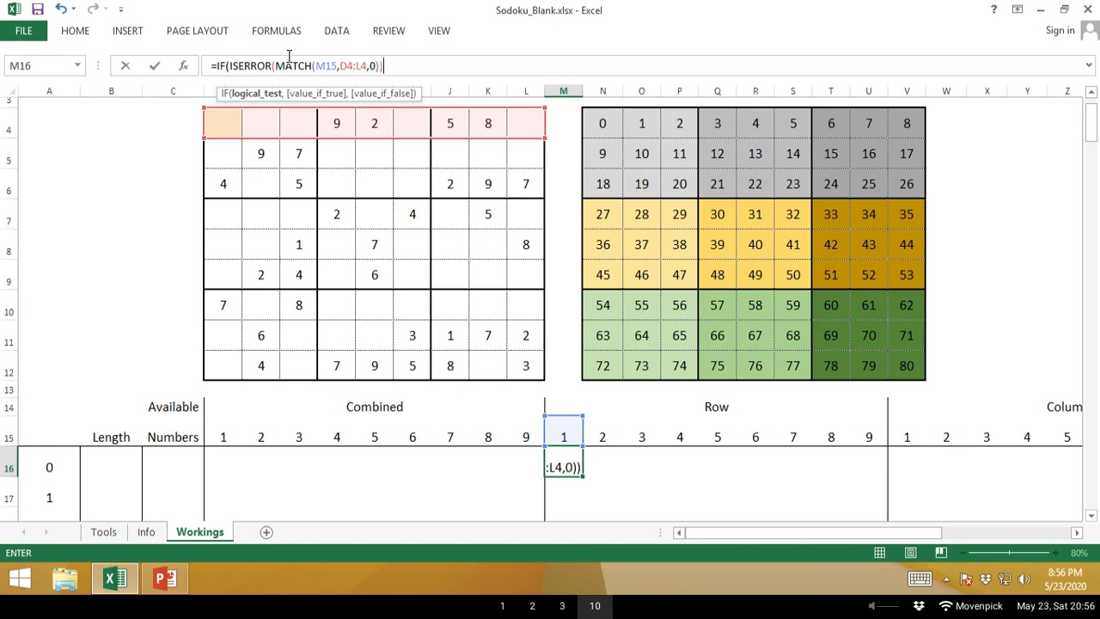
Complete the IF formula in M16 with M15 as the value if true and "" as the value if false.
text(,)
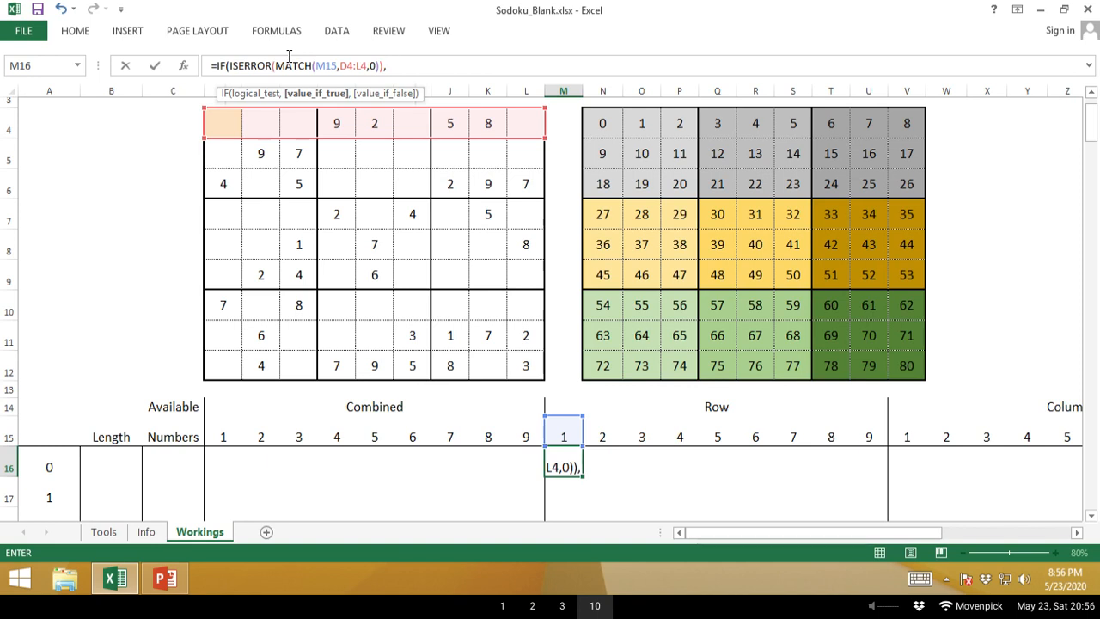
click(565, 423)
text(,)
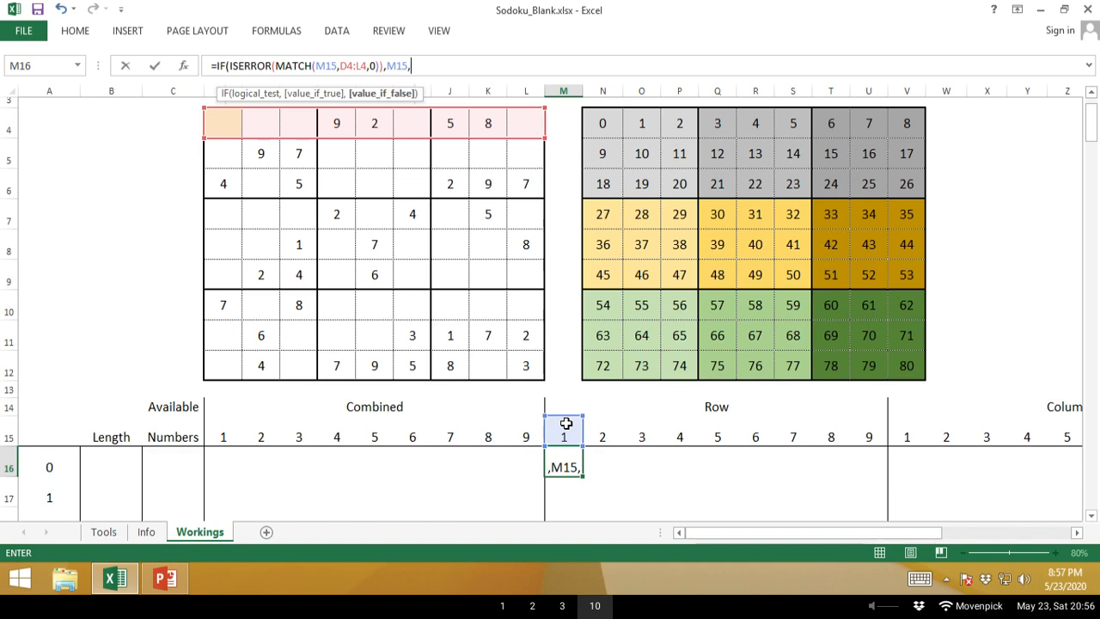
text(""))
key(Return)
key(Up)
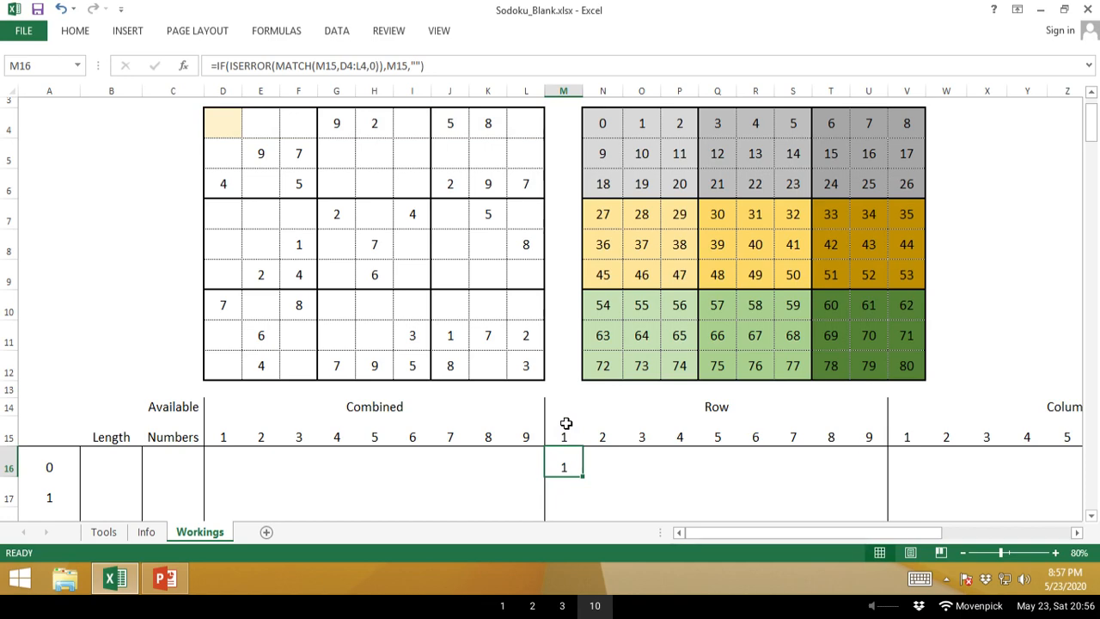
Switch to PowerPoint and title slide 3 "Empty → “”".
key(alt+Tab)
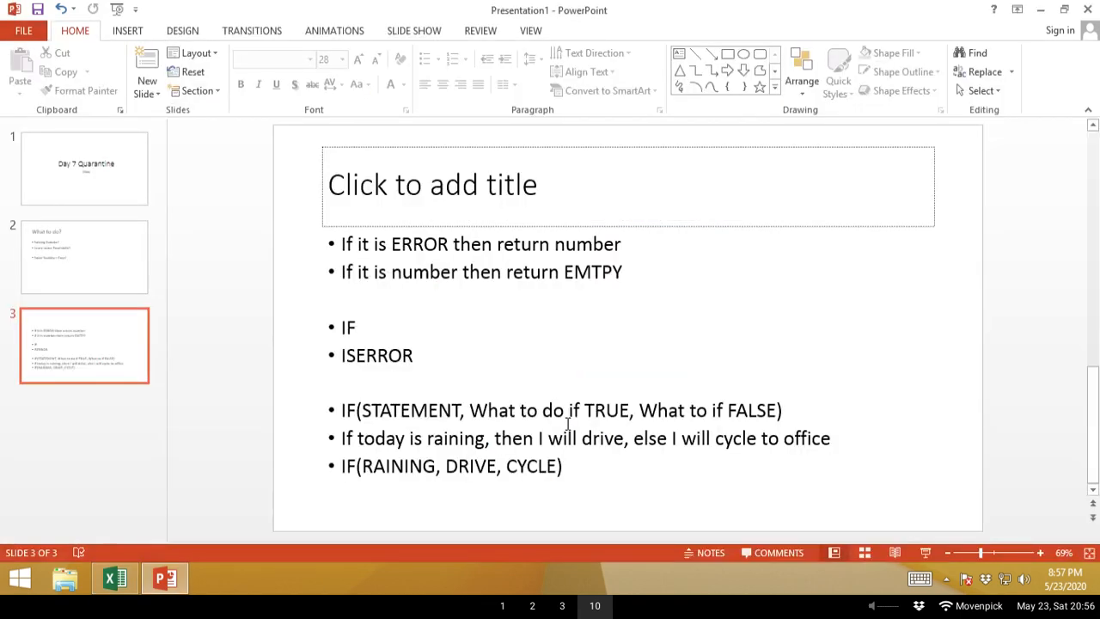
click(520, 201)
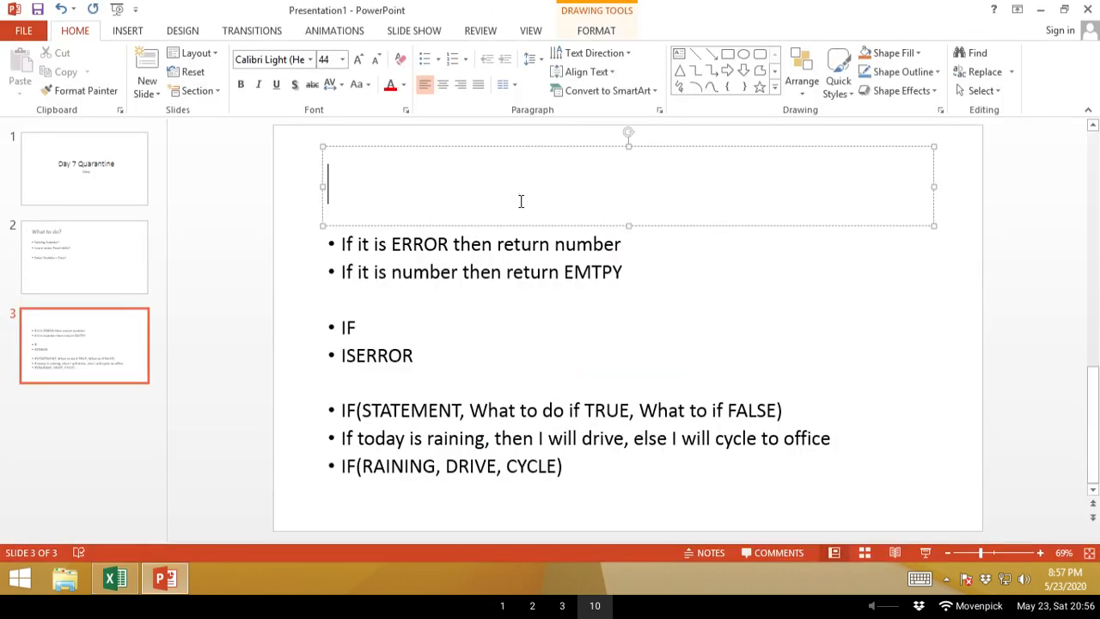
text(Emtpy)
key(BackSpace)
key(BackSpace)
key(BackSpace)
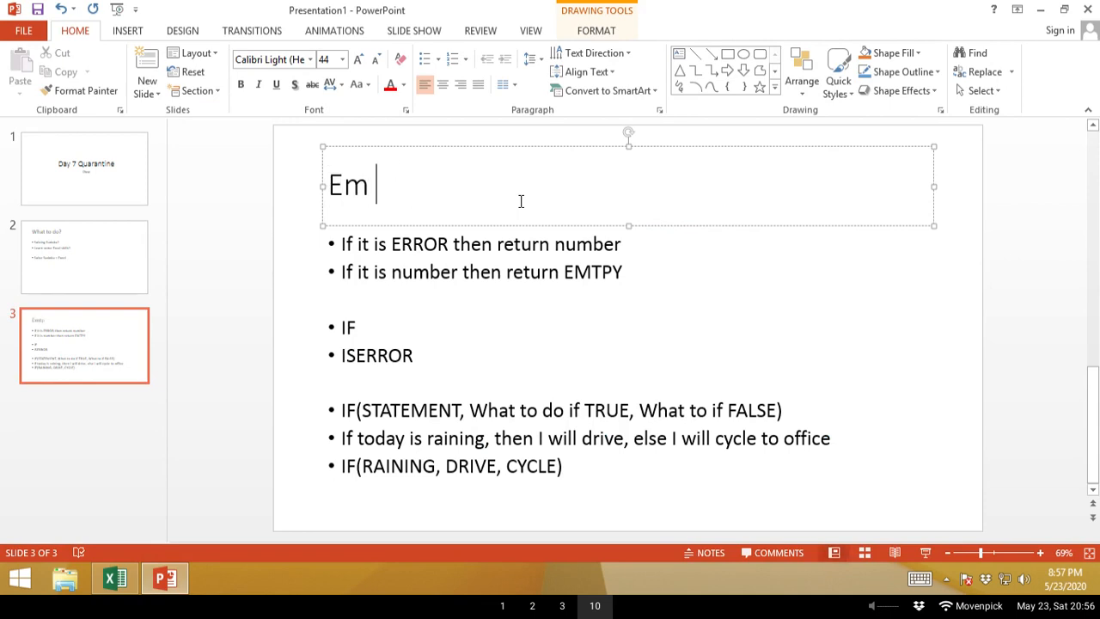
text(pty)
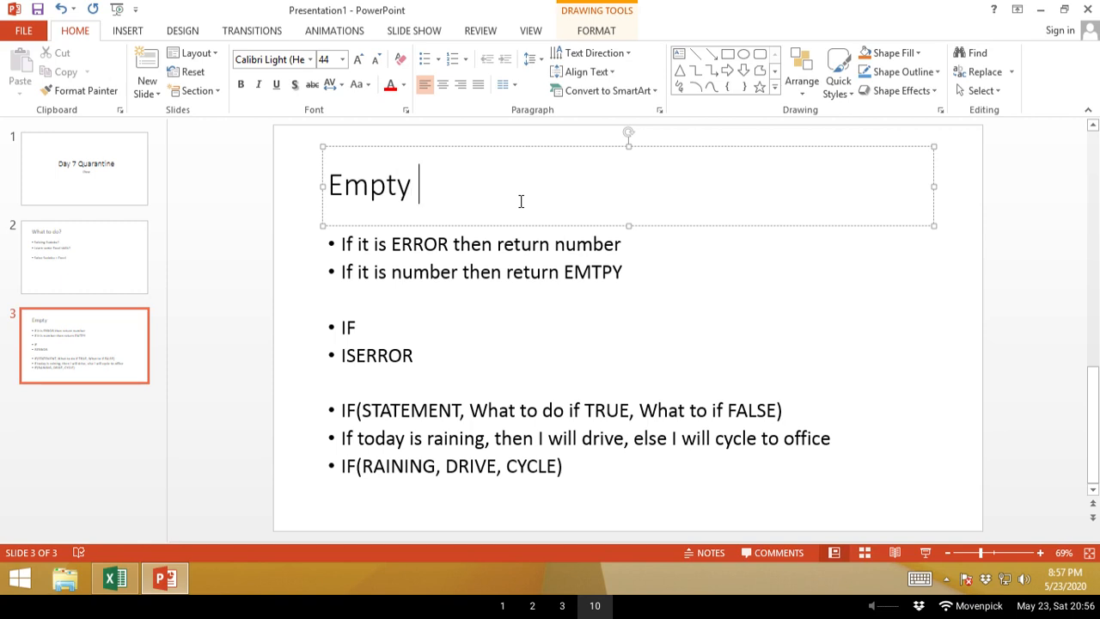
text( --> ")
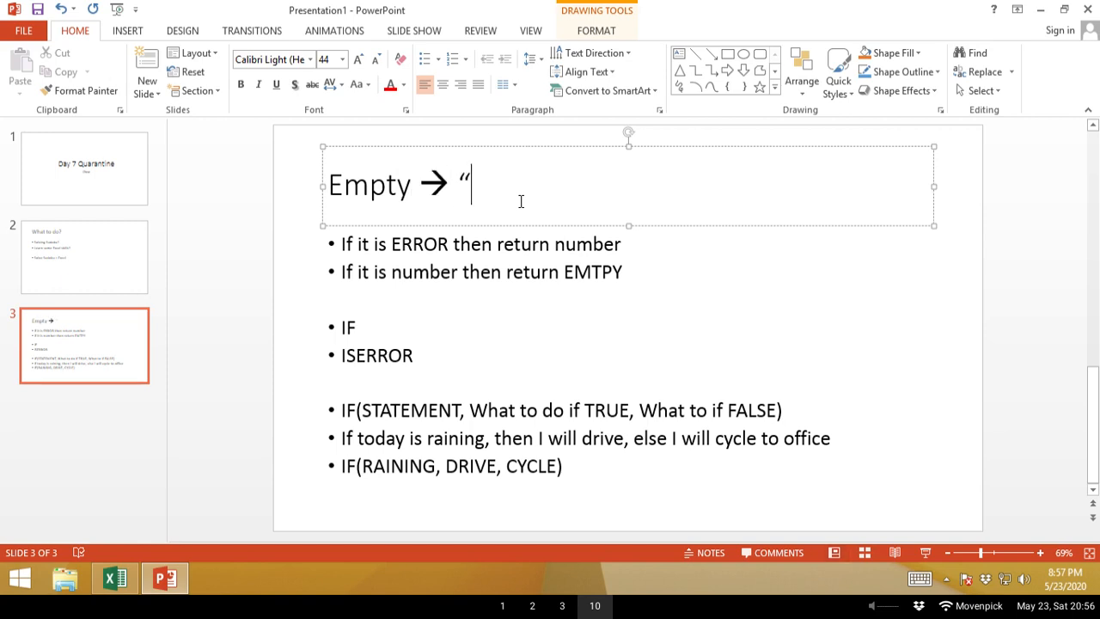
text(")
key(Left)
key(Left)
Switch to Excel and copy the formula from M16 into N16.
key(alt+Tab)
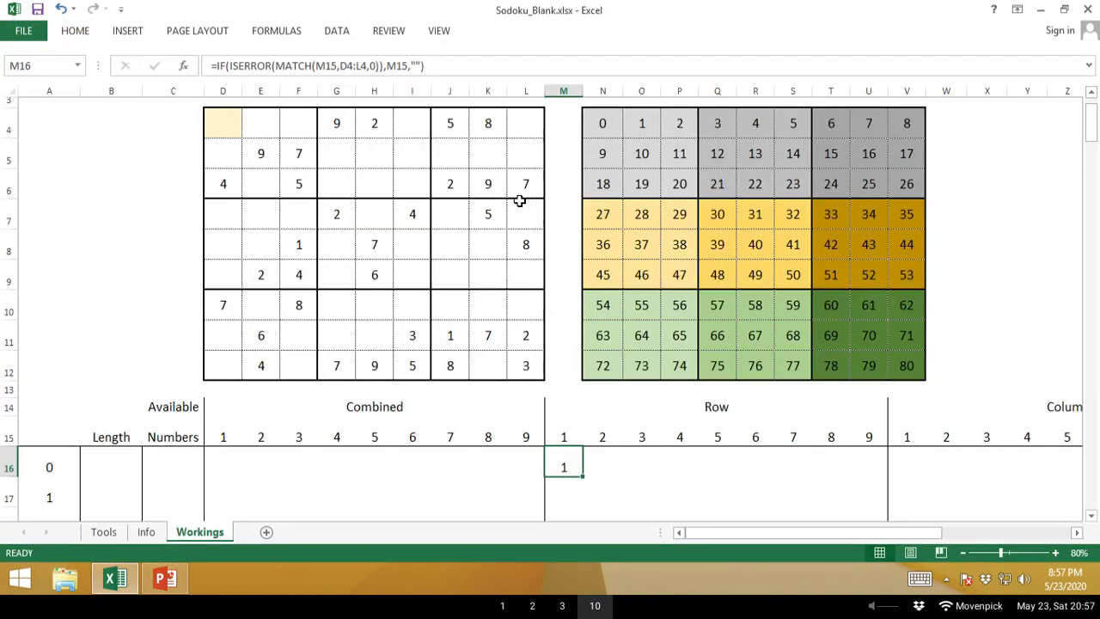
key(ctrl+c)
key(Right)
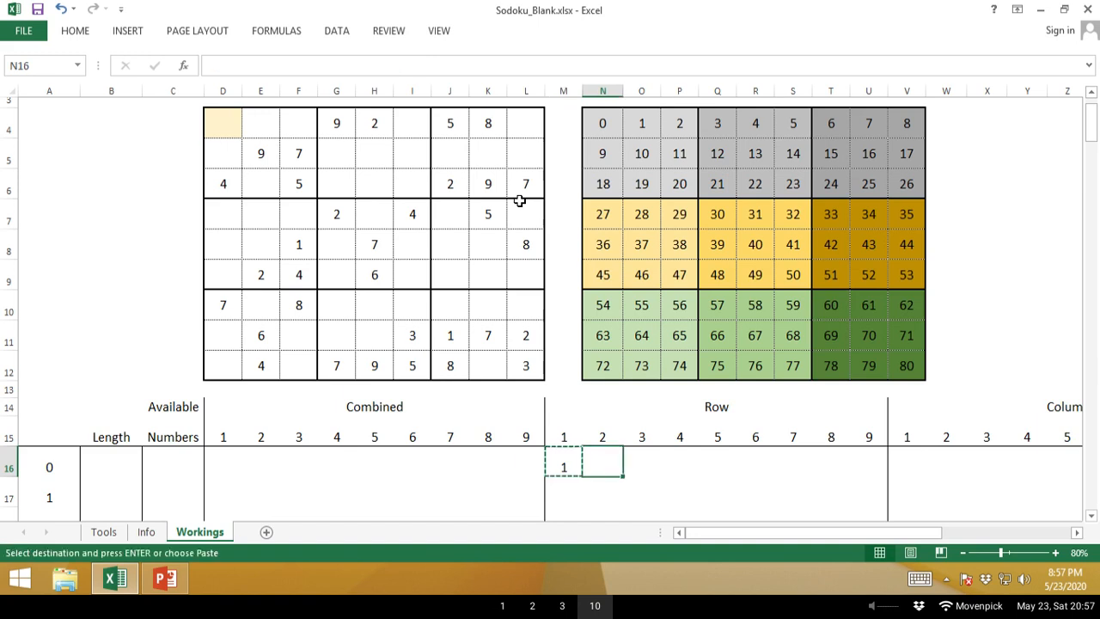
key(ctrl+v)
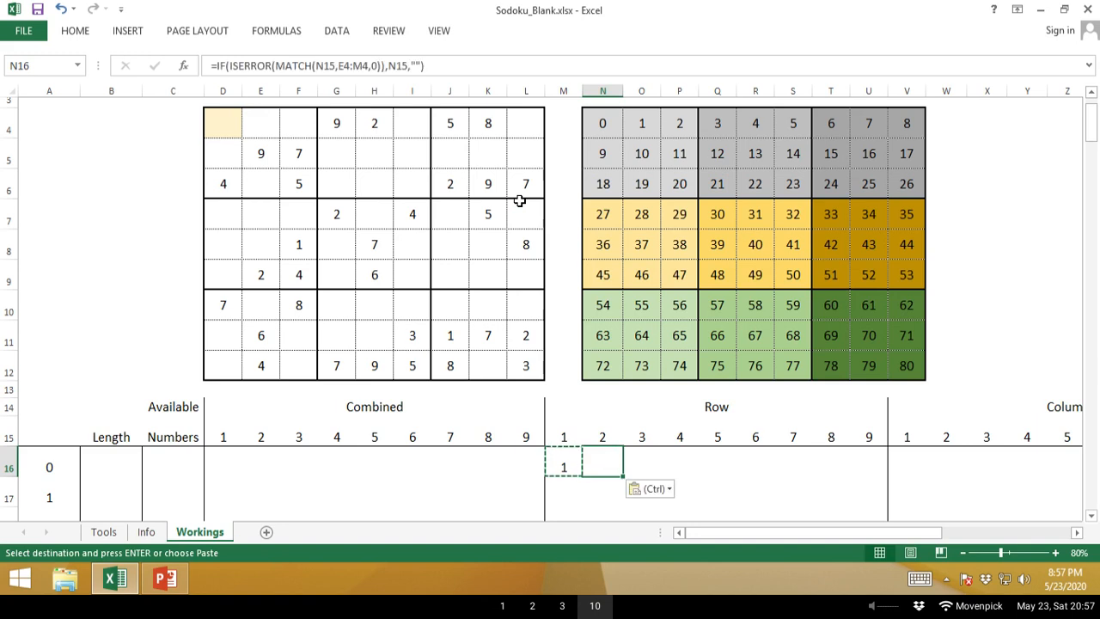
key(Escape)
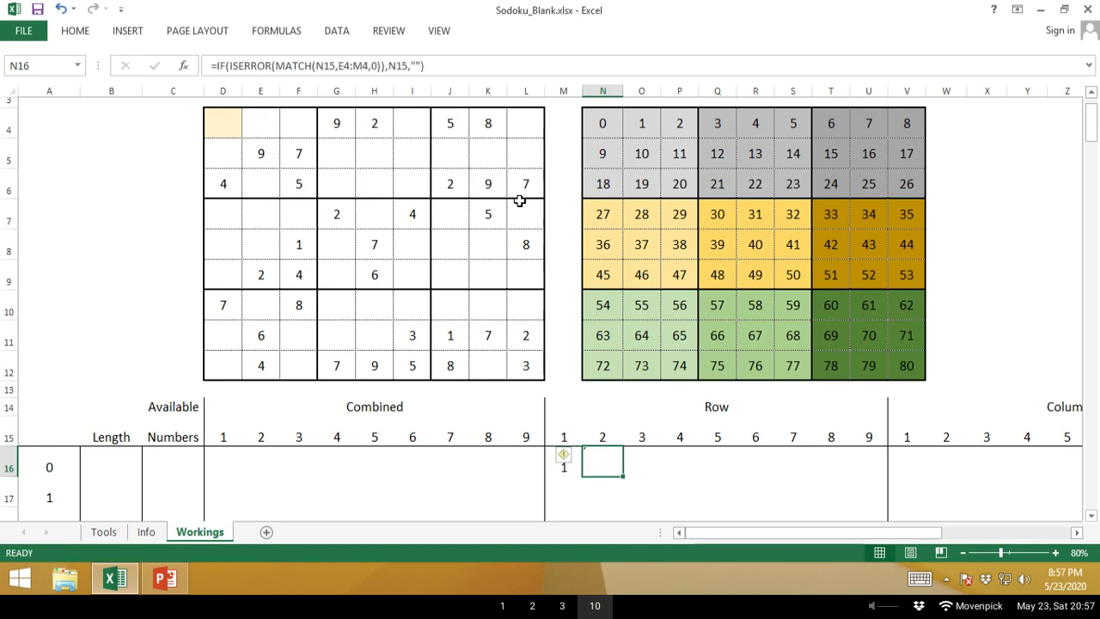
Correct the MATCH lookup range in N16's formula to D4:L4.
click(580, 60)
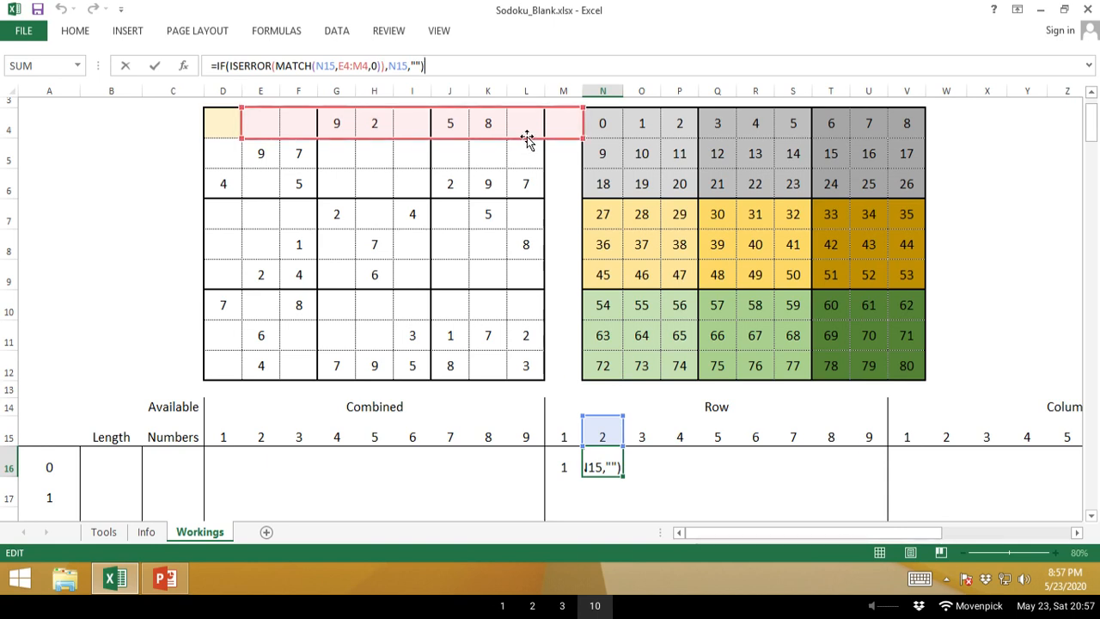
drag(527, 139, 482, 141)
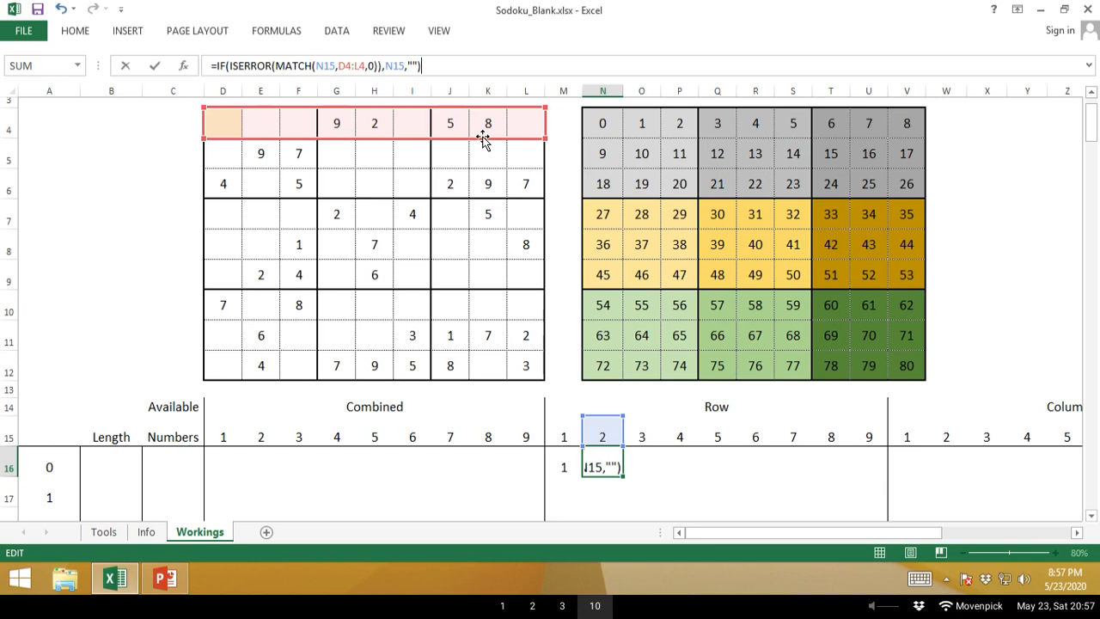
key(Return)
key(Up)
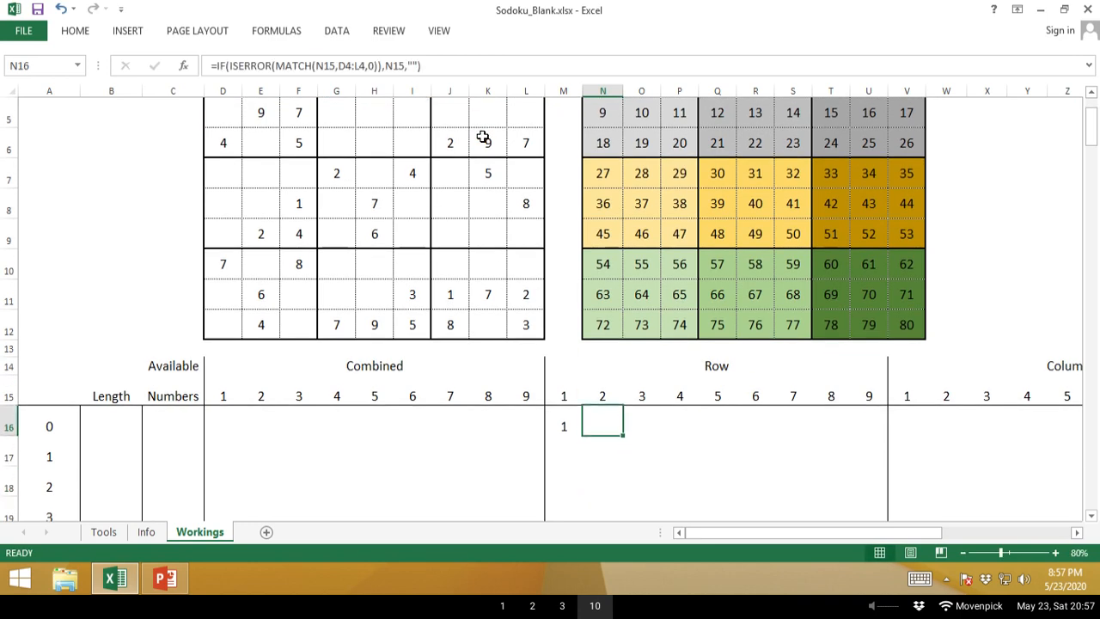
Look across row 16 through the Combined, Row and Column sections and the grey section beyond them.
key(Up)
key(Up)
key(Down)
key(Down)
key(Left)
key(Right)
key(Up)
key(Down)
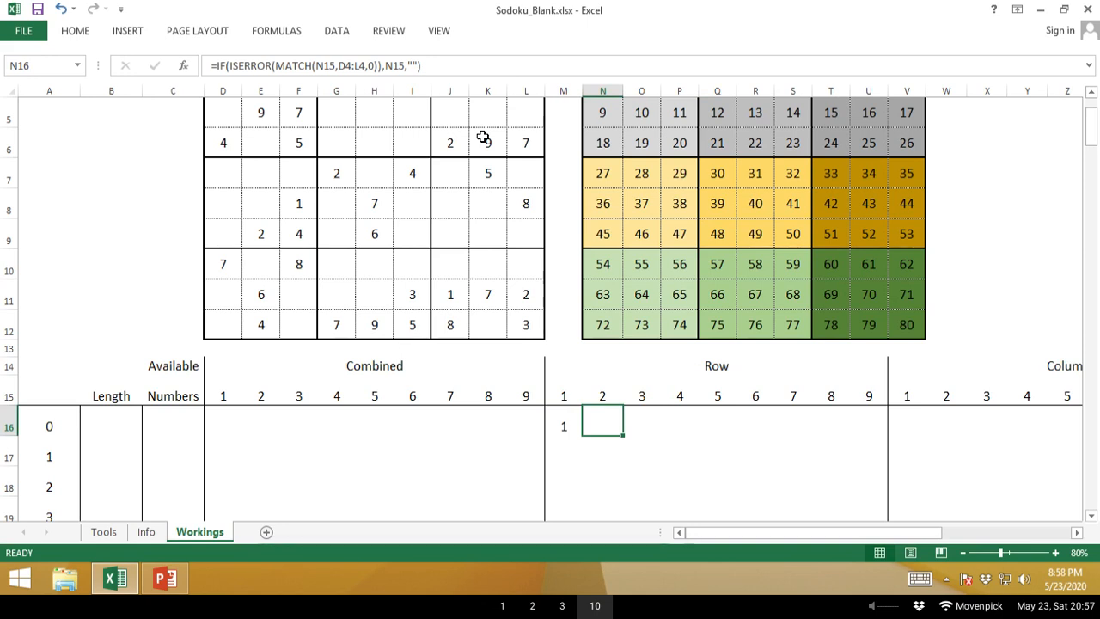
key(Left)
key(Home)
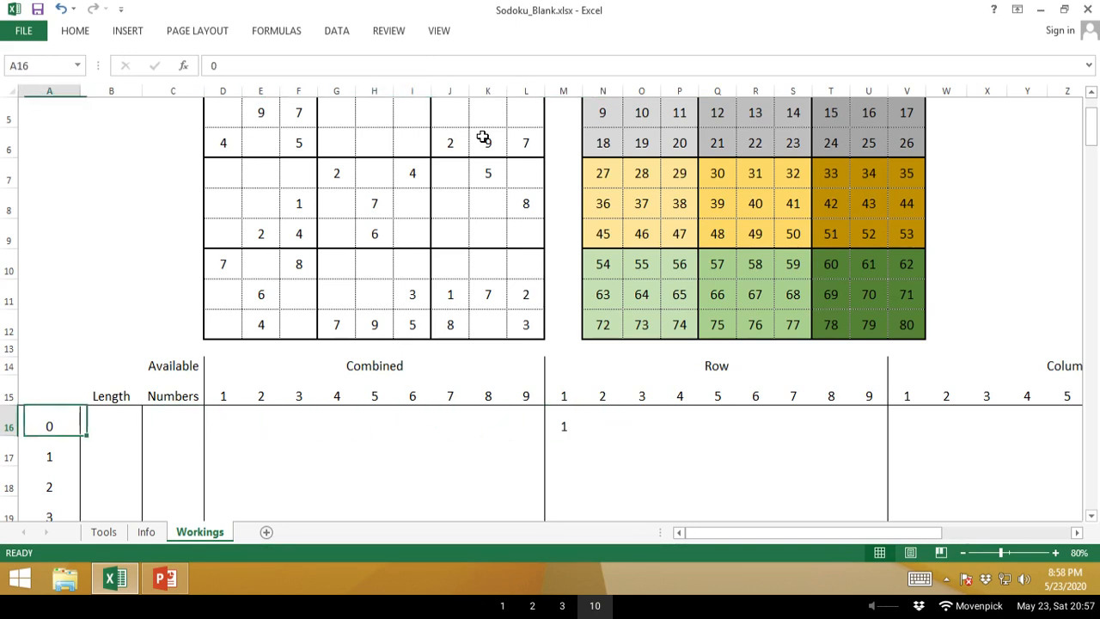
key(Right)
key(Right)
key(Right)
key(Right)
key(Right)
key(Right)
key(Right)
key(Right)
key(Right)
key(Right)
key(Right)
key(Right)
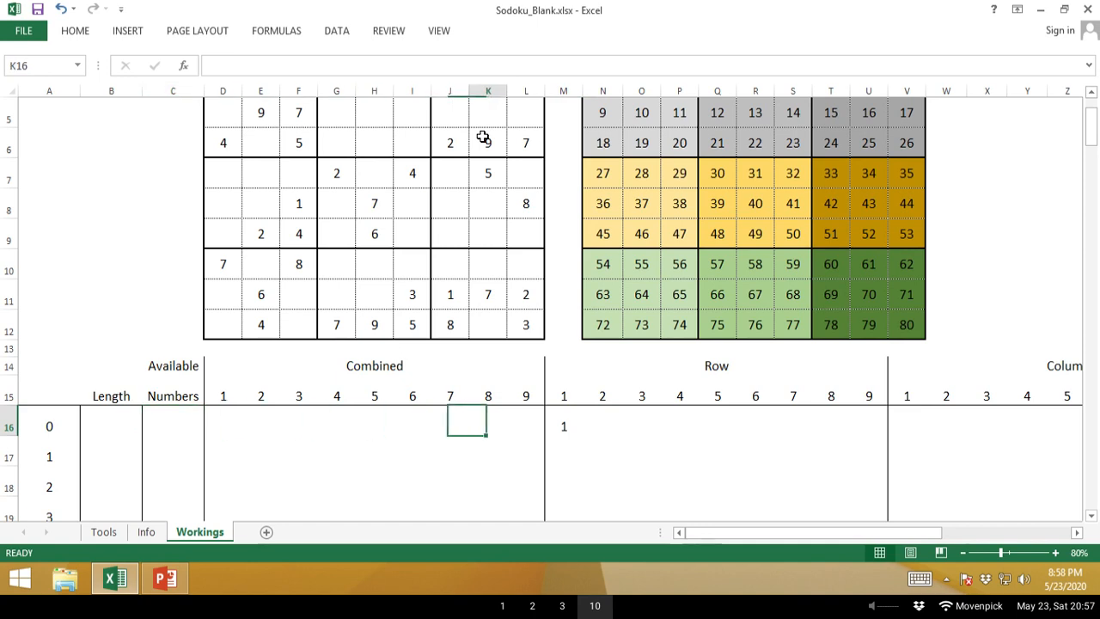
key(Right)
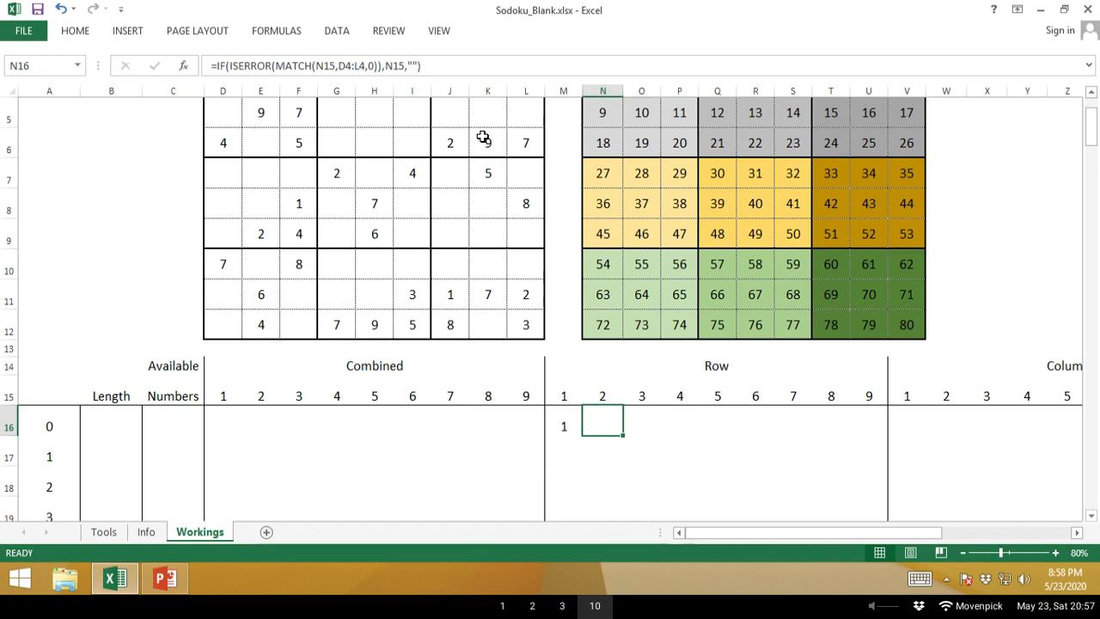
key(Right)
key(Right)
key(Right)
key(Right)
key(Right)
key(Right)
key(Right)
key(Right)
key(Right)
key(Right)
key(Right)
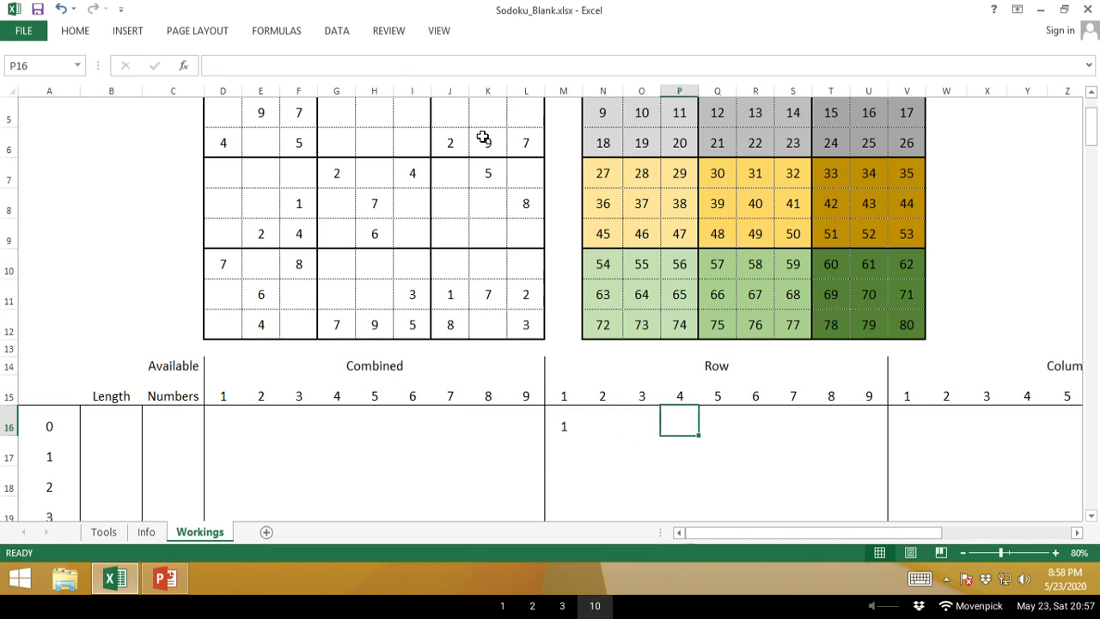
key(Right)
key(Right)
key(Right)
key(Right)
key(Right)
key(Right)
key(Right)
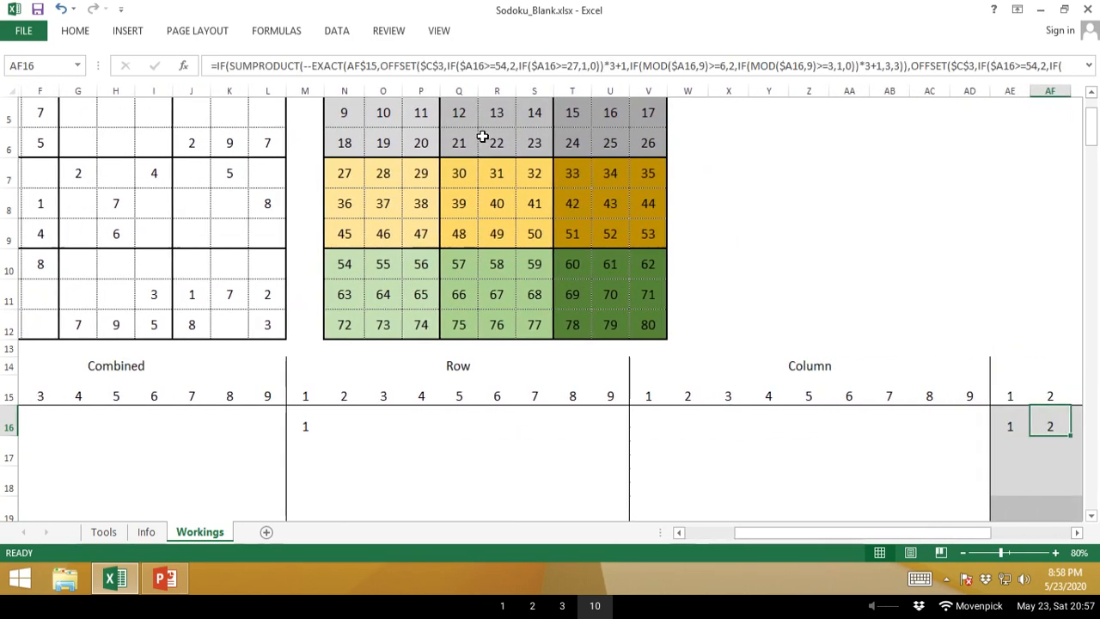
key(Left)
key(Left)
key(Left)
key(Left)
key(Left)
key(Left)
key(Left)
key(Left)
key(Left)
key(Left)
key(Left)
key(Left)
key(Left)
key(Left)
key(Left)
key(Left)
key(Left)
key(Left)
key(Left)
key(Left)
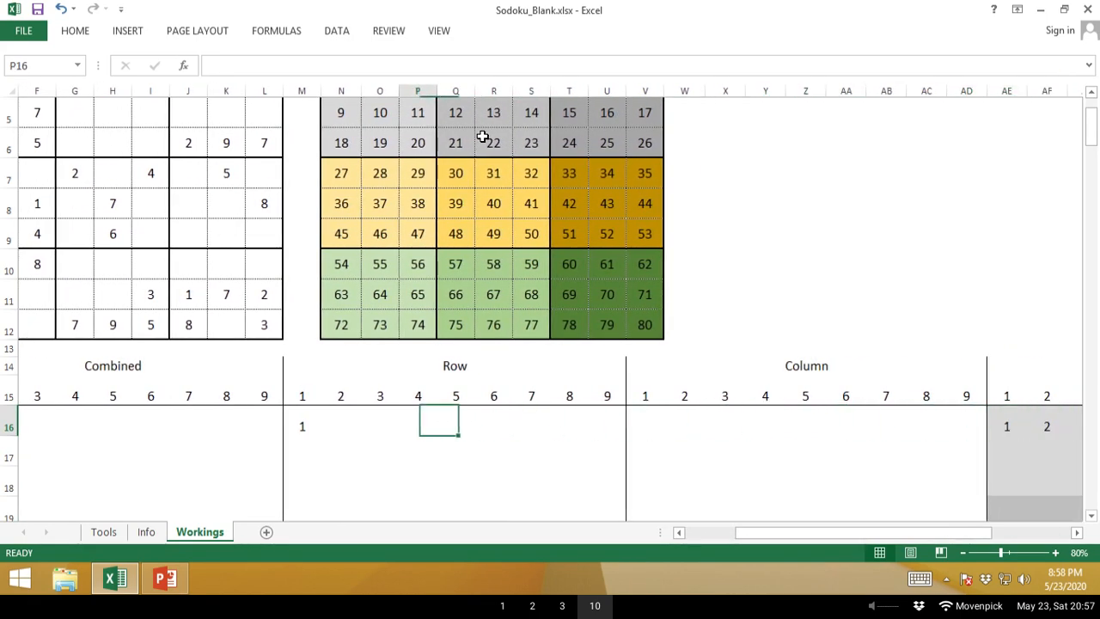
key(Up)
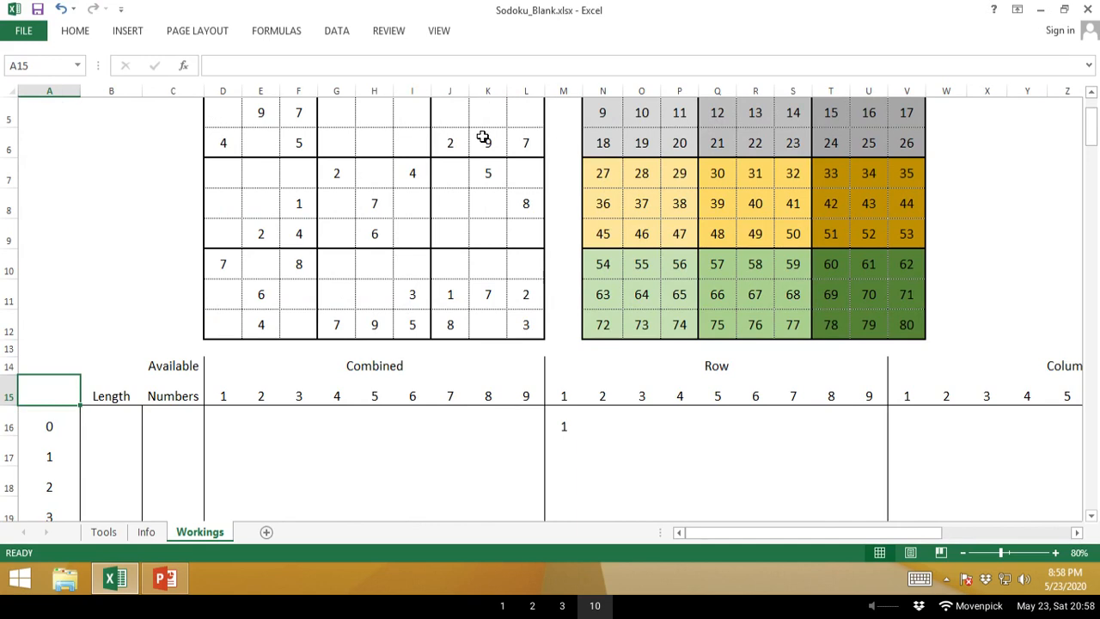
key(Down)
key(Right)
key(Right)
key(Right)
key(Right)
key(Right)
key(Right)
key(Right)
key(Right)
key(Right)
key(Right)
key(Right)
key(Right)
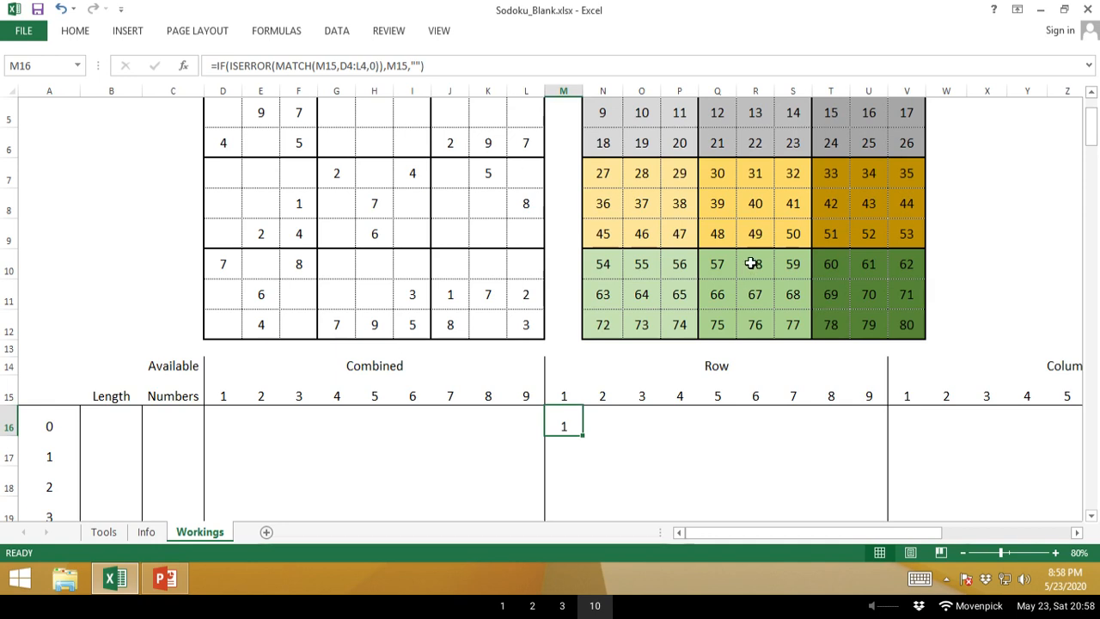
Trace the cells referenced by M16's formula and compare it with the formula in N16.
drag(1092, 129, 1092, 112)
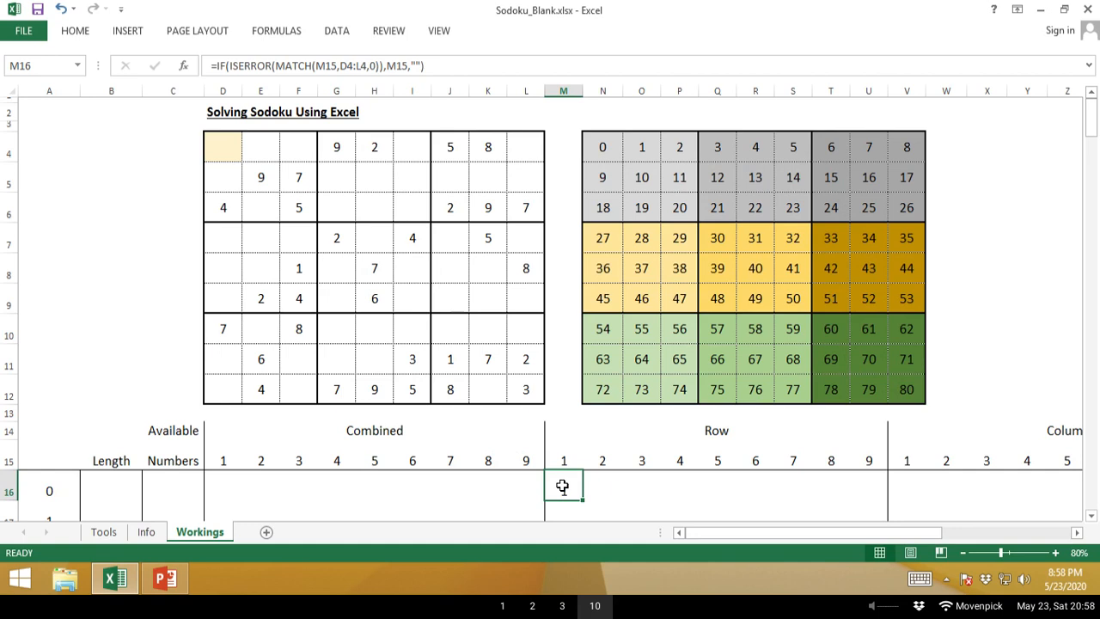
key(ctrl+bracketleft)
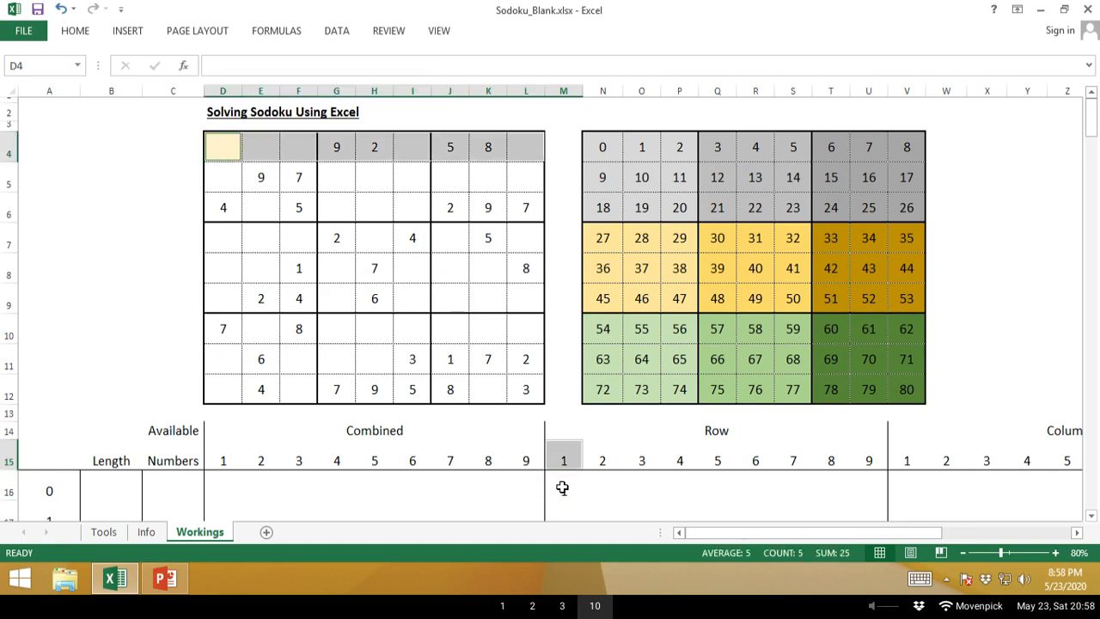
click(562, 487)
key(ctrl+bracketleft)
click(562, 487)
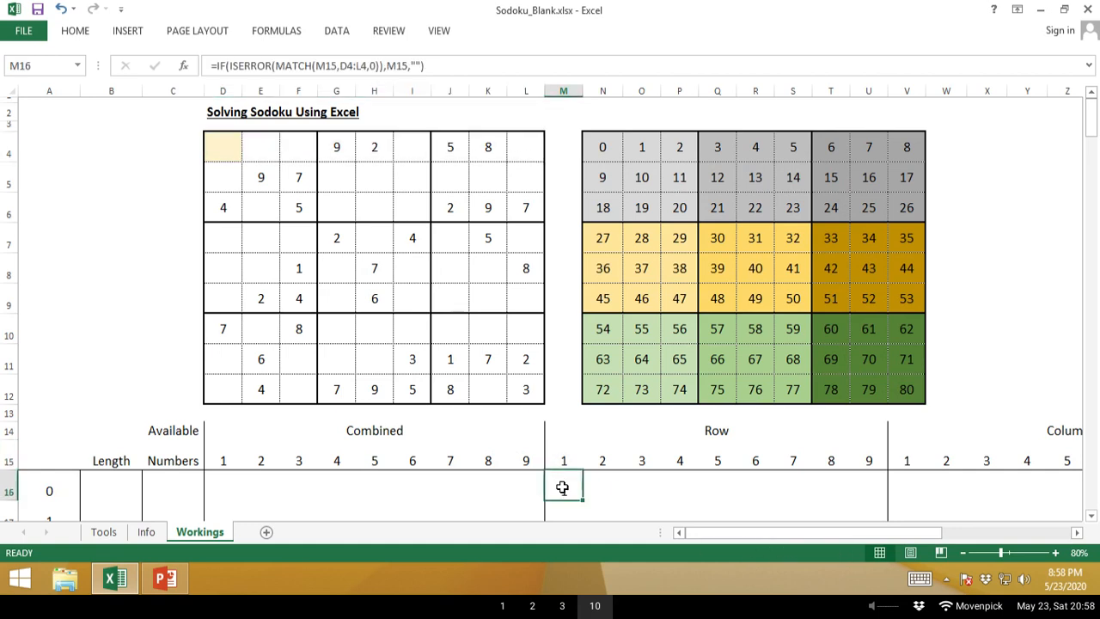
double_click(562, 488)
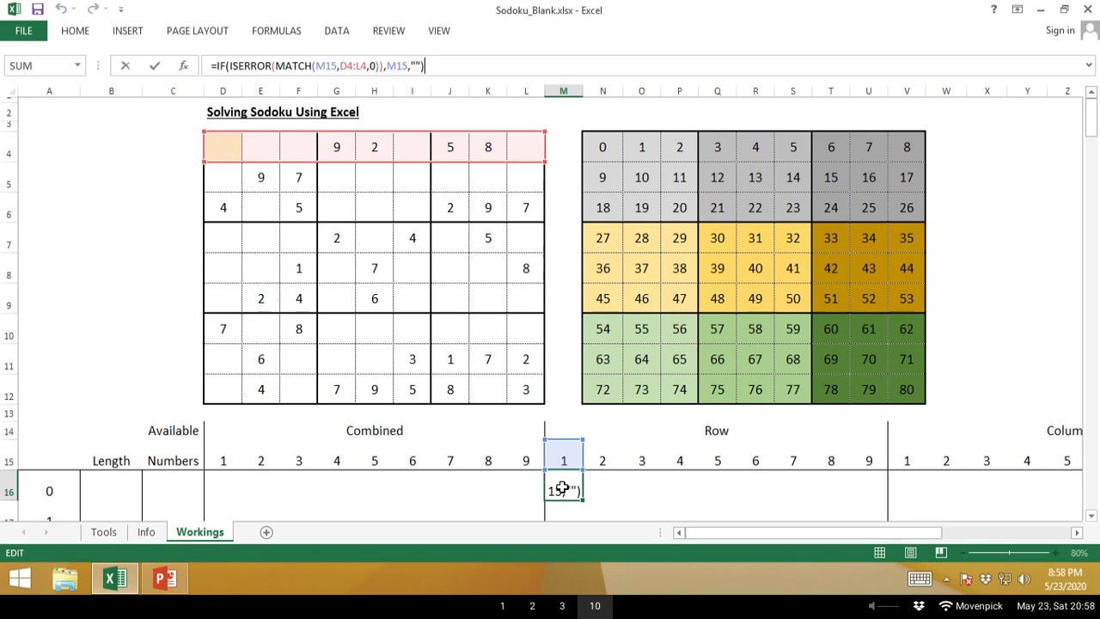
key(Escape)
key(Right)
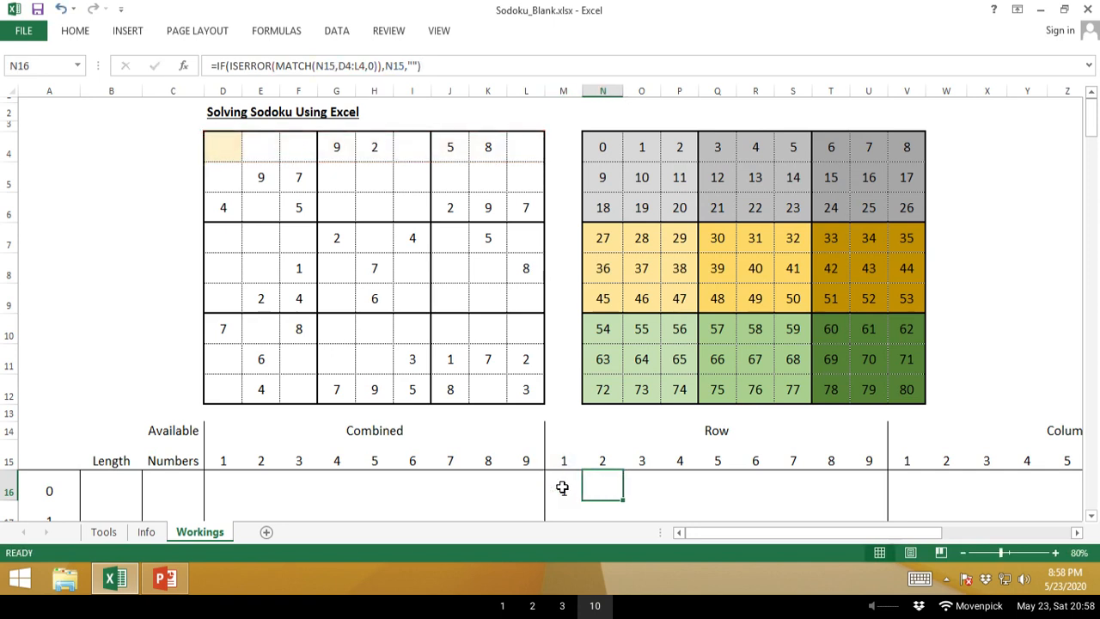
Try copying M16's formula into N16 again to inspect its cell references, and undo the paste.
click(562, 488)
key(ctrl+c)
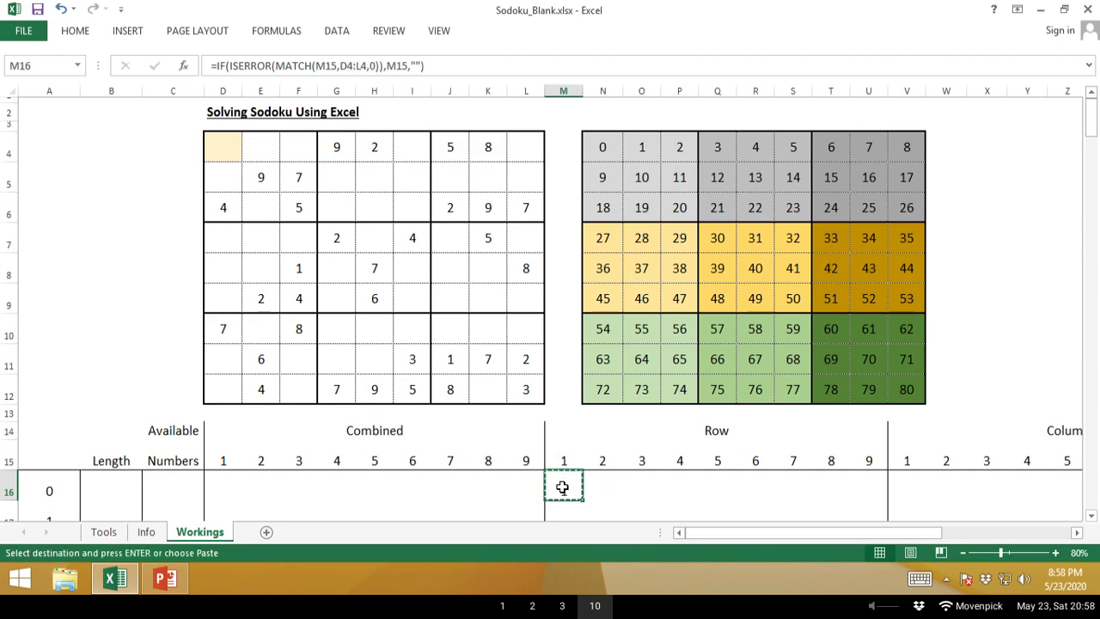
key(Right)
key(ctrl+v)
key(F2)
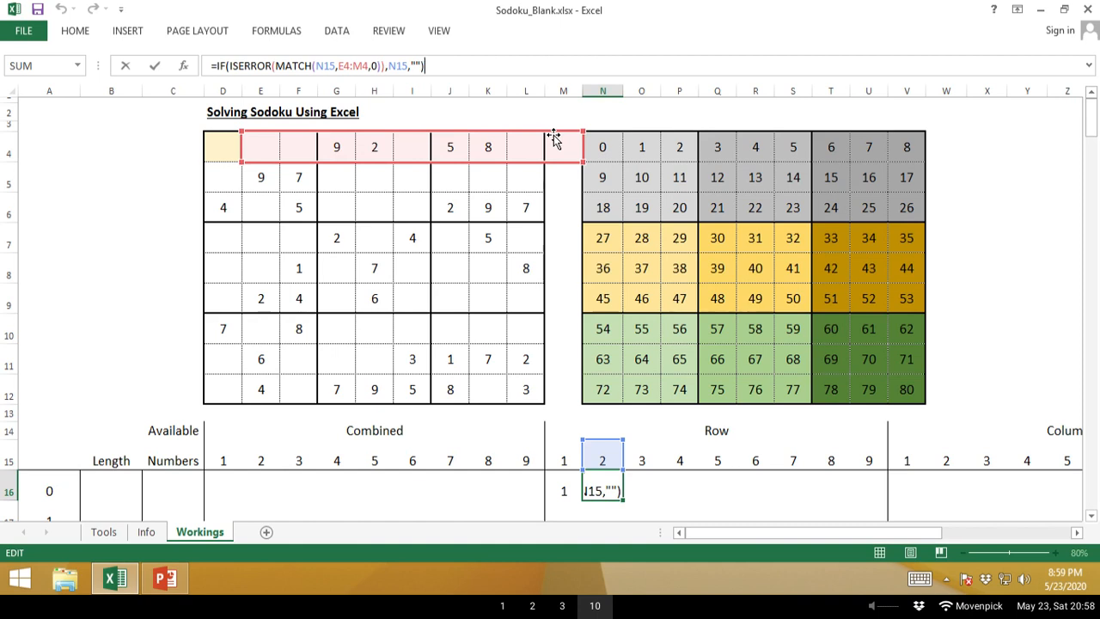
key(ctrl+Return)
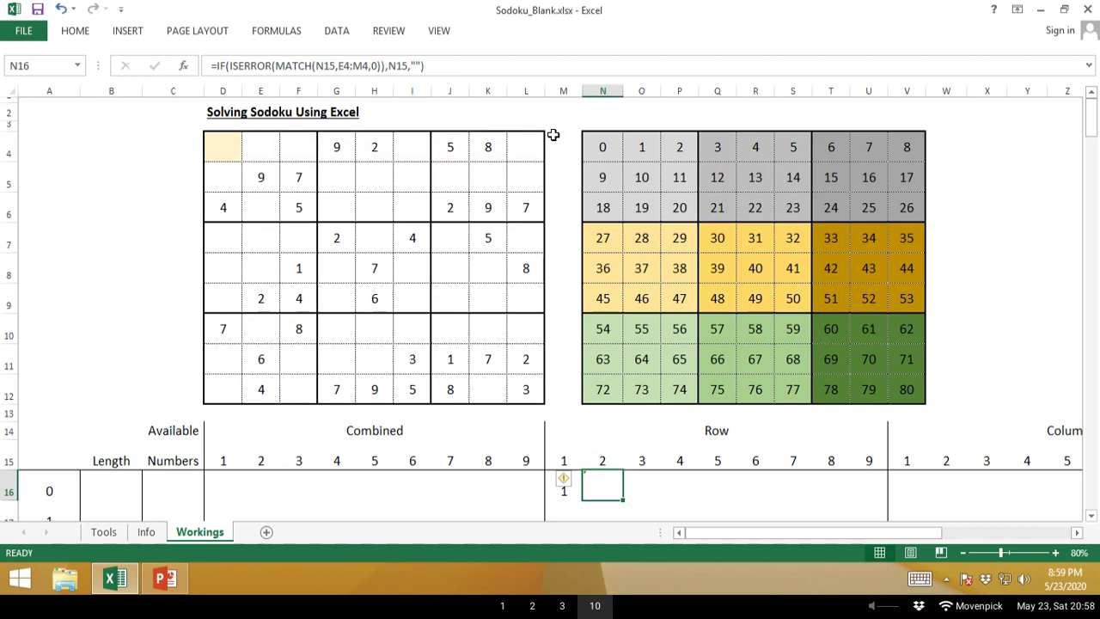
key(ctrl+z)
key(Escape)
key(super+e)
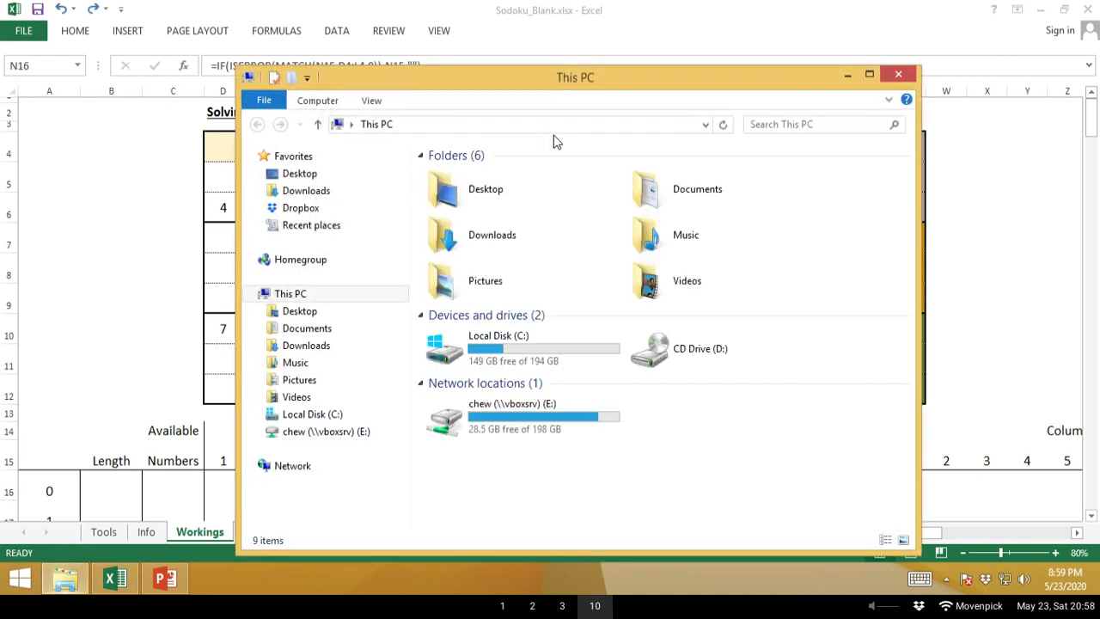
key(alt+F4)
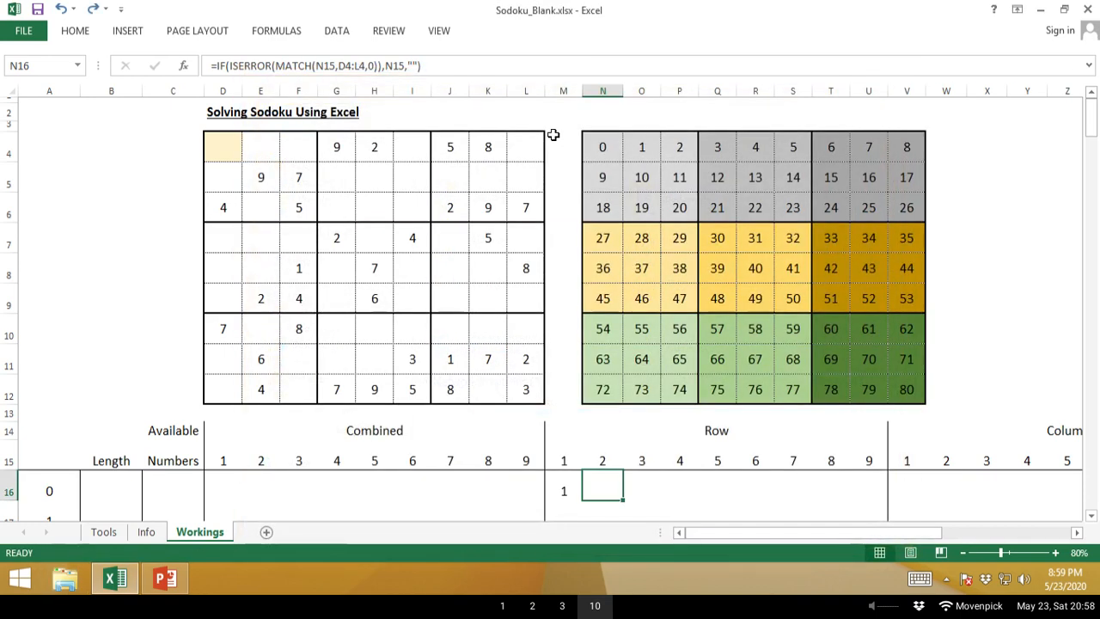
Switch to PowerPoint and add a new slide after slide 3.
key(alt+Tab)
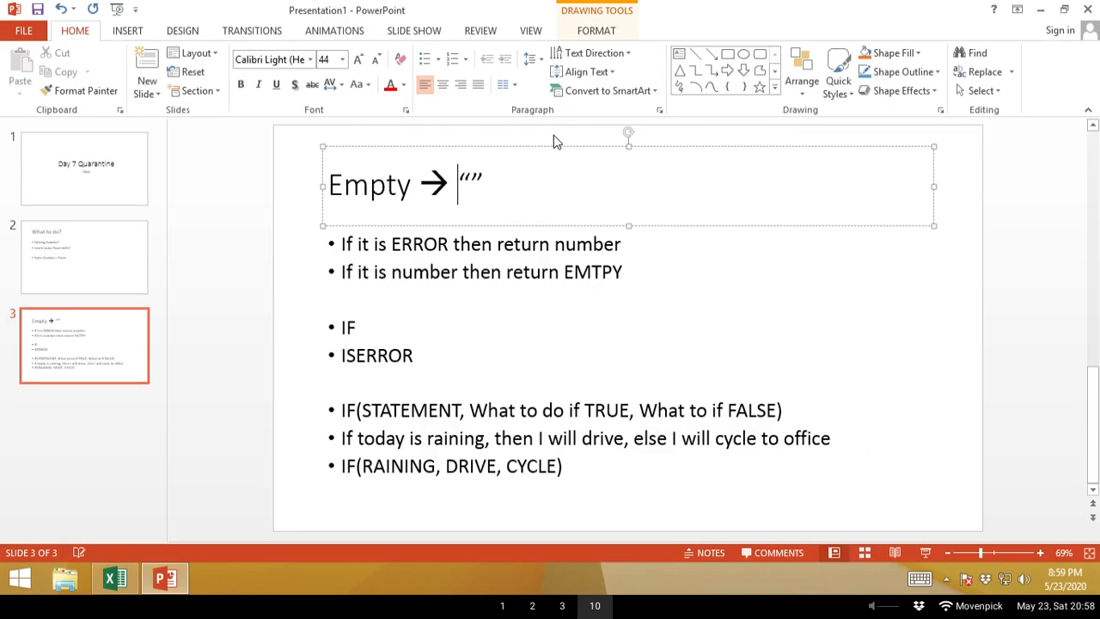
right_click(60, 329)
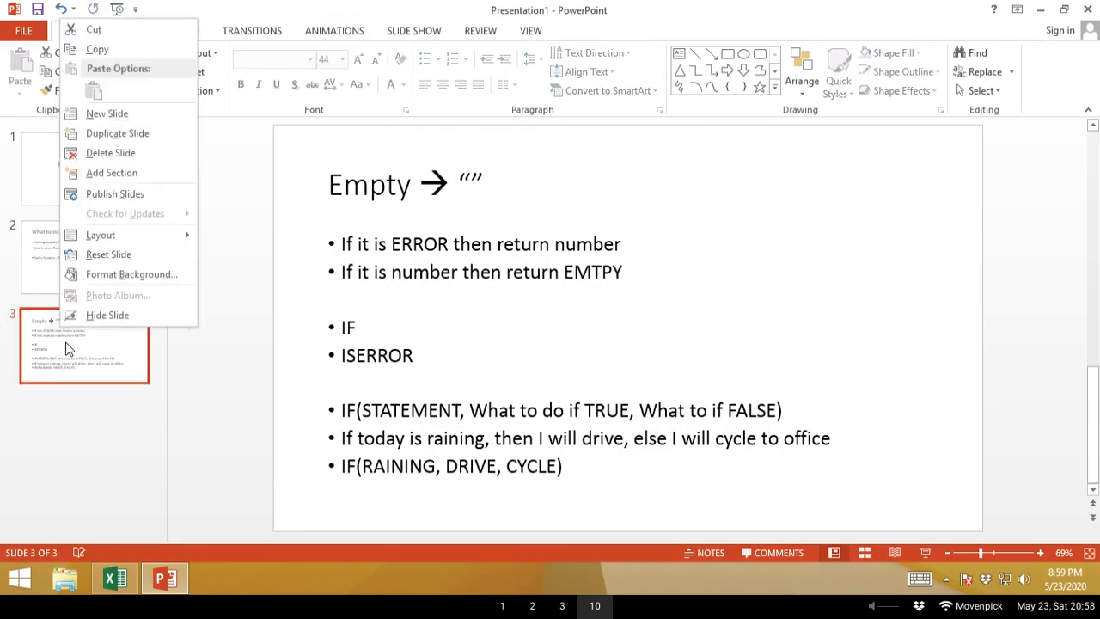
click(121, 112)
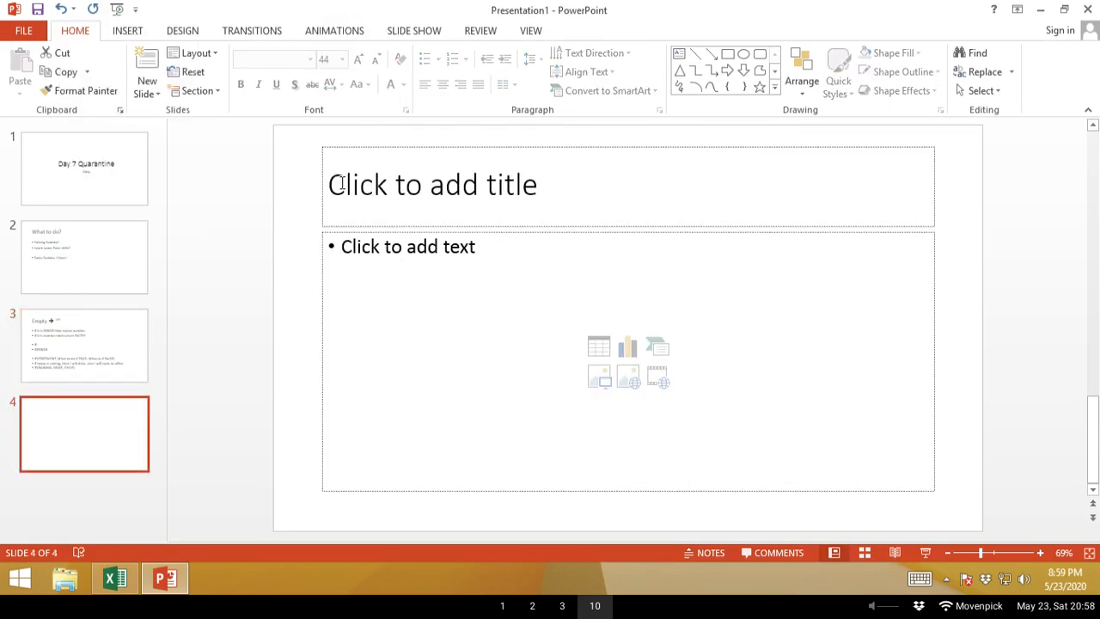
Write the new slide's first bullet as "Lock Formula → $A$1".
click(402, 278)
text(L)
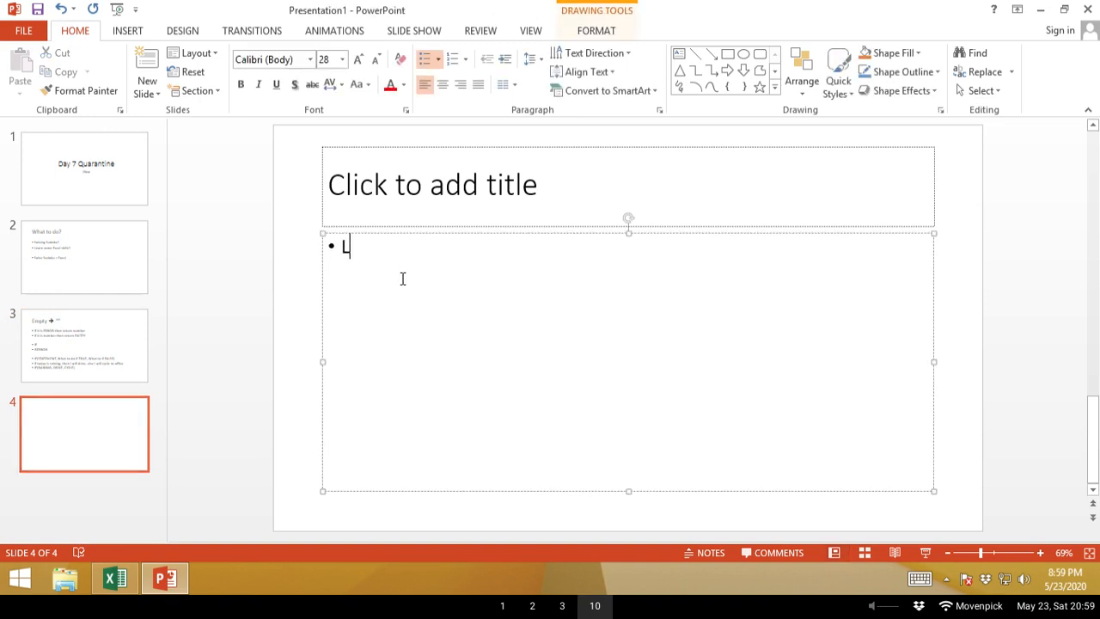
text(ock Form)
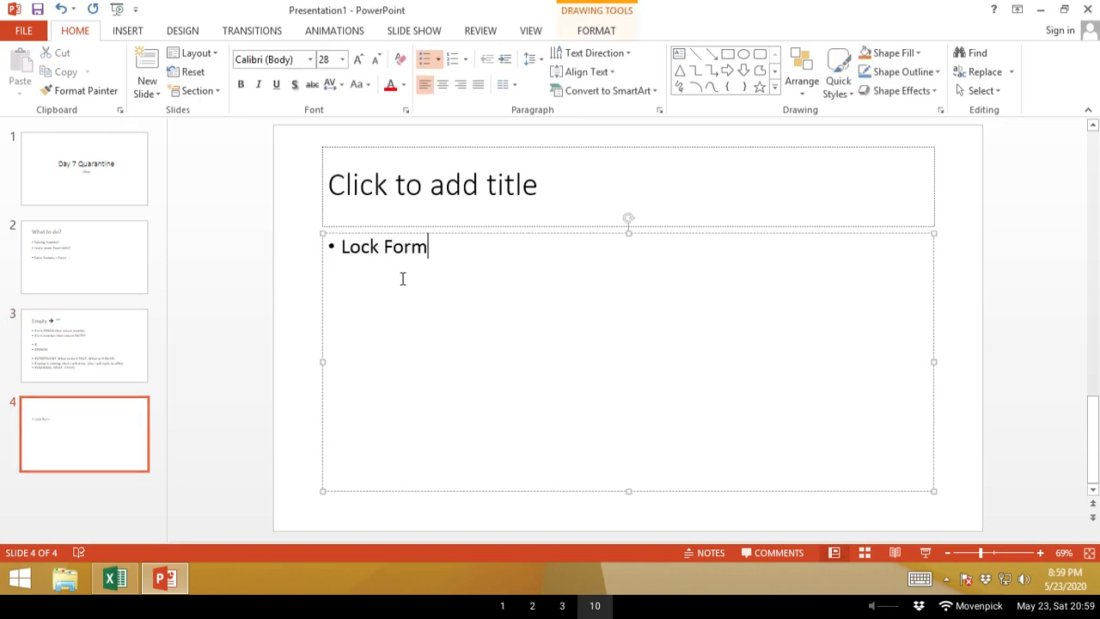
text(ula --> )
text($A$A)
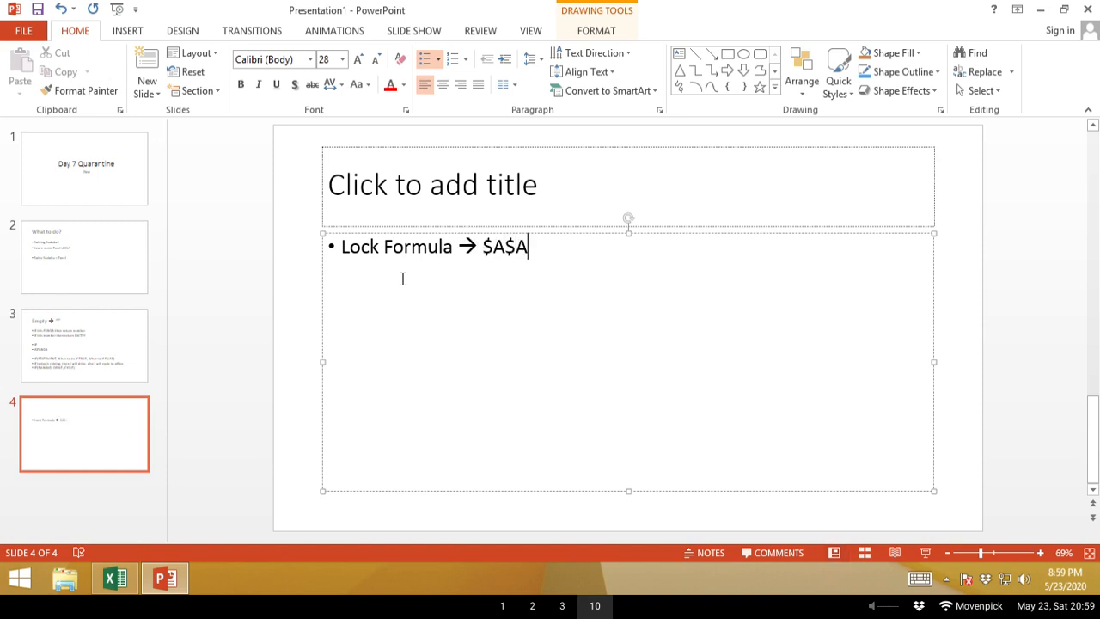
key(BackSpace)
text(!)
key(BackSpace)
text(1)
Extend the Lock Formula bullet with the alternatives "or A$1 or $A1 or A1".
text(or A$1 or $)
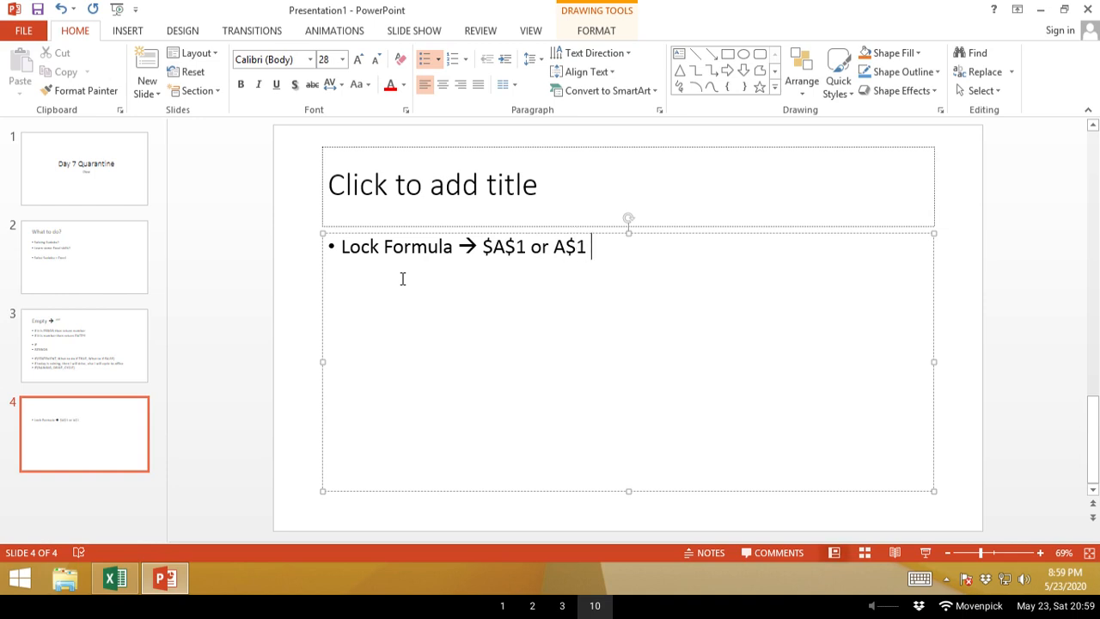
text(A1 or )
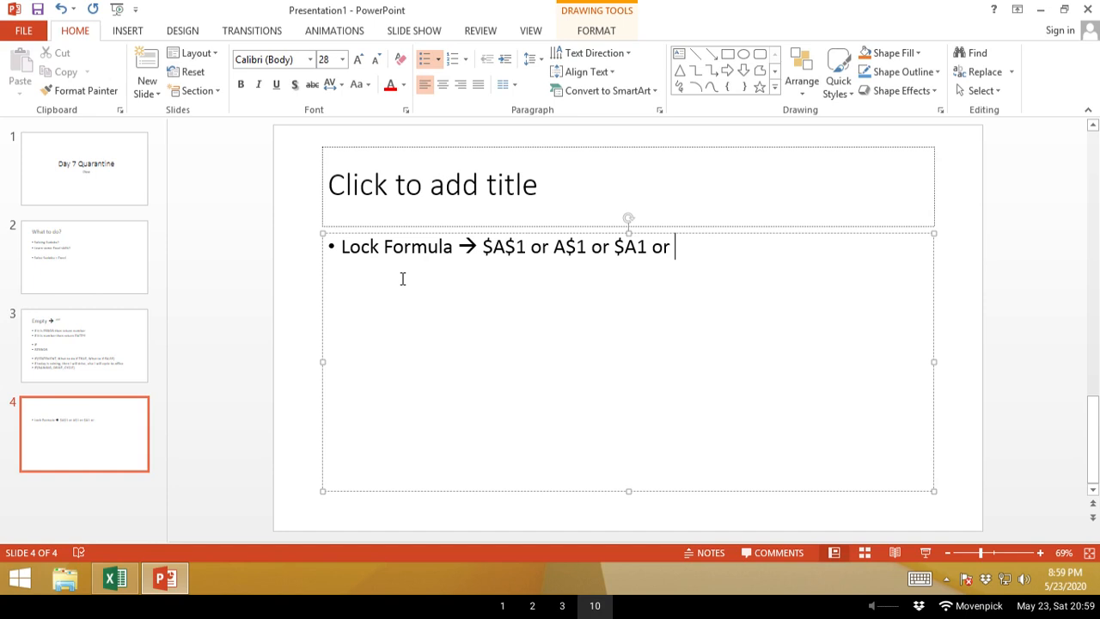
text($A)
key(BackSpace)
key(BackSpace)
key(BackSpace)
text(A!)
key(BackSpace)
text(1)
Add a second bullet reading "Type manually or," beneath the Lock Formula line.
key(Left)
key(Down)
text(Type mah)
text(ual)
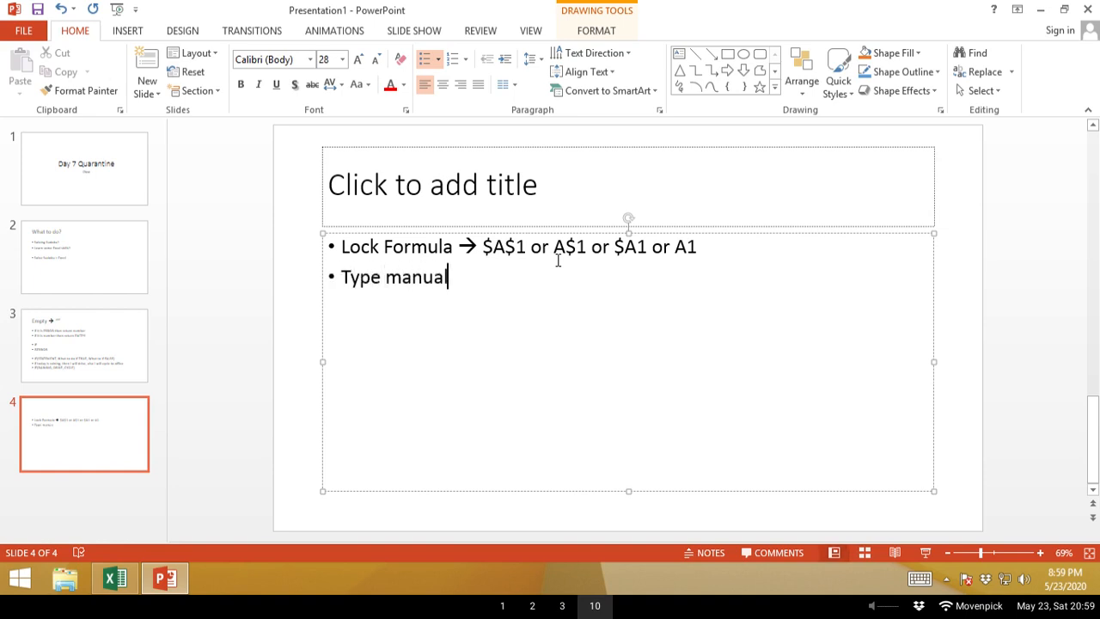
text(ly or,)
Add a third bullet reading "<F4>" and finish editing the slide text.
key(Return)
text(F4)
key(Left)
key(Left)
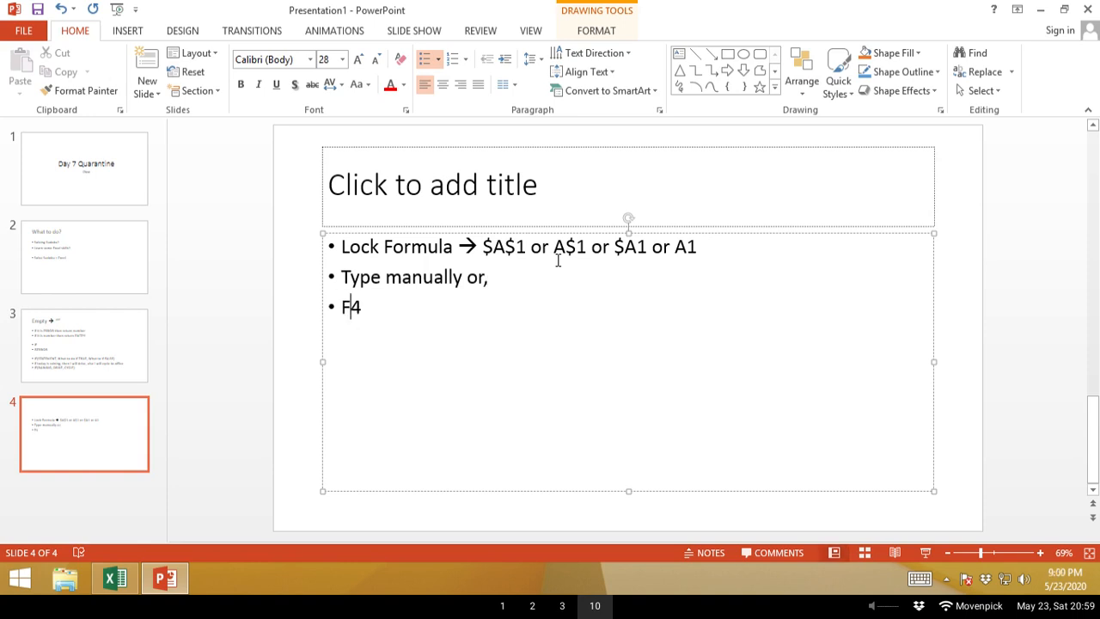
text(<)
key(Right)
key(Right)
text(>)
key(Escape)
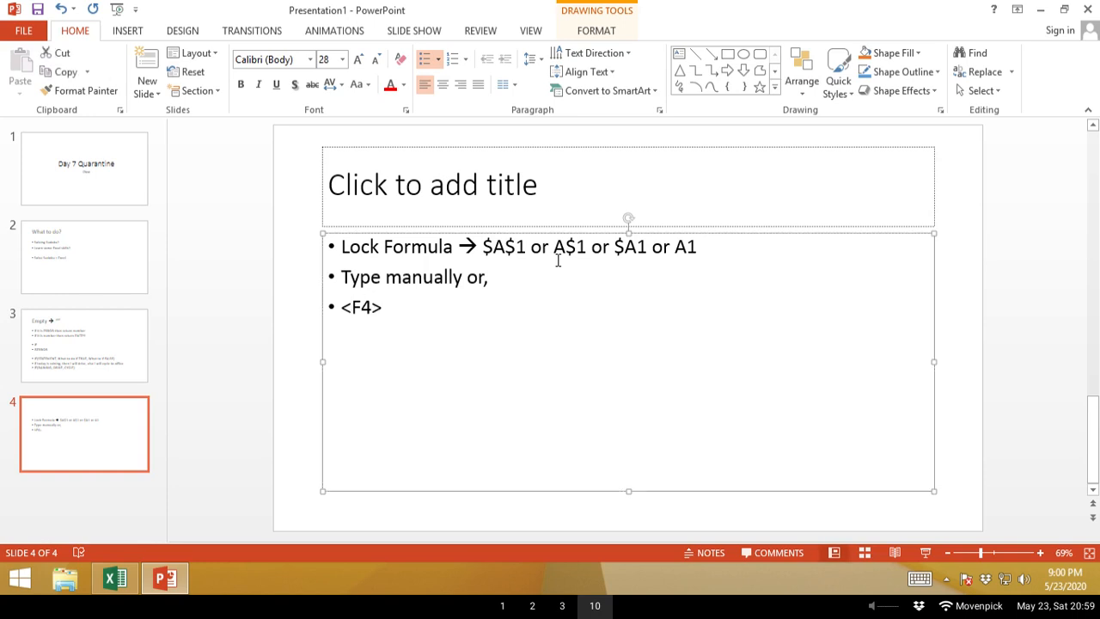
Switch to Excel and start a replacement formula in M16 with =IF(.
key(alt+Tab)
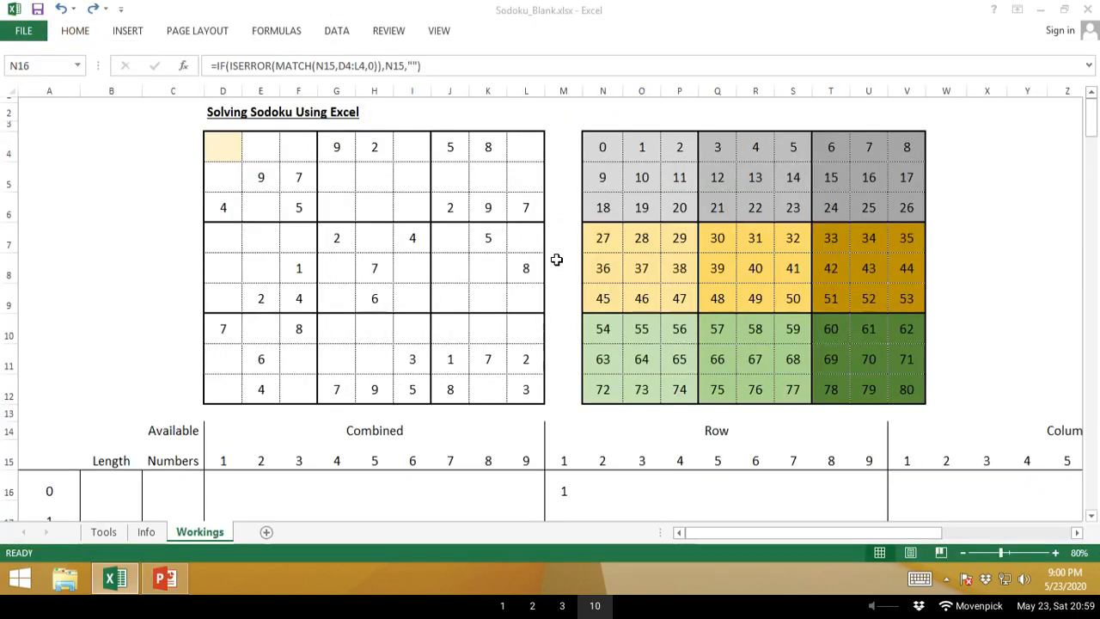
key(alt+Tab)
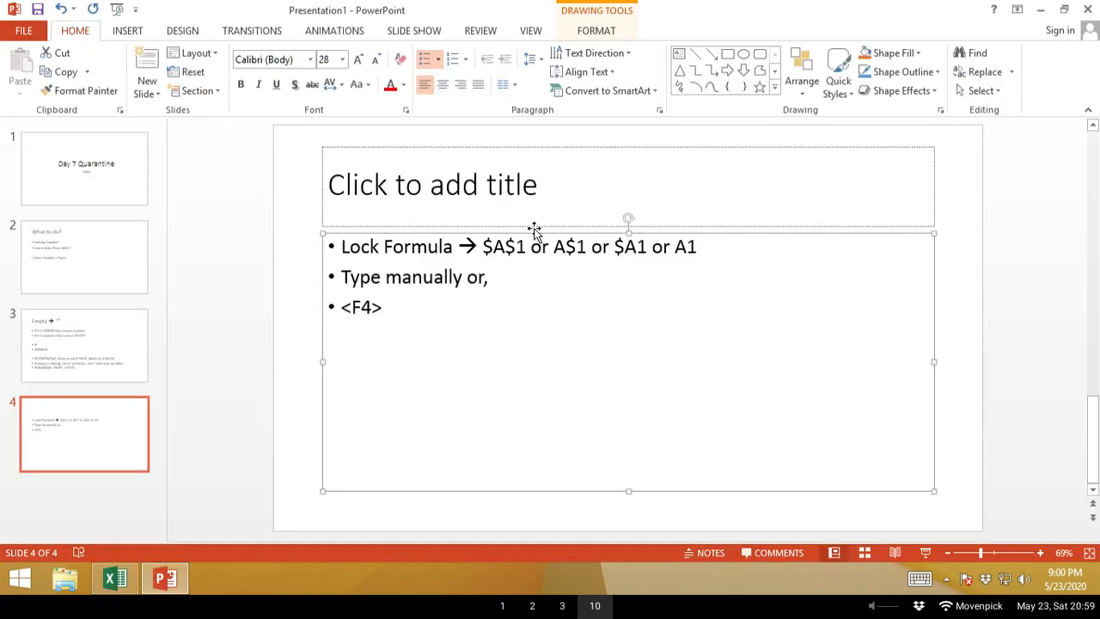
key(alt+Tab)
key(Left)
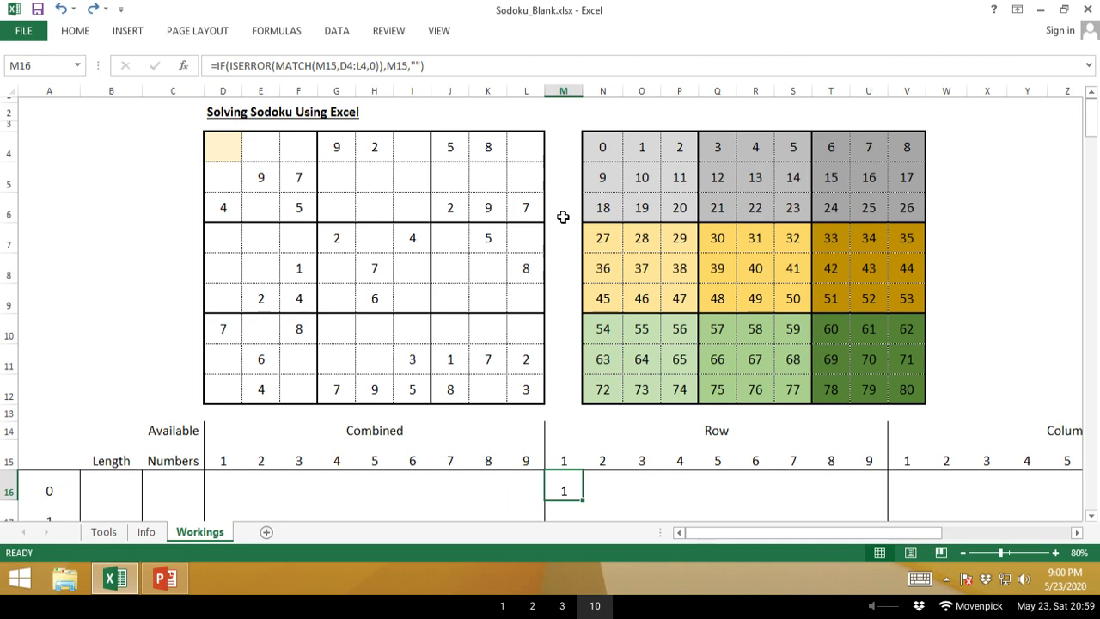
text(=)
key(Escape)
text(=)
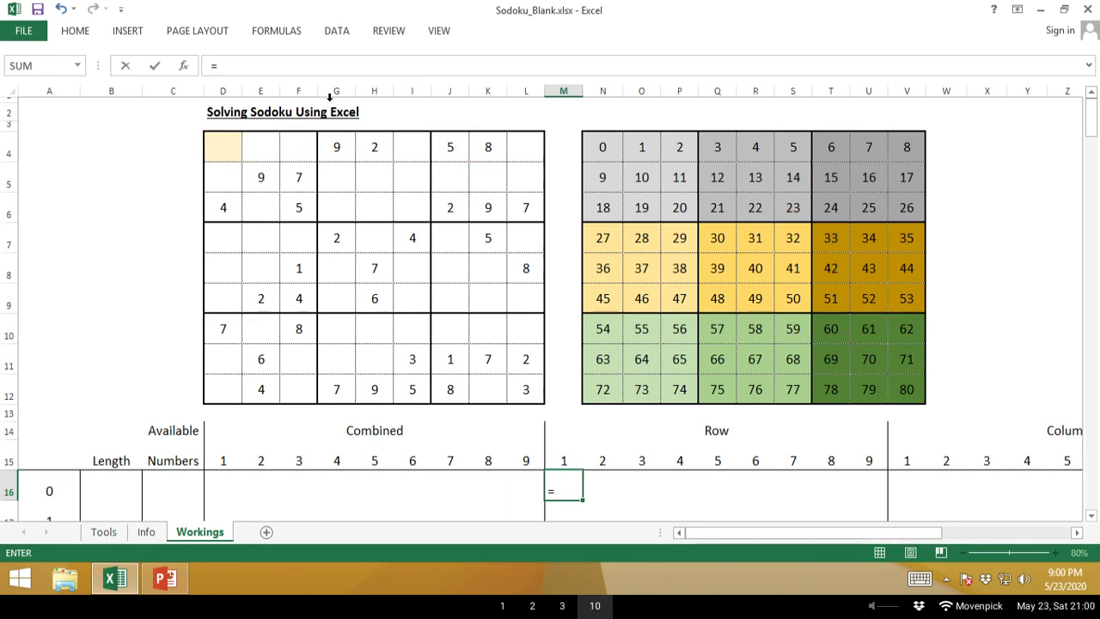
text(IF()
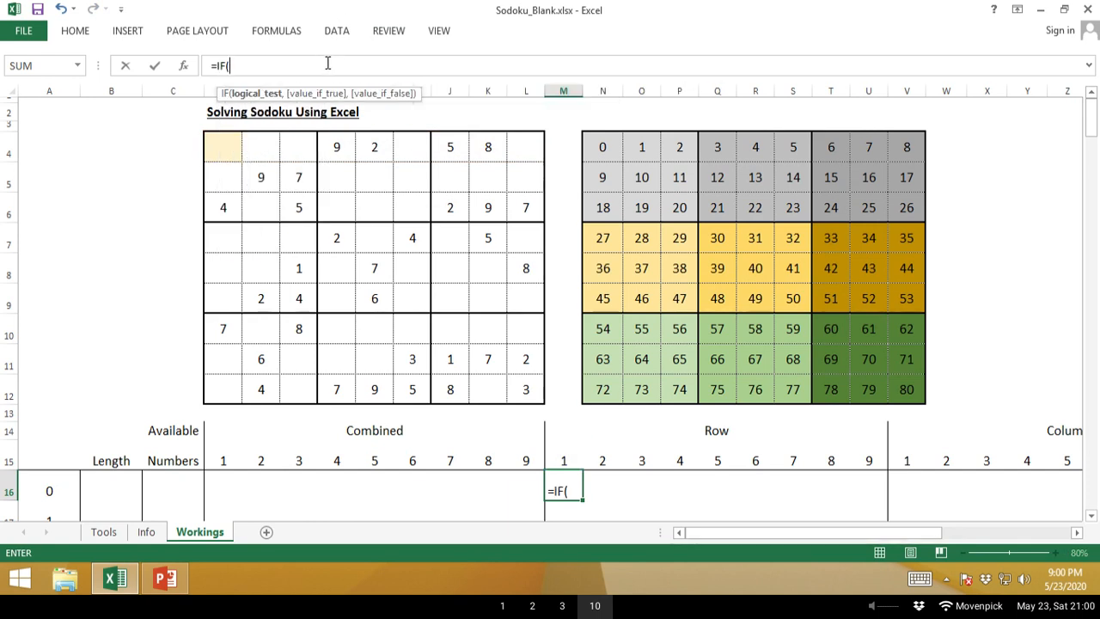
Nest the ISERROR and MATCH functions inside the IF's logical test in M16.
text(isero)
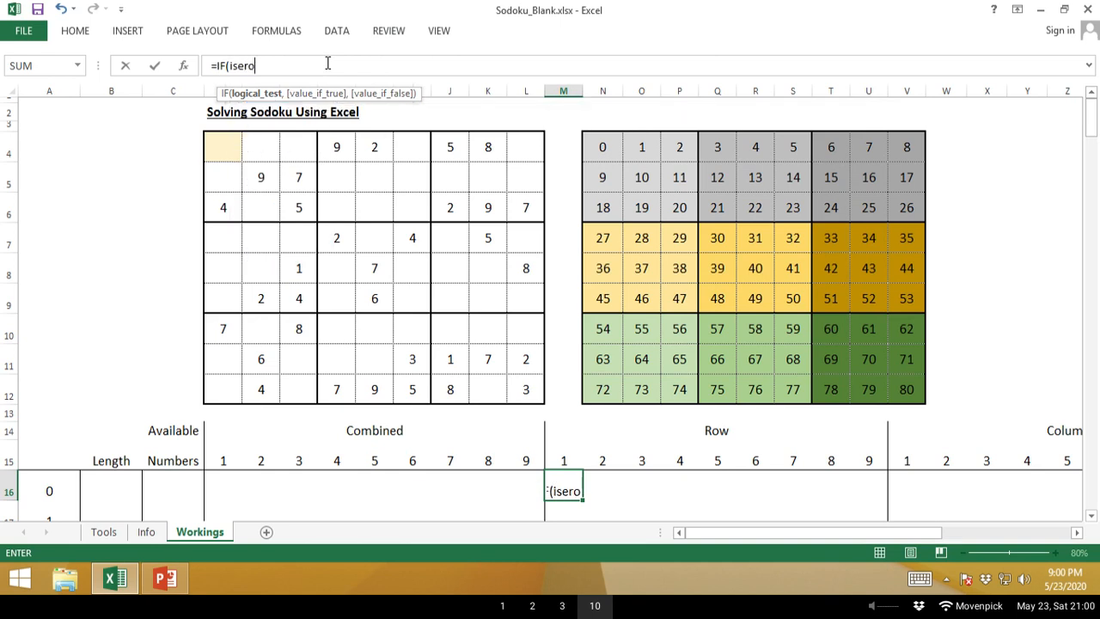
key(BackSpace)
text(ro)
key(Tab)
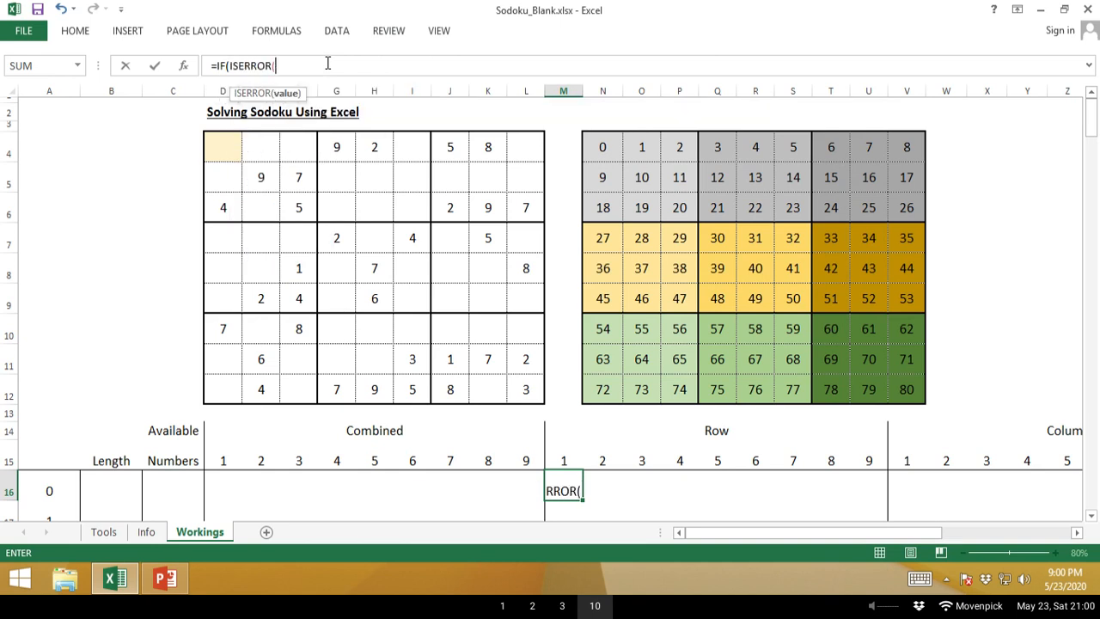
text(matc)
key(Tab)
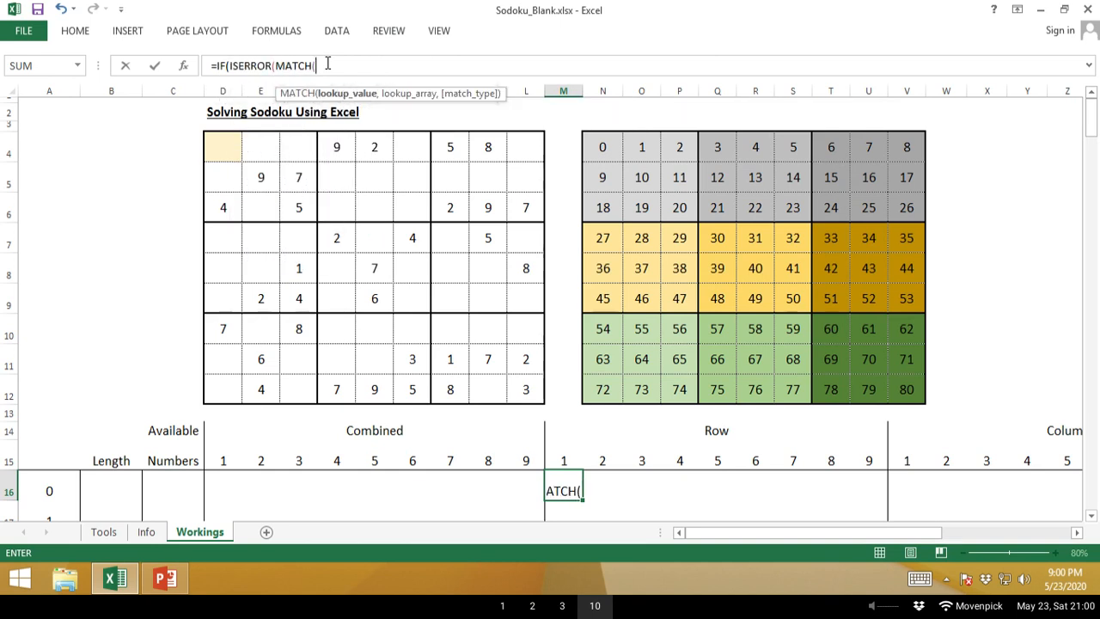
Set MATCH's lookup value to M$15, locking only the row.
key(Up)
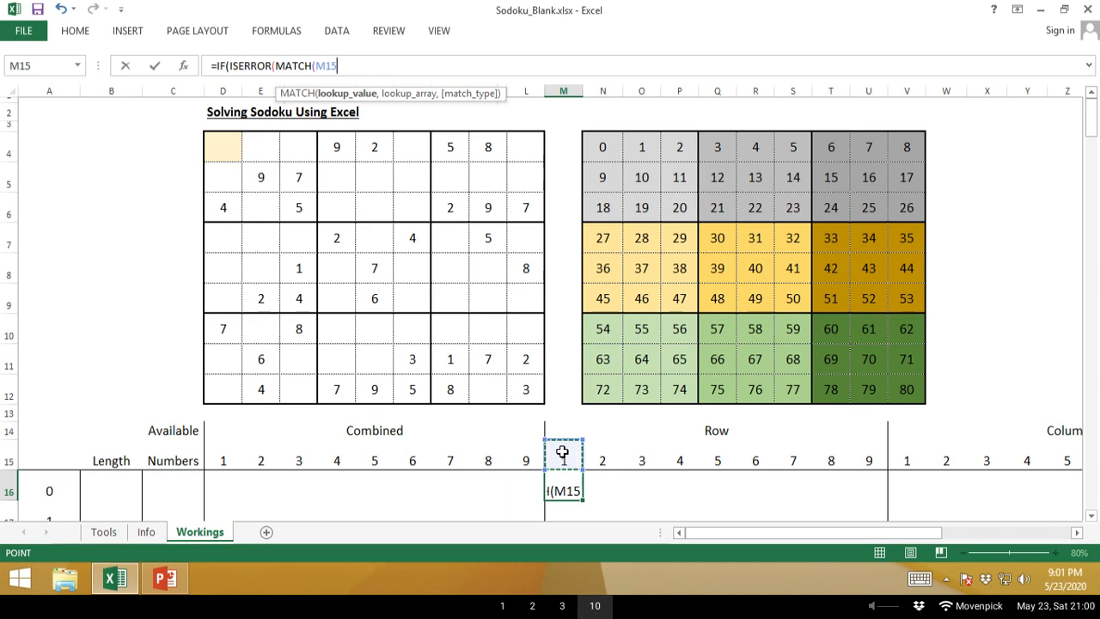
click(344, 67)
text($)
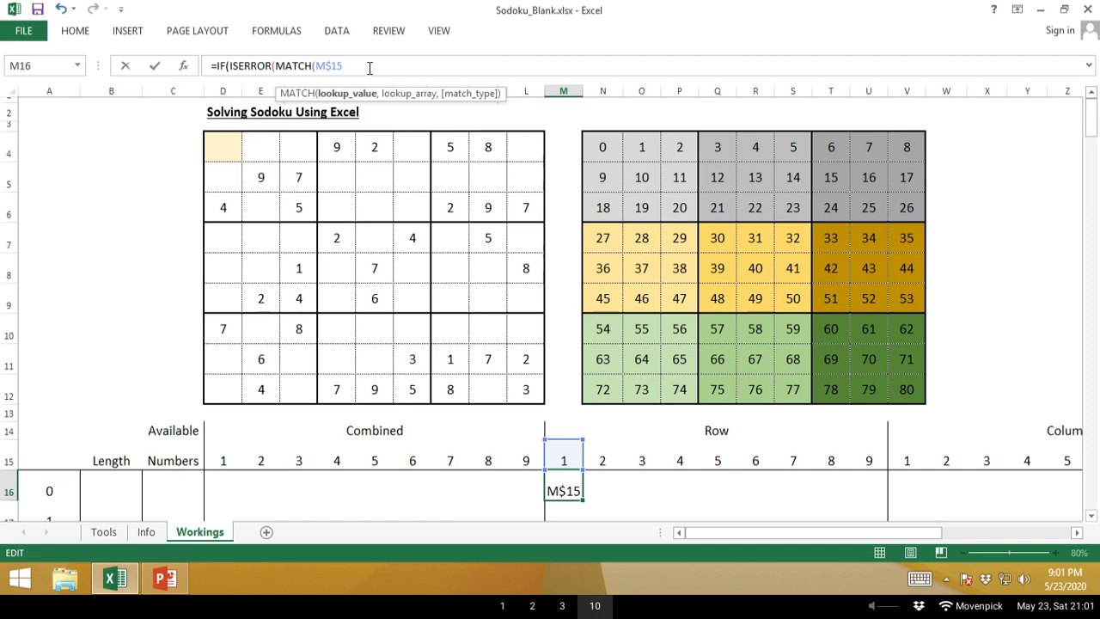
text(,)
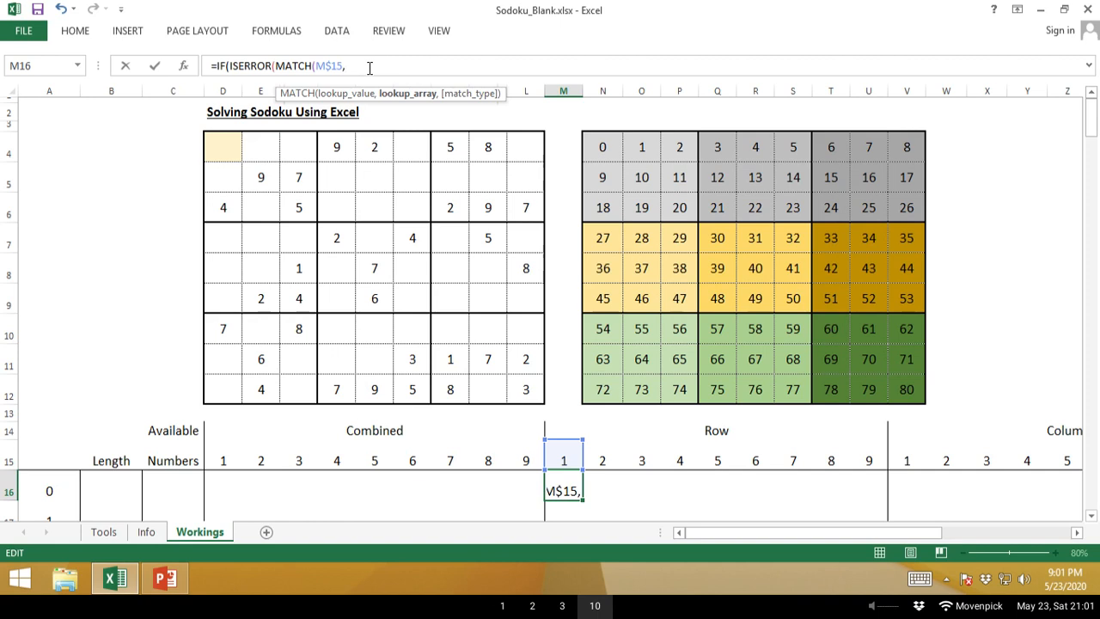
Set MATCH's lookup array to D4:L4, cycle through its reference locking options, and lock it as $D$4:$L$4.
drag(235, 144, 524, 140)
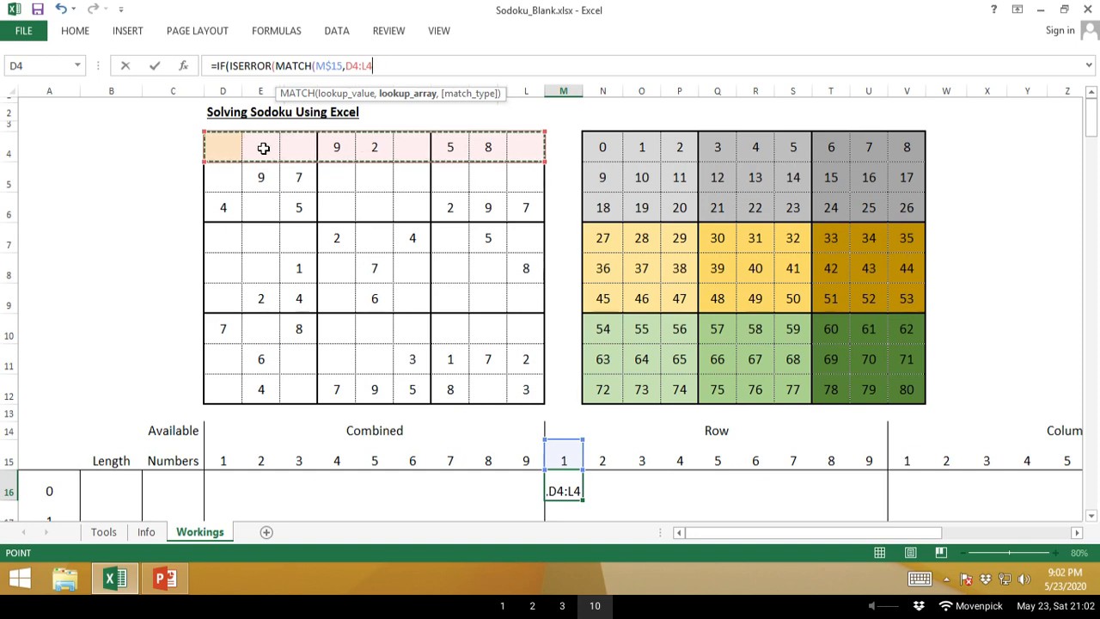
key(F4)
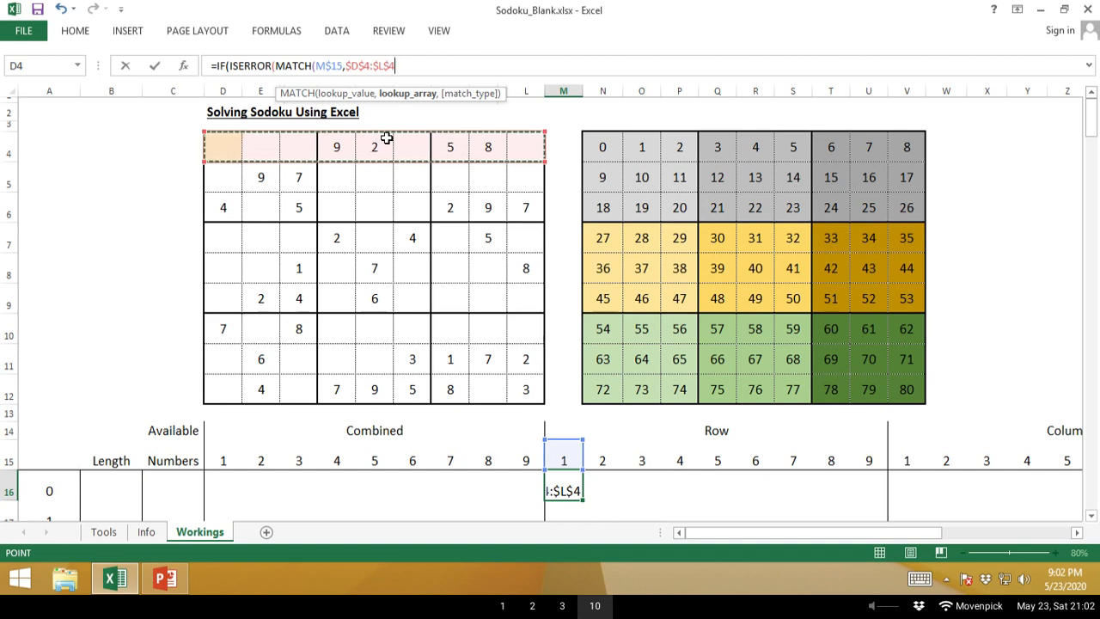
key(F4)
key(F4)
key(F4)
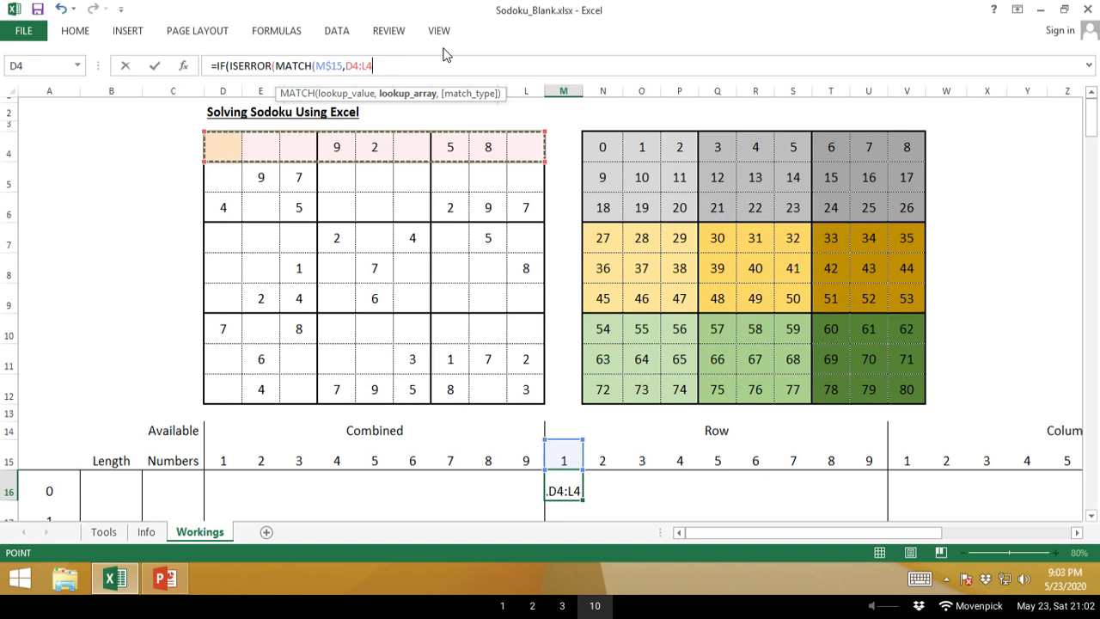
key(F4)
key(F4)
key(F4)
key(F4)
key(F4)
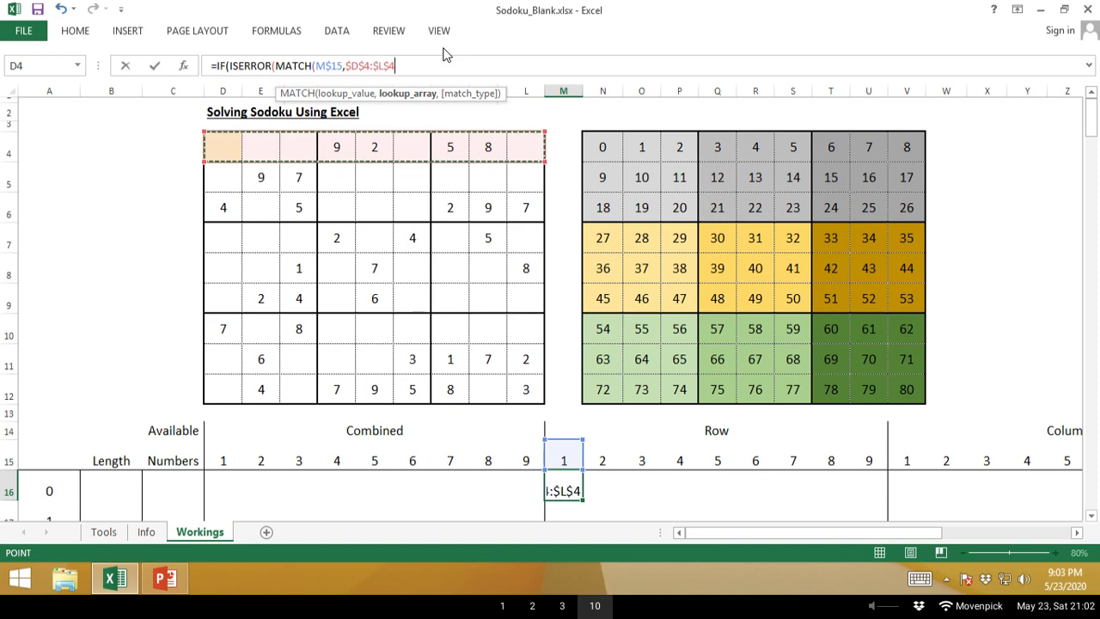
Set the match type to 0 and close the MATCH and ISERROR functions.
text(,)
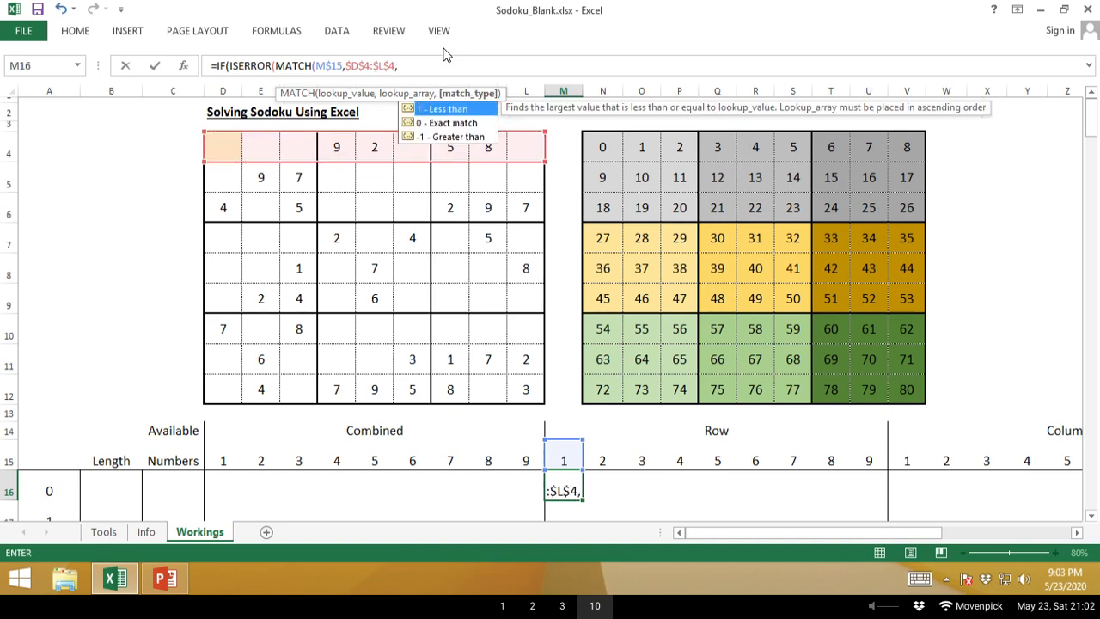
text(0))
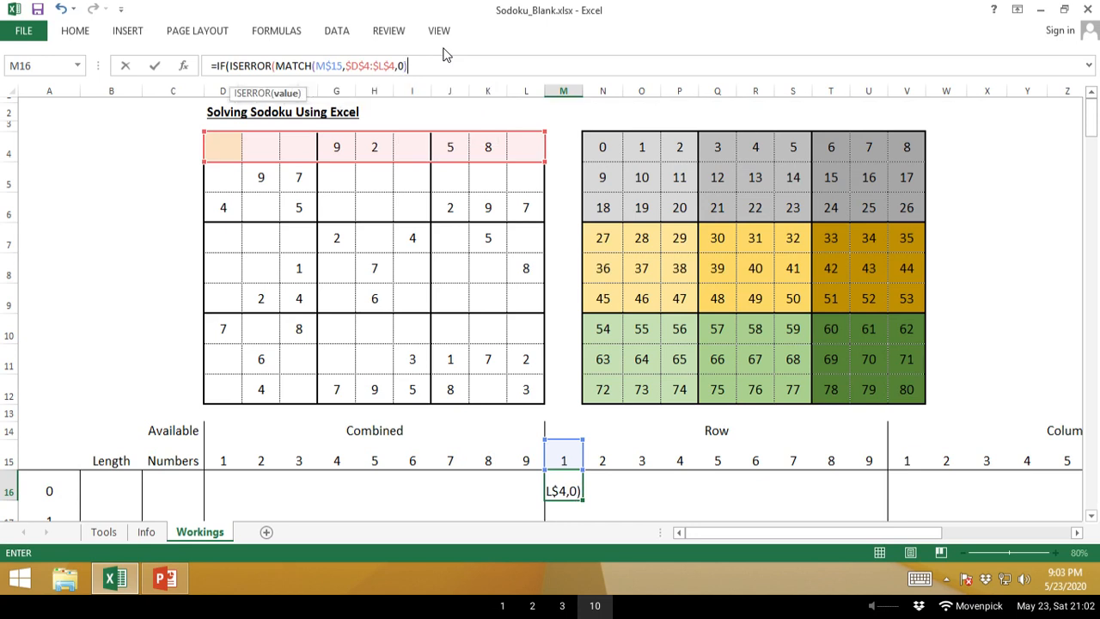
text())
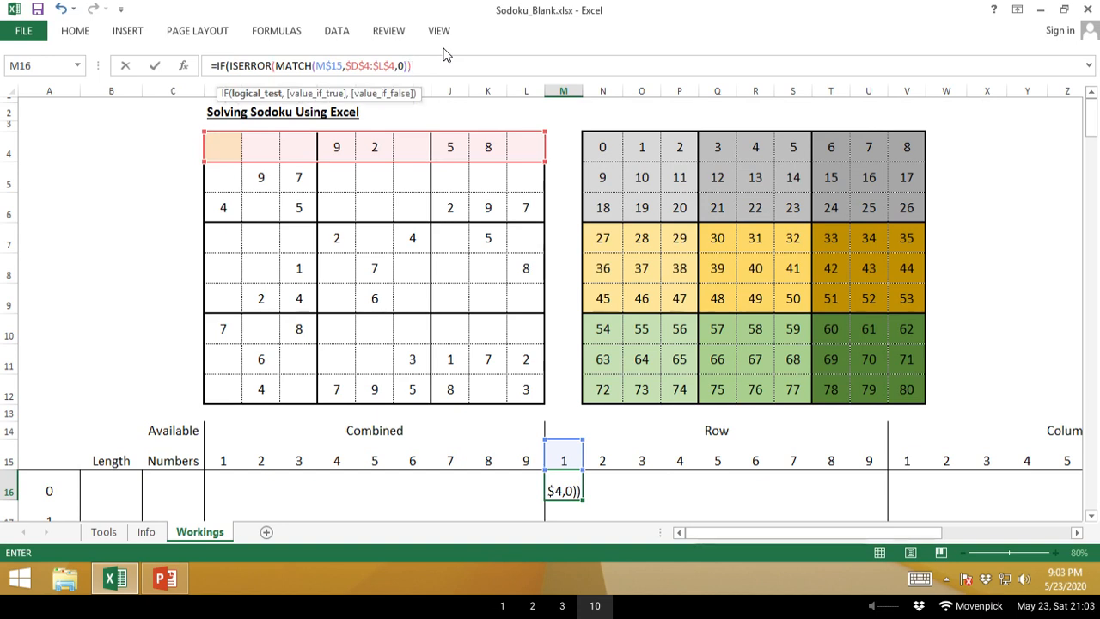
Set the IF's value if true in M16 to M$15, locking only the row.
text(,)
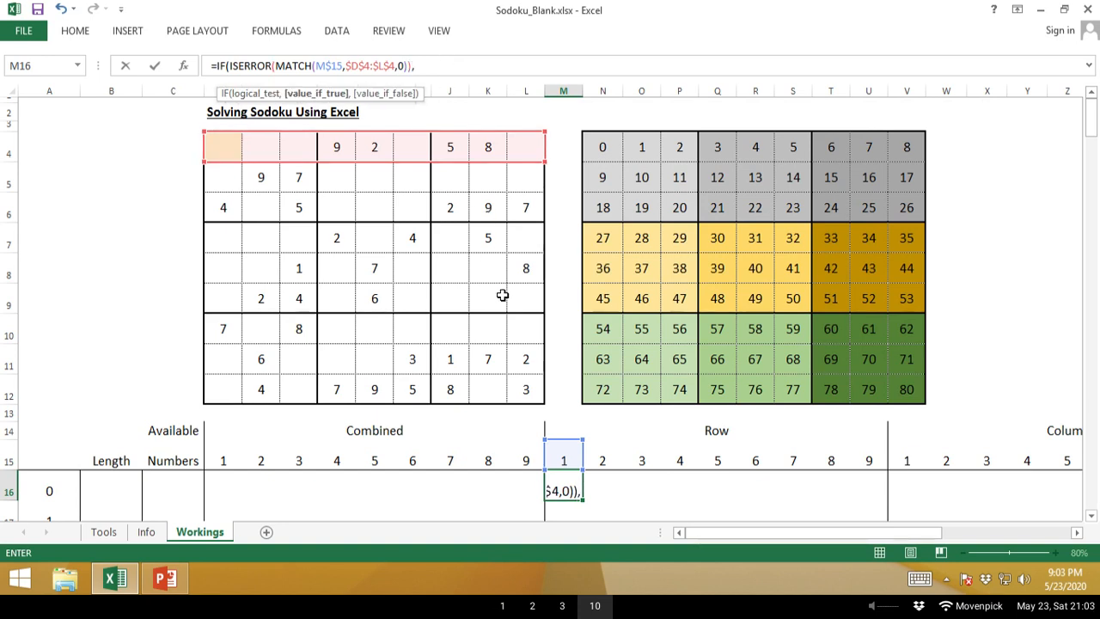
click(566, 445)
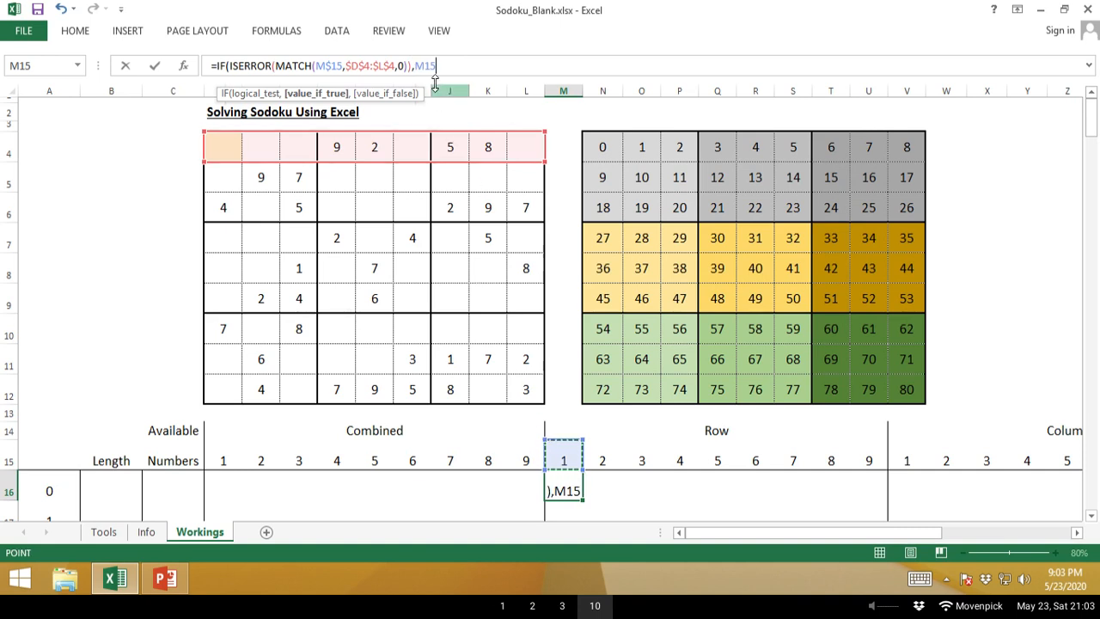
key(F4)
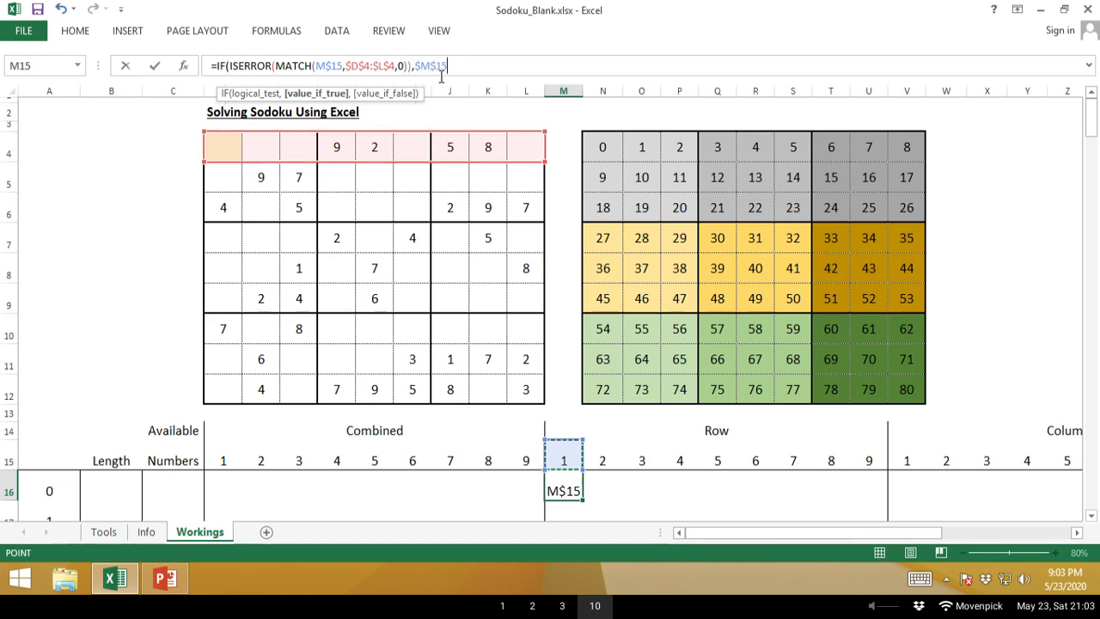
key(F4)
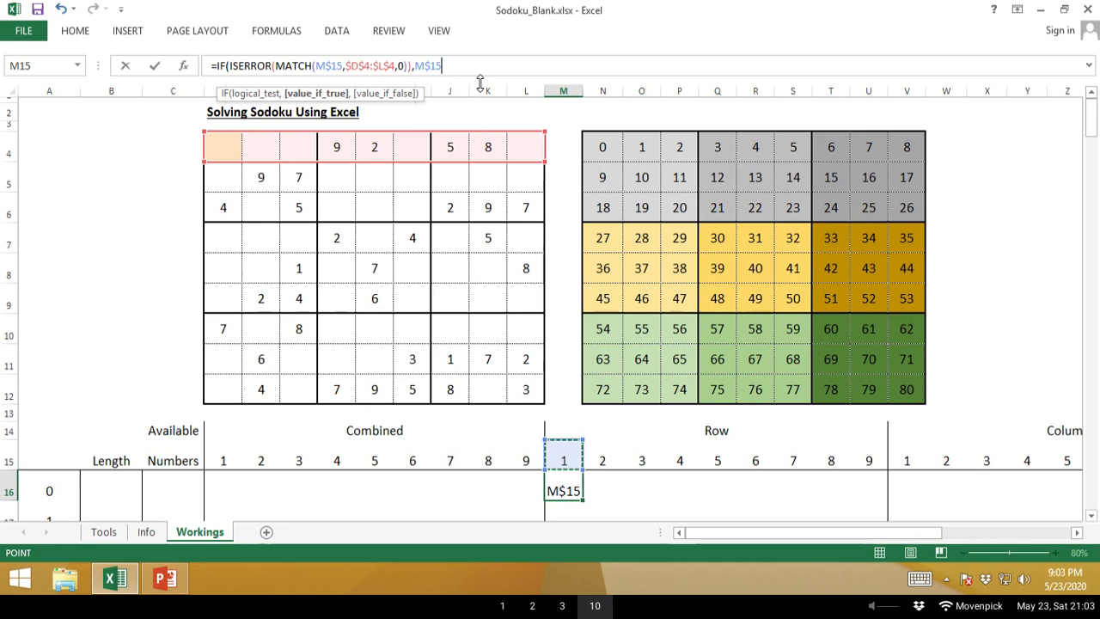
Set the IF's value if false to an empty string "", close the function and enter the formula in M16.
text(,)
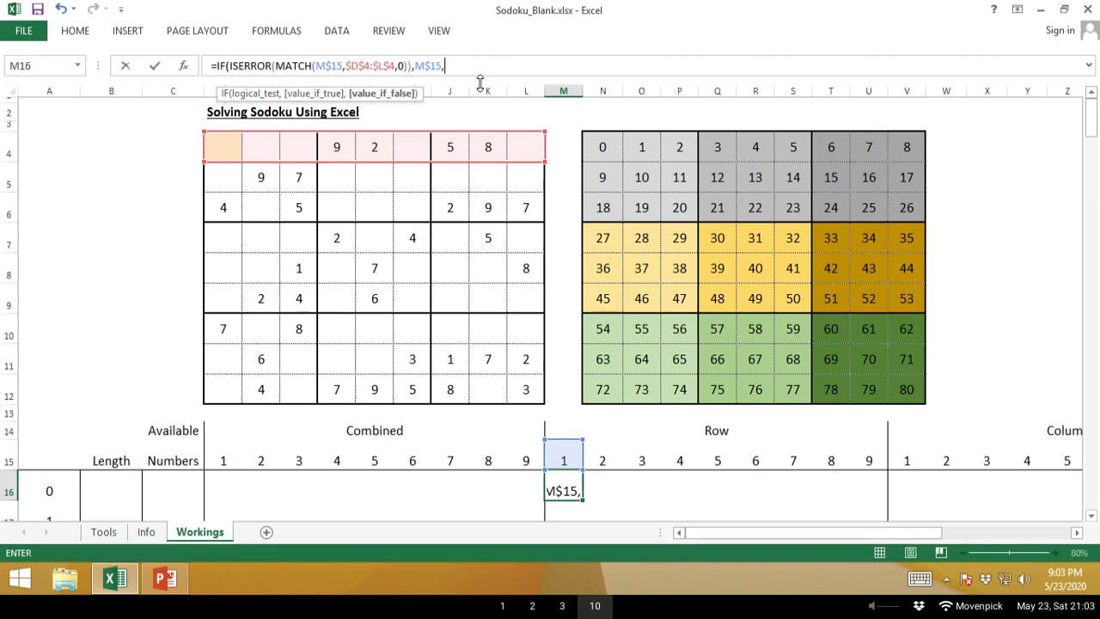
text(""))
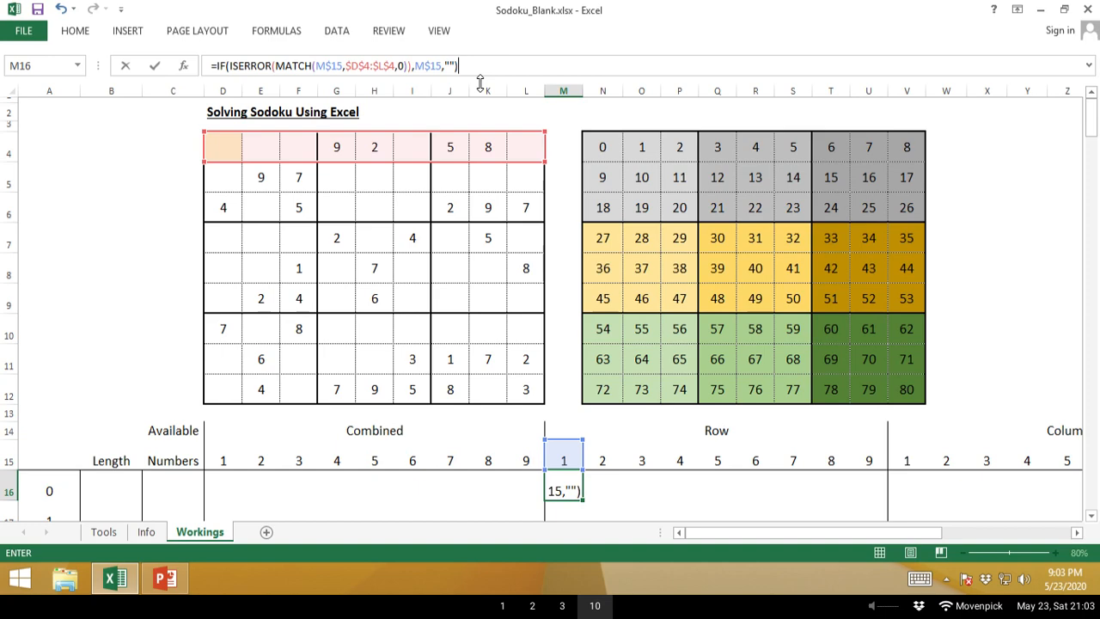
key(Return)
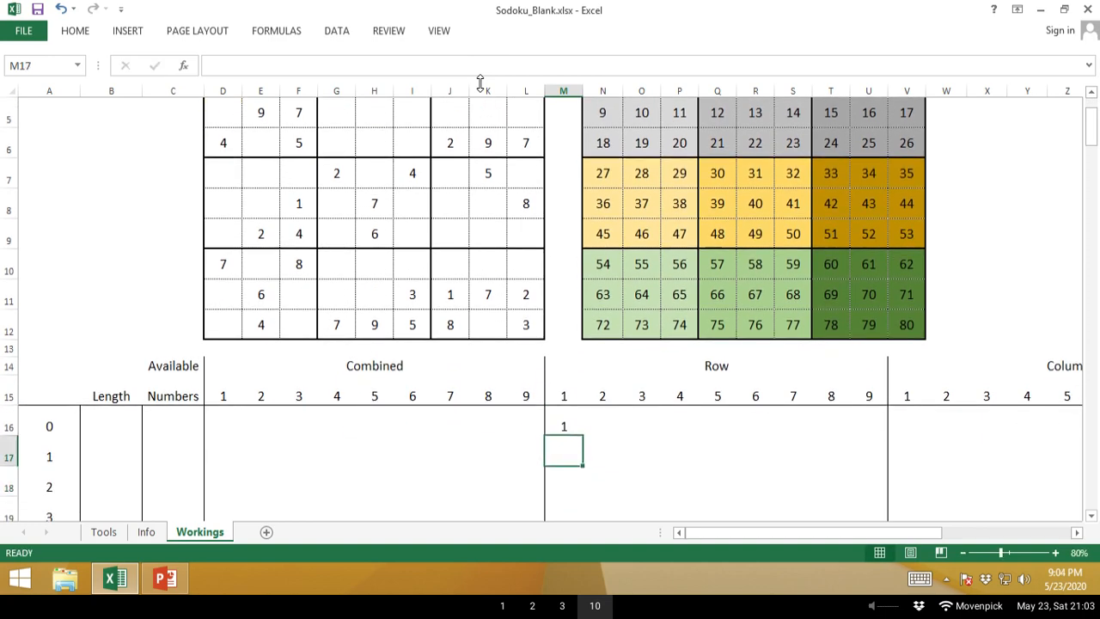
key(Up)
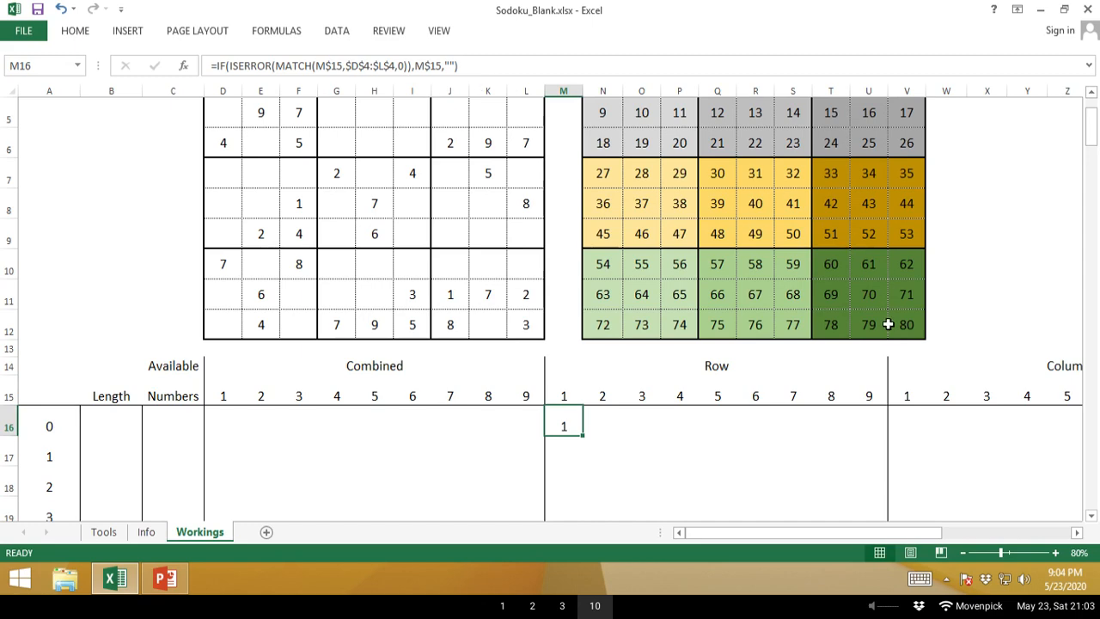
Copy M16's formula across to N16 and check which ranges the copied references point to.
click(963, 552)
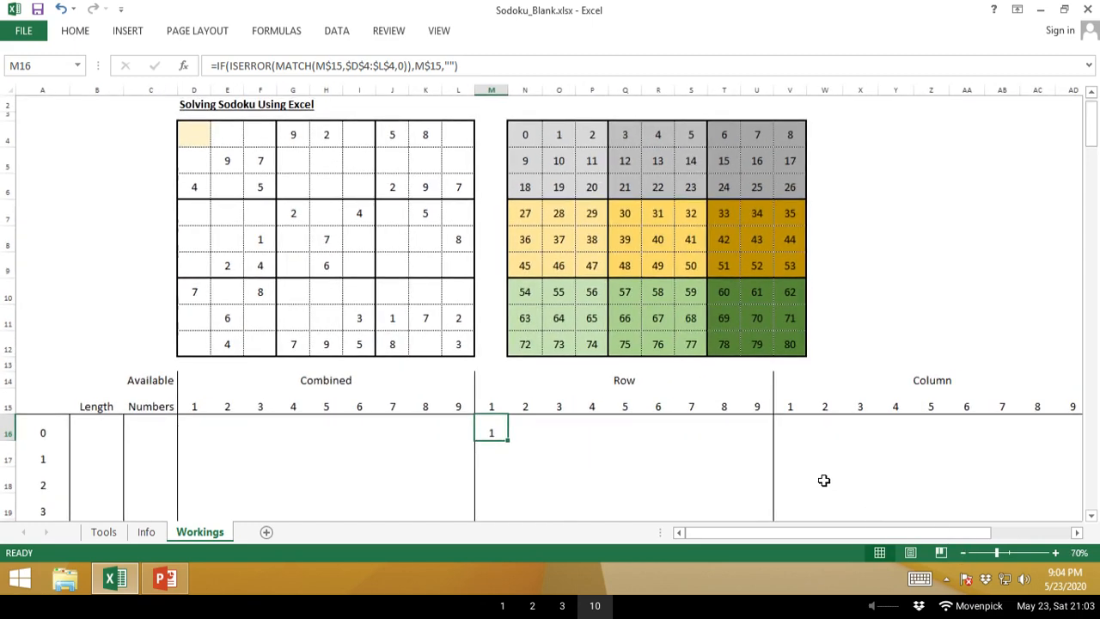
key(ctrl+c)
key(Right)
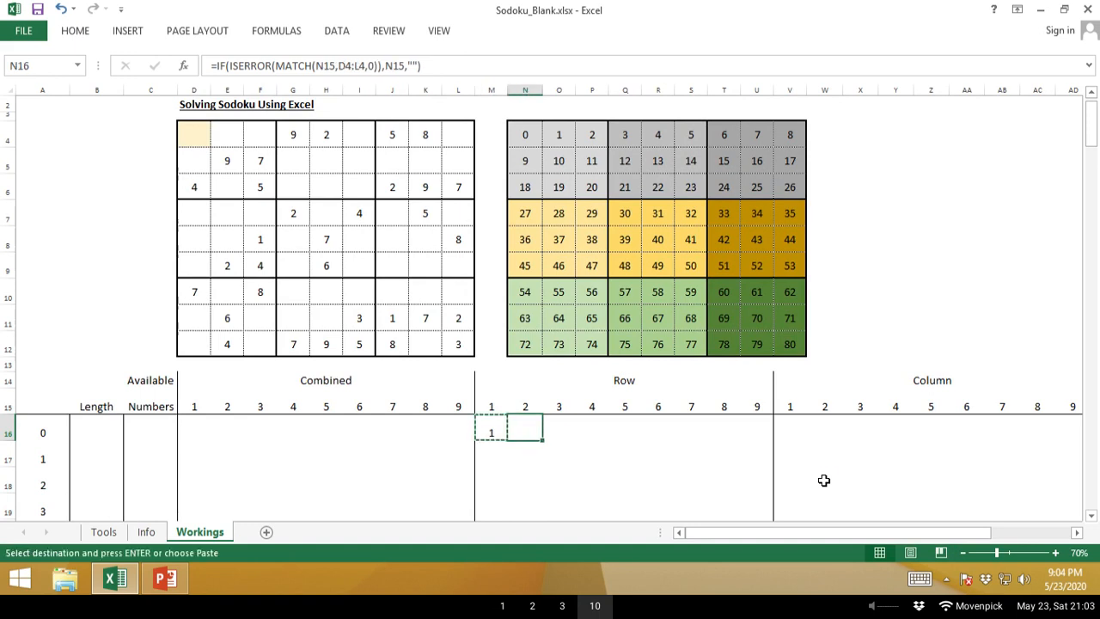
key(ctrl+v)
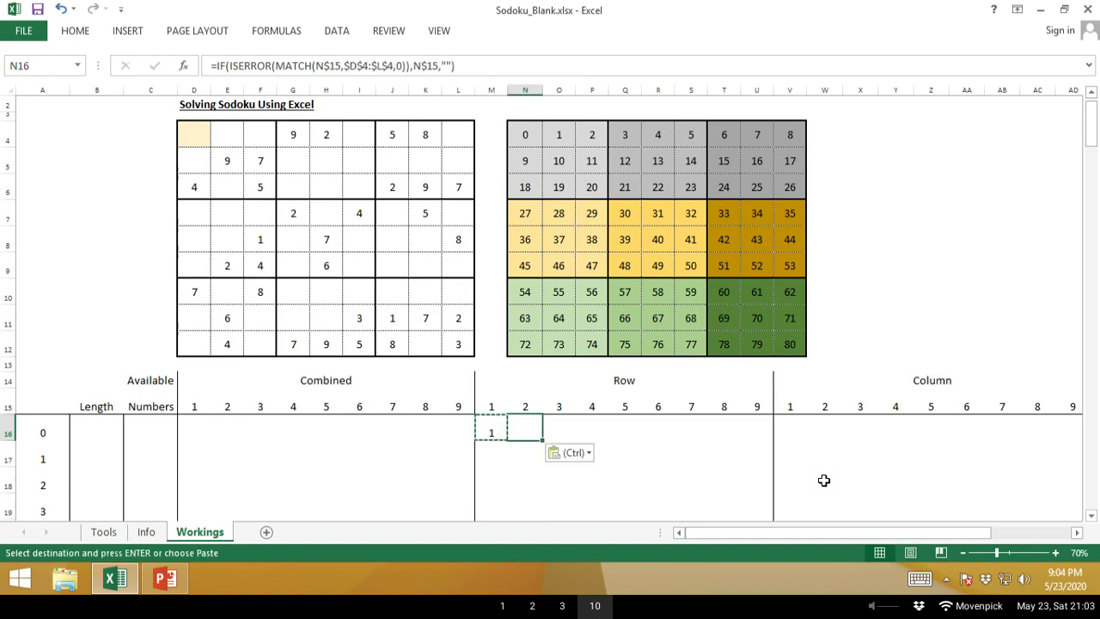
key(F2)
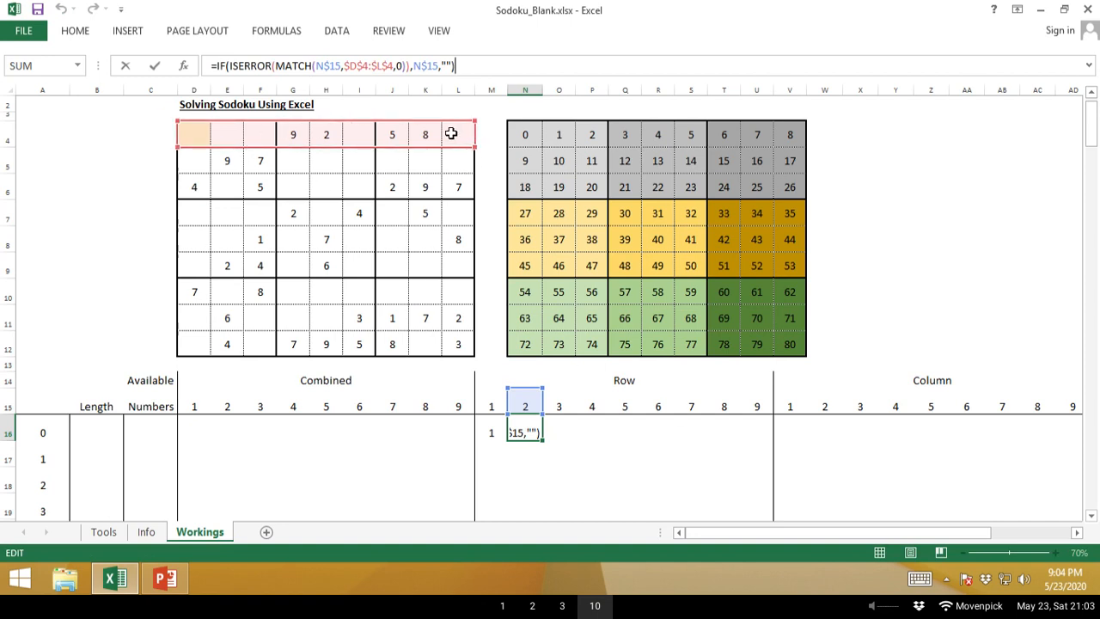
key(Escape)
Copy M16's formula down to M17 and check which ranges the copied references point to.
key(Left)
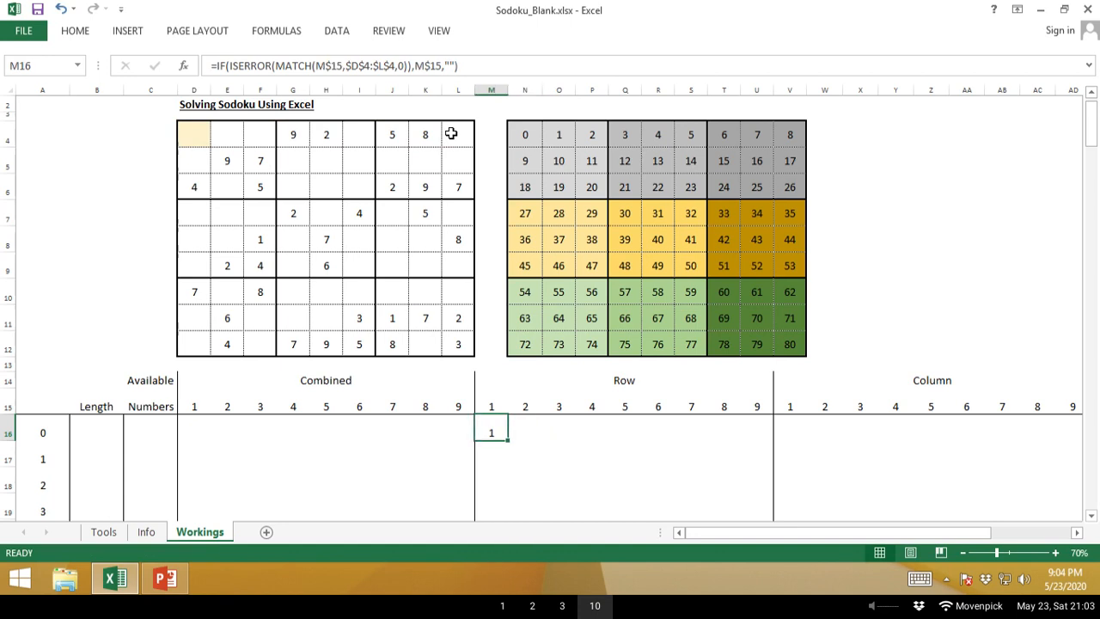
key(ctrl+c)
key(Down)
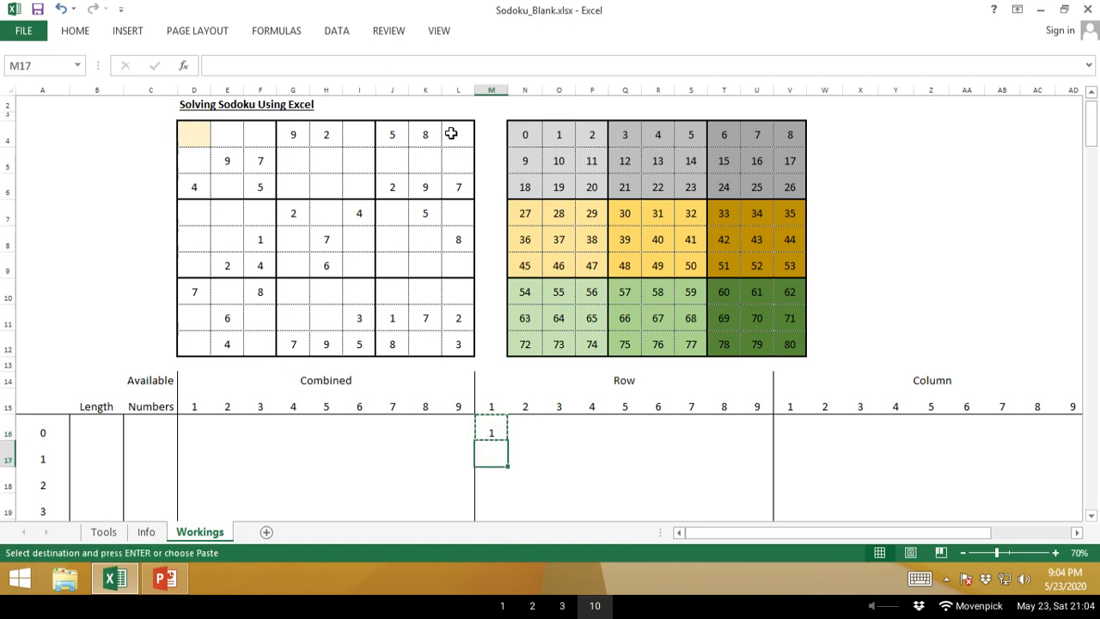
key(ctrl+v)
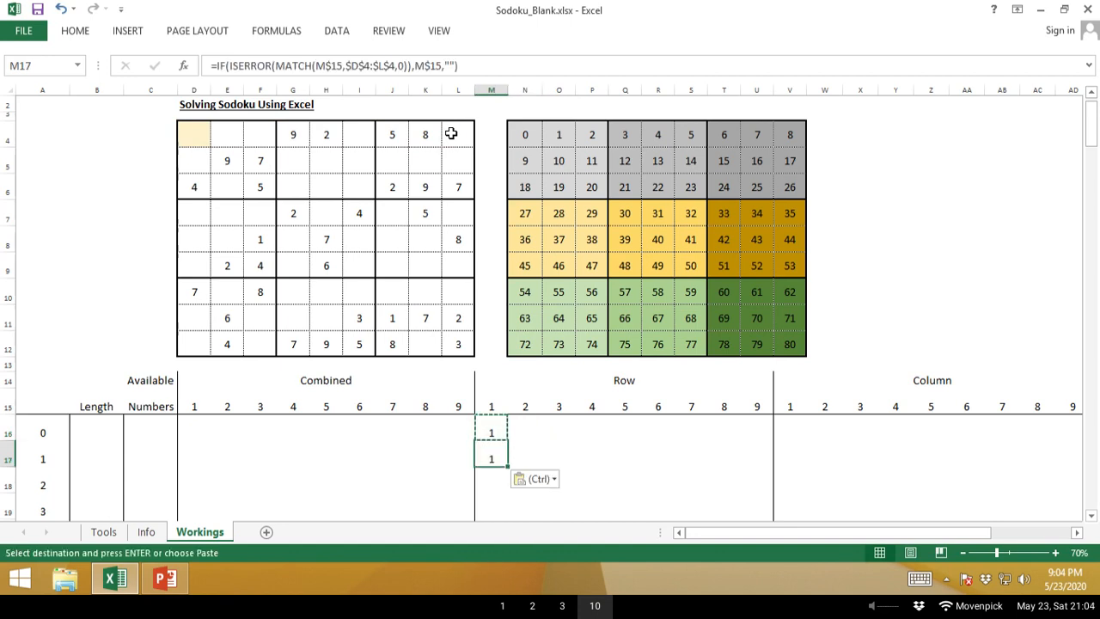
key(F2)
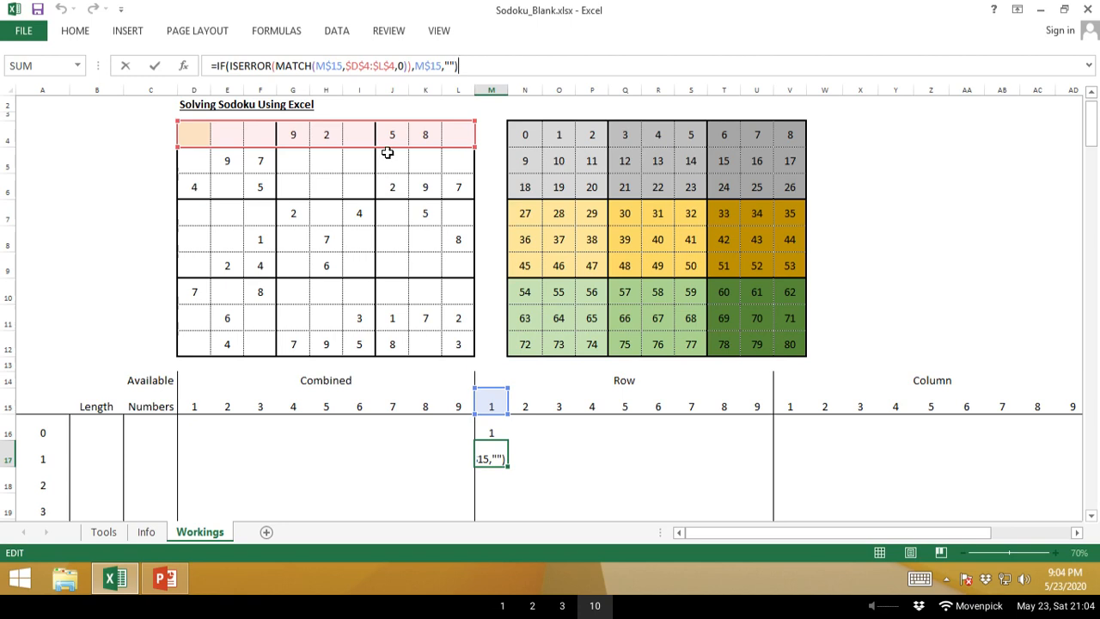
key(ctrl+Return)
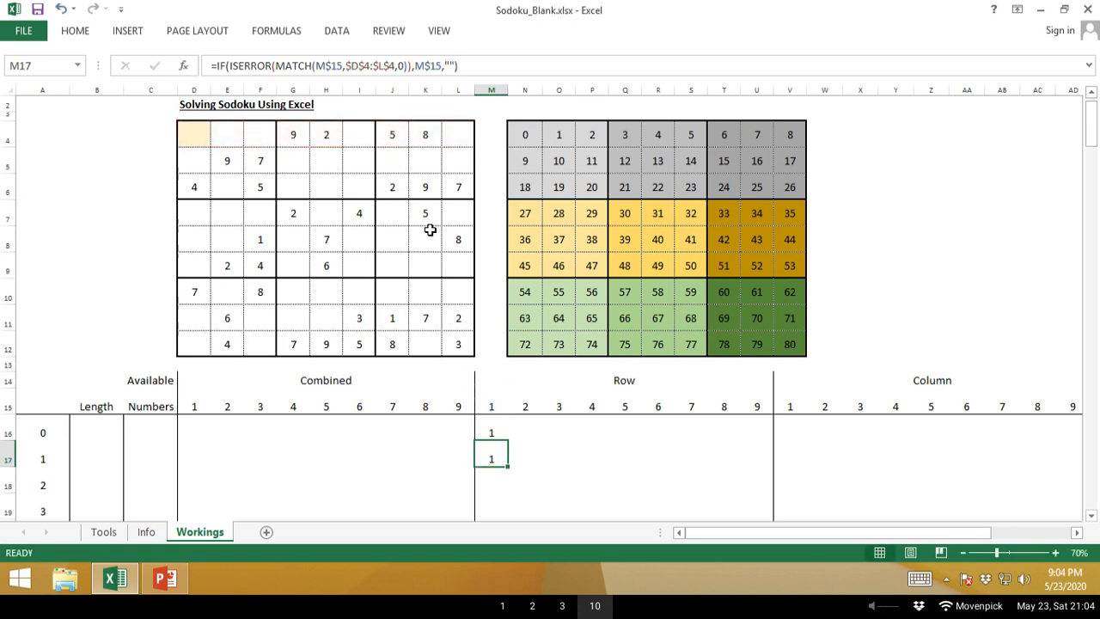
Compare M16:M17 in the Row section with their cell numbers in column A, the numbered grid and the Column section.
drag(491, 434, 488, 462)
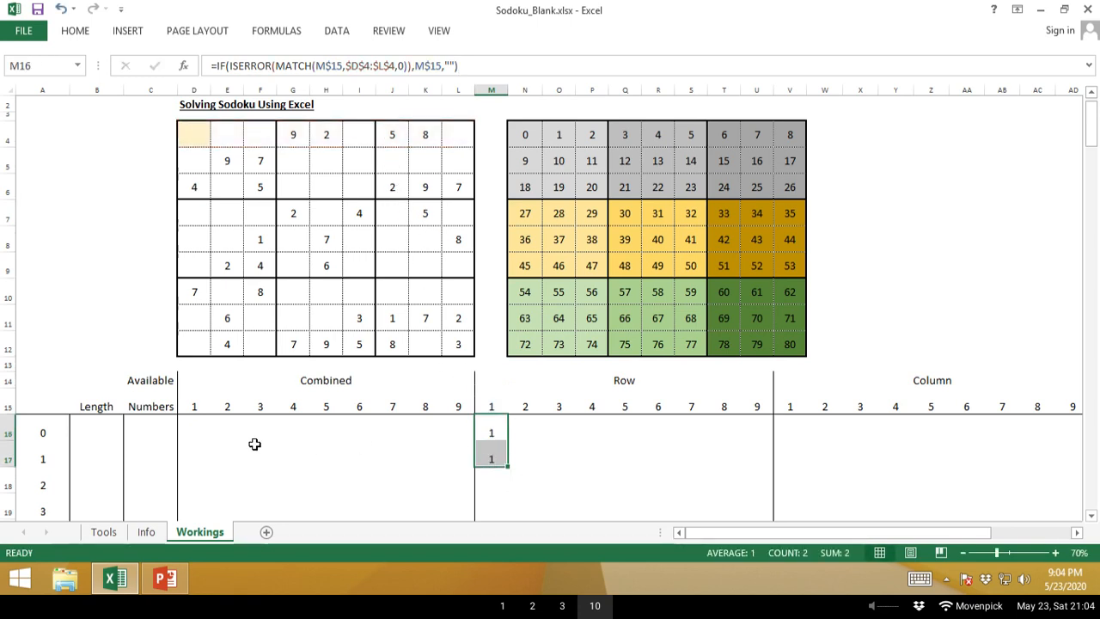
click(41, 432)
click(41, 456)
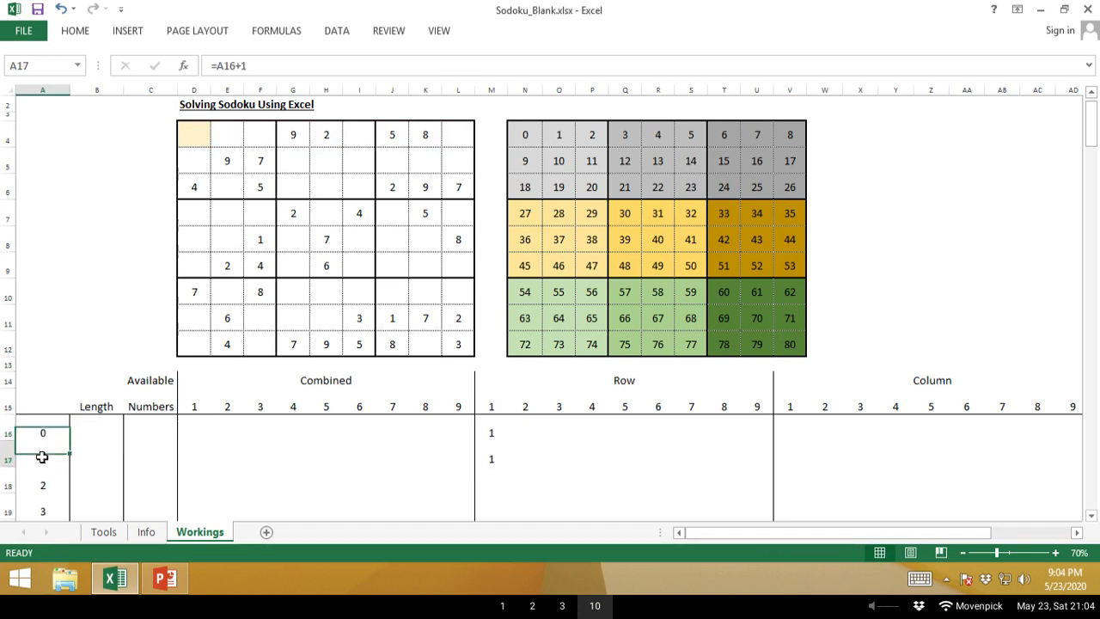
click(598, 379)
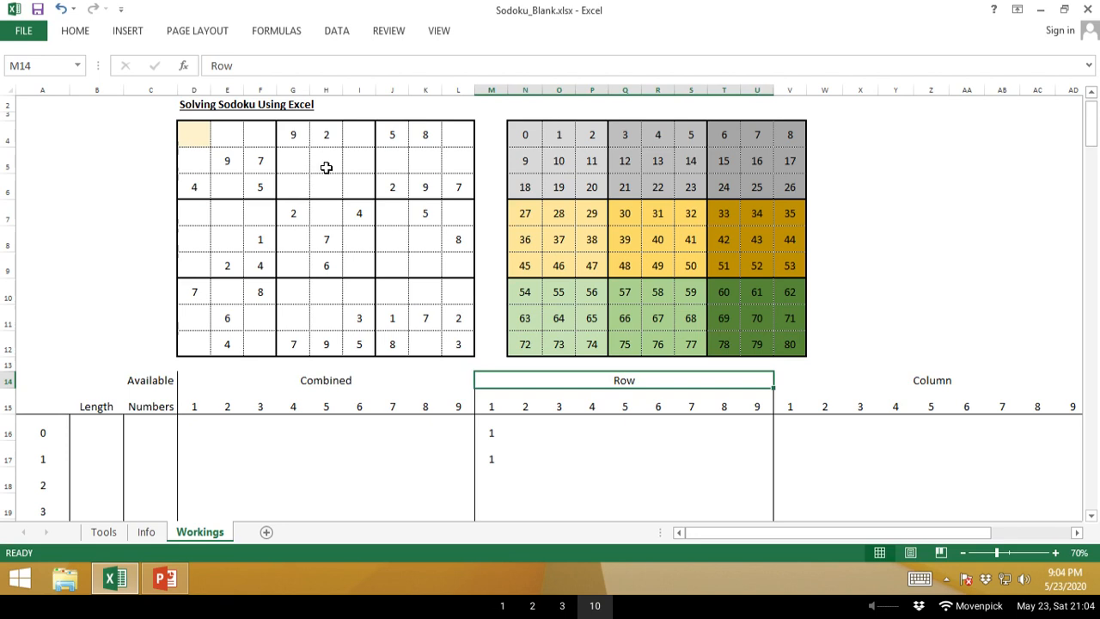
drag(520, 138, 549, 143)
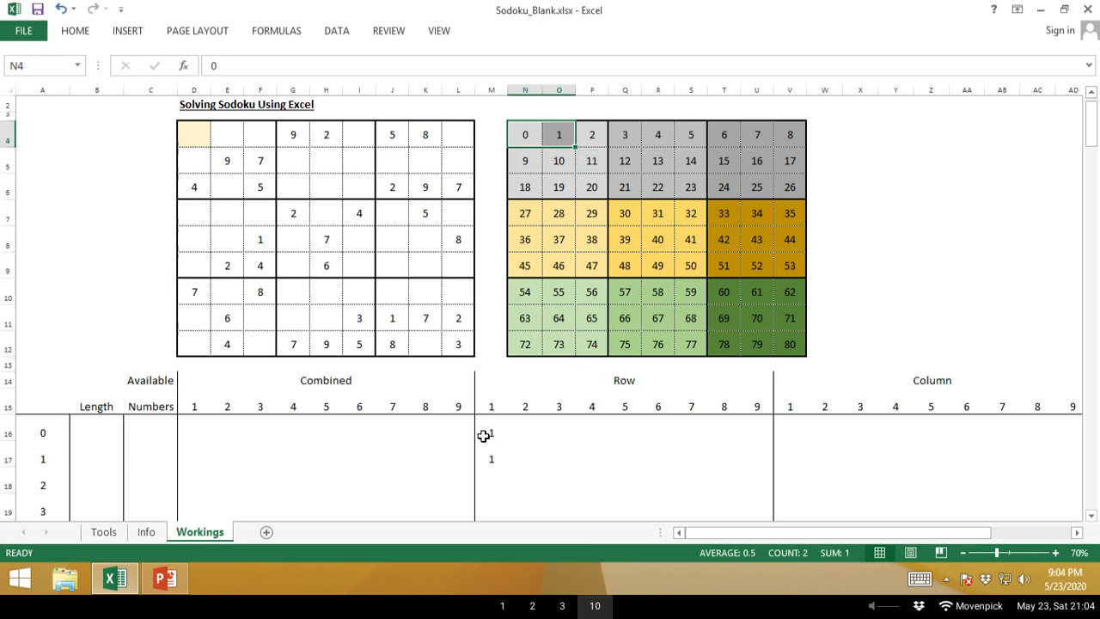
drag(484, 436, 485, 458)
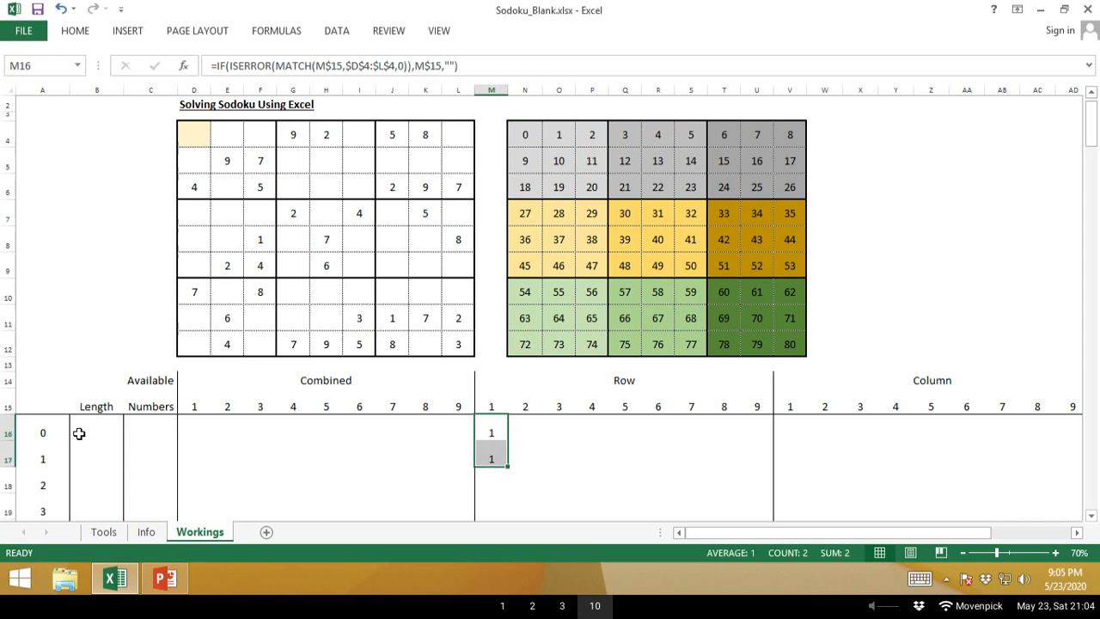
drag(57, 432, 44, 485)
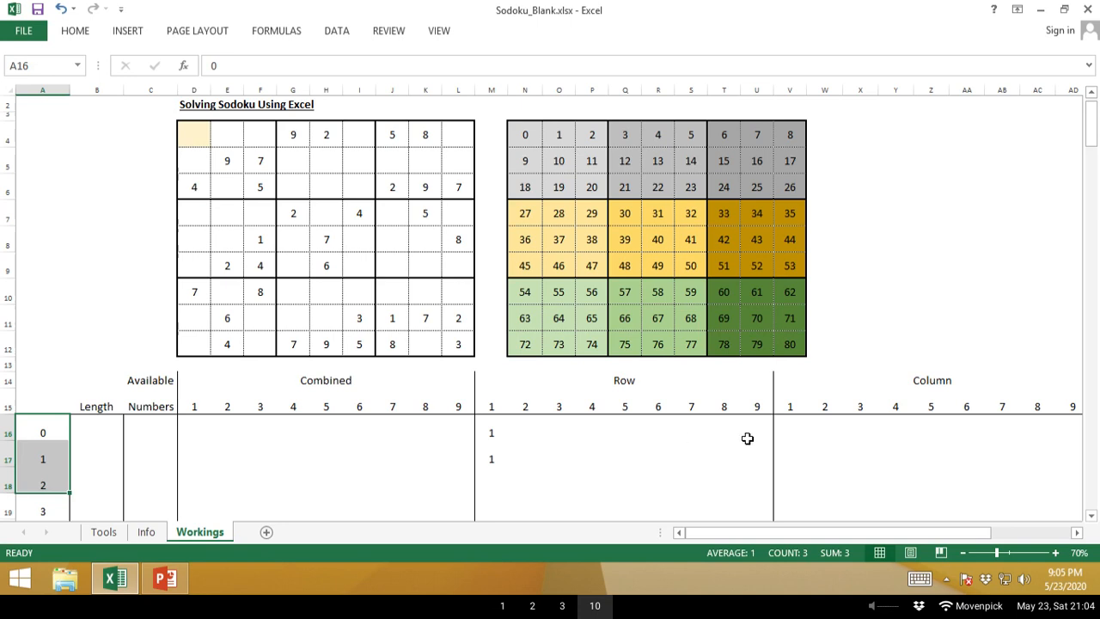
drag(791, 429, 792, 449)
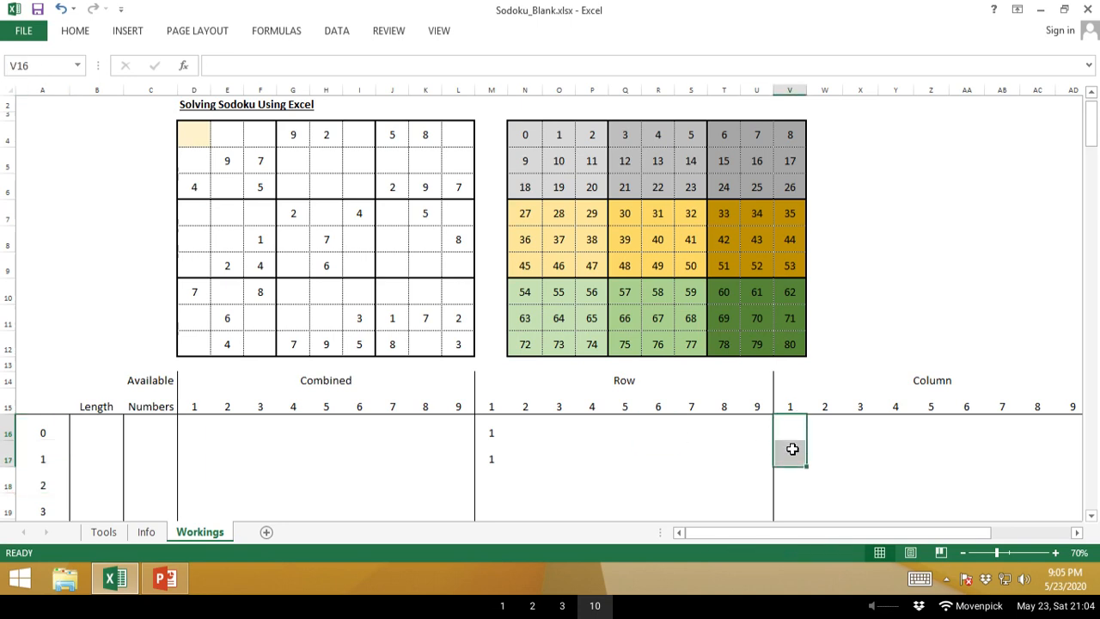
Highlight M16:U24, the Row section block for cell numbers 0 to 8, and view it against the Sudoku grid.
key(Left)
key(Left)
key(Left)
key(Left)
key(Left)
key(Left)
key(Left)
key(Left)
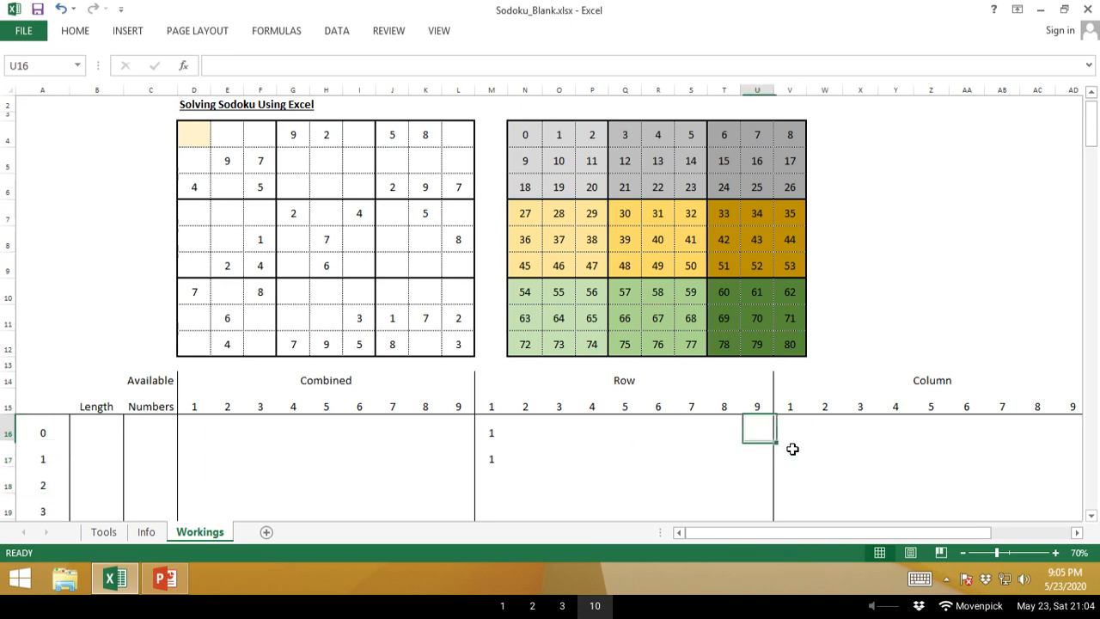
key(Left)
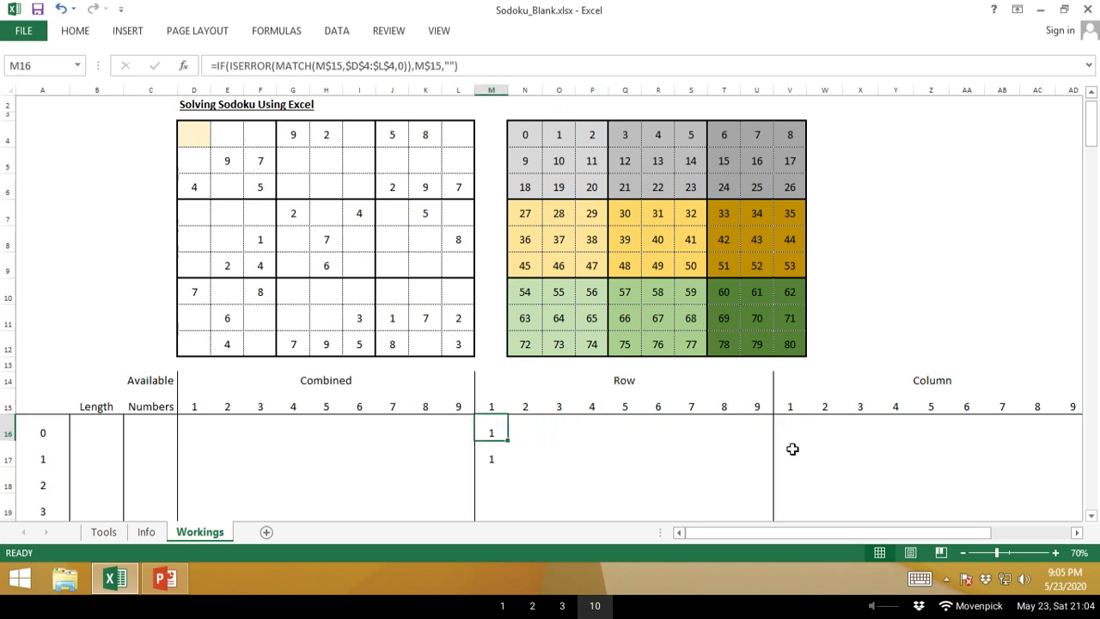
key(shift+Right)
key(shift+Right)
key(shift+Right)
key(shift+Right)
key(shift+Right)
key(shift+Right)
key(shift+Right)
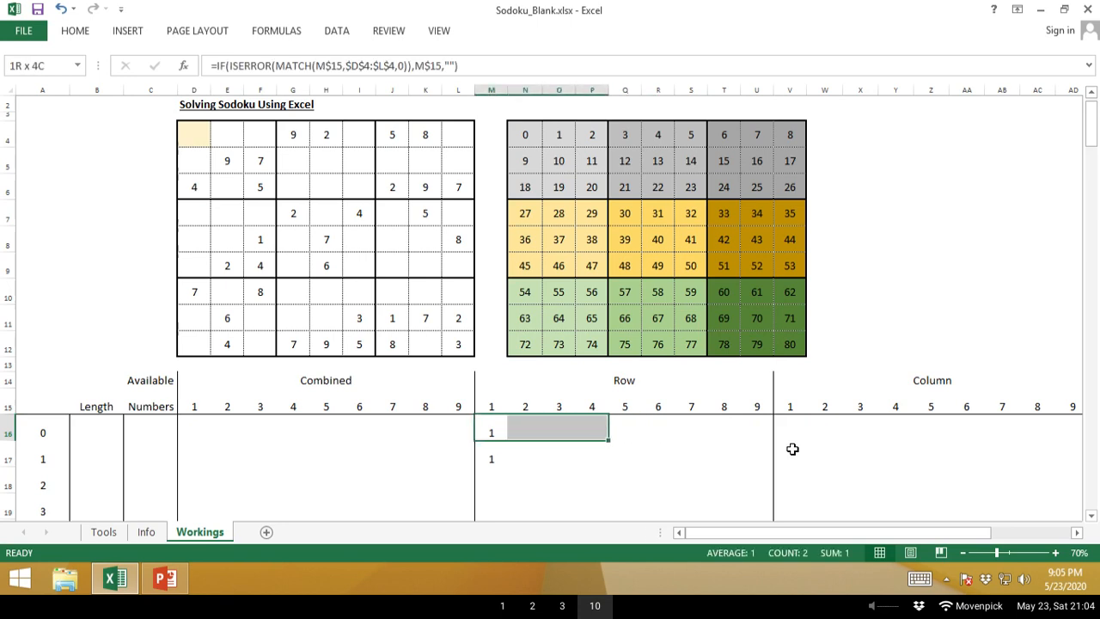
key(shift+Right)
key(shift+Down)
key(shift+Down)
key(shift+Down)
key(shift+Down)
key(shift+Down)
key(shift+Down)
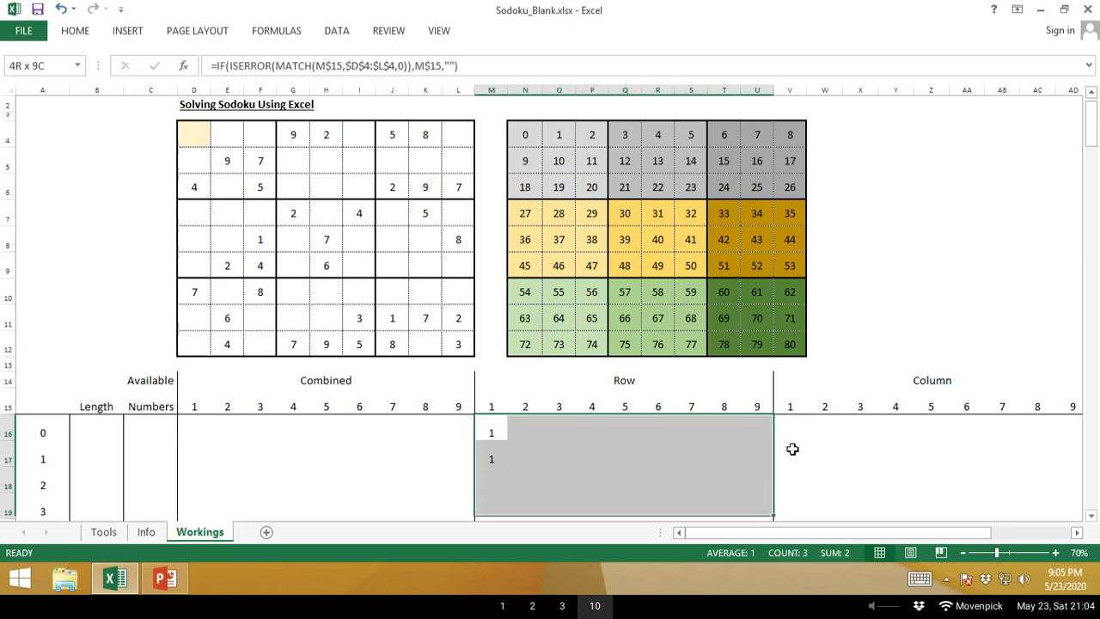
key(shift+Down)
key(shift+Down)
key(shift+Down)
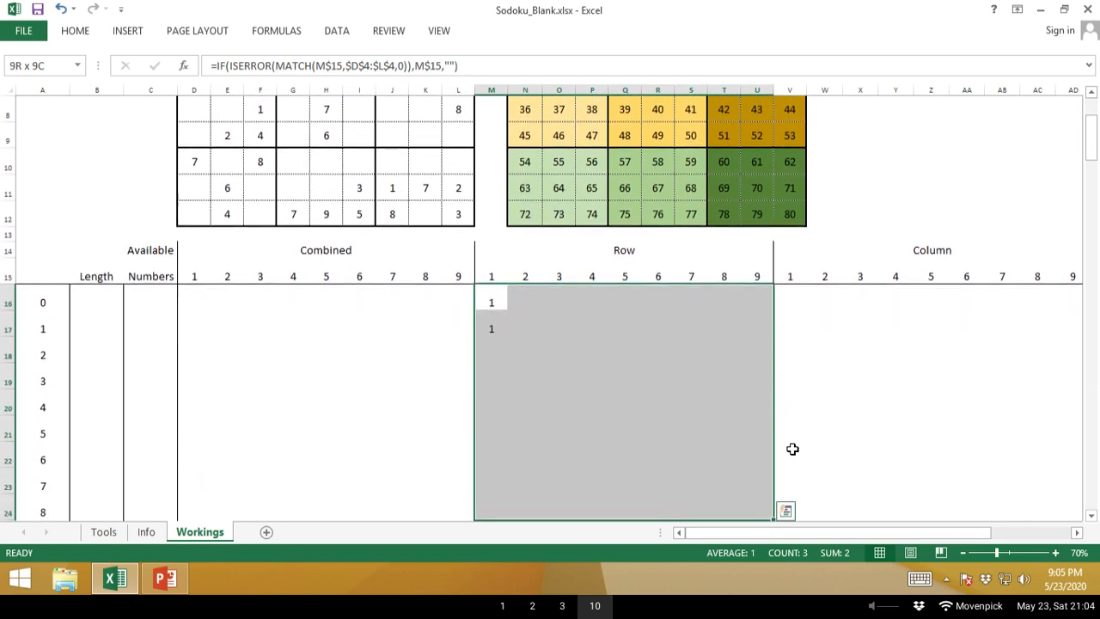
key(shift+Up)
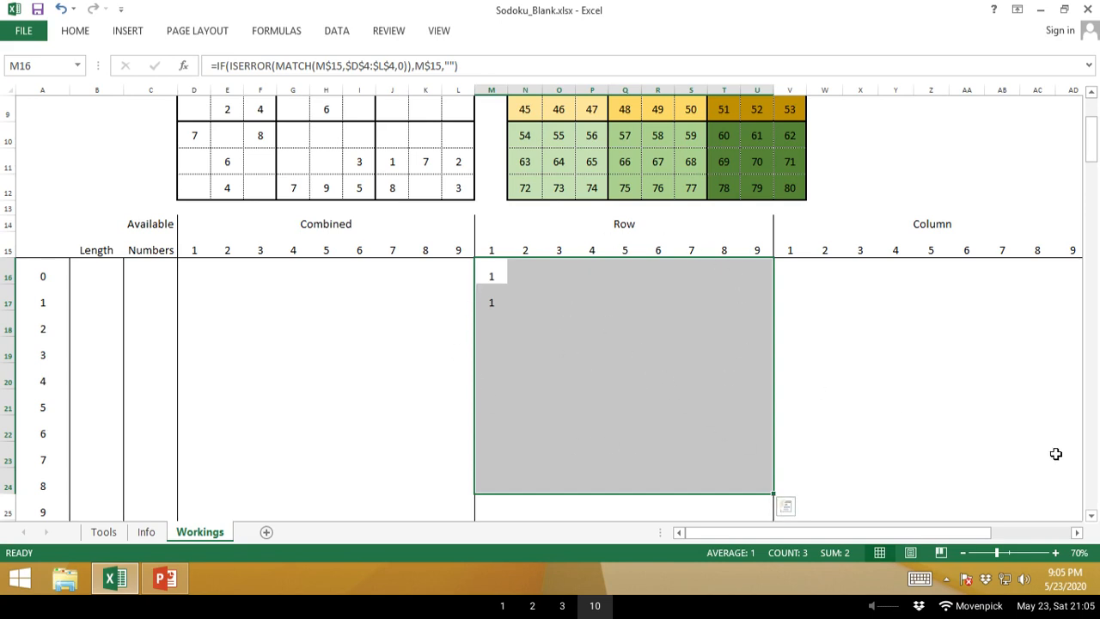
drag(1096, 148, 1095, 128)
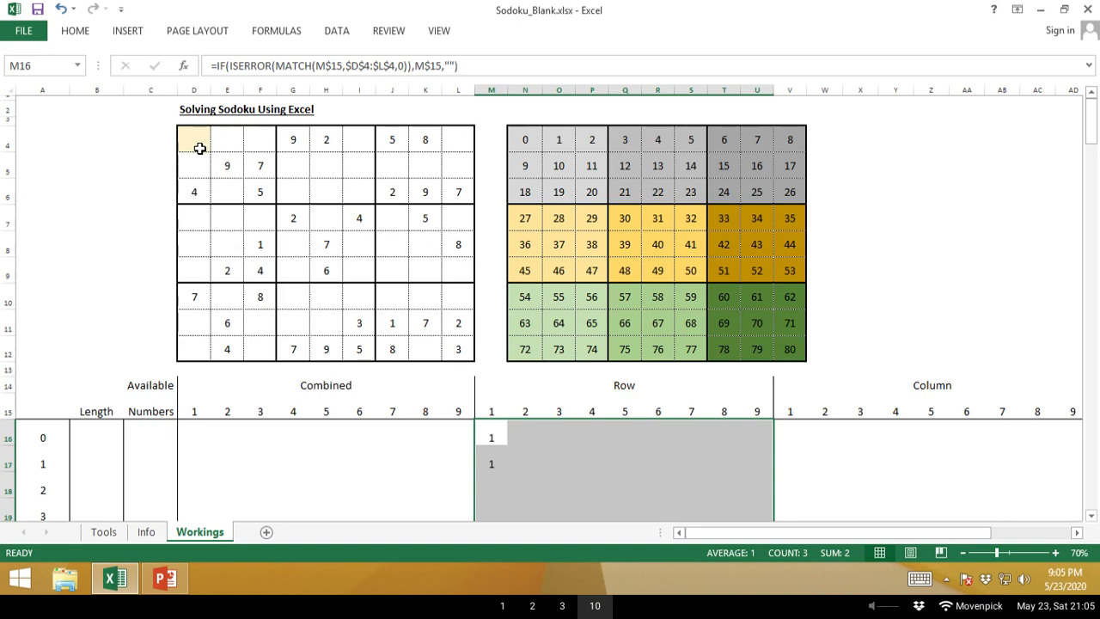
Examine the header and grid-row references used by M16's formula, leaving the formula as it is.
key(F2)
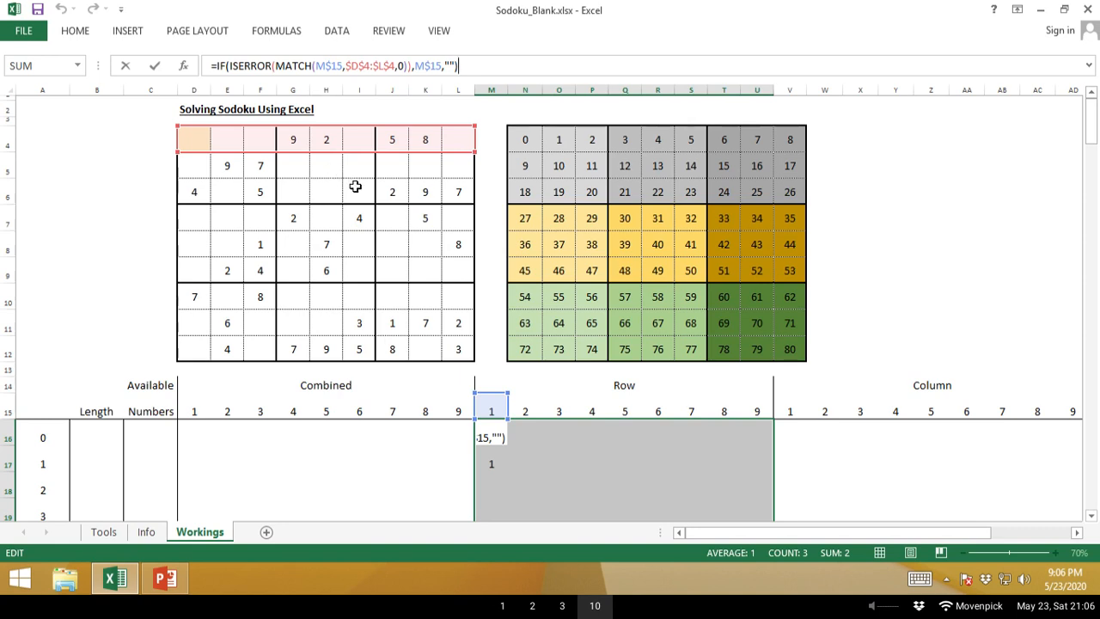
key(Return)
key(Up)
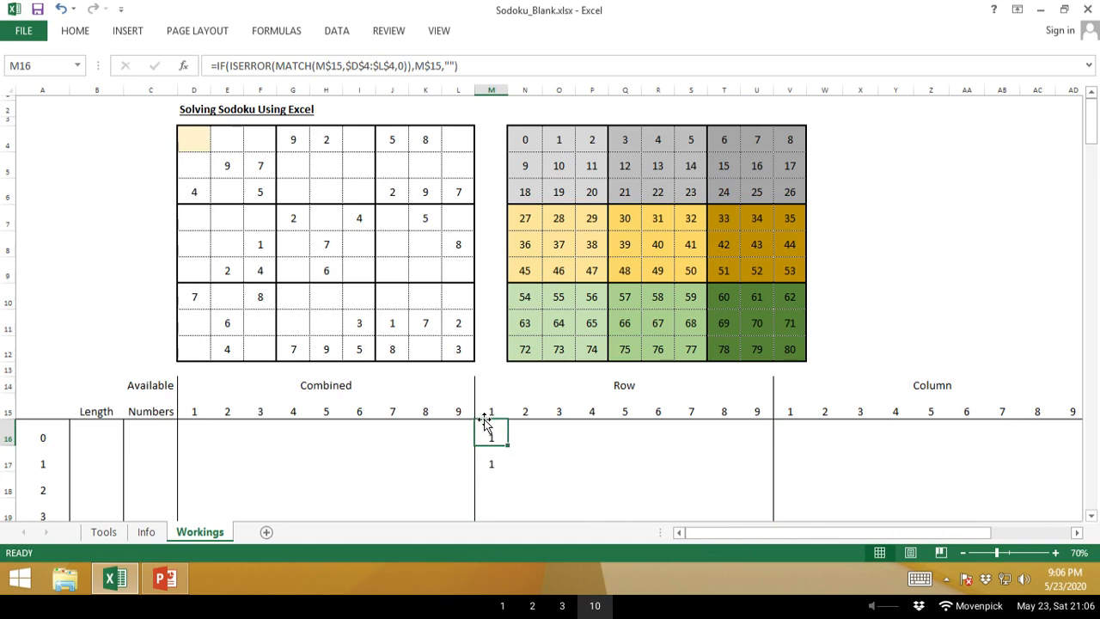
Highlight M16:U96, the whole Row section block for cell numbers 0 to 80, and view it against the Sudoku grids.
key(ctrl+Left)
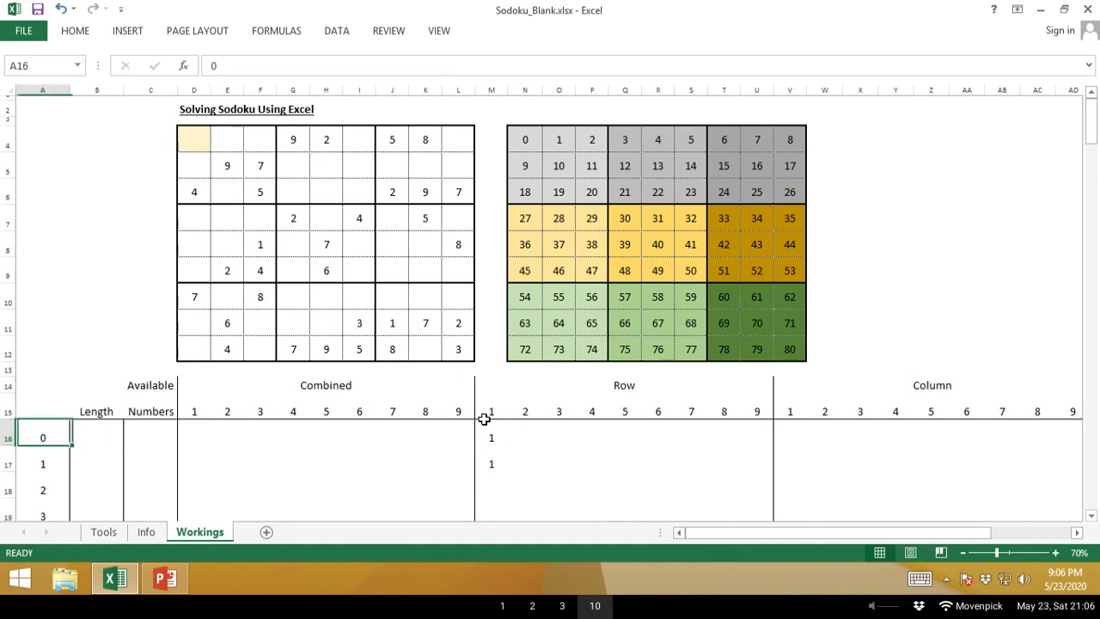
key(ctrl+Down)
key(Right)
key(Right)
key(Right)
key(Right)
key(Right)
key(Right)
key(Right)
key(Right)
key(Right)
key(Right)
key(Right)
key(Right)
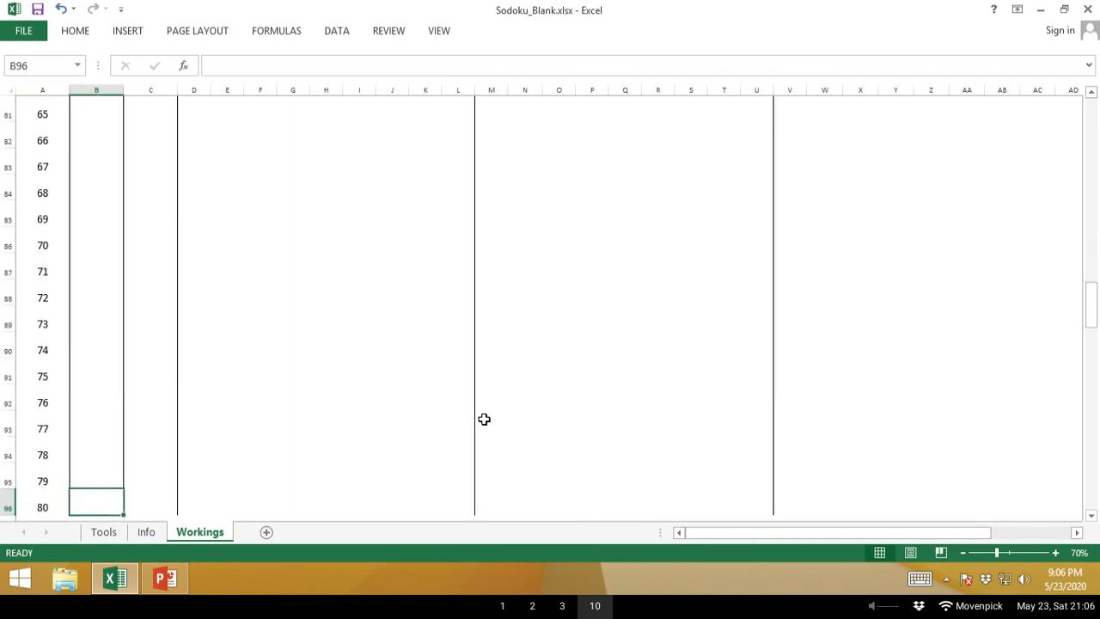
key(shift+Right)
key(shift+Right)
key(shift+Right)
key(shift+Right)
key(shift+Right)
key(shift+Right)
key(shift+Right)
key(shift+Right)
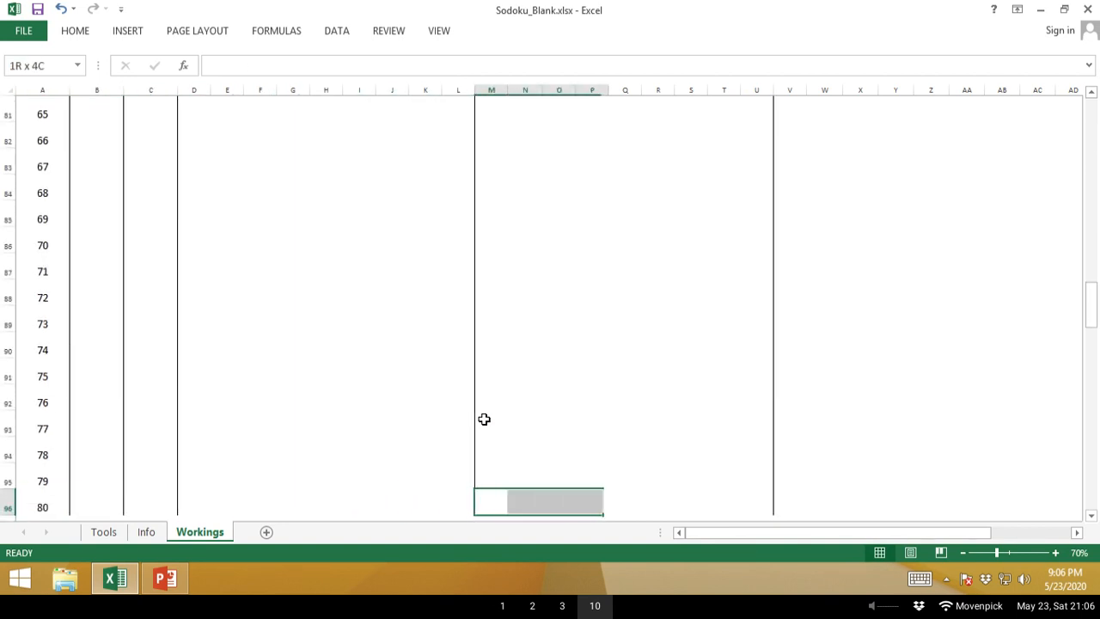
key(ctrl+shift+Up)
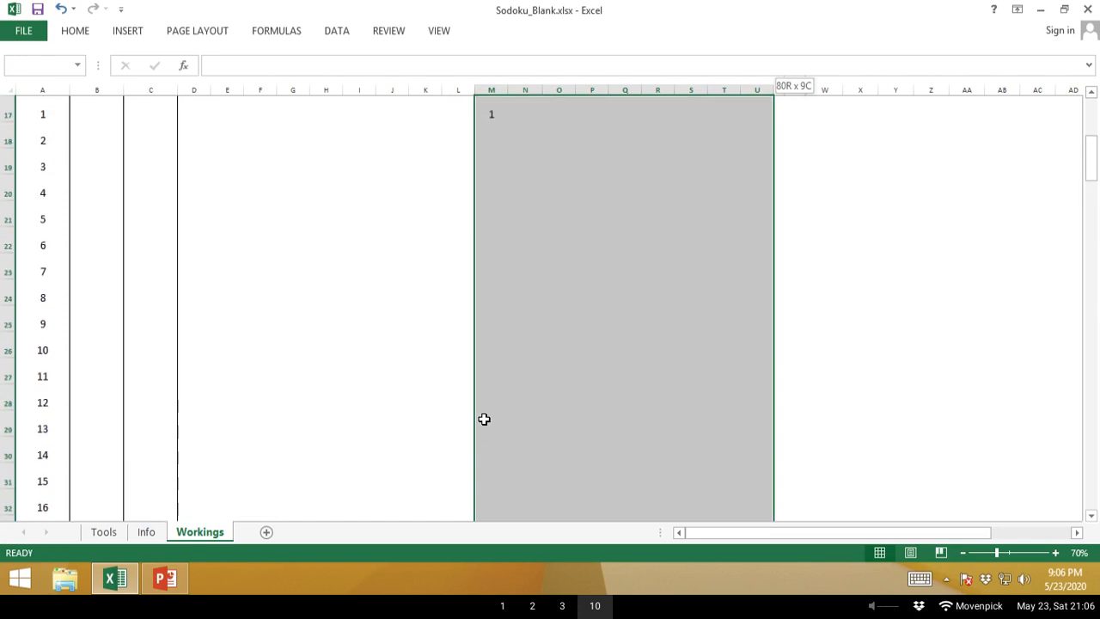
key(shift+Up)
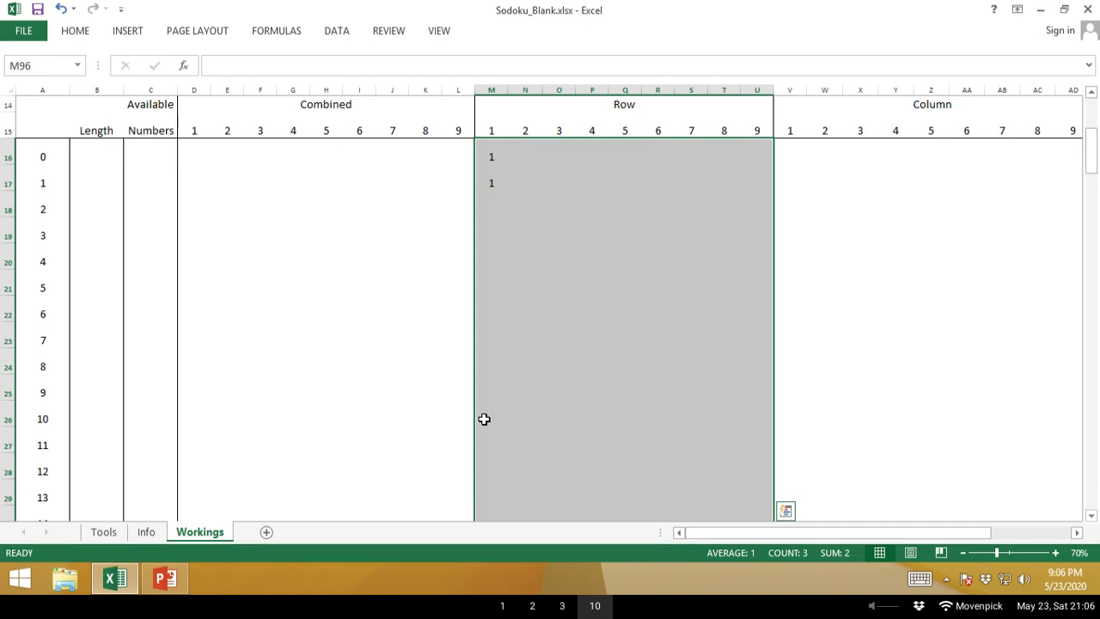
scroll(484, 419, up, 4)
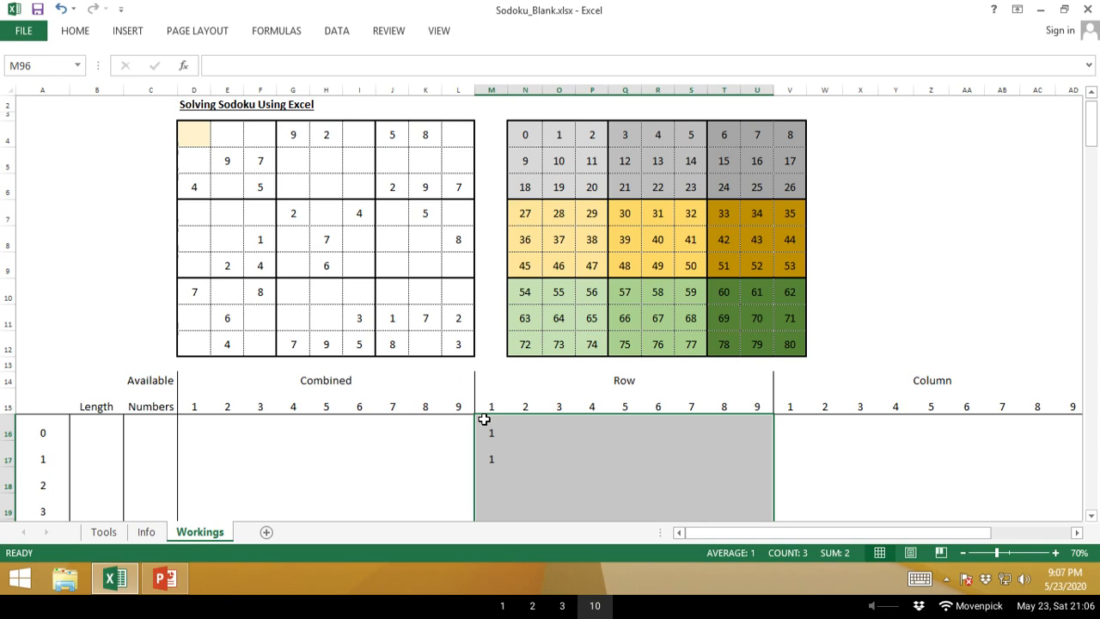
Return to M16 and examine the header and Sudoku-row references in its formula without editing it.
key(Right)
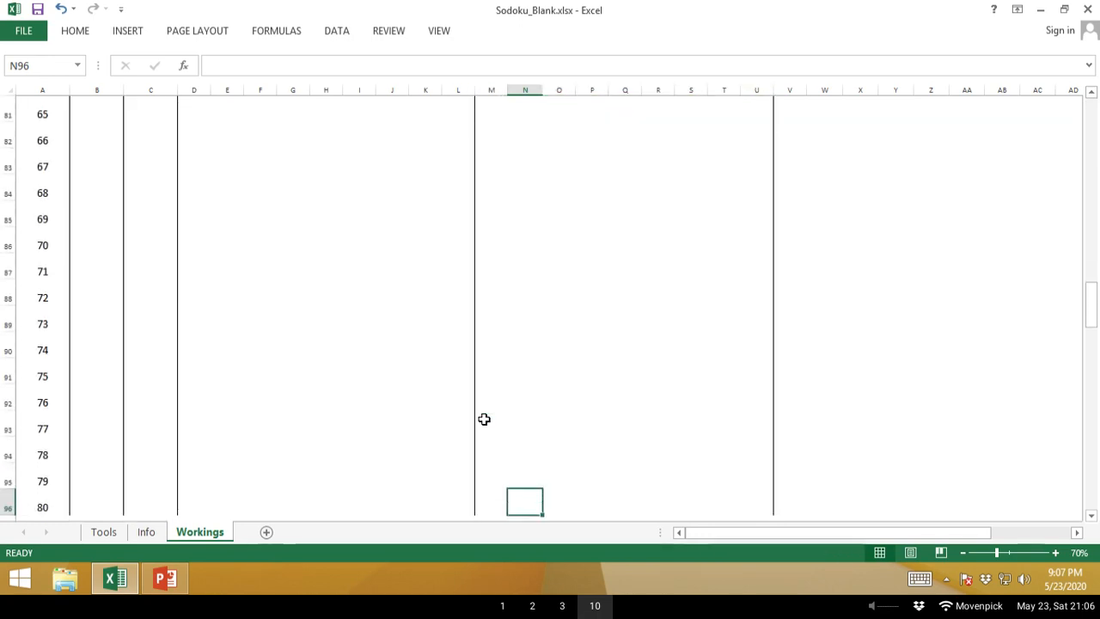
key(Left)
key(ctrl+Up)
key(ctrl+Up)
key(ctrl+Up)
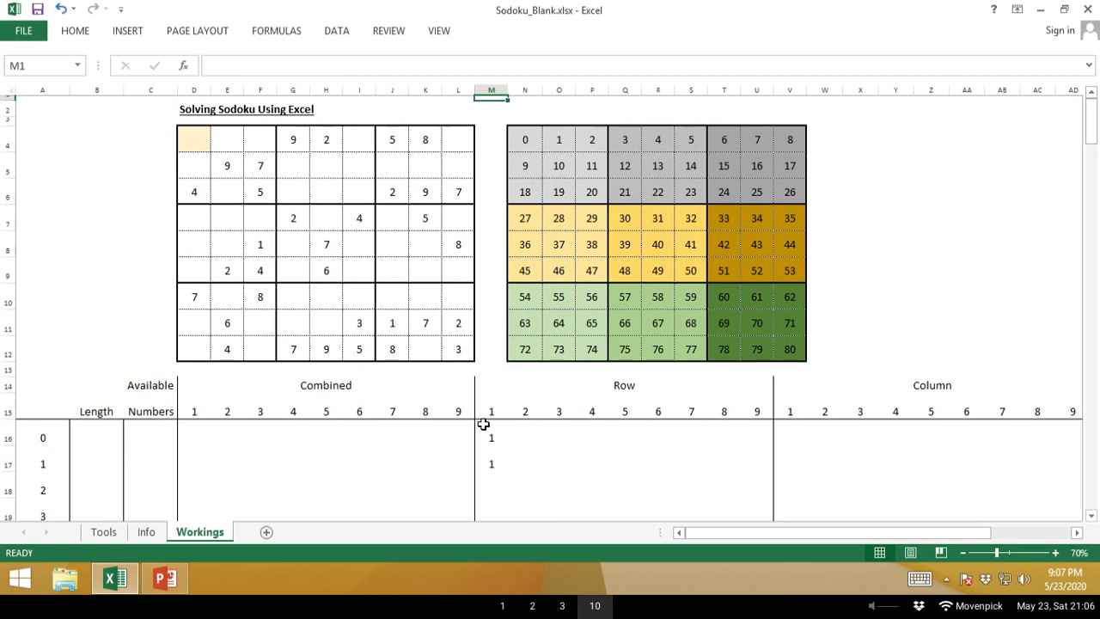
click(490, 445)
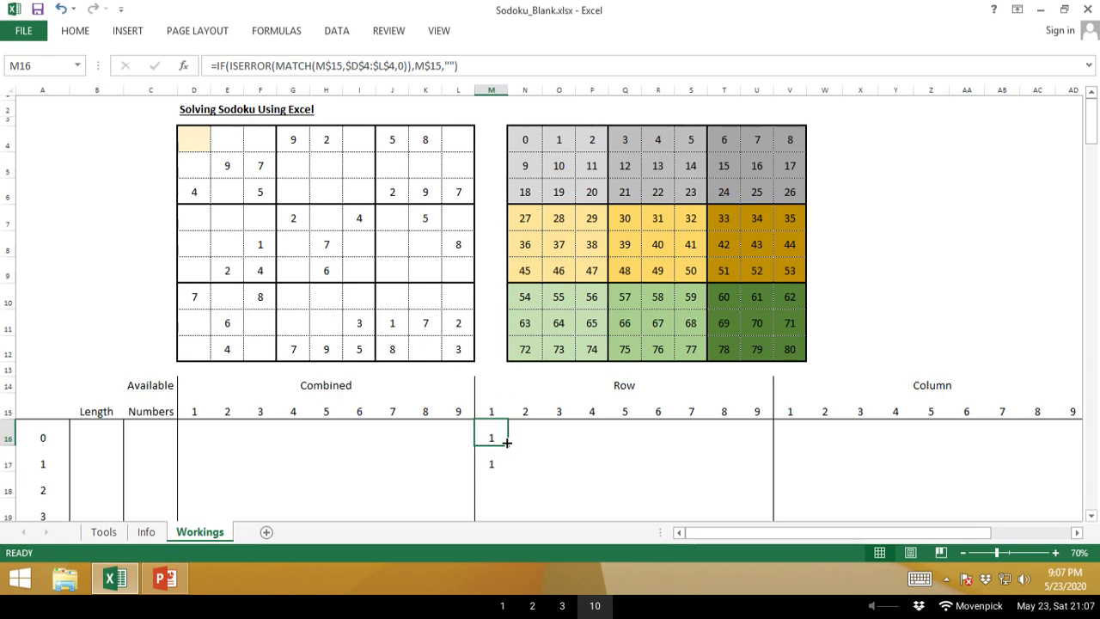
key(F2)
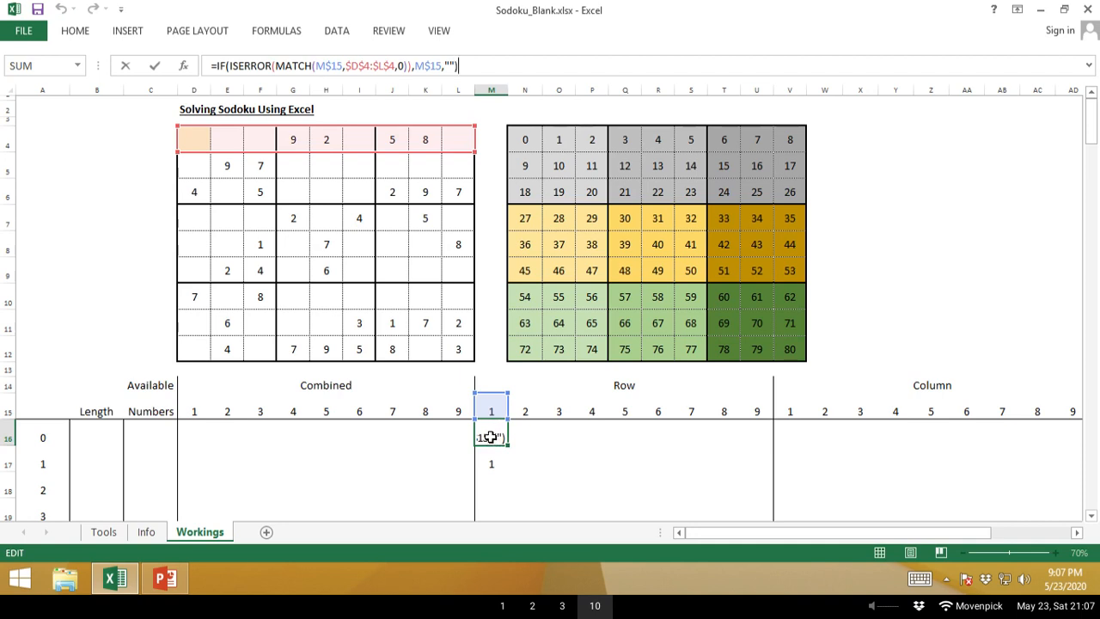
key(Escape)
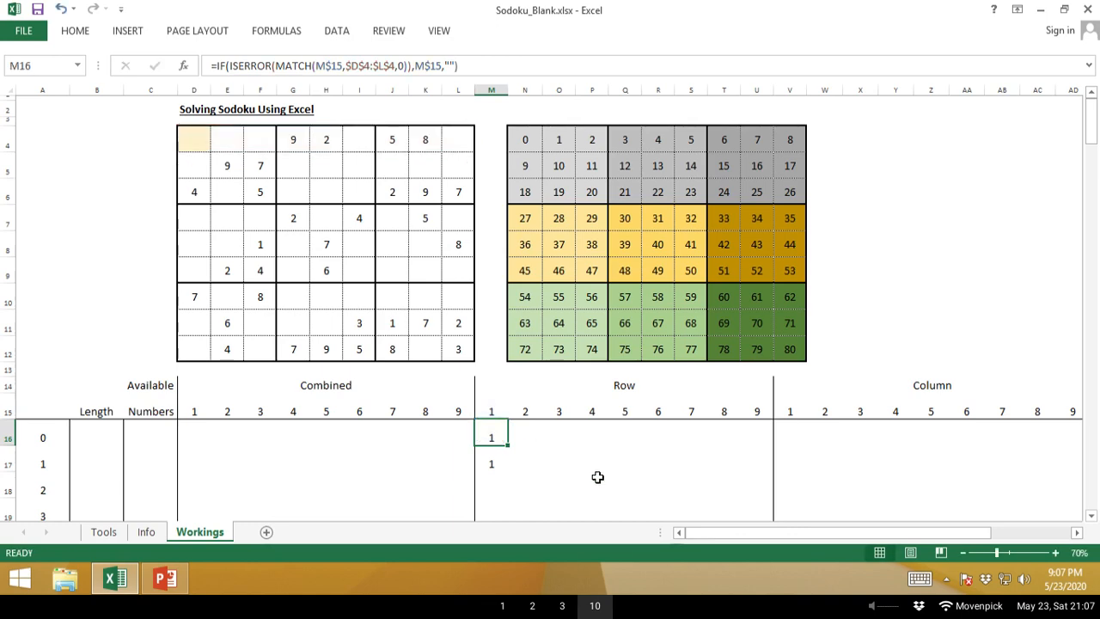
Highlight M16:U24, covering cell numbers 0 to 8 in the Row section, and compare it with both grids above.
key(shift+Down)
key(shift+Down)
key(shift+Down)
key(shift+Down)
key(shift+Down)
key(shift+Down)
key(shift+Down)
key(shift+Down)
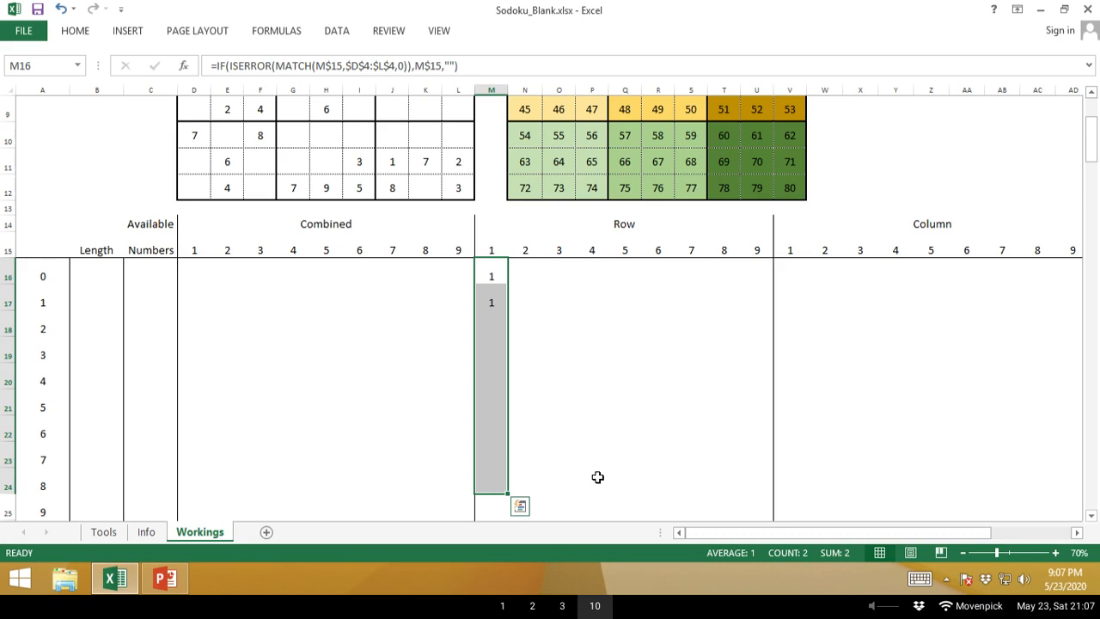
key(shift+Right)
key(shift+Right)
key(shift+Right)
key(shift+Right)
key(shift+Right)
key(shift+Right)
key(shift+Right)
key(shift+Right)
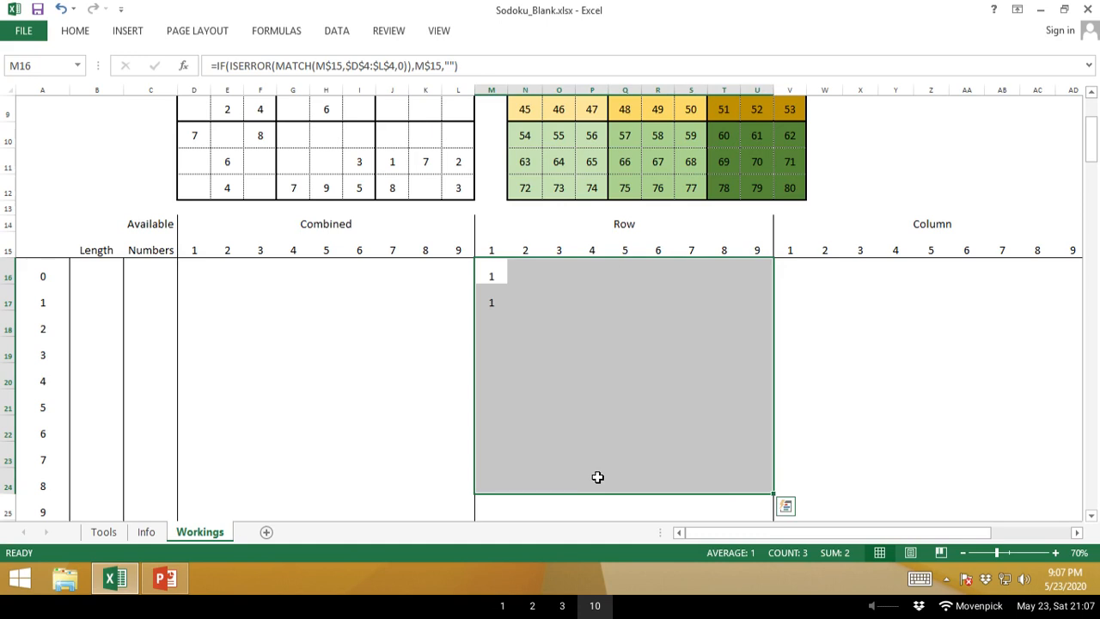
scroll(598, 477, up, 3)
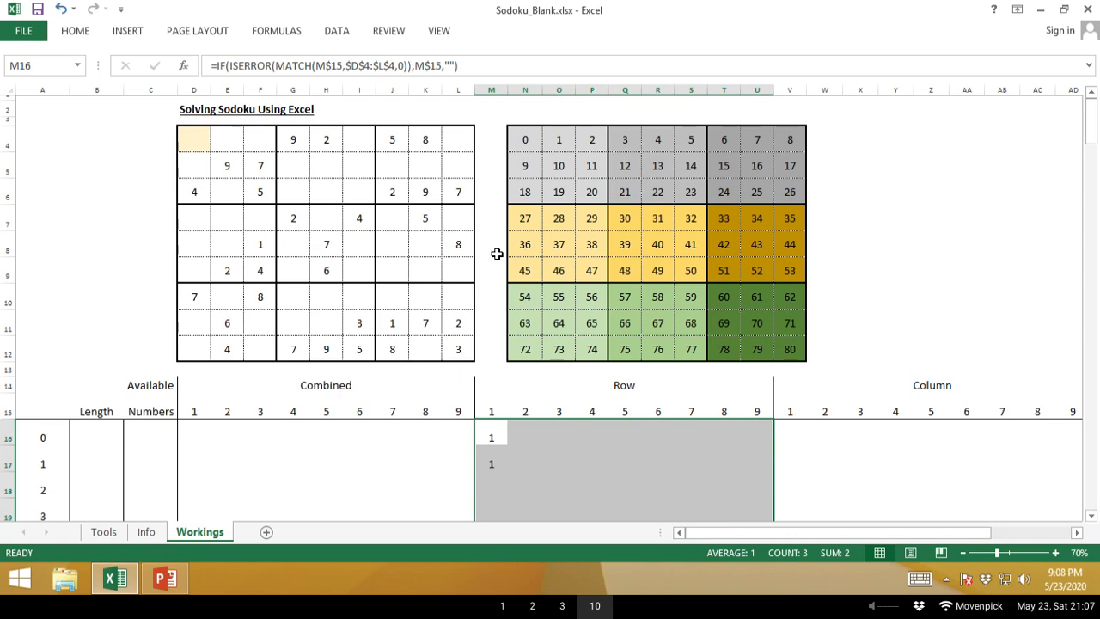
Delete the copied formula from M17 in the Row section, keeping M16's formula.
click(480, 432)
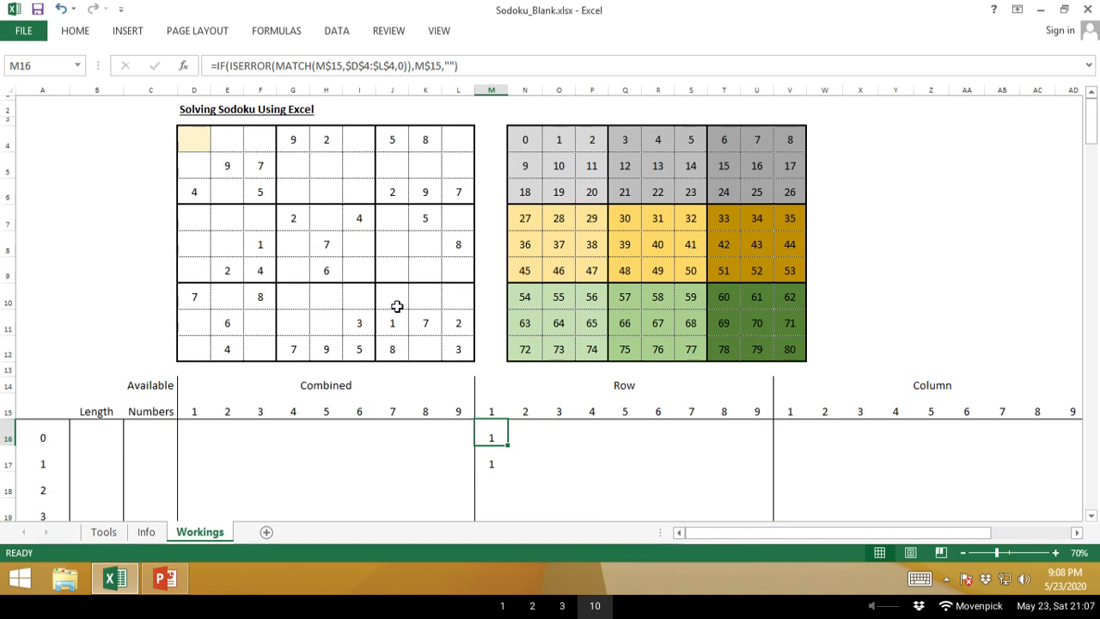
click(522, 436)
key(Left)
key(Down)
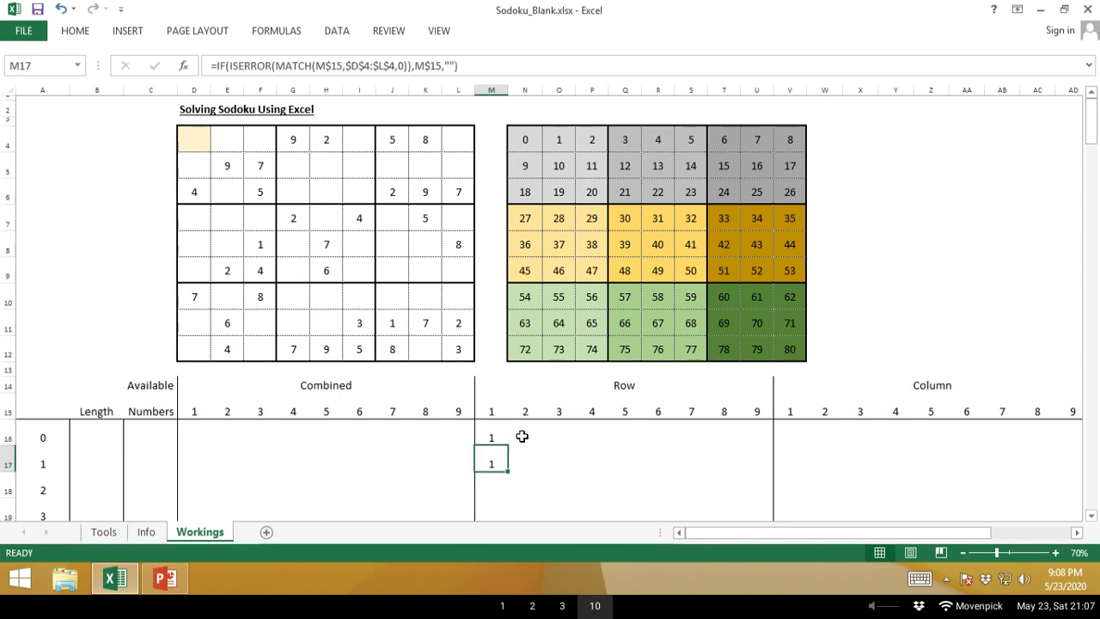
key(Delete)
key(Up)
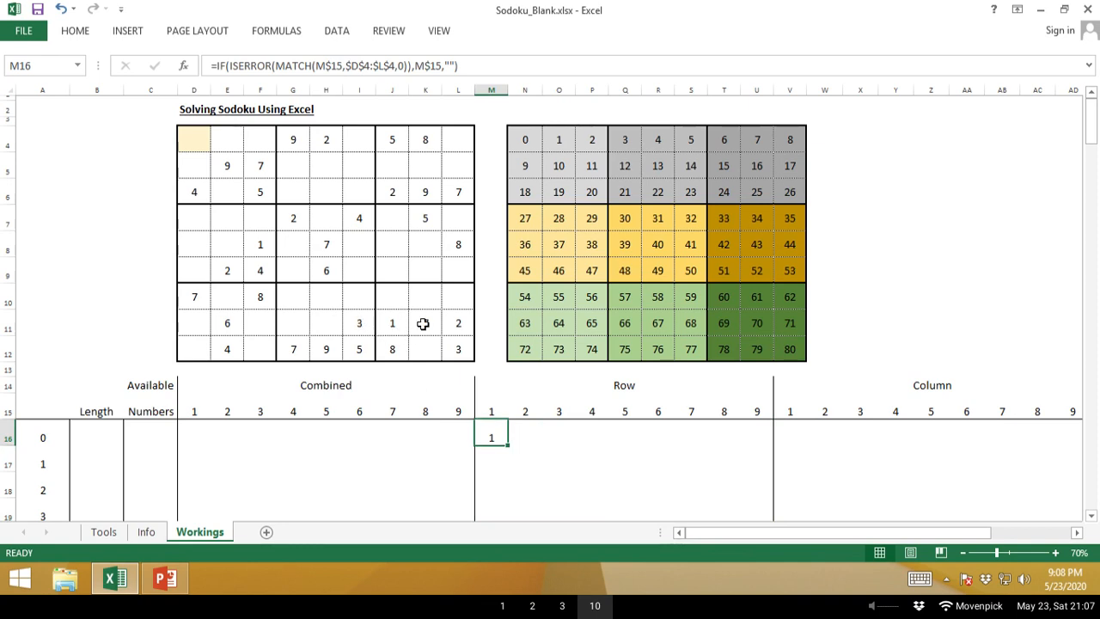
Replace the lookup range $D$4:$L$4 in M16's MATCH function with the start of an OFFSET function.
click(395, 66)
drag(395, 66, 346, 66)
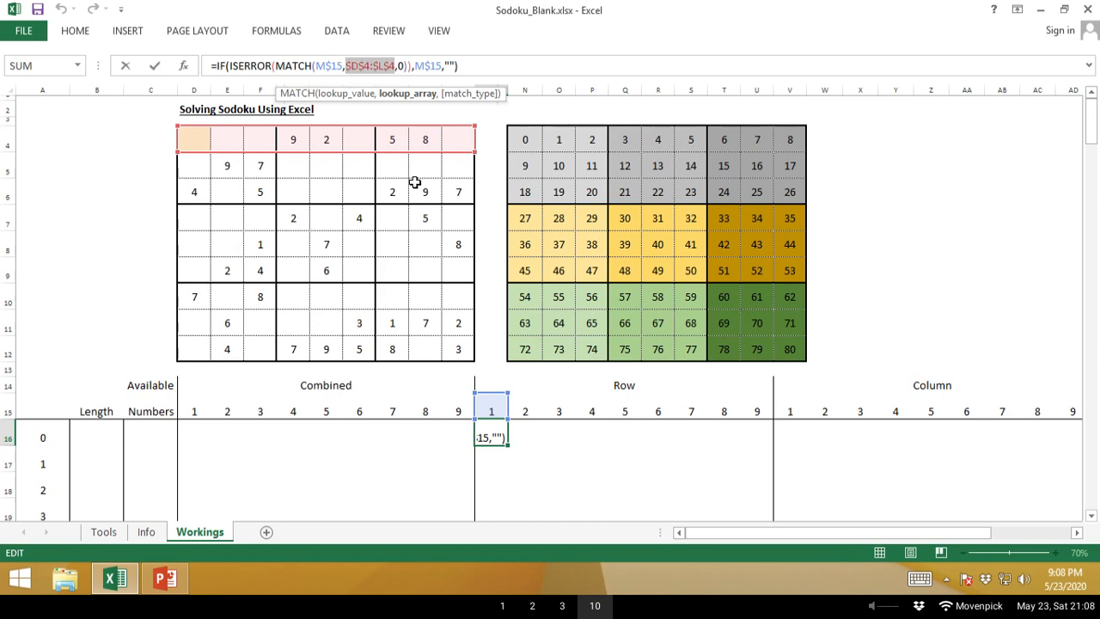
key(Delete)
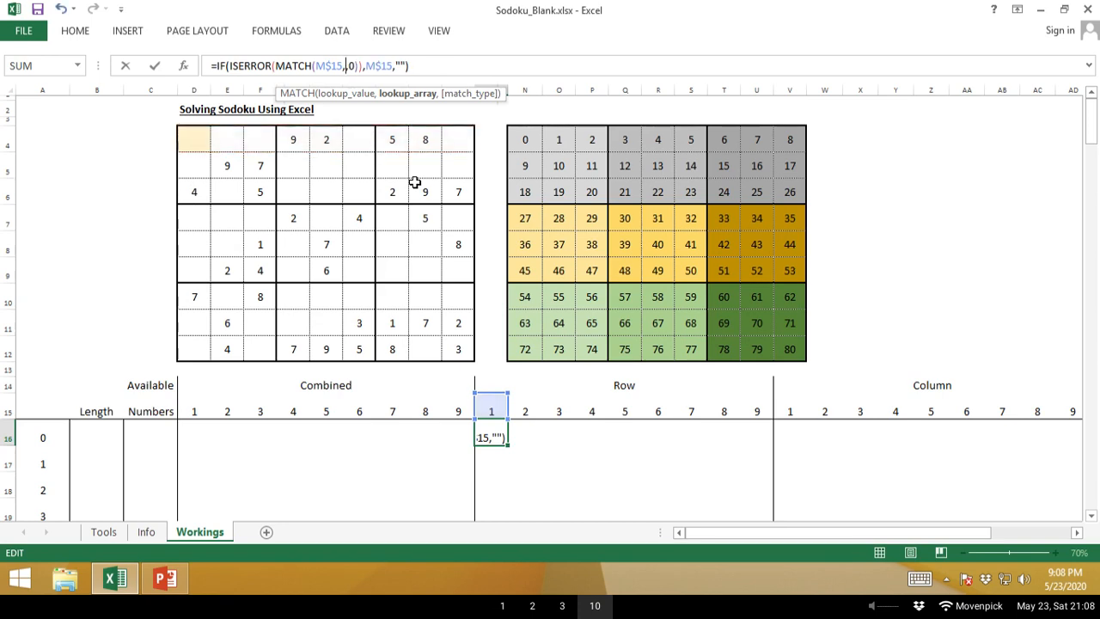
text(offset)
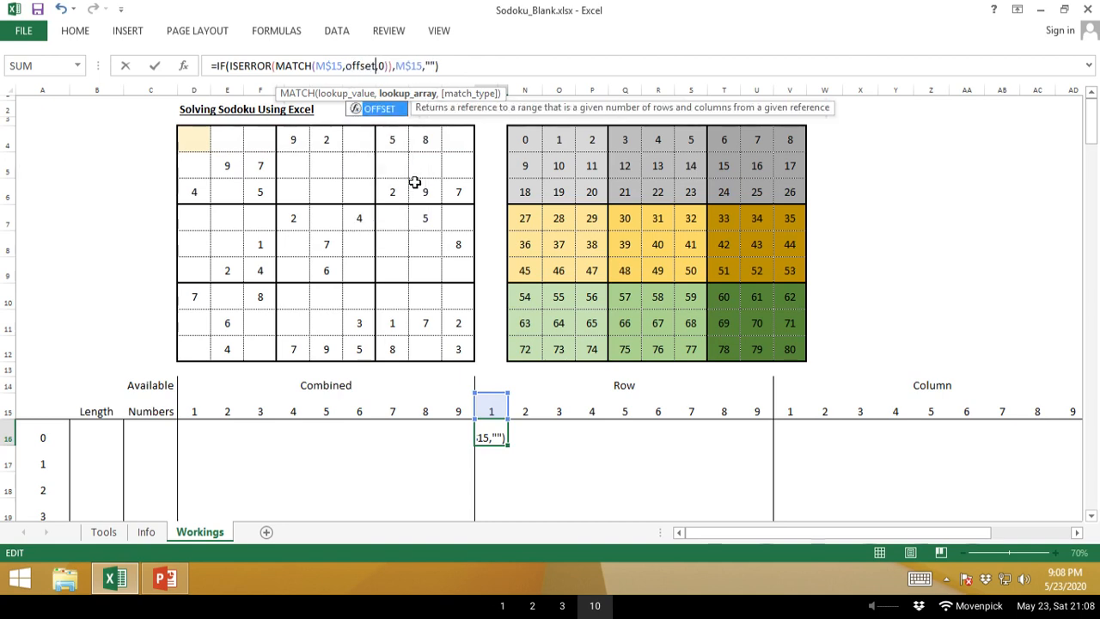
text(()
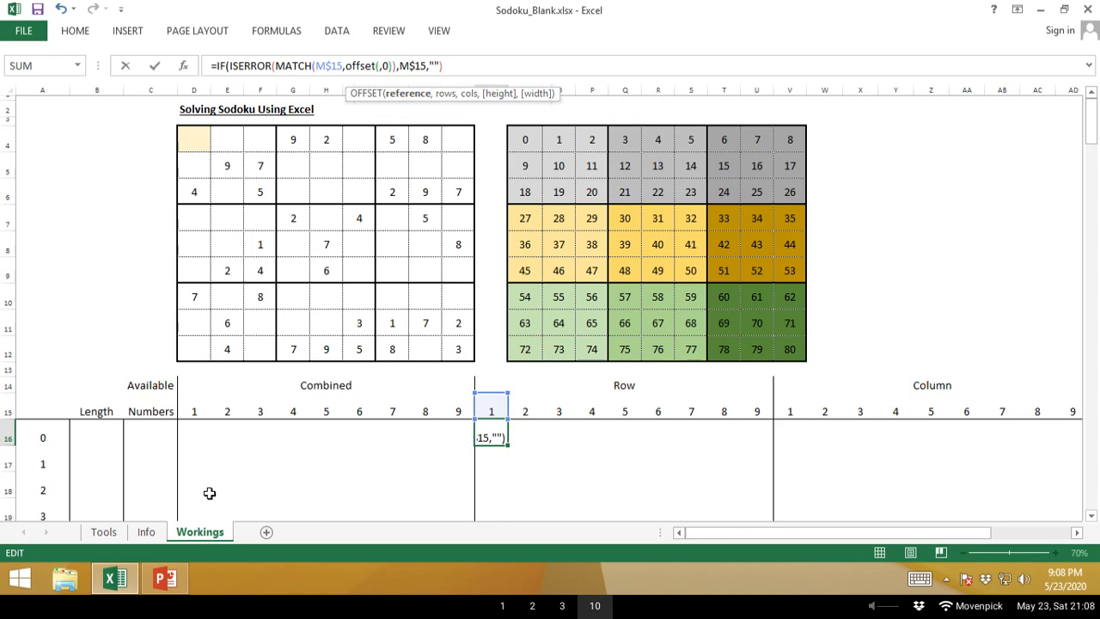
Switch to PowerPoint, add a new slide after slide 4 and place the cursor in its title.
click(173, 573)
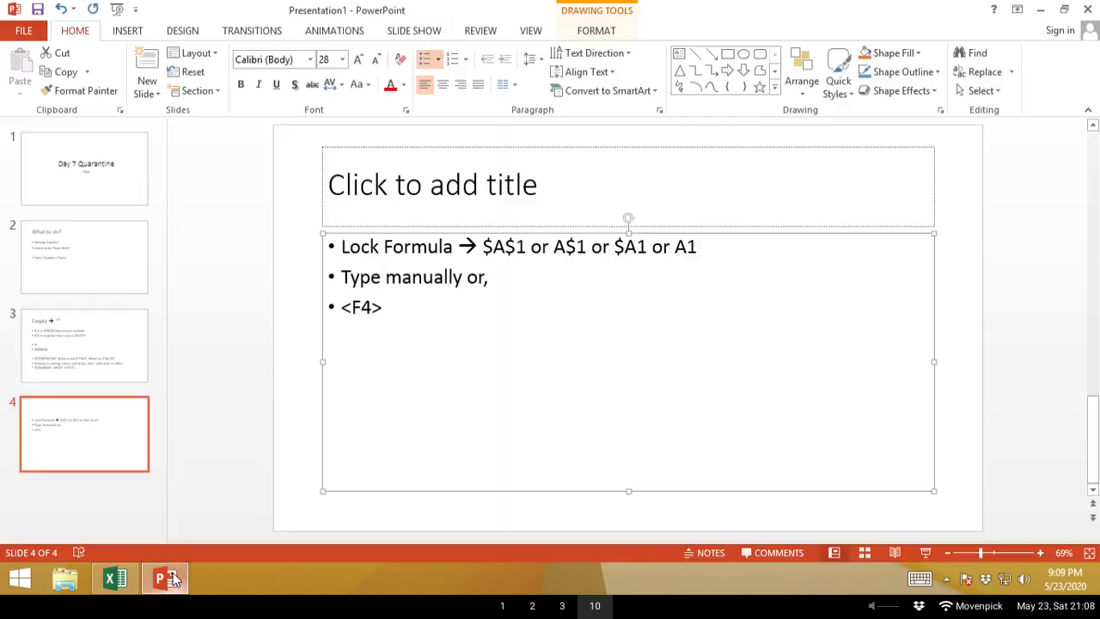
right_click(57, 450)
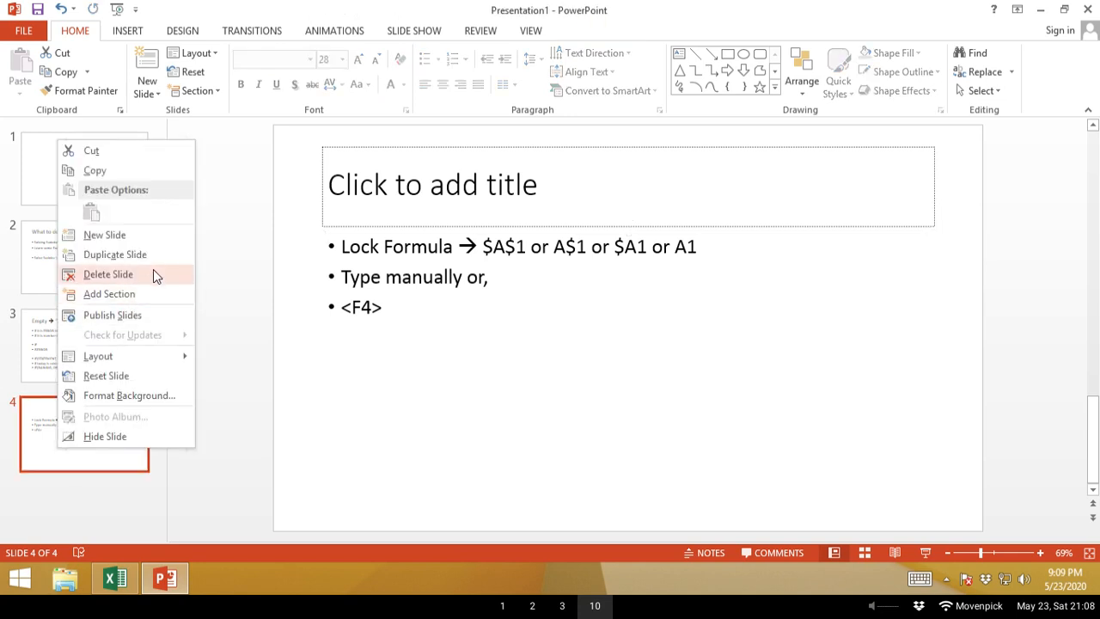
click(150, 238)
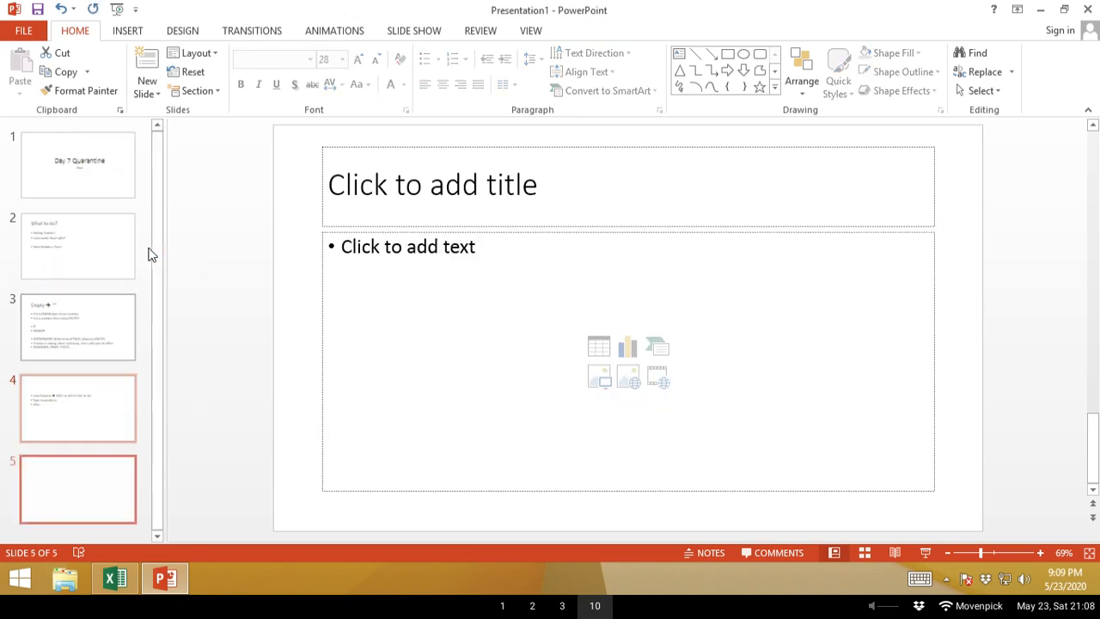
click(427, 217)
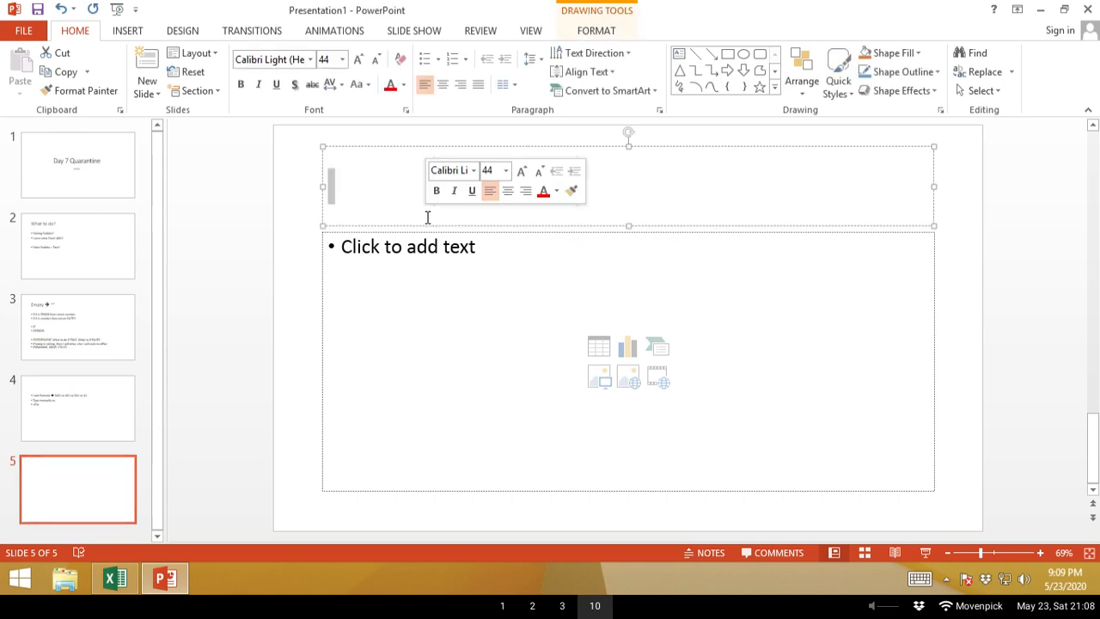
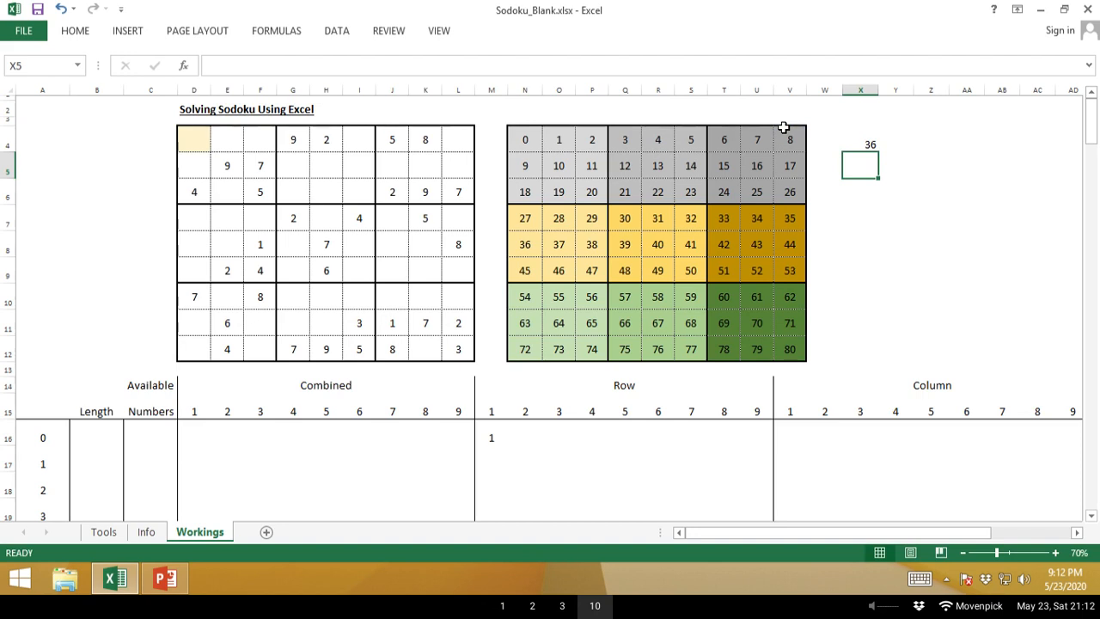
Enter =SUM(OFFSET(M4,0,1,1,9)) in Y4 to sum the number grid's first row through an OFFSET reference.
key(Right)
key(Up)
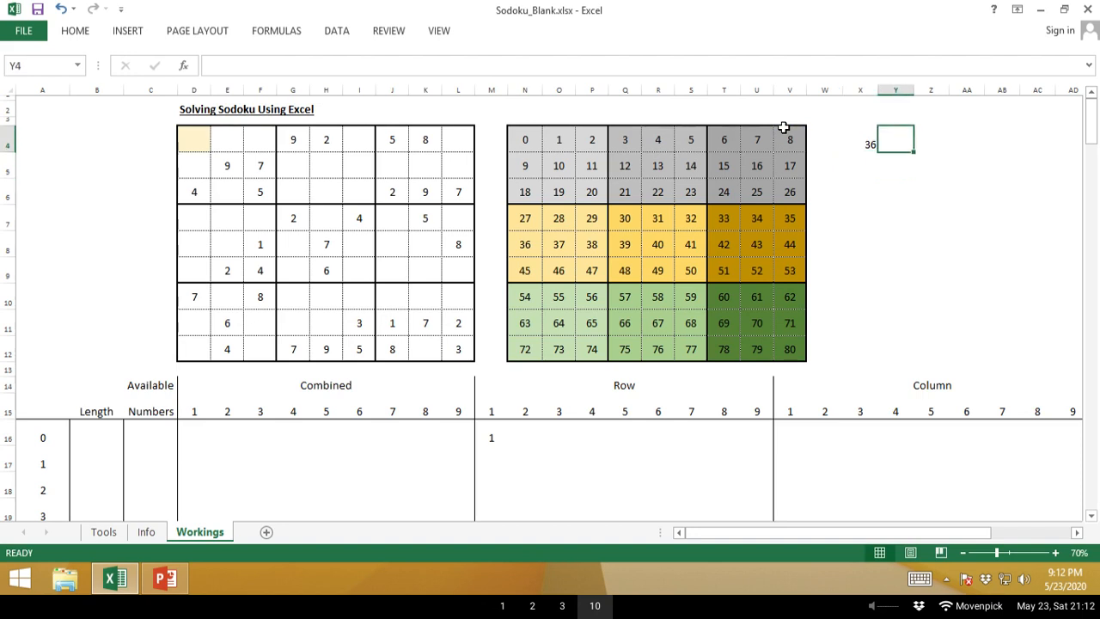
text(=su)
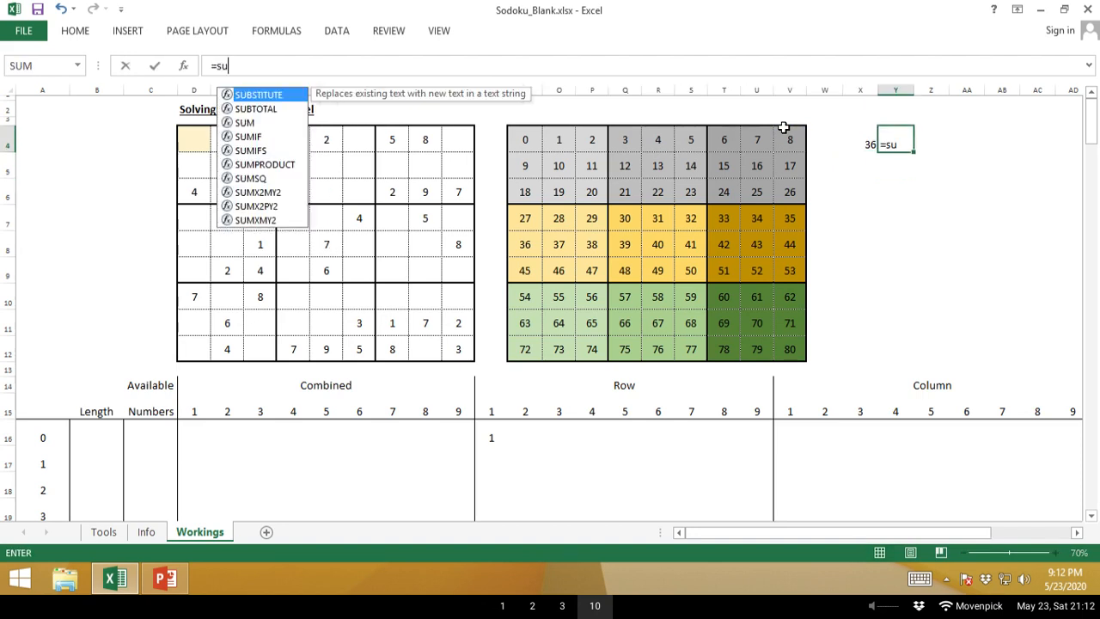
key(Tab)
text(off)
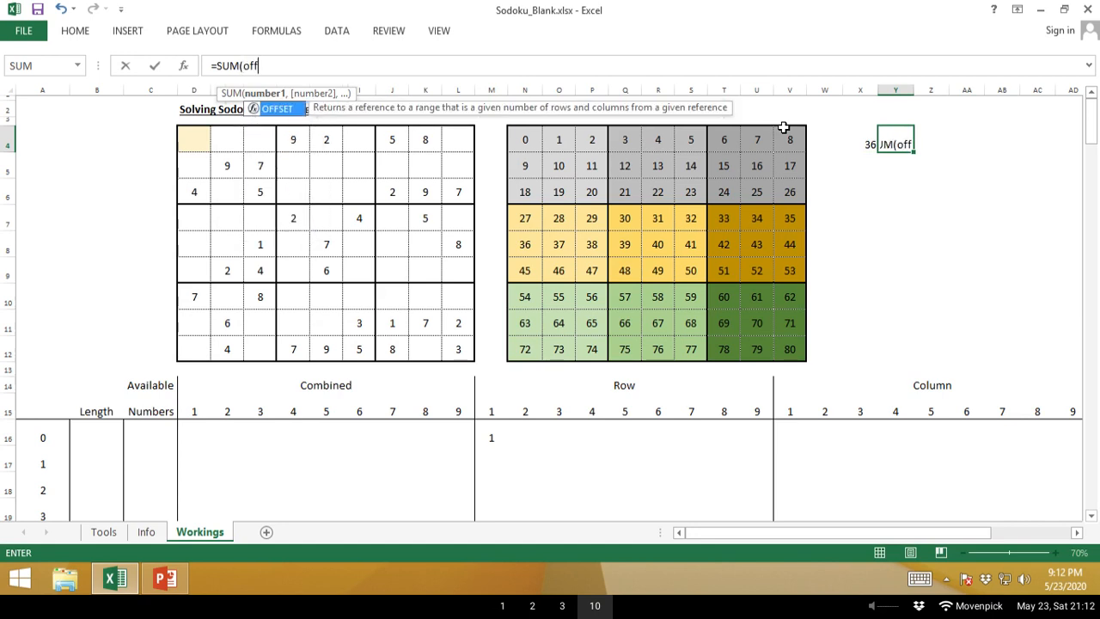
key(Tab)
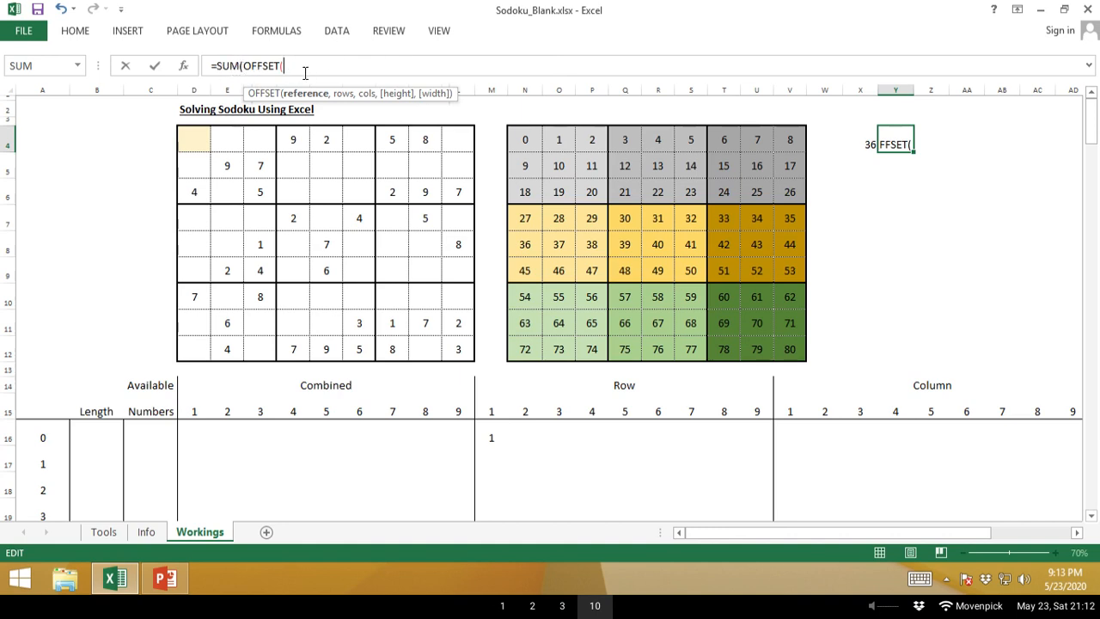
click(494, 138)
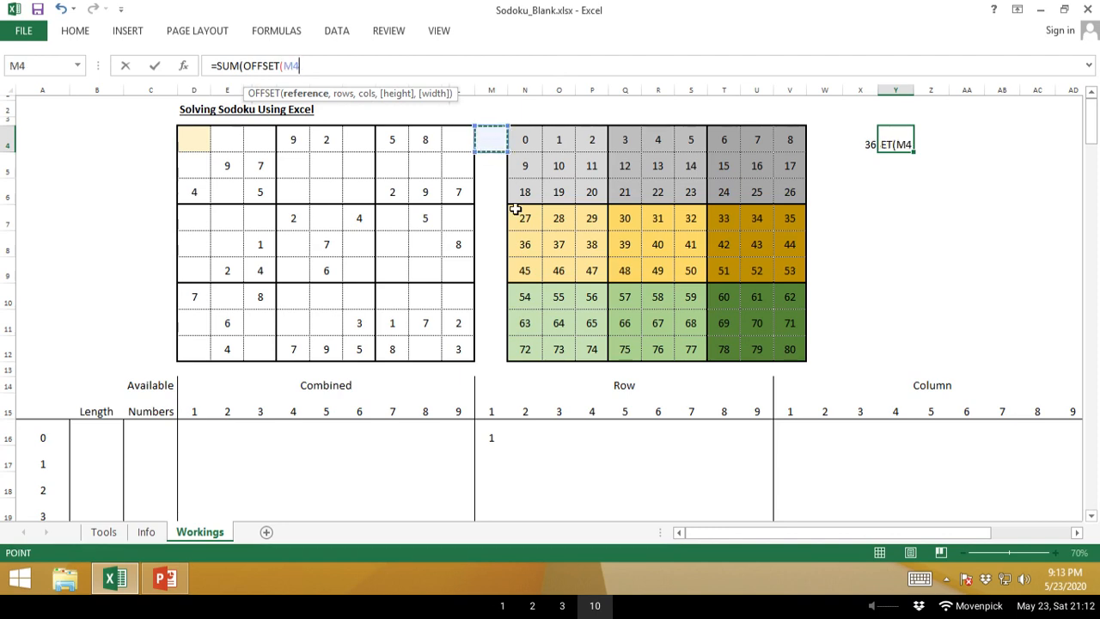
text(,)
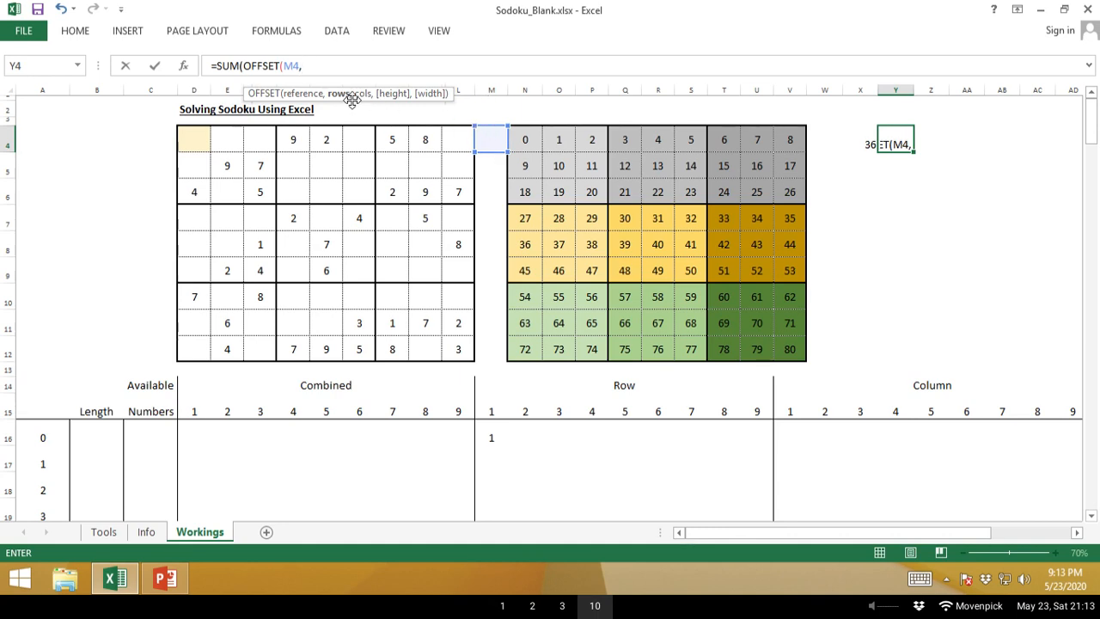
text(0,)
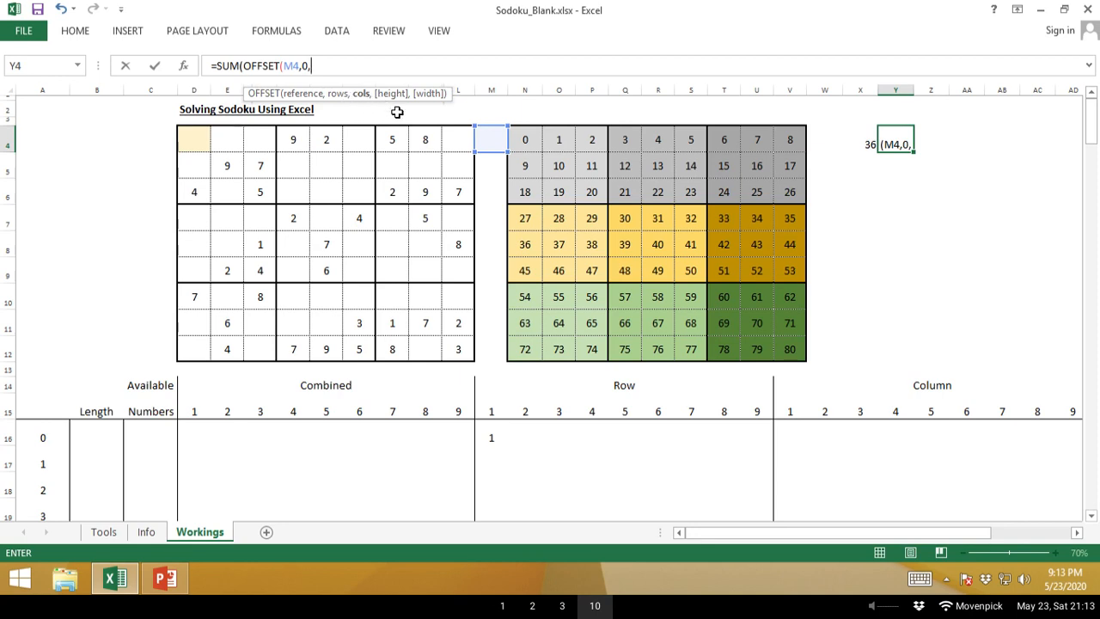
text(1,)
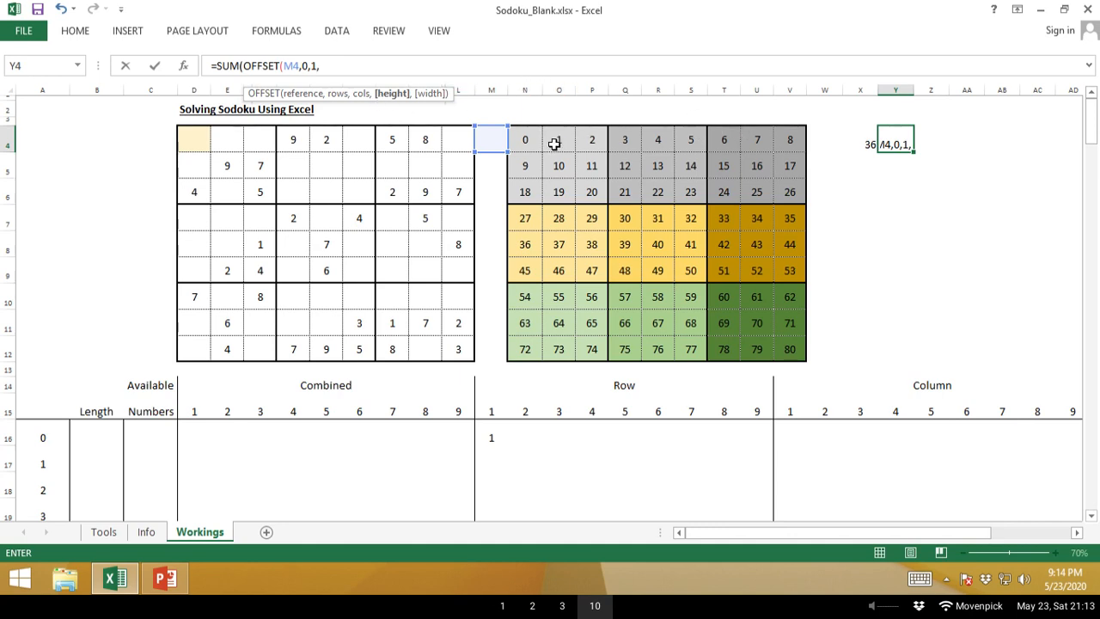
text(1,9)))
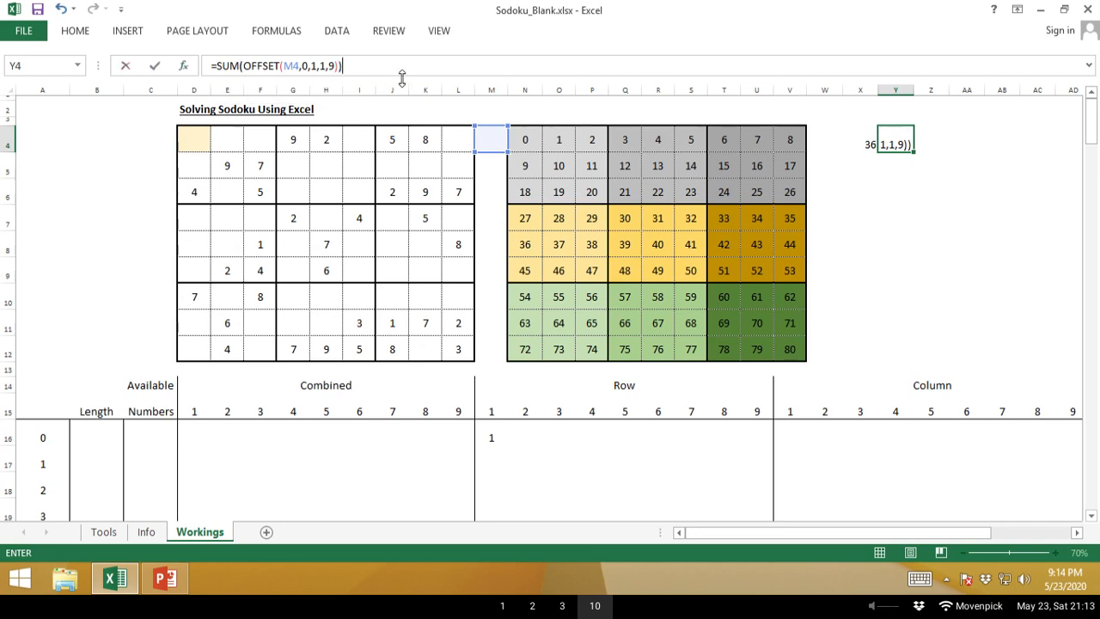
key(Return)
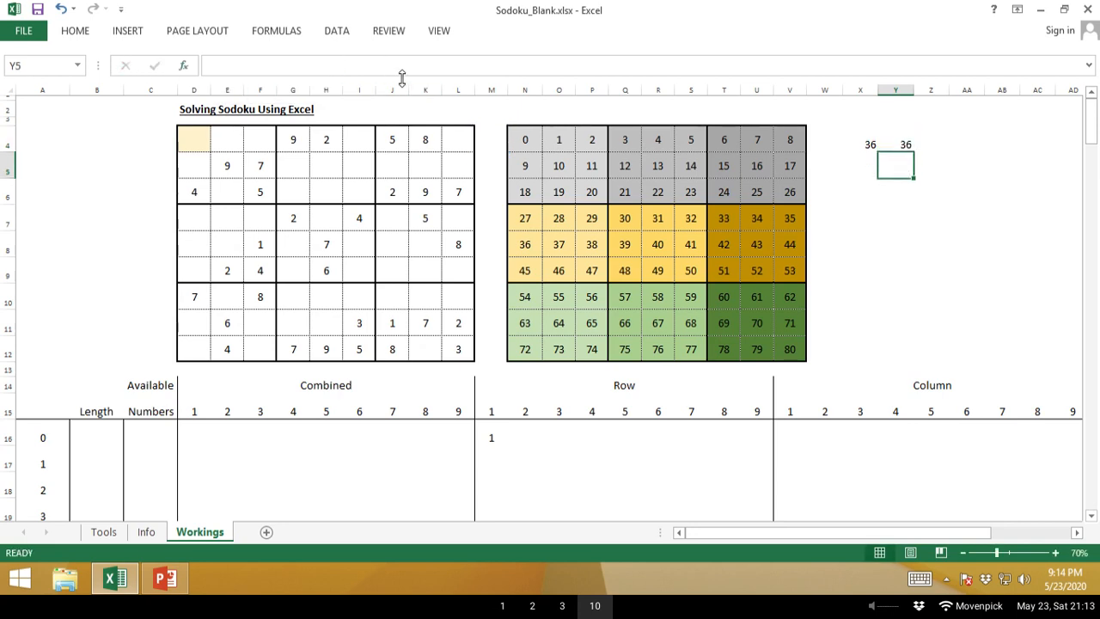
Compare the formulas in X4 and Y4, and highlight the Row section from its heading down to row 18.
key(Up)
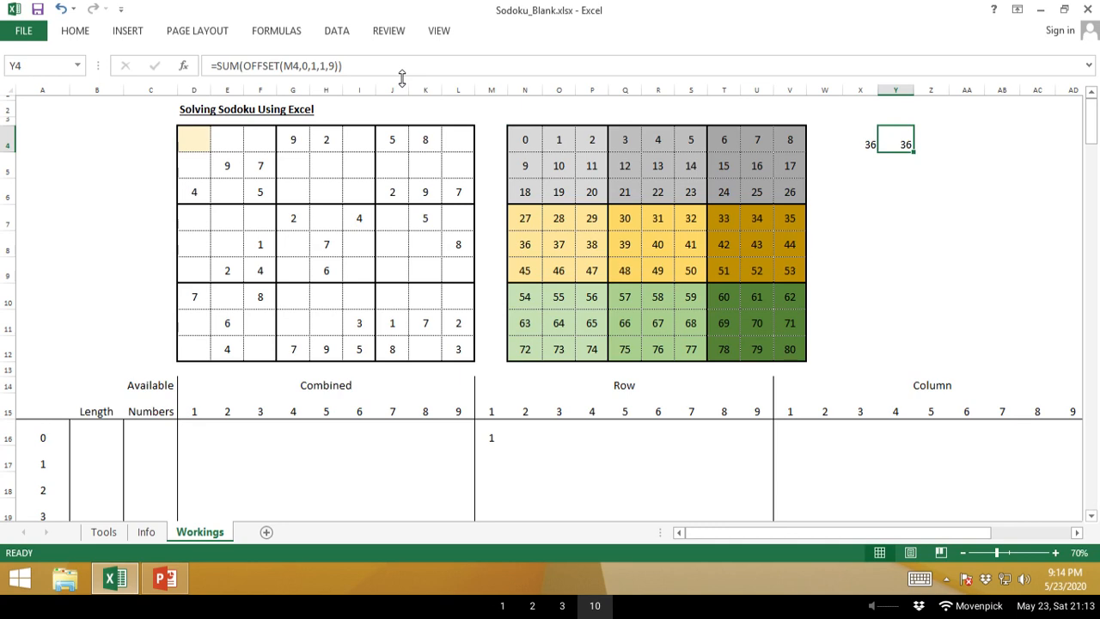
key(Left)
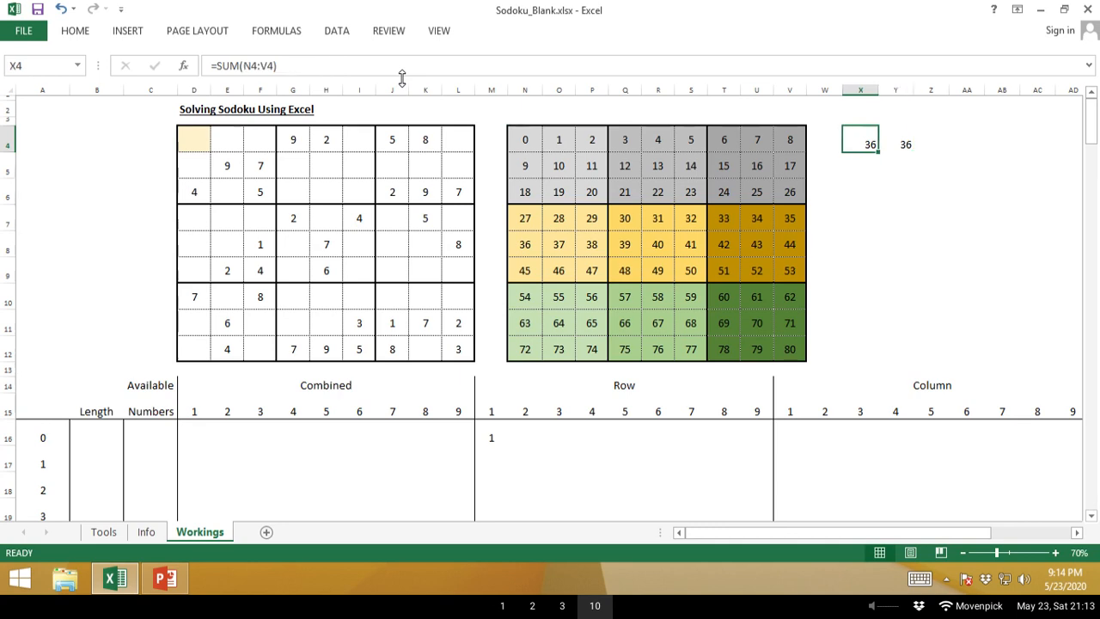
key(Right)
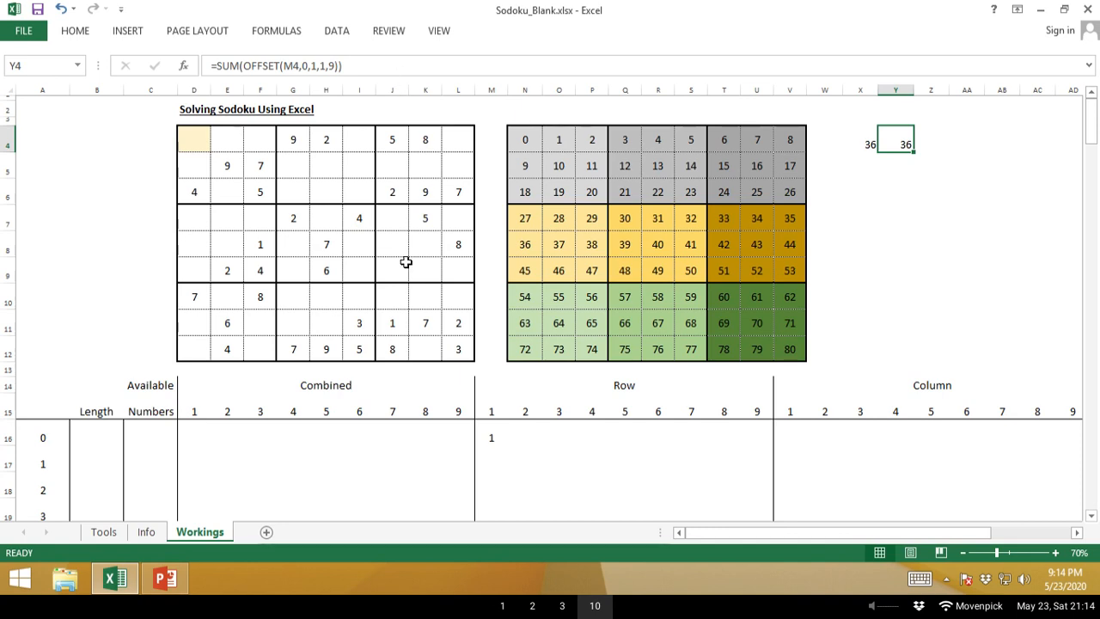
click(550, 385)
drag(550, 385, 553, 474)
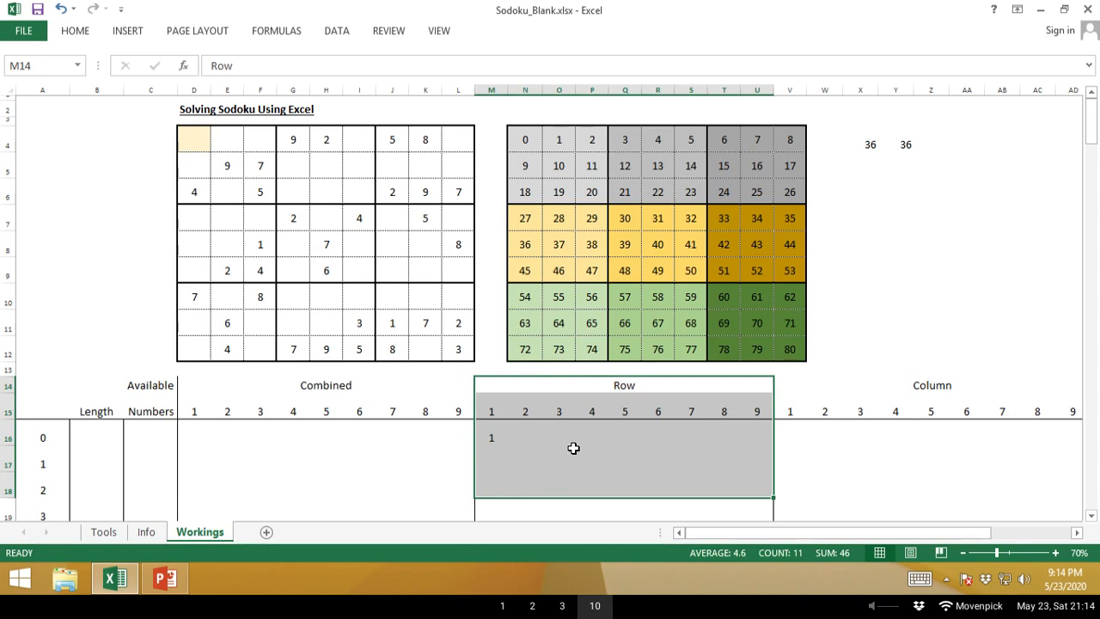
Delete the two test sums in X4:Y4.
drag(866, 143, 906, 145)
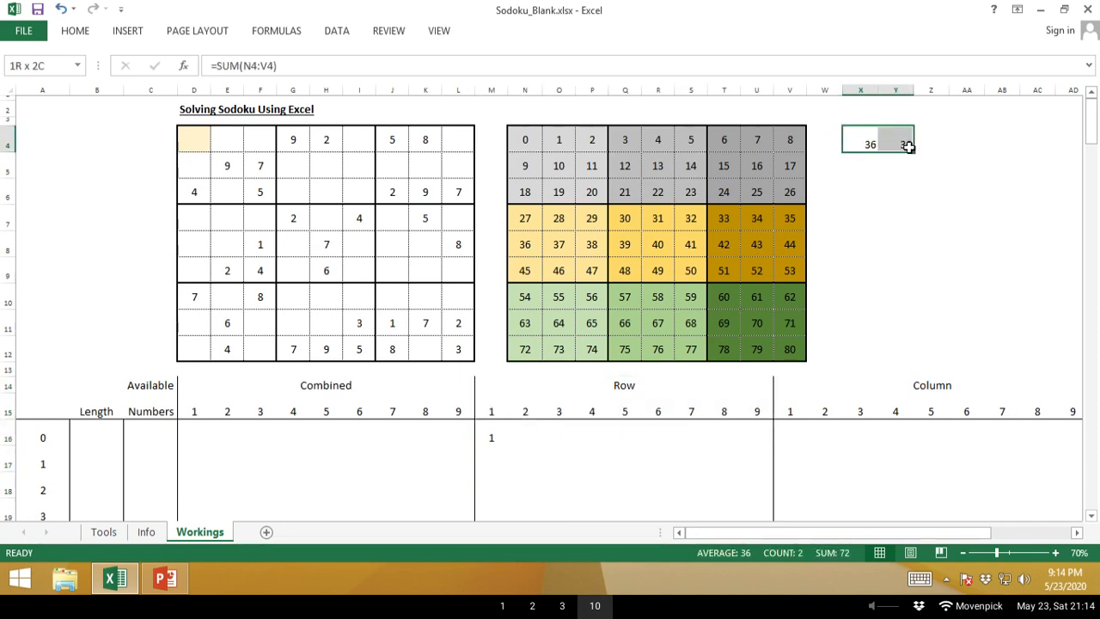
key(Delete)
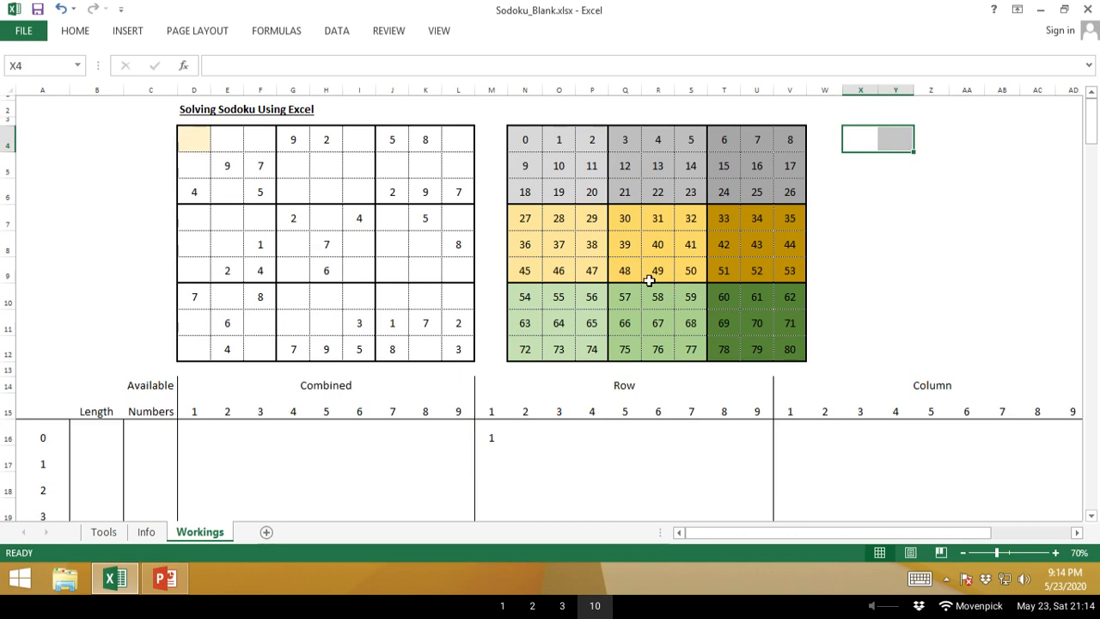
Examine how the numbered grid N4:V12 matches the Sudoku grid's first four rows, and review the MATCH range in M16's formula.
drag(537, 133, 786, 348)
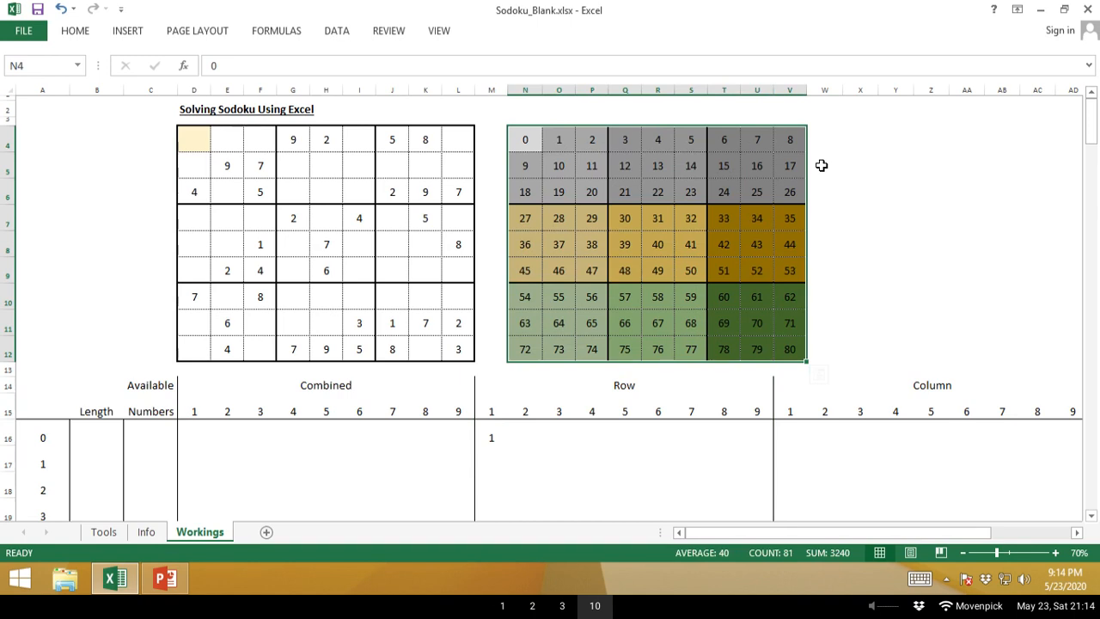
click(521, 164)
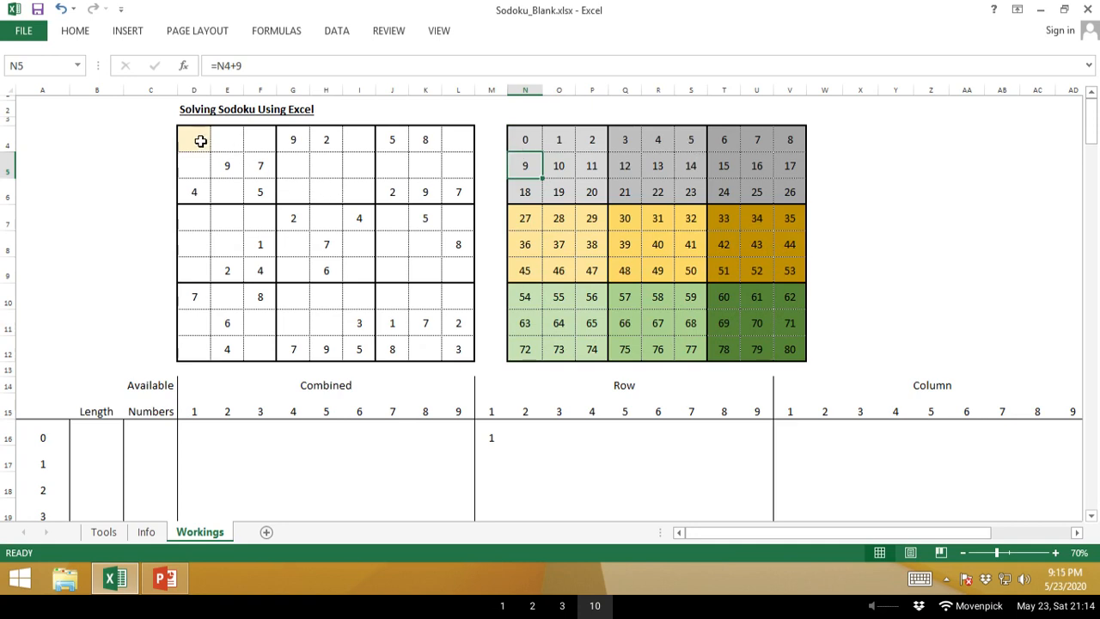
drag(200, 141, 458, 143)
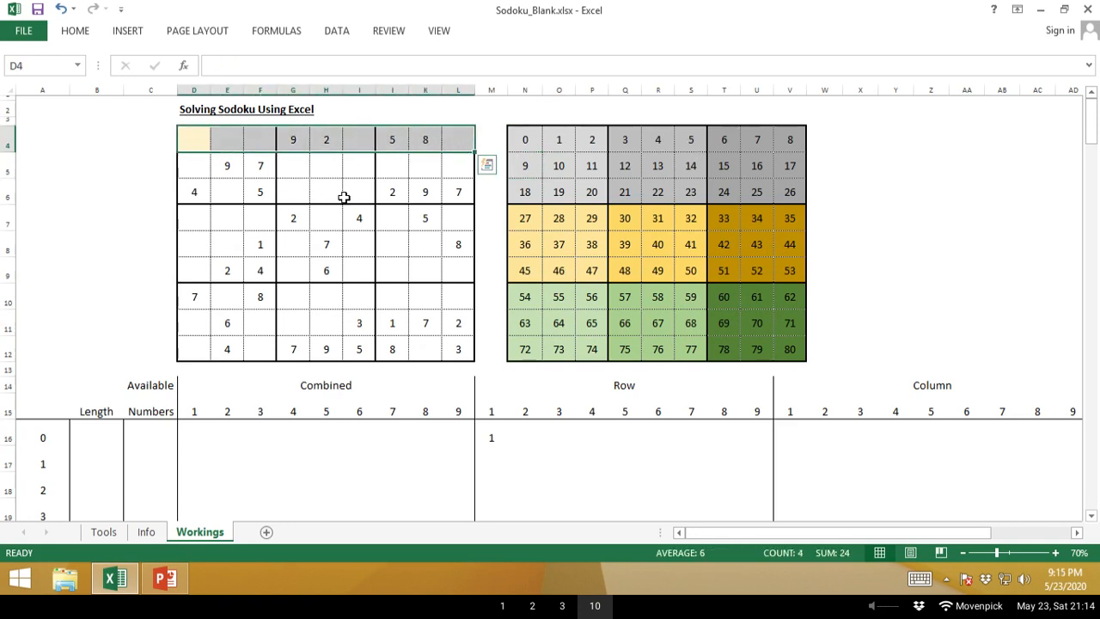
drag(200, 165, 456, 167)
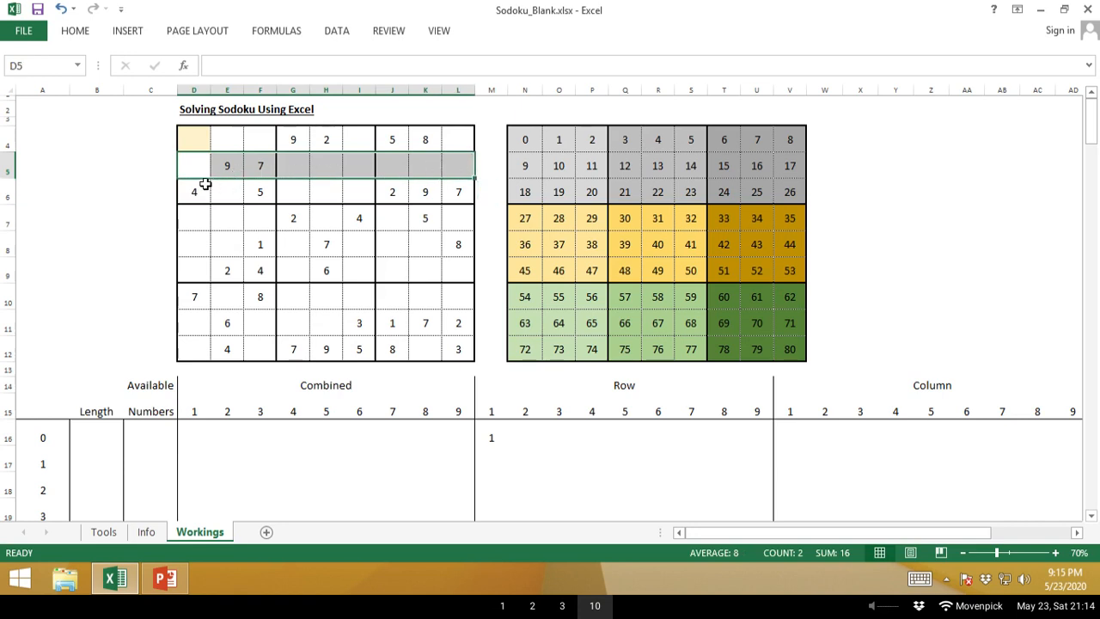
drag(200, 188, 468, 188)
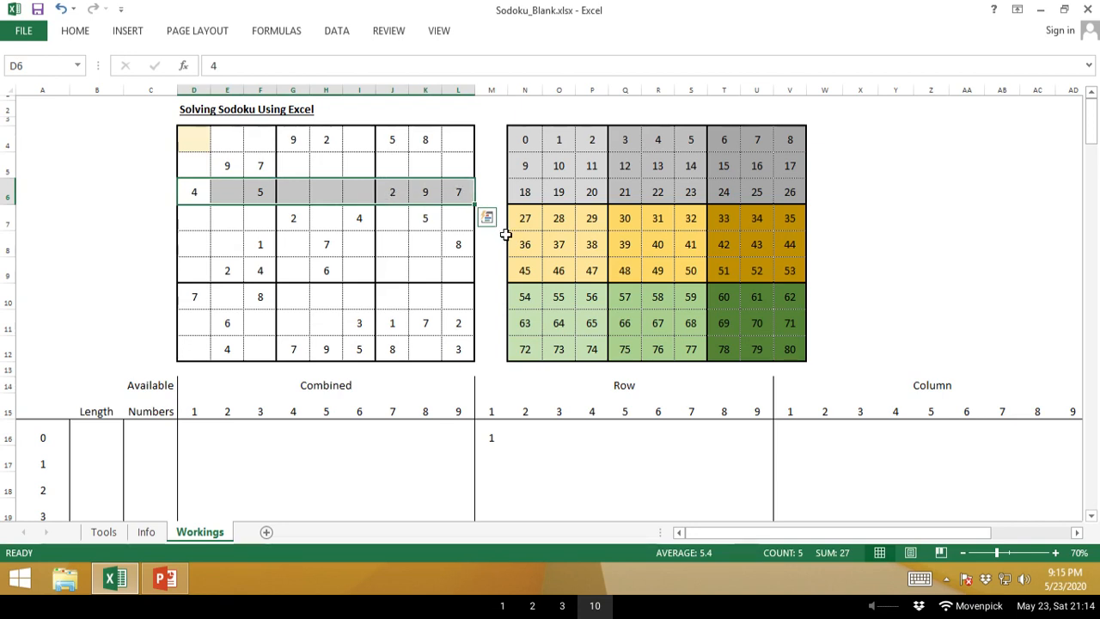
drag(195, 217, 454, 216)
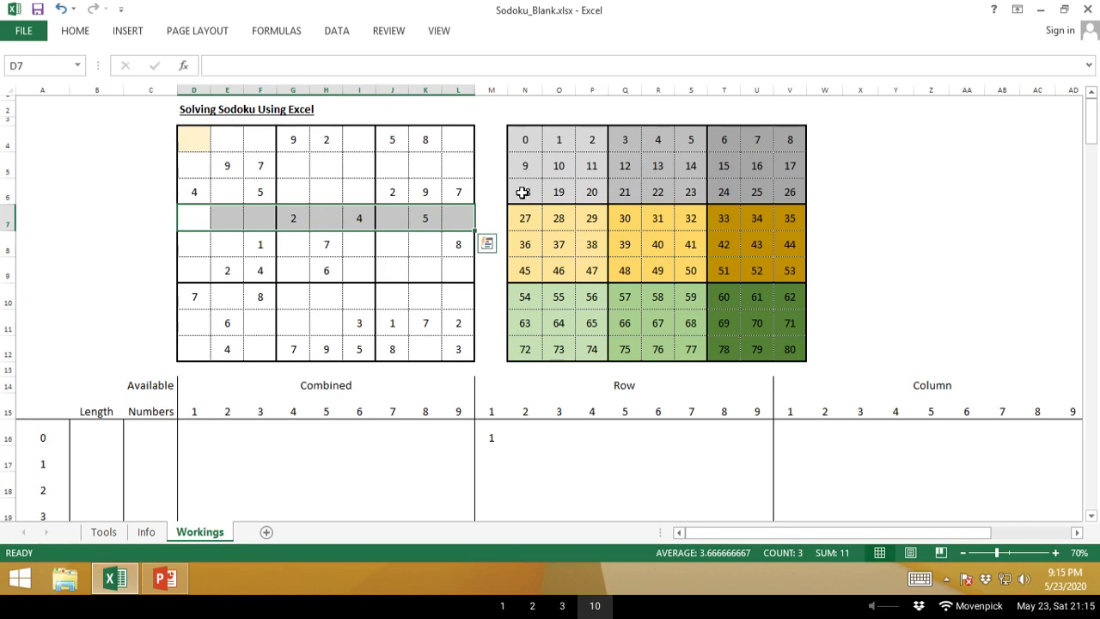
click(193, 141)
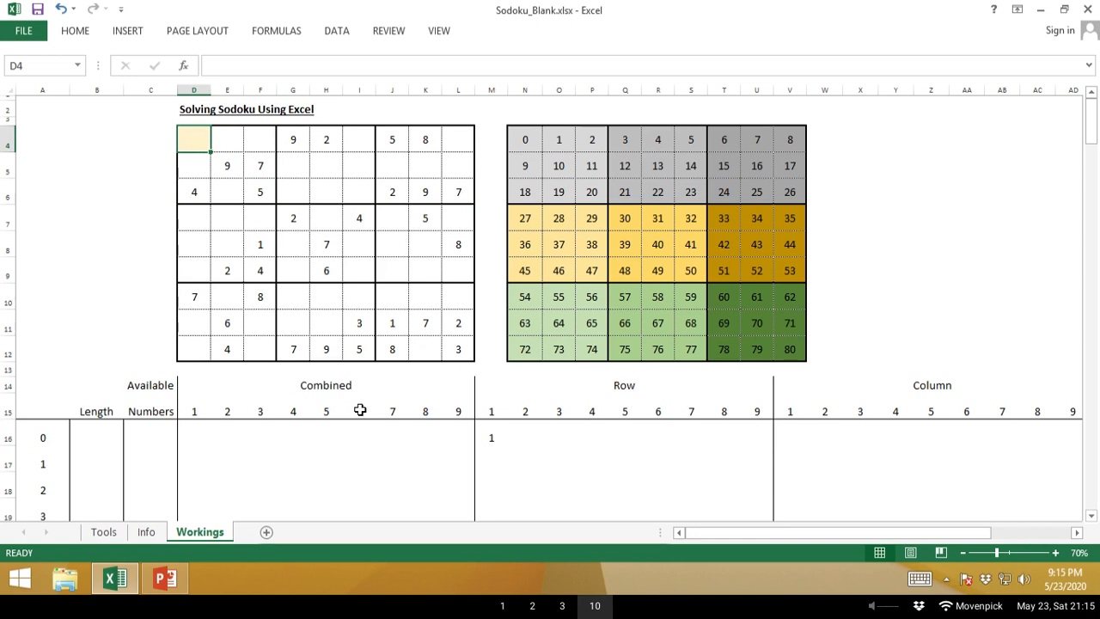
click(493, 430)
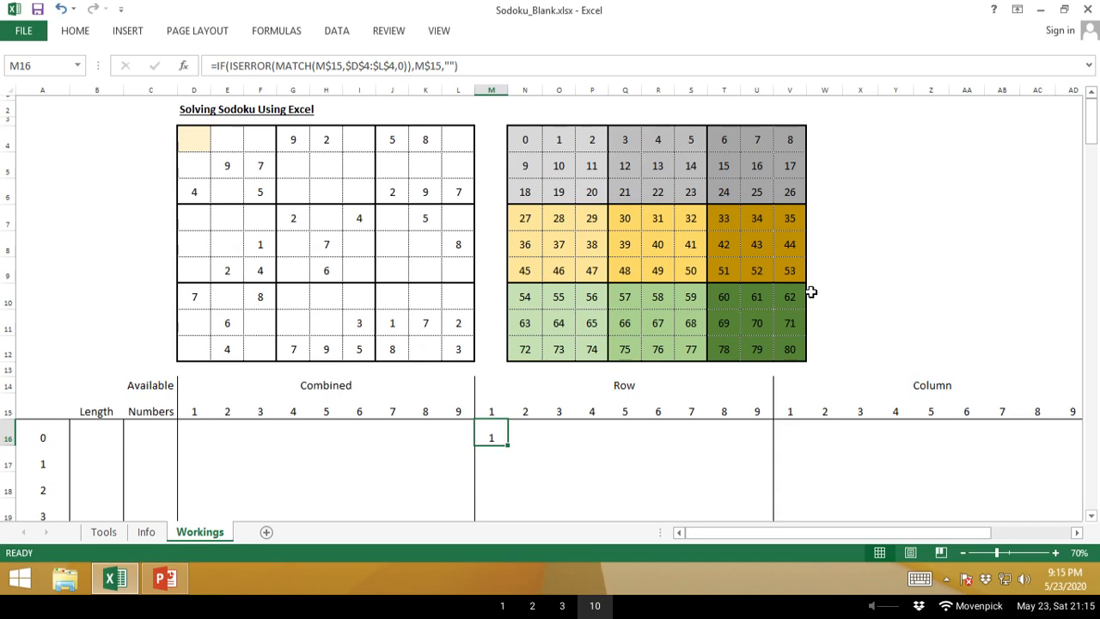
click(896, 138)
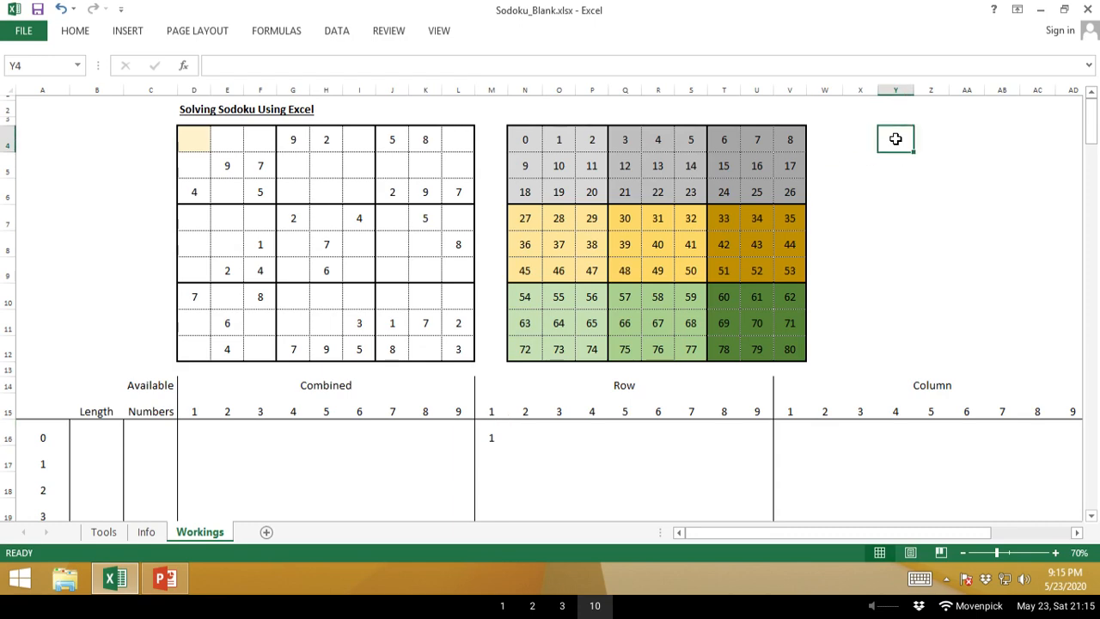
Switch to PowerPoint and add a new slide after the OFFSET FUNCTION slide, titled INT.
key(alt+Tab)
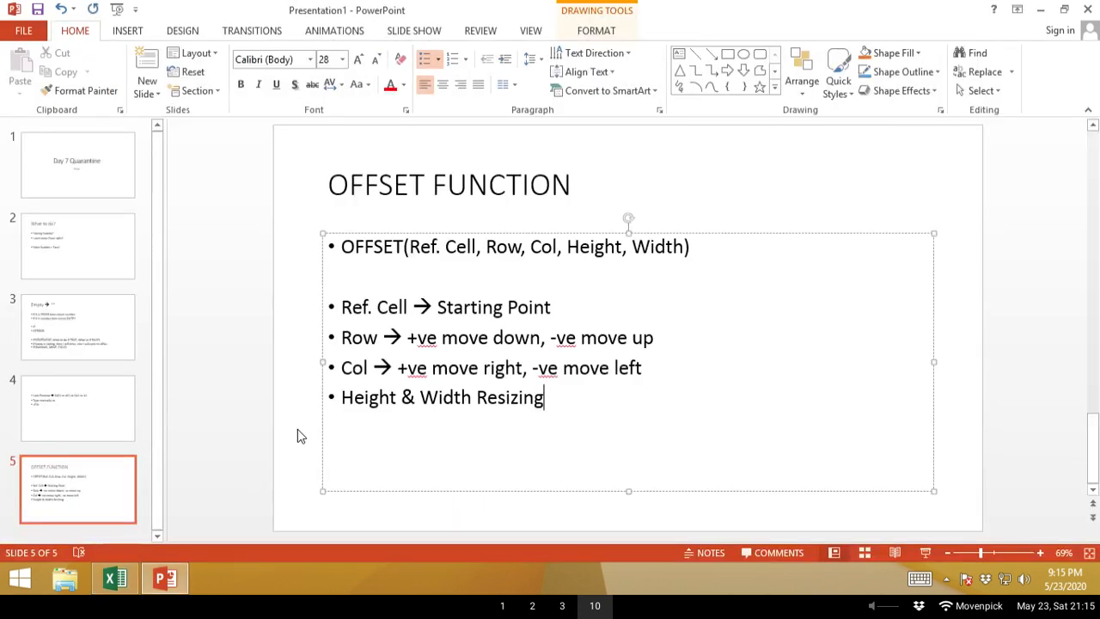
right_click(129, 468)
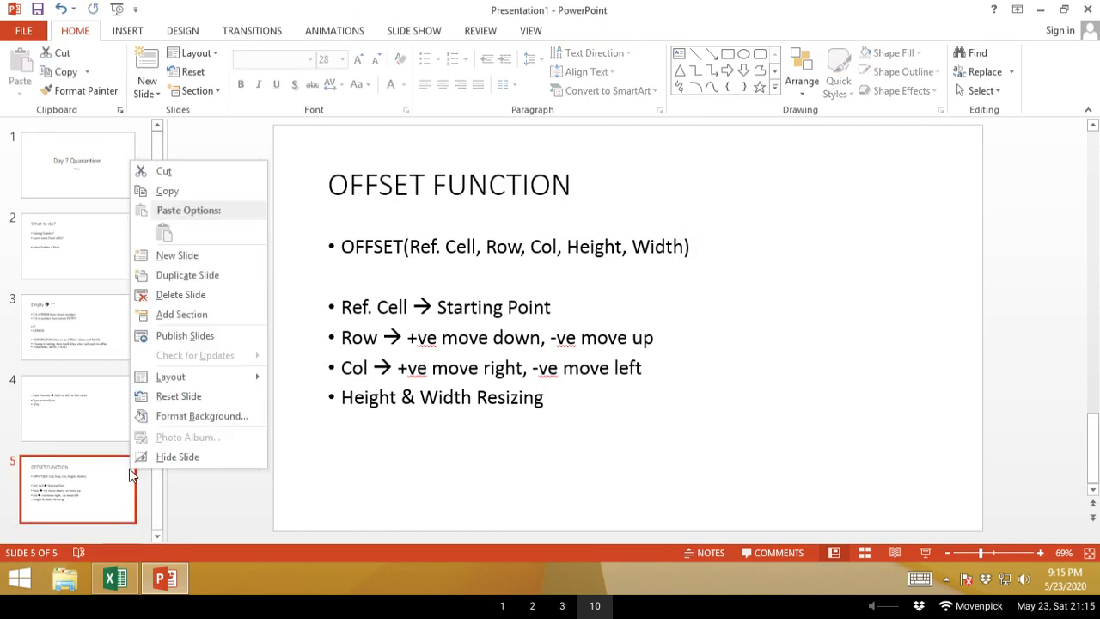
click(210, 258)
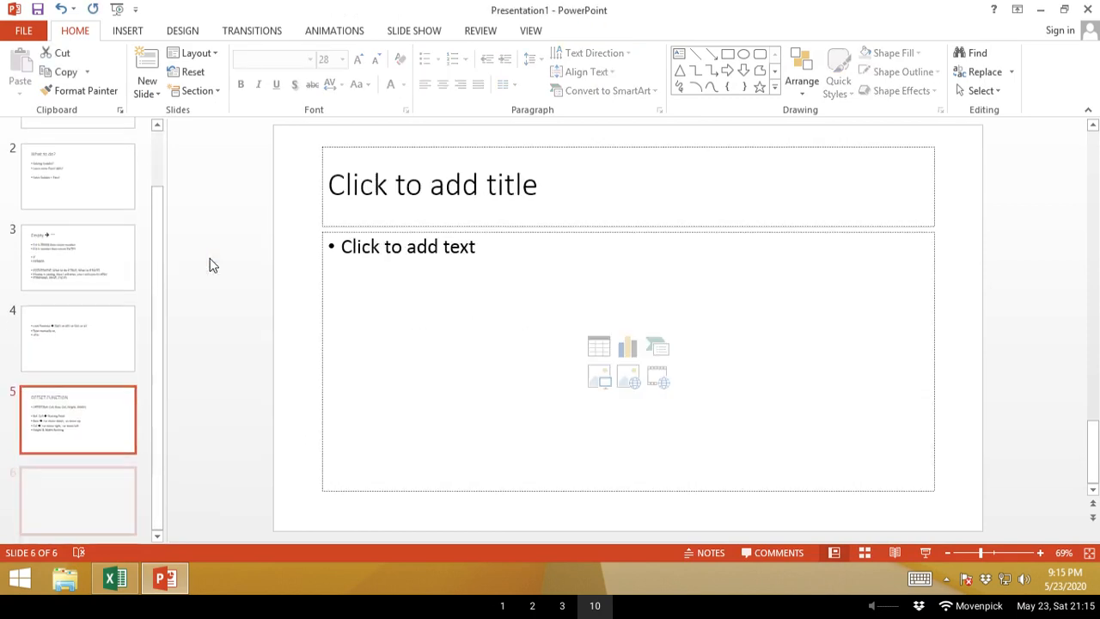
click(421, 185)
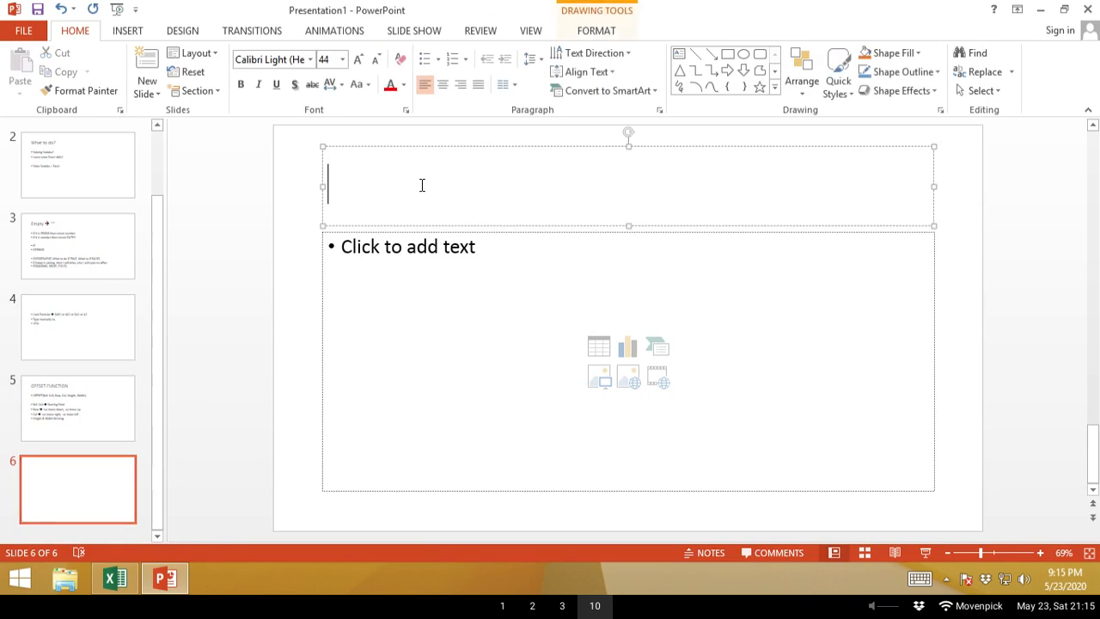
text(INT)
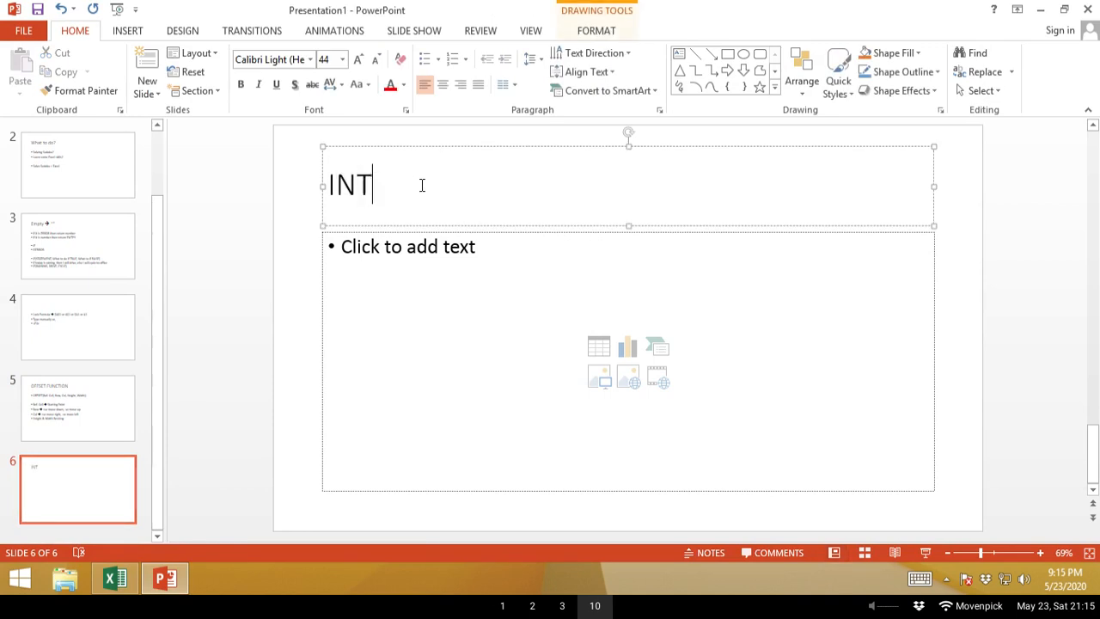
Add two example bullets to the INT slide's body: INT(9.3) → 9 and INT(9.9) → 9.
click(438, 268)
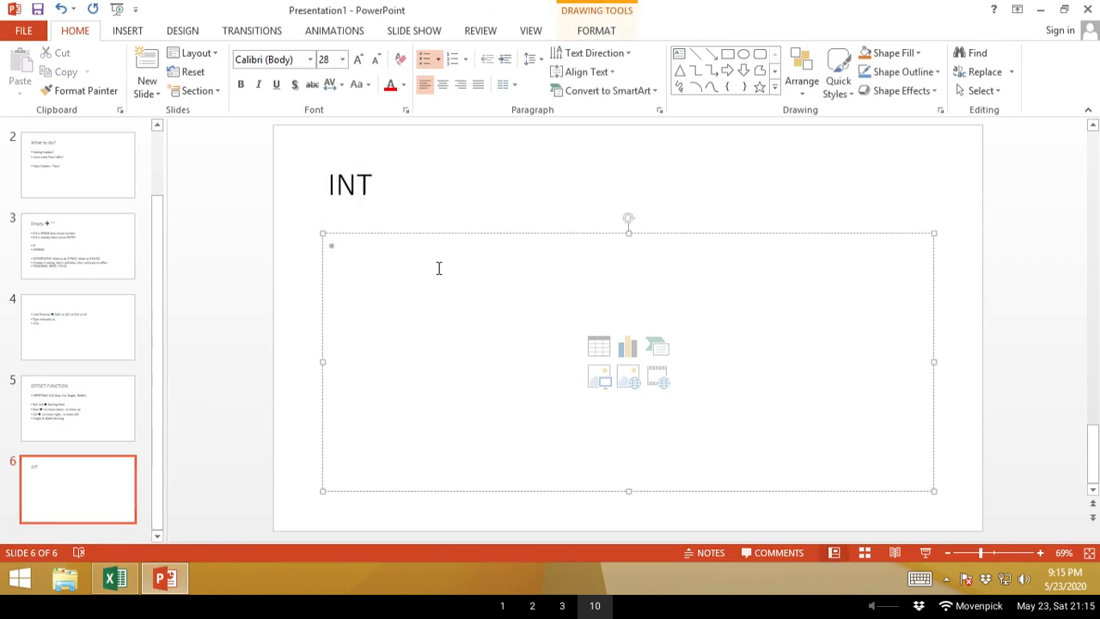
text(INT(9)
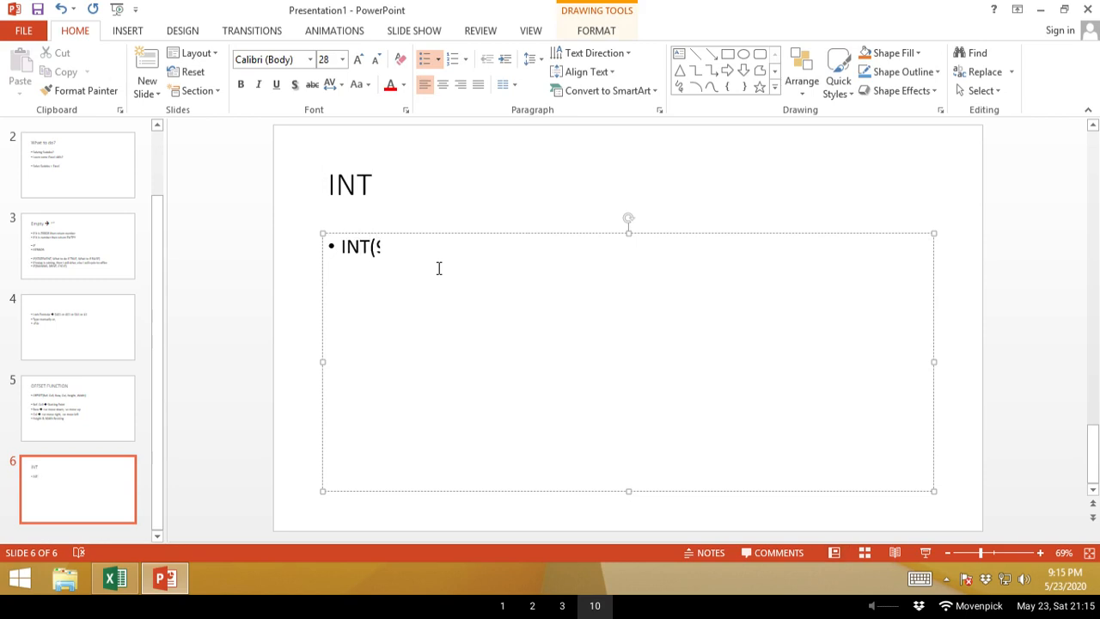
text(.3)
text(--)
key(BackSpace)
key(BackSpace)
text(--> 9)
key(Return)
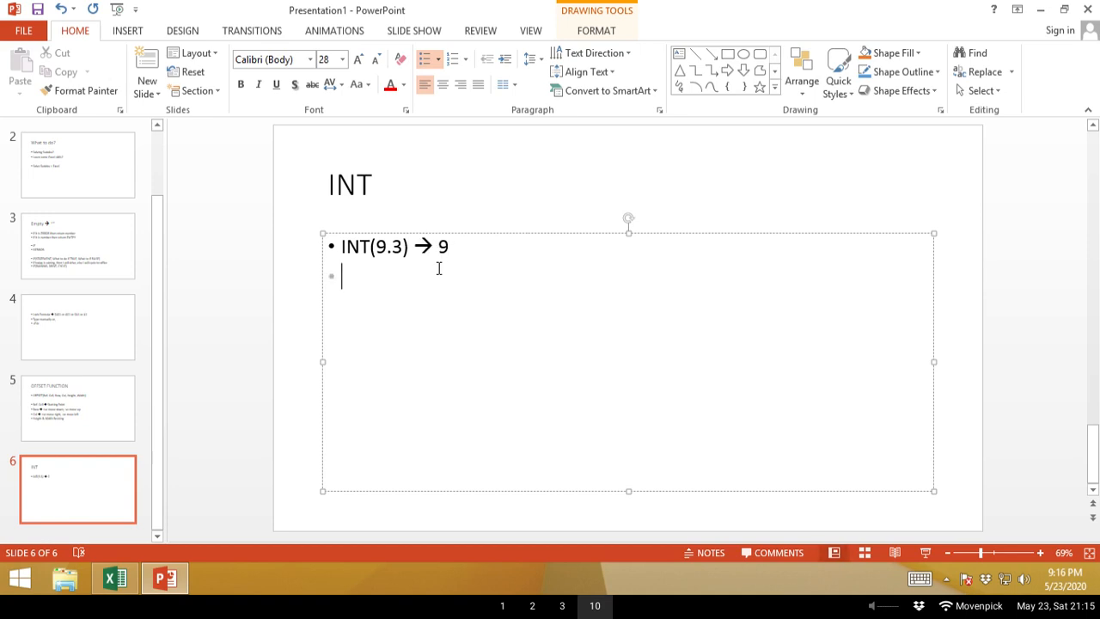
text(INT()
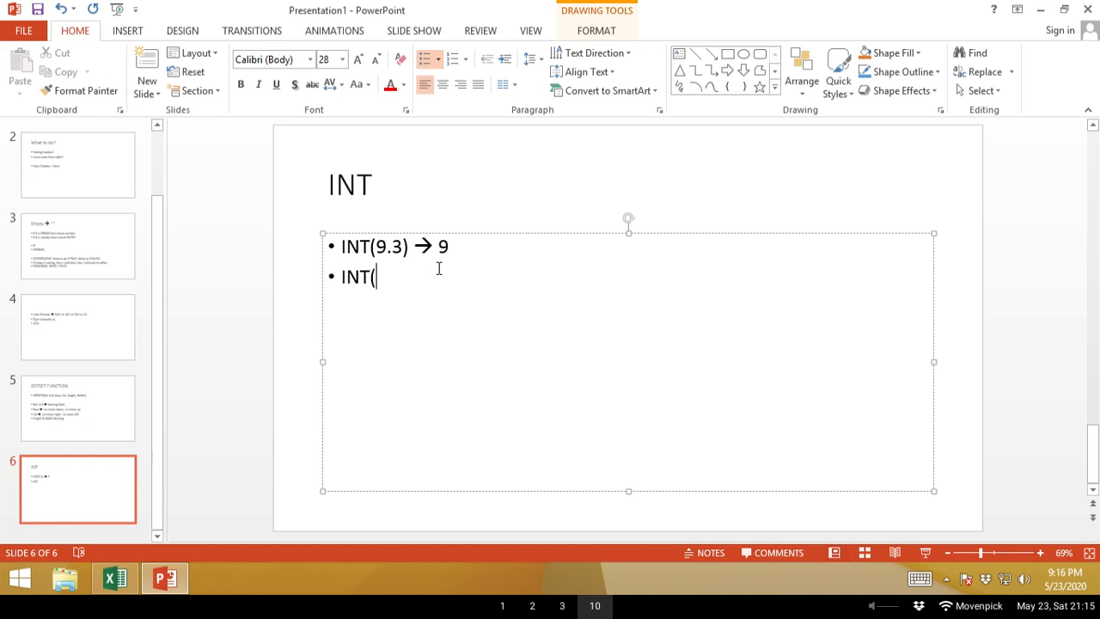
text(9.9) --> 9)
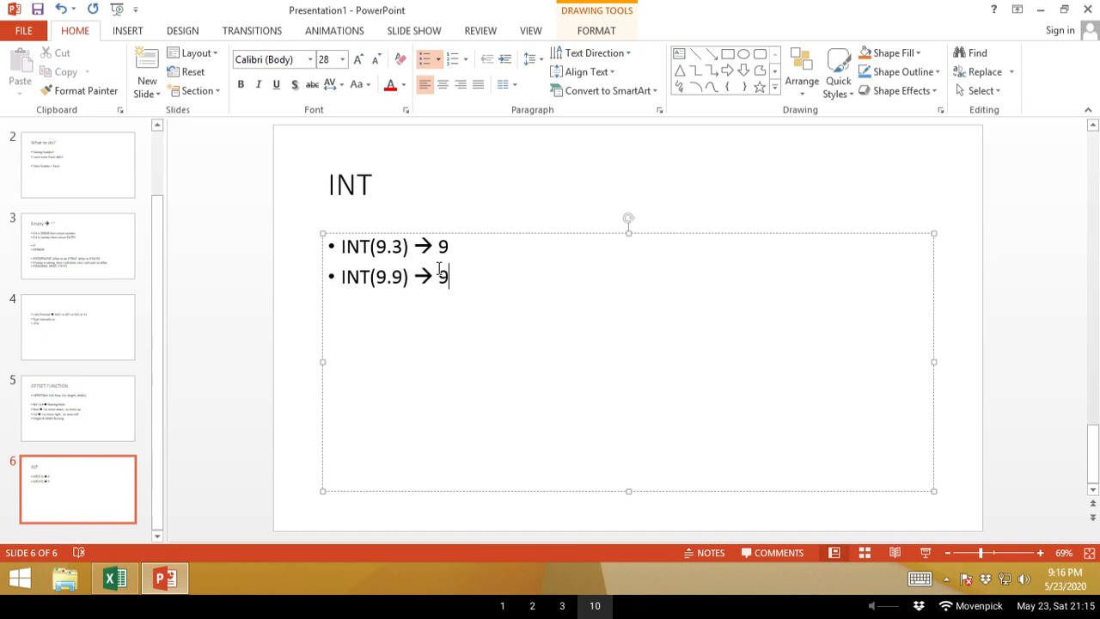
Switch back to the Sodoku_Blank.xlsx workbook in Excel and move to column A of the Workings sheet.
key(alt+Tab)
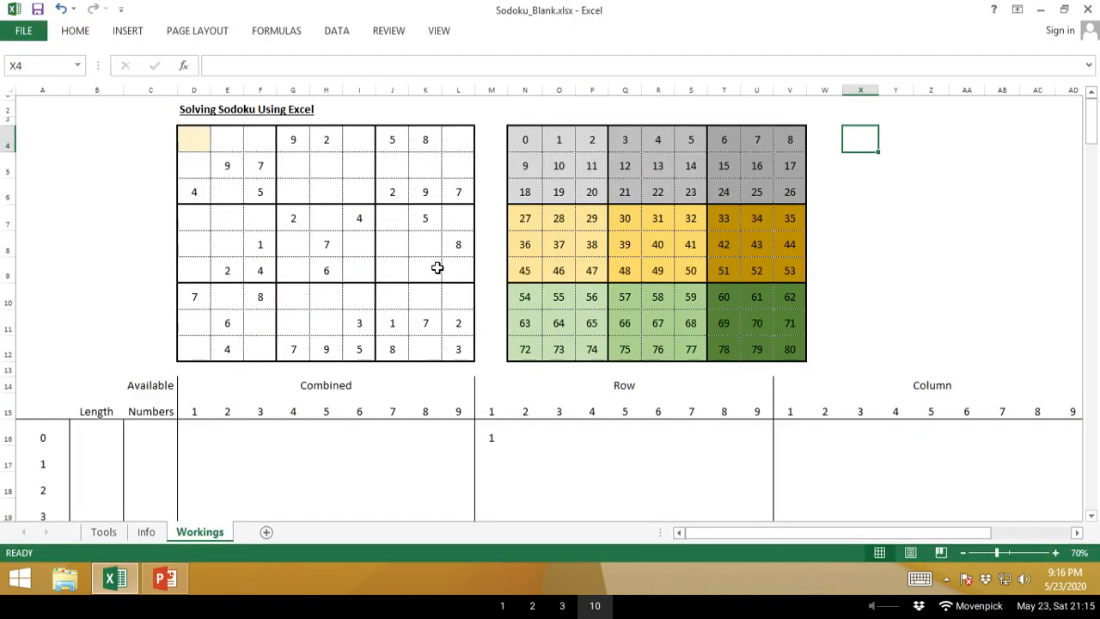
key(Left)
key(Left)
key(Left)
key(Left)
key(Left)
key(Left)
key(Left)
key(Left)
key(Left)
key(Left)
key(Left)
key(Left)
key(Left)
key(Left)
key(Left)
key(Left)
key(Left)
key(Left)
key(Left)
key(Left)
key(Down)
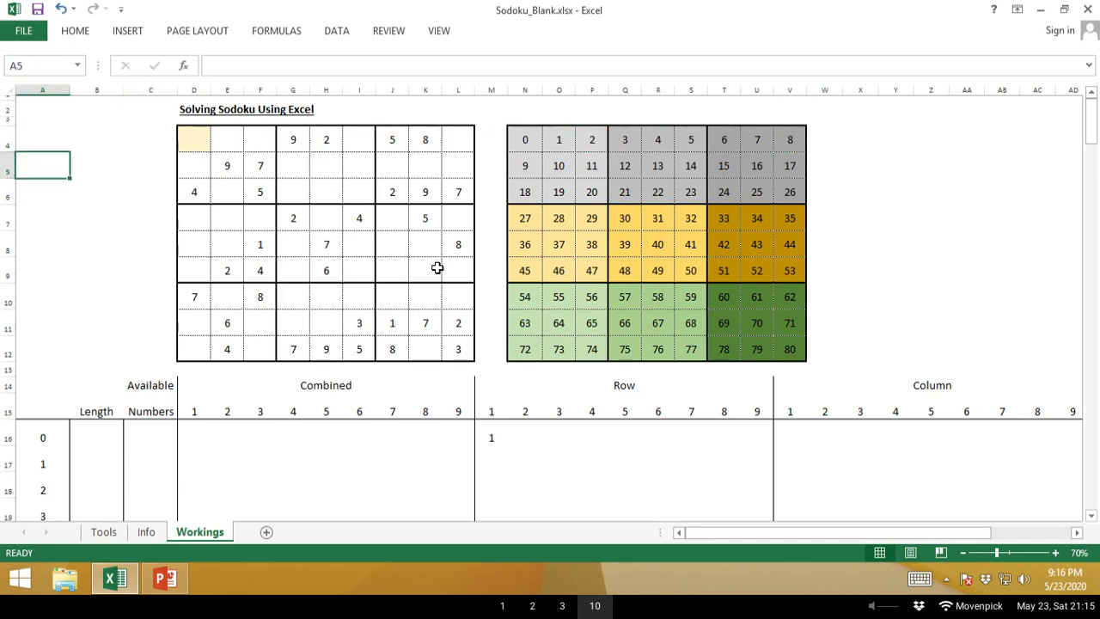
Enter the trial formula =A16/9 in B16 of the Length column.
click(93, 431)
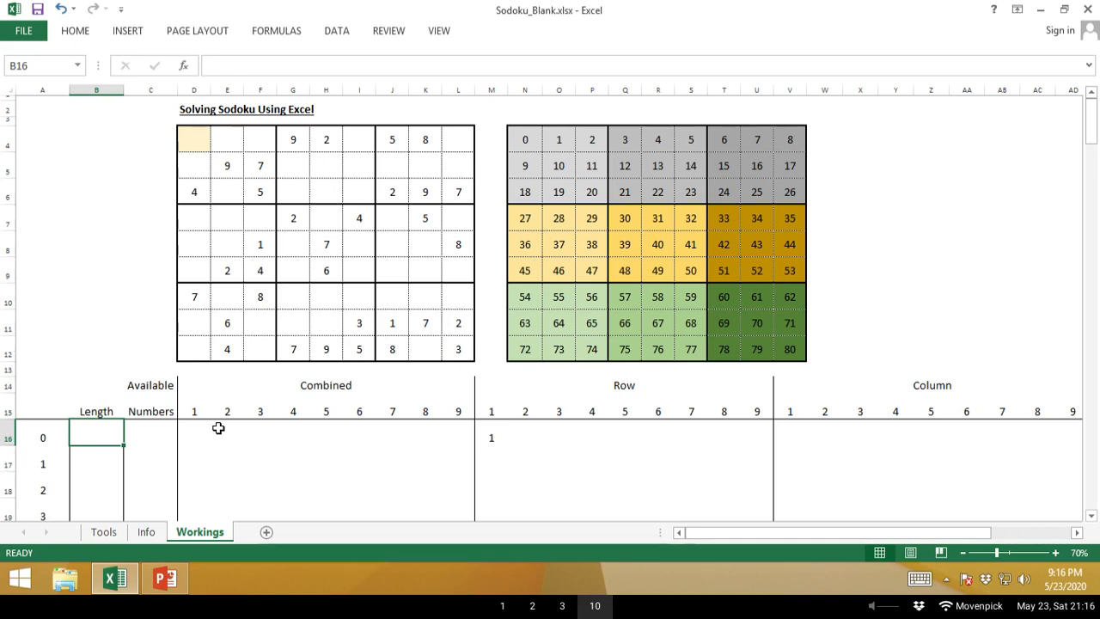
scroll(218, 428, down, 3)
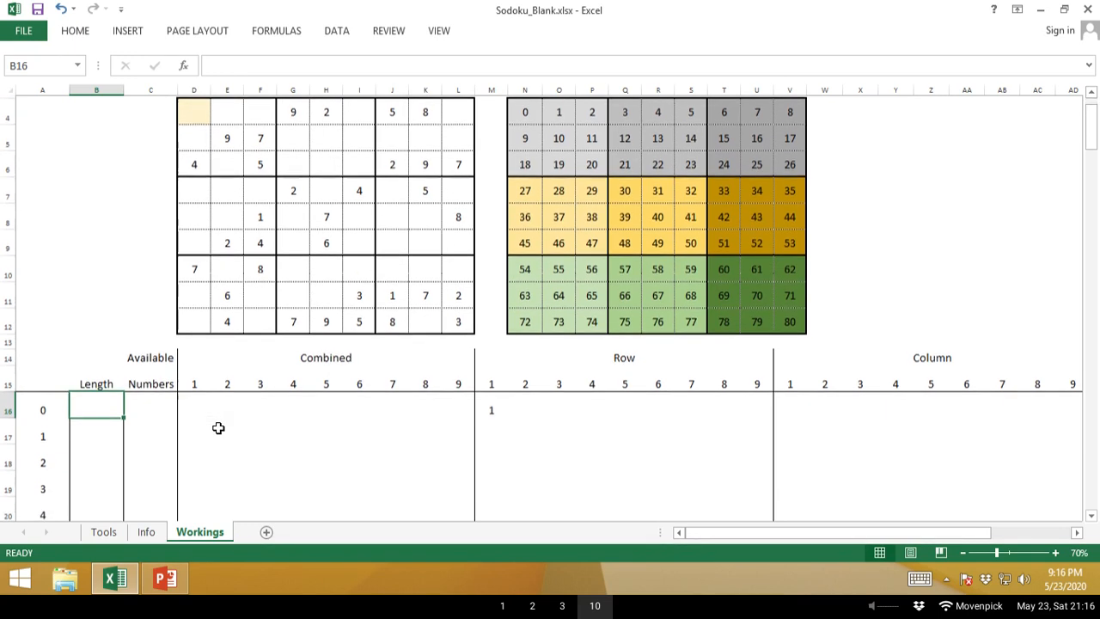
text(=)
key(Left)
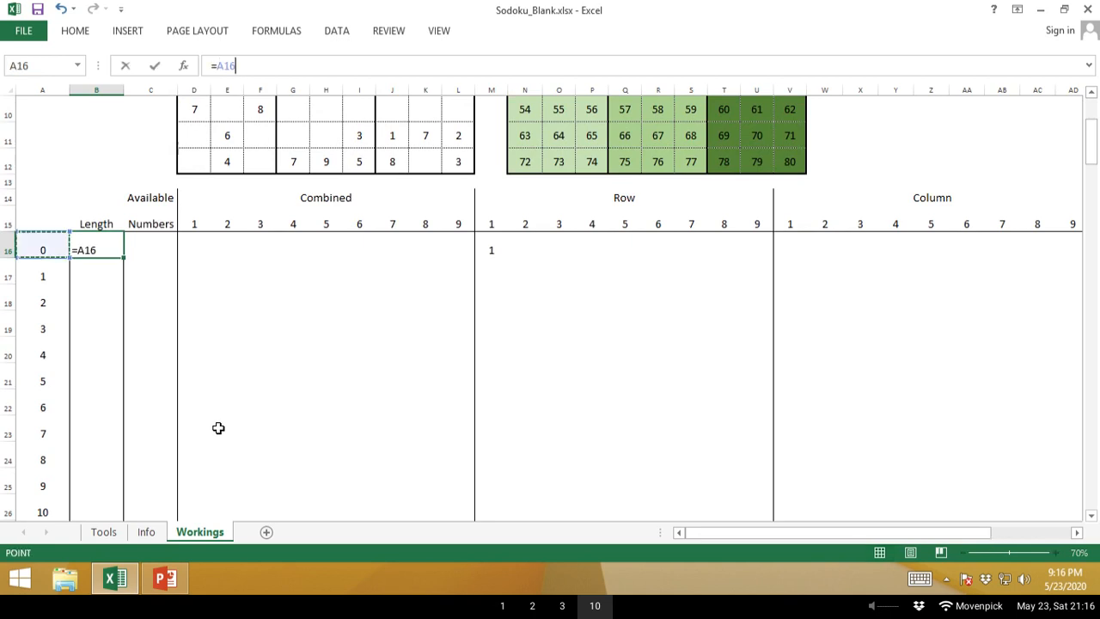
text(/9)
key(Return)
key(Up)
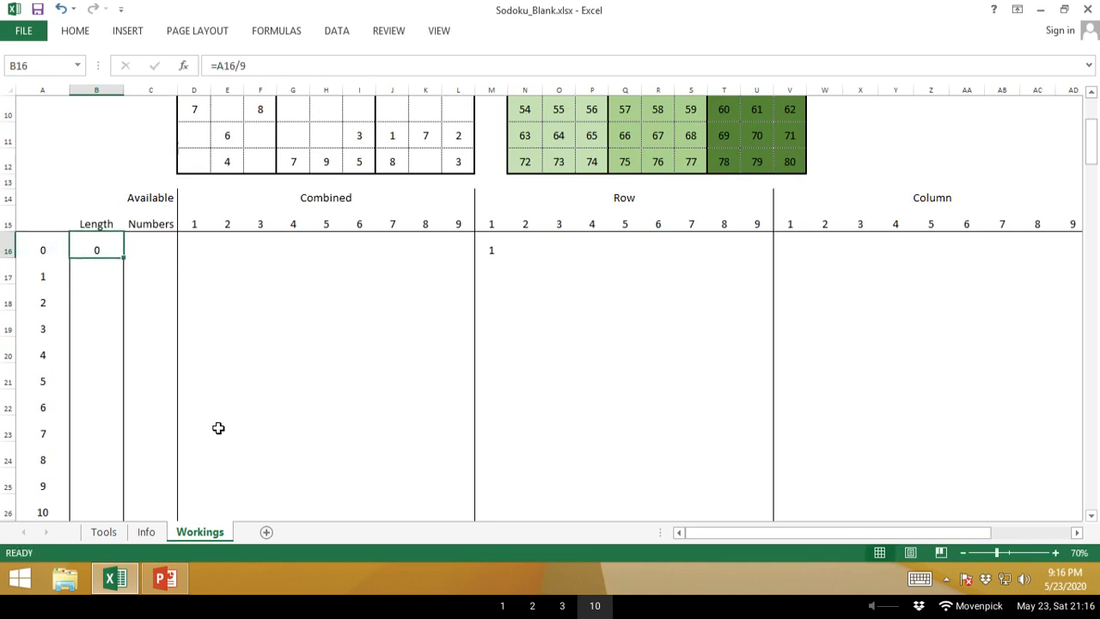
Copy the division formula from B16 down through B21.
key(ctrl+c)
key(shift+Down)
key(shift+Down)
key(shift+Down)
key(shift+Down)
key(shift+Down)
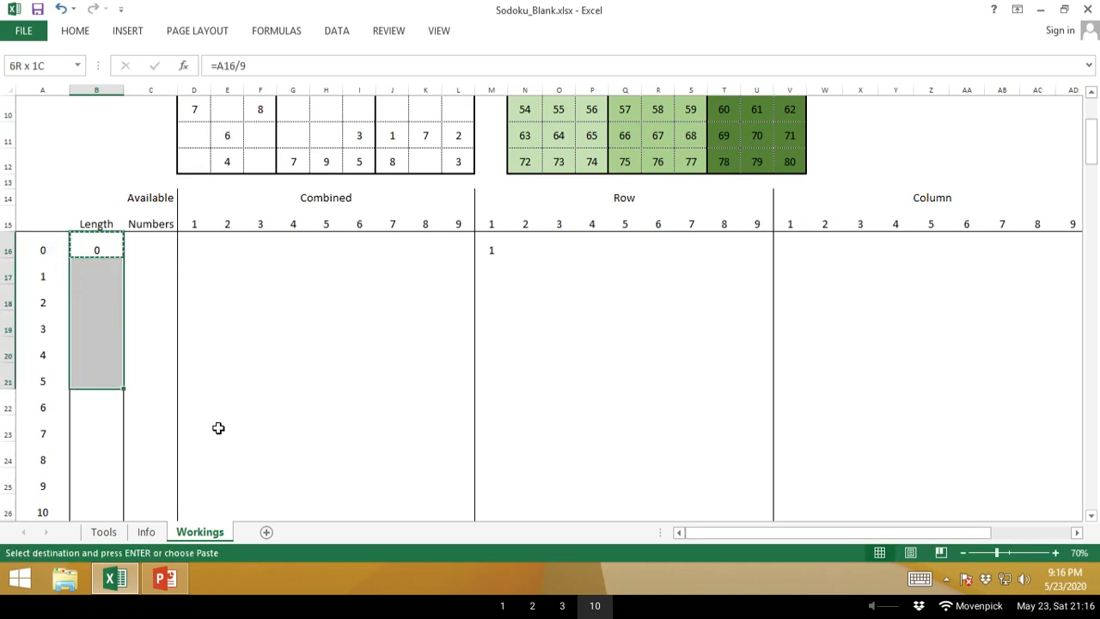
key(ctrl+v)
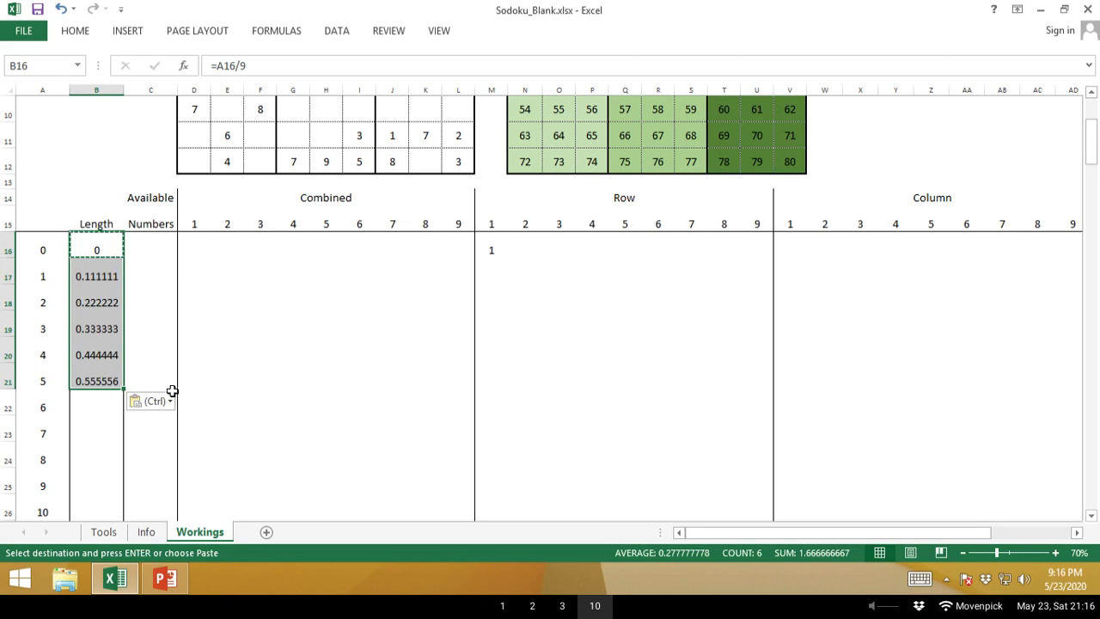
key(Escape)
key(Up)
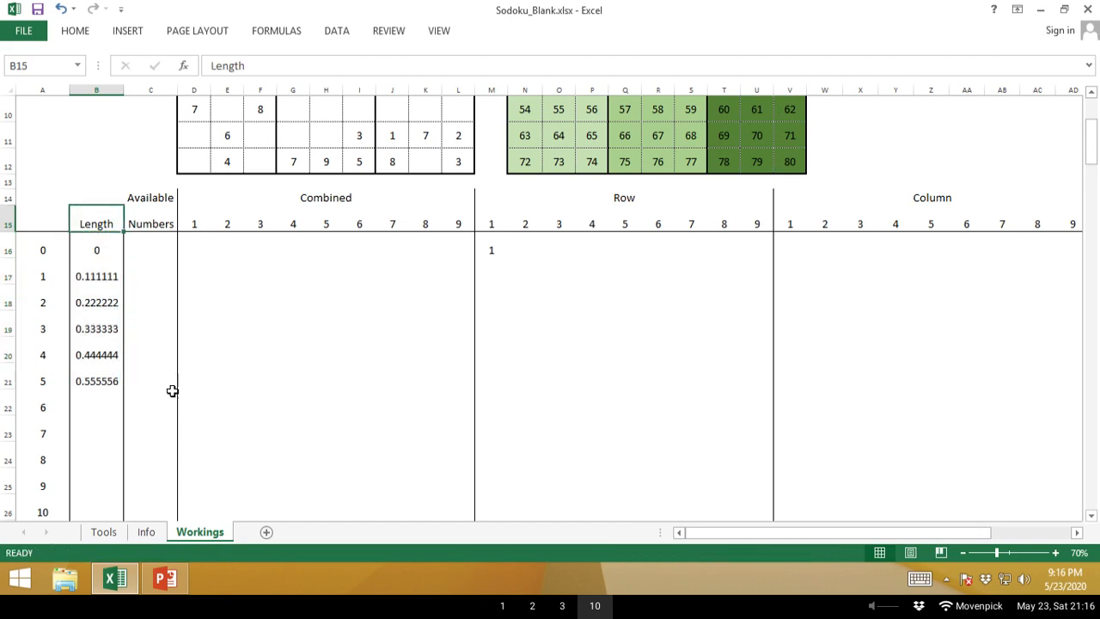
Undo the fill to B21 and copy B16's division formula down through B26 instead.
key(ctrl+z)
key(Down)
key(Up)
key(shift+Down)
key(shift+Down)
key(shift+Down)
key(shift+Down)
key(shift+Down)
key(shift+Down)
key(shift+Down)
key(shift+Down)
key(shift+Down)
key(shift+Down)
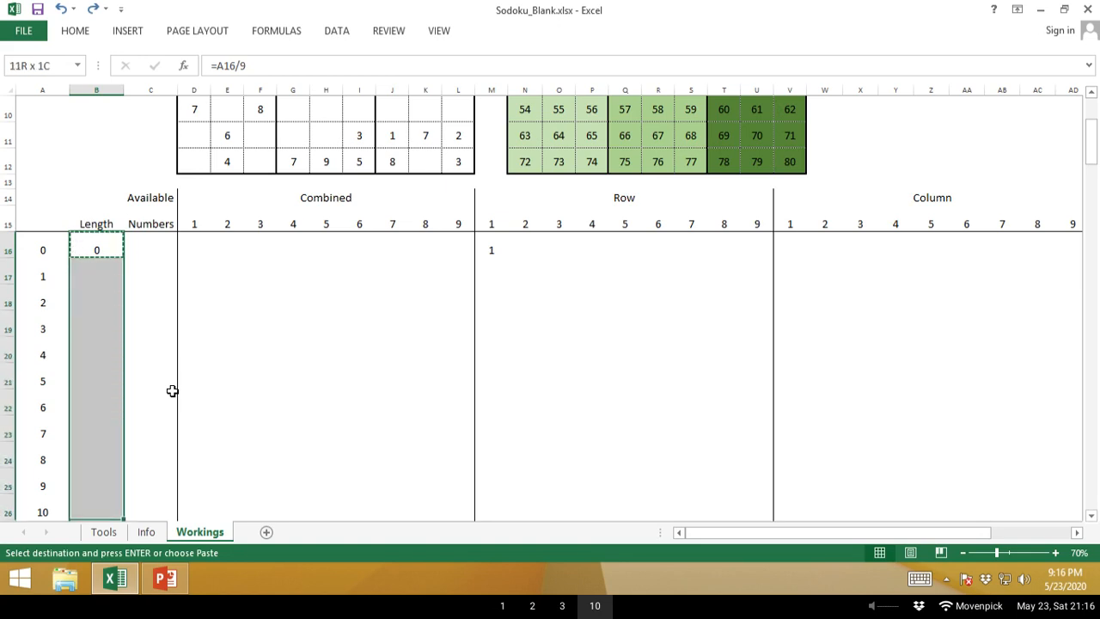
key(ctrl+v)
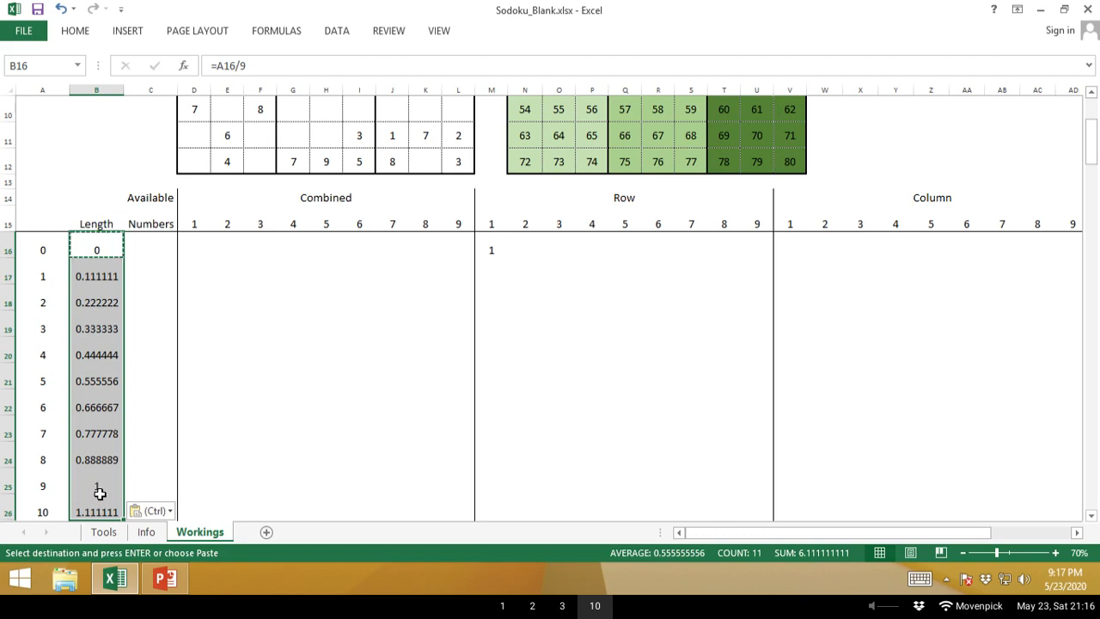
Highlight the Sudoku grid's second row D5:L5, and undo the trial division formulas in the Length column.
scroll(100, 493, up, 3)
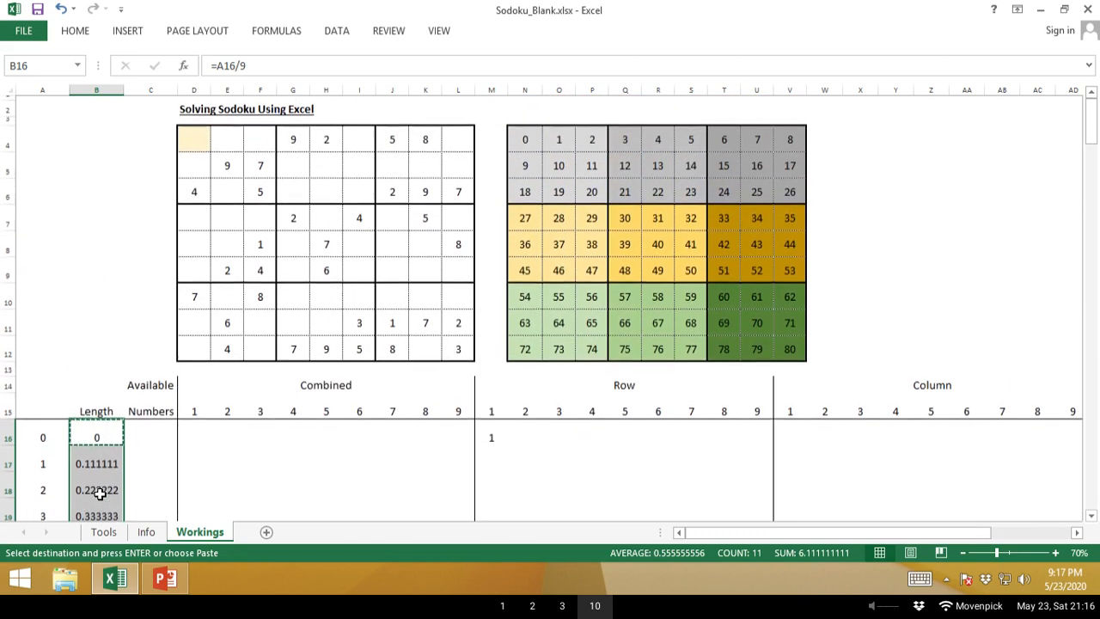
drag(195, 155, 451, 166)
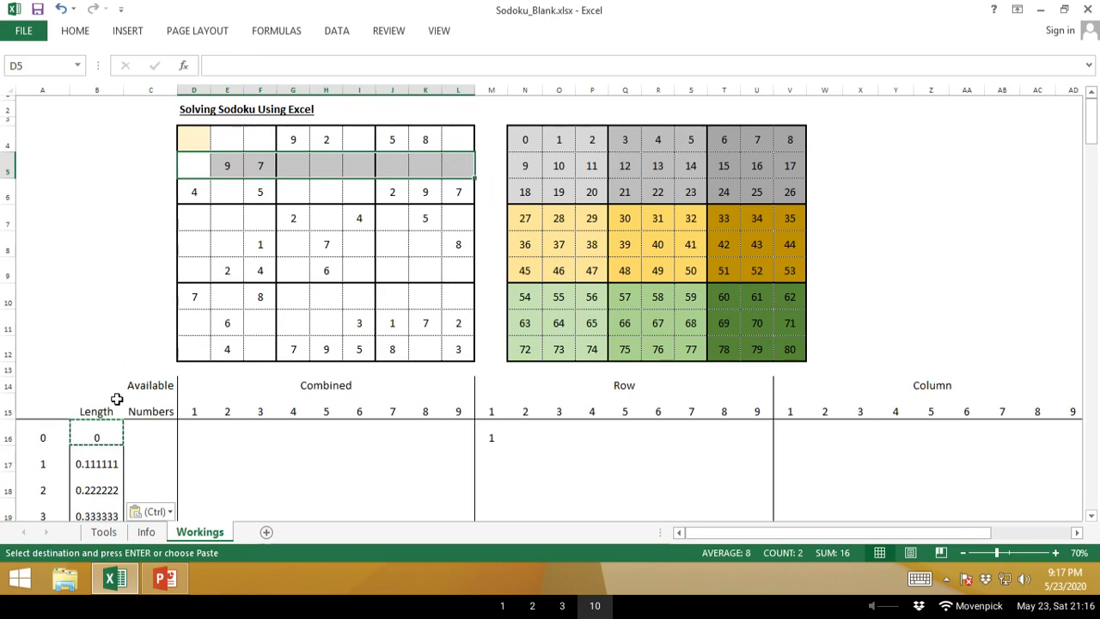
key(ctrl+z)
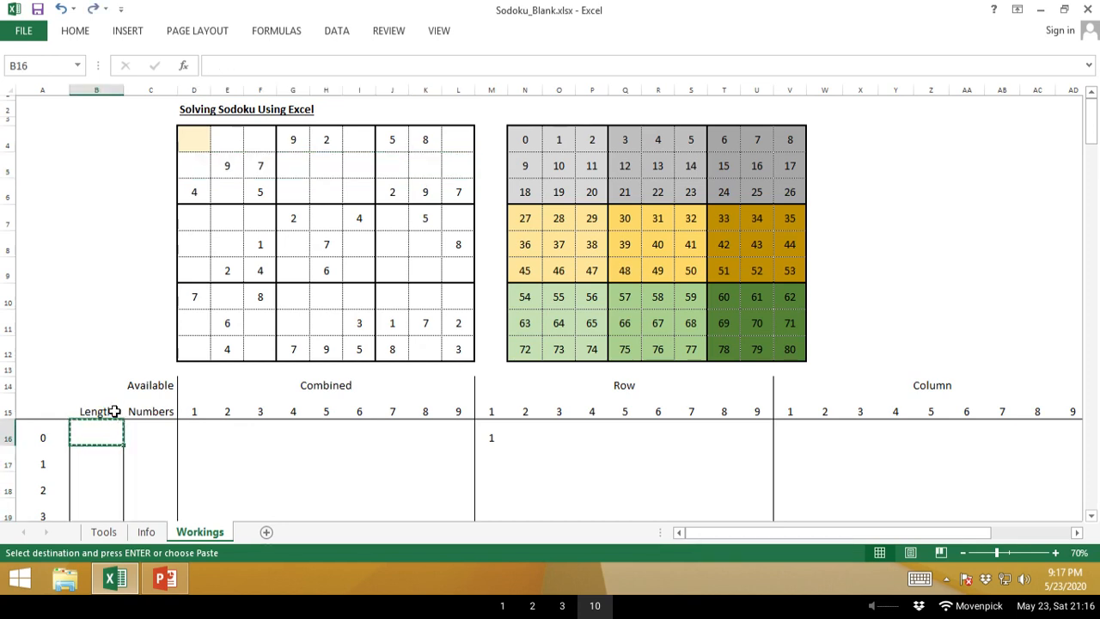
Replace the $D$4:$L$4 range in M16's MATCH formula with an OFFSET function starting from absolute reference $C$3.
click(489, 435)
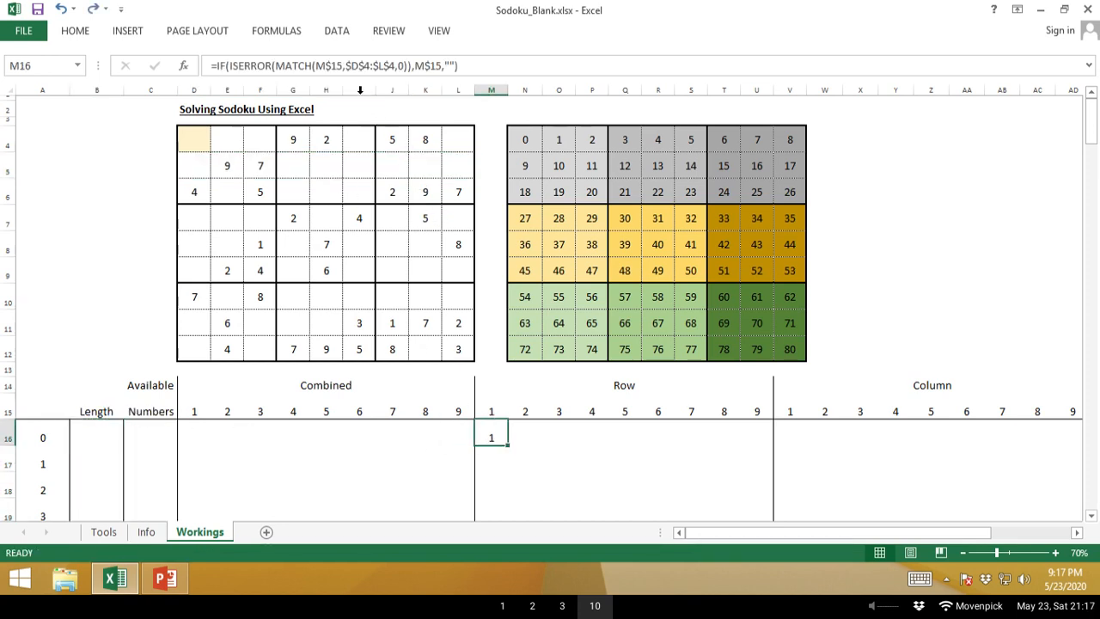
click(347, 71)
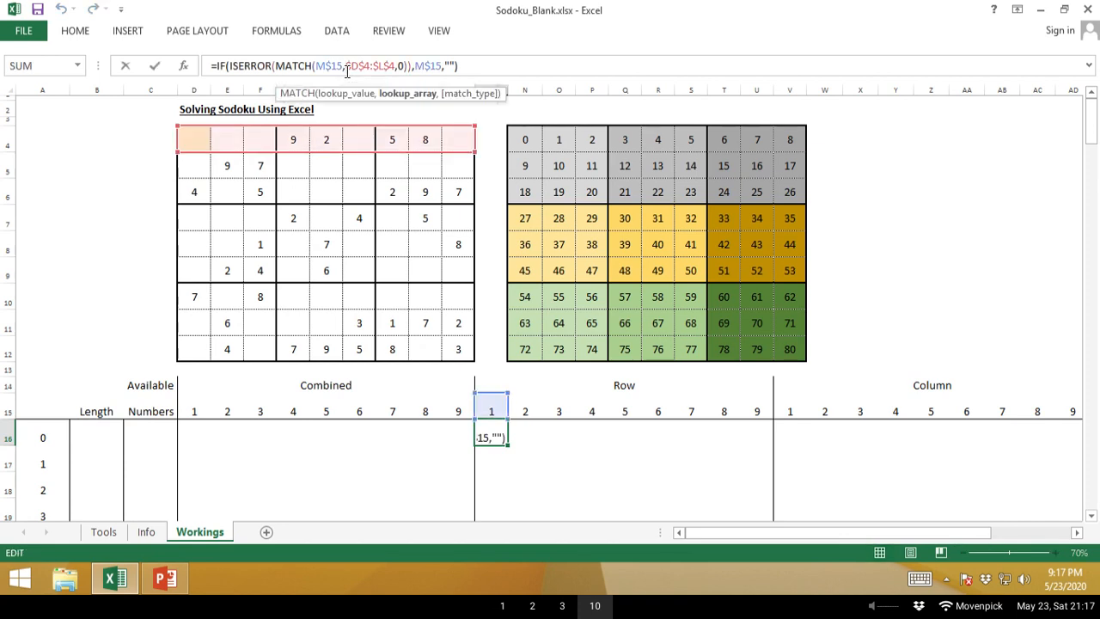
drag(347, 72, 397, 72)
text(off)
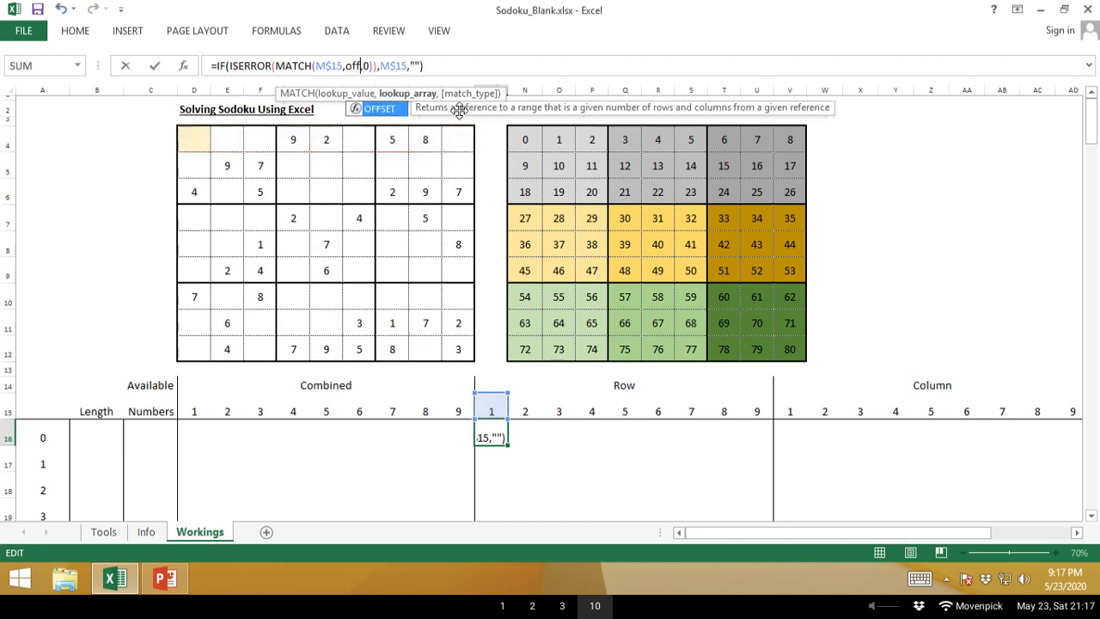
text(set()
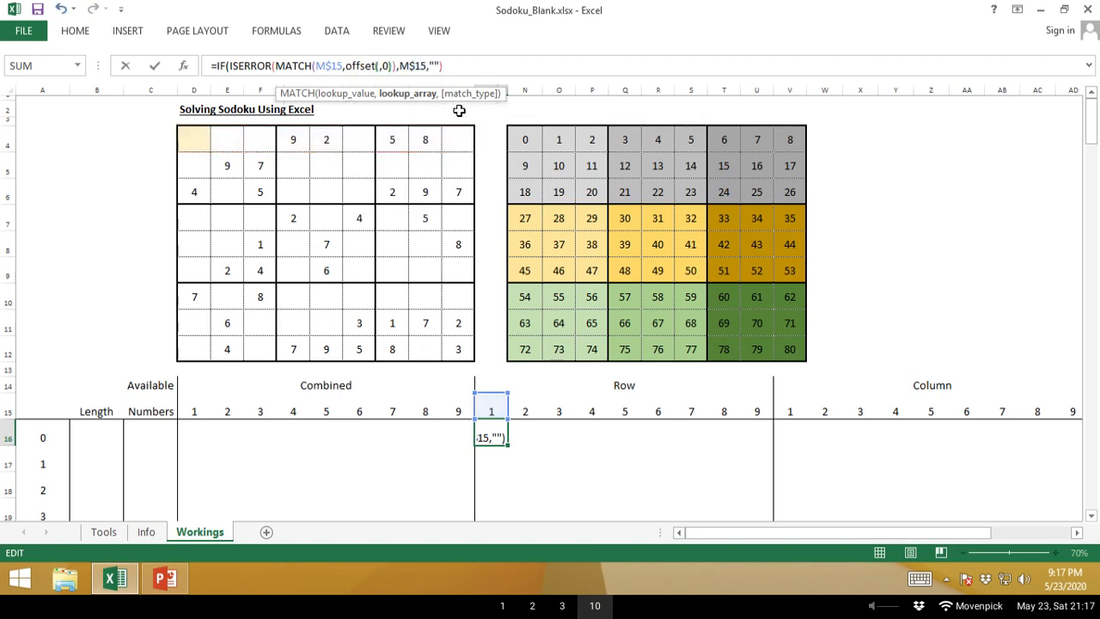
click(154, 115)
click(155, 124)
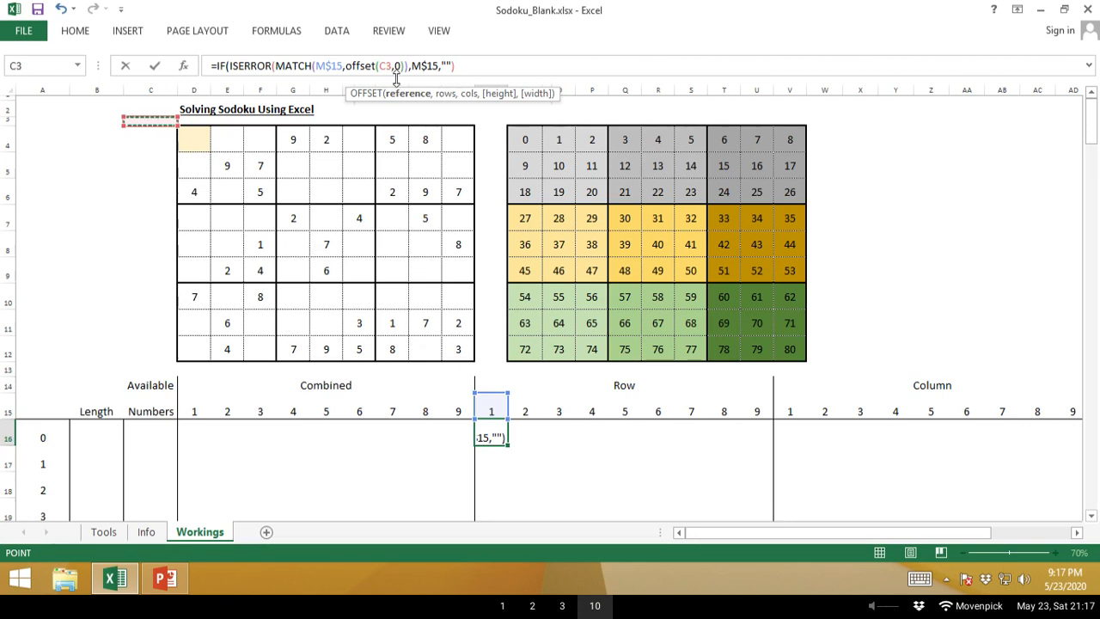
key(F4)
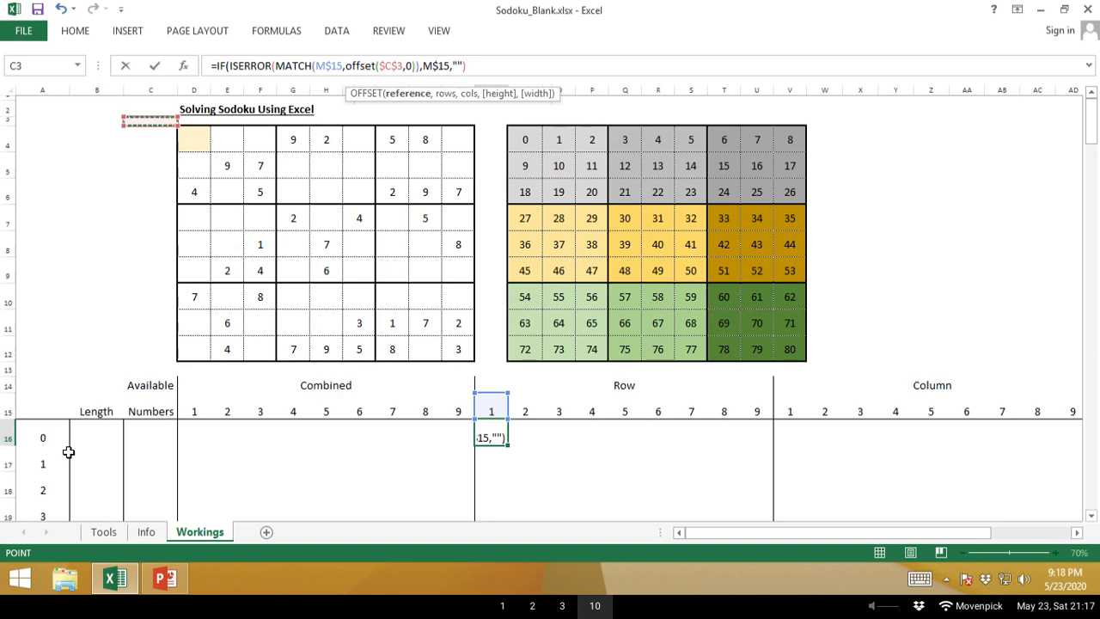
Set the rows argument of M16's OFFSET to INT($A16/9)+1, locking only column A of the reference.
text(,)
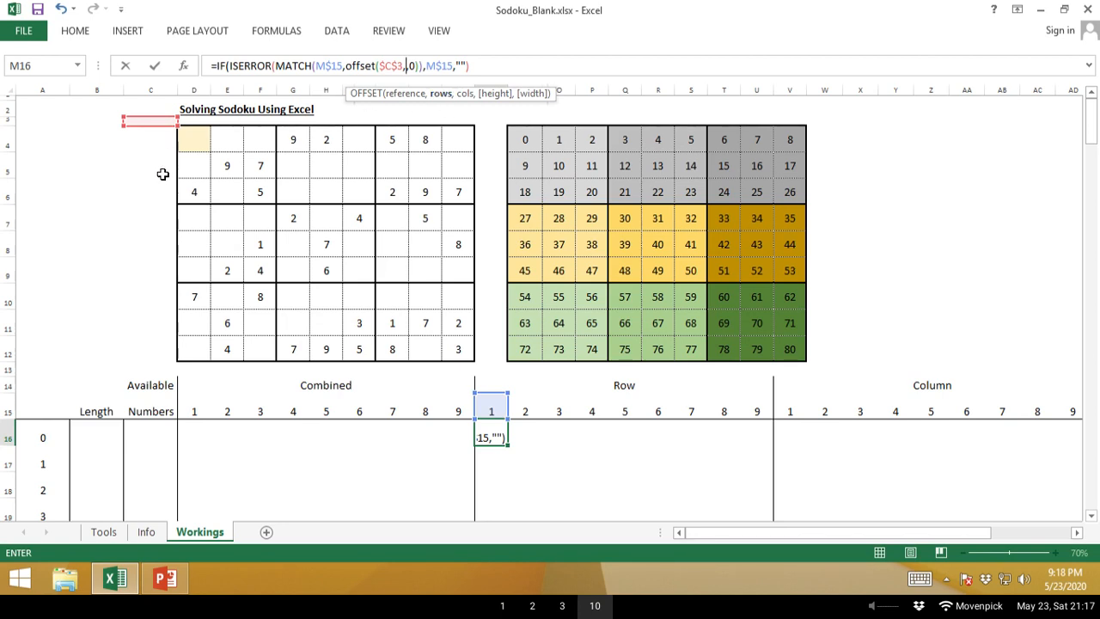
text(()
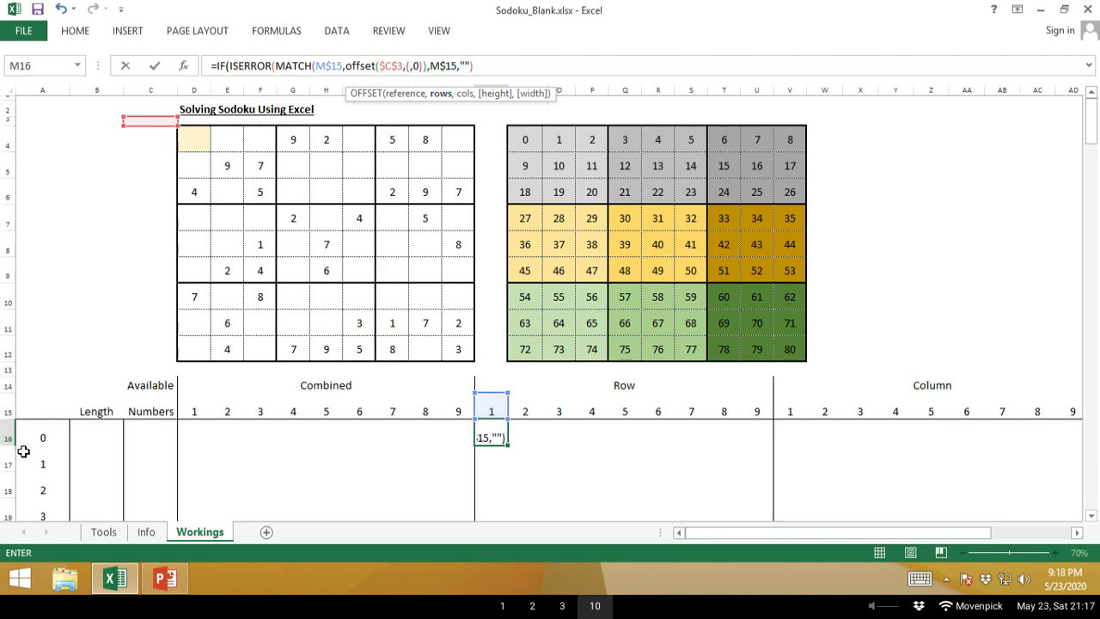
text(int()
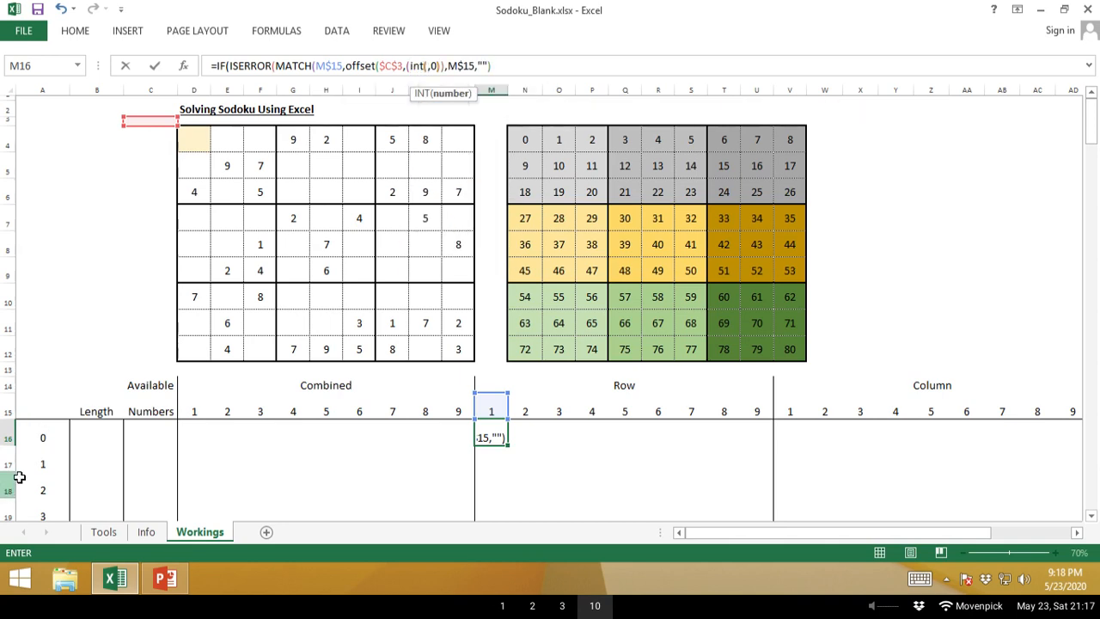
click(42, 434)
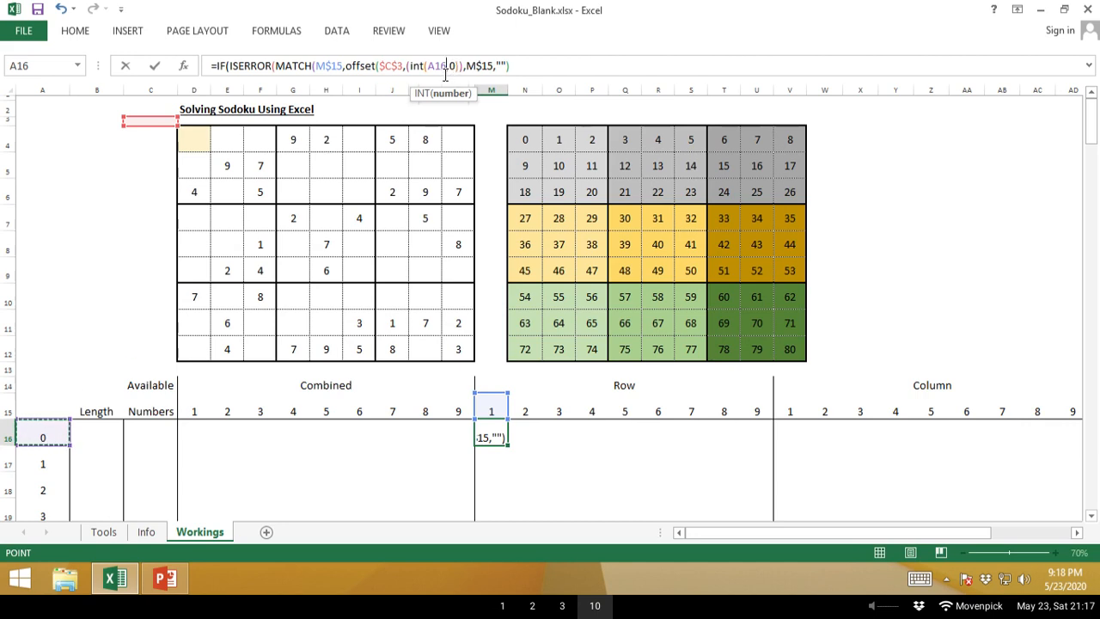
key(F4)
key(F4)
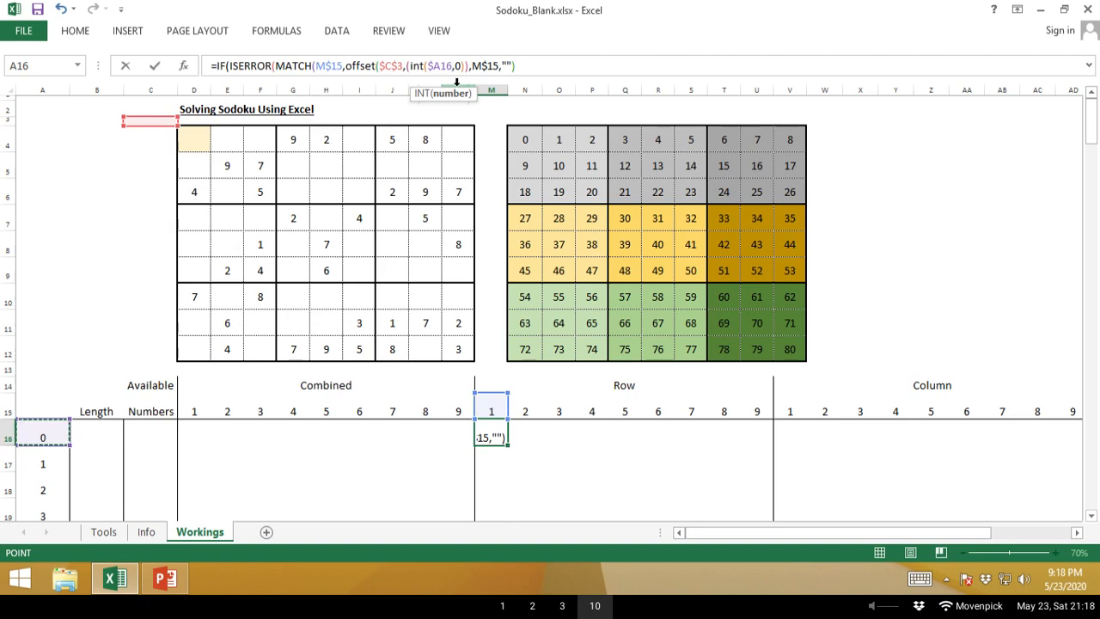
text(/9))
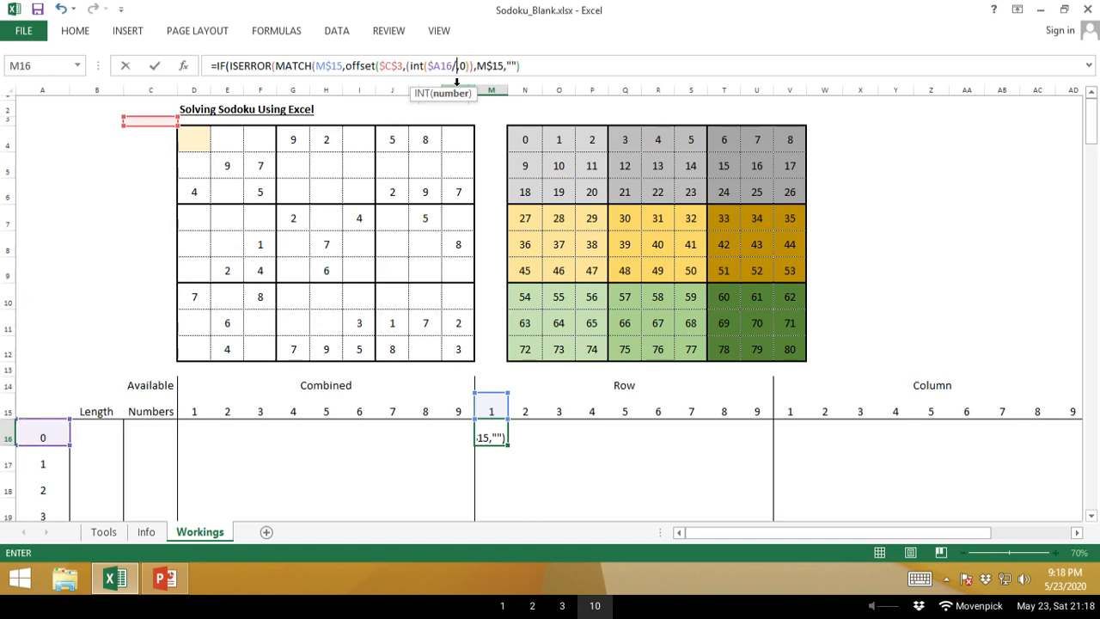
key(Right)
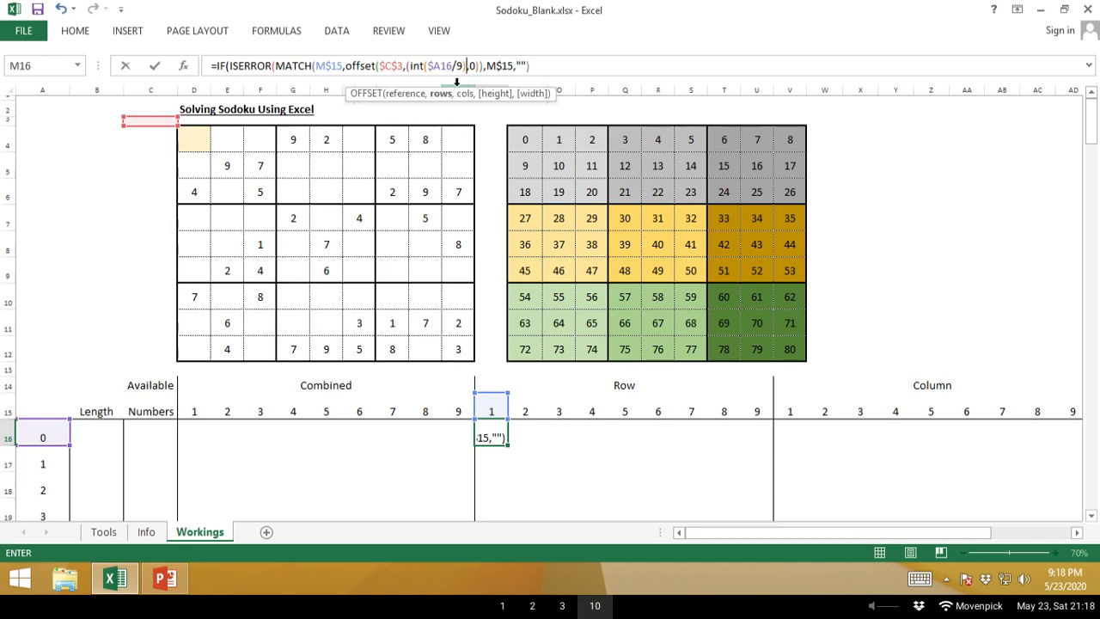
text(+1)
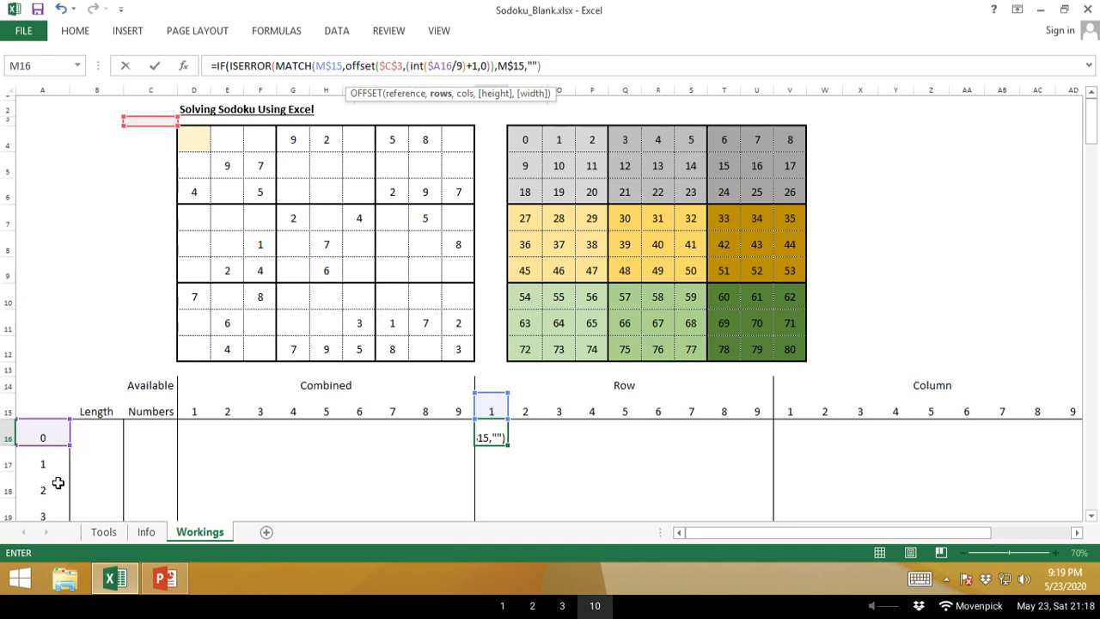
Complete M16's OFFSET with column offset 1, height 1 and width 9, removing the extra parenthesis before INT.
text(,)
text(1,)
text(1,9,)
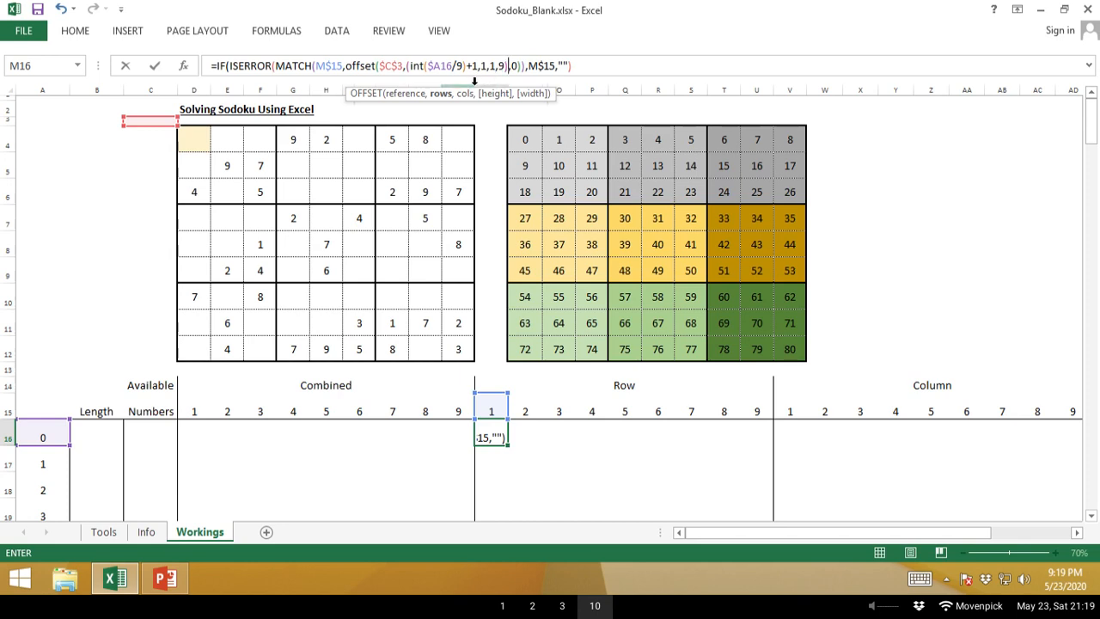
click(410, 66)
key(BackSpace)
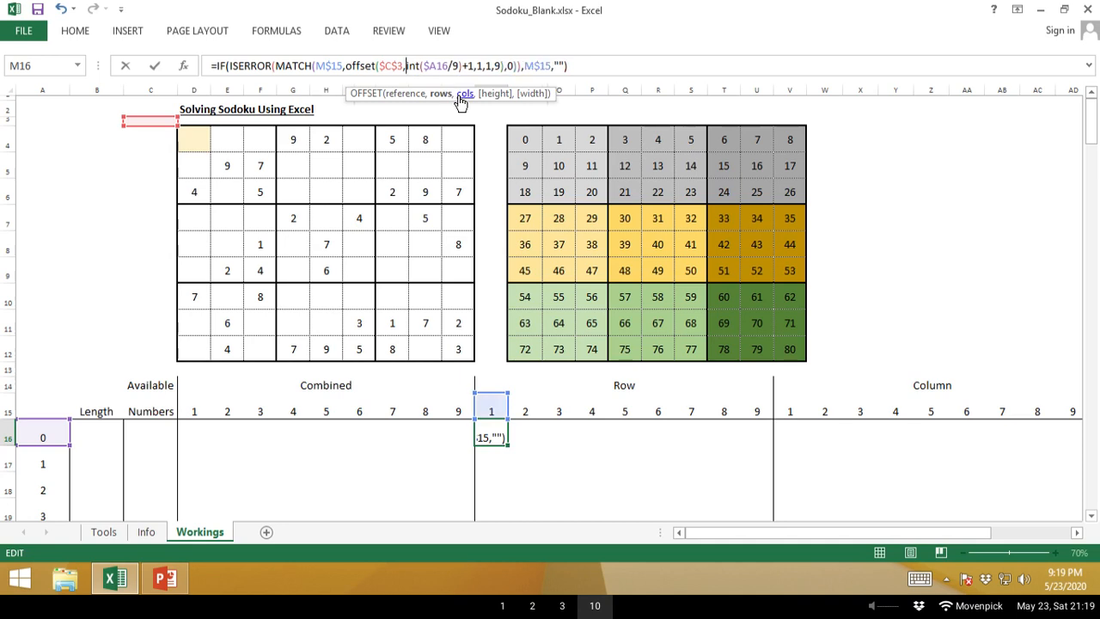
click(503, 66)
text())
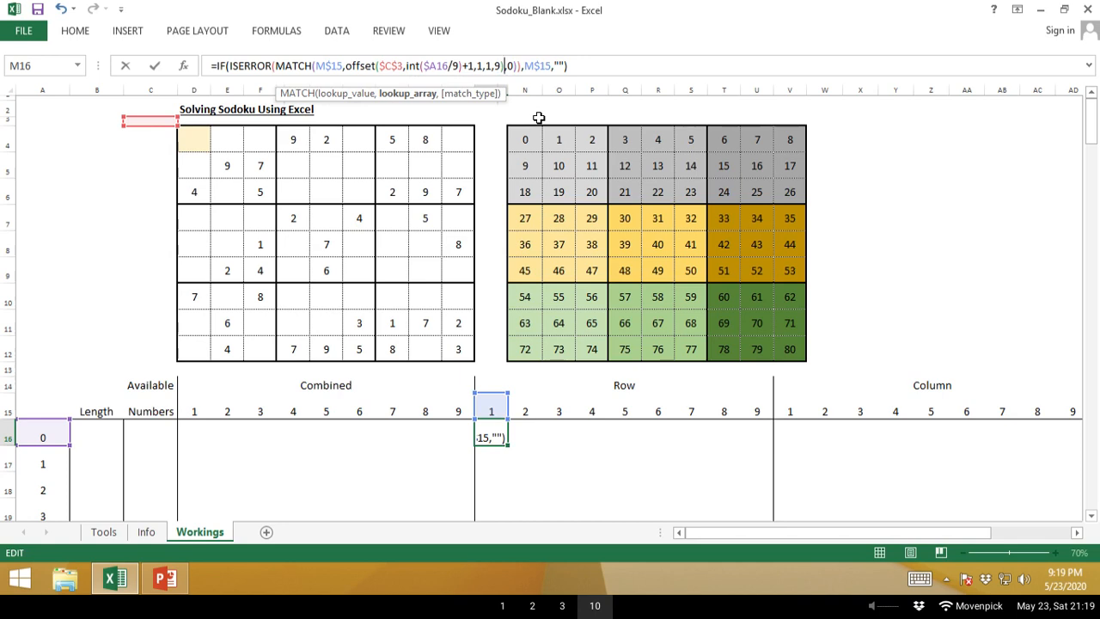
key(Return)
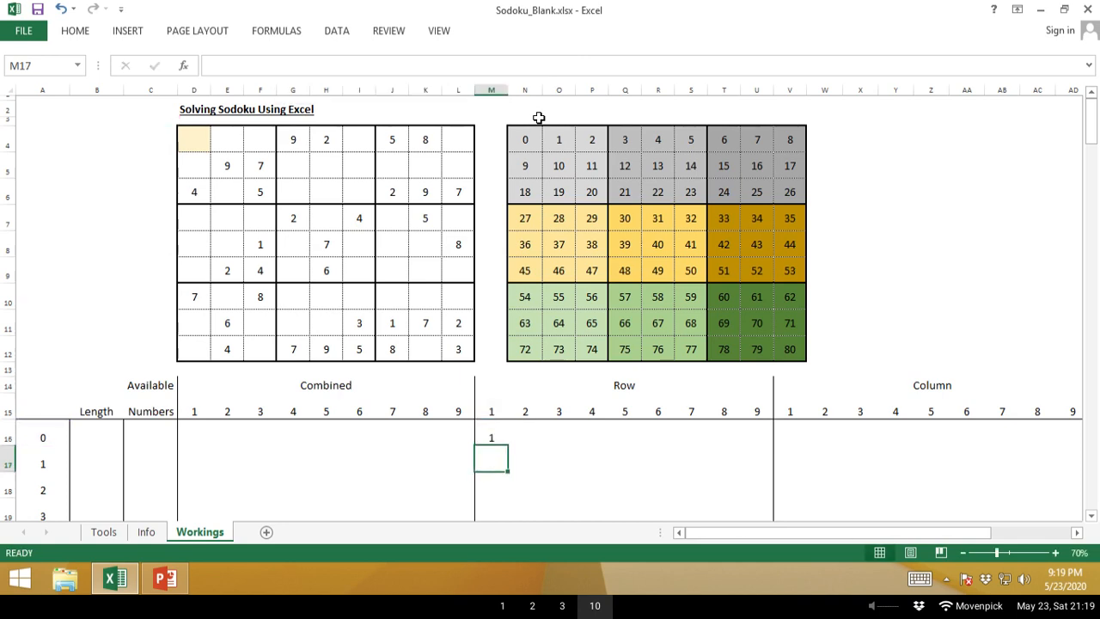
key(Up)
key(shift+Right)
key(shift+Right)
key(shift+Right)
key(shift+Right)
key(shift+Right)
key(shift+Right)
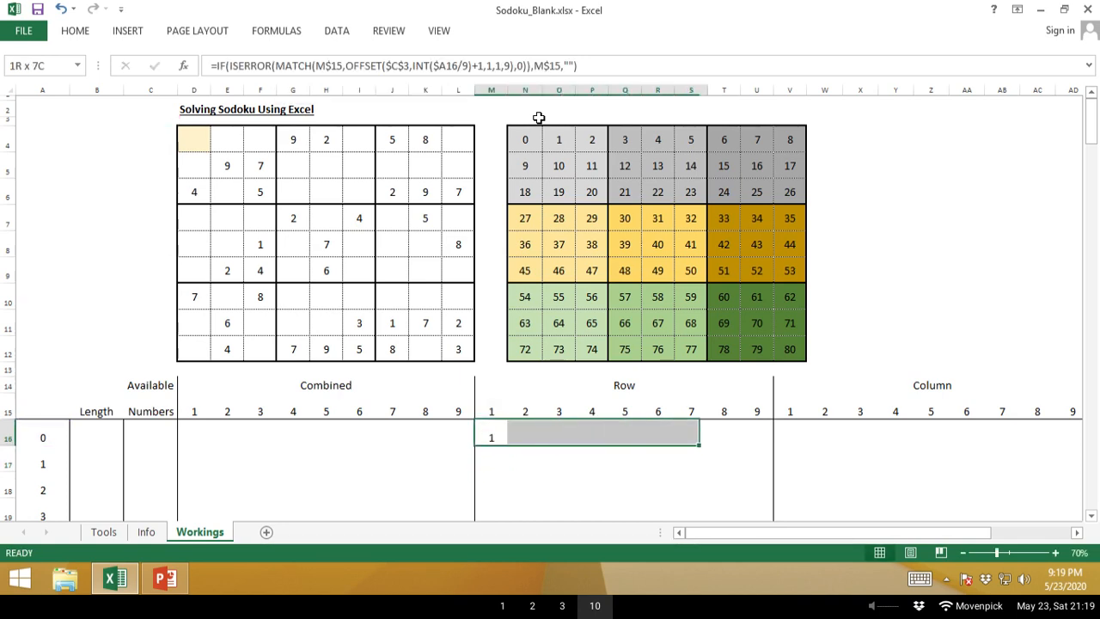
key(Left)
key(Right)
key(ctrl+c)
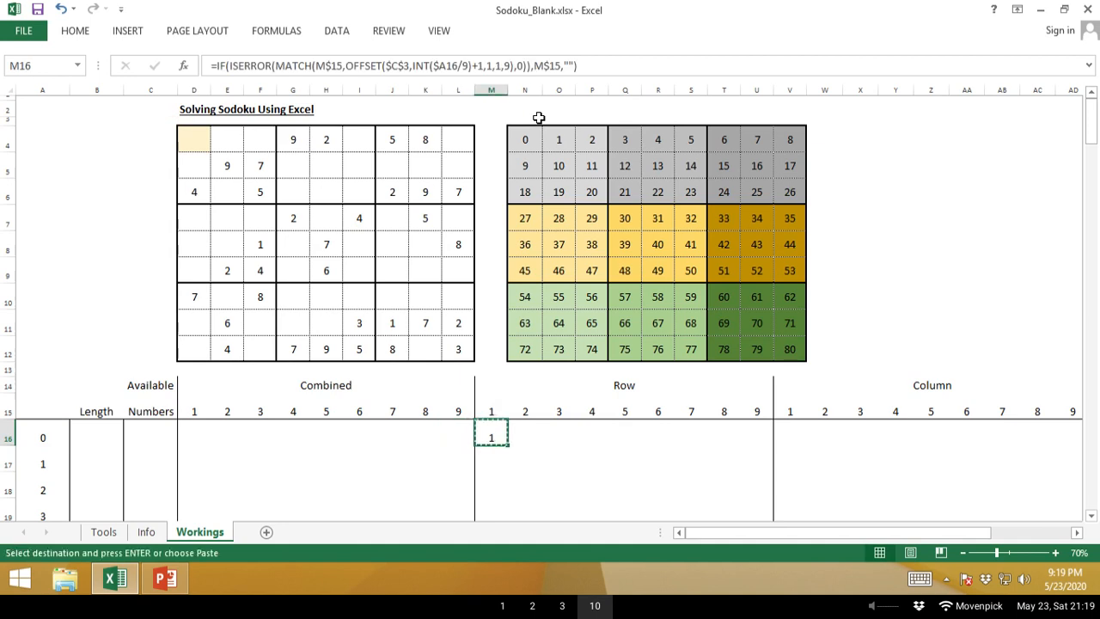
key(Escape)
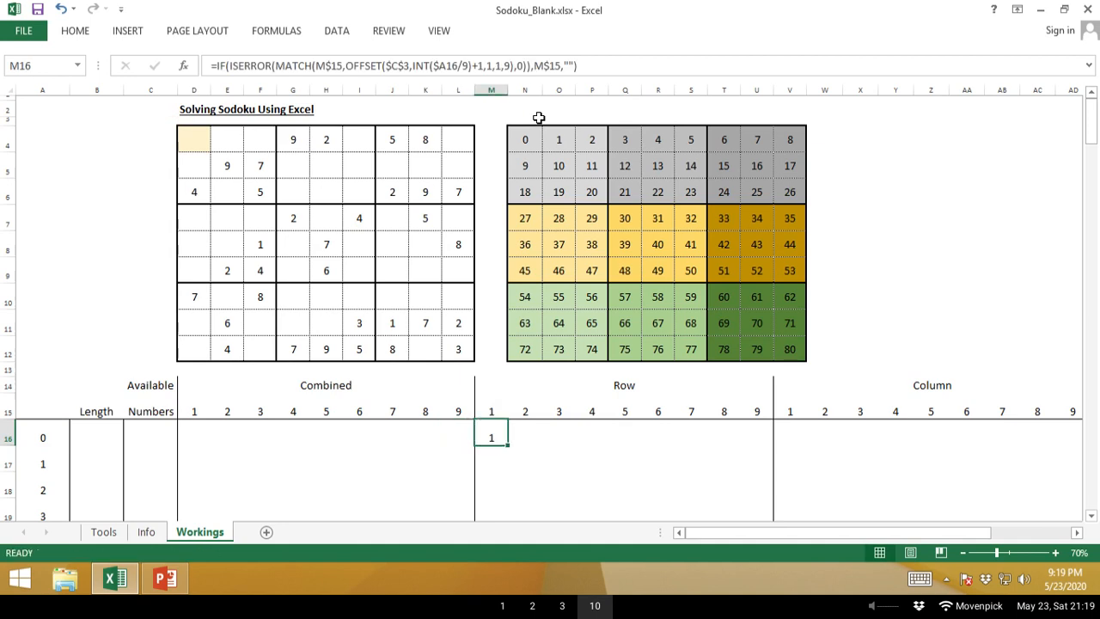
Fill M16's formula across the Row section to U16.
drag(508, 444, 772, 448)
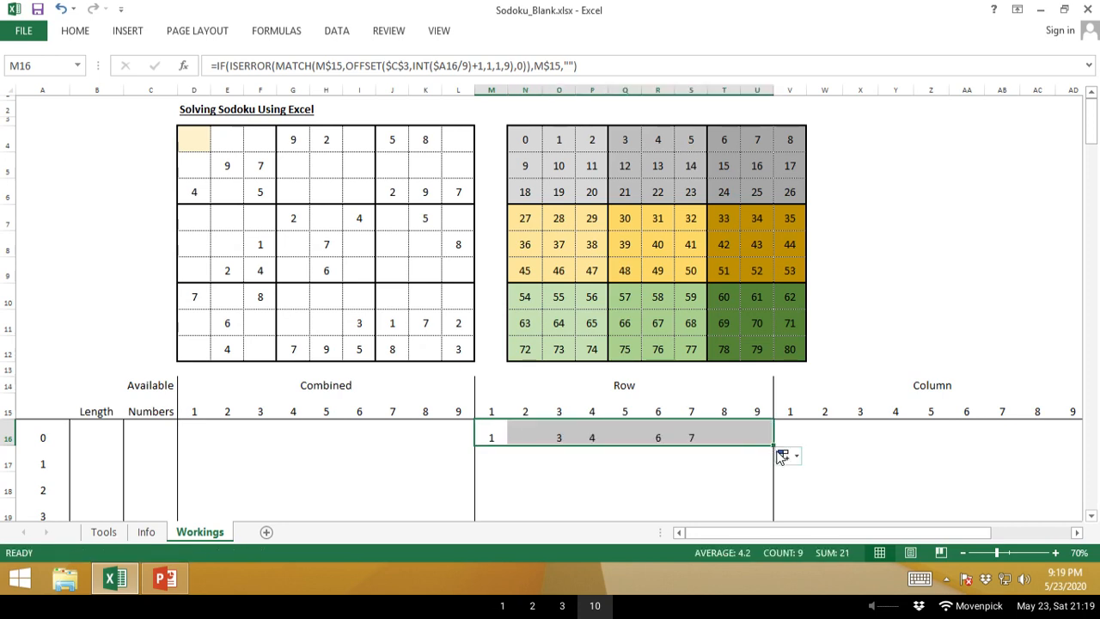
Try filling the Row section formulas in M16:U16 down through row 26.
drag(774, 447, 766, 517)
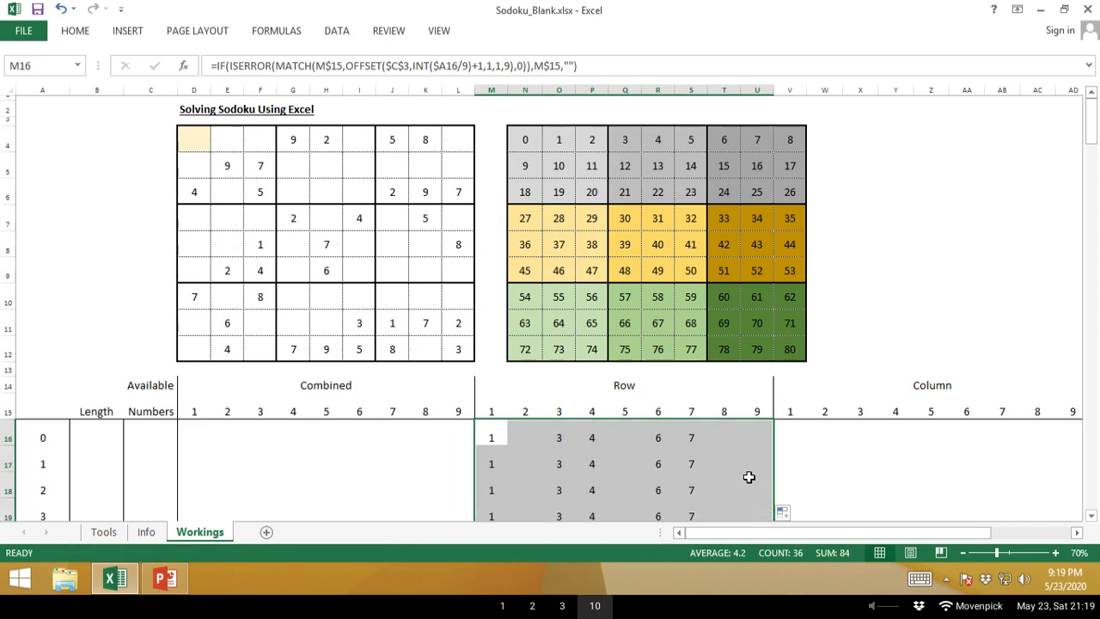
click(749, 477)
scroll(749, 477, down, 2)
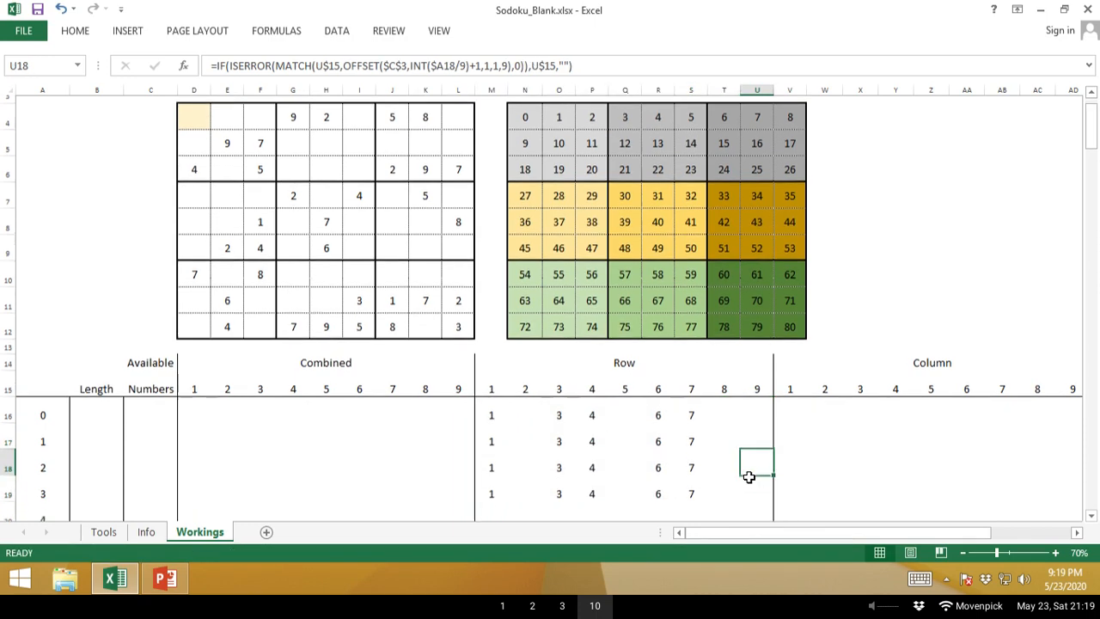
scroll(748, 477, down, 1)
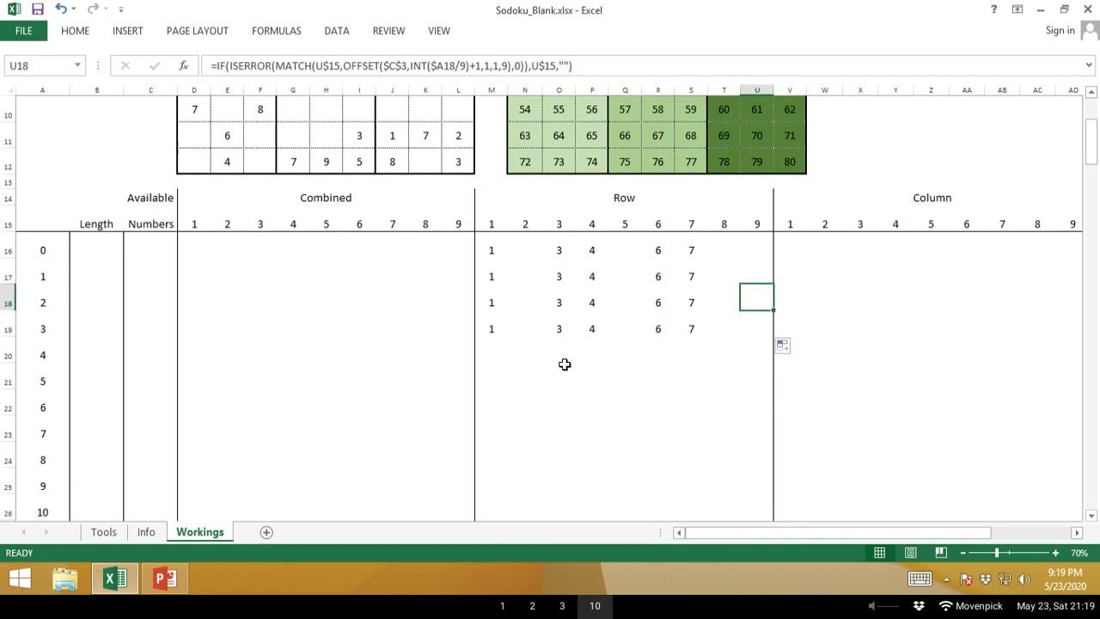
drag(491, 335, 758, 325)
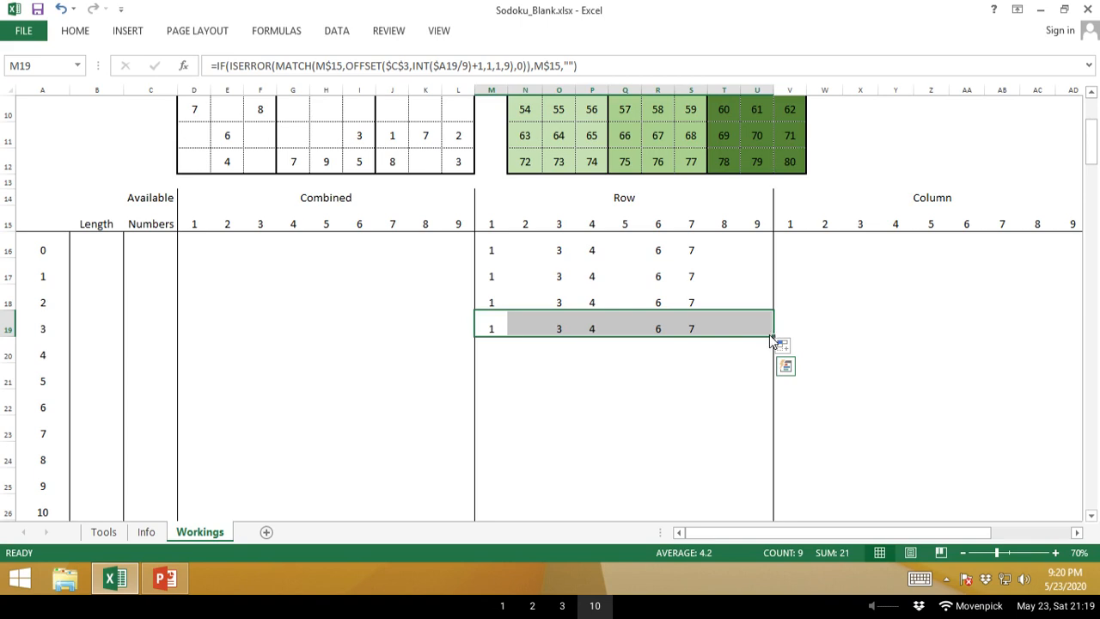
drag(771, 335, 770, 513)
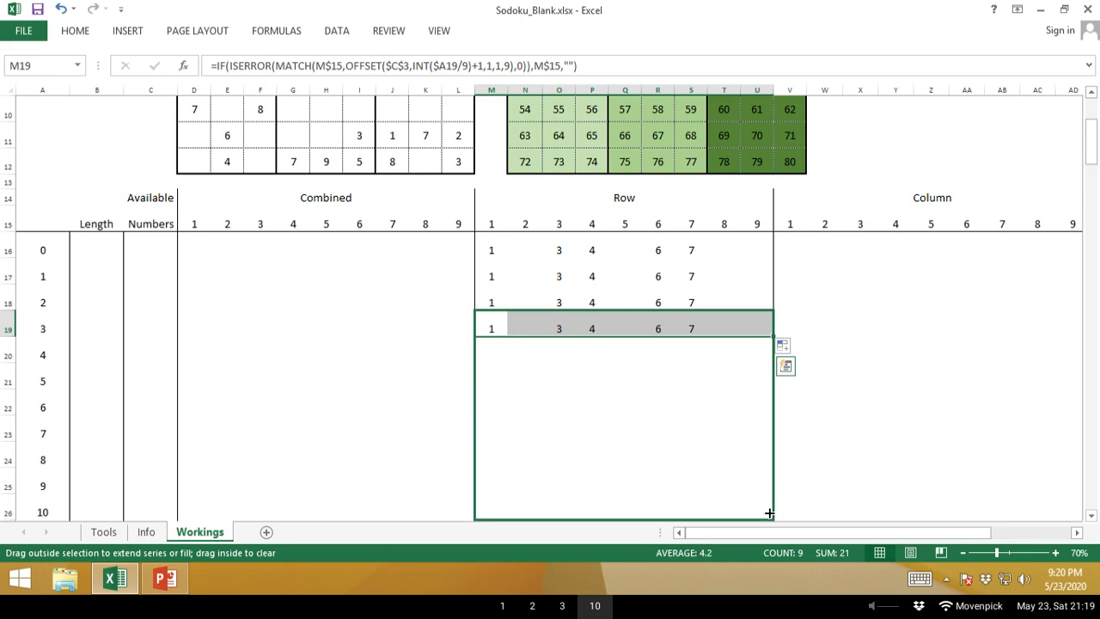
drag(770, 513, 769, 513)
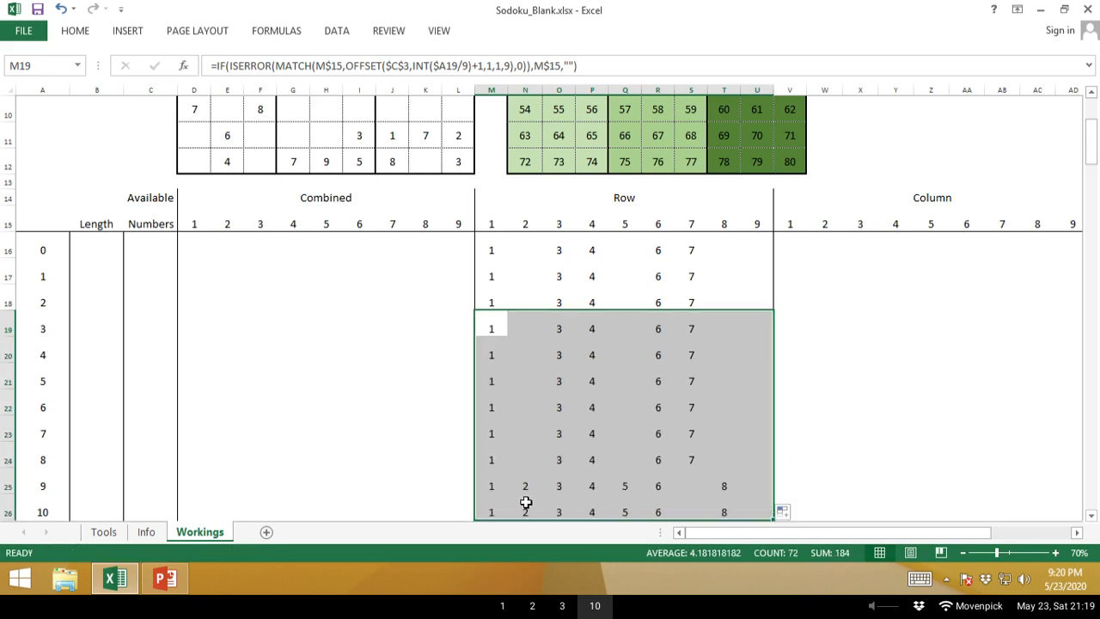
Compare the Row results for cell number 9 in row 25 with the Sudoku grid's second row D5:L5.
click(486, 487)
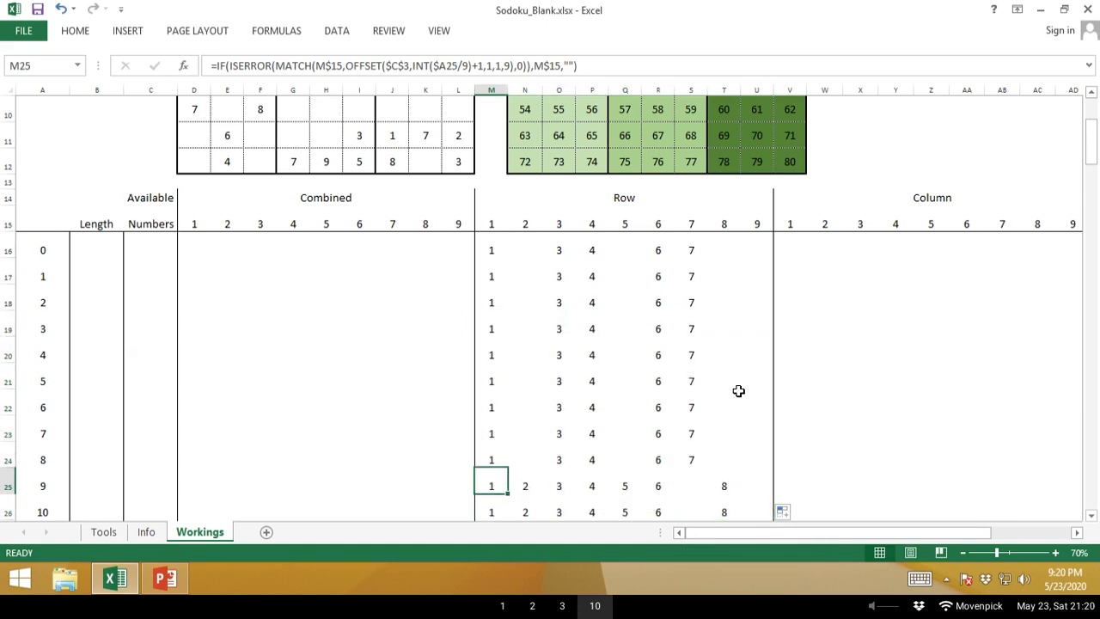
click(671, 196)
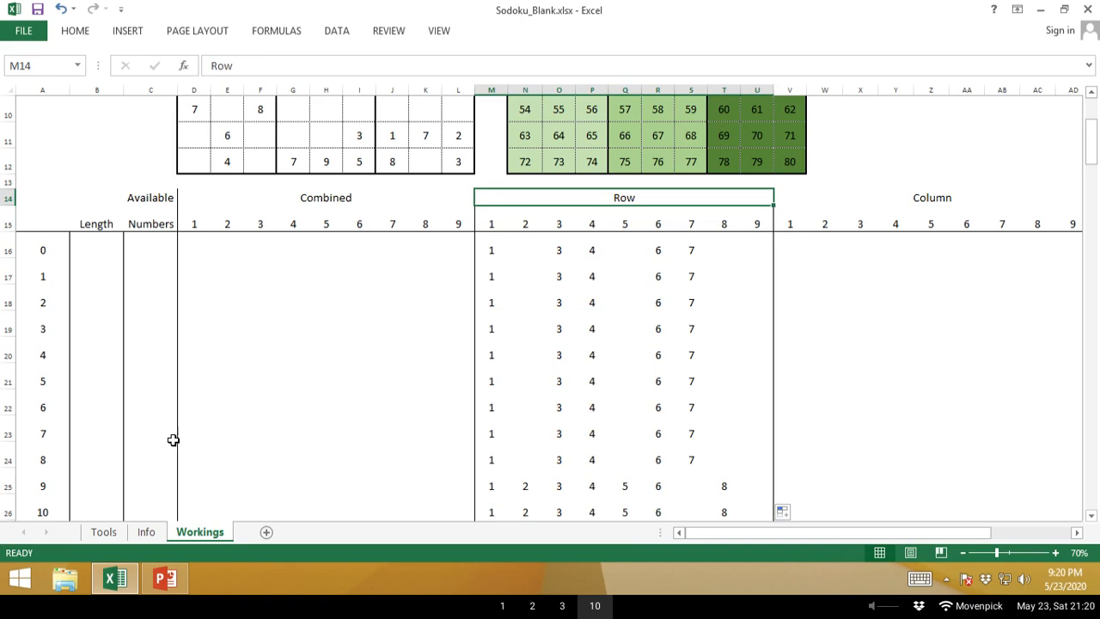
click(57, 485)
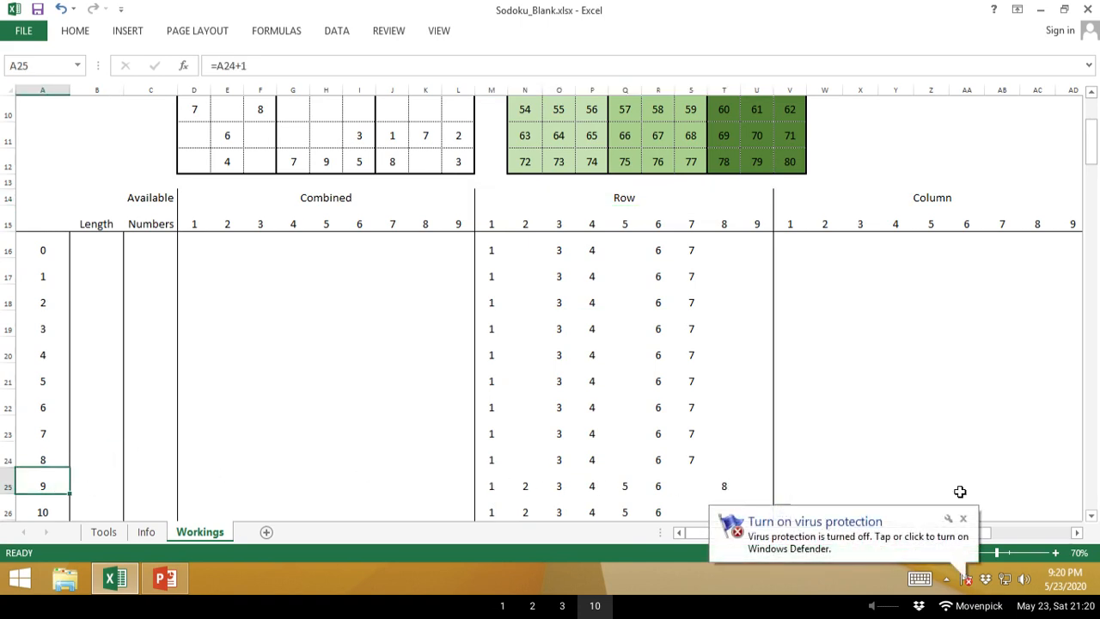
click(962, 518)
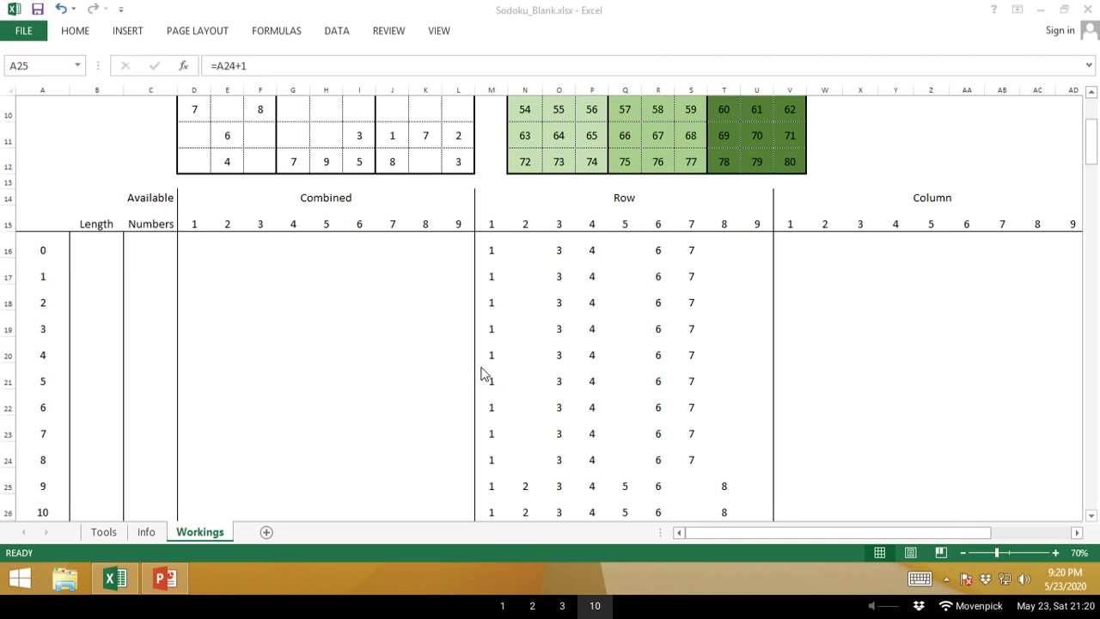
click(409, 318)
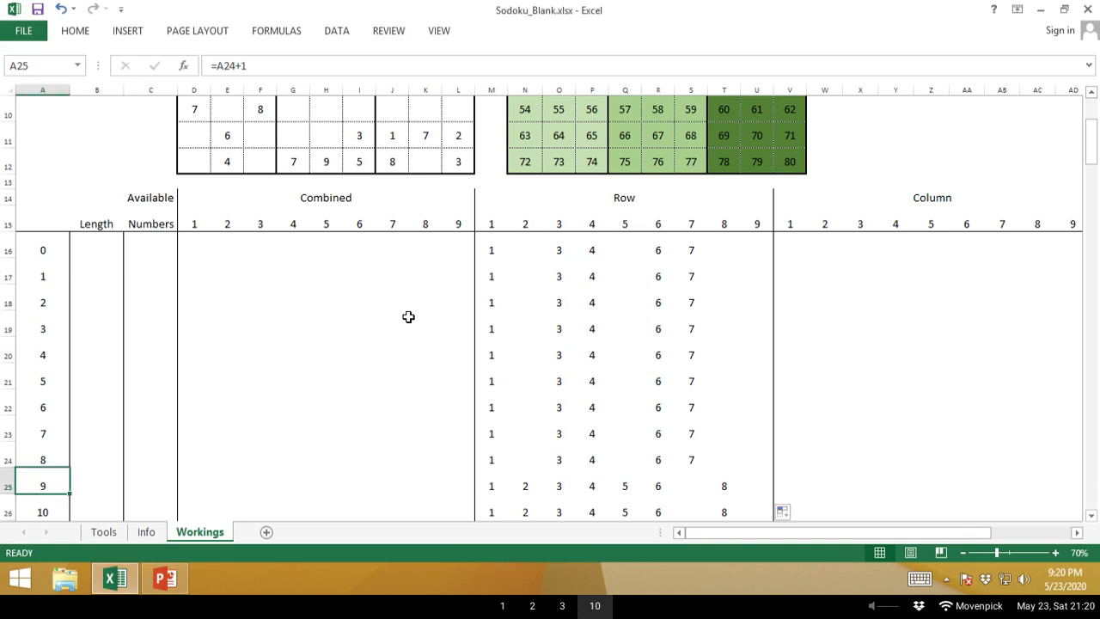
scroll(409, 317, up, 3)
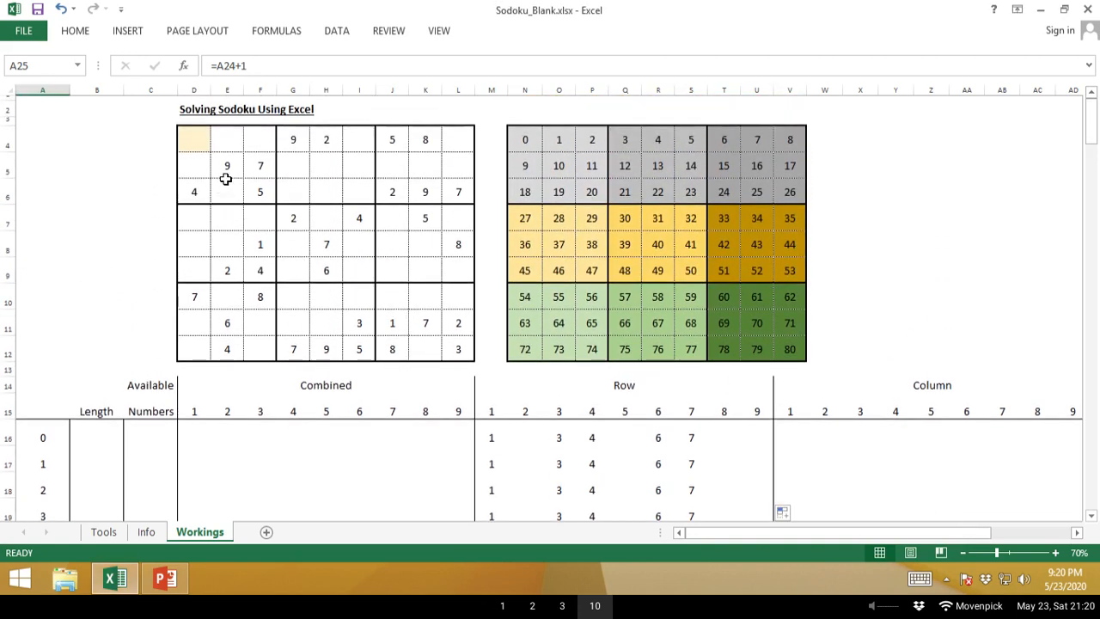
drag(226, 179, 265, 174)
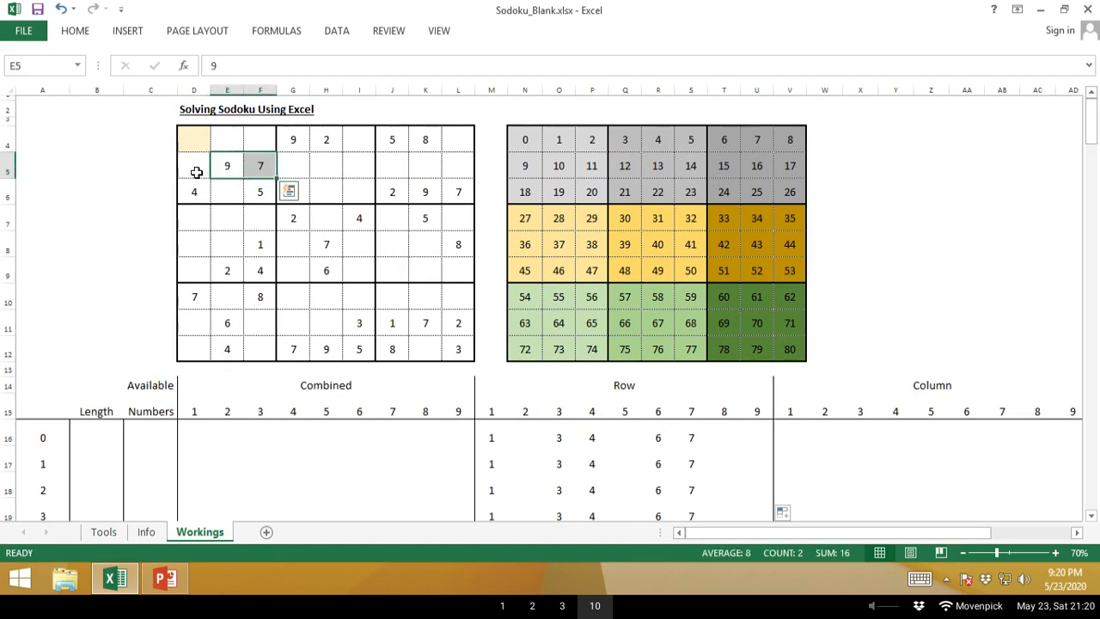
drag(197, 172, 447, 175)
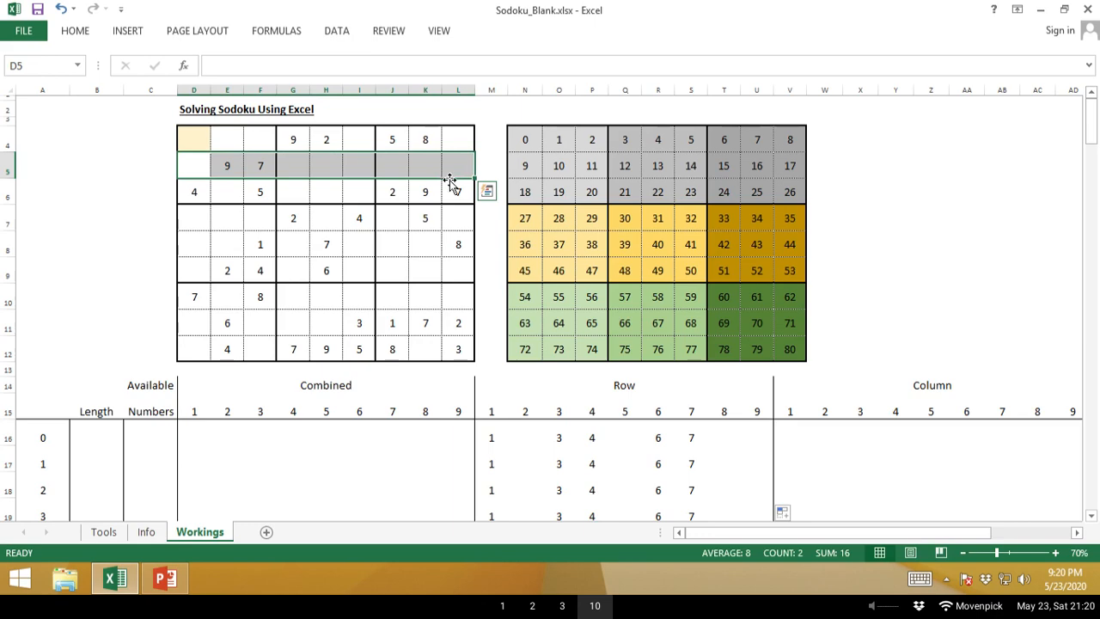
Try extending the Row section formulas from M26:U26 down to row 28.
click(623, 440)
key(Down)
key(Down)
key(Down)
key(Down)
key(Down)
key(Down)
key(Down)
key(Down)
key(Down)
key(Down)
key(Down)
key(Down)
key(Down)
key(Down)
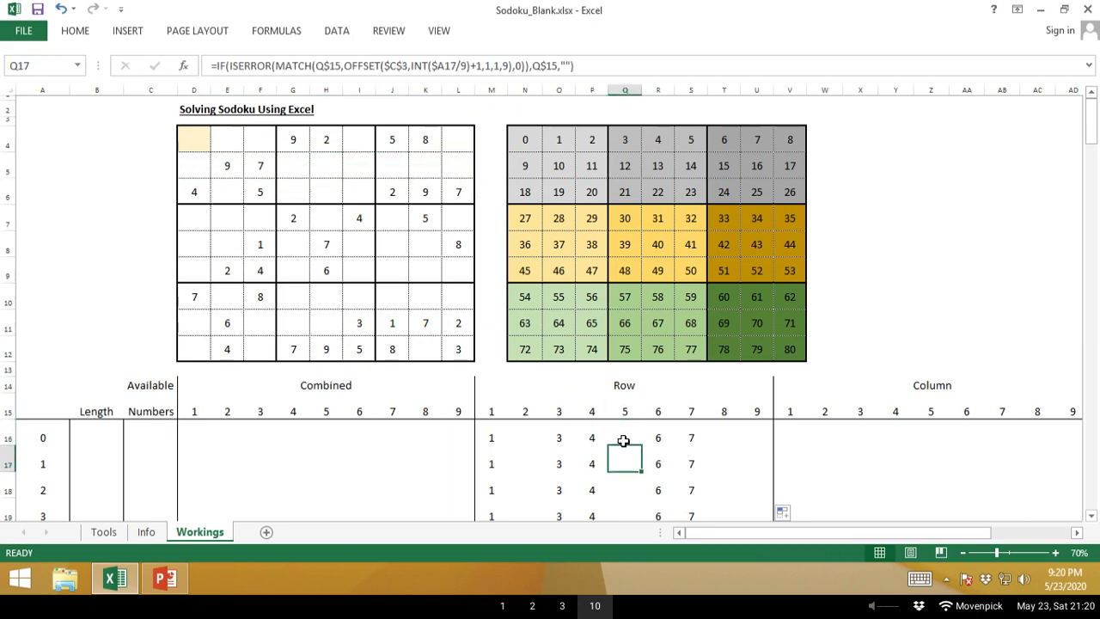
key(Up)
key(Up)
key(Up)
key(Up)
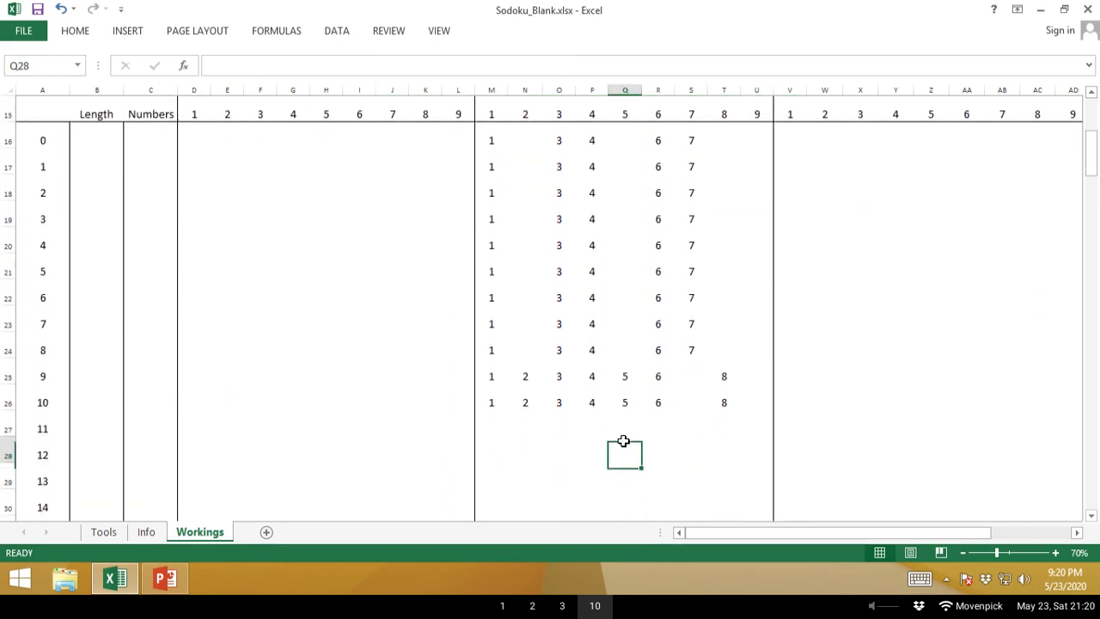
key(Left)
key(Left)
key(Left)
key(Left)
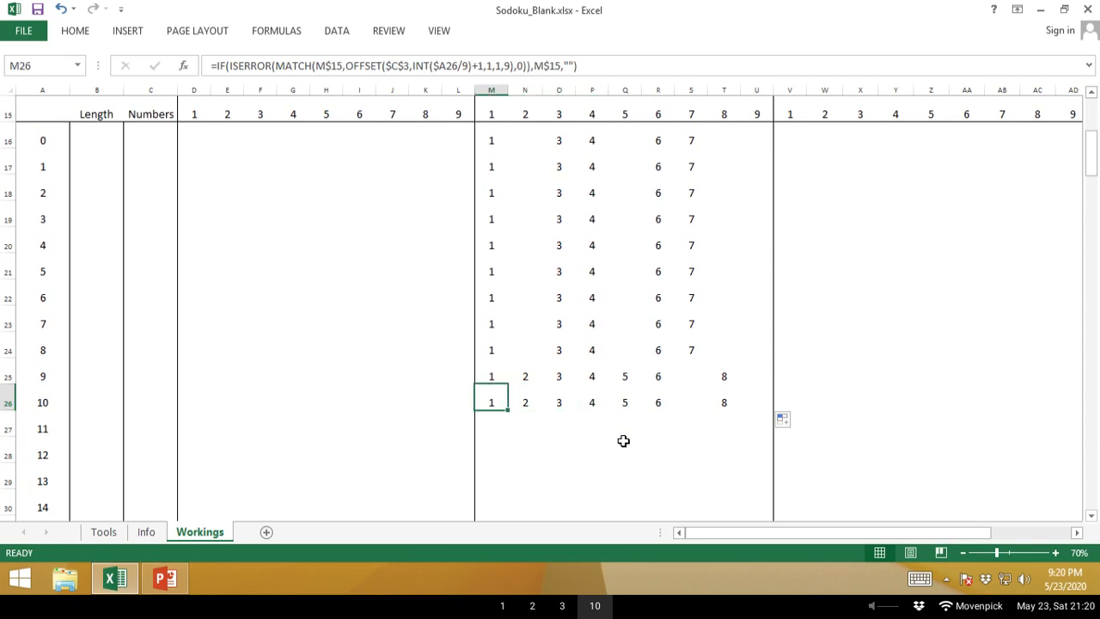
drag(493, 400, 768, 457)
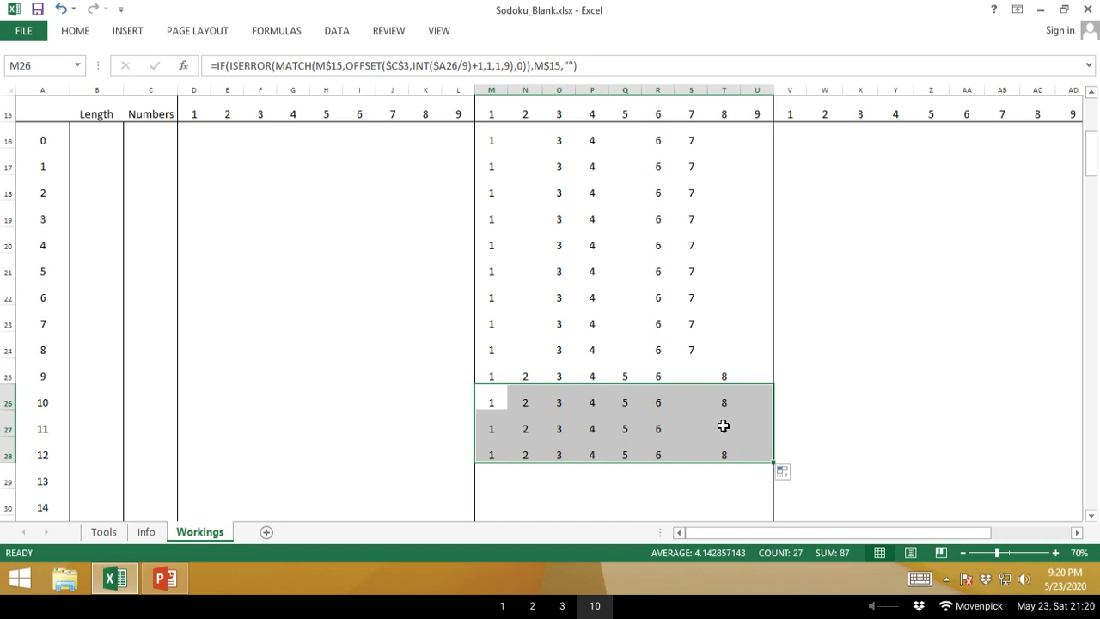
Undo the downward fills so that only M16:U16 keeps the Row formulas, and return to row 16.
key(ctrl+z)
key(ctrl+z)
key(ctrl+z)
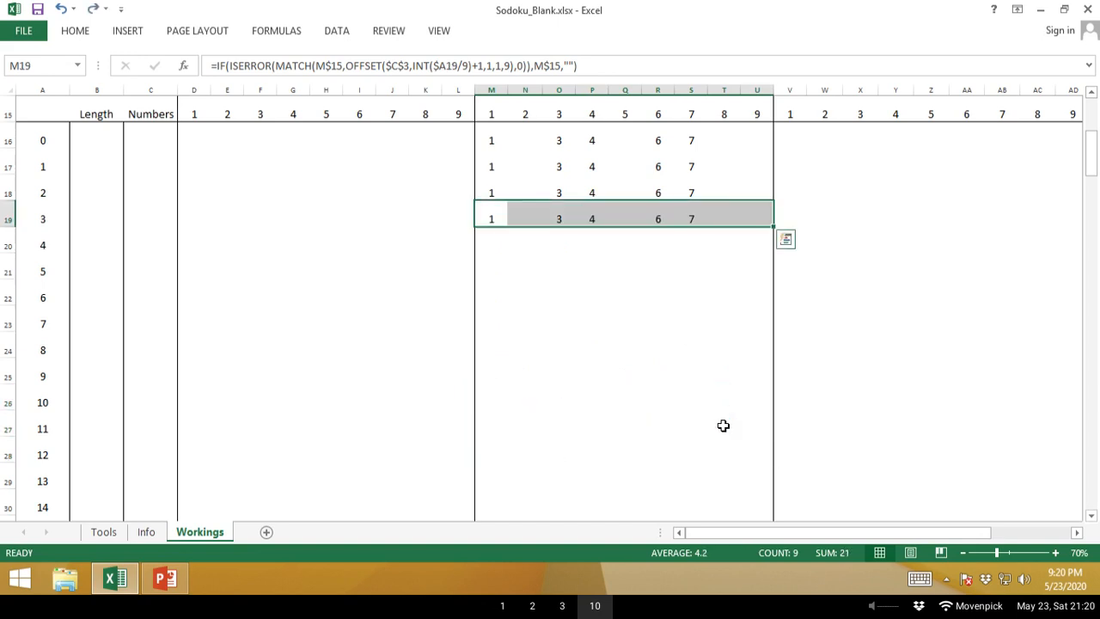
key(Left)
key(Right)
key(Right)
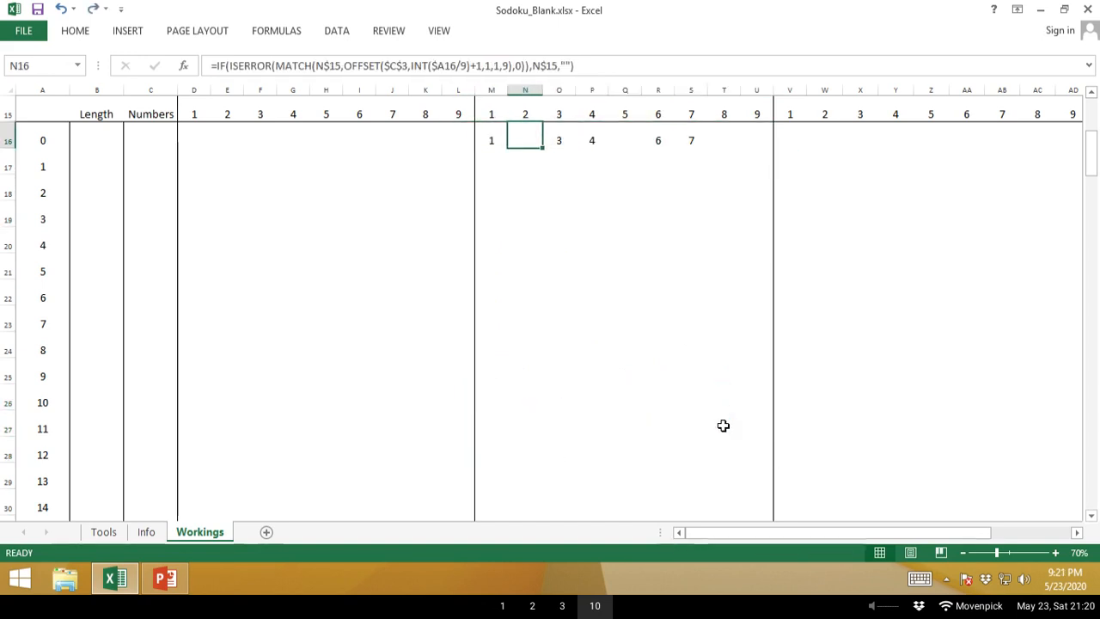
Clear the formulas to the right of M16 in the Row section, leaving only the one in M16.
key(ctrl+shift+Right)
key(Delete)
key(Left)
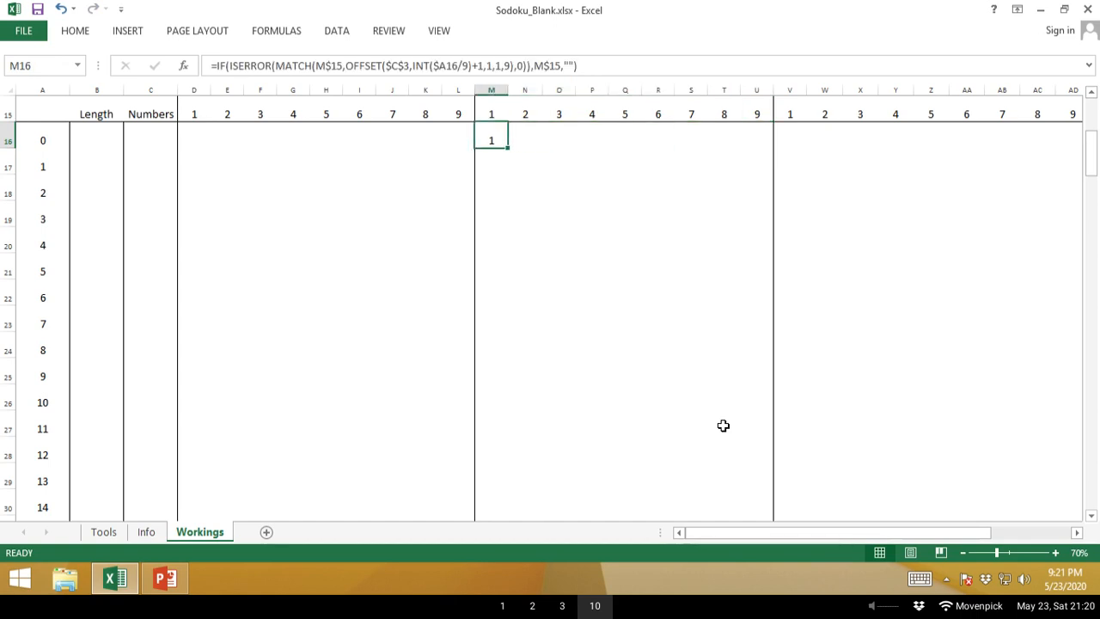
Copy the M16 formula to the whole Row section, from M16 to U96.
key(ctrl+c)
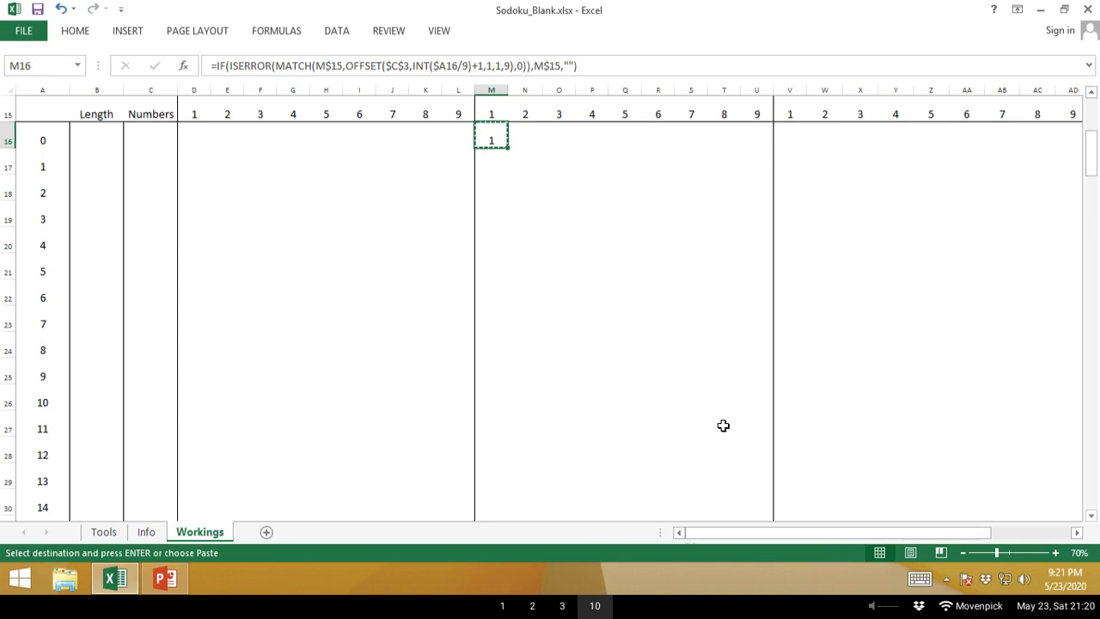
key(Left)
key(Home)
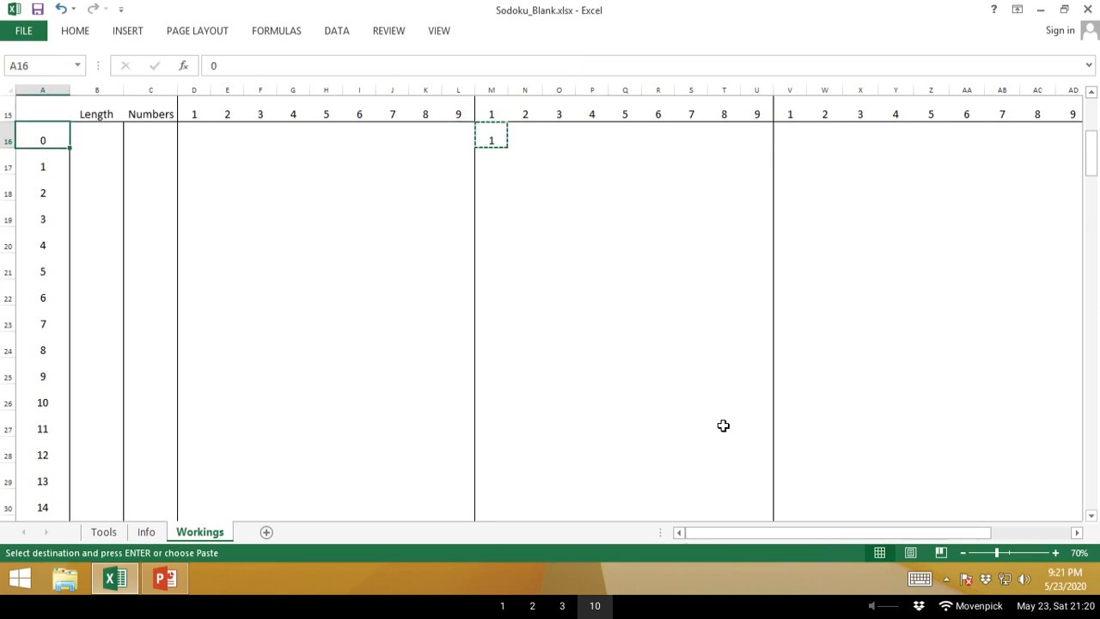
key(ctrl+Down)
key(Right)
key(Right)
key(Right)
key(Right)
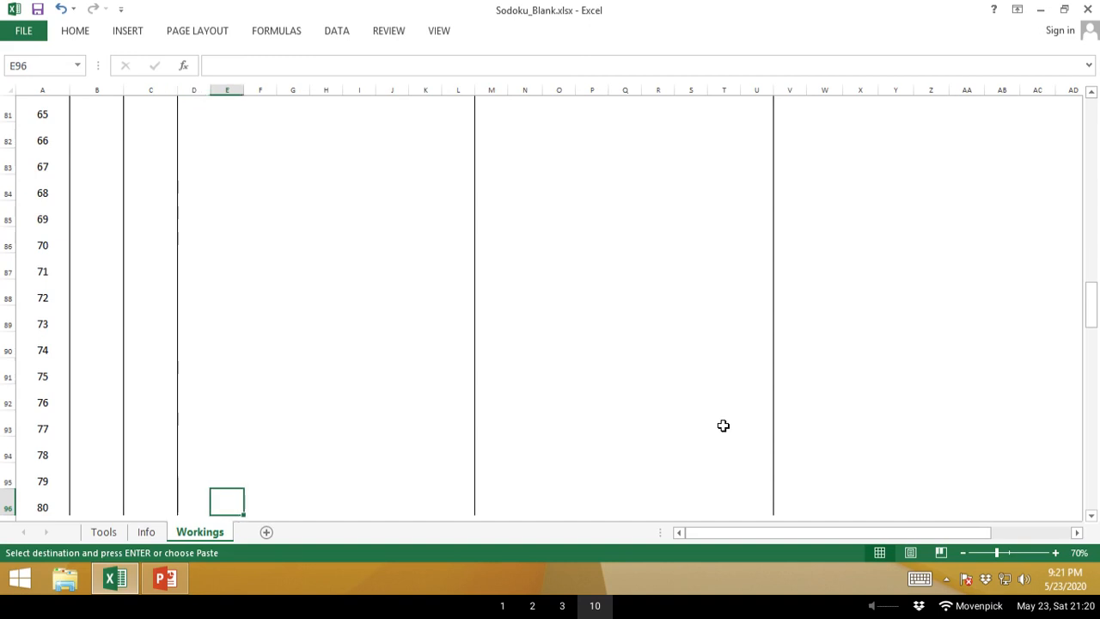
key(Right)
key(Right)
key(Right)
key(Right)
key(Right)
key(Right)
key(Right)
key(Right)
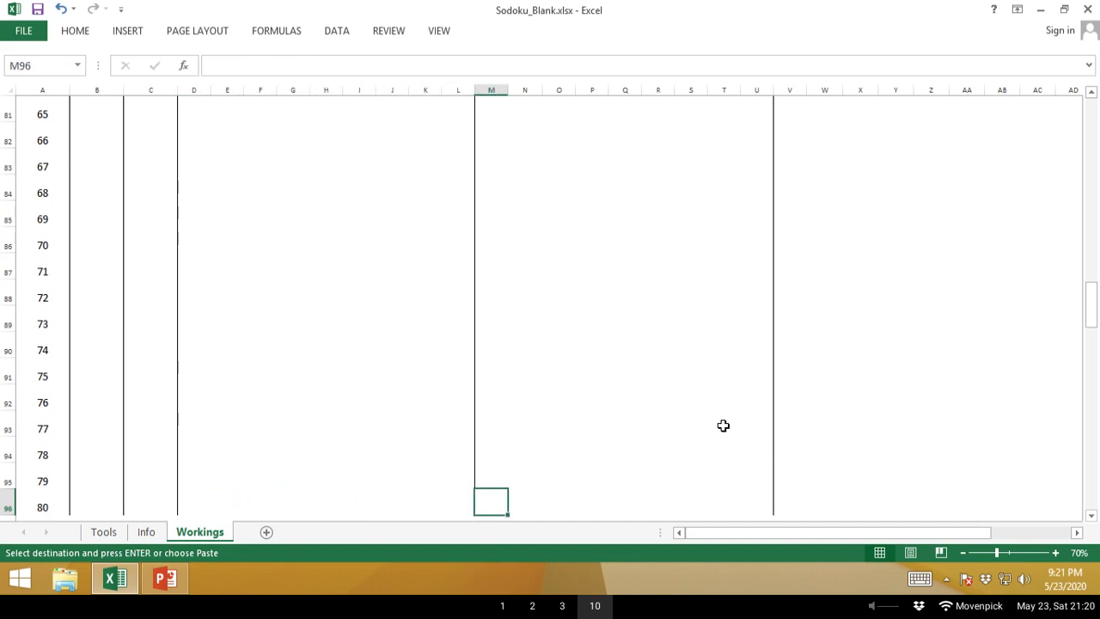
key(ctrl+shift+Up)
key(shift+Right)
key(shift+Right)
key(shift+Right)
key(shift+Right)
key(shift+Right)
key(shift+Right)
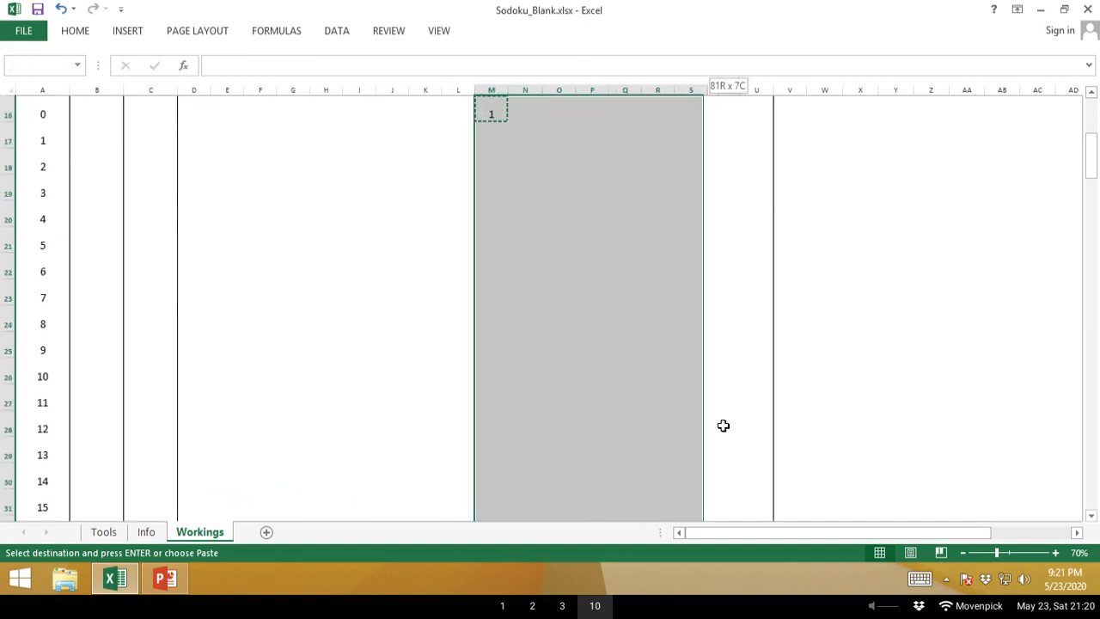
key(shift+Right)
key(shift+Right)
key(ctrl+v)
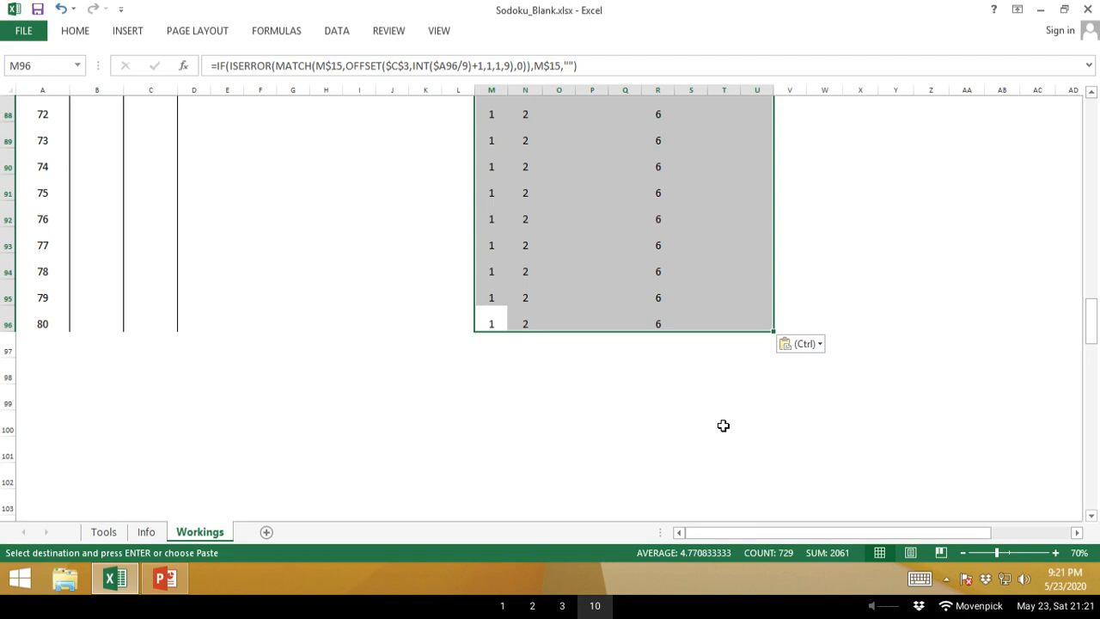
key(Escape)
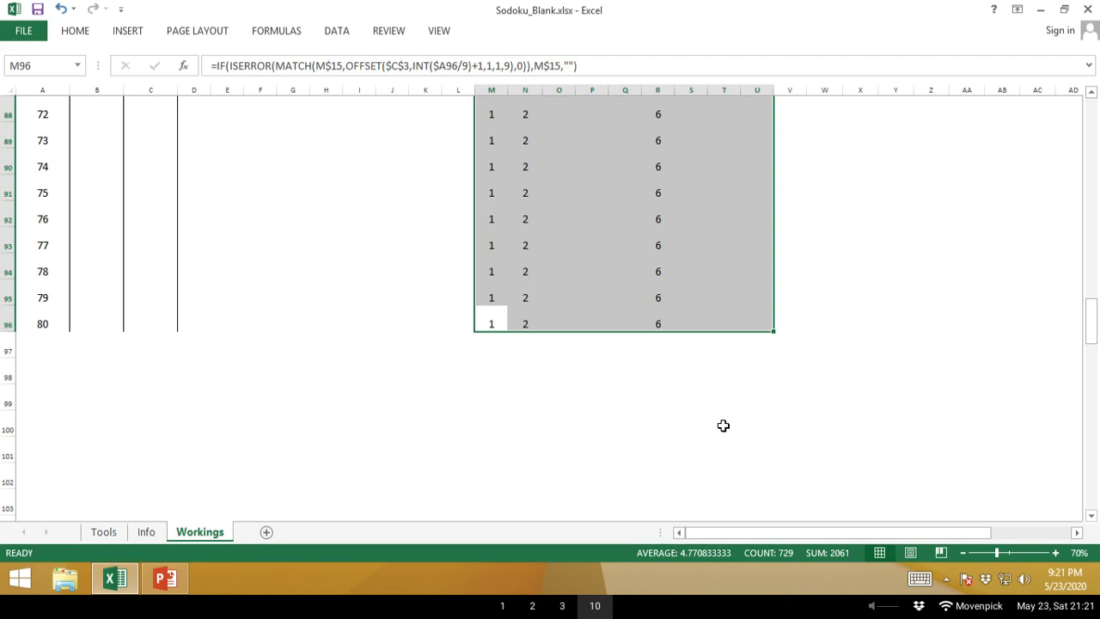
Review the filled Row section along its headings and go back up to the Sudoku grid.
key(ctrl+Up)
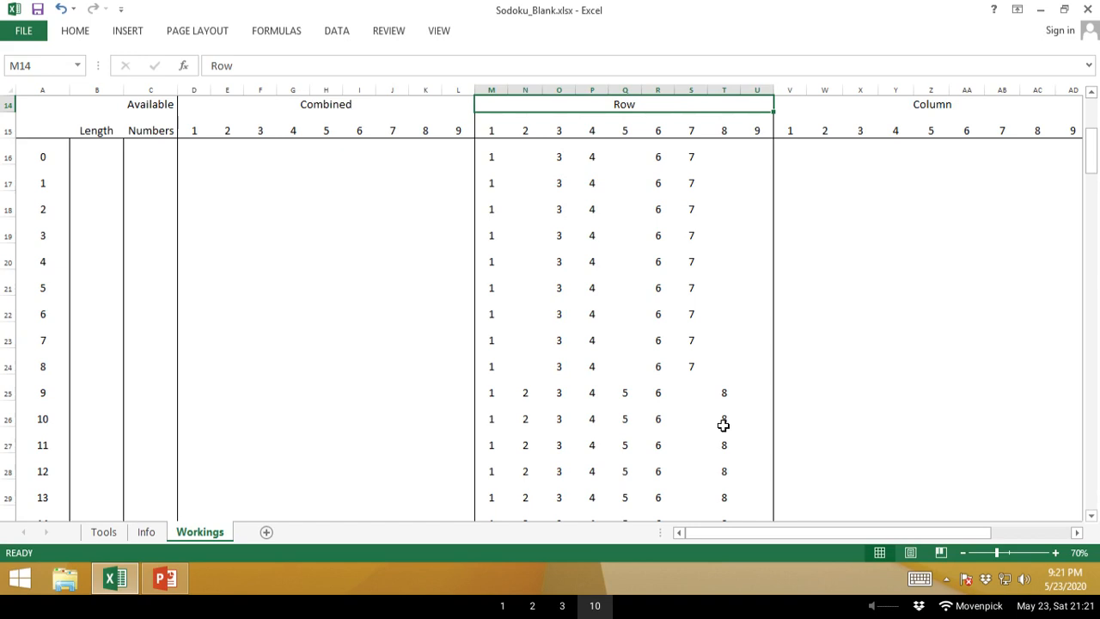
key(Down)
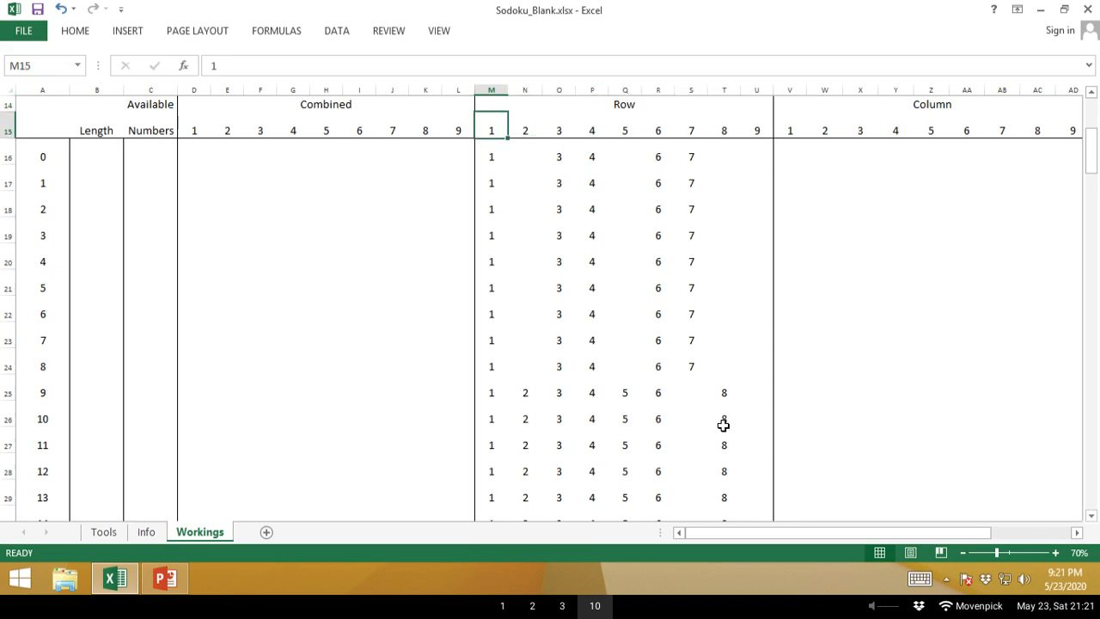
key(ctrl+Right)
key(ctrl+Left)
key(Right)
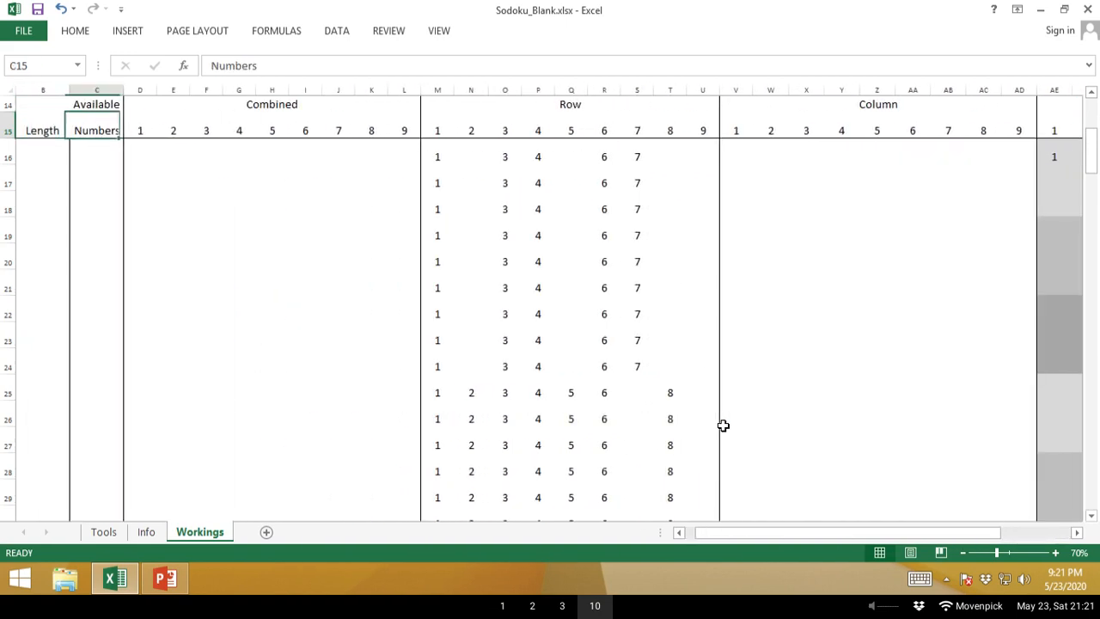
key(ctrl+Right)
key(ctrl+Left)
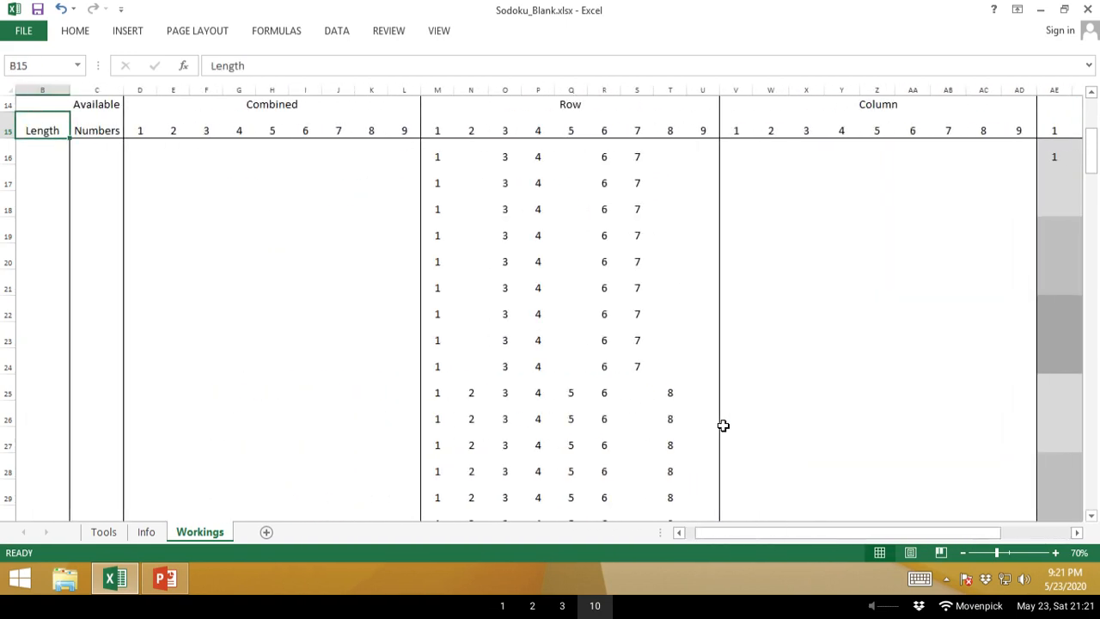
key(Left)
key(Up)
key(Up)
key(Up)
key(Up)
key(Up)
key(Up)
key(Up)
key(Up)
key(Up)
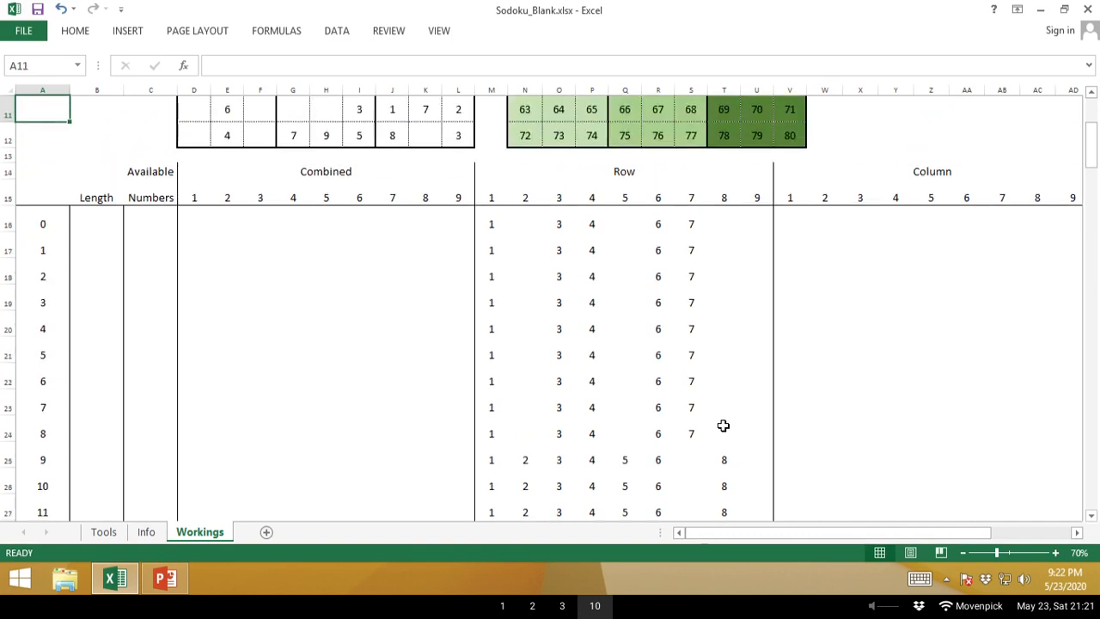
key(Up)
key(Up)
key(Up)
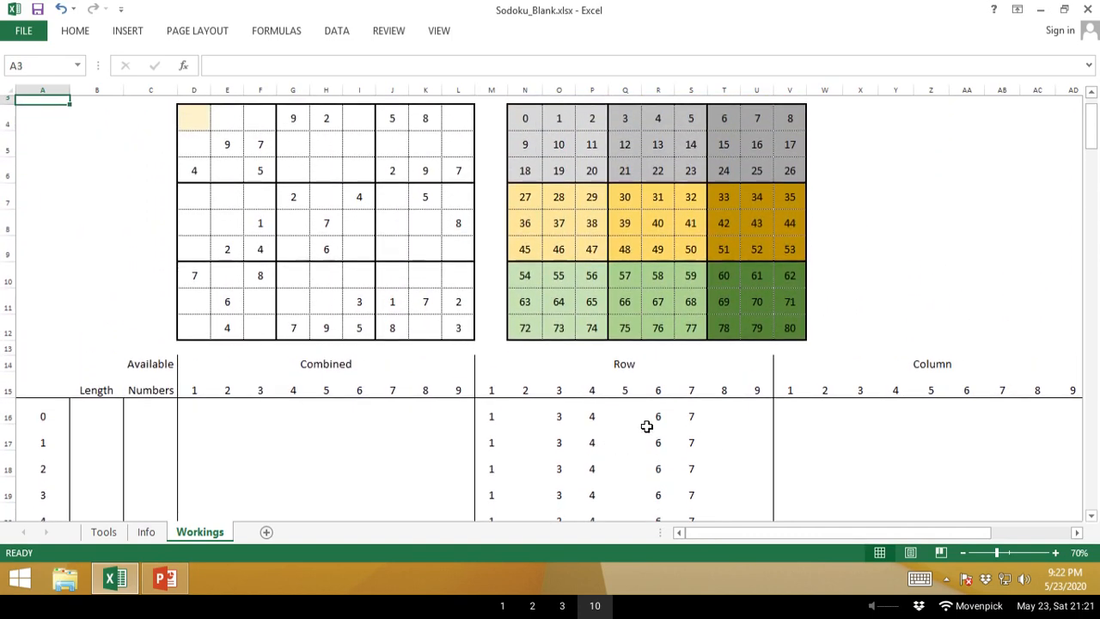
Compare the Sudoku grid's first row D4:L4 with its first column D4:D12 for the Column section starting at V16.
click(791, 415)
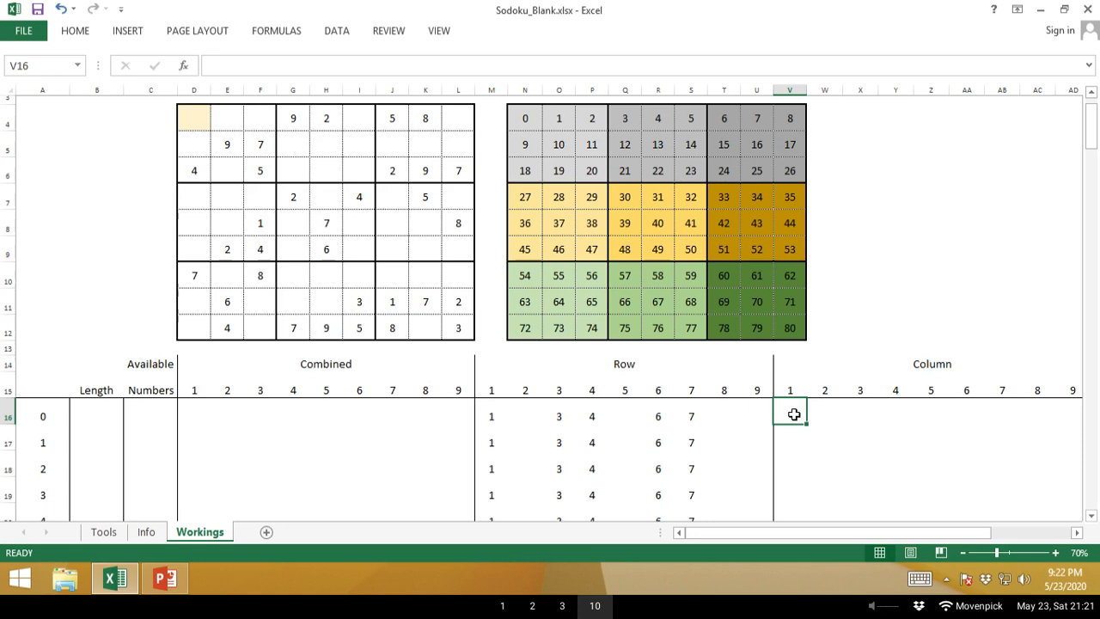
click(205, 125)
drag(205, 126, 465, 131)
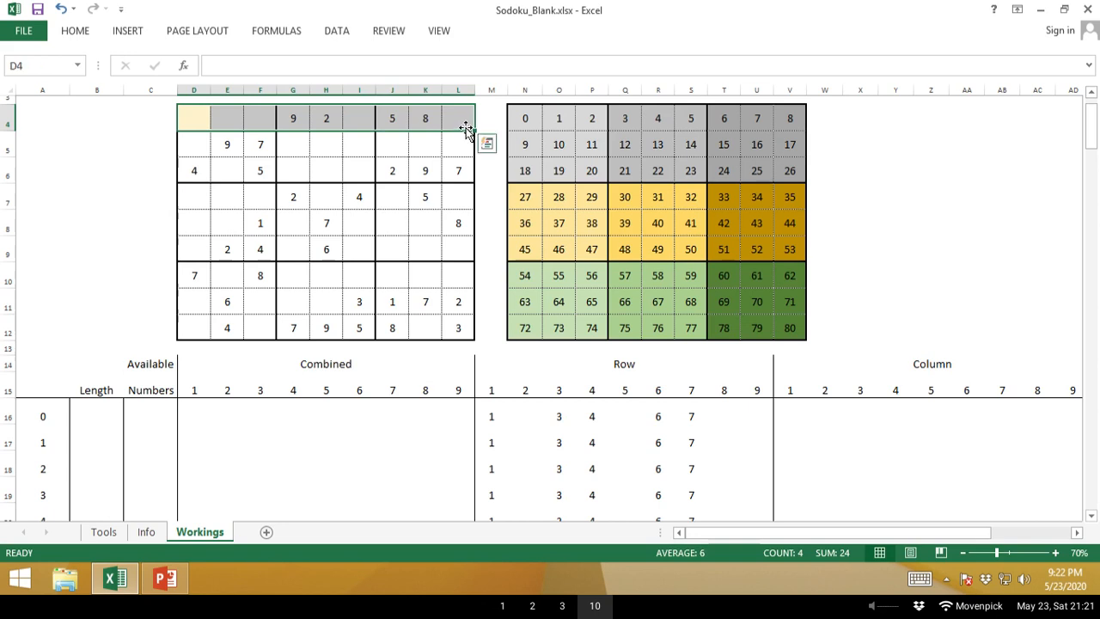
click(197, 118)
drag(197, 118, 196, 323)
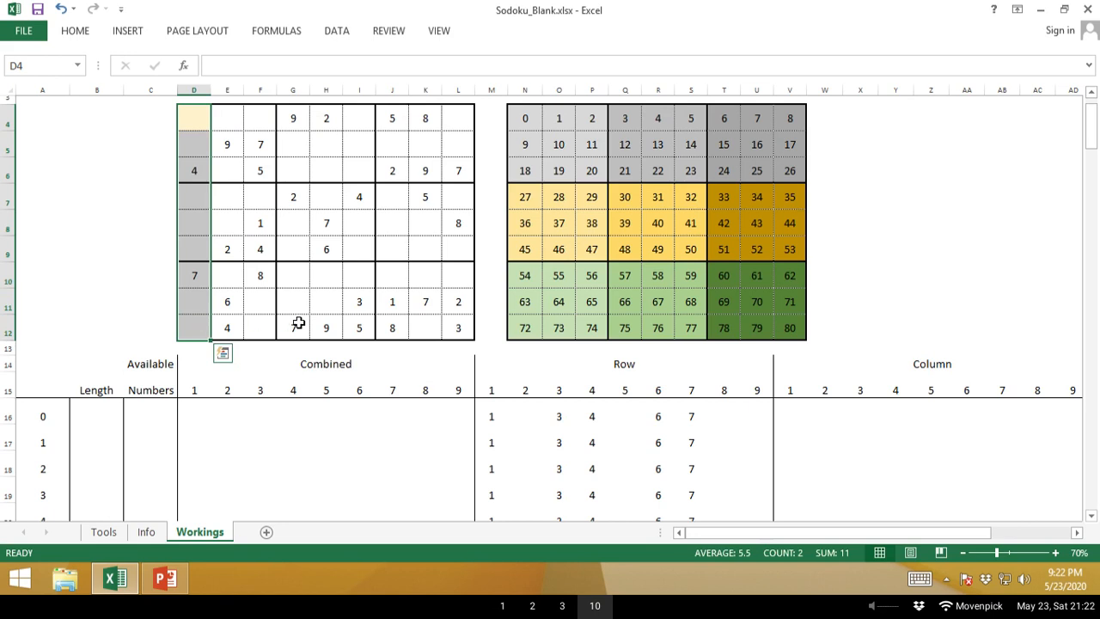
Inspect the Row formula in M16 and the cell index numbers in A16 to A19.
click(489, 419)
click(38, 415)
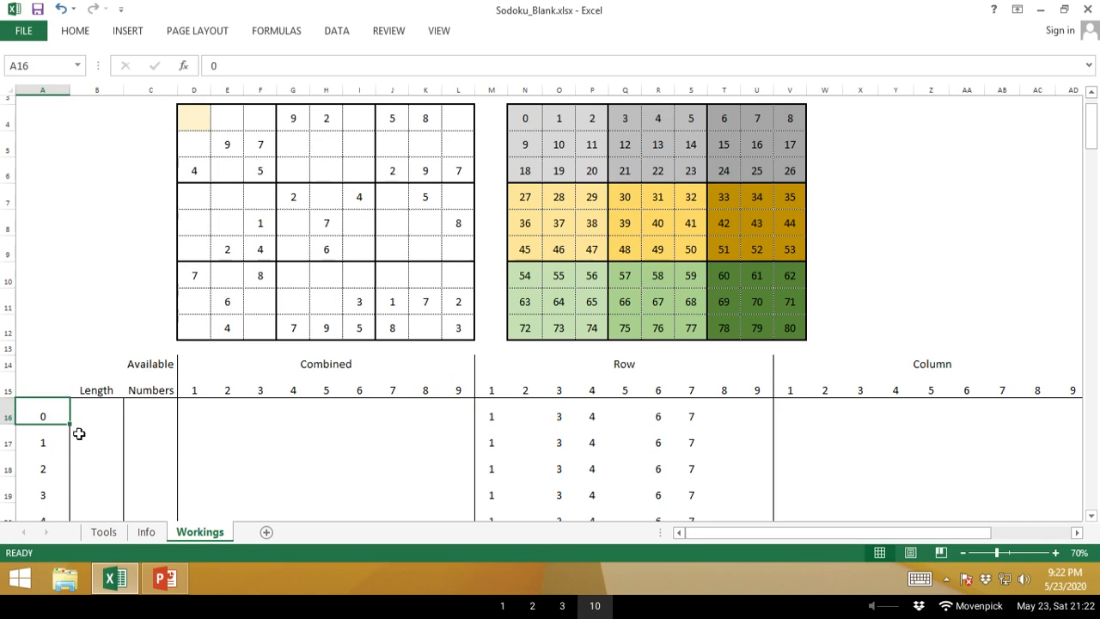
click(44, 437)
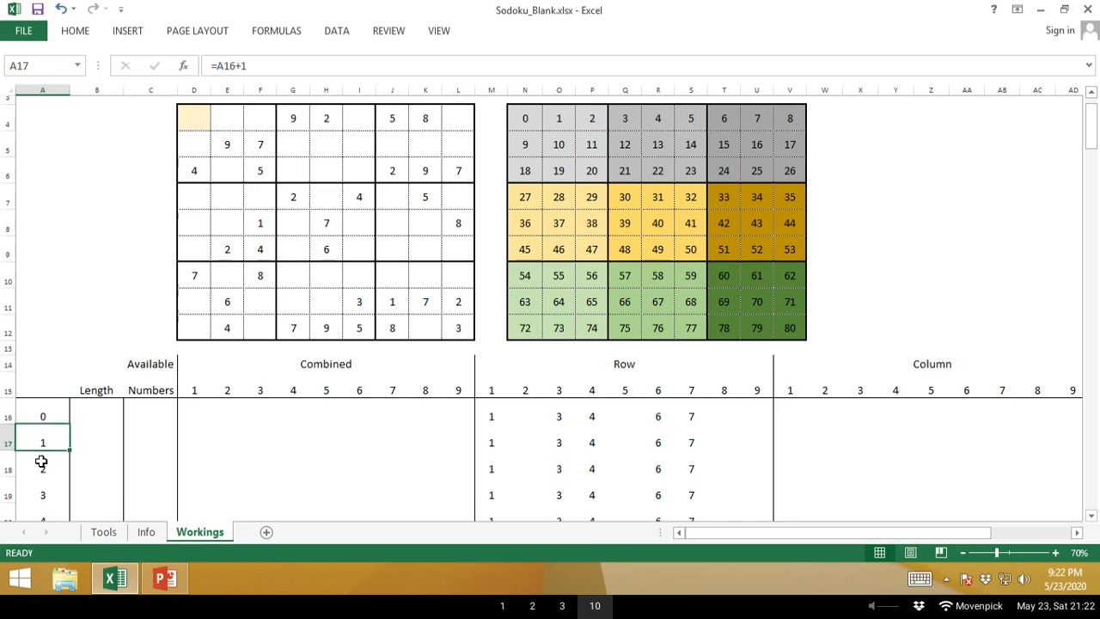
click(41, 464)
click(40, 489)
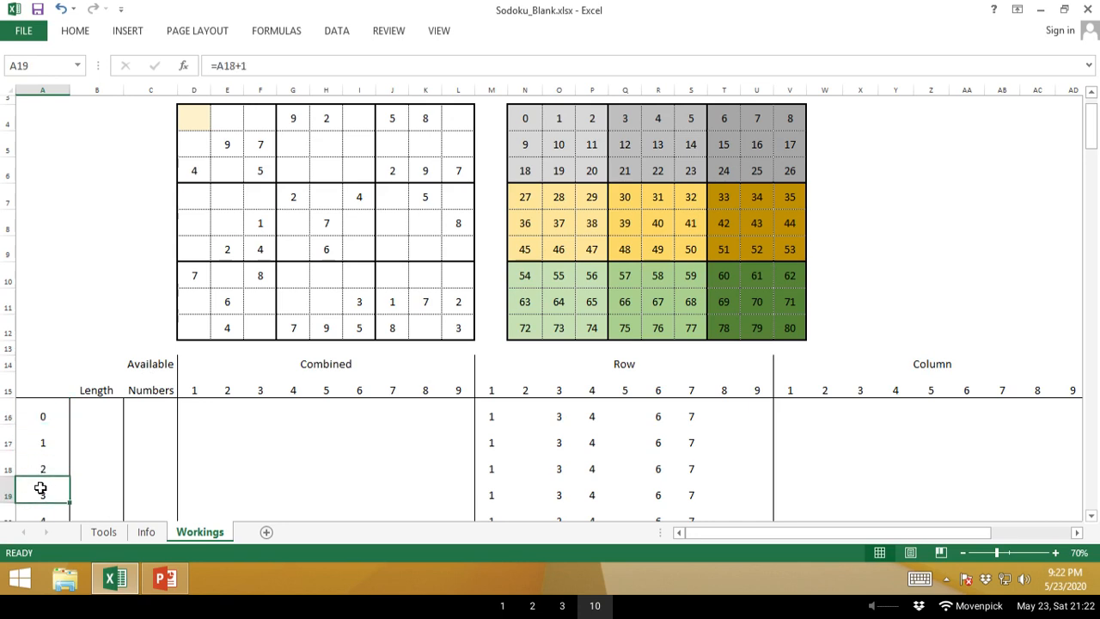
Trace the first grid cells from D4 to G4 and their counterpart N4 in the numbered index map.
click(185, 122)
click(233, 120)
click(255, 120)
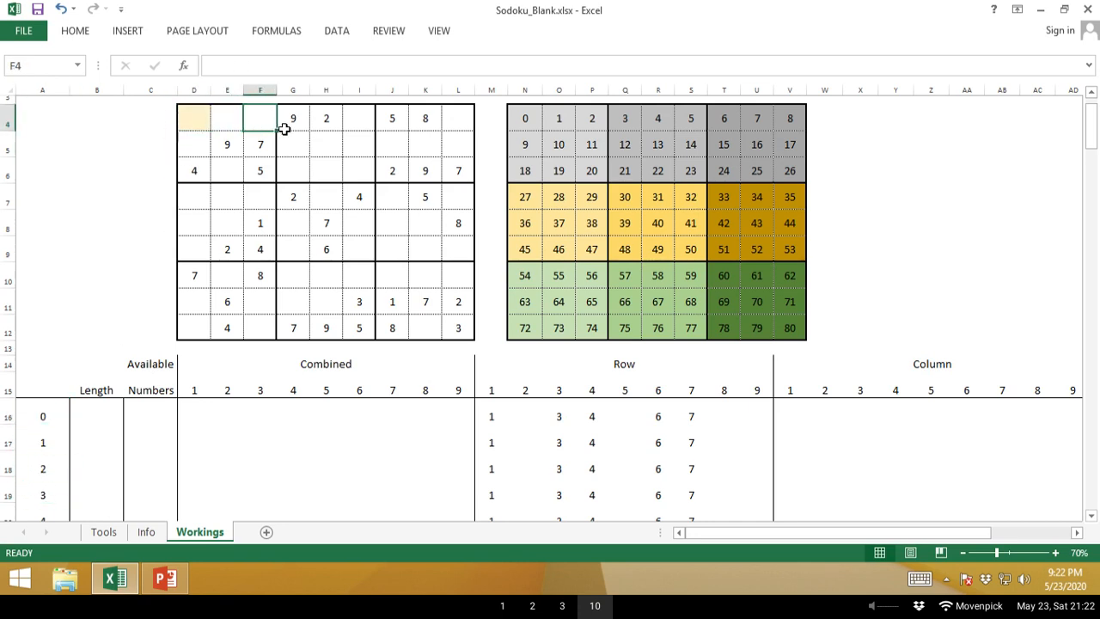
click(285, 129)
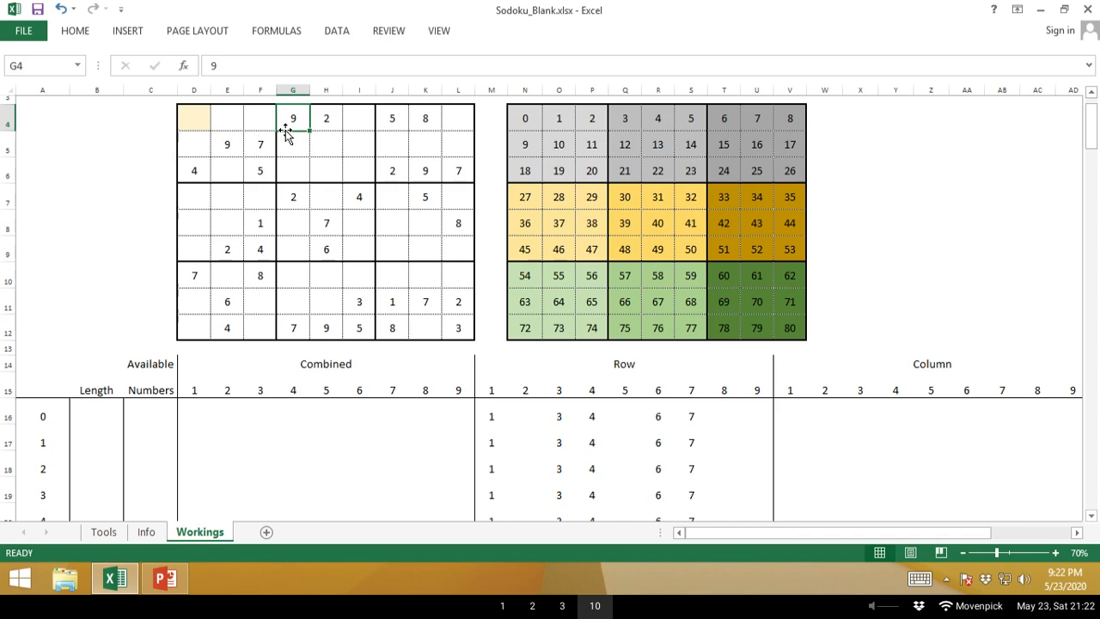
click(531, 118)
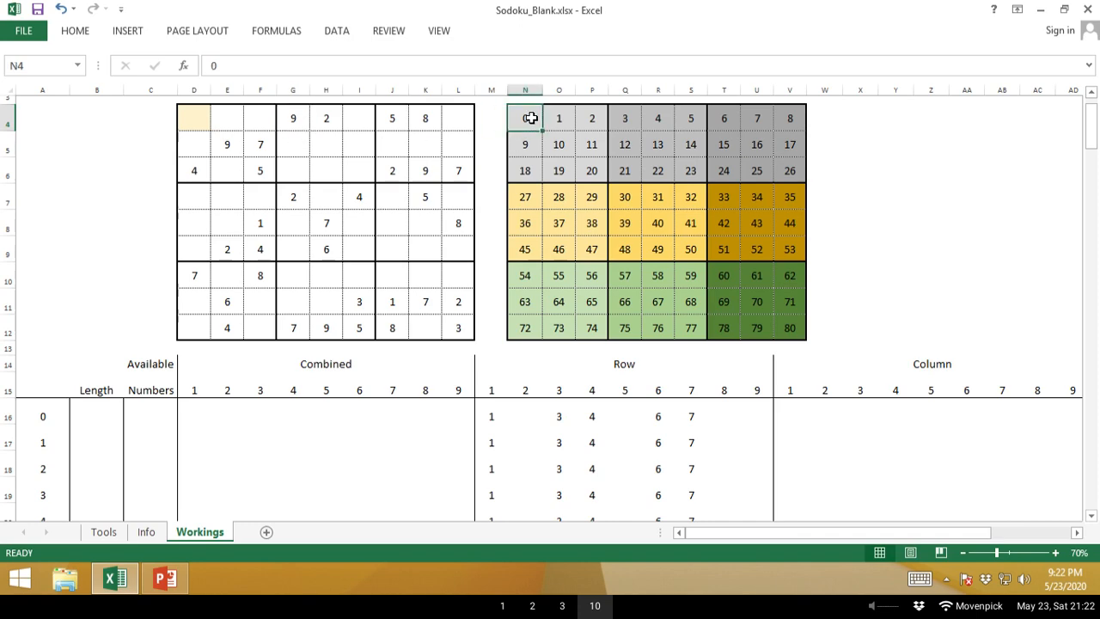
key(ctrl+Up)
Switch to PowerPoint and add a new slide after slide 6 with the title "Remainder".
key(alt+Tab)
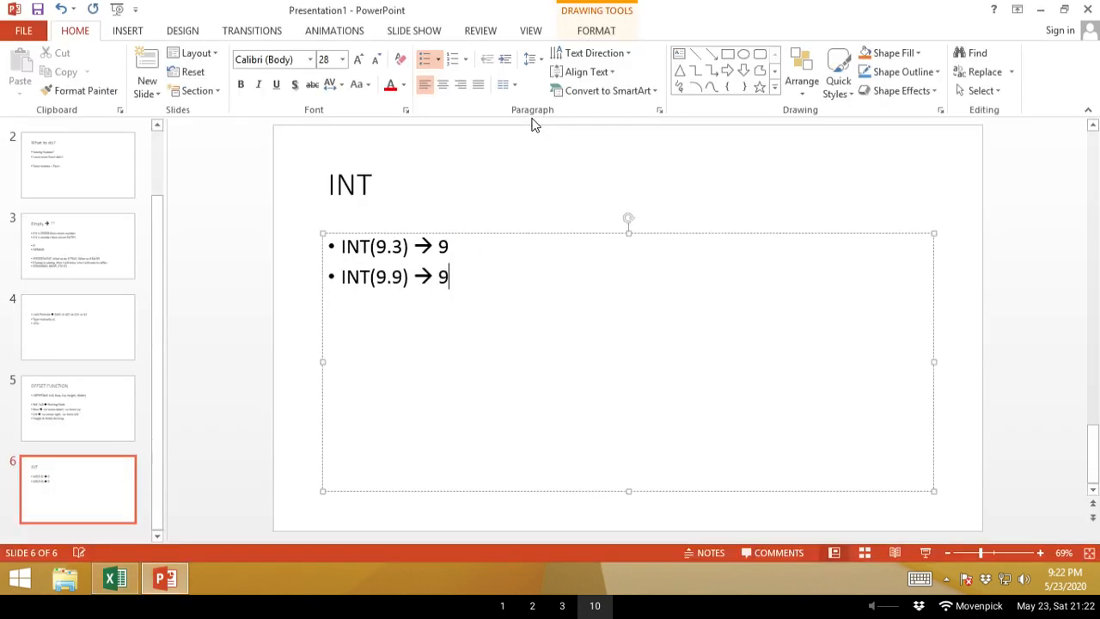
right_click(47, 483)
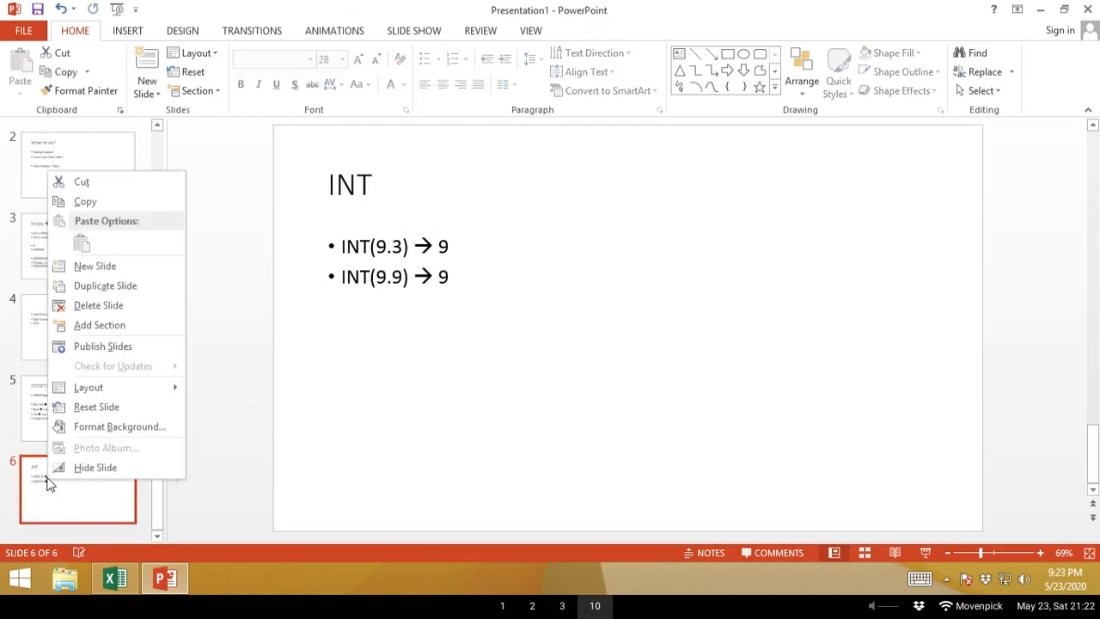
click(138, 268)
click(422, 172)
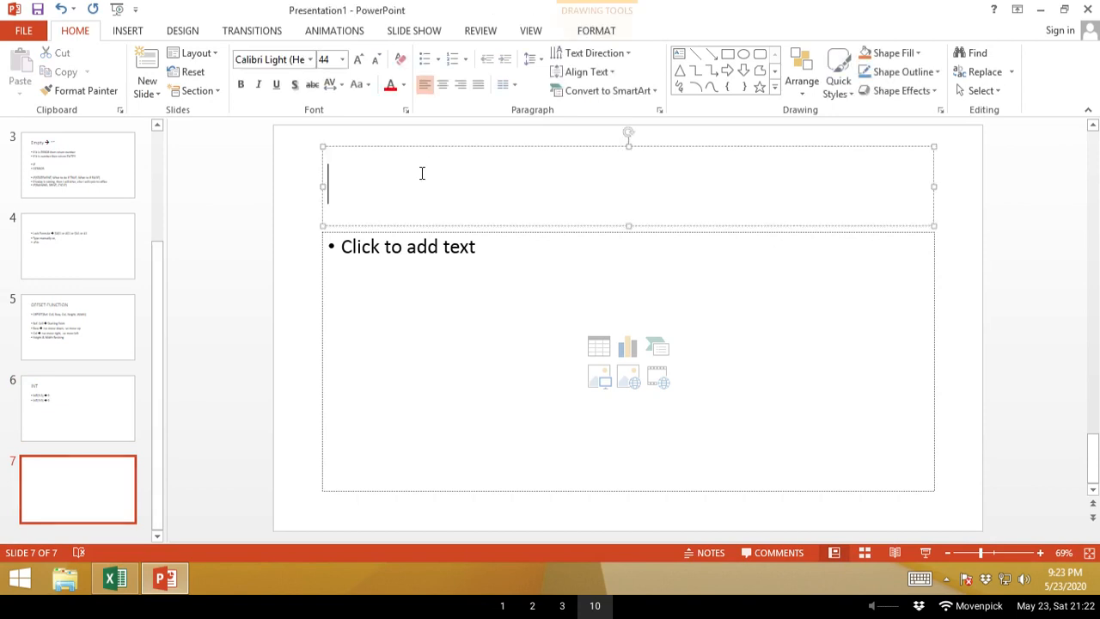
text(Remainder)
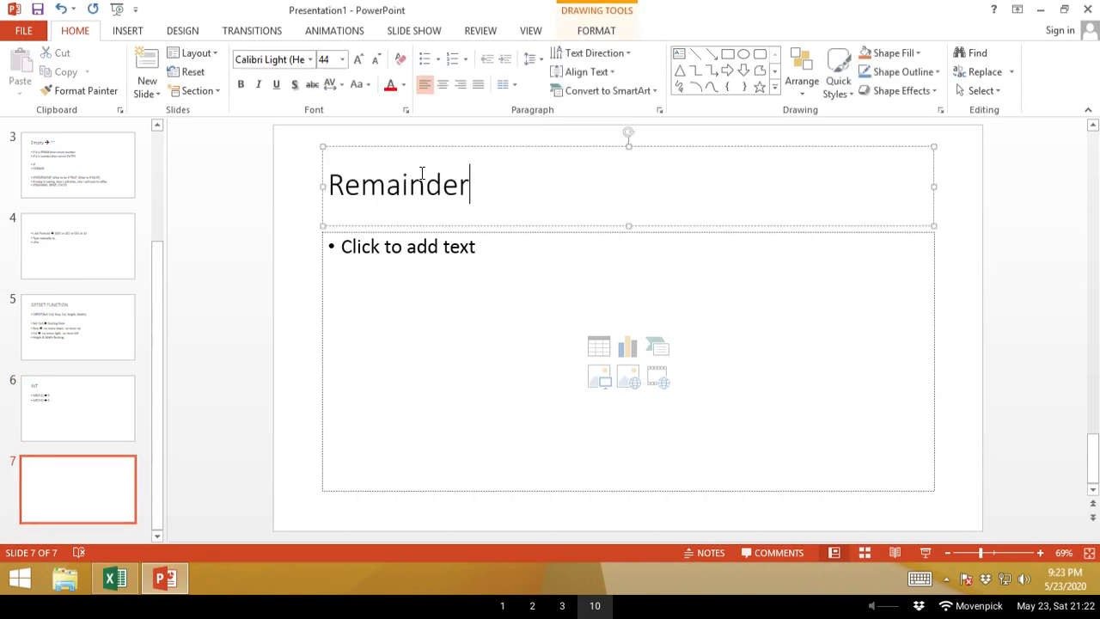
Fill the slide body with remainder examples for 0 / 9, 1 / 9 and "21 / 9 take remainder → 3 + 1 → 4".
click(447, 285)
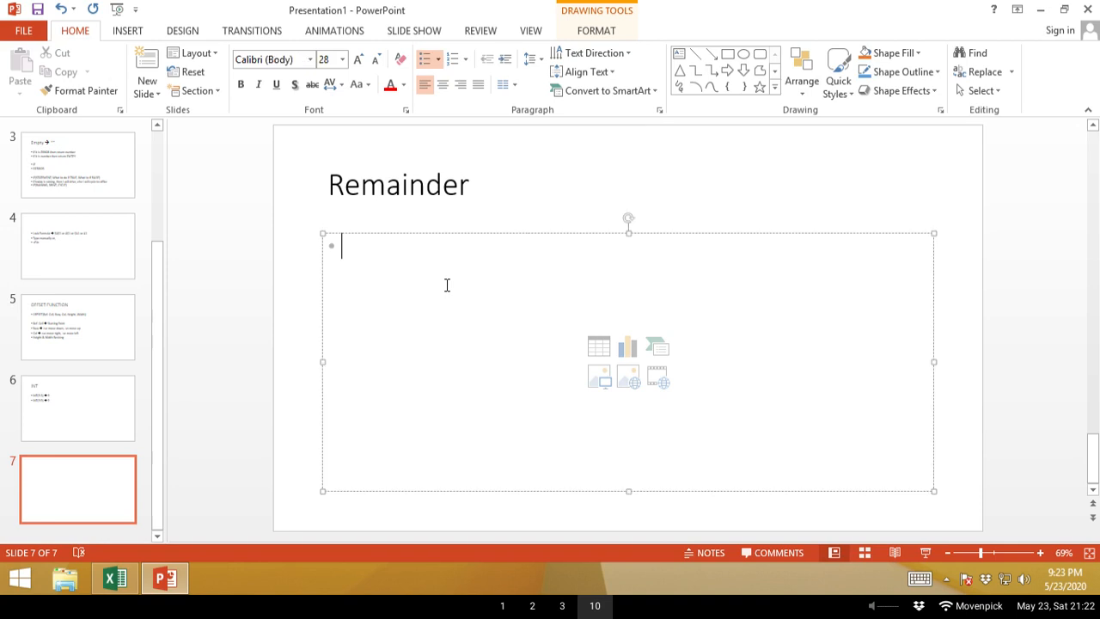
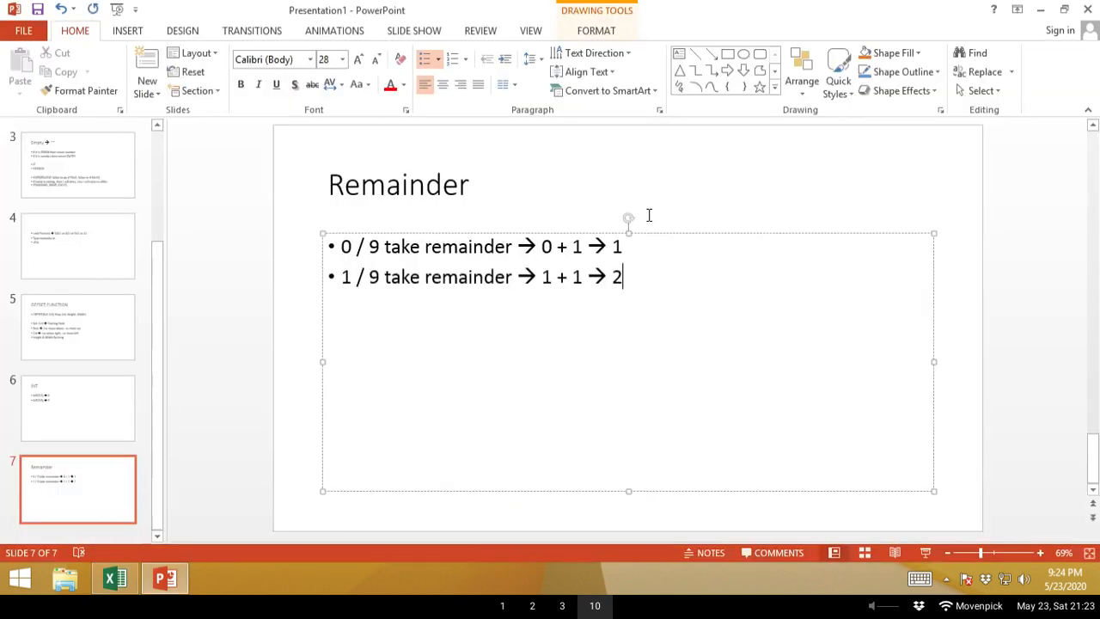
key(Return)
text(21/)
key(BackSpace)
text(/ 9)
text( take rem)
text(ainder --> 3)
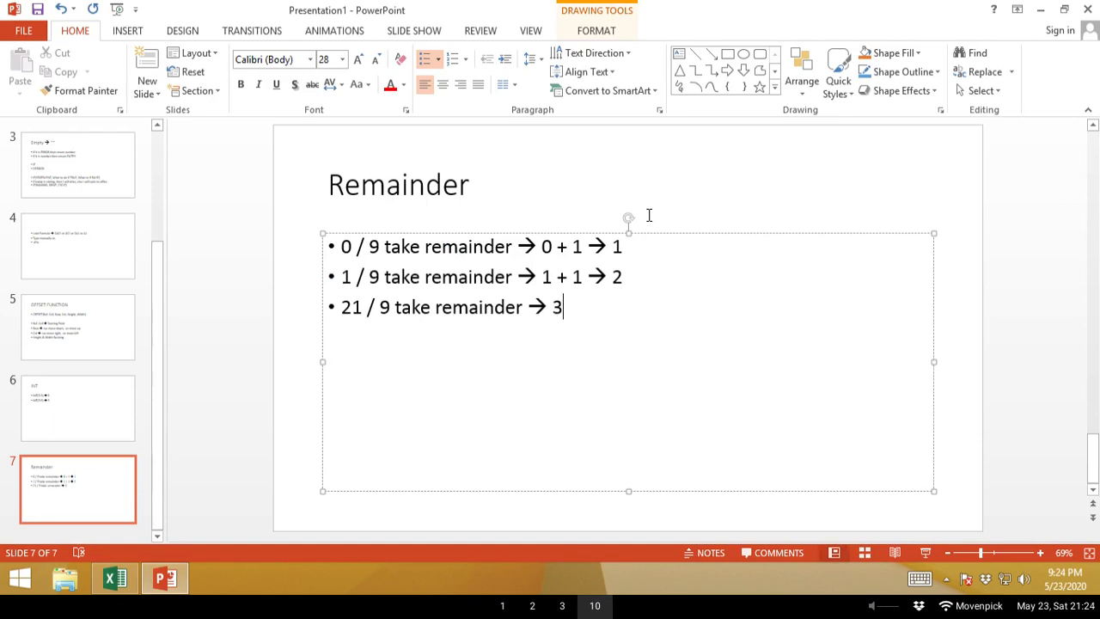
text(+ 1 )
text(-->)
Switch to Excel and select the Sudoku grid's fourth column, G4:G12, to check the example for index 21.
key(alt+Tab)
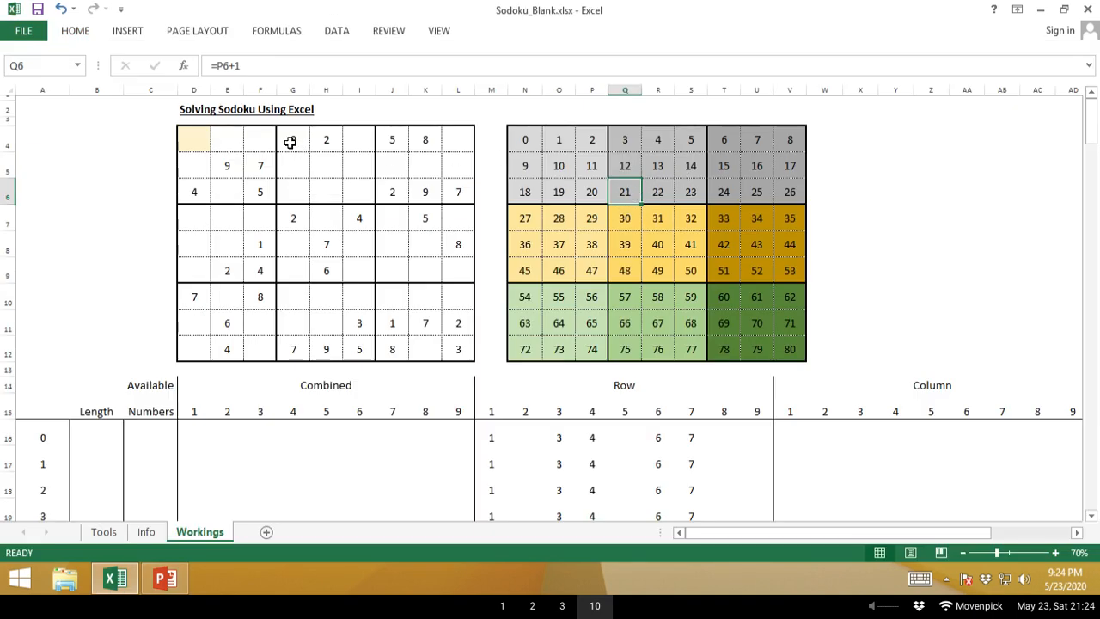
drag(293, 138, 291, 344)
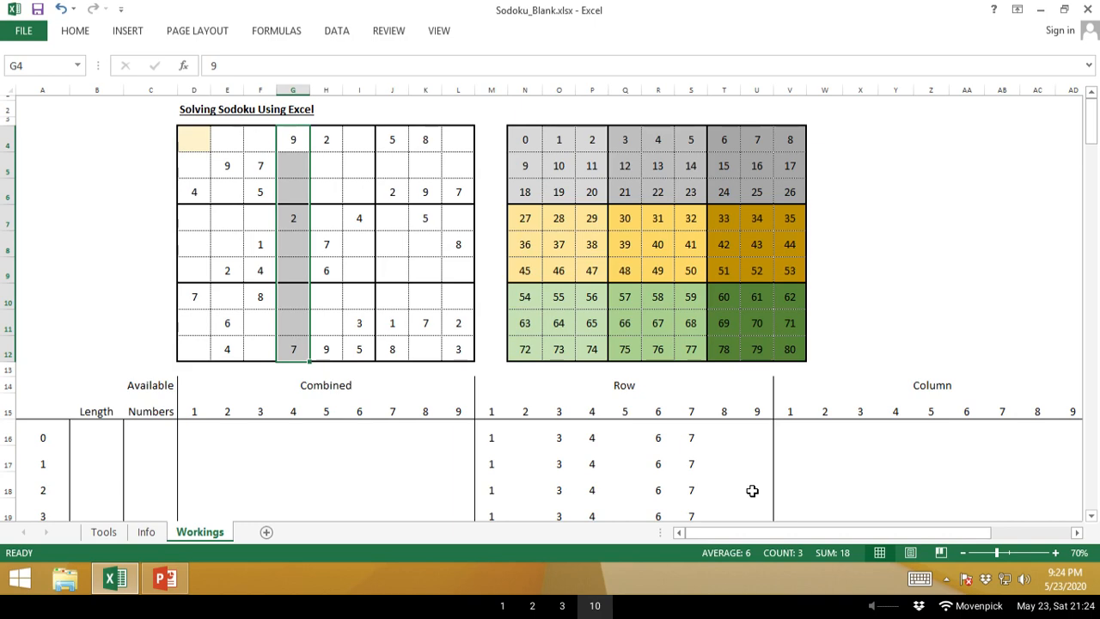
Switch back to PowerPoint and add the bullet "Remainder == MOD" below the examples, separated by an empty line.
key(alt+Tab)
key(Return)
key(Return)
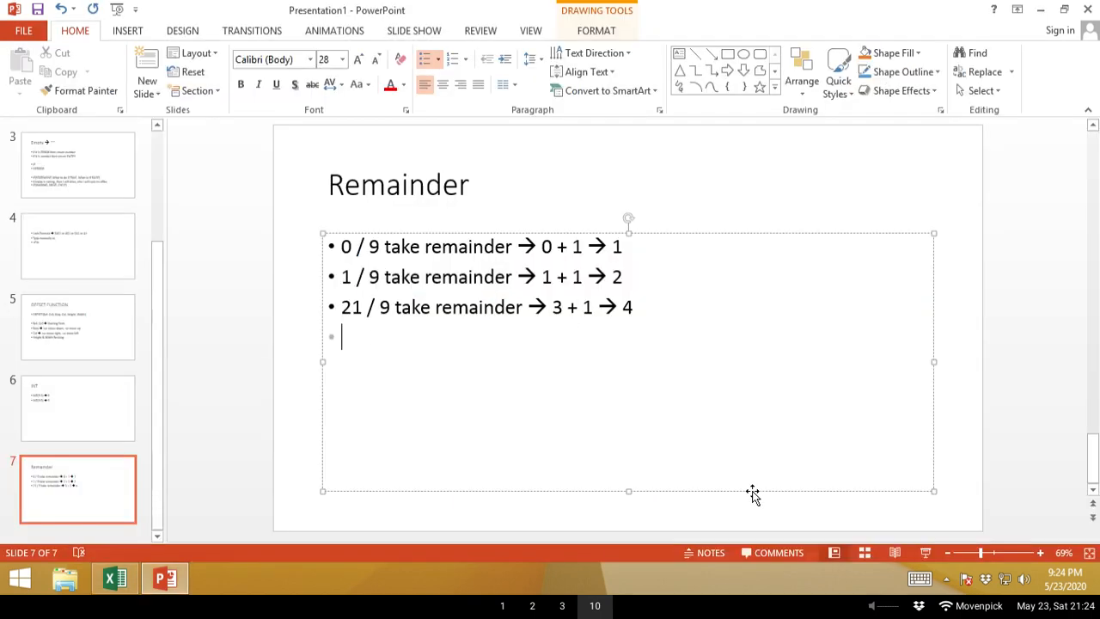
text(Remainder ---)
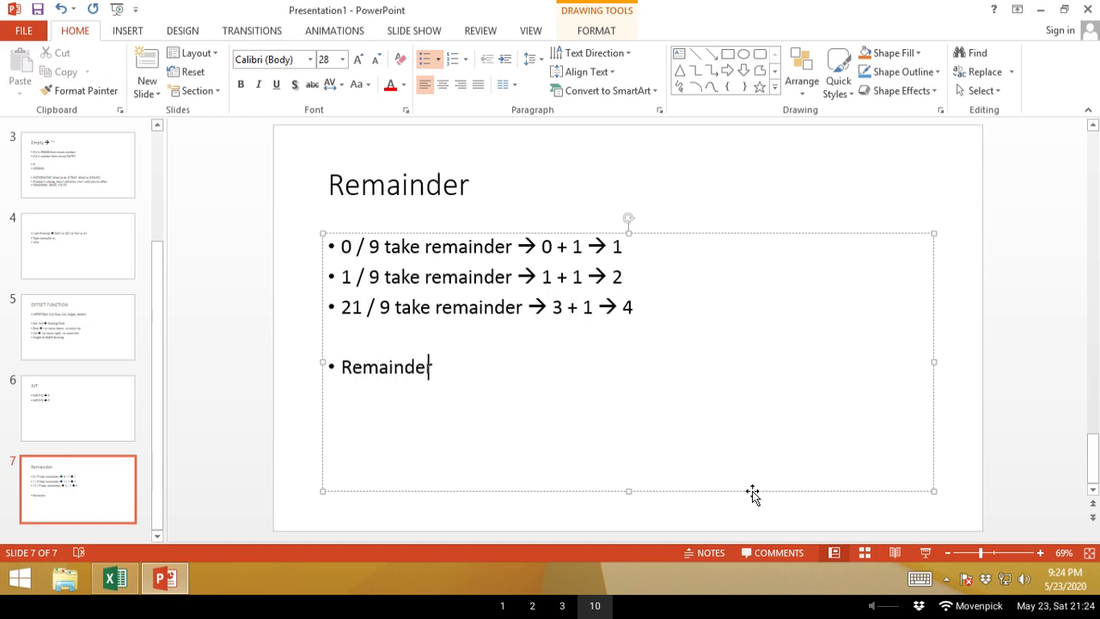
key(BackSpace)
key(BackSpace)
key(BackSpace)
text(== MOD)
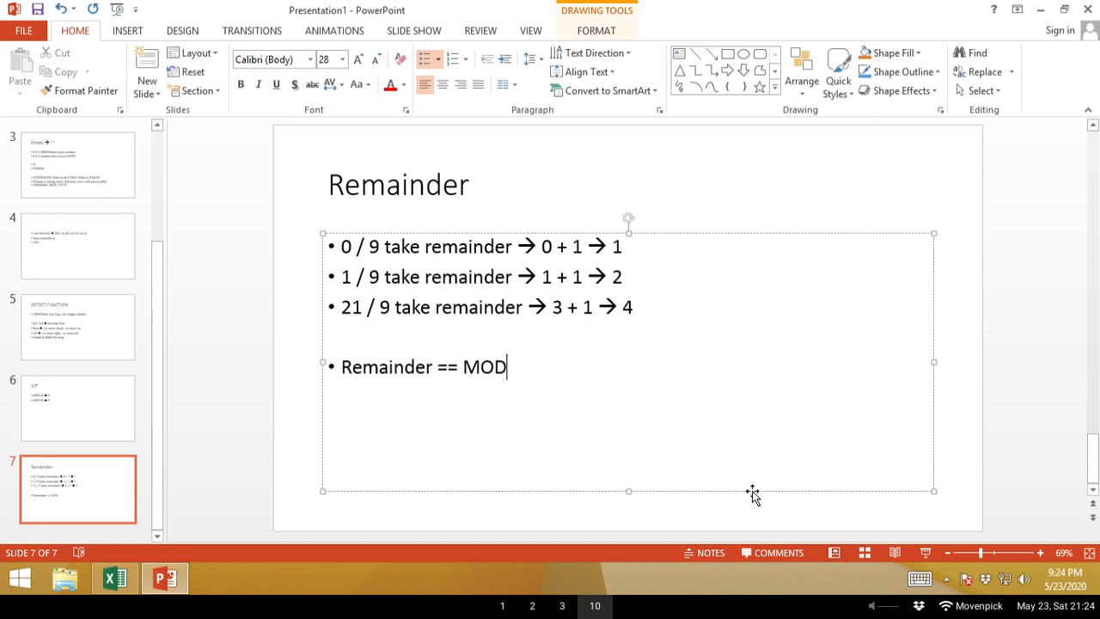
Add an indented sub-bullet "MOD(21, 9) + 1 → 3 + 1 → 4" under "Remainder == MOD".
key(Return)
key(Tab)
text(21)
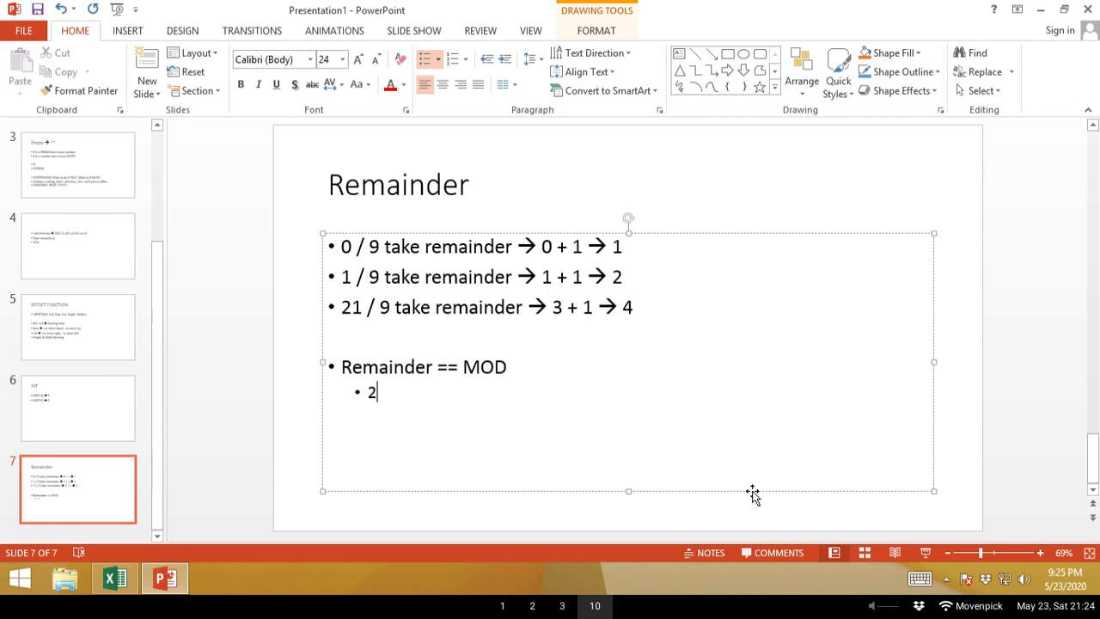
key(BackSpace)
text(MOD)
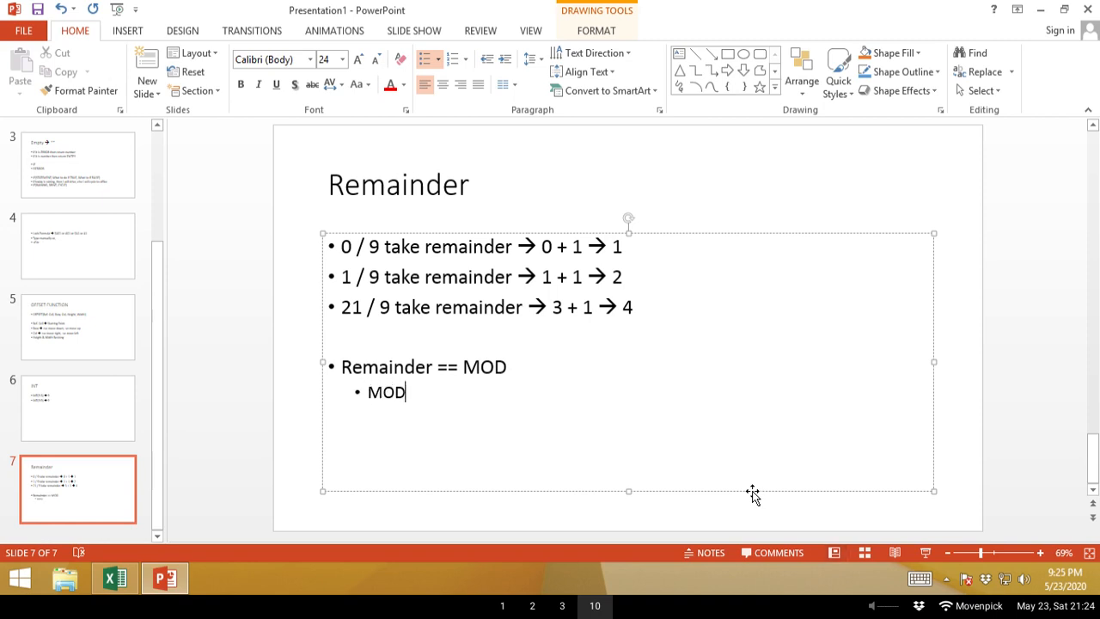
text((21, 9) =)
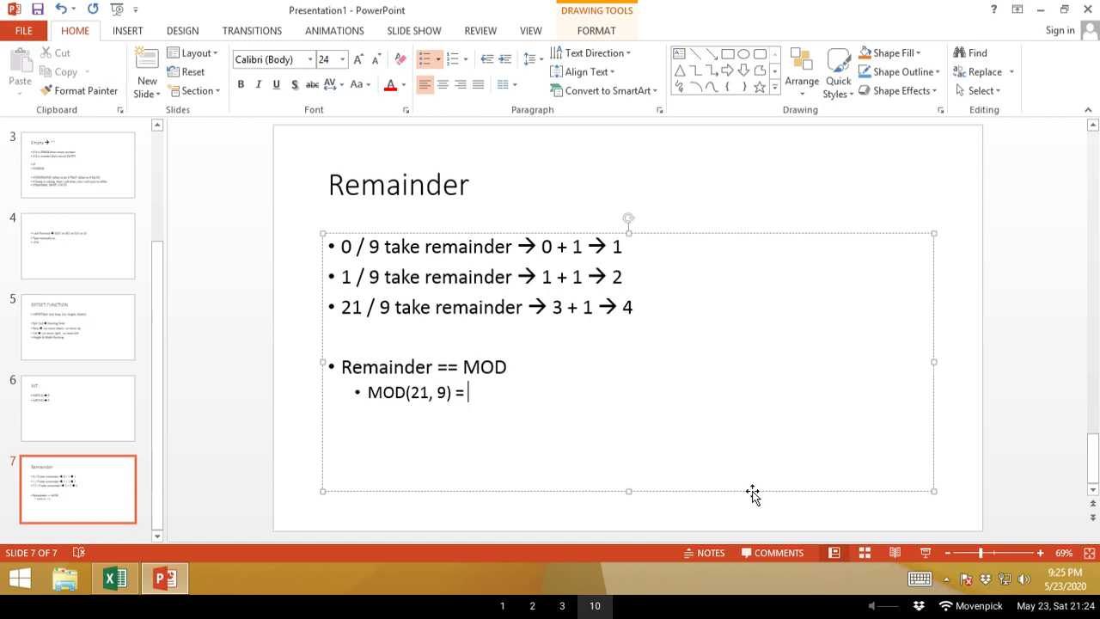
text(->)
text( 3)
text(+ 1)
key(Right)
key(Delete)
key(Right)
key(Right)
text(+ 1)
text(-->)
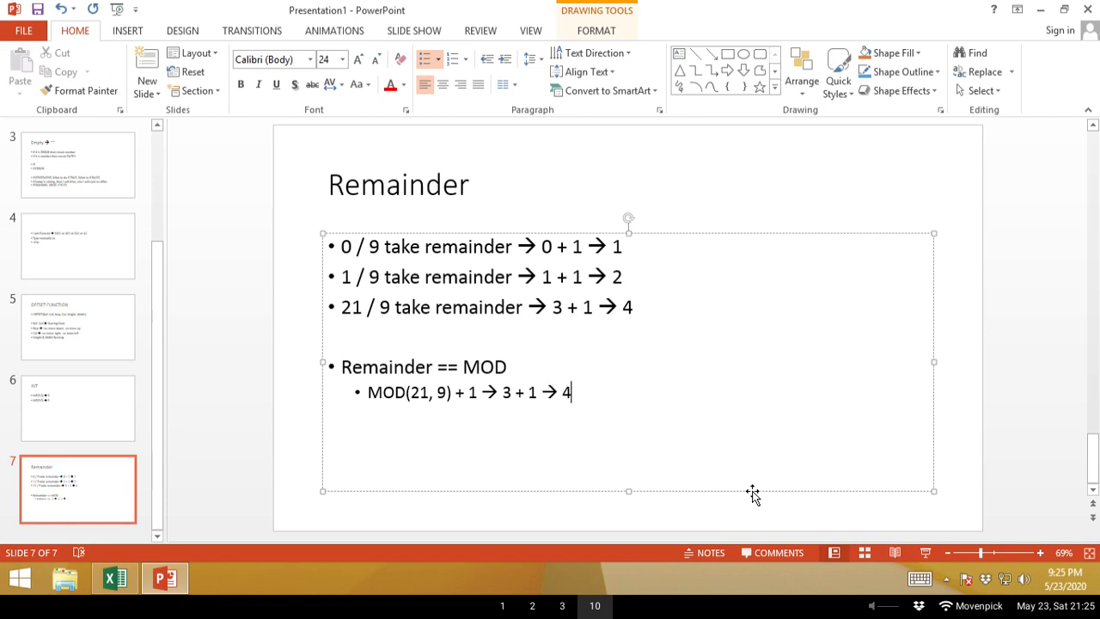
Switch to Excel and copy the Row section formula from M16 into V16, the first cell of the Column section.
key(alt+Tab)
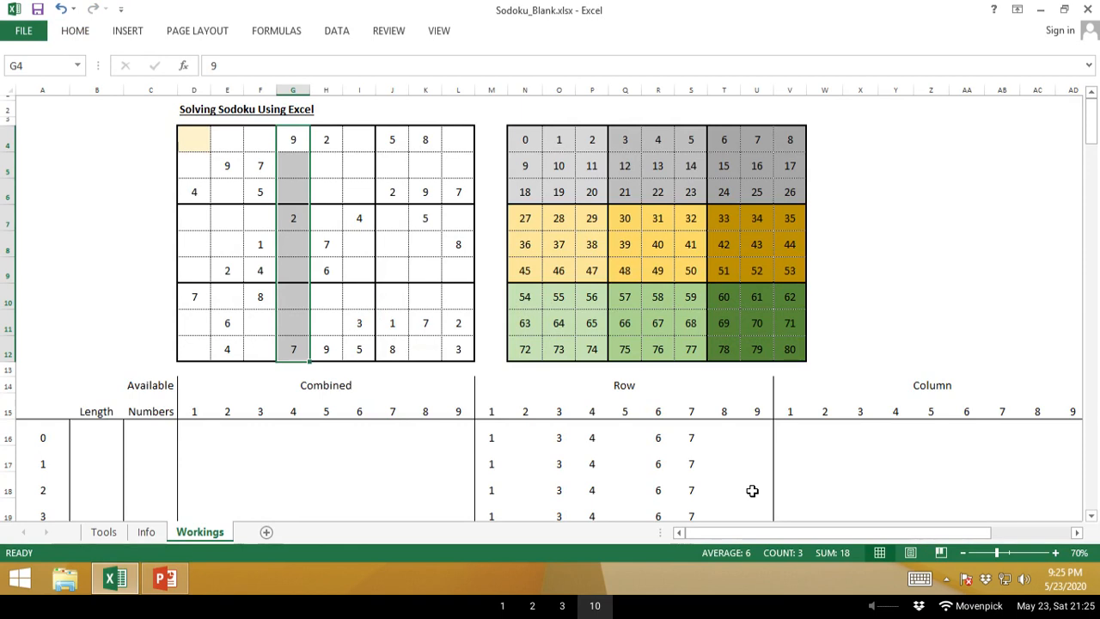
key(Right)
key(Right)
key(Right)
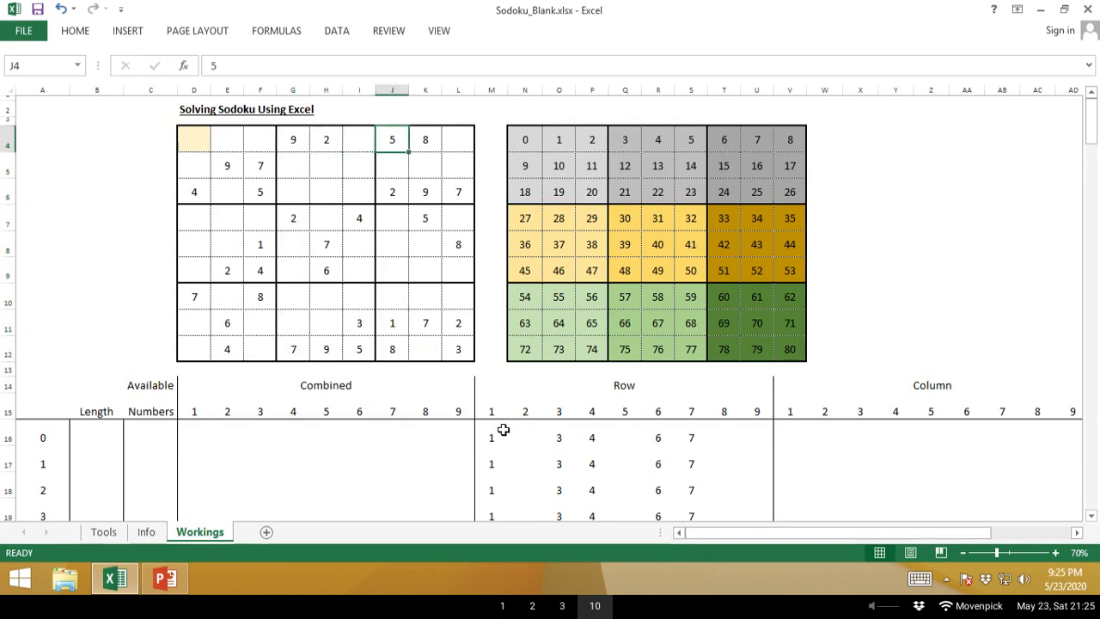
click(491, 434)
click(794, 433)
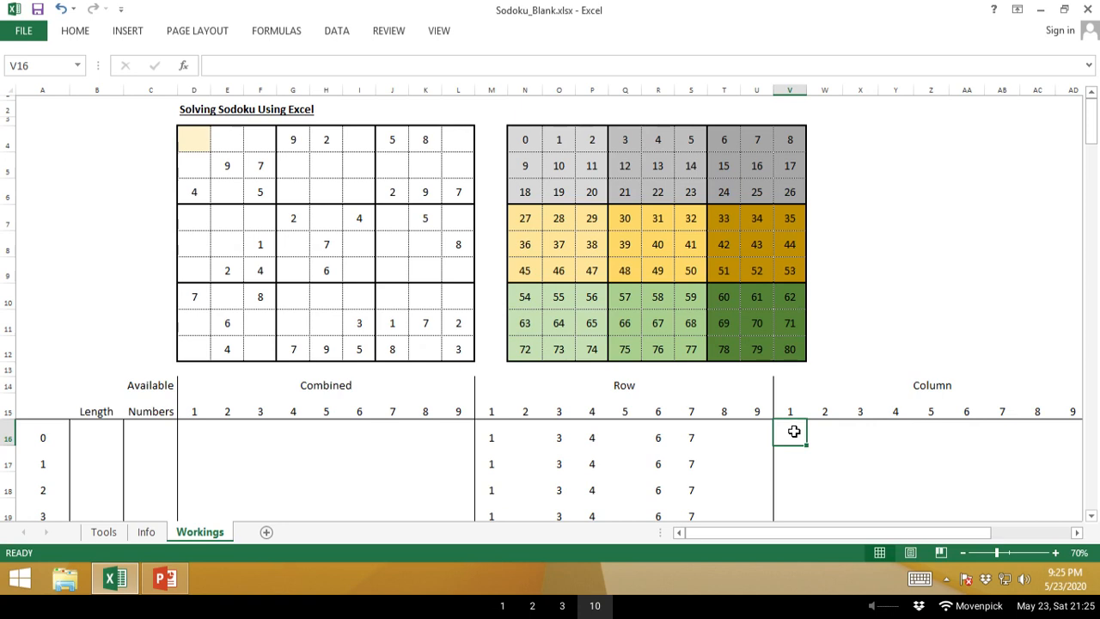
click(485, 433)
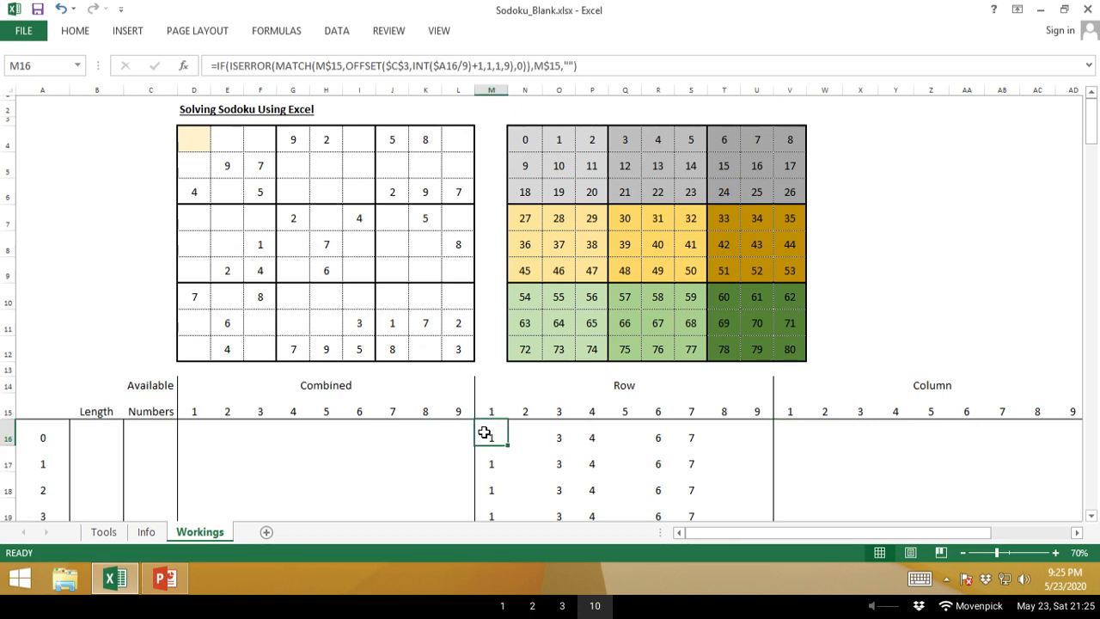
key(ctrl+c)
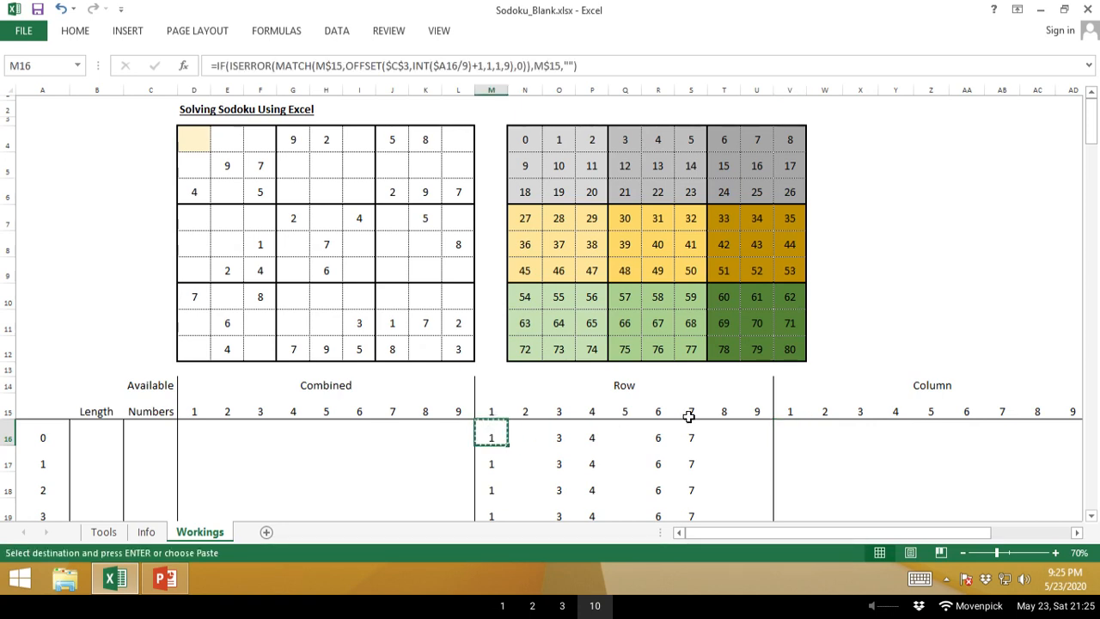
click(787, 428)
key(ctrl+v)
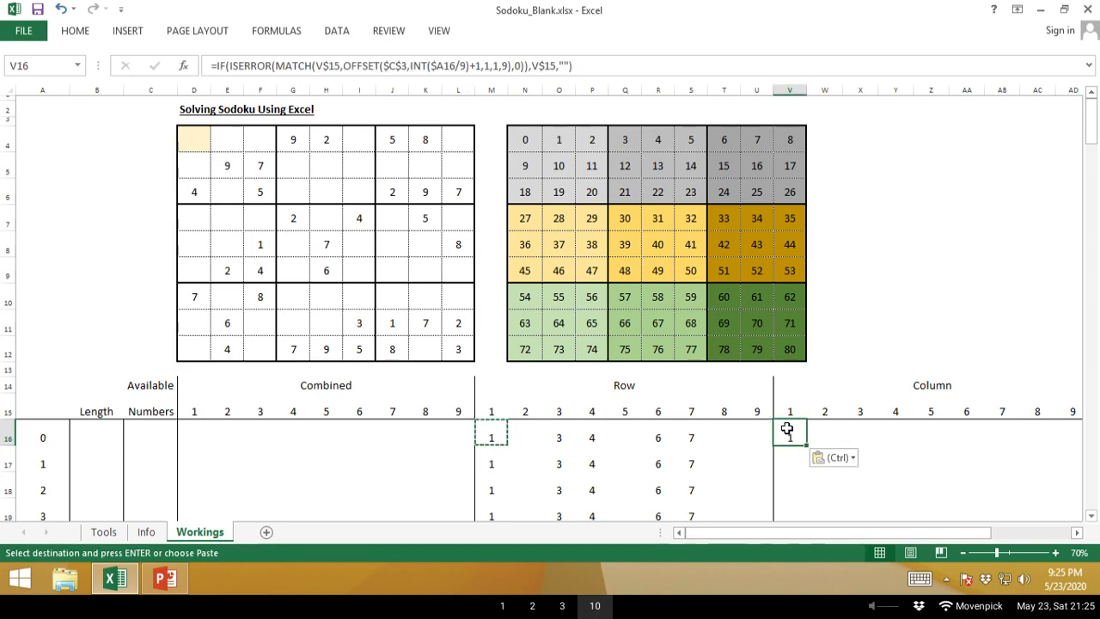
In V16's formula, change the OFFSET height to 9 and the width to 1.
click(1077, 533)
click(1077, 533)
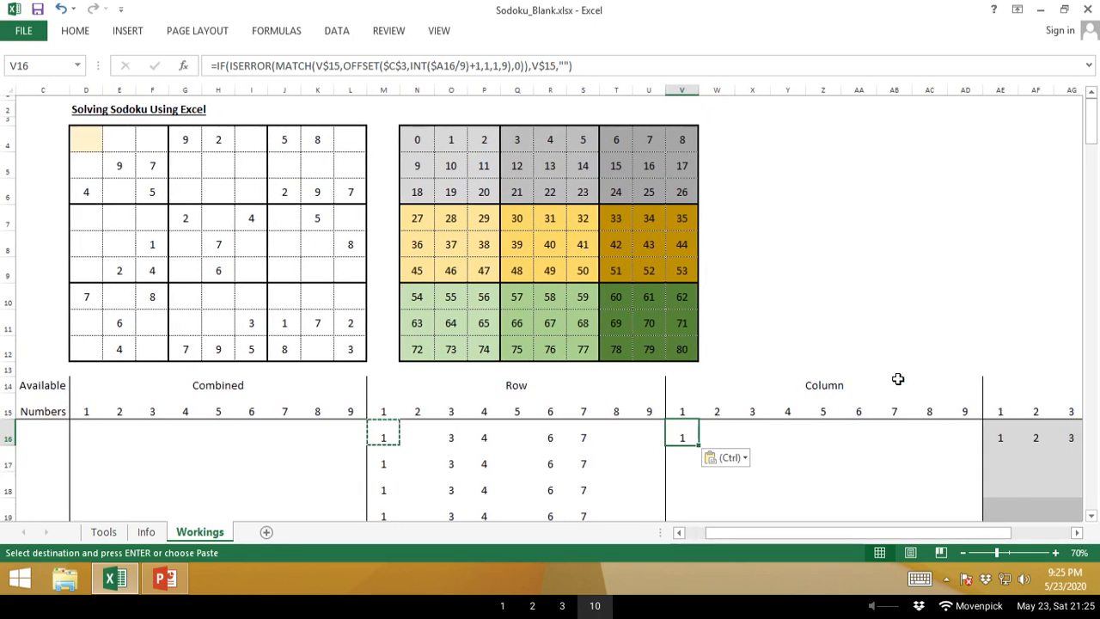
click(704, 67)
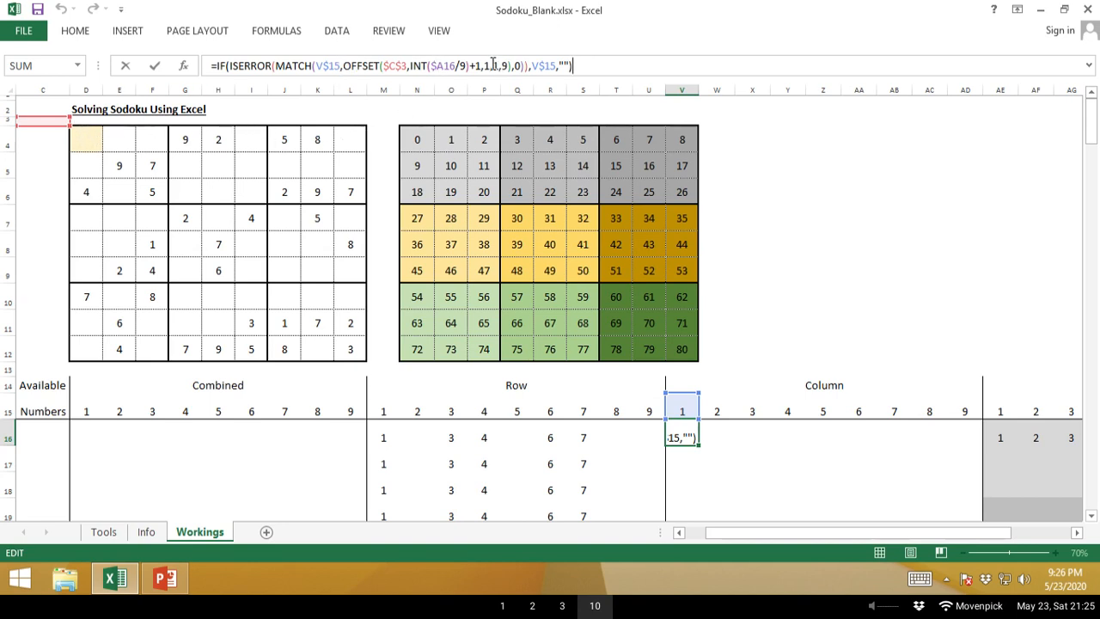
drag(493, 66, 510, 65)
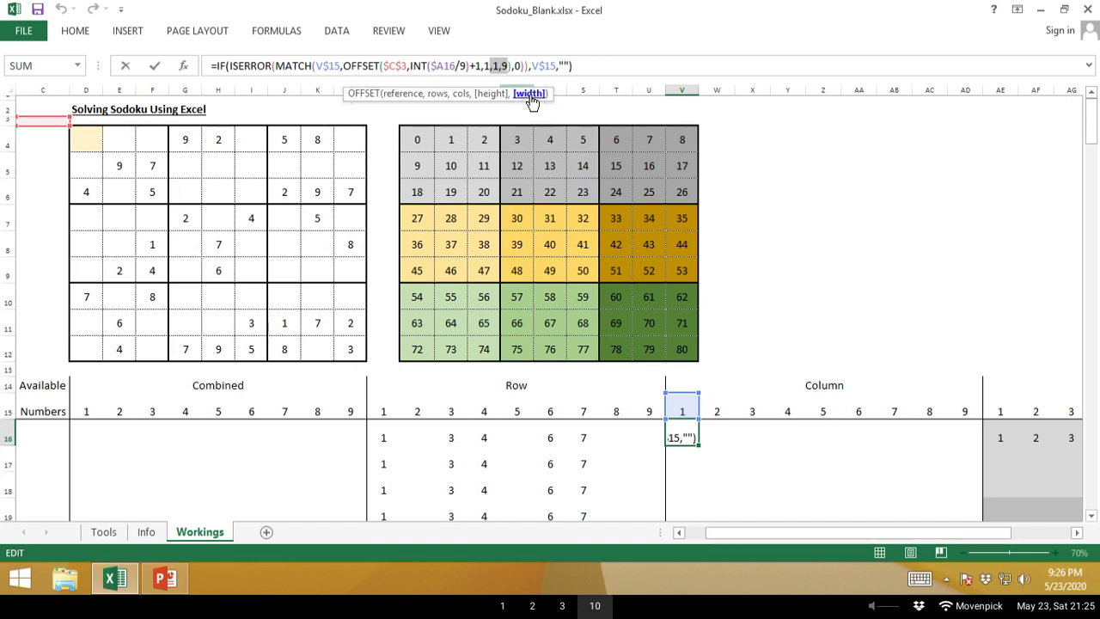
click(501, 66)
key(BackSpace)
text(9)
key(Right)
text(1)
key(Delete)
Replace INT($A16/9) in V16's OFFSET rows argument with MOD($A16,9), keeping the +1, and enter the formula.
drag(467, 65, 411, 65)
text(i)
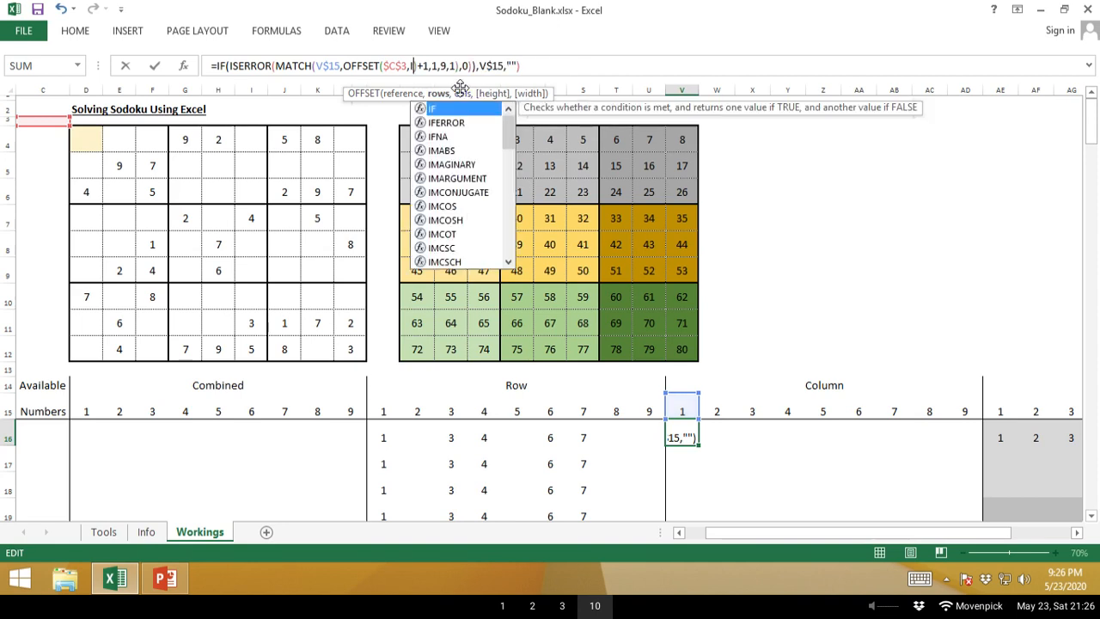
key(BackSpace)
text(mod()
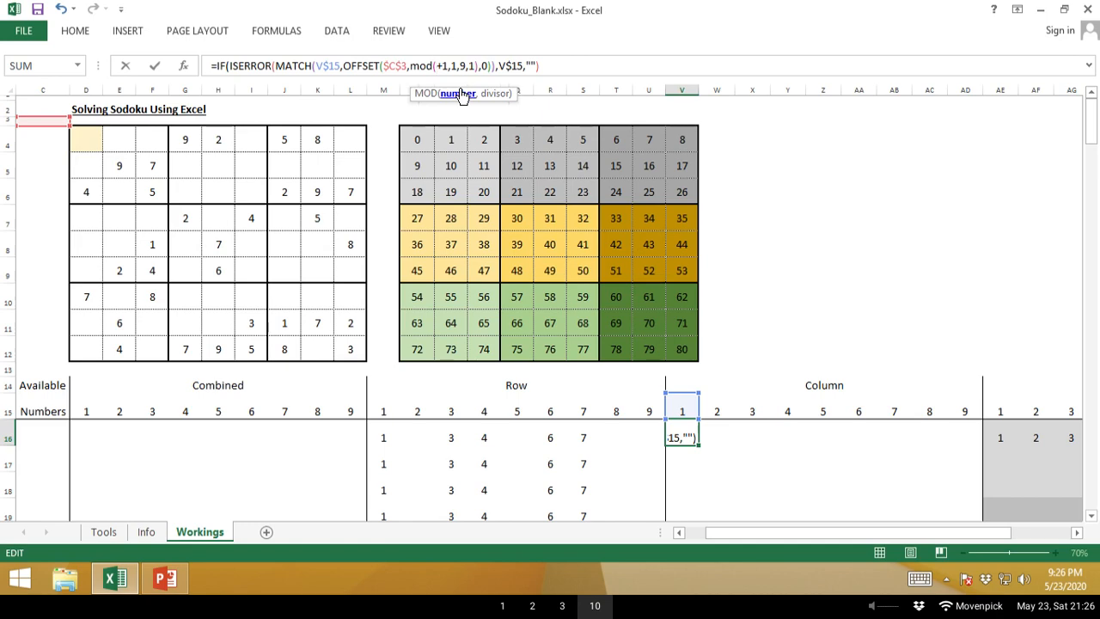
click(529, 436)
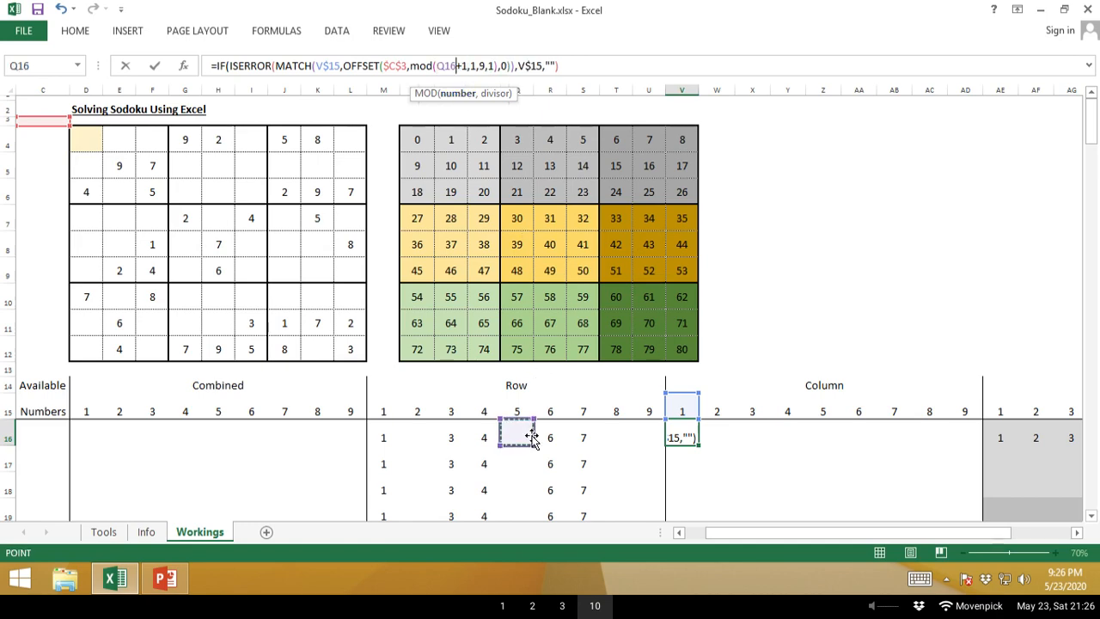
key(ctrl+Left)
key(ctrl+Left)
key(ctrl+Left)
key(ctrl+Left)
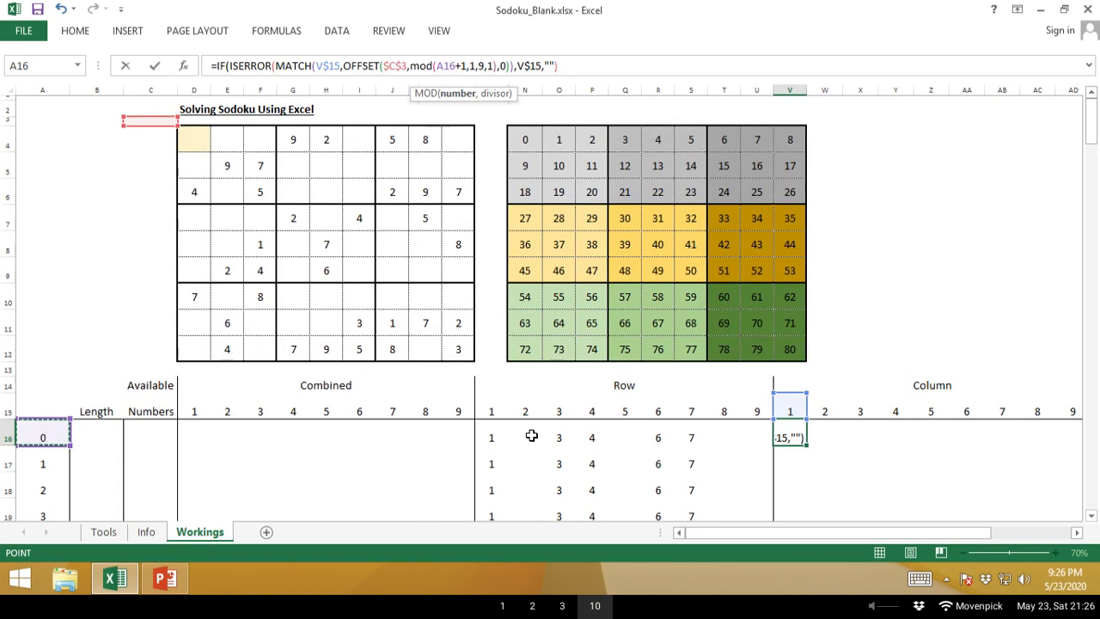
key(F4)
key(F4)
key(F4)
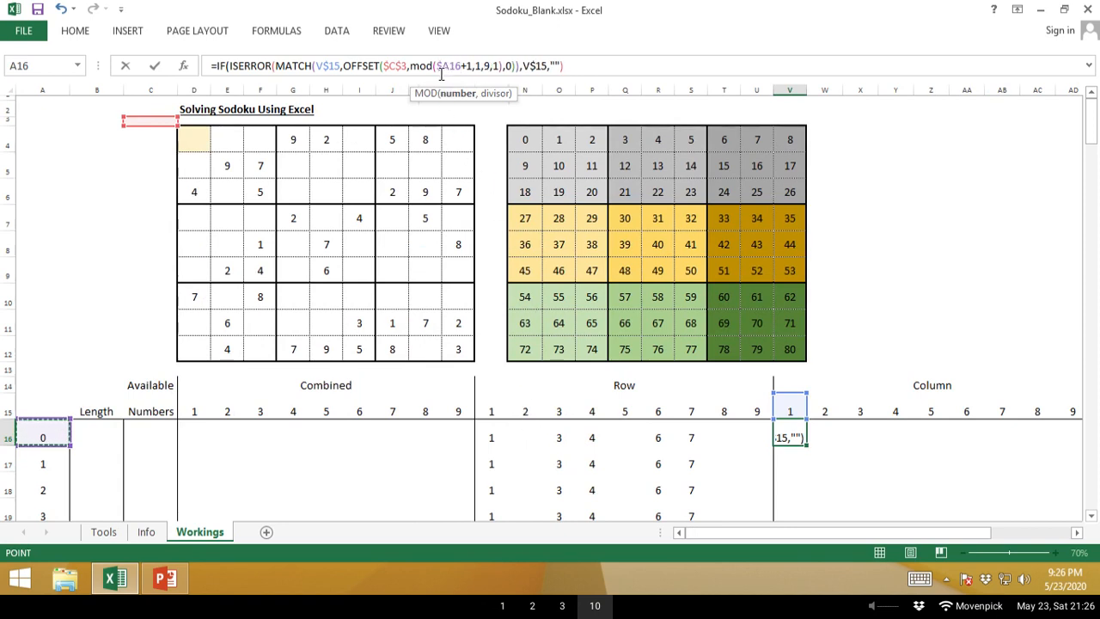
text(,9))
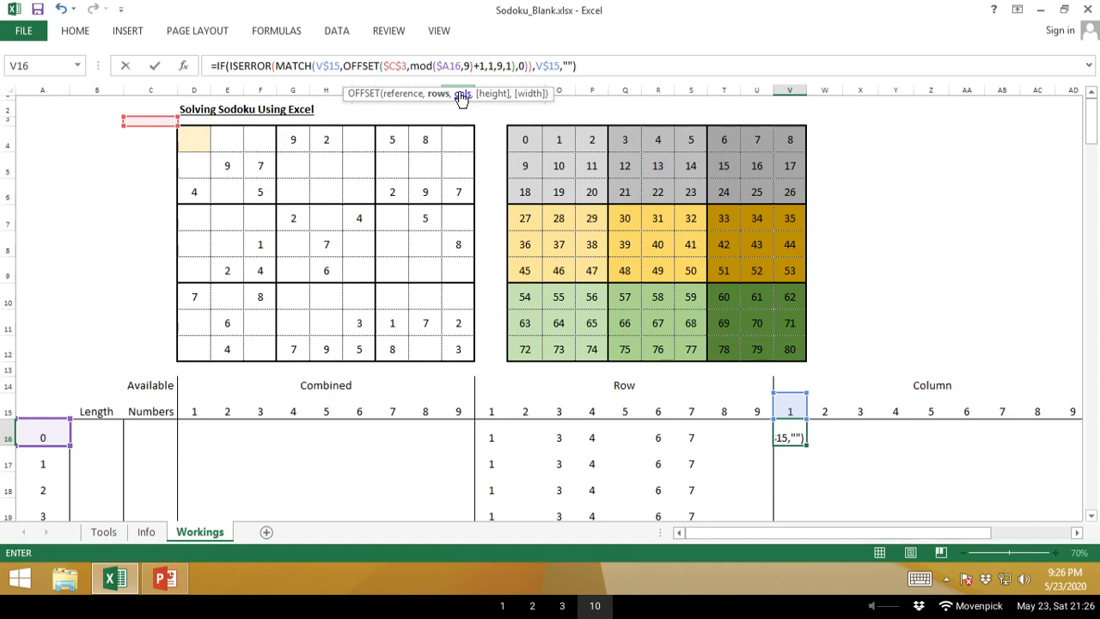
key(Return)
key(Up)
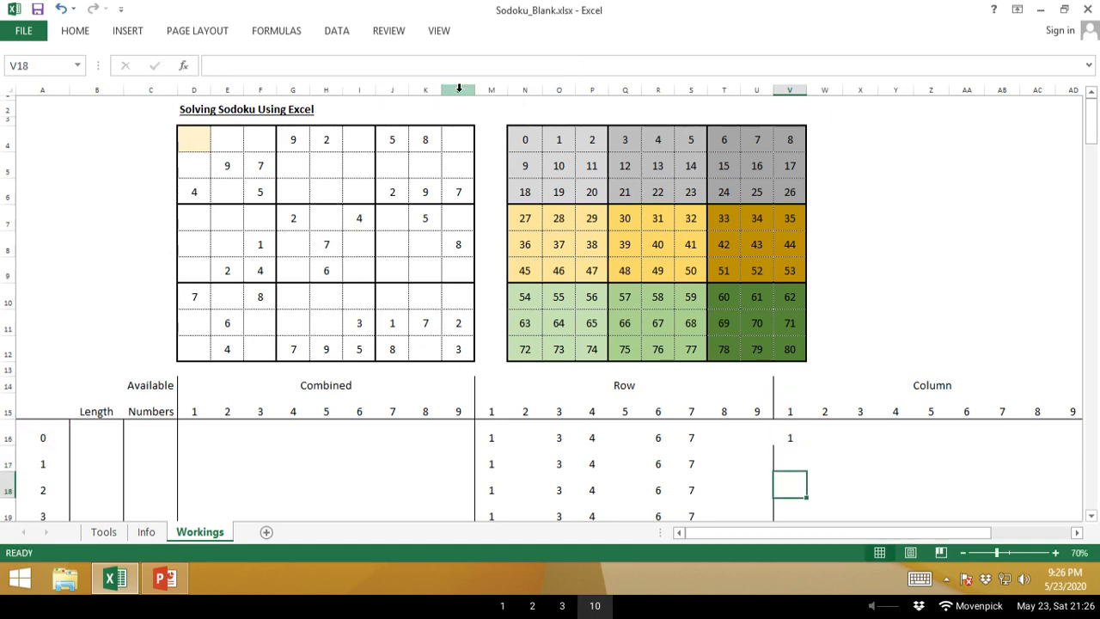
Apply a right border to U16, the last cell of the Row section in row 16.
key(Left)
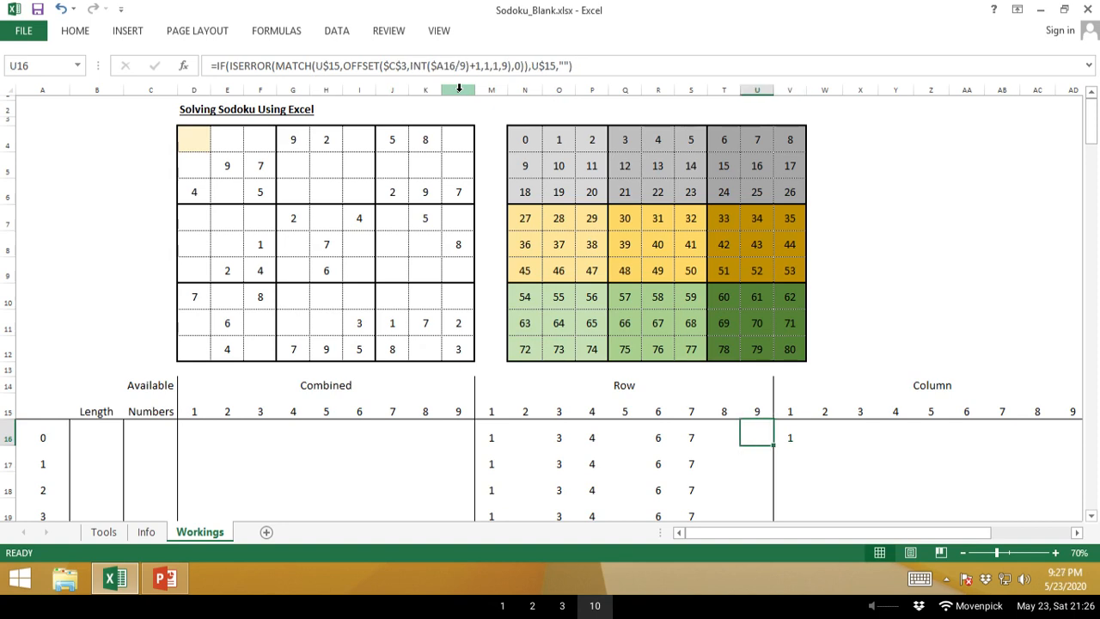
click(75, 33)
click(222, 85)
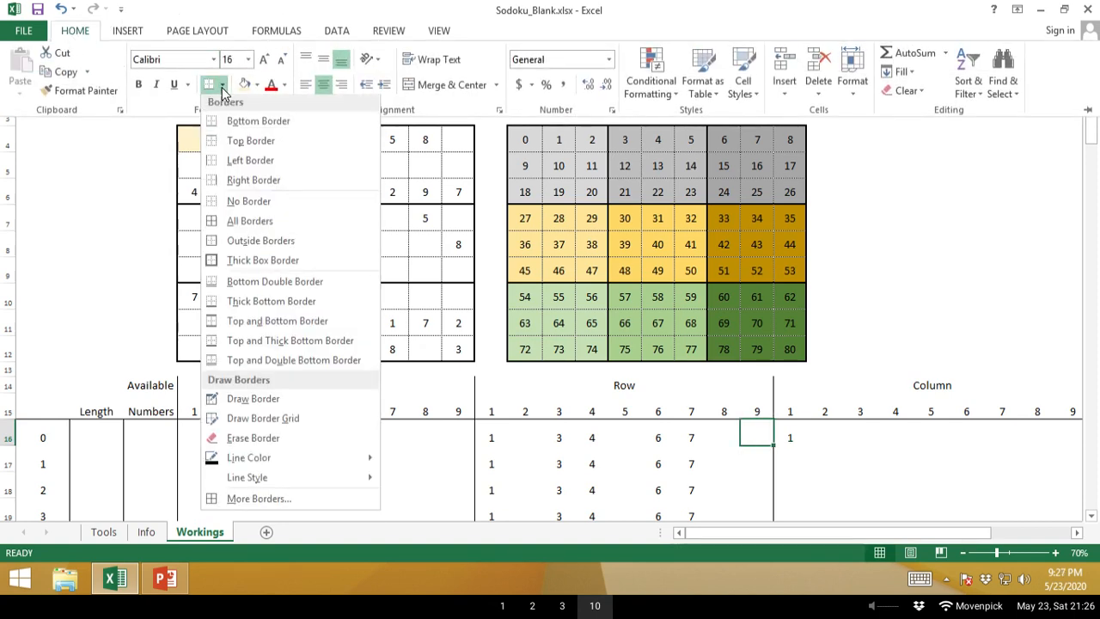
click(241, 186)
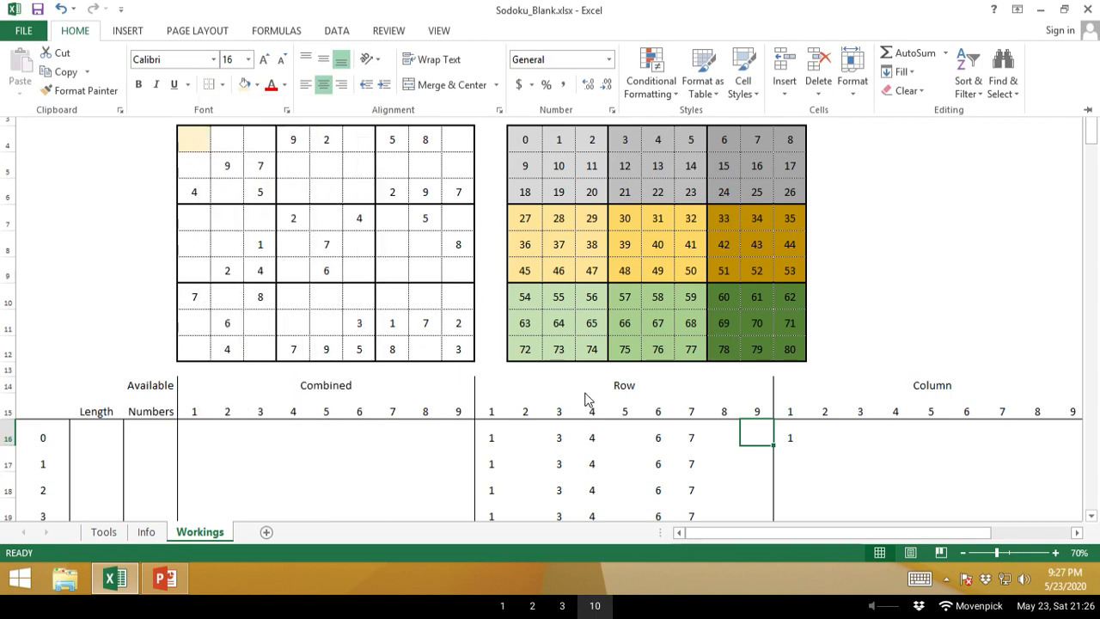
Copy the V16 formula across the Column section's first row, V16:AD16.
click(786, 448)
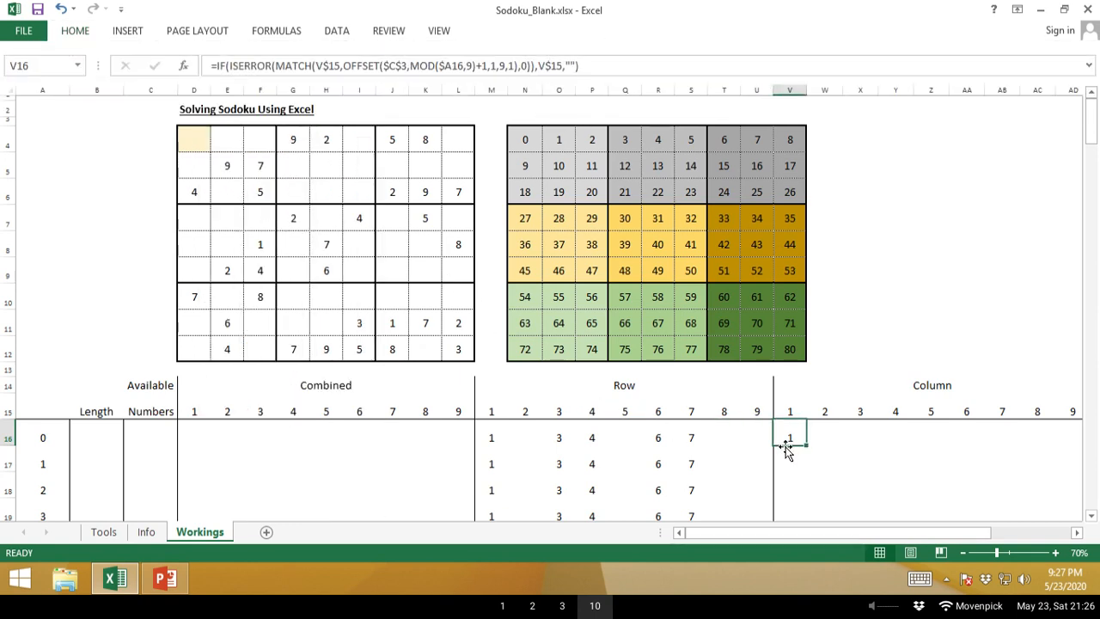
key(ctrl+c)
key(shift+Right)
key(shift+Right)
key(shift+Right)
key(shift+Right)
key(shift+Right)
key(shift+Right)
key(shift+Right)
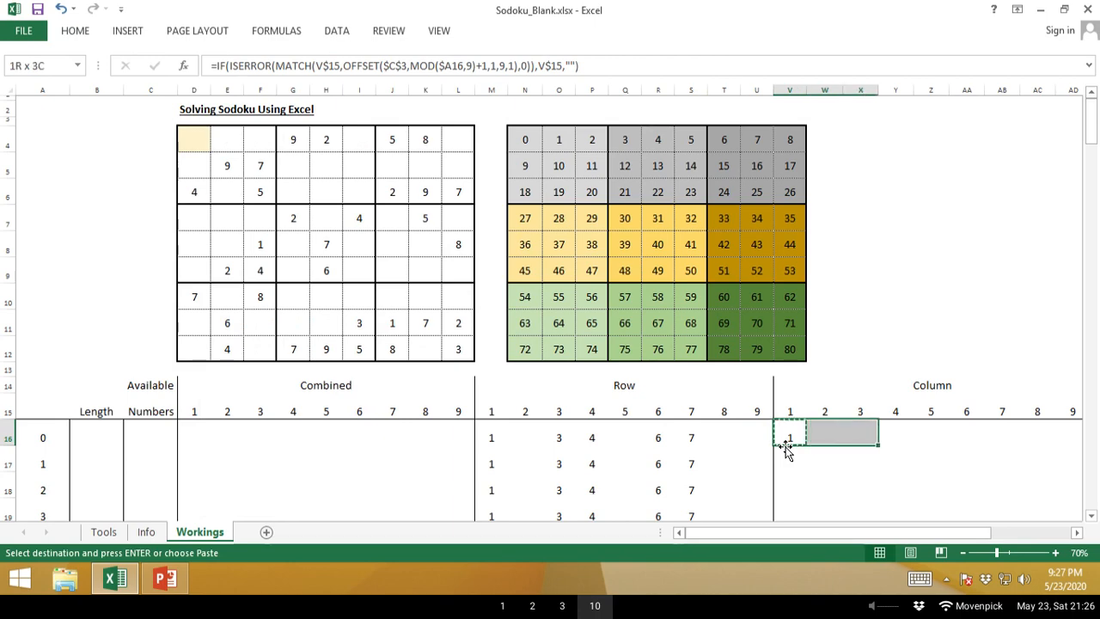
scroll(788, 453, right, 1)
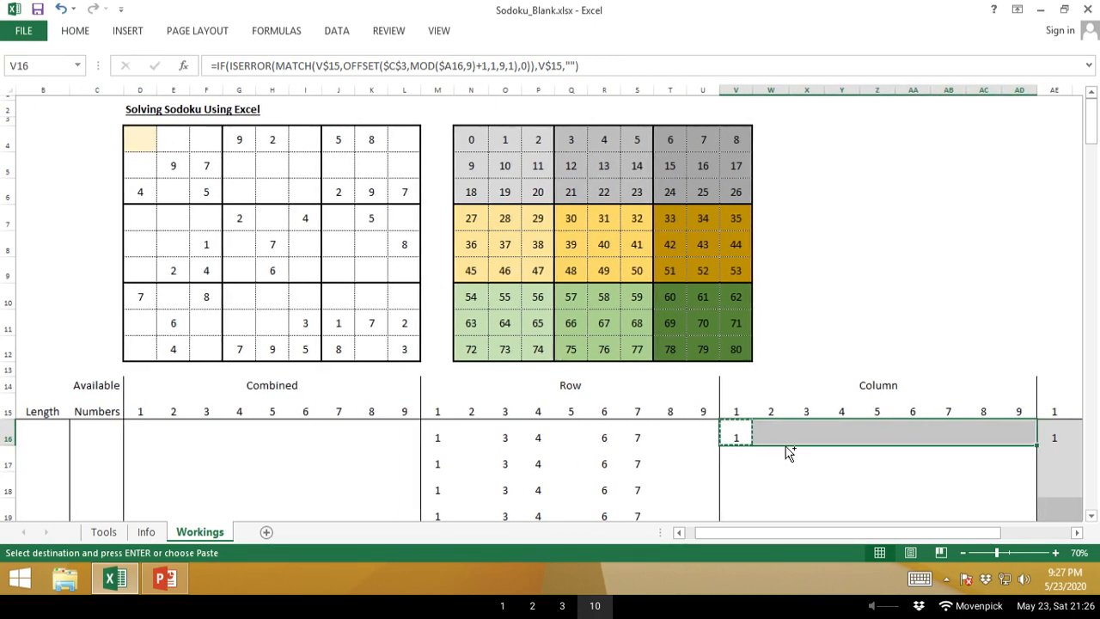
key(ctrl+v)
Go through the Column section formulas in row 16 up to AD16 to check them, and end copy mode.
key(Left)
key(Right)
key(Right)
key(Right)
key(Right)
key(Right)
key(Right)
key(Right)
key(Right)
key(Right)
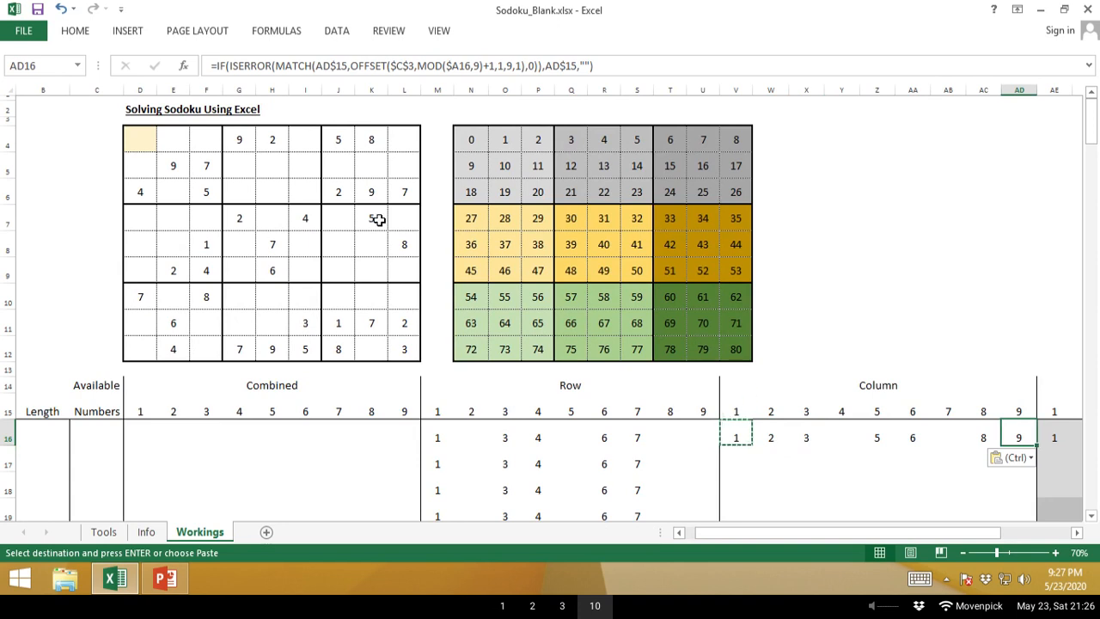
click(86, 34)
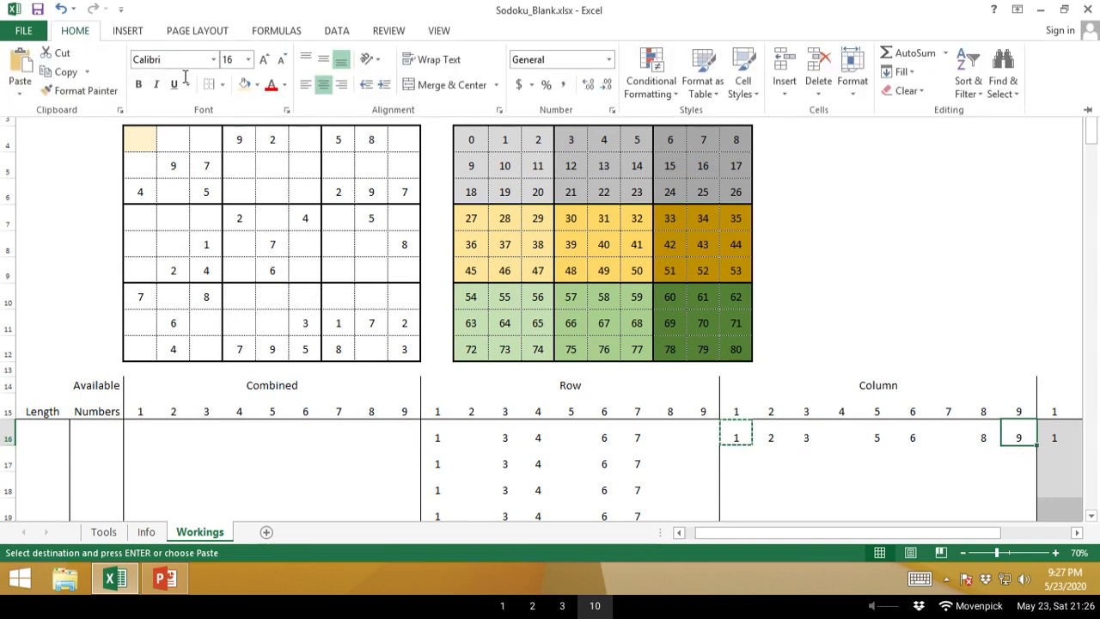
key(Escape)
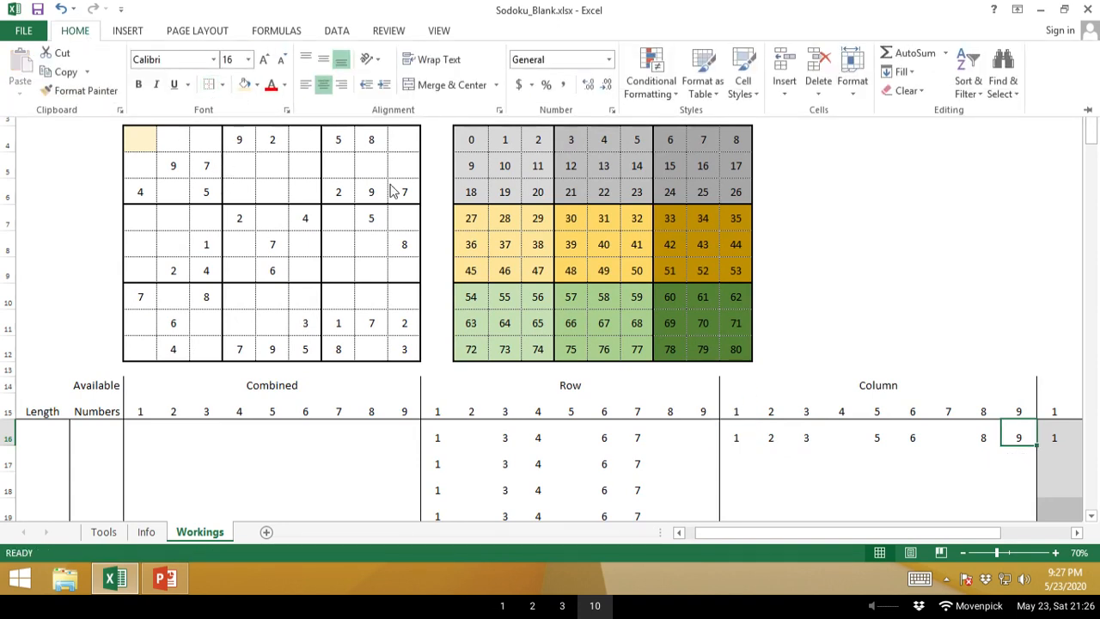
Examine the Column results in V16:AD16 and compare rows 16 and 17, finishing on cell V16.
click(725, 479)
click(722, 475)
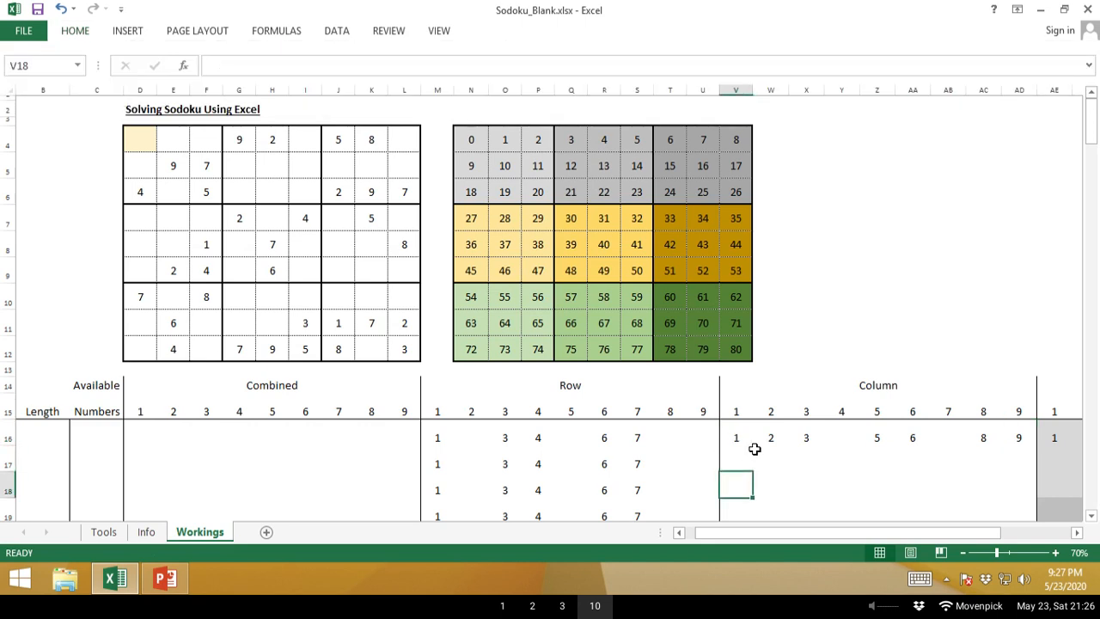
drag(729, 439, 1018, 439)
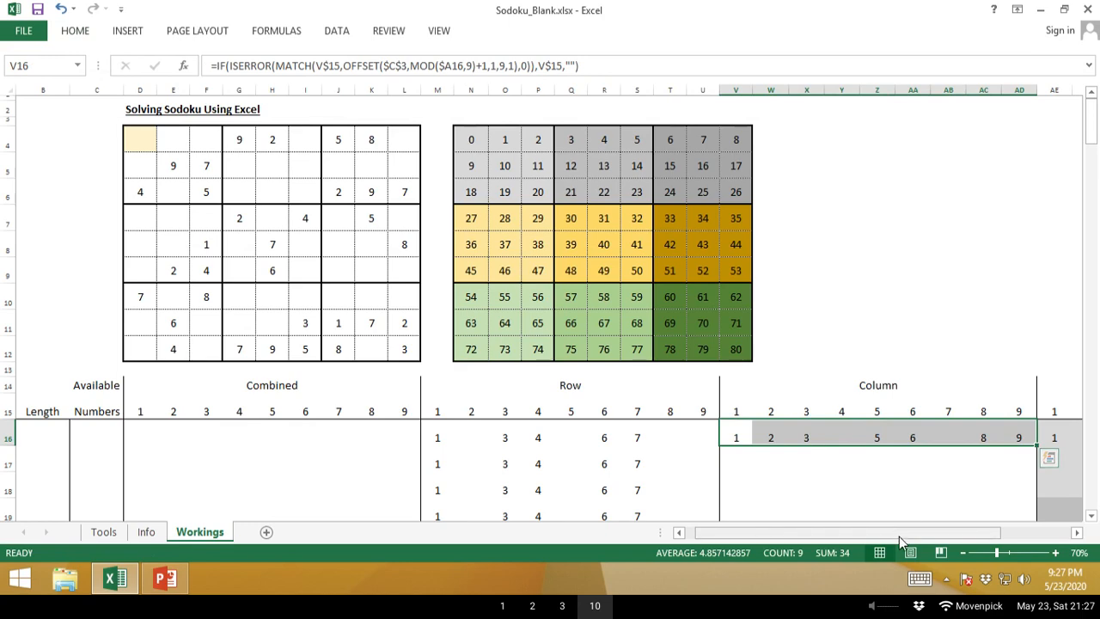
drag(899, 534, 834, 535)
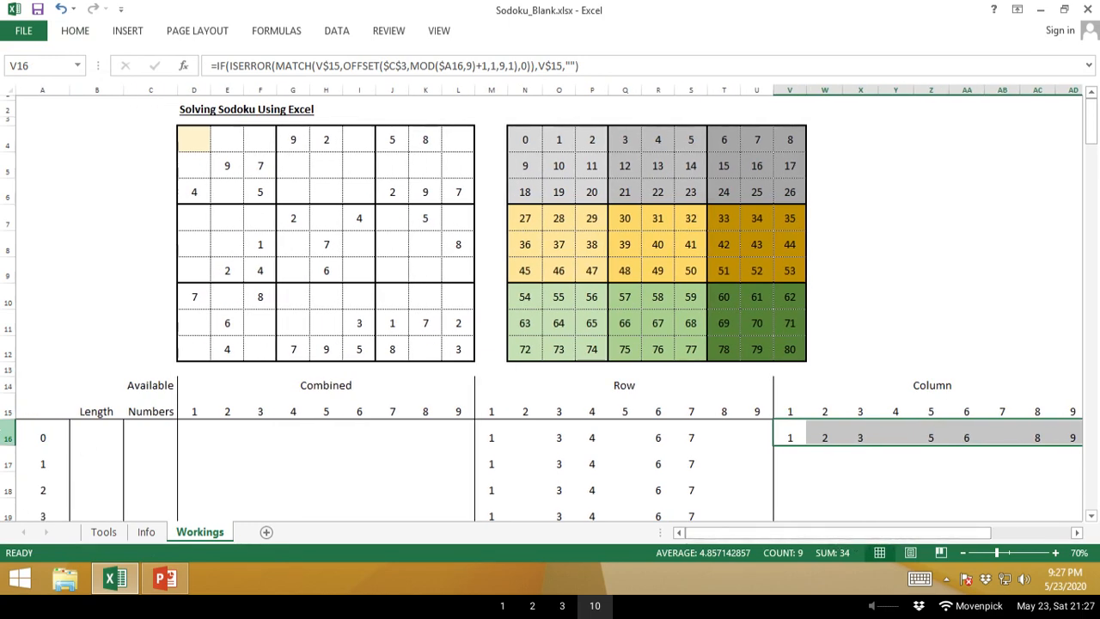
click(9, 437)
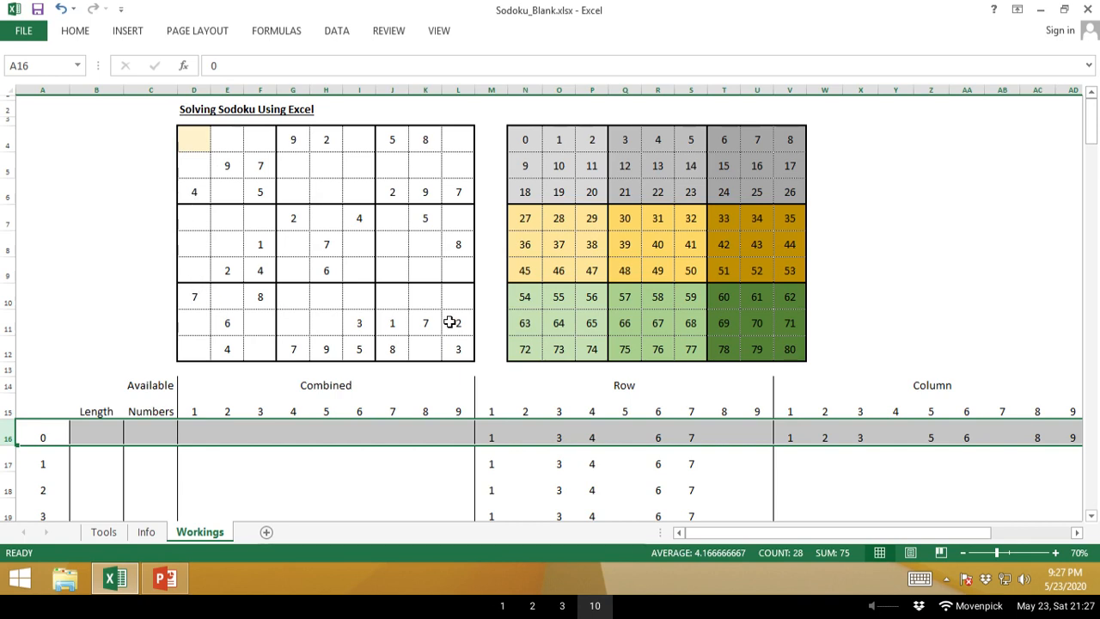
click(7, 464)
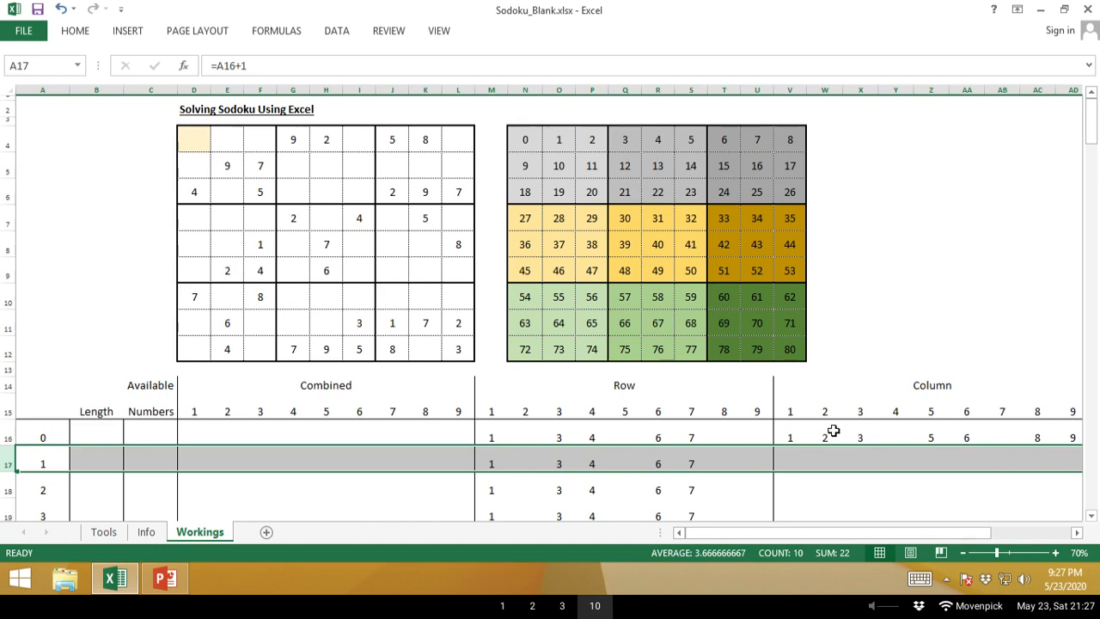
click(792, 431)
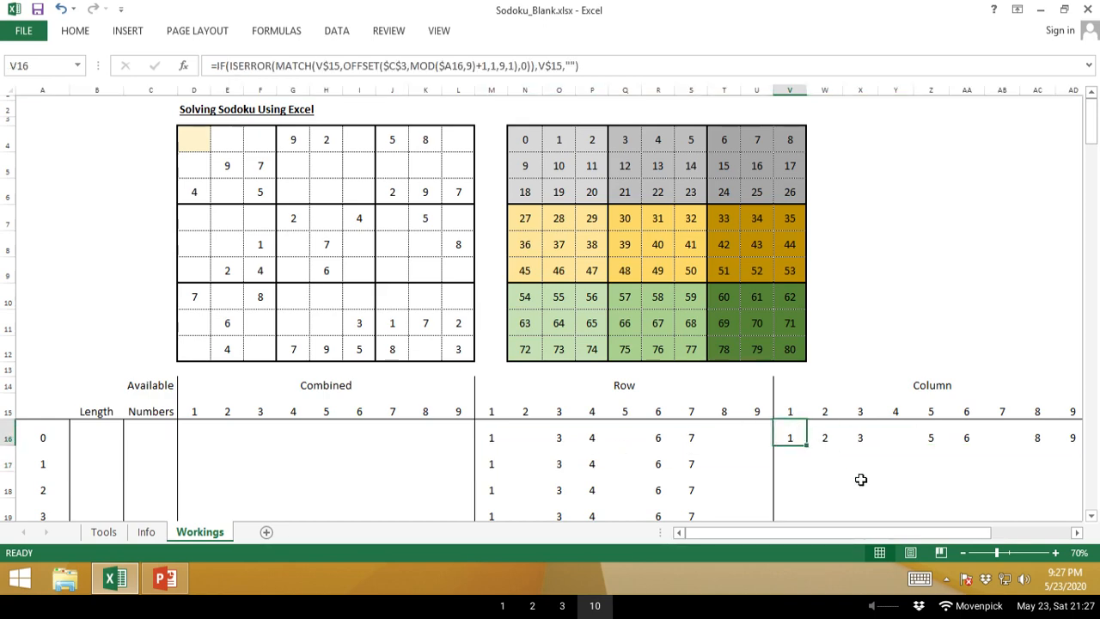
Copy the Column section formulas in V16:AD16 into the row below, V17:AD17, and end copy mode.
key(shift+Right)
key(shift+Right)
key(shift+Right)
key(shift+Right)
key(shift+Right)
key(shift+Right)
key(shift+Right)
key(shift+Right)
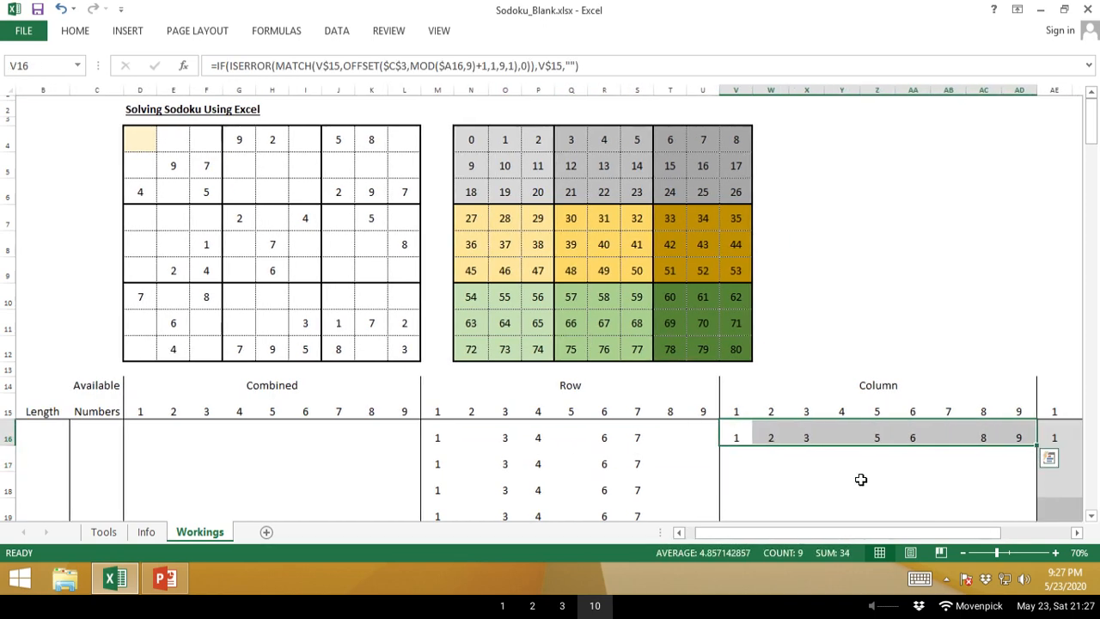
key(ctrl+c)
key(Down)
key(ctrl+v)
key(Down)
key(Left)
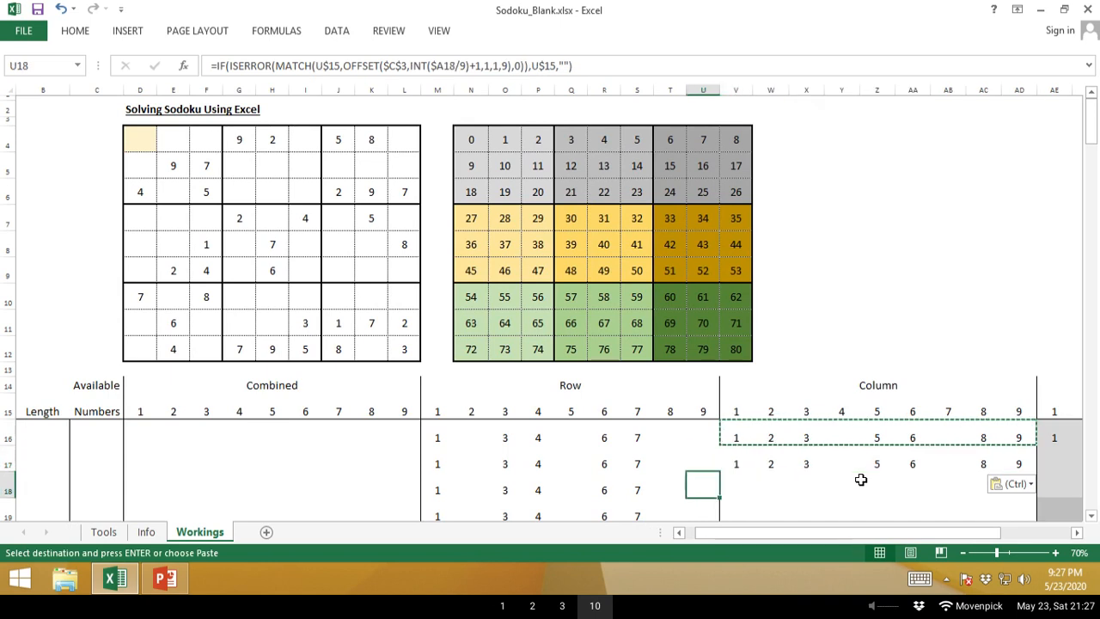
key(Escape)
Examine the formula in V17 and the cells it references, including its index number in column A.
key(Down)
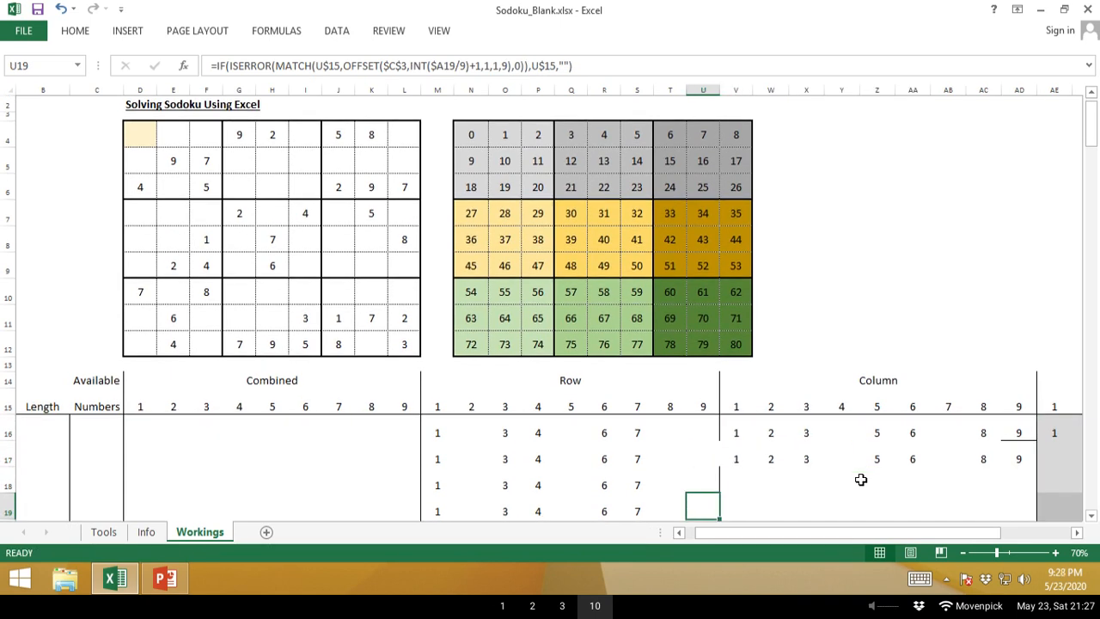
key(Up)
key(Up)
key(Right)
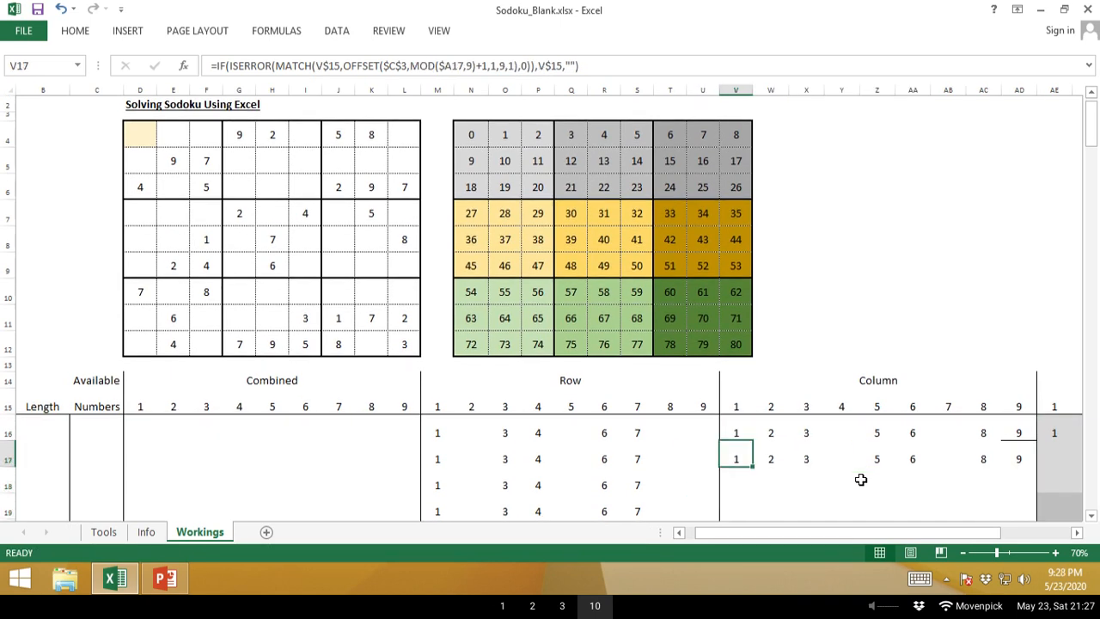
key(F2)
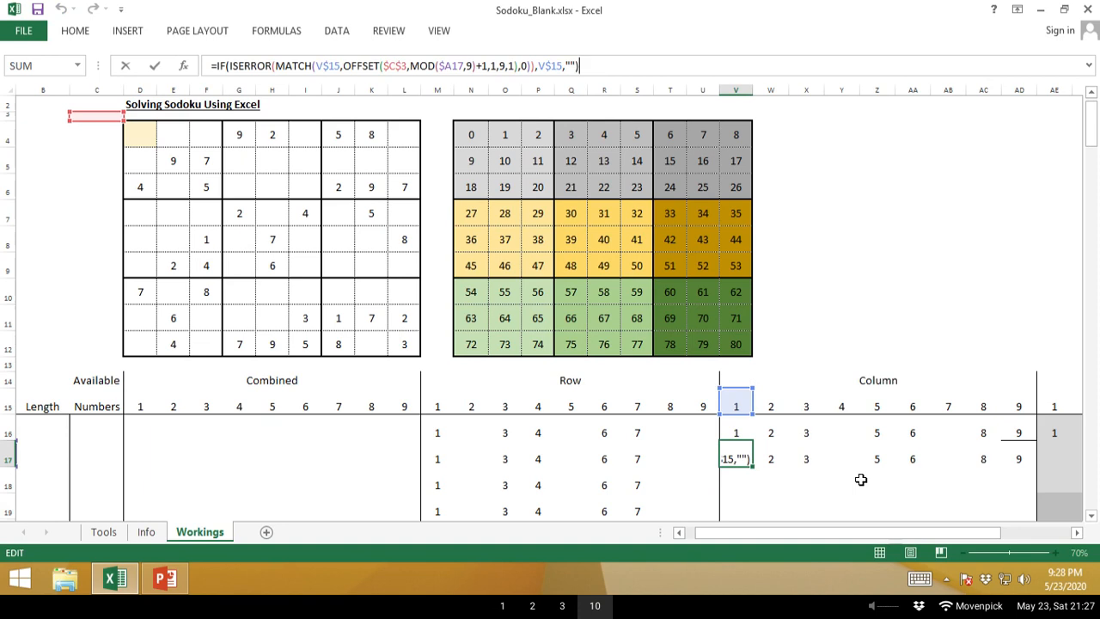
key(Escape)
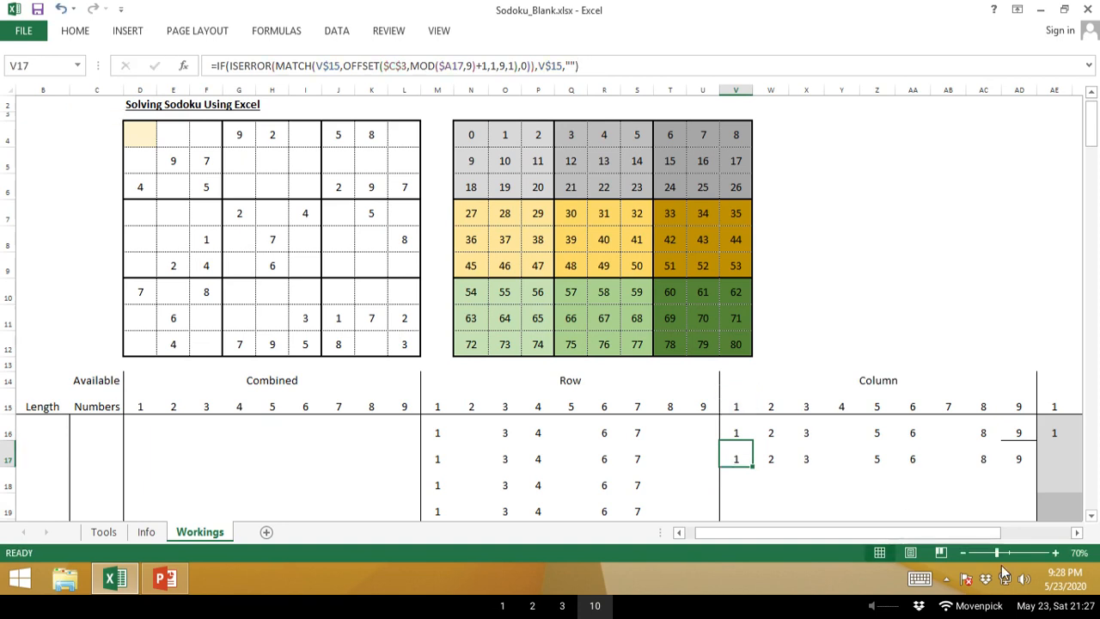
drag(948, 537, 903, 542)
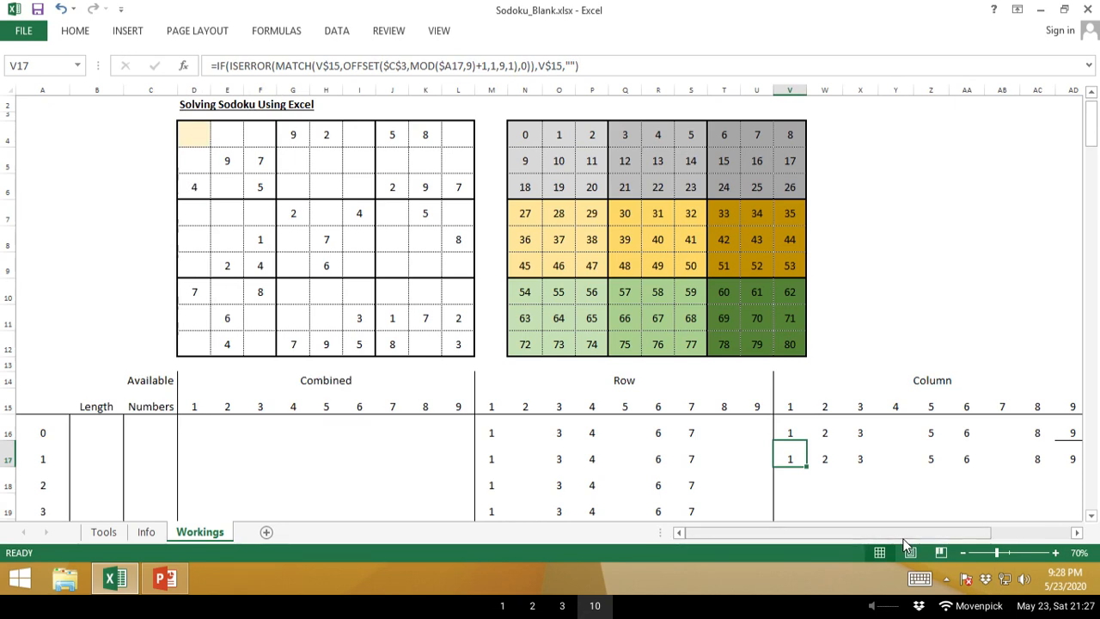
key(F2)
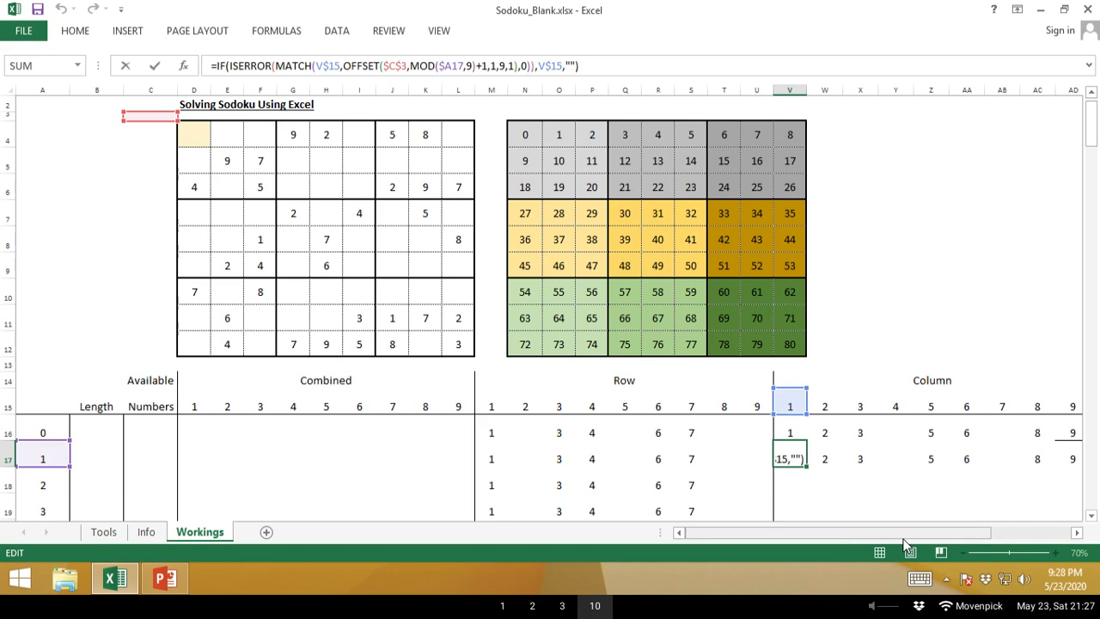
key(Escape)
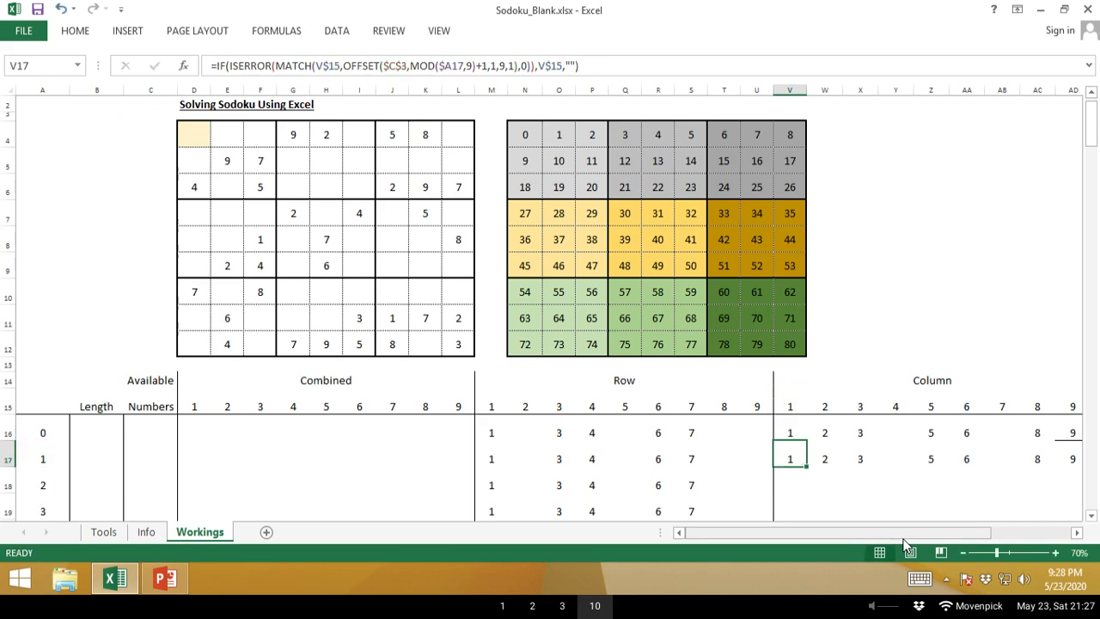
Undo the paste of the Column formulas into row 17.
key(ctrl+z)
key(Escape)
key(Right)
key(Right)
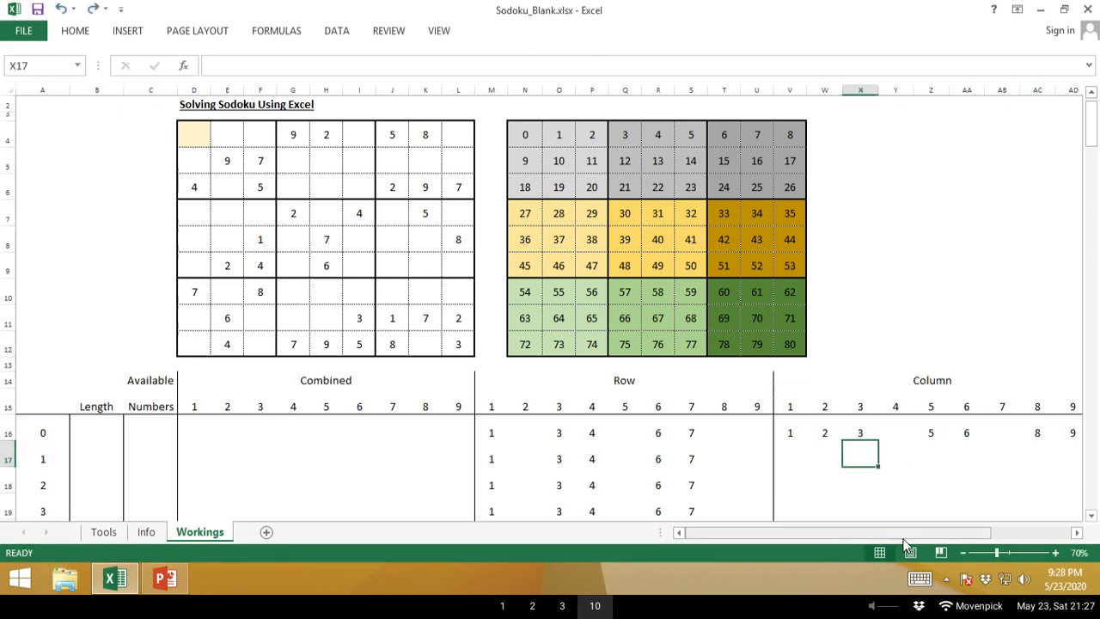
key(Up)
key(Right)
key(Right)
key(Right)
key(Up)
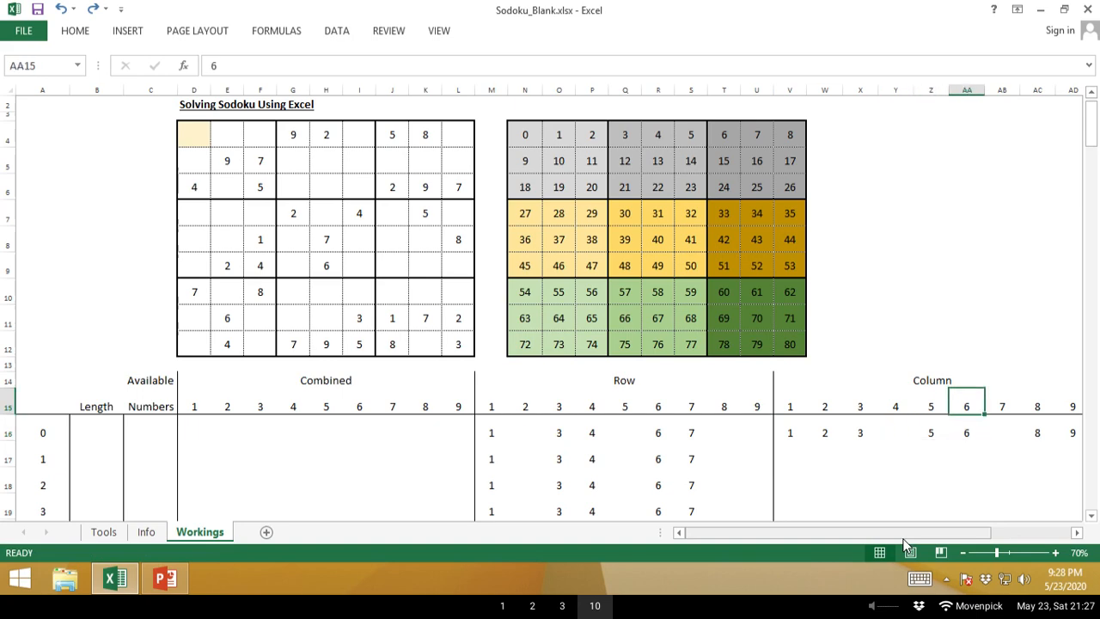
key(Right)
key(Right)
key(Right)
key(Right)
key(Left)
key(Left)
key(Left)
key(Left)
key(Left)
key(Left)
key(Left)
key(Left)
key(Left)
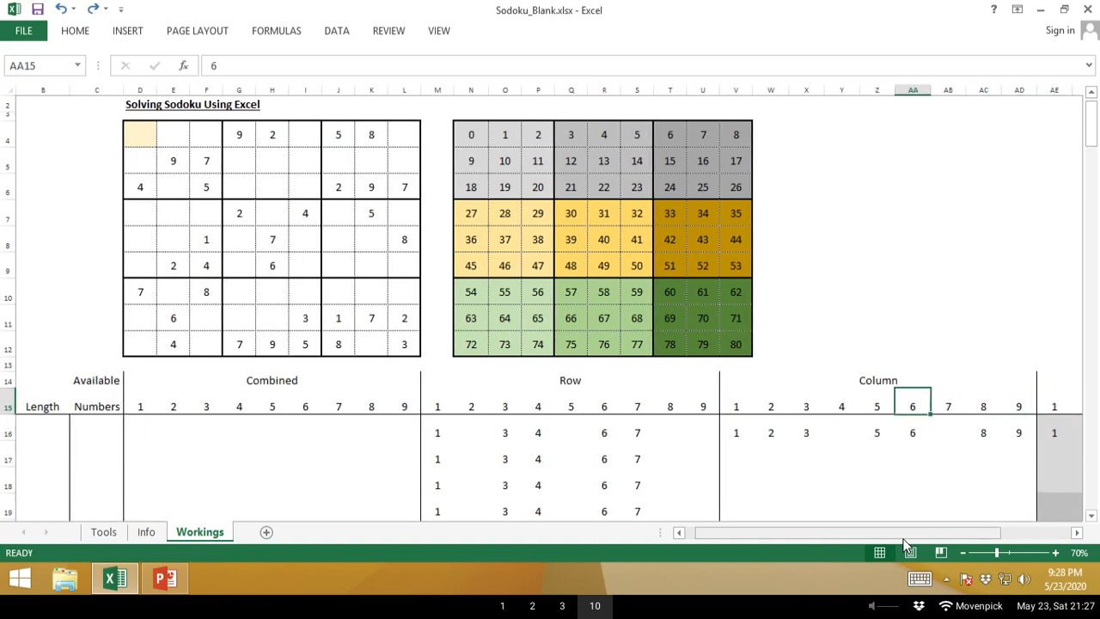
key(Down)
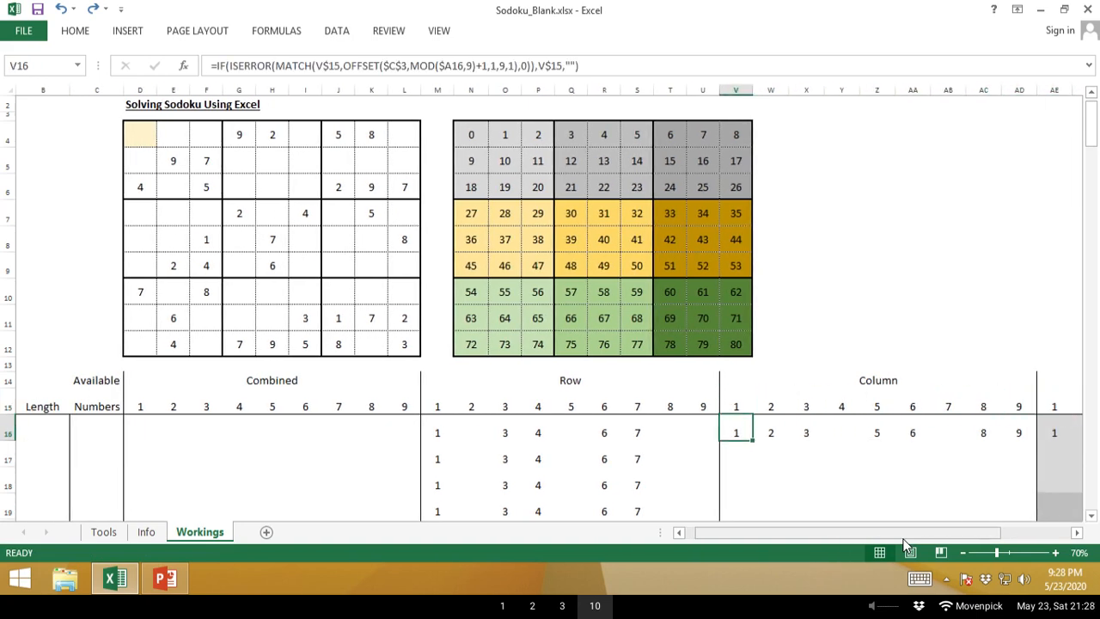
Undo the fill across the Column section's first row so that only V16 keeps its formula.
key(ctrl+c)
key(Right)
key(Right)
key(Right)
key(Right)
key(Right)
key(Right)
key(Right)
key(Right)
key(ctrl+z)
key(Escape)
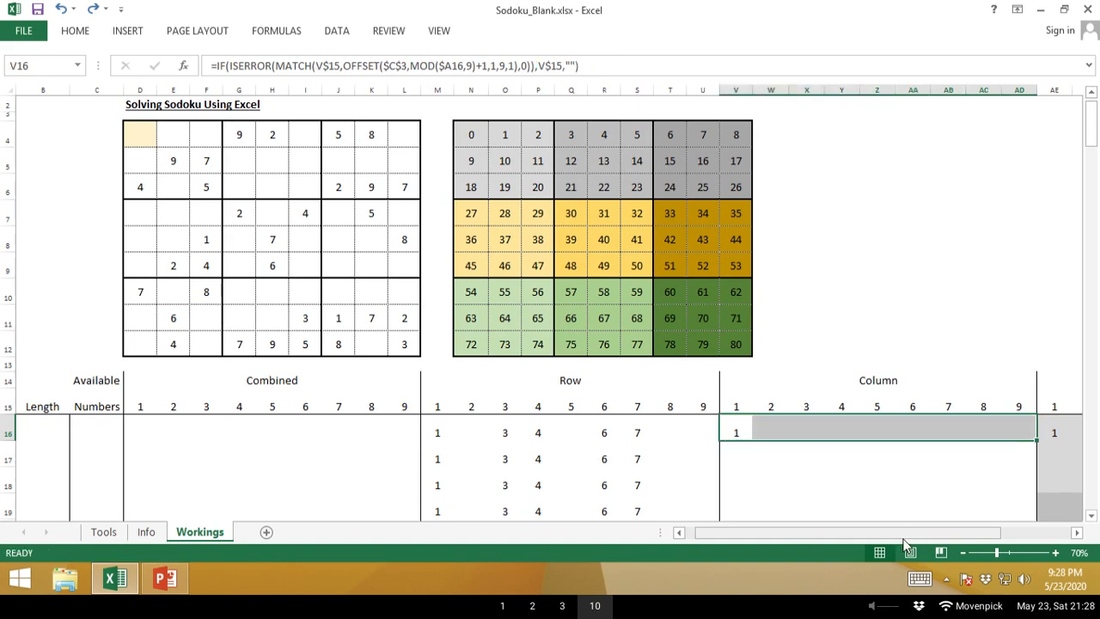
Correct the OFFSET in V16's formula to OFFSET($C$3,1,MOD($A16,9)+1,9,1), so that MOD drives the column offset instead of the row offset.
key(Down)
key(Down)
key(Up)
key(Up)
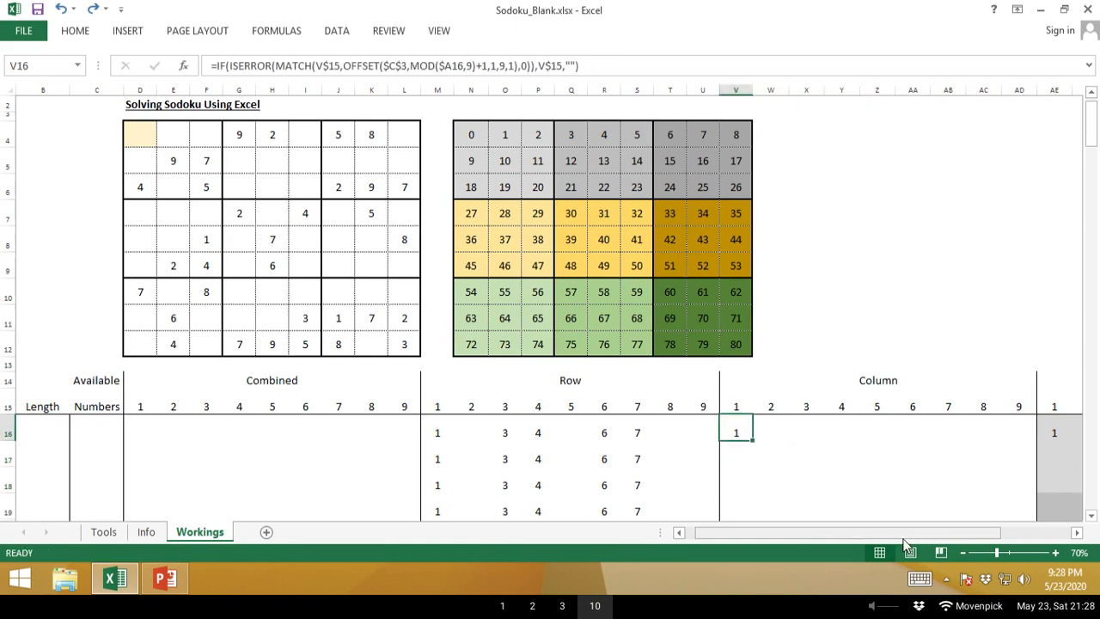
click(568, 68)
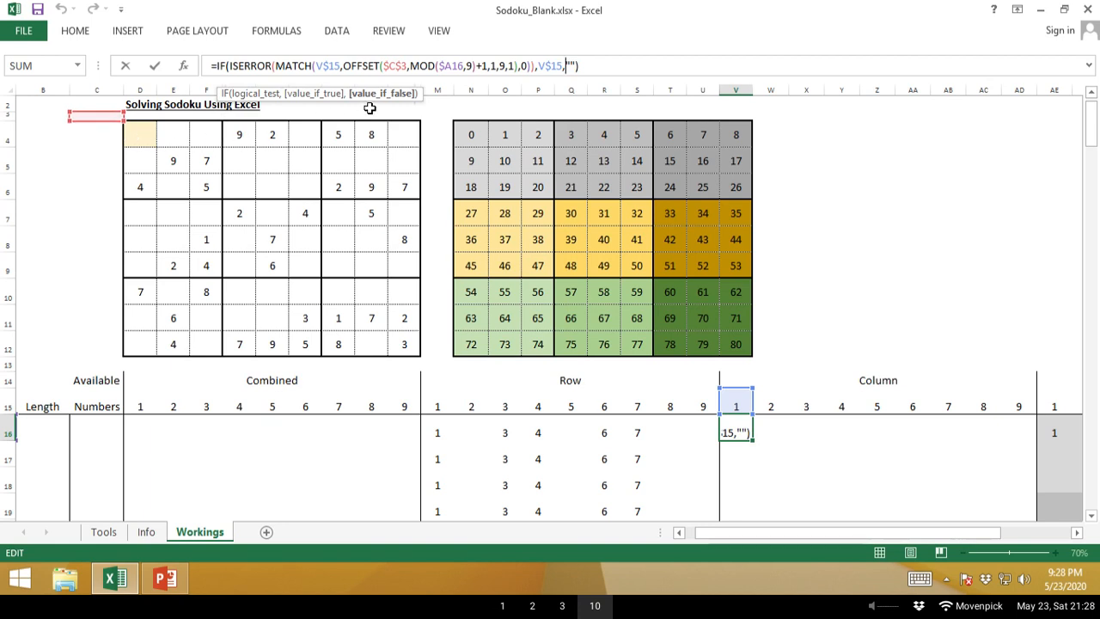
click(409, 67)
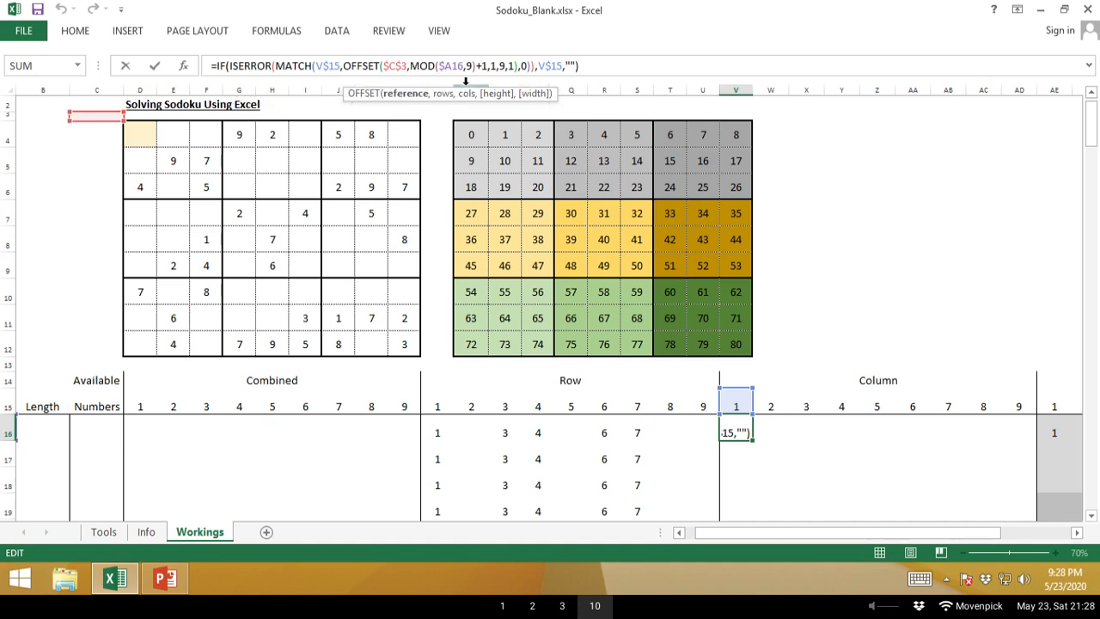
key(Right)
text(1,)
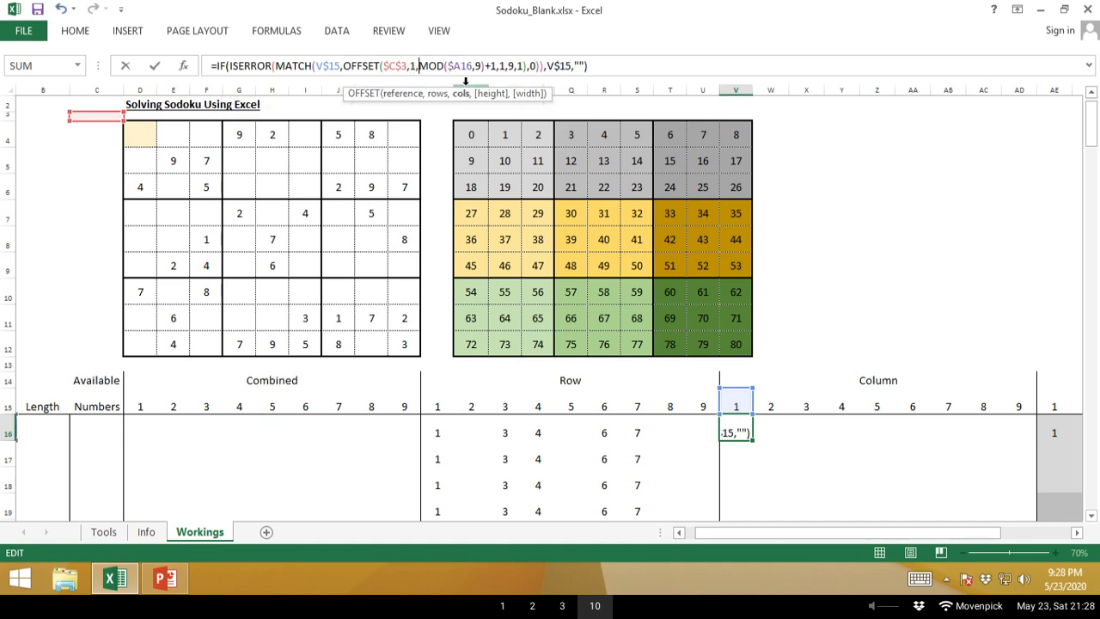
click(504, 66)
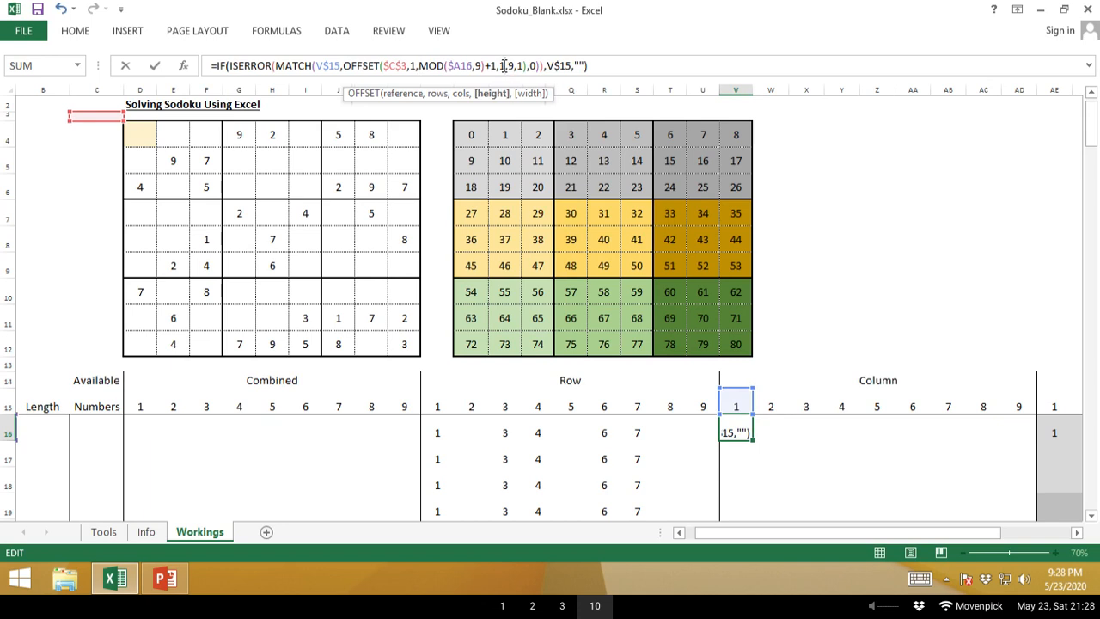
key(BackSpace)
key(BackSpace)
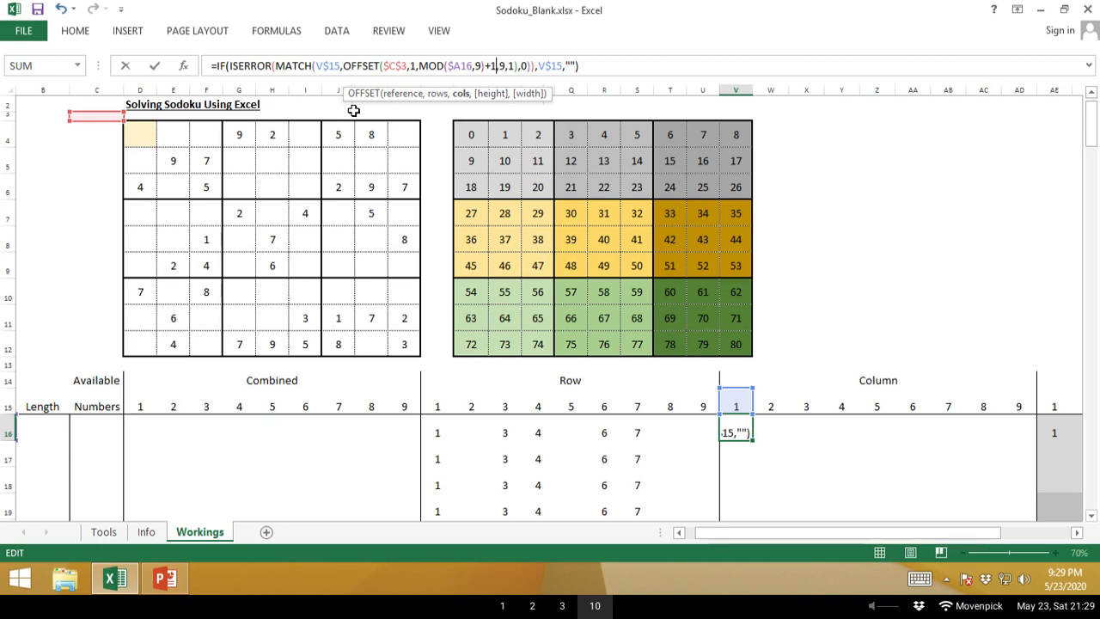
key(Return)
key(Up)
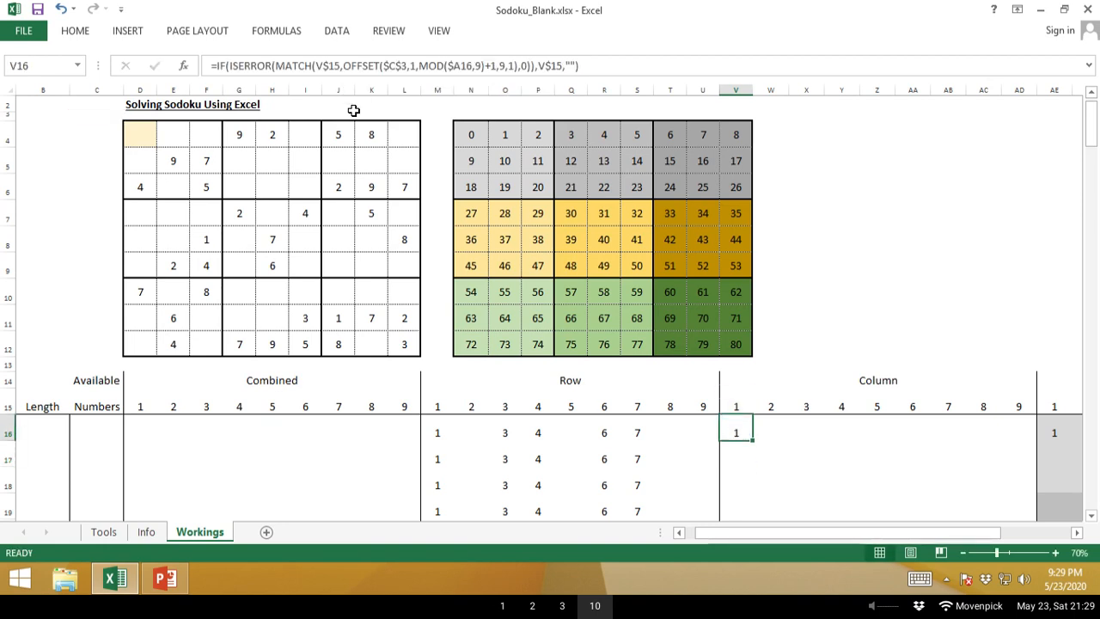
Try filling the V16 formula across the Column section's first two rows, V16:AD17, and undo the fill.
key(shift+Right)
key(shift+Right)
key(shift+Right)
key(shift+Right)
key(shift+Right)
key(shift+Right)
key(shift+Right)
key(shift+Right)
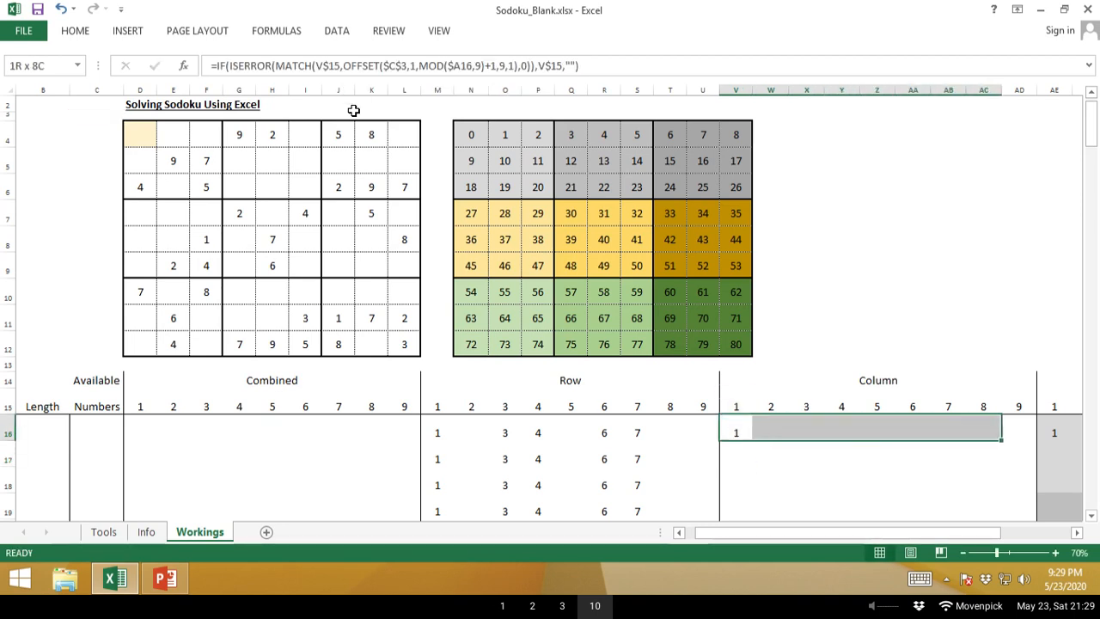
key(shift+Down)
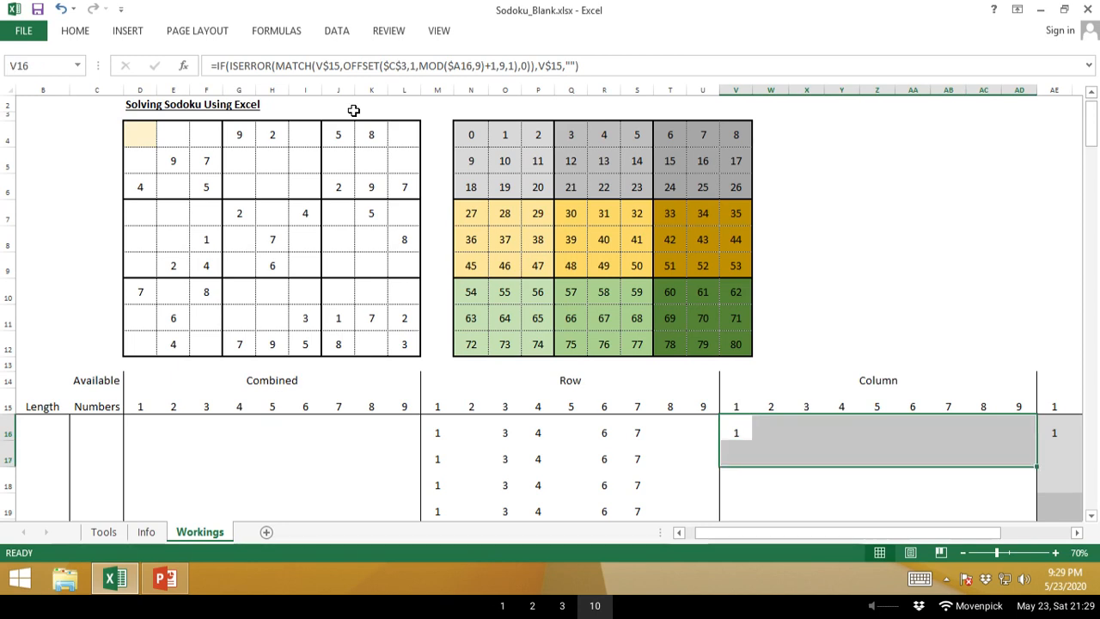
key(F2)
key(ctrl+Return)
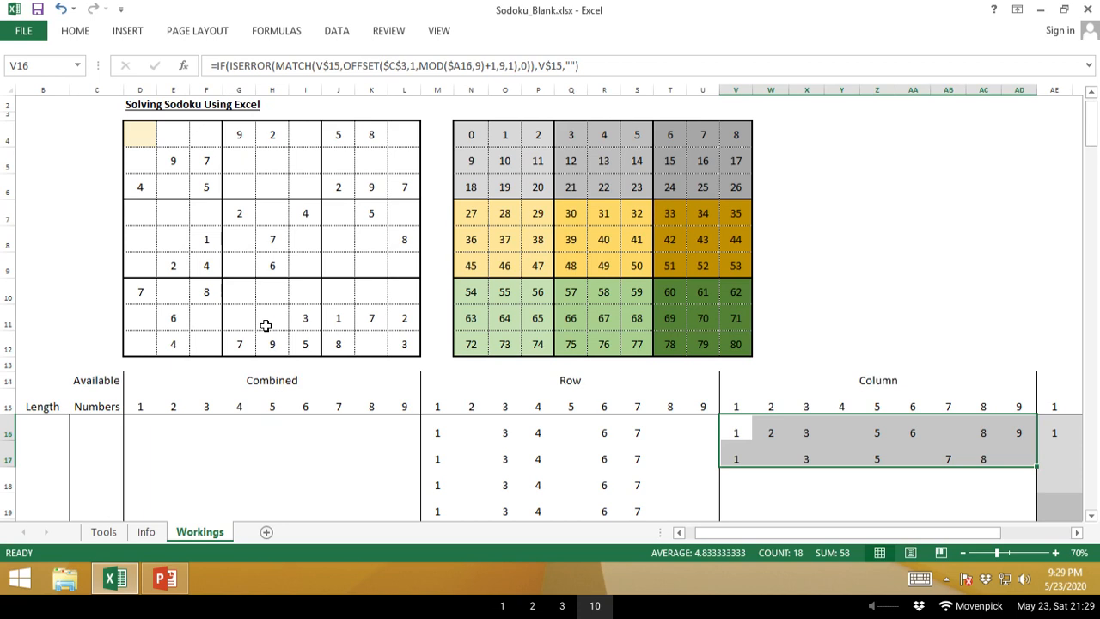
key(ctrl+z)
Copy the V16 formula to the whole Column section, V16:AD96, and end copy mode.
key(ctrl+c)
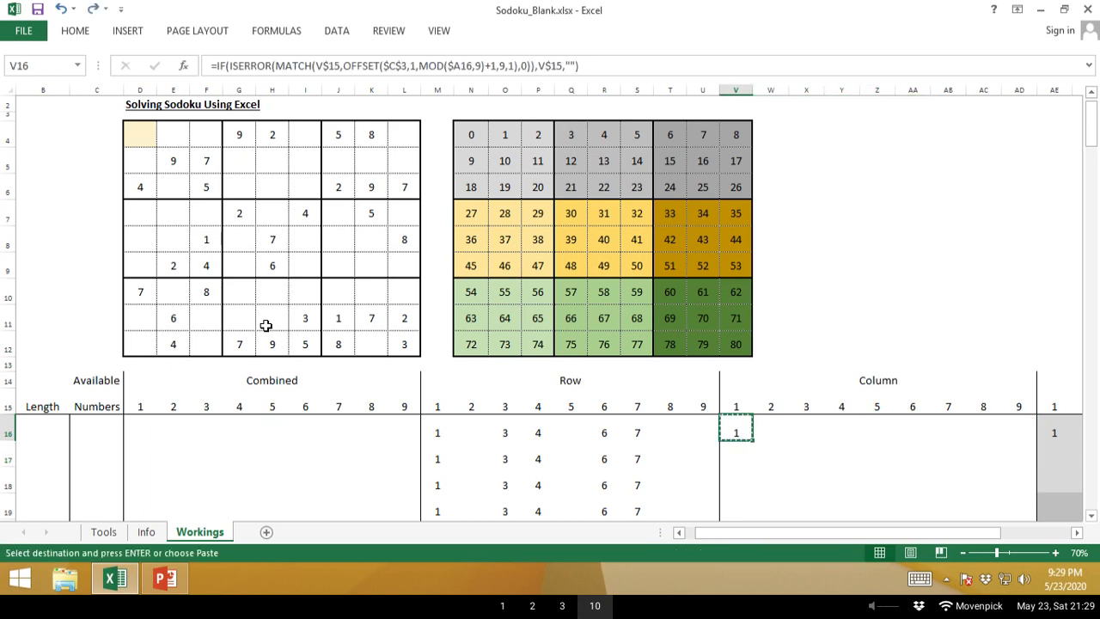
key(Left)
key(ctrl+Down)
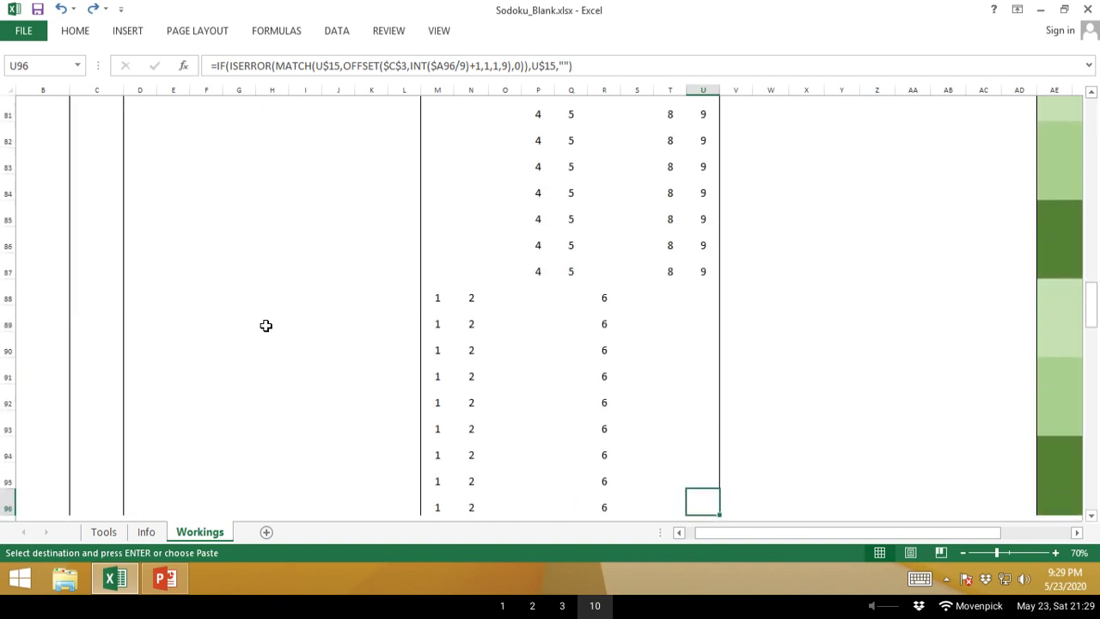
key(Right)
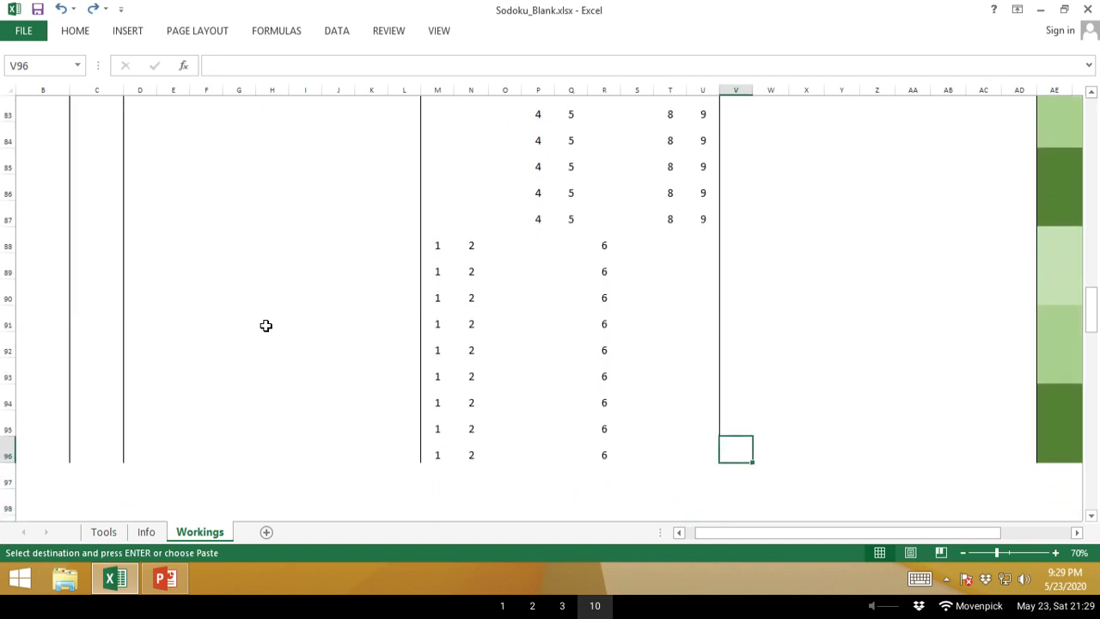
key(shift+Right)
key(shift+Right)
key(shift+Right)
key(shift+Right)
key(shift+Right)
key(shift+Right)
key(shift+Right)
key(shift+Right)
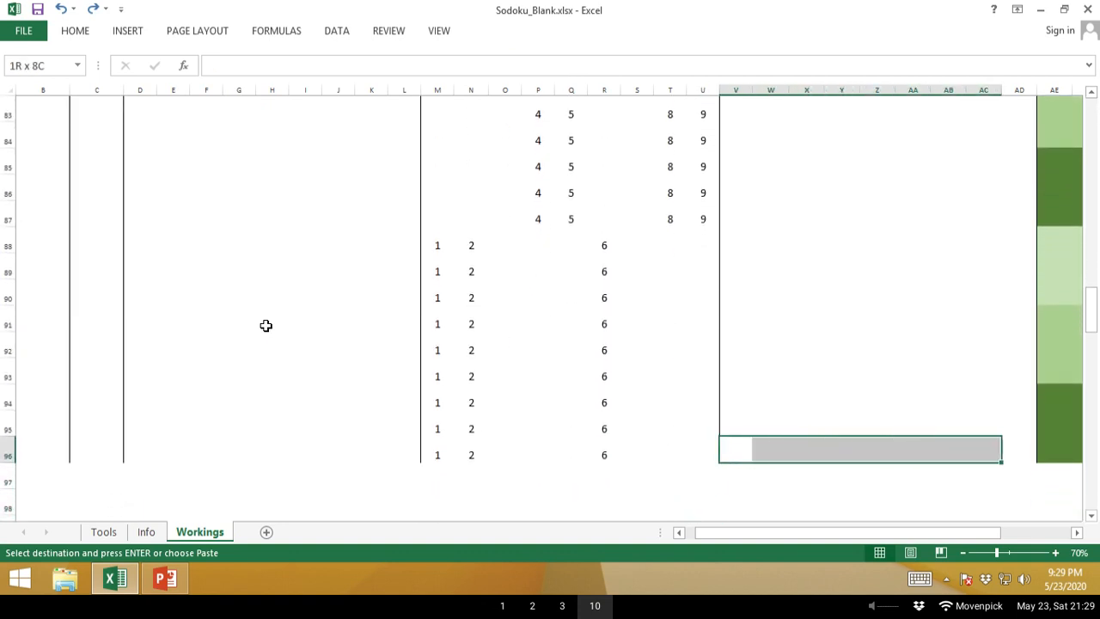
key(ctrl+shift+Up)
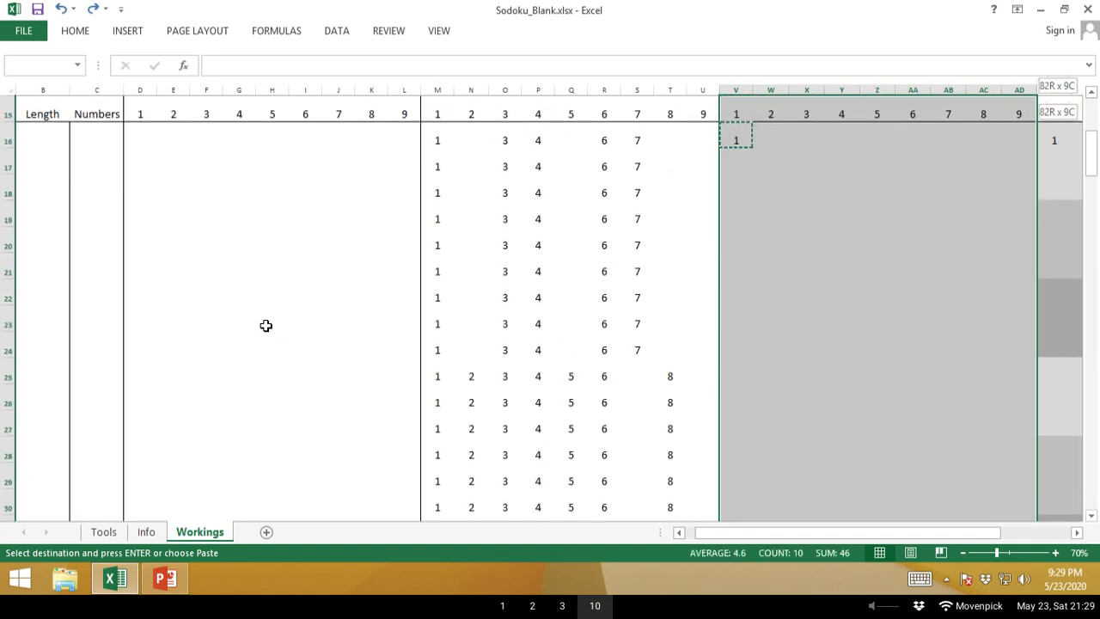
key(ctrl+v)
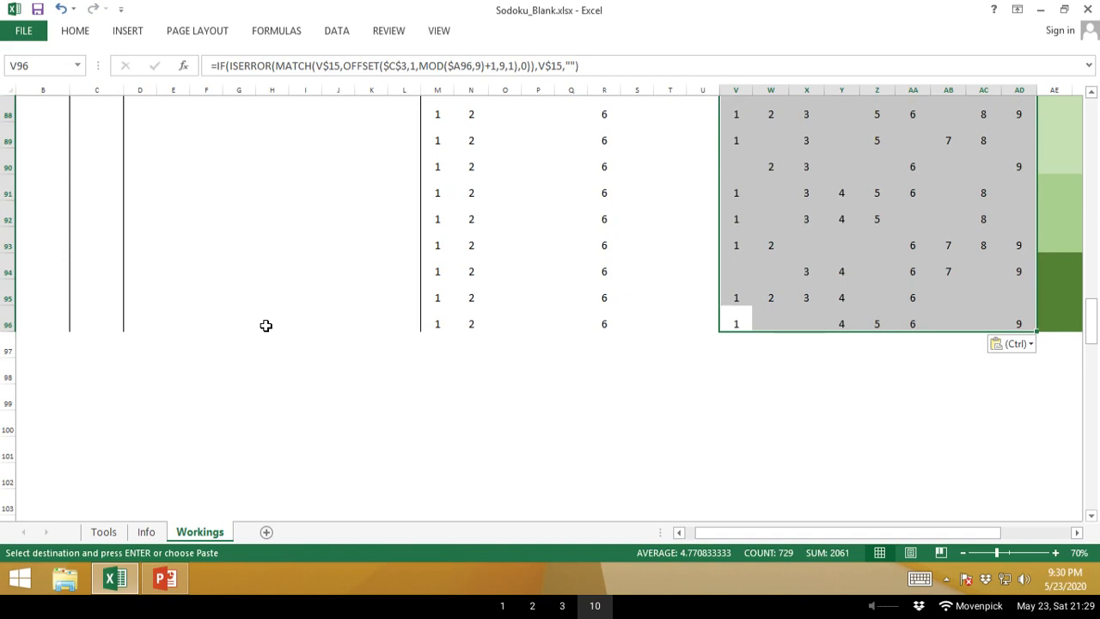
click(999, 347)
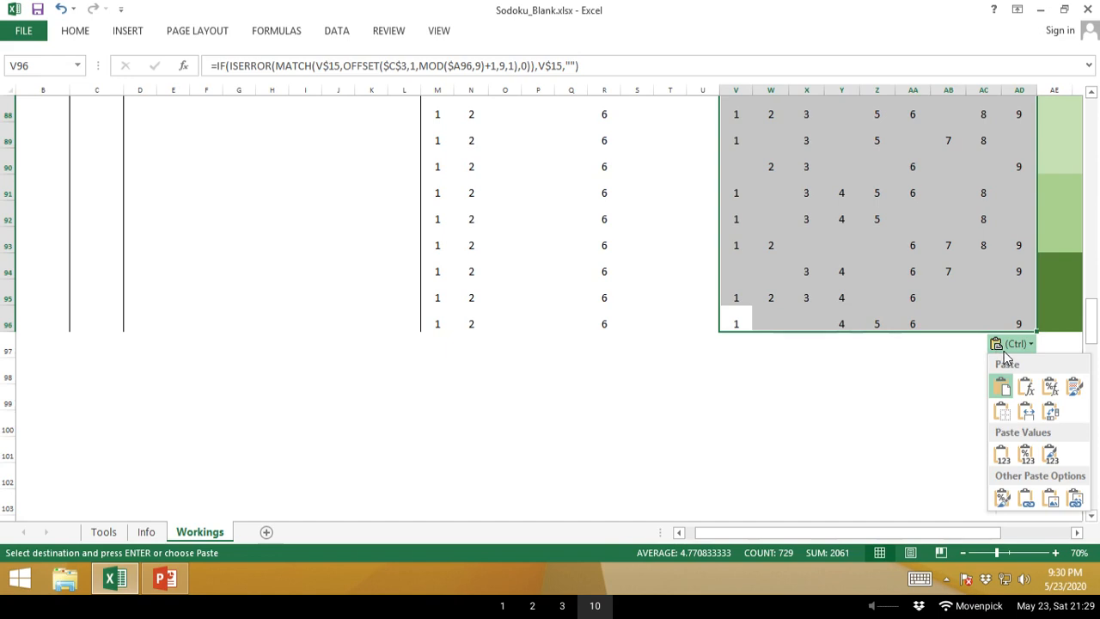
click(1004, 352)
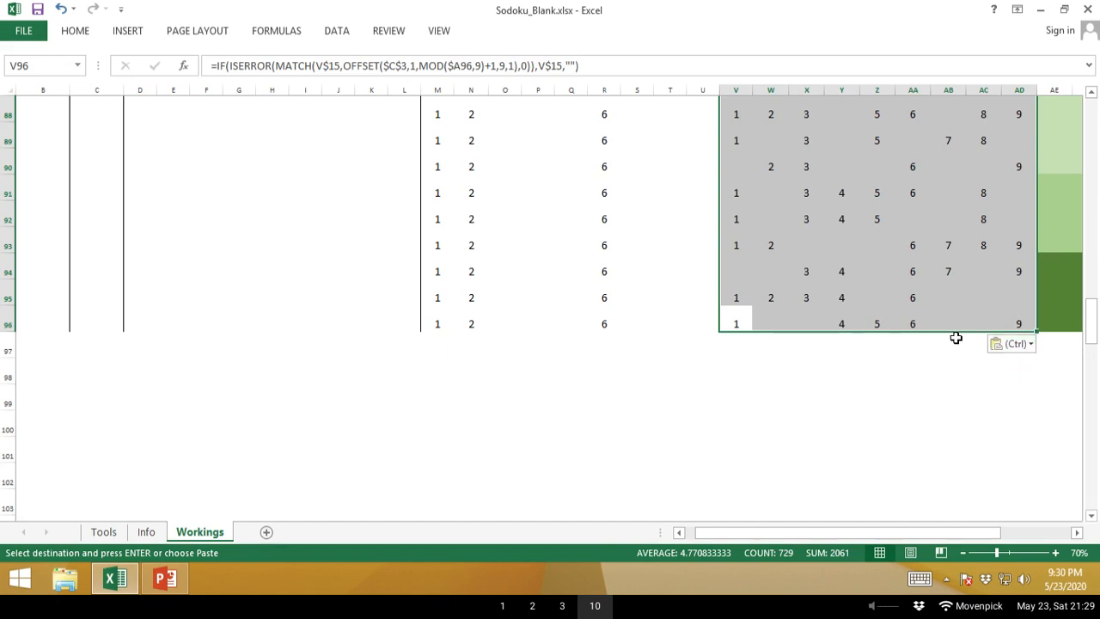
key(Escape)
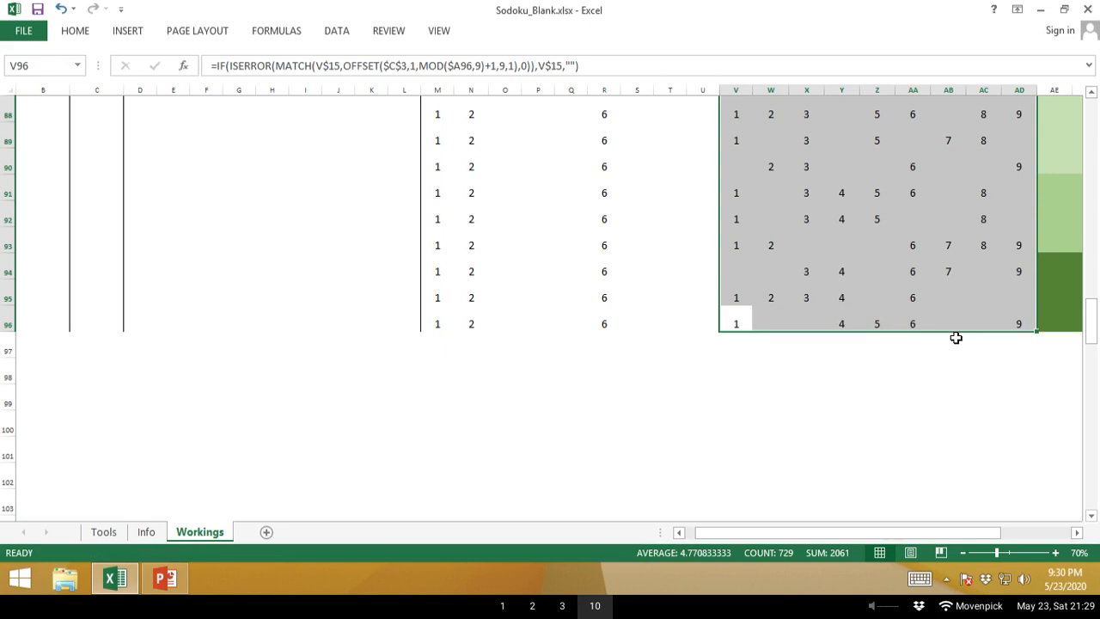
Apply a right border to the Column section block V16:AD96.
key(alt)
key(h)
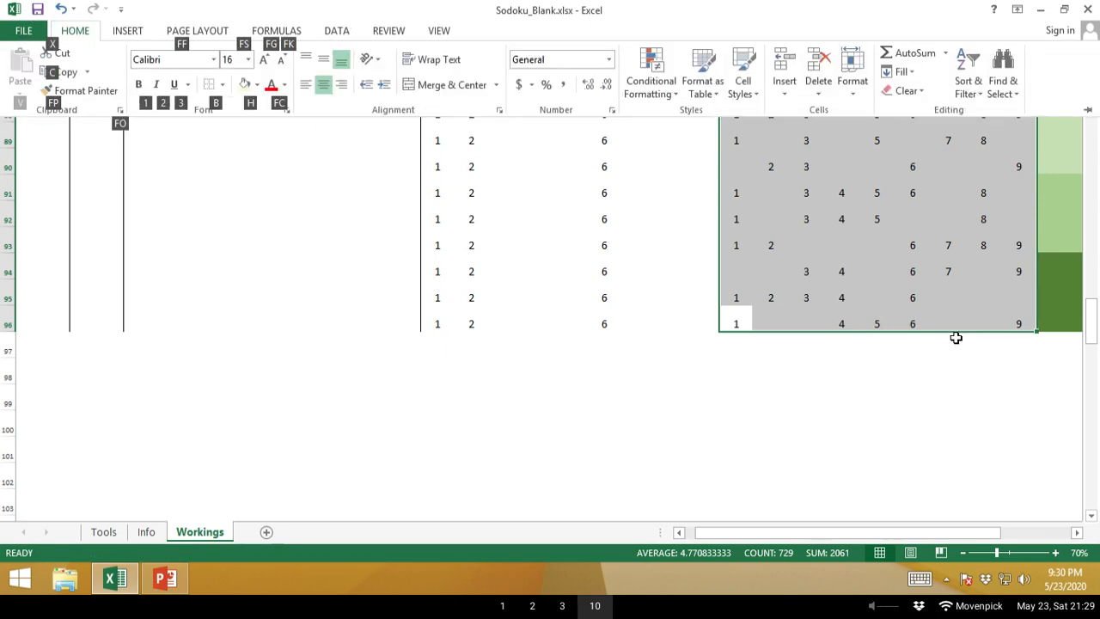
key(b)
key(r)
key(alt)
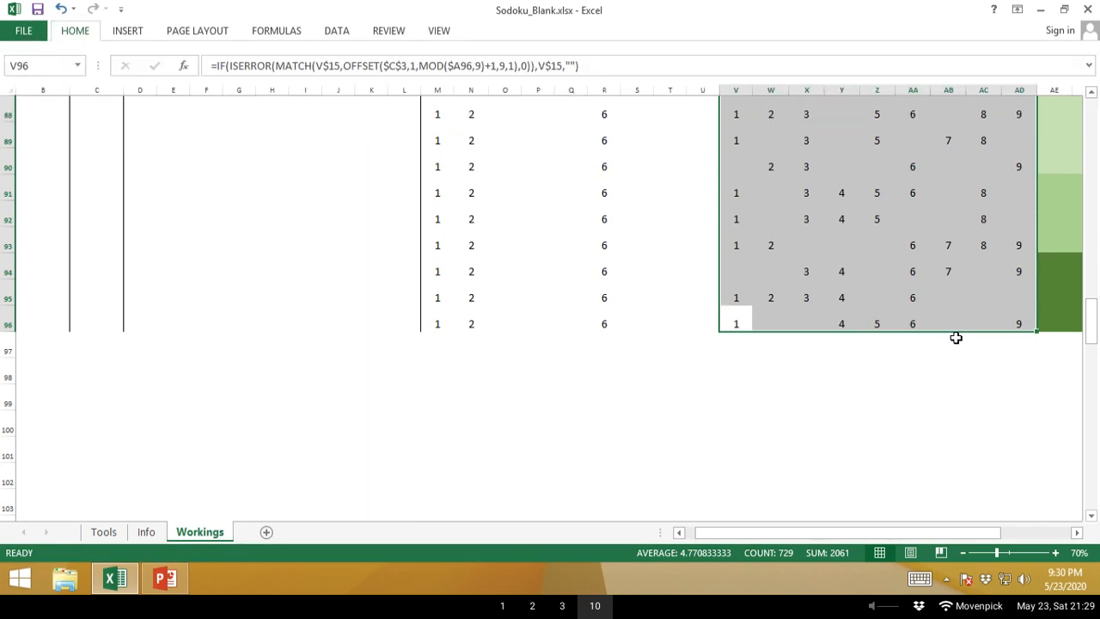
Apply left and right borders to the Column section block V16:AD96.
key(h)
key(a)
key(c)
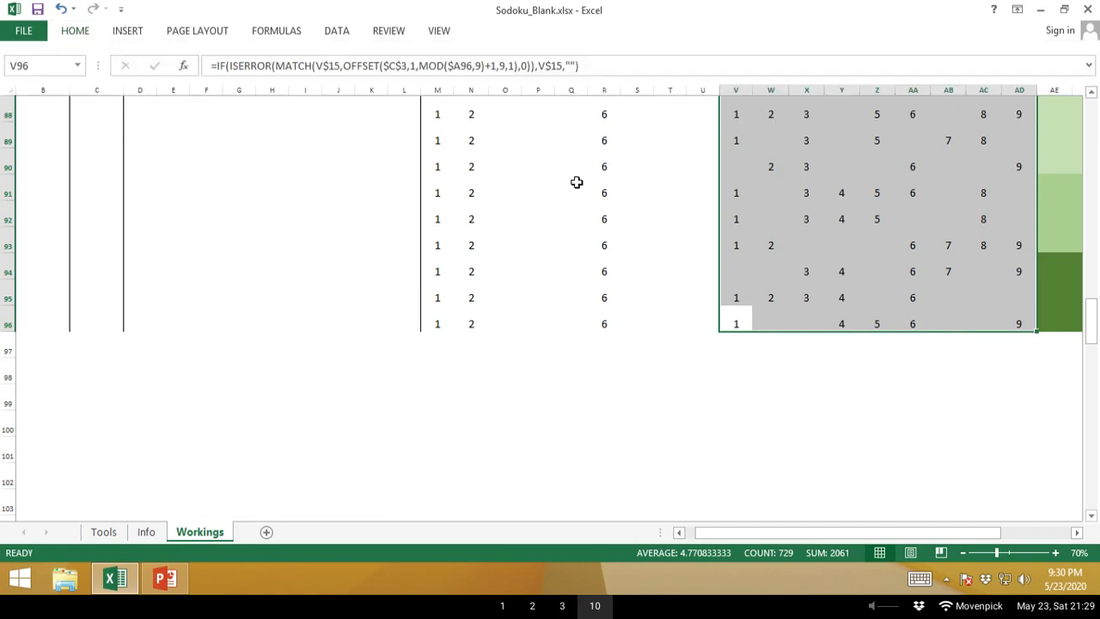
click(76, 32)
click(221, 84)
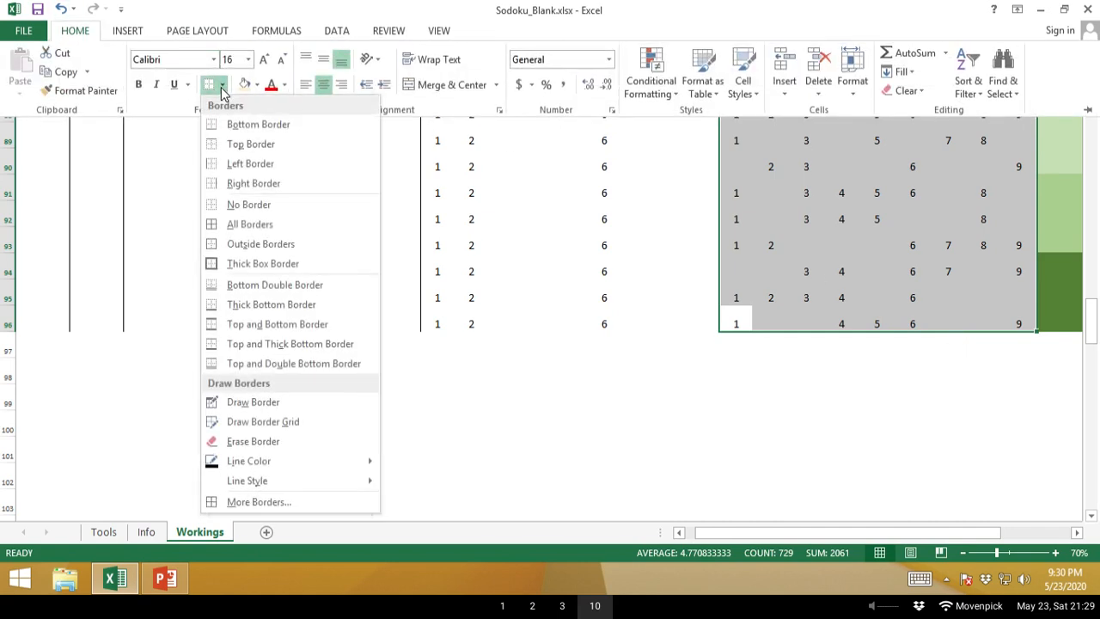
click(228, 164)
click(221, 85)
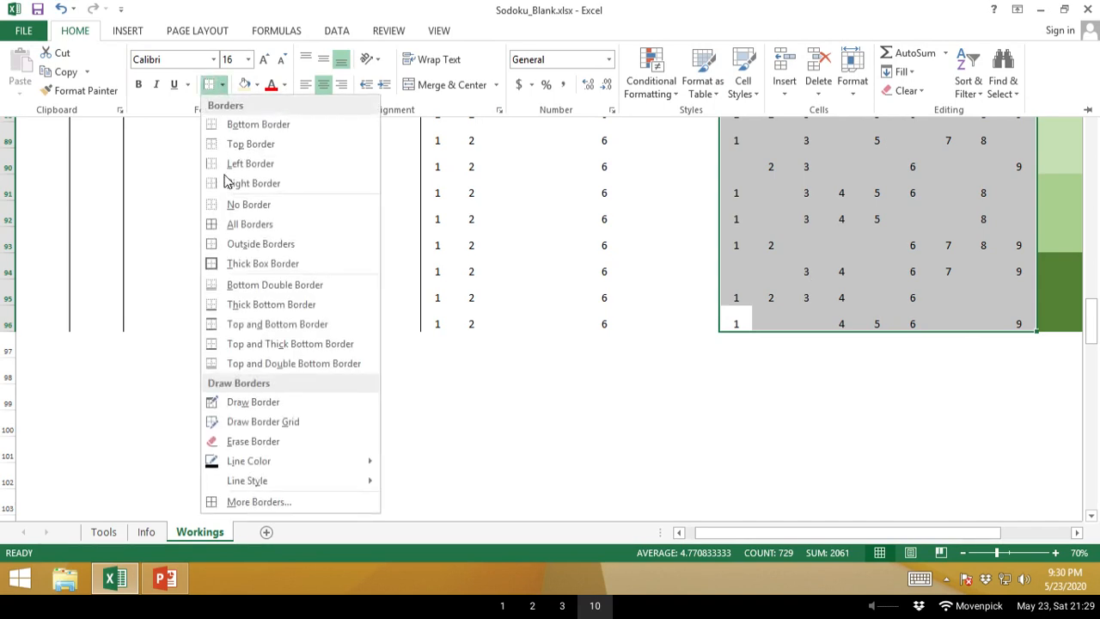
click(248, 185)
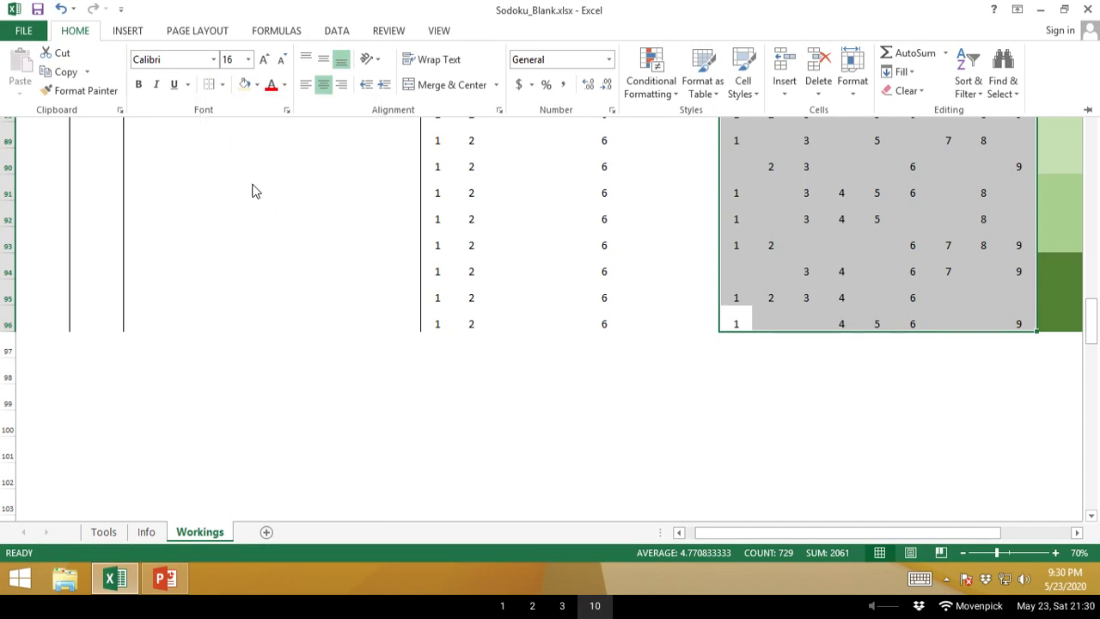
key(Escape)
key(Up)
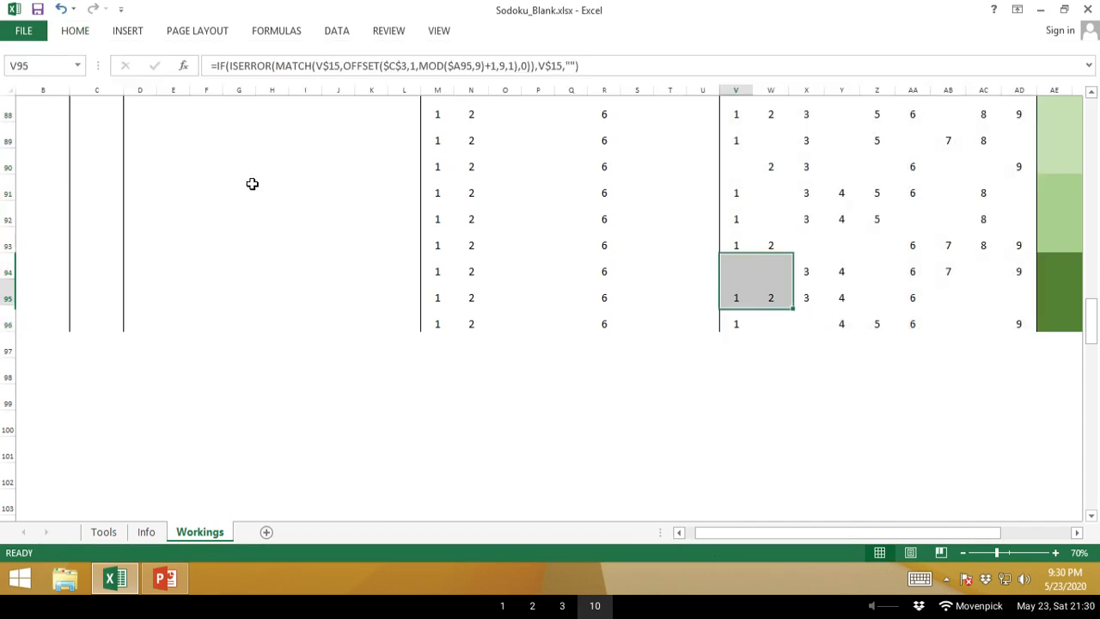
Apply a bottom border to the Column section's header numbers in V15:AD15.
key(ctrl+Up)
key(Down)
key(shift+Right)
key(shift+Right)
key(shift+Right)
key(shift+Right)
key(shift+Right)
key(shift+Right)
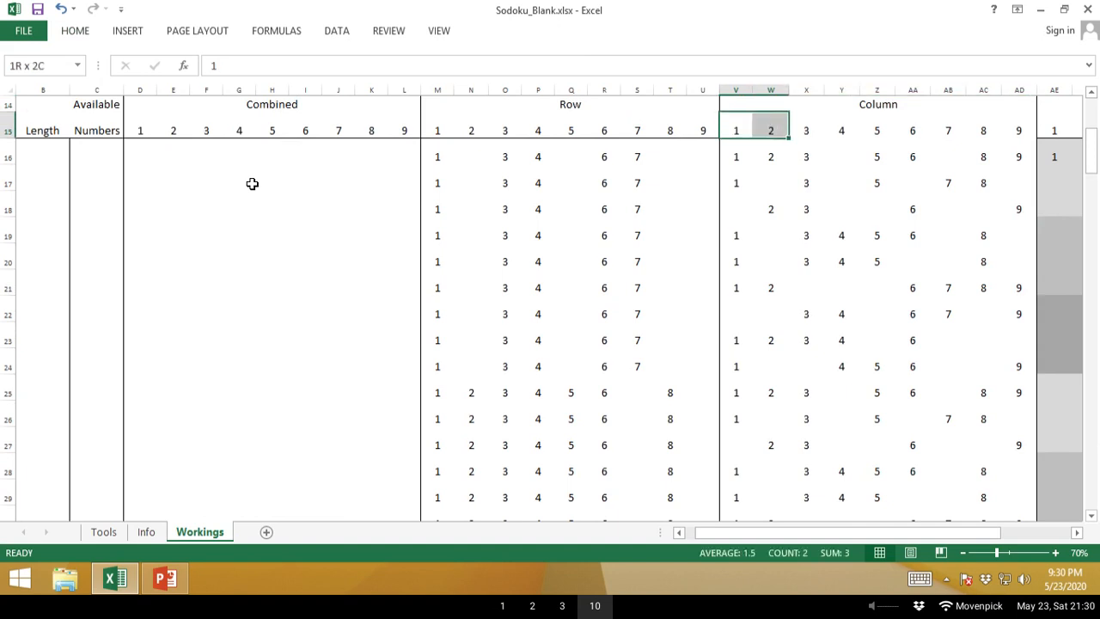
key(shift+Right)
key(shift+Right)
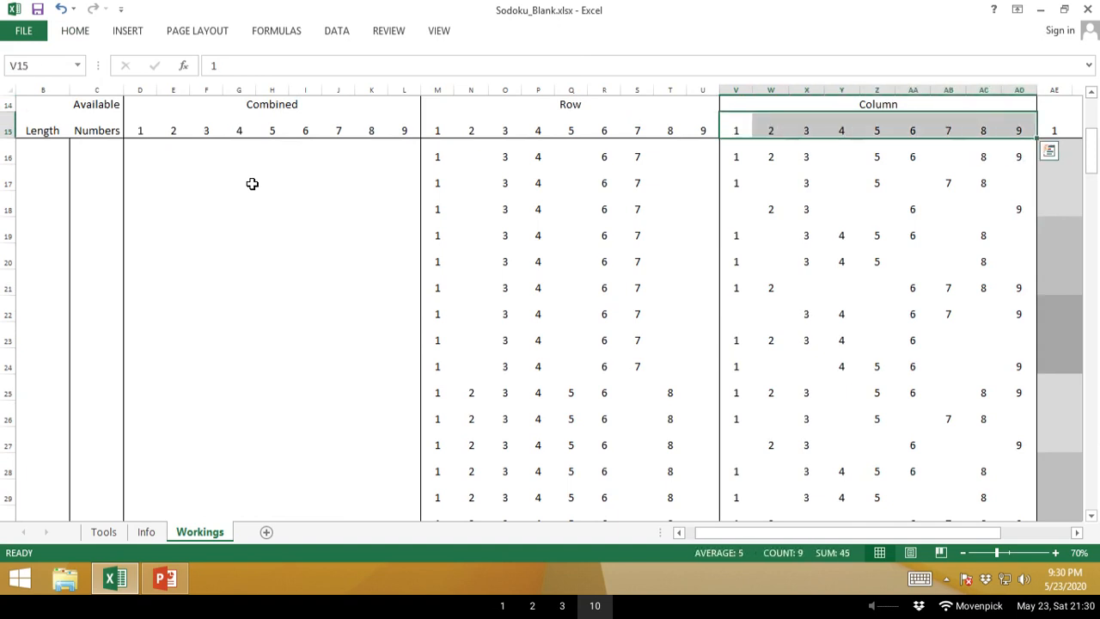
click(84, 31)
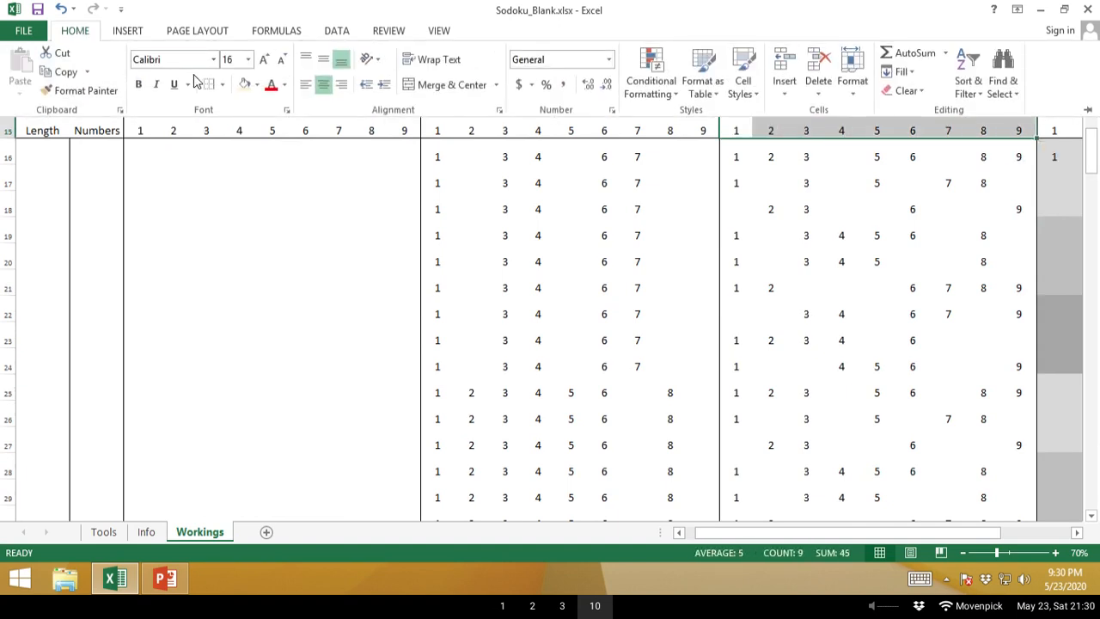
click(222, 86)
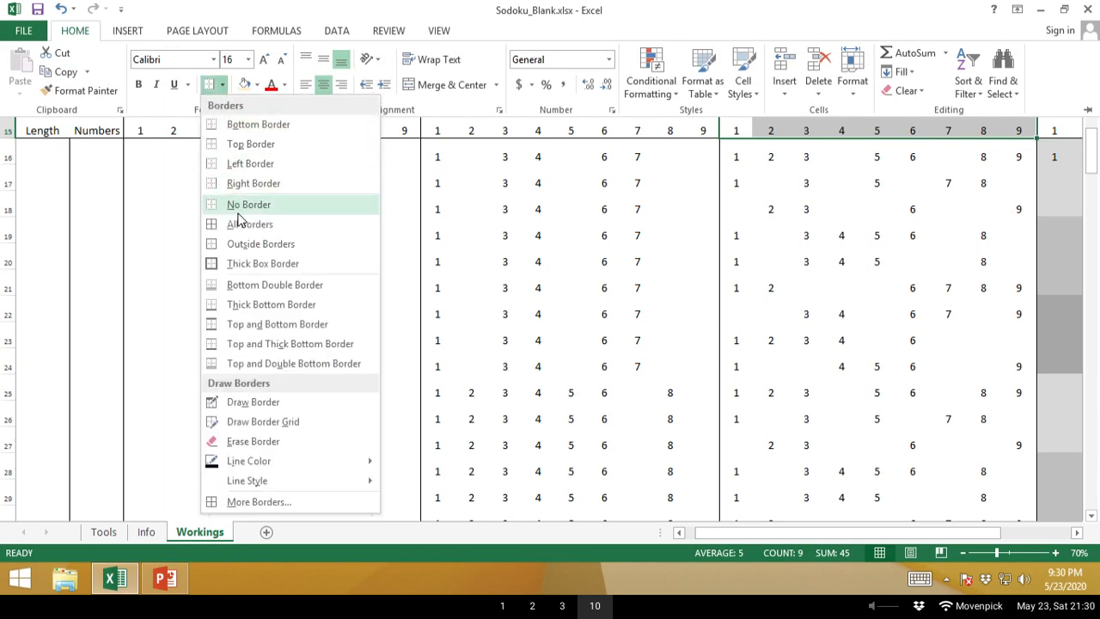
click(267, 128)
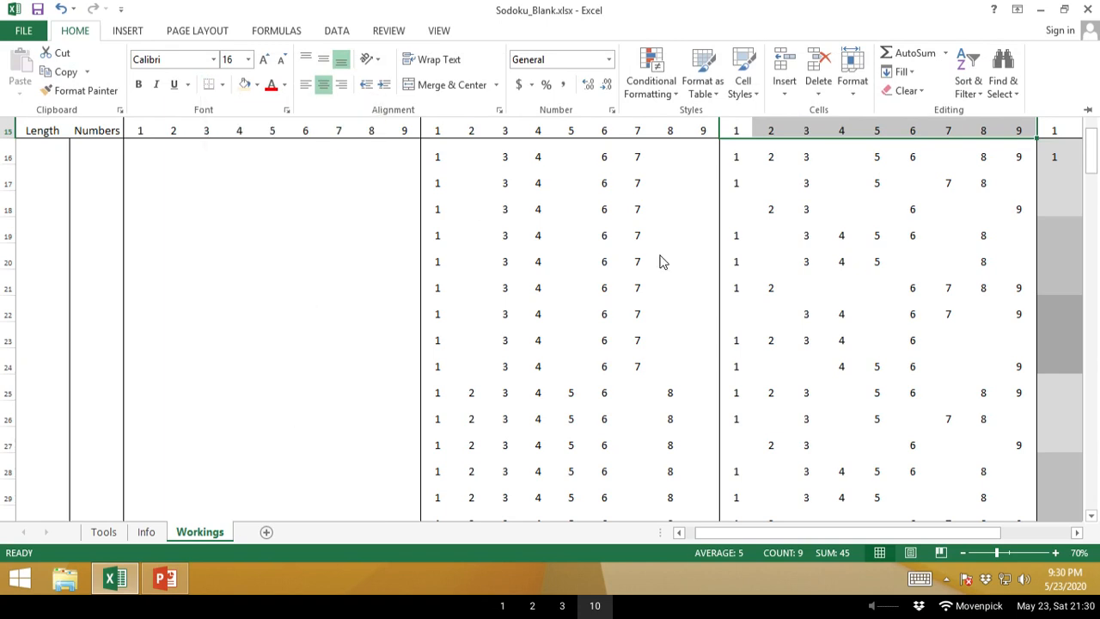
Select the Square section's first formula cell, AE16, and enlarge the formula bar to fit the whole formula.
key(Right)
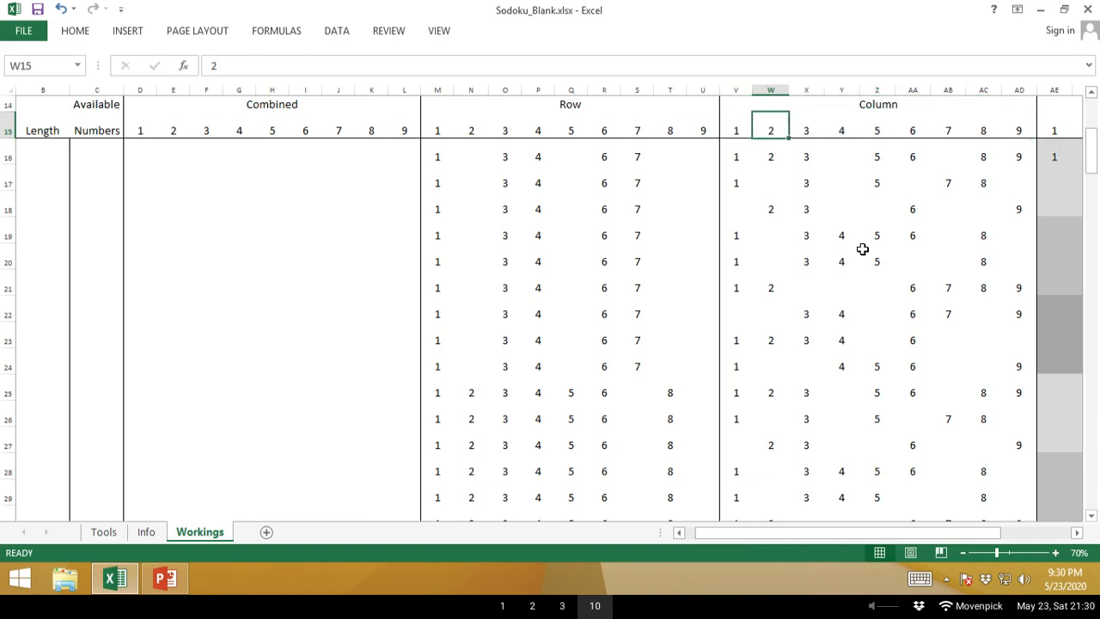
key(Right)
key(Right)
key(Right)
key(Right)
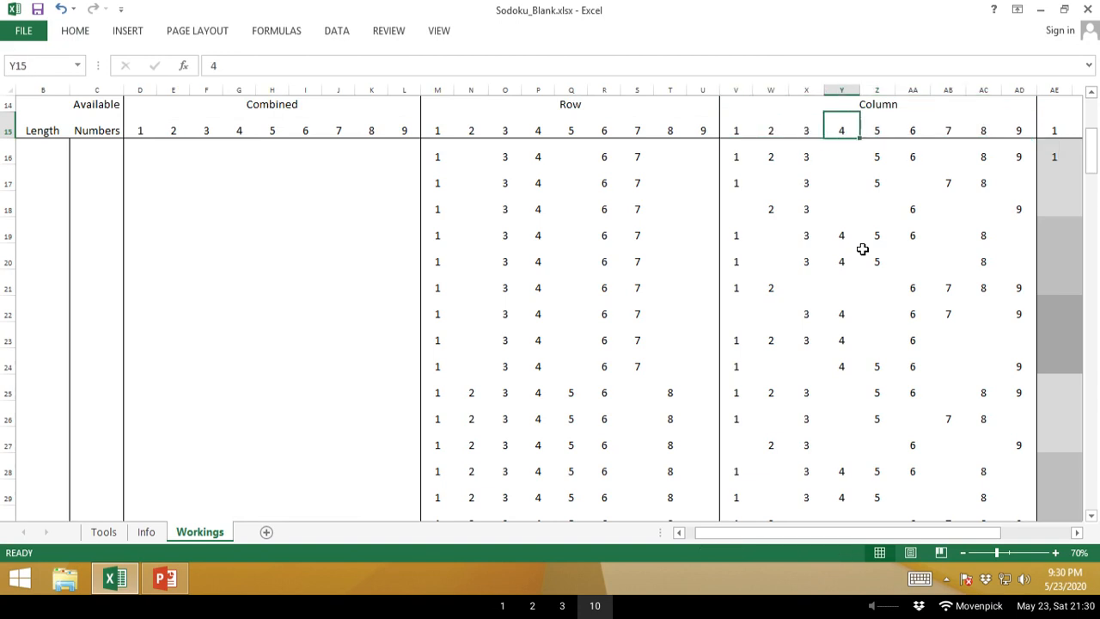
key(Down)
key(Right)
key(Right)
key(Right)
key(Right)
key(Right)
key(Right)
key(Right)
key(Right)
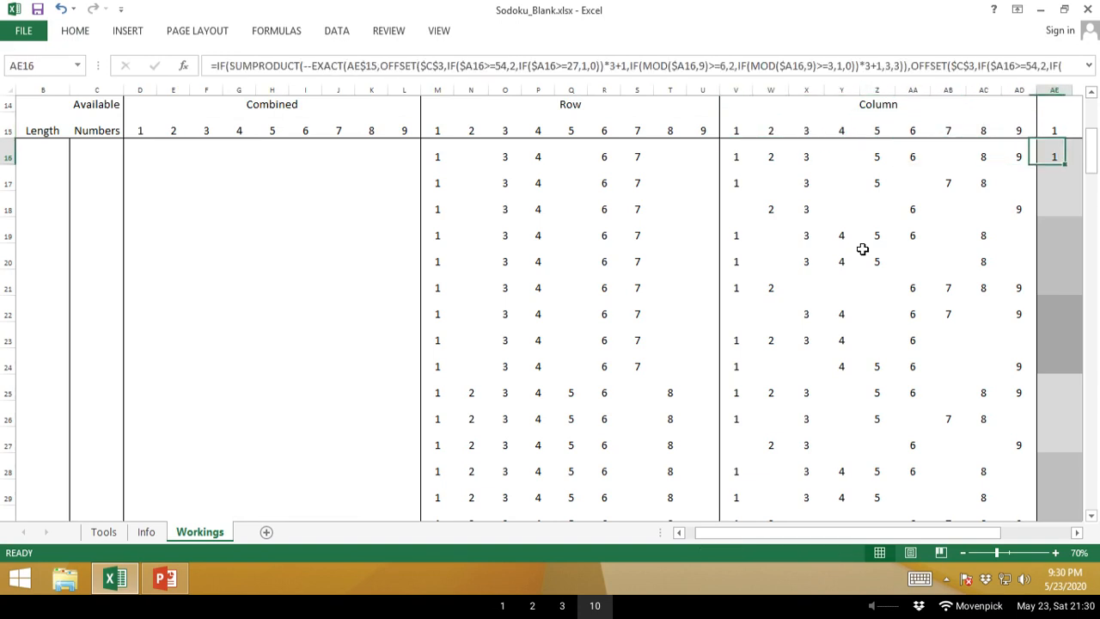
key(Right)
key(Right)
key(Right)
key(Right)
key(Right)
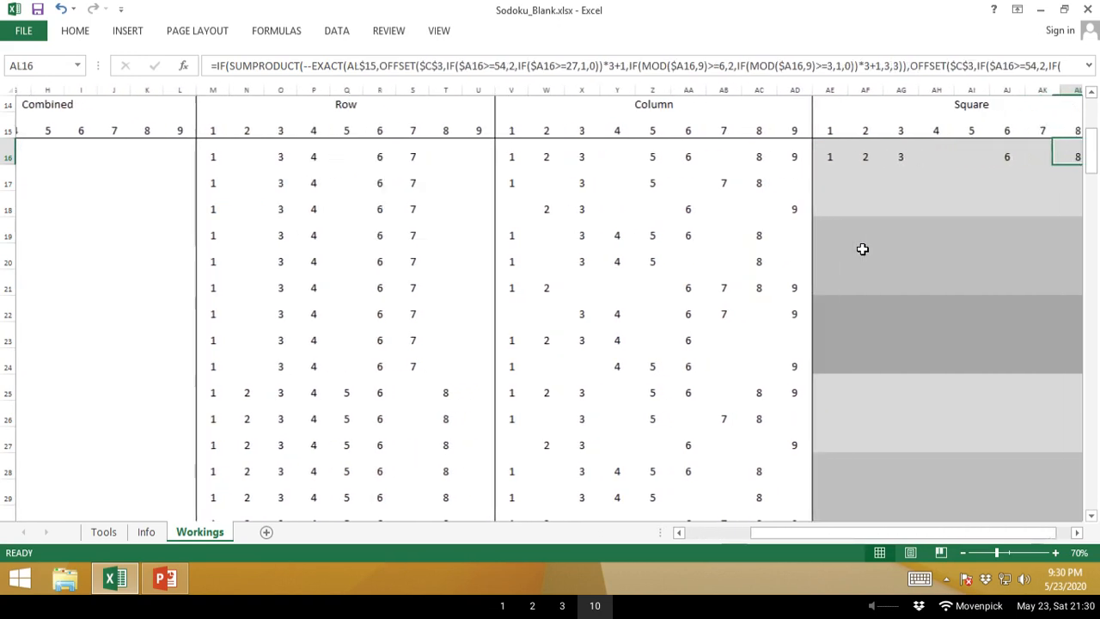
key(Left)
key(Left)
key(Left)
key(Left)
key(Left)
key(Left)
key(Left)
key(Left)
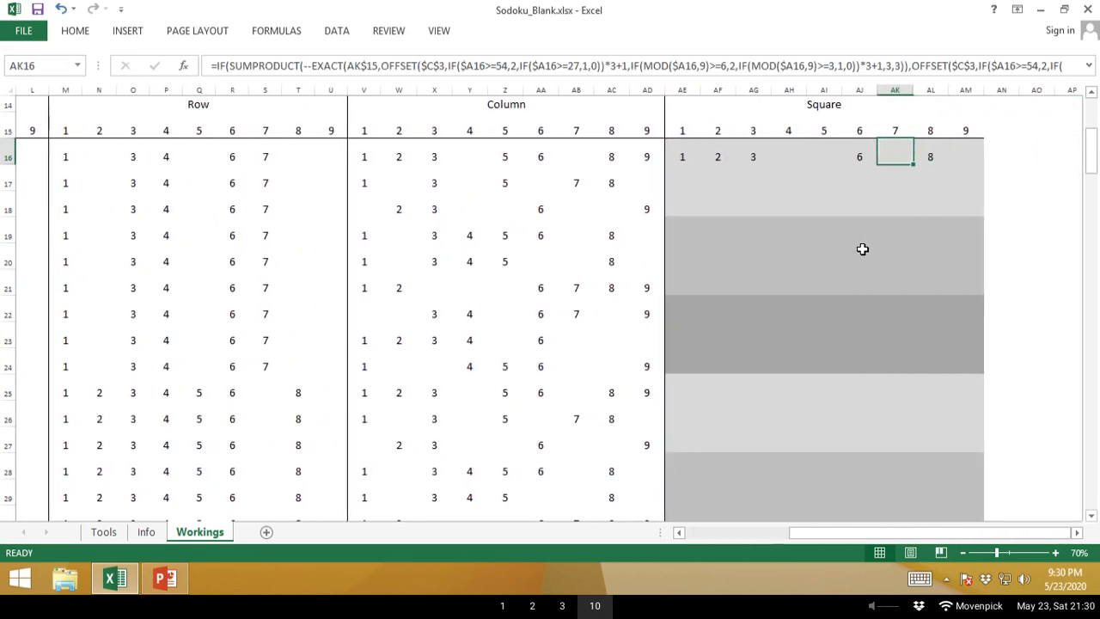
key(Left)
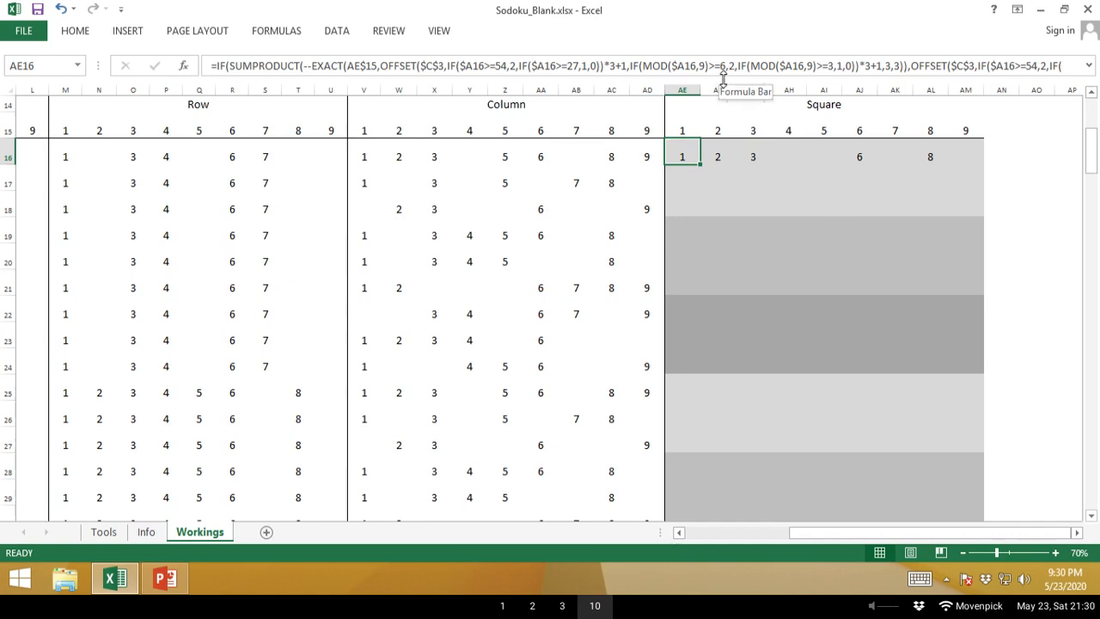
drag(724, 77, 717, 108)
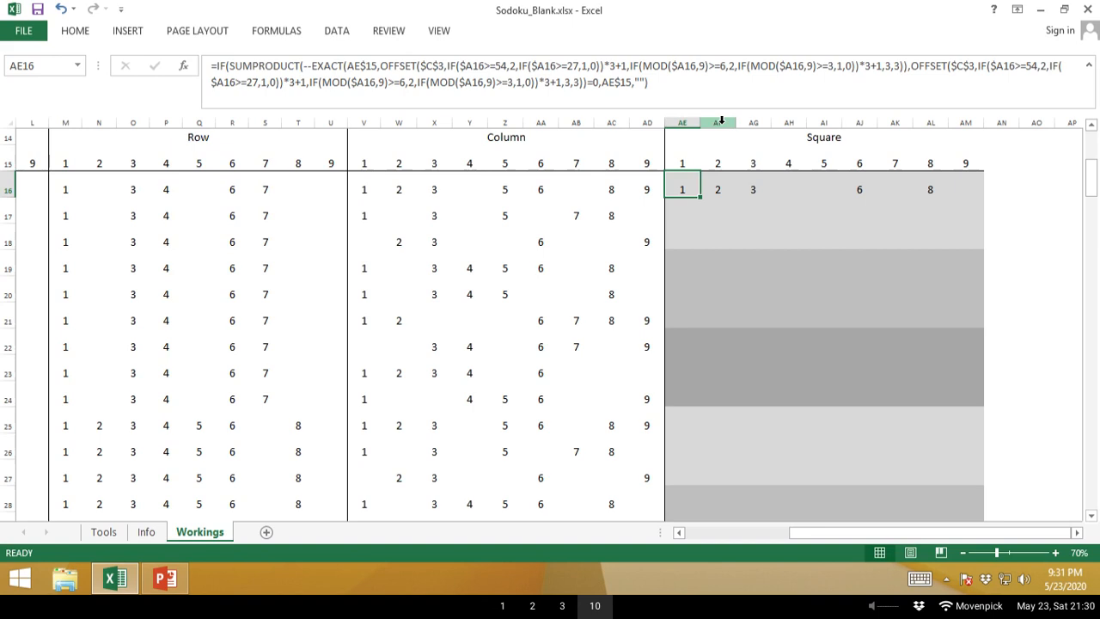
Return to the Sudoku grid and highlight its first row, D4:K4, and its first column, D4:D11.
key(Up)
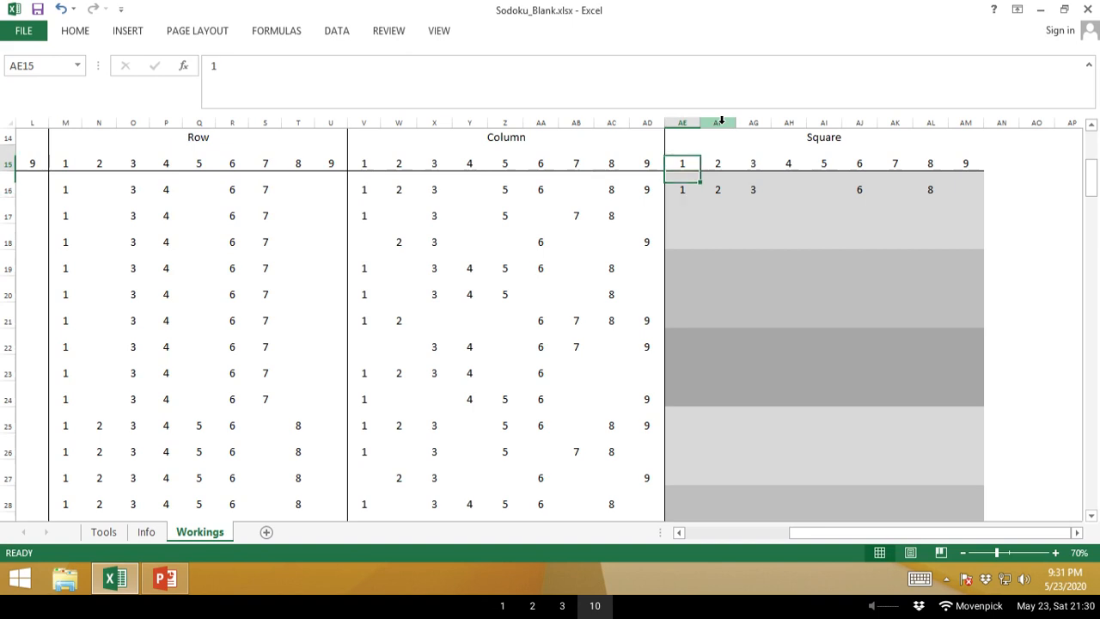
key(Up)
key(Left)
key(Up)
key(Up)
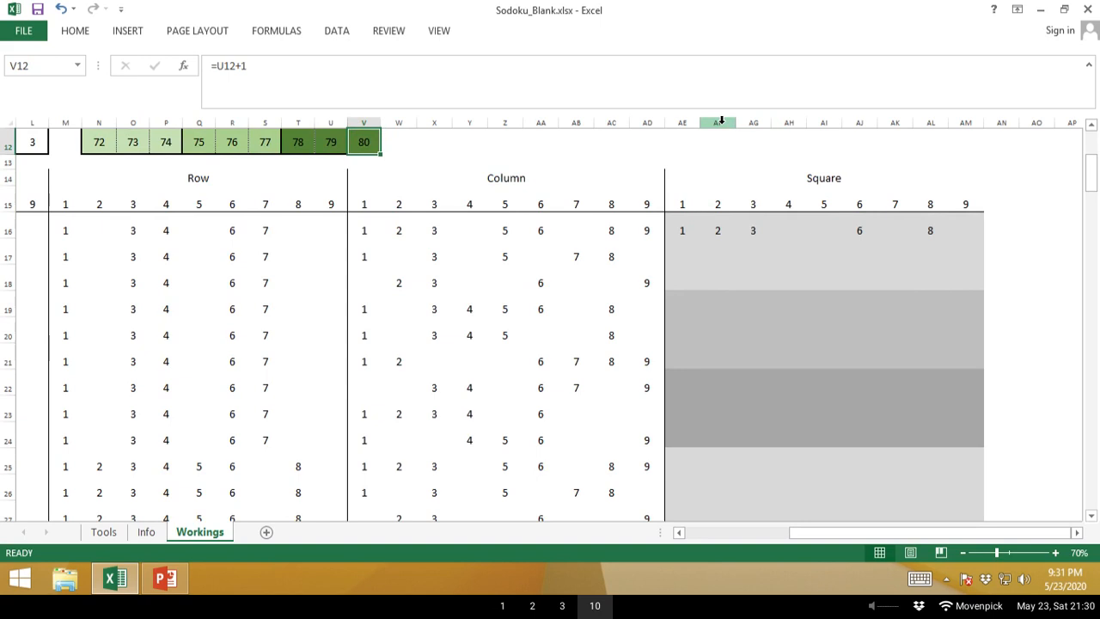
key(ctrl+Home)
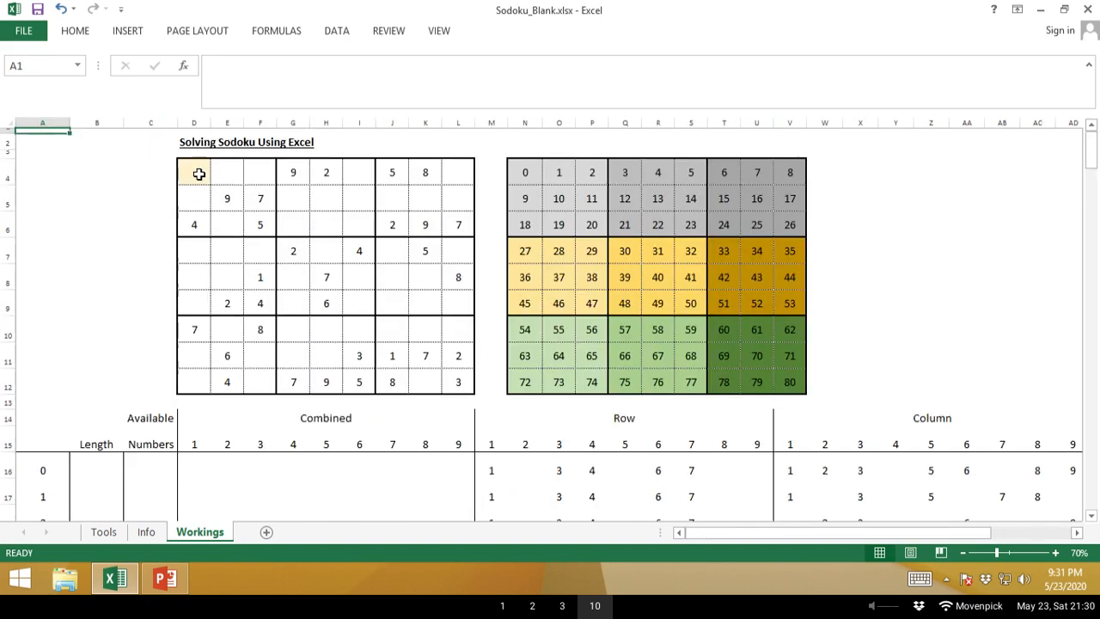
drag(196, 172, 439, 172)
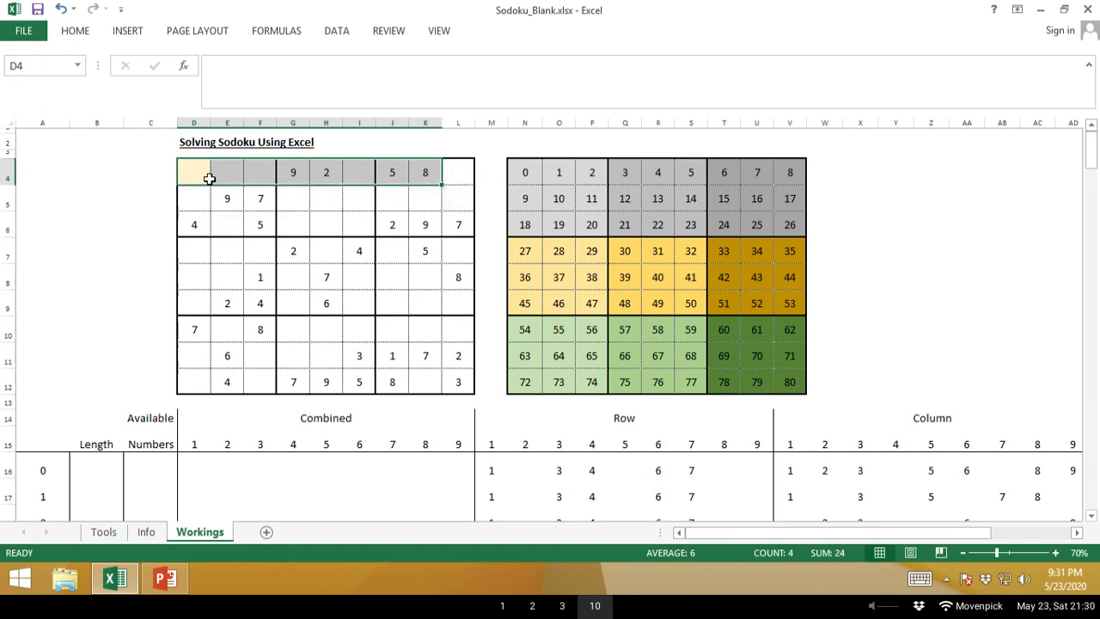
drag(206, 175, 203, 361)
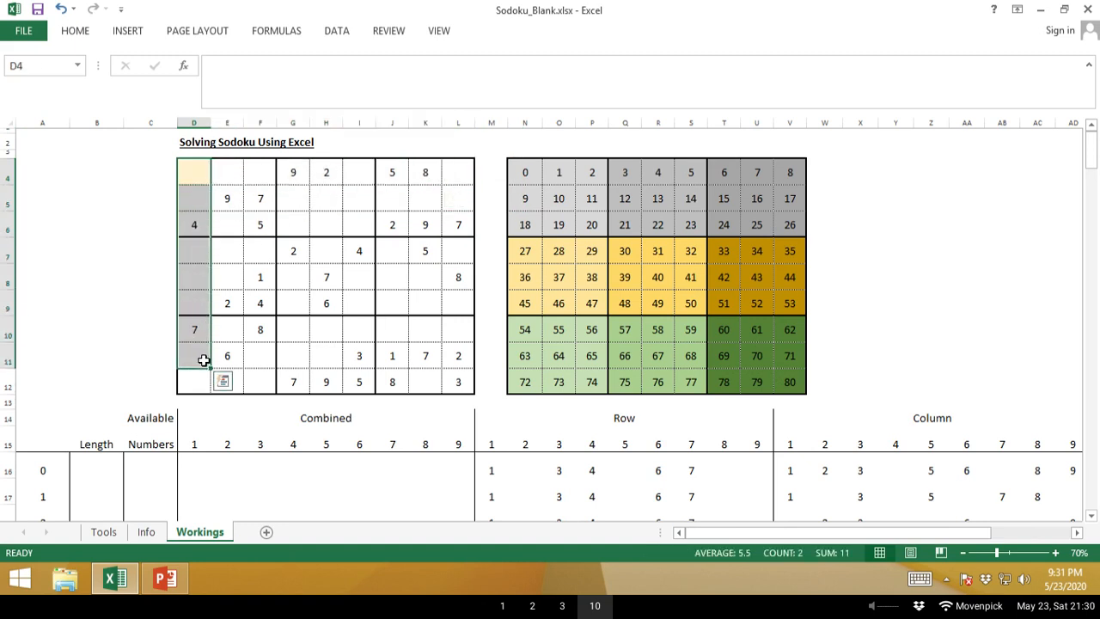
Open the formula of the Row section's first cell, M16, to examine its MATCH lookup, and cancel the editing.
click(480, 461)
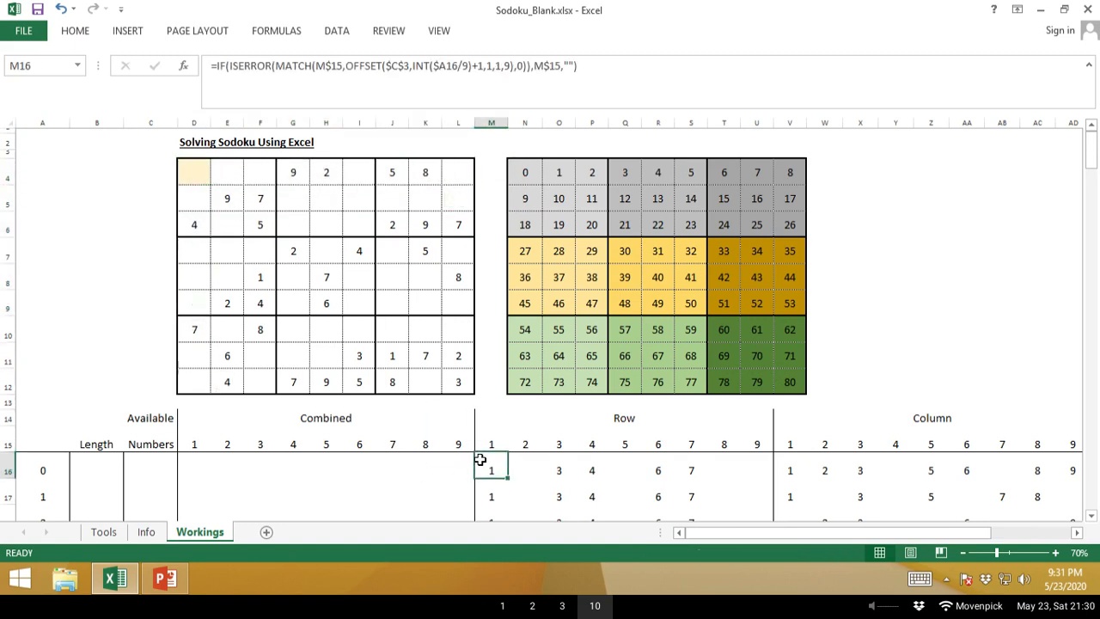
click(442, 258)
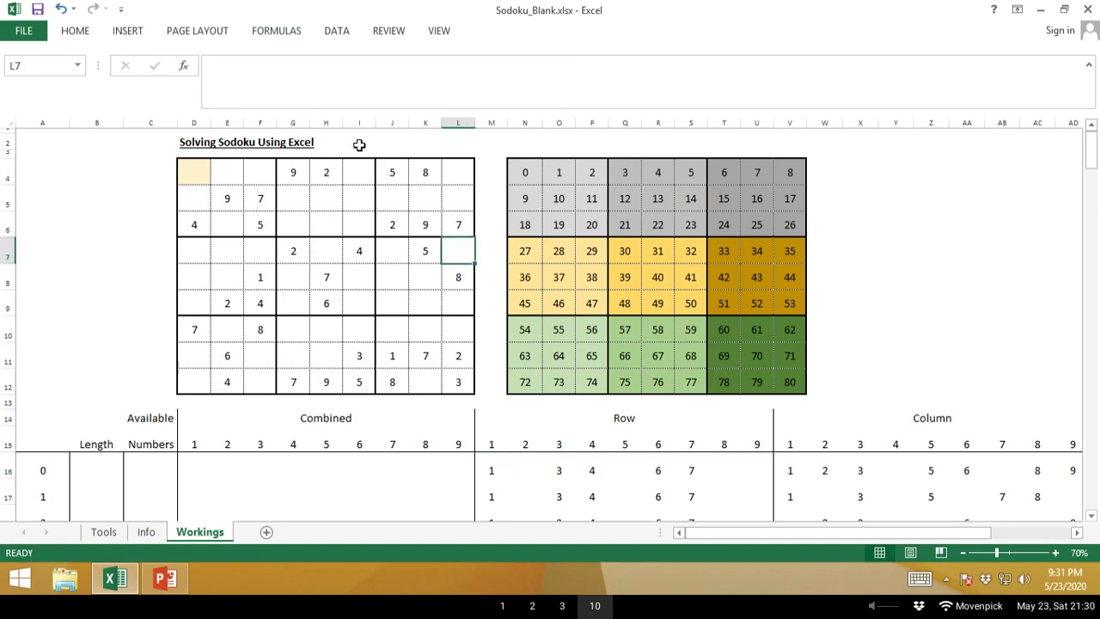
key(Down)
key(Down)
key(Right)
key(Right)
key(Left)
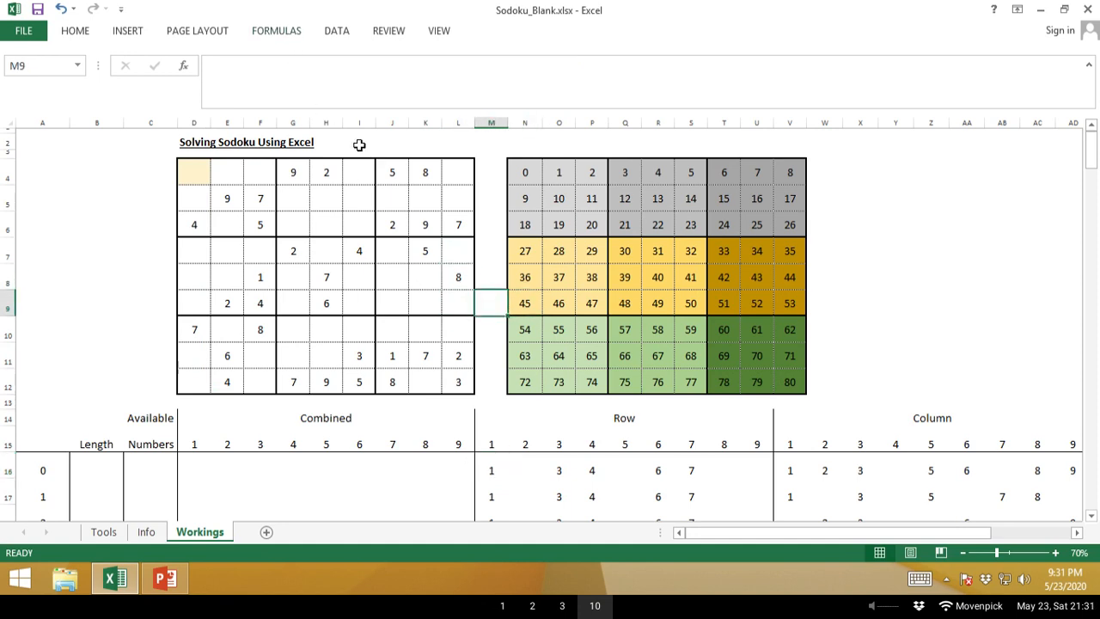
key(ctrl+Down)
key(Down)
key(Down)
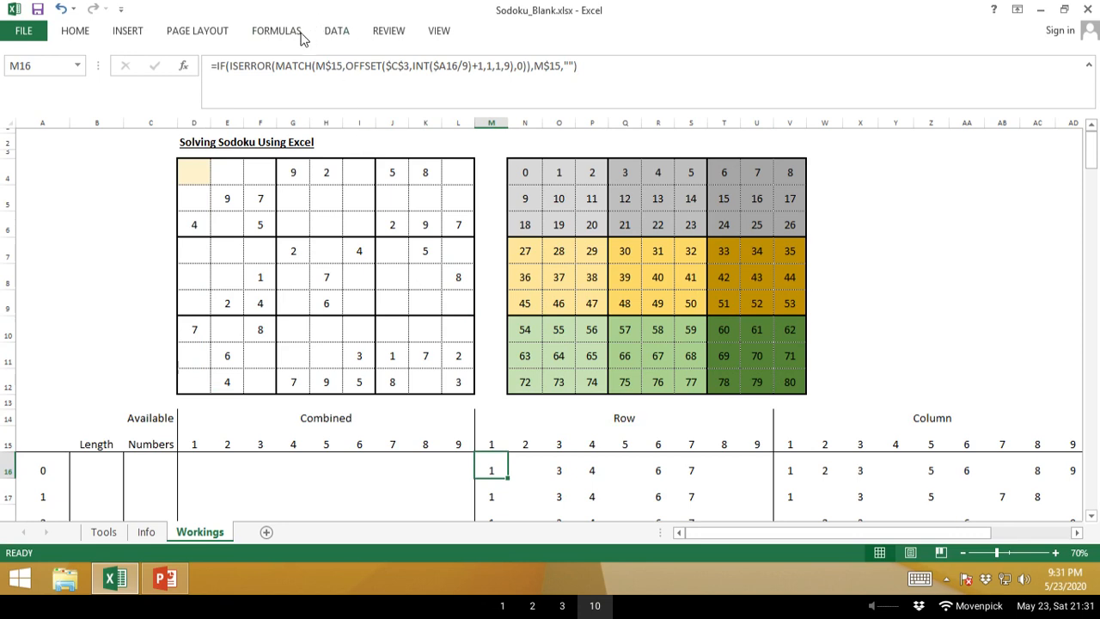
click(295, 65)
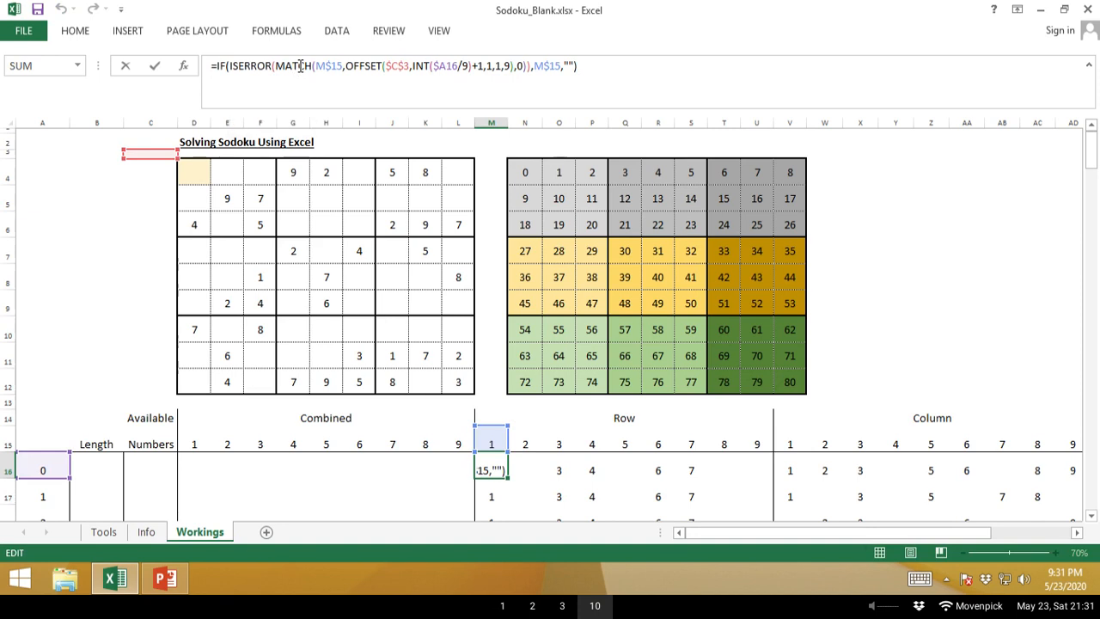
key(Escape)
Highlight the Sudoku grid's first 3x3 square, D4:F6, and go back to the Square section's formula in AE16.
drag(186, 171, 261, 222)
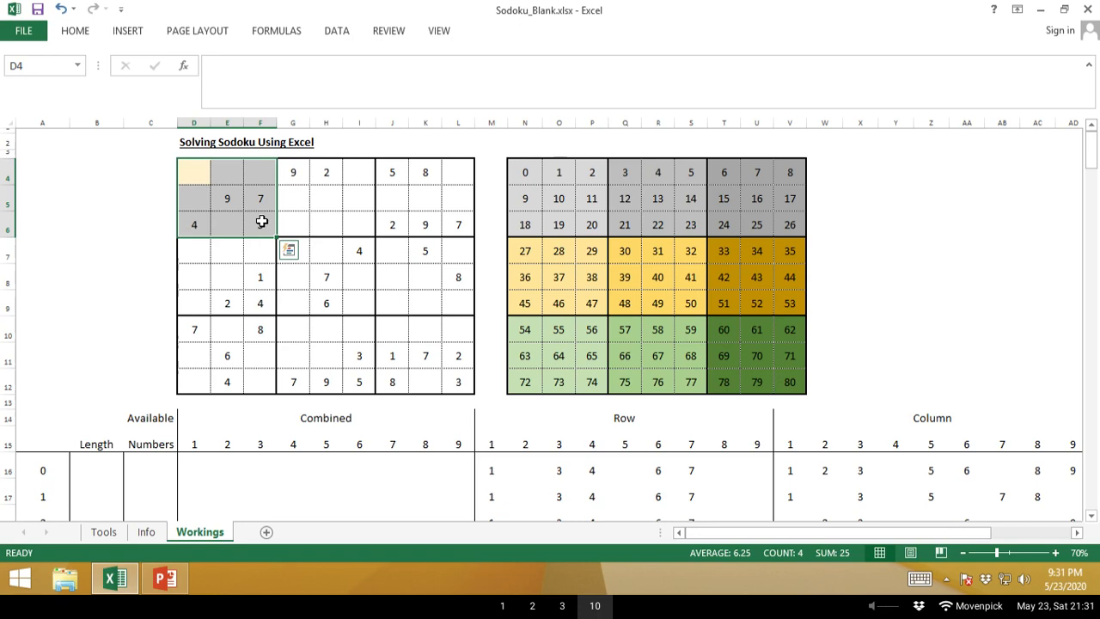
click(703, 442)
key(ctrl+Right)
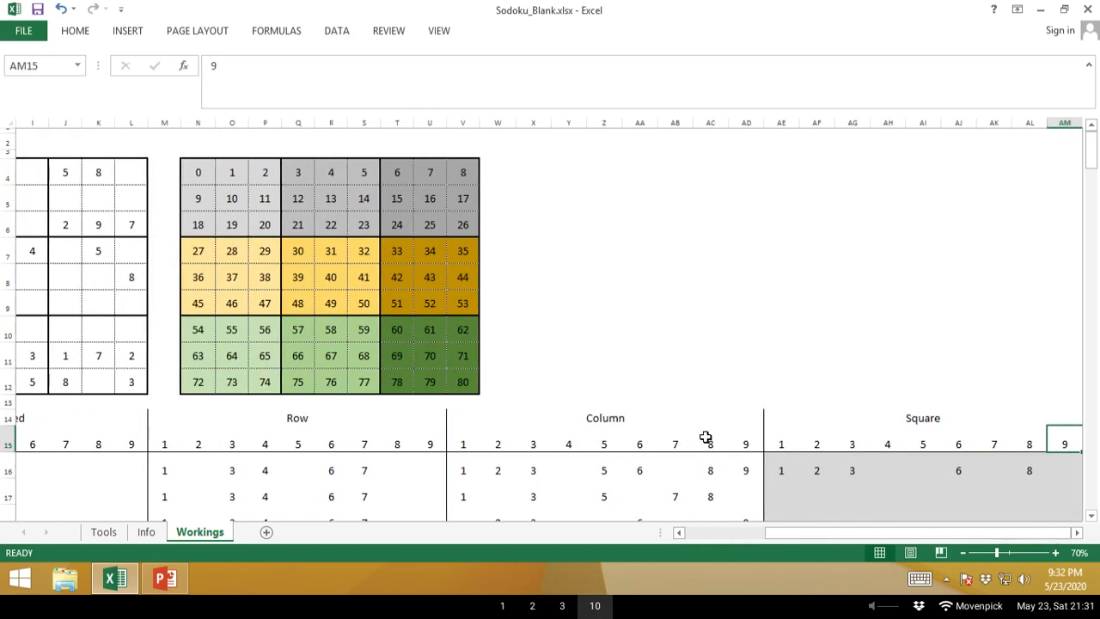
key(Left)
key(Left)
key(Left)
key(Left)
key(Left)
key(Left)
key(Left)
key(Down)
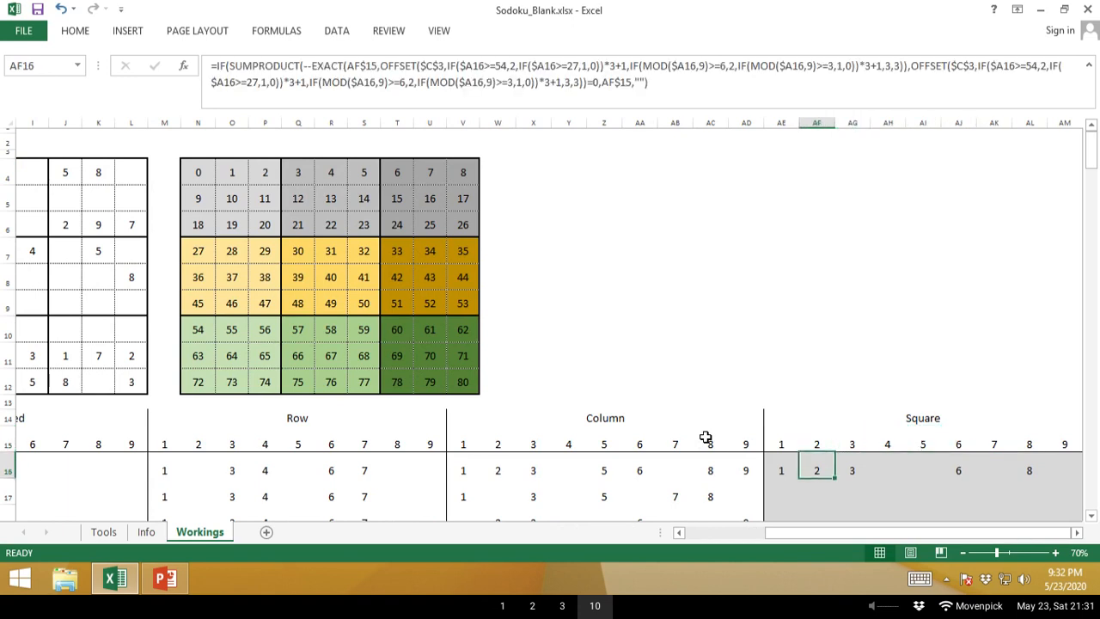
key(Left)
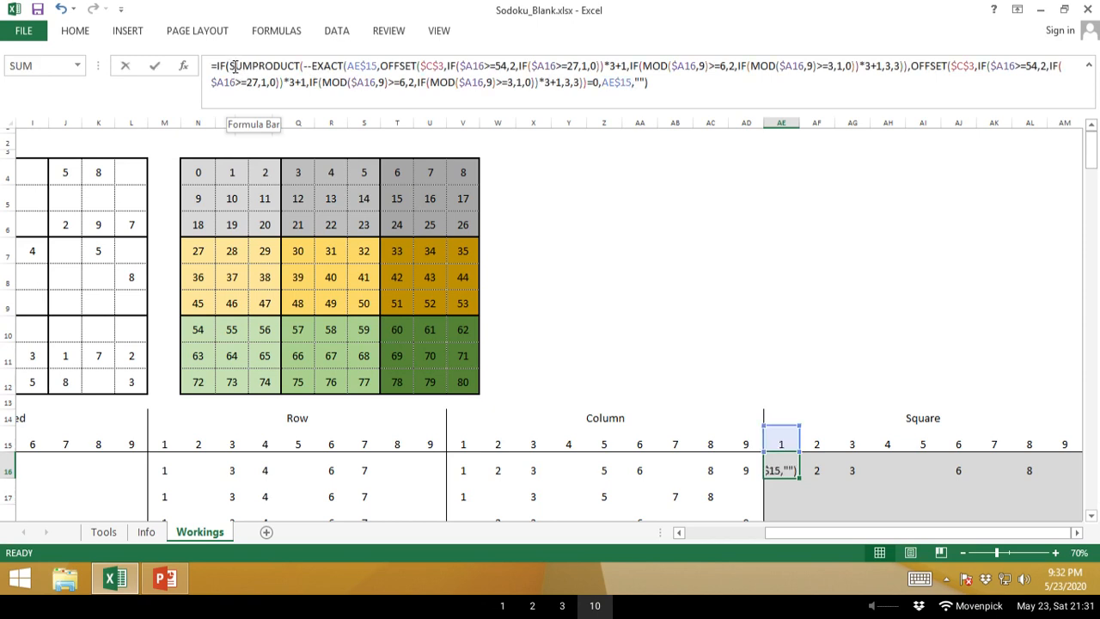
Open the Square section's formula in AE16 and highlight the SUMPRODUCT function name inside its IF test.
drag(229, 66, 302, 68)
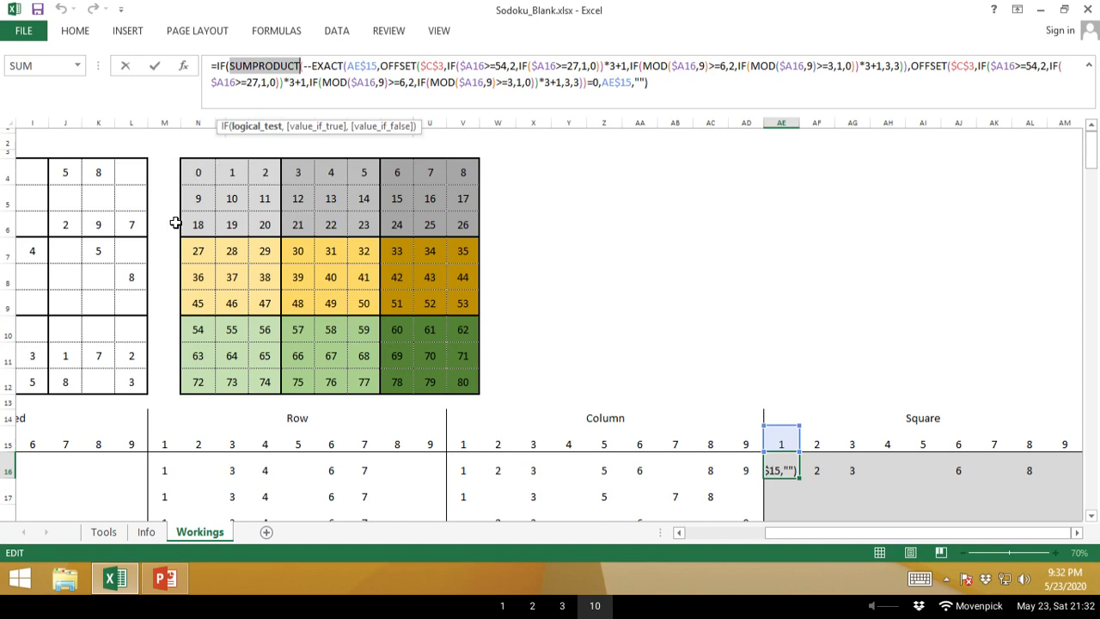
text(()
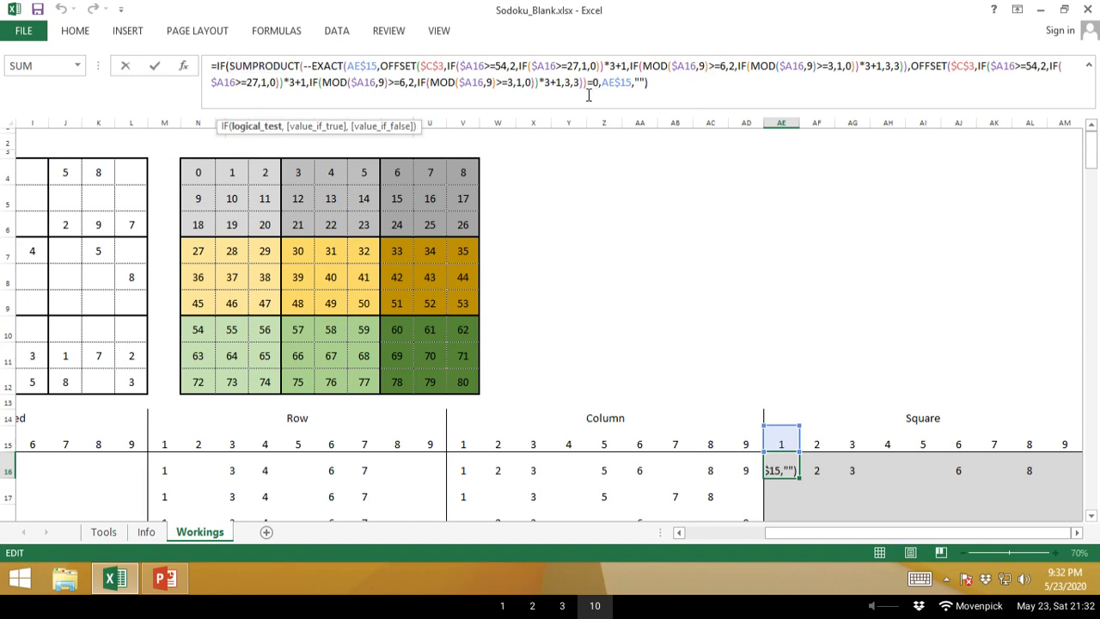
click(531, 96)
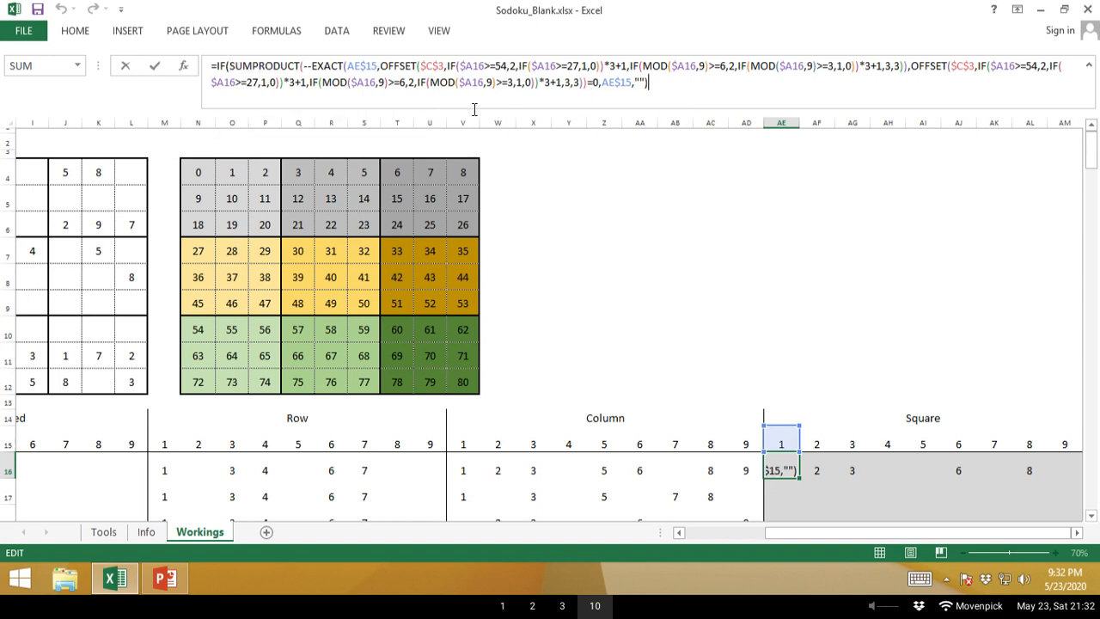
click(232, 65)
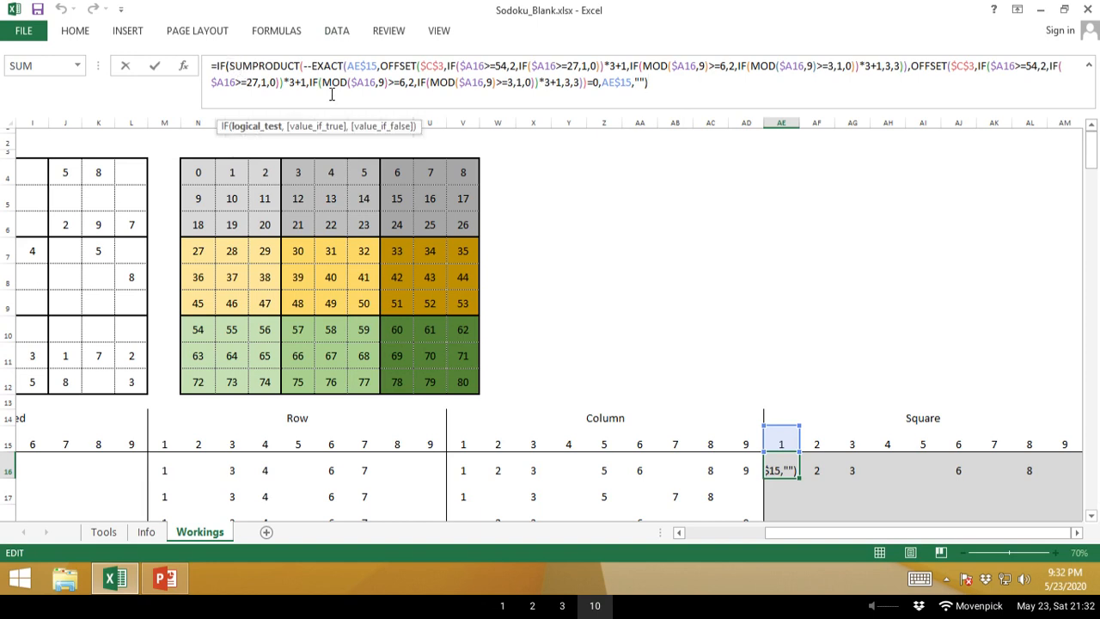
key(Left)
key(Right)
key(Left)
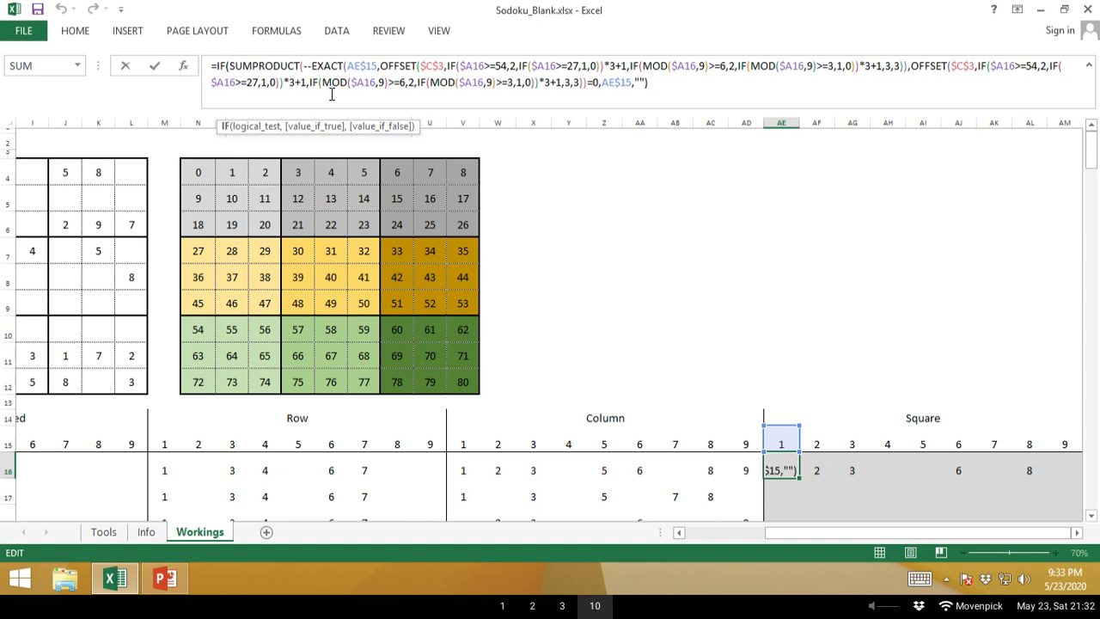
Examine the EXACT function's two arguments in AE16's formula, AE$15 and the first OFFSET based on $C$3.
double_click(641, 67)
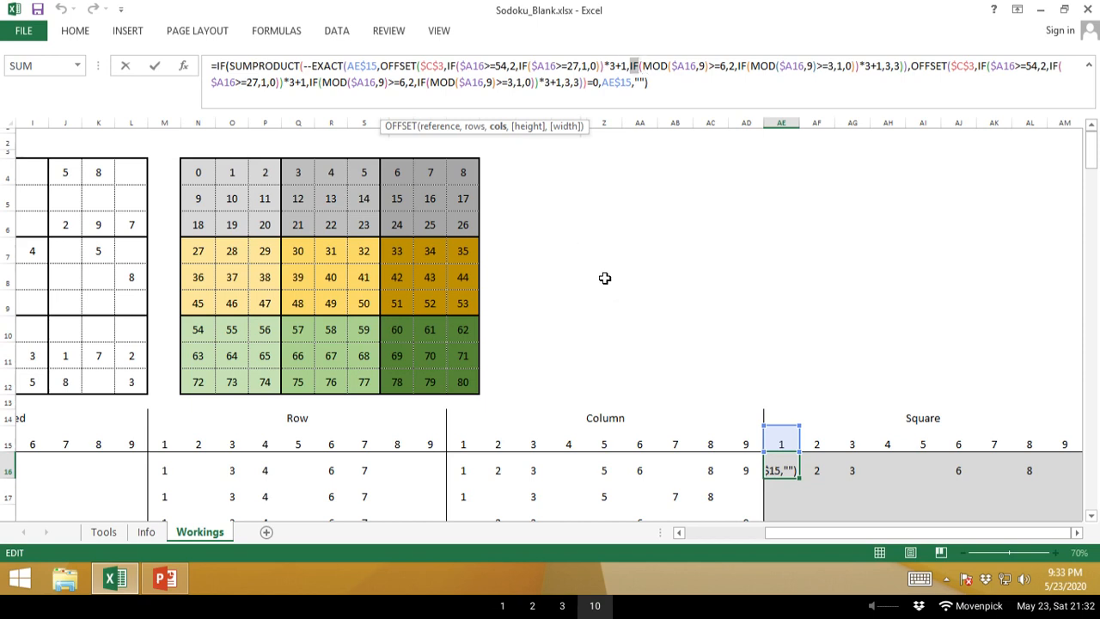
click(374, 67)
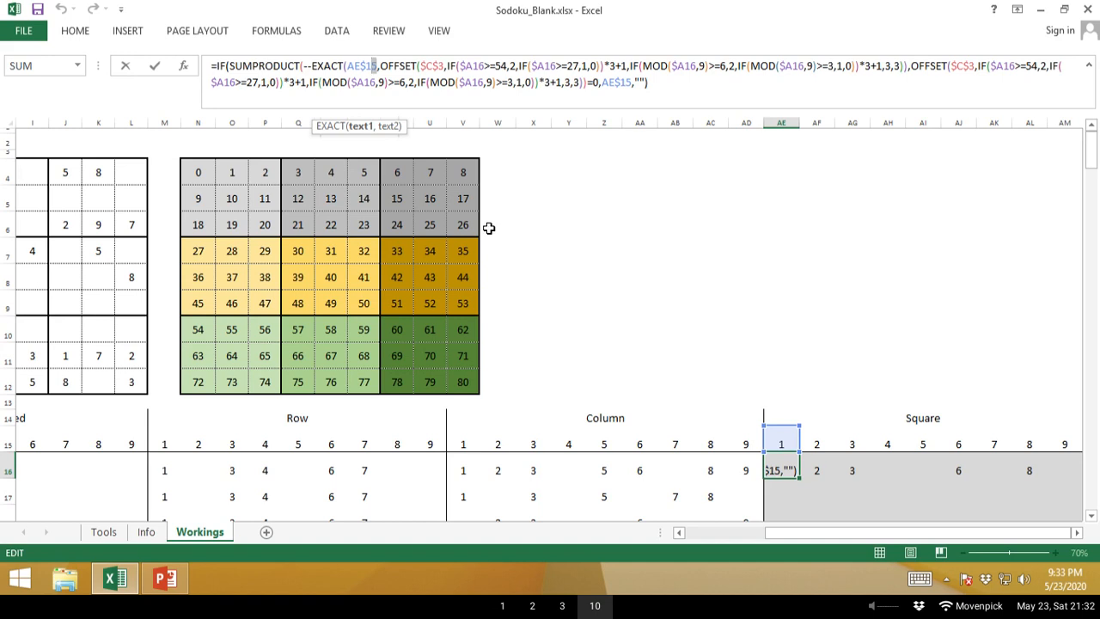
click(380, 67)
drag(380, 67, 414, 66)
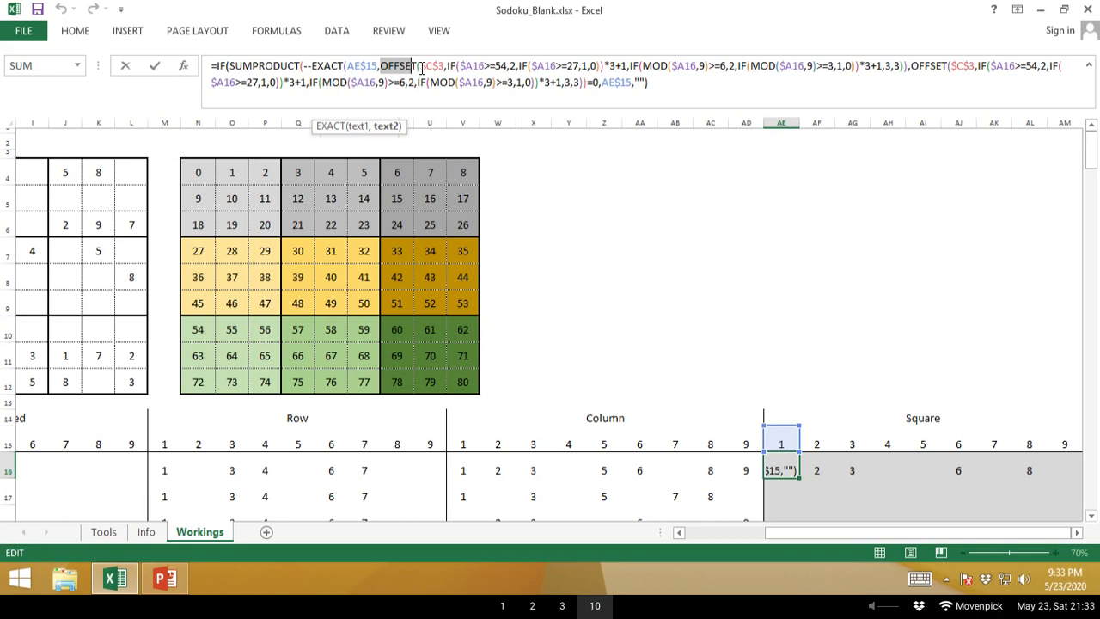
click(755, 532)
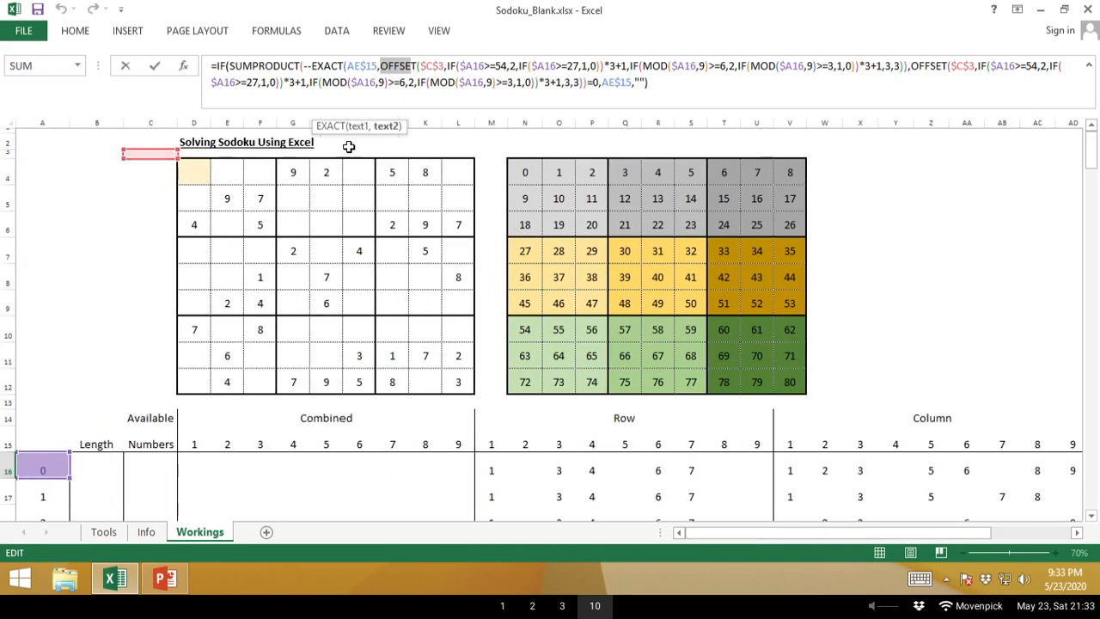
Examine the nested IF conditions in the first OFFSET's rows argument, $A16>=54 and $A16>=27.
click(447, 66)
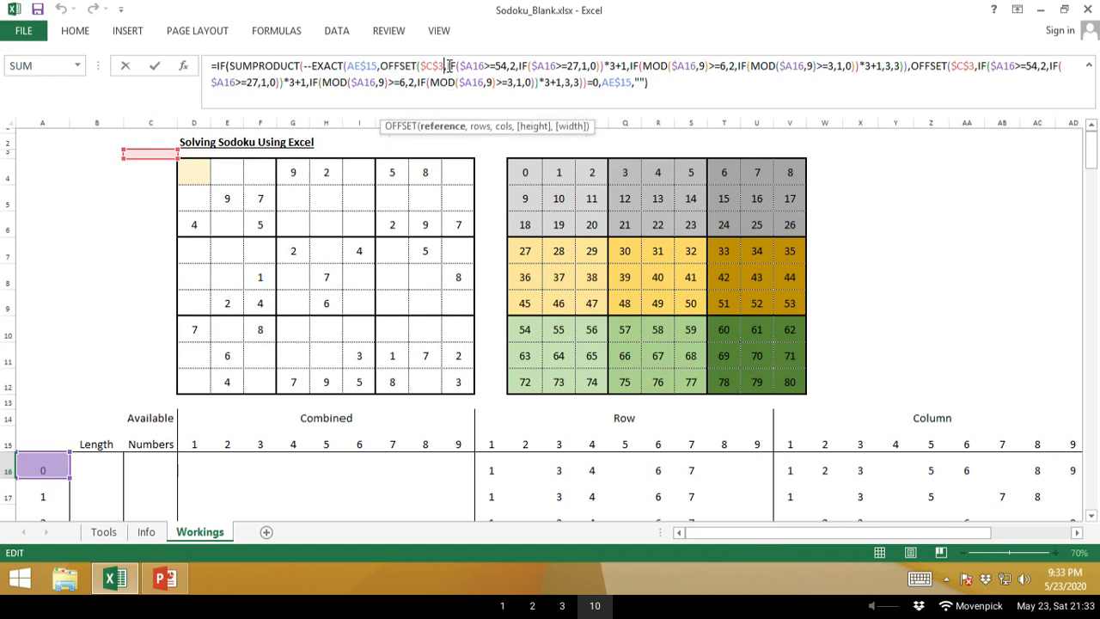
key(Right)
key(Right)
key(Right)
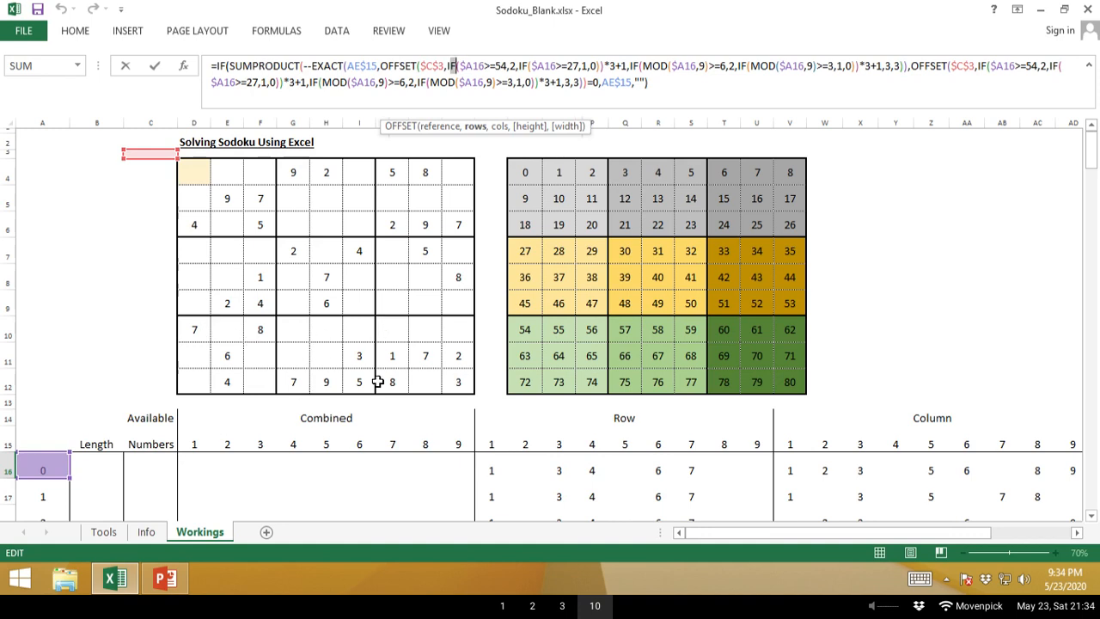
click(506, 66)
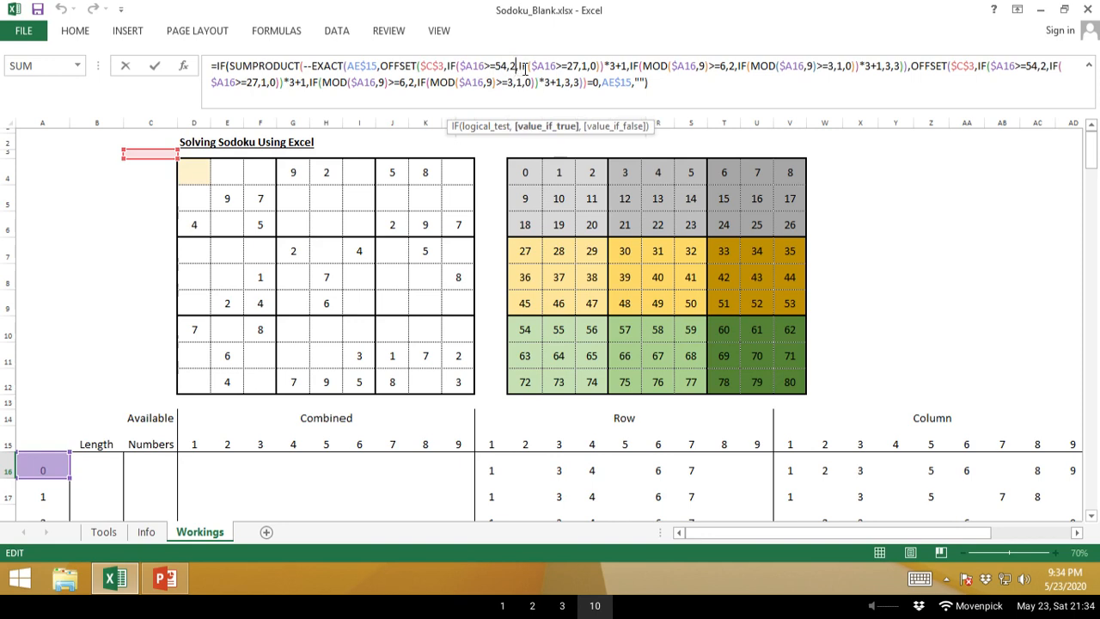
click(621, 66)
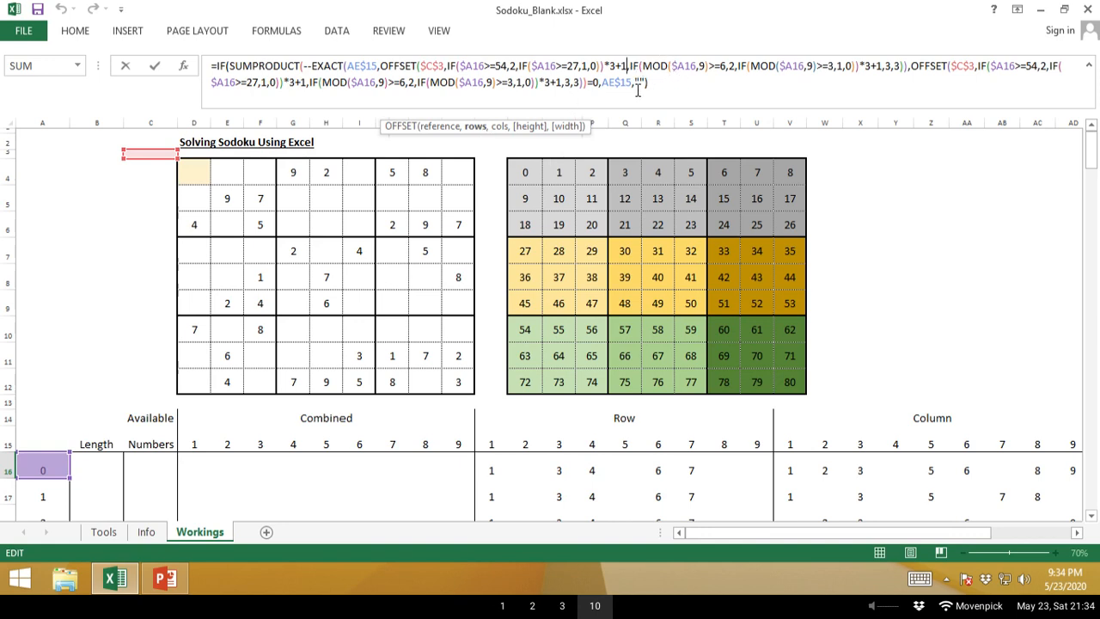
click(581, 67)
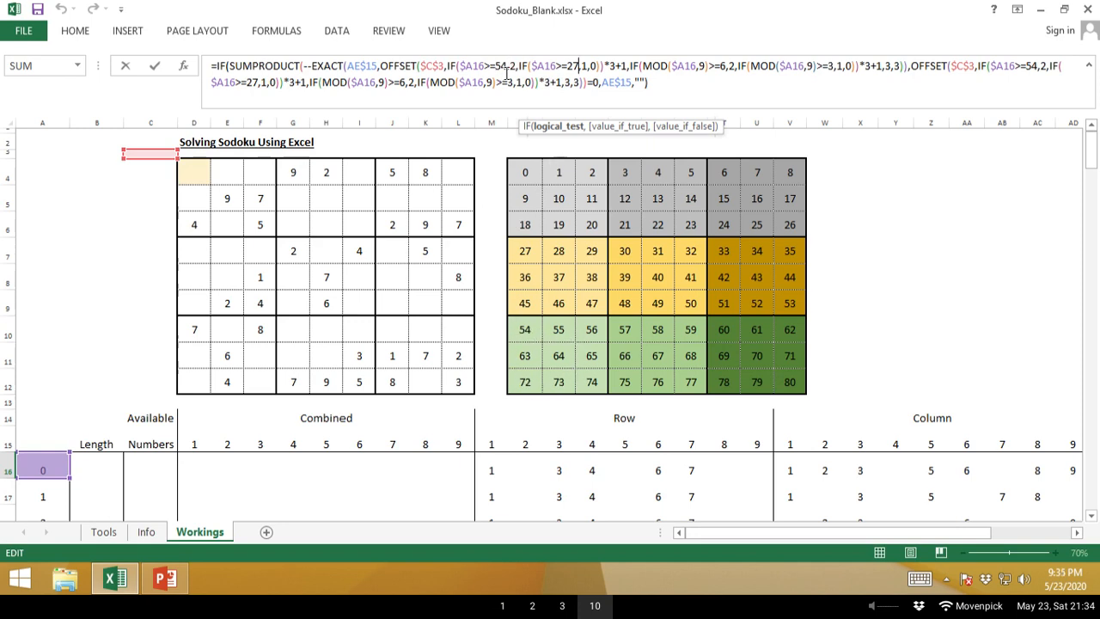
Leave the formula, return to the Square section's first cell, AE16, and reopen its formula for editing.
click(506, 266)
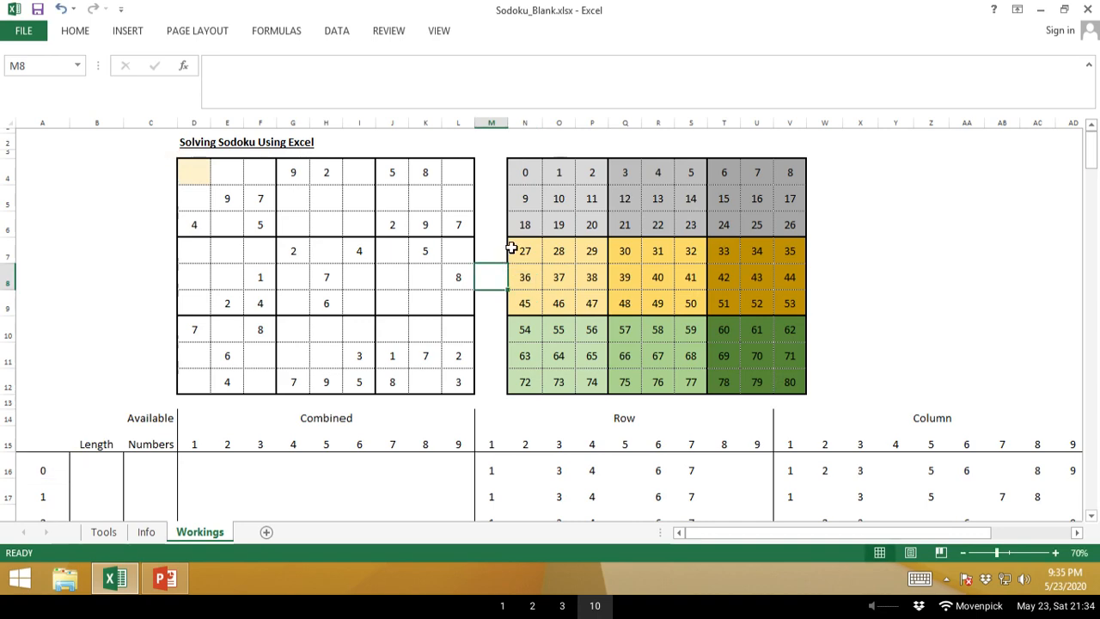
click(842, 470)
key(Right)
key(Right)
key(Right)
key(Right)
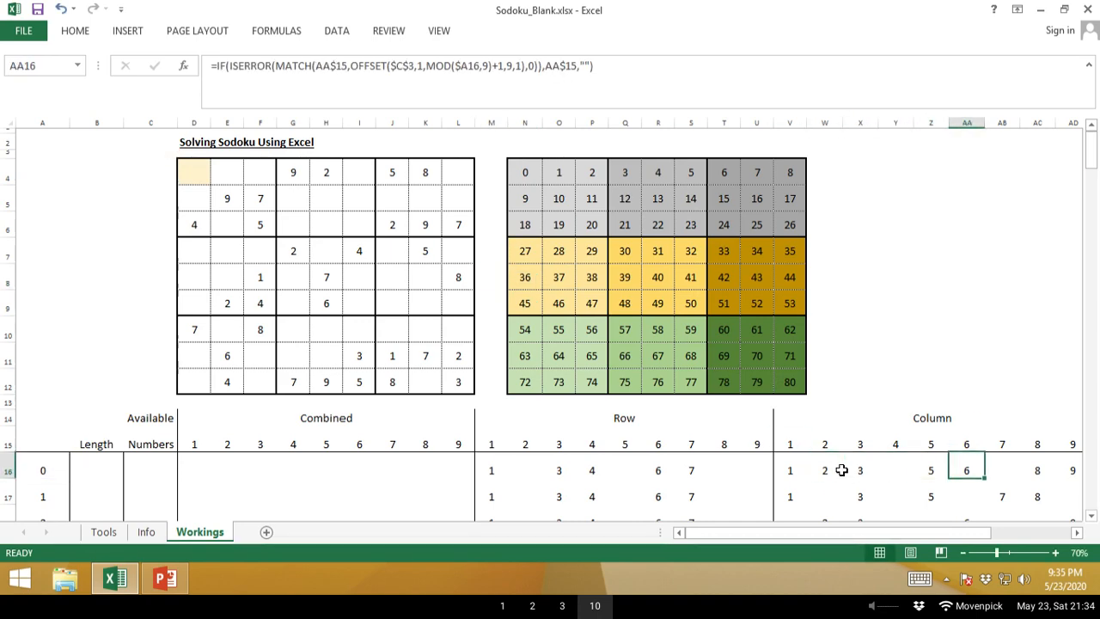
key(Right)
key(Right)
key(Right)
key(Right)
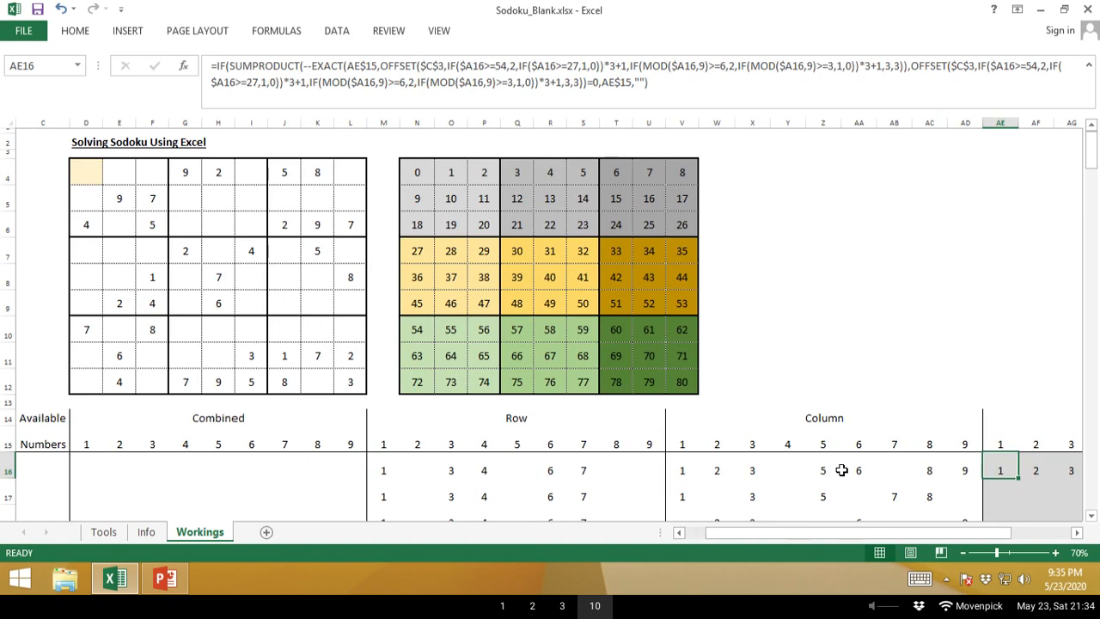
key(F2)
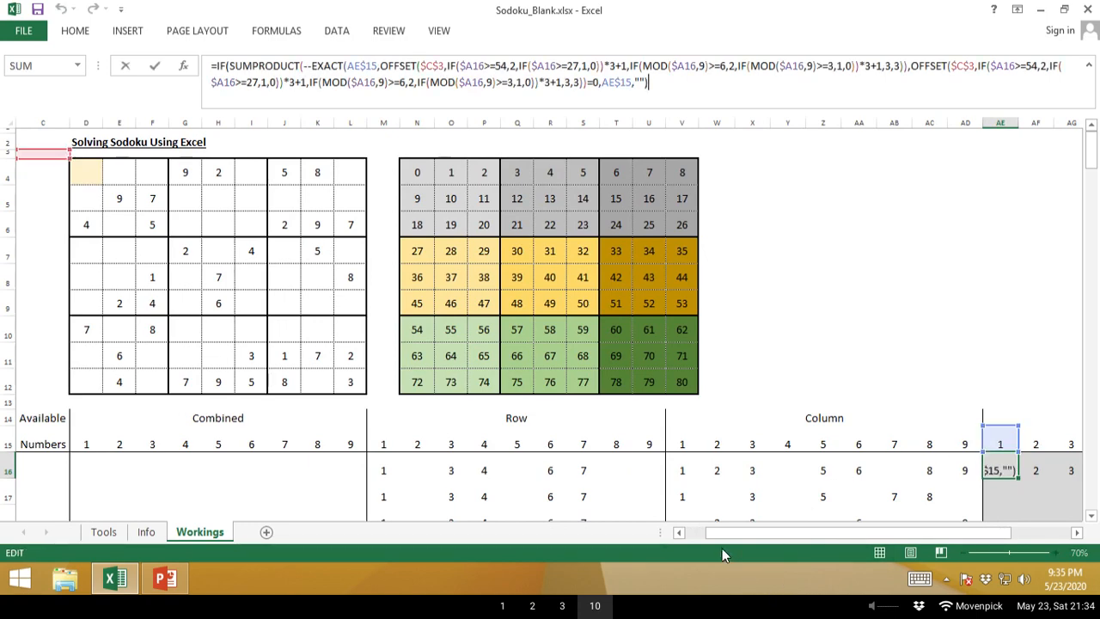
Highlight the first OFFSET's rows argument in AE16's formula, IF($A16>=54,2,IF($A16>=27,1,0))*3+1.
click(700, 542)
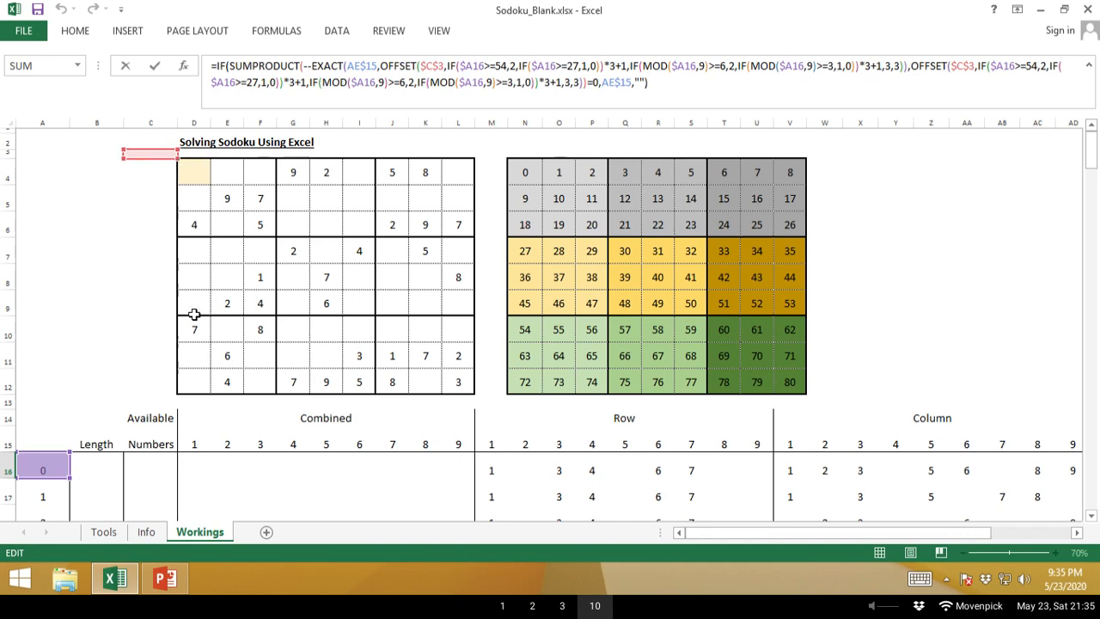
click(627, 69)
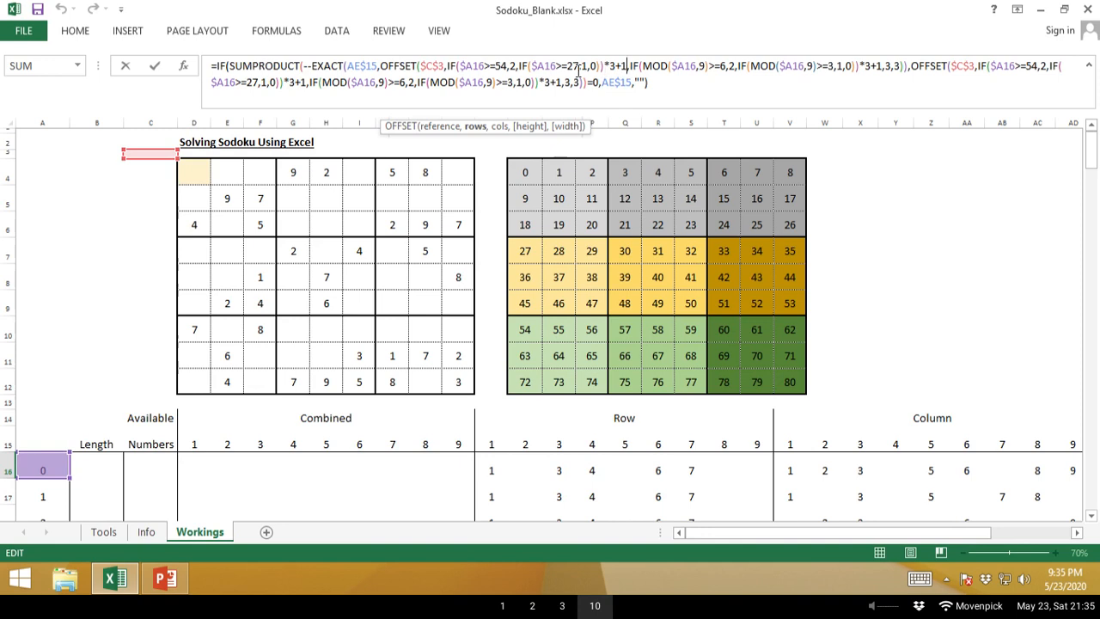
shift+click(383, 66)
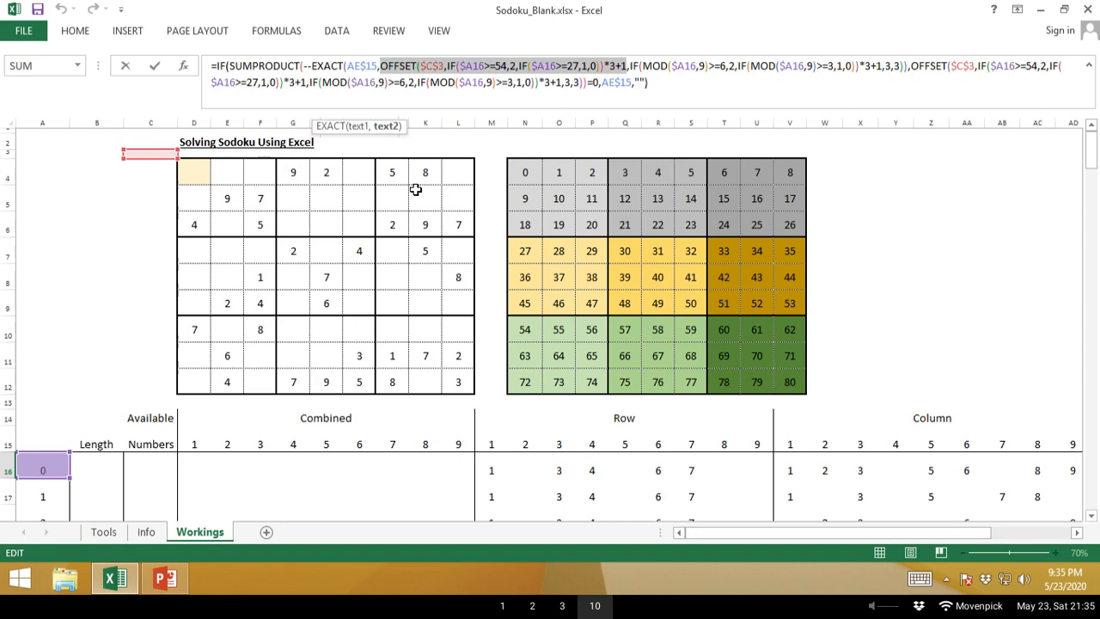
click(678, 92)
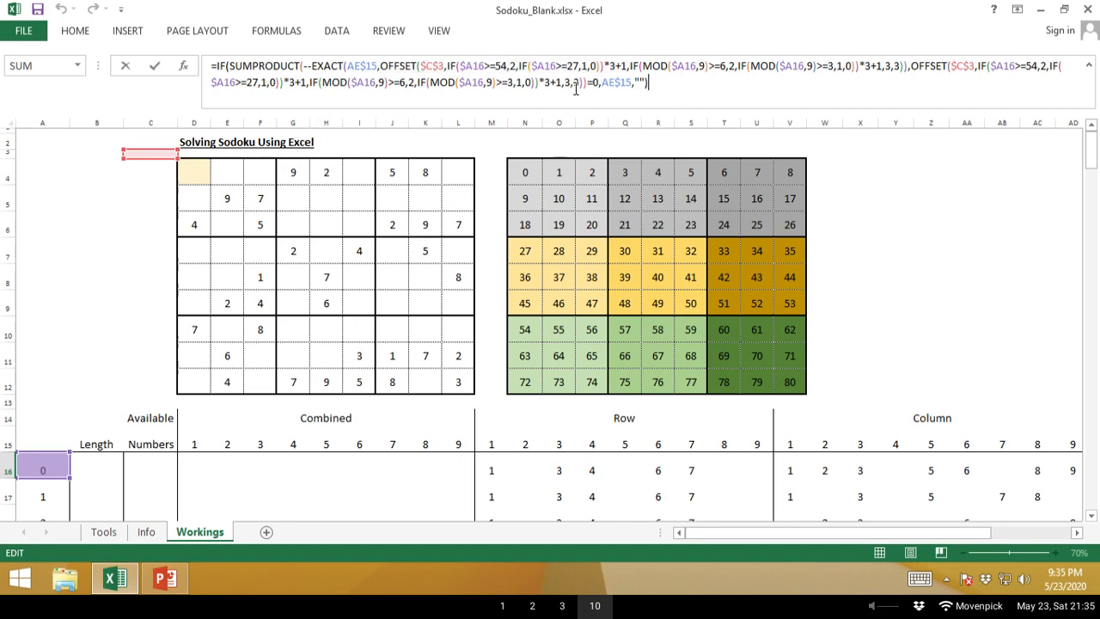
click(448, 66)
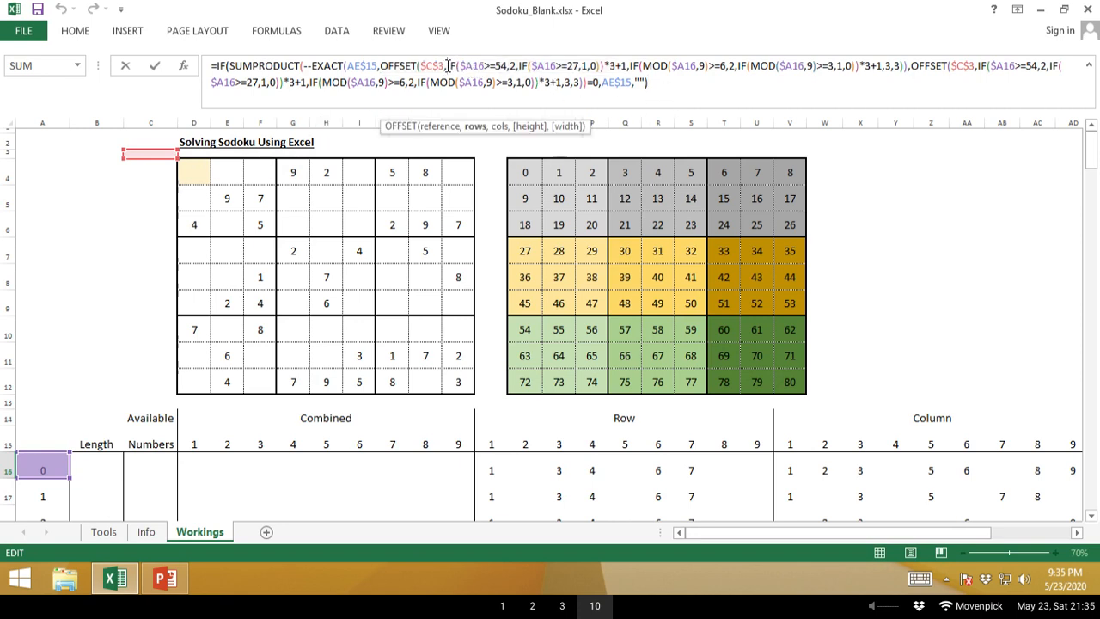
drag(447, 66, 628, 72)
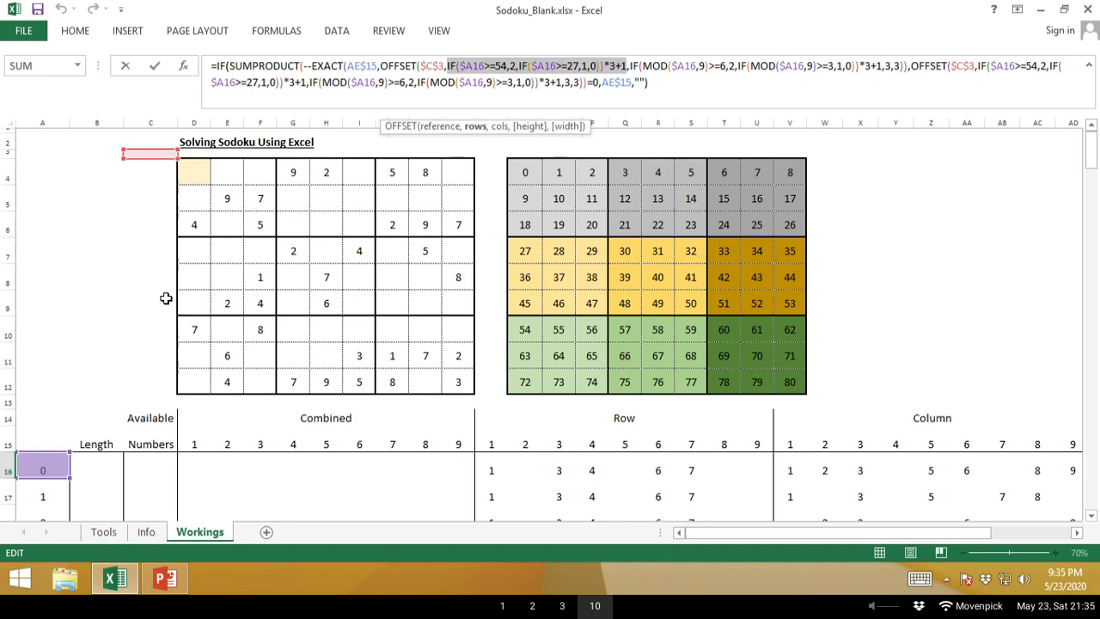
Highlight the first OFFSET's columns argument, IF(MOD($A16,9)>=6,2,IF(MOD($A16,9)>=3,1,0))*3+1, and the whole OFFSET expression.
click(642, 66)
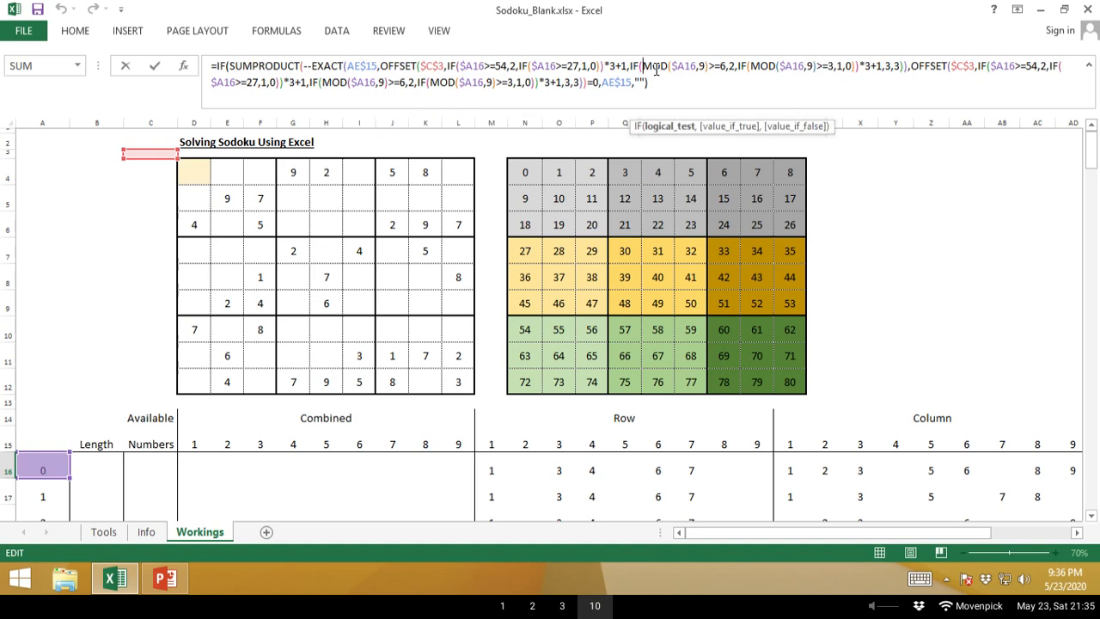
key(BackSpace)
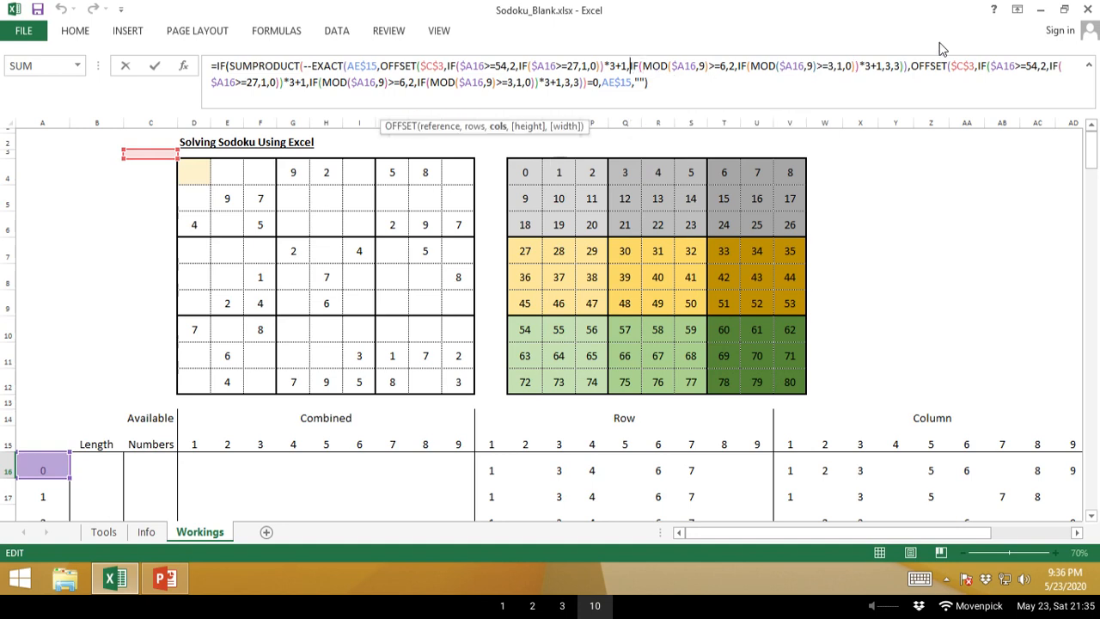
shift+click(882, 65)
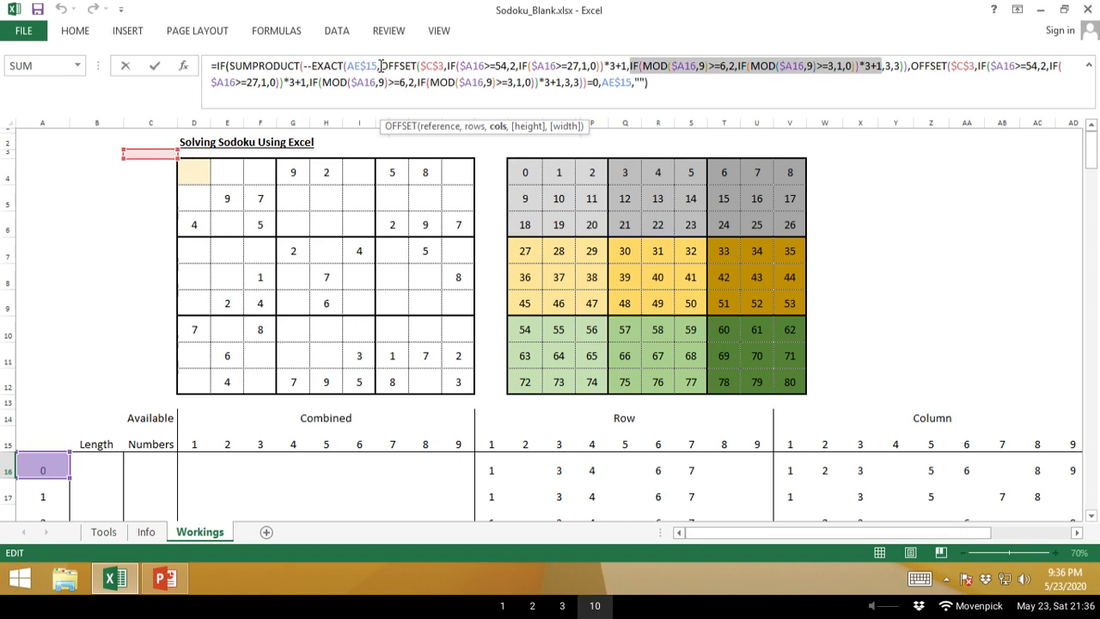
drag(381, 66, 913, 65)
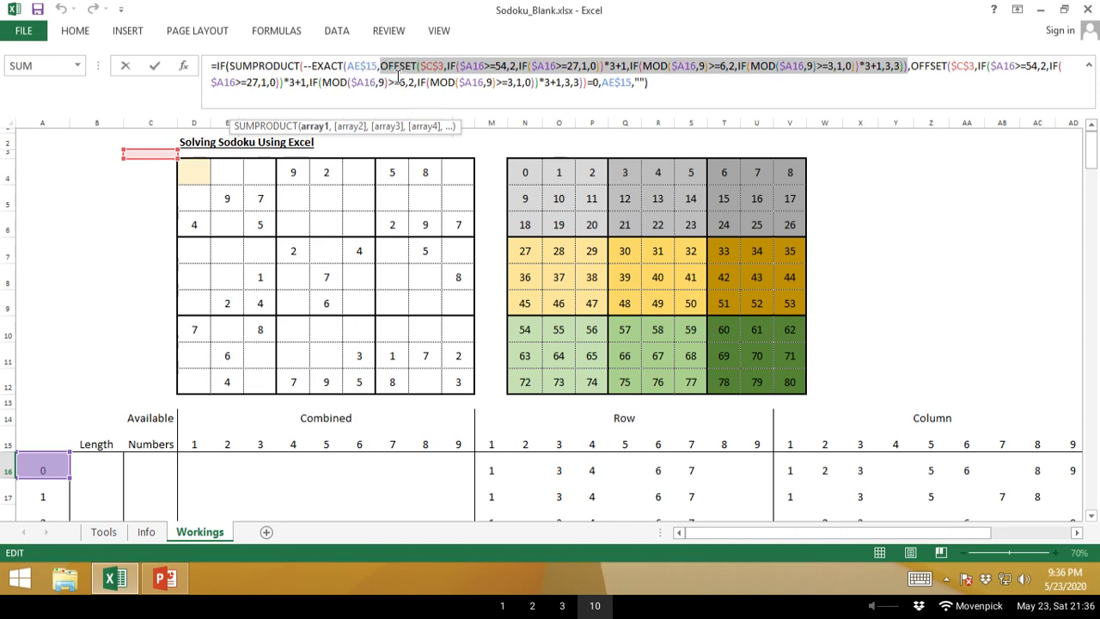
Highlight the complete EXACT expression that forms SUMPRODUCT's first array in AE16's formula.
mouse_move(724, 532)
mouse_down()
mouse_move(779, 531)
mouse_move(738, 542)
mouse_up()
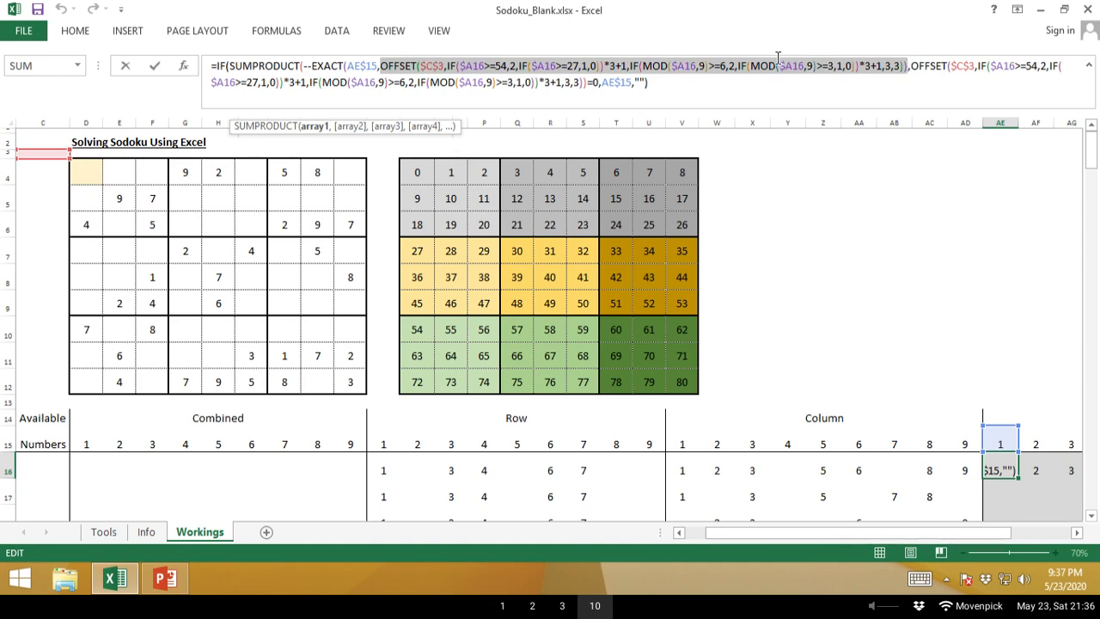
click(909, 69)
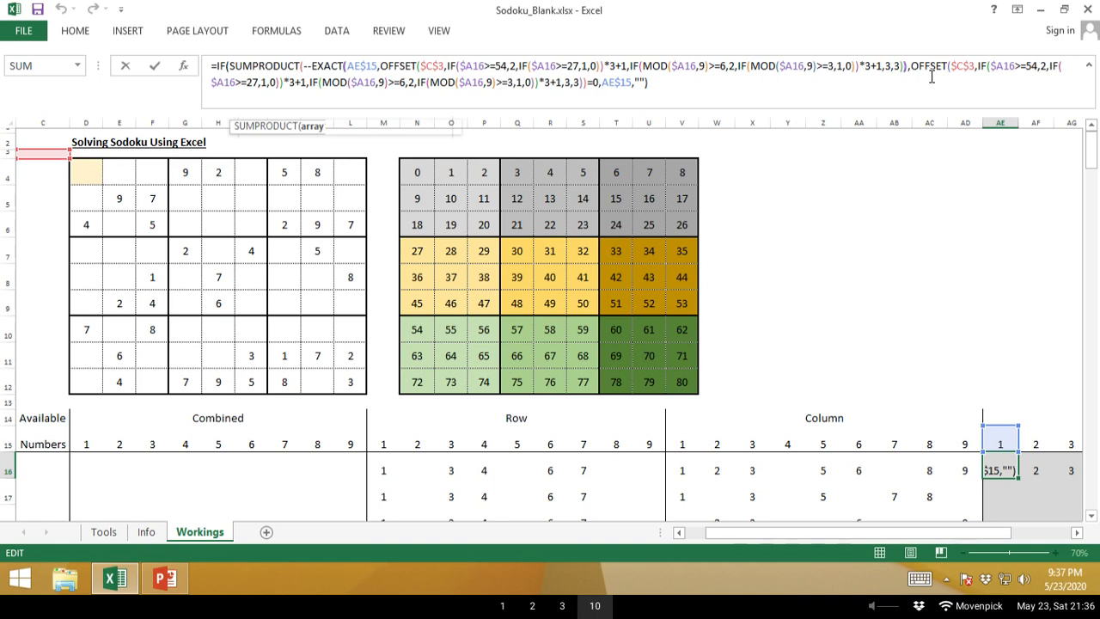
key(Left)
key(Right)
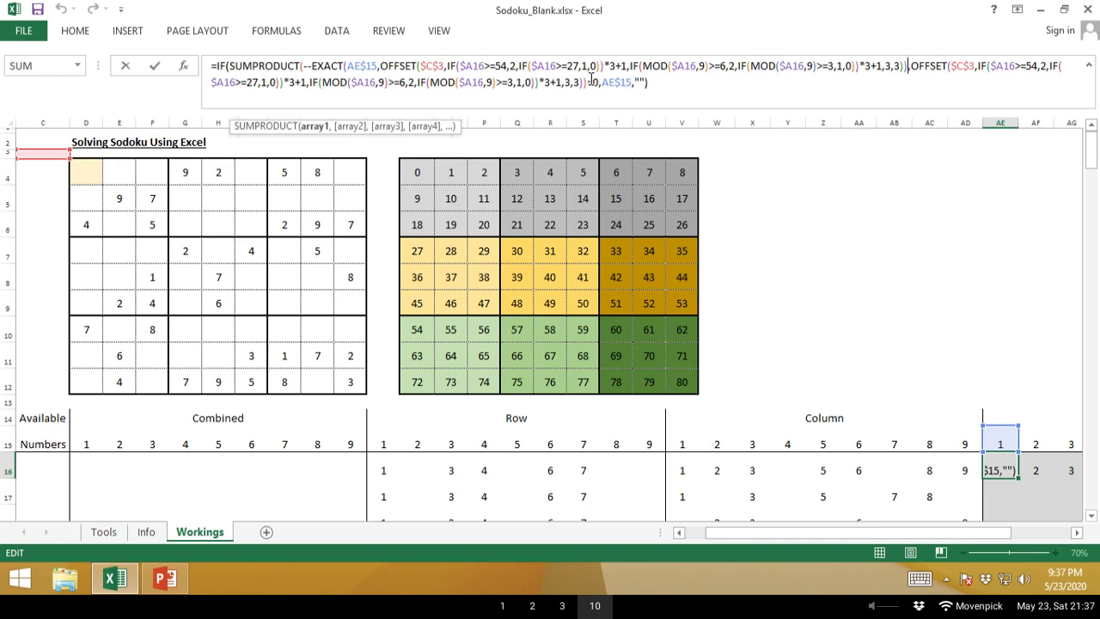
shift+click(313, 65)
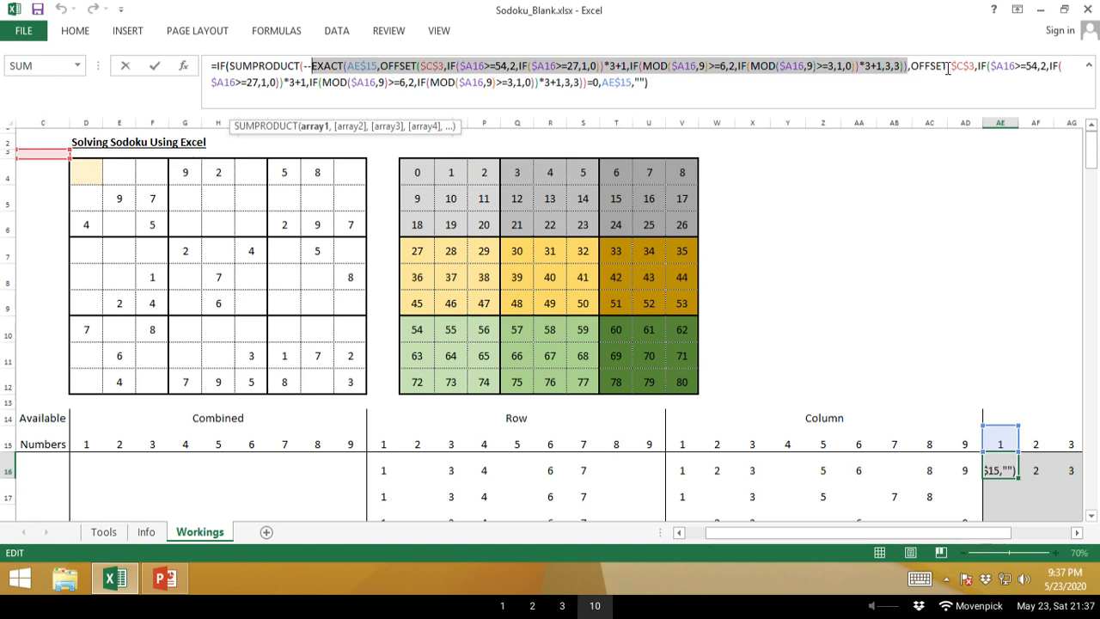
Highlight the second OFFSET array and the whole SUMPRODUCT expression in AE16's formula, and leave the formula unchanged.
drag(911, 65, 597, 125)
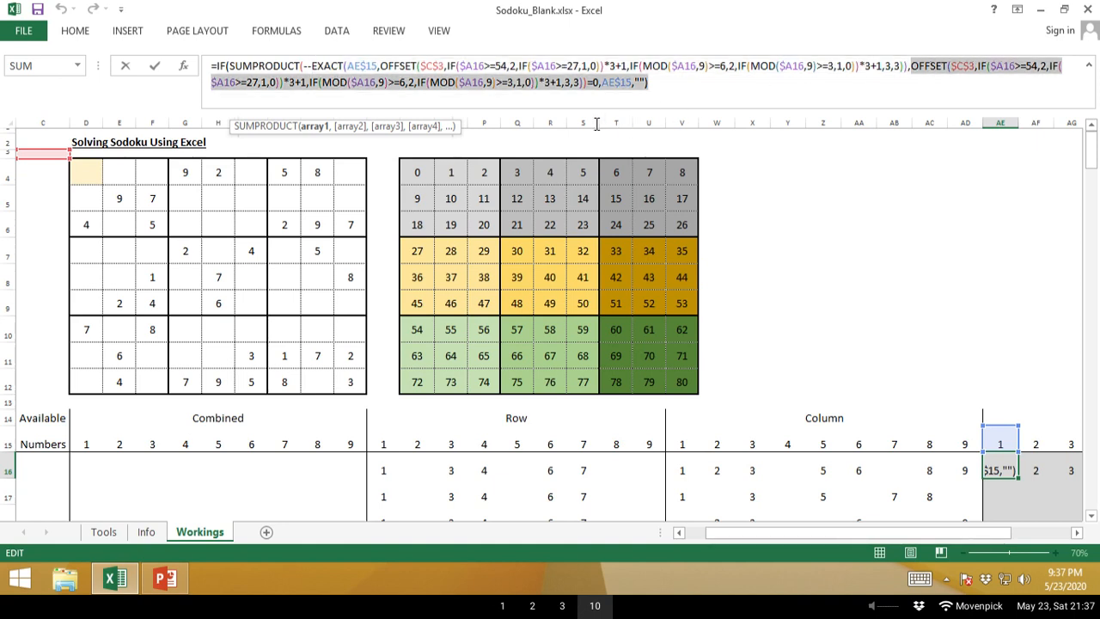
drag(547, 96, 583, 82)
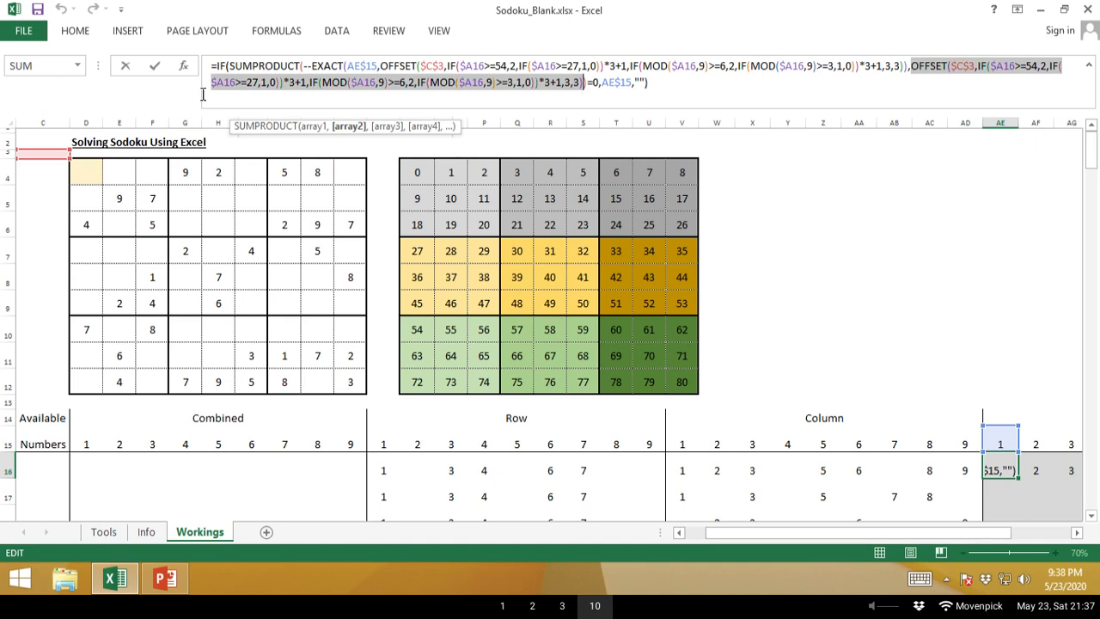
click(227, 67)
drag(227, 66, 577, 69)
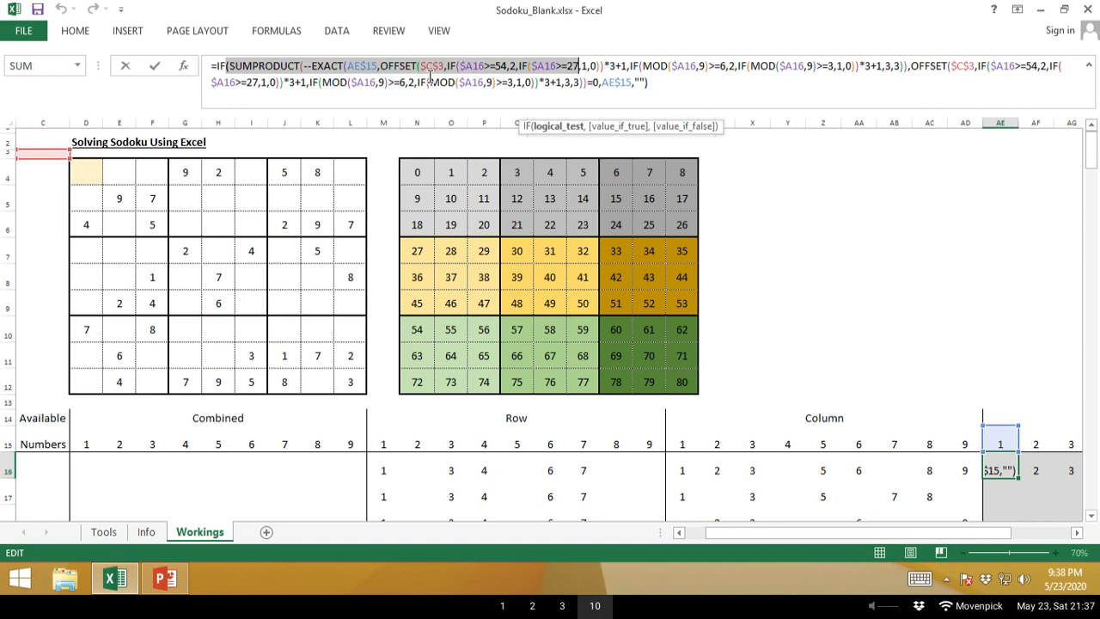
click(228, 66)
drag(228, 66, 589, 84)
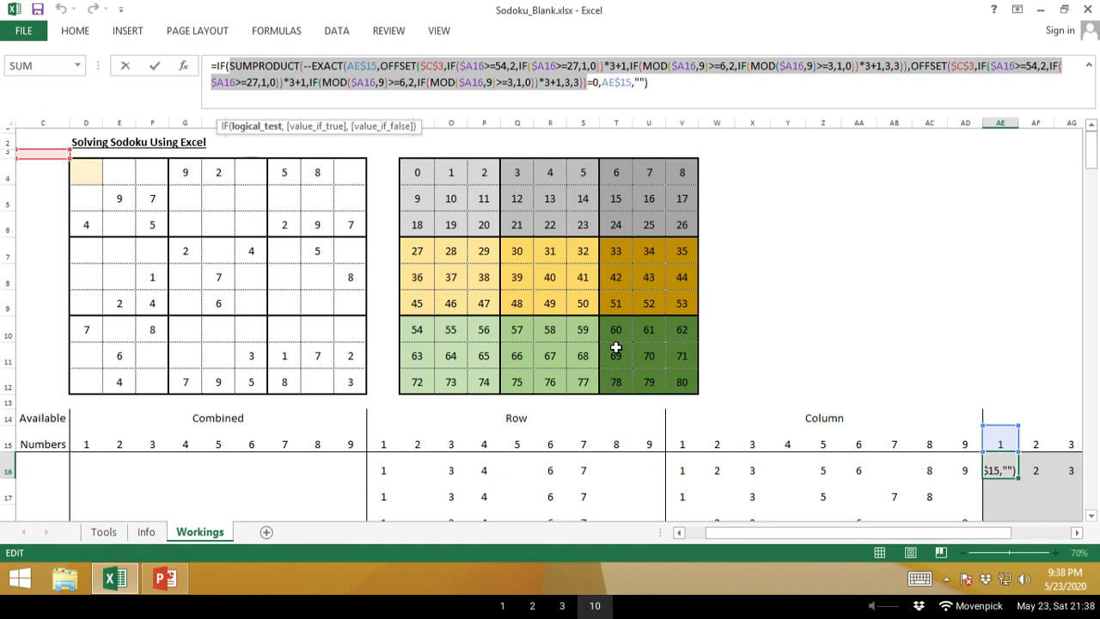
drag(598, 84, 230, 66)
key(Escape)
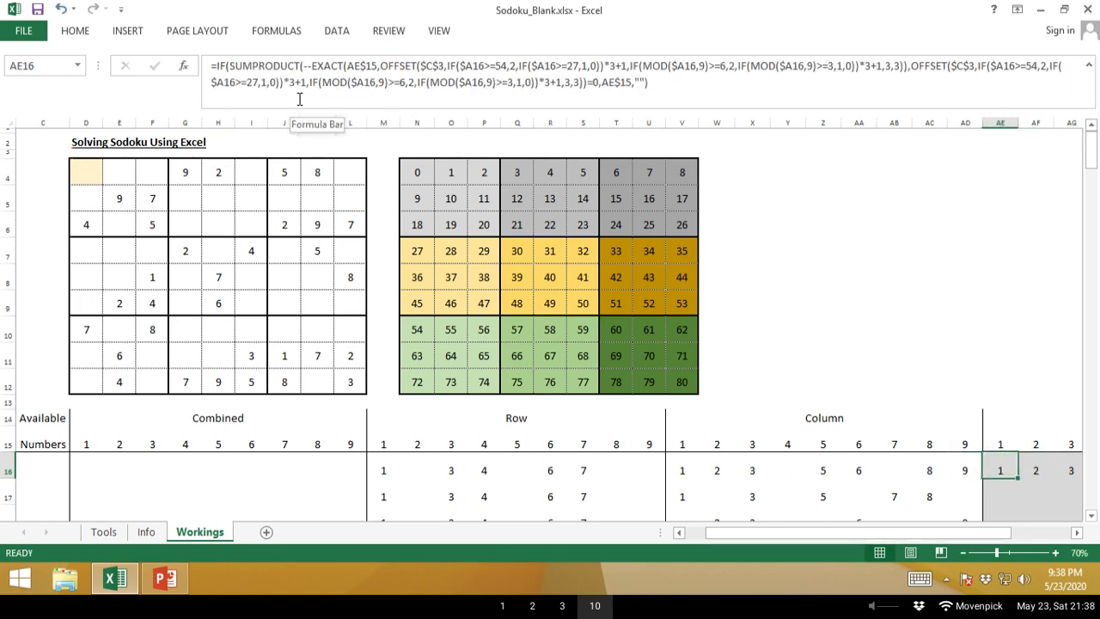
Fill AE16's formula across the entire Square section, AE16:AM96, covering all nine numbers and all 81 Sudoku cells.
key(ctrl+Right)
key(Left)
key(Left)
key(Left)
key(Left)
key(Left)
key(Left)
key(Left)
key(Left)
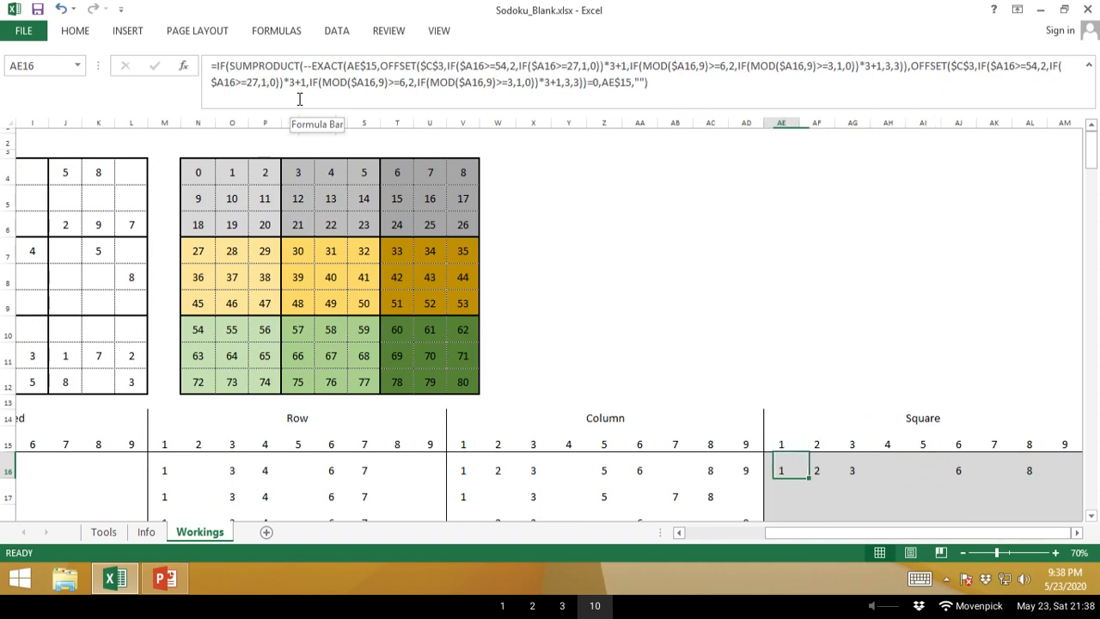
key(Left)
key(Right)
key(Left)
key(Right)
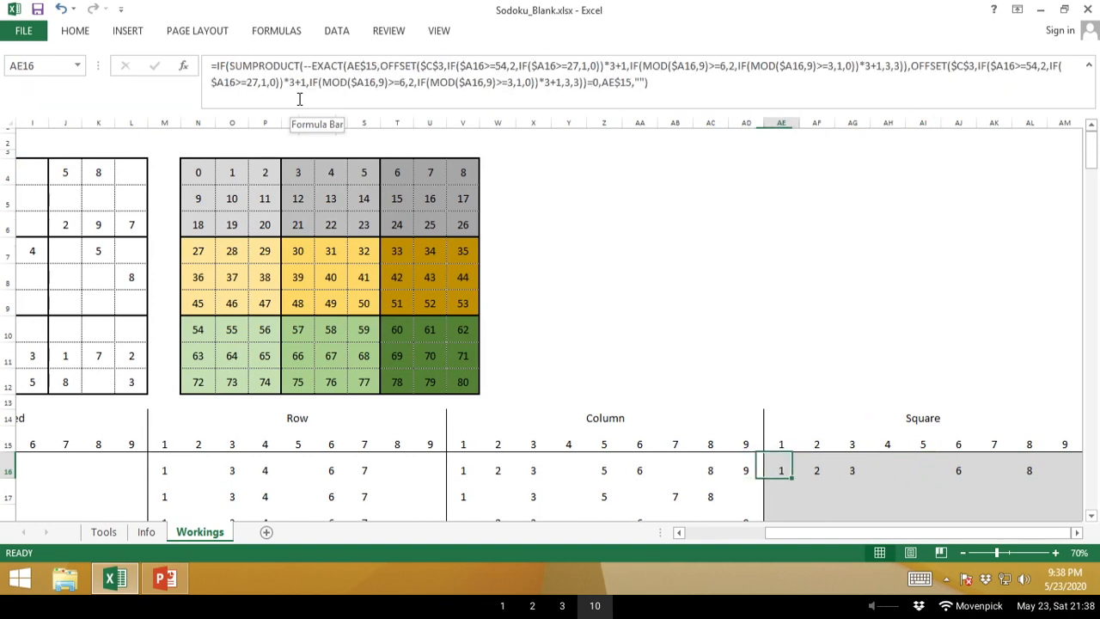
key(shift+Right)
key(shift+Right)
key(shift+Right)
key(shift+Right)
key(shift+Right)
key(shift+Right)
key(shift+Right)
key(shift+Right)
key(shift+Right)
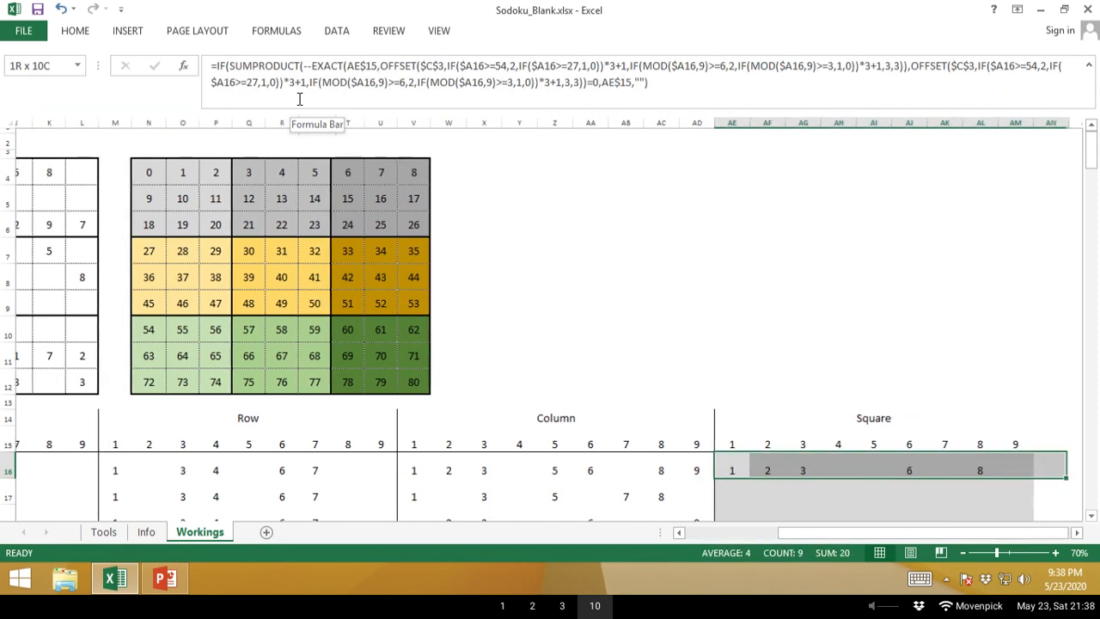
key(shift+Left)
key(shift+Down)
key(shift+Down)
key(shift+Down)
key(shift+Down)
key(shift+Down)
key(shift+Down)
key(shift+Down)
key(shift+Down)
key(shift+Down)
key(shift+Down)
key(shift+Down)
key(shift+Down)
key(shift+Down)
key(shift+Down)
key(shift+Down)
key(shift+Down)
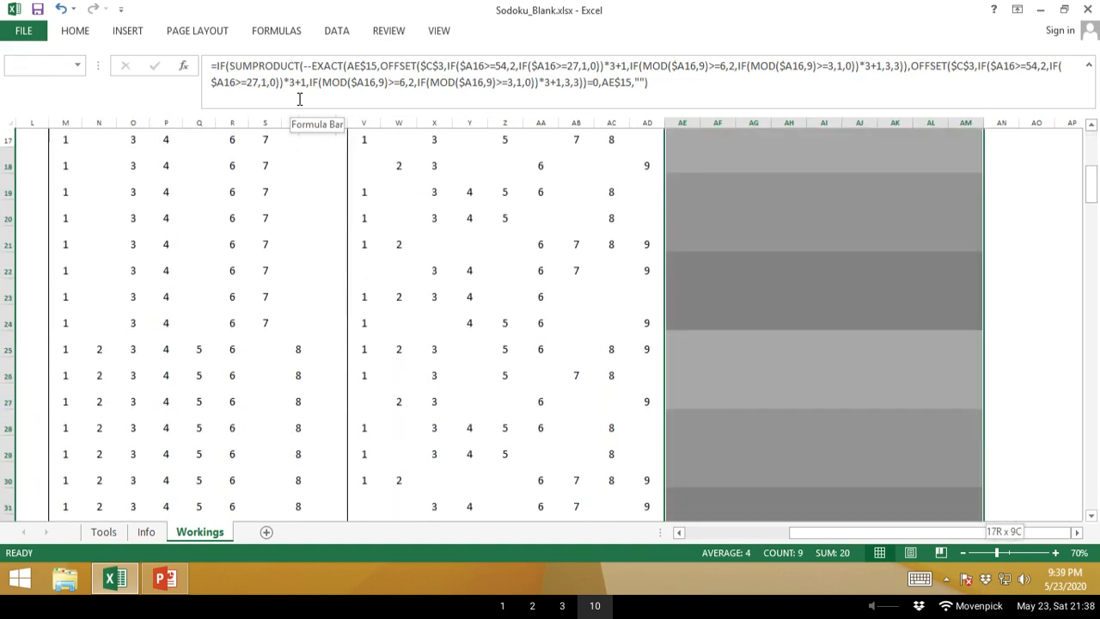
key(shift+Down)
key(shift+Down)
key(shift+Down)
key(shift+Down)
key(shift+Down)
key(shift+Down)
key(shift+Down)
key(shift+Down)
key(shift+Down)
key(shift+Down)
key(shift+Down)
key(shift+Down)
key(shift+Down)
key(shift+Down)
key(shift+Down)
key(shift+Down)
key(shift+Down)
key(shift+Down)
key(shift+Down)
key(shift+Down)
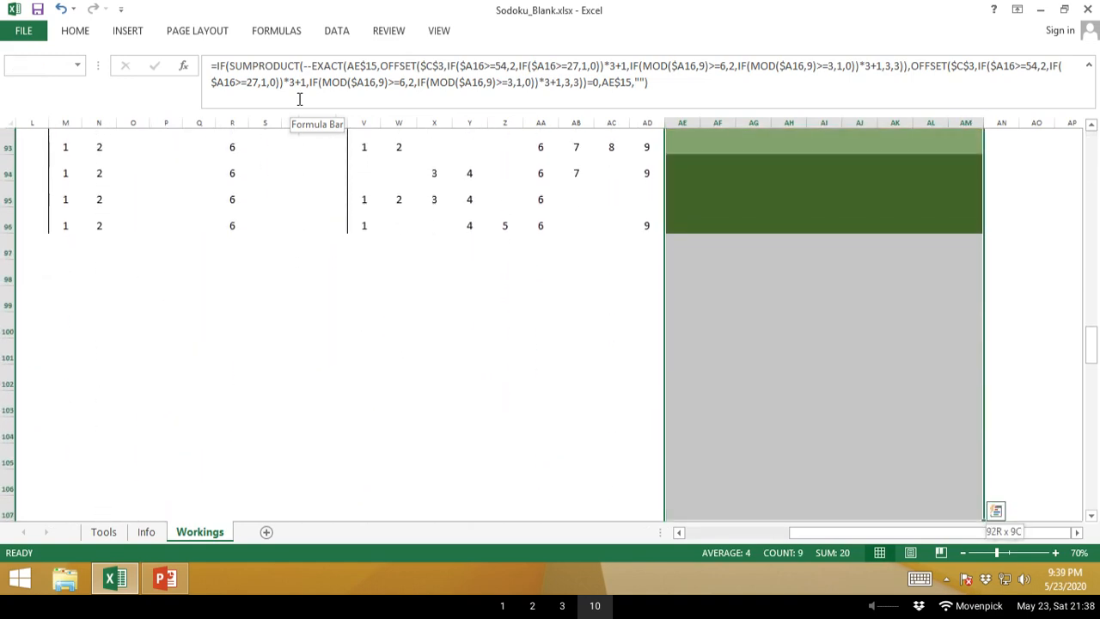
key(shift+Up)
key(shift+Up)
key(shift+Up)
key(shift+Up)
key(shift+Up)
key(shift+Up)
key(shift+Up)
key(shift+Up)
key(shift+Up)
key(shift+Up)
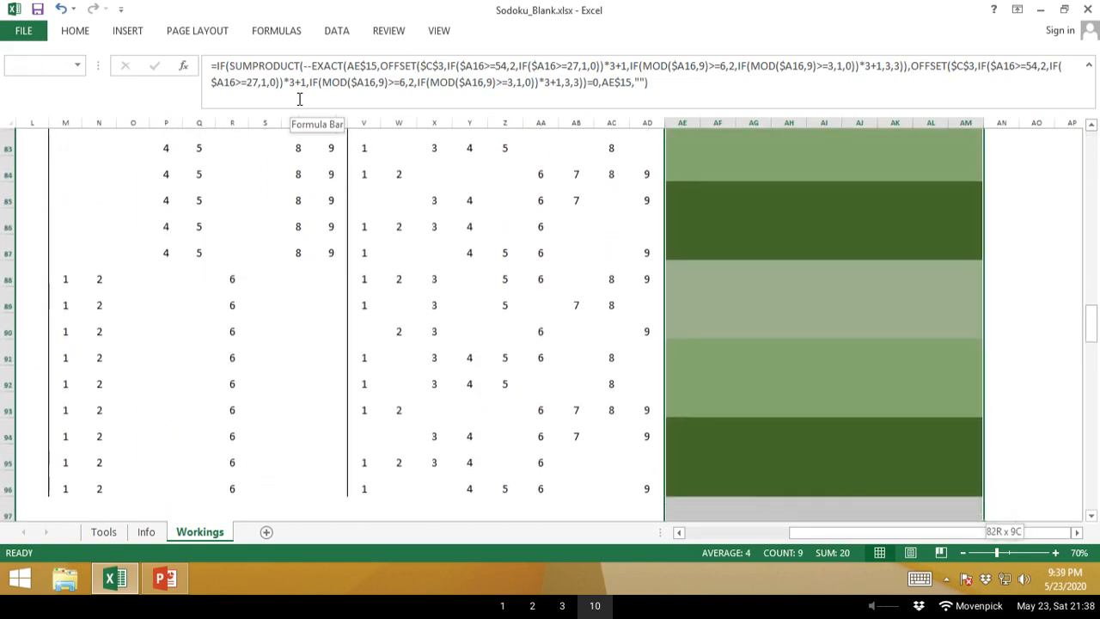
key(shift+Up)
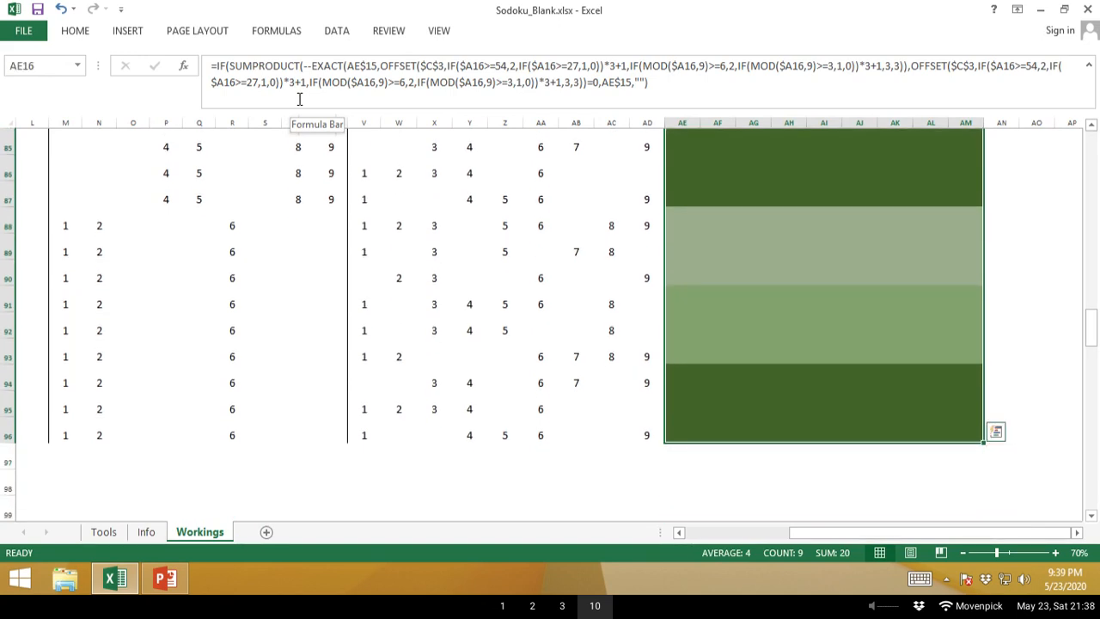
key(F2)
key(ctrl+Return)
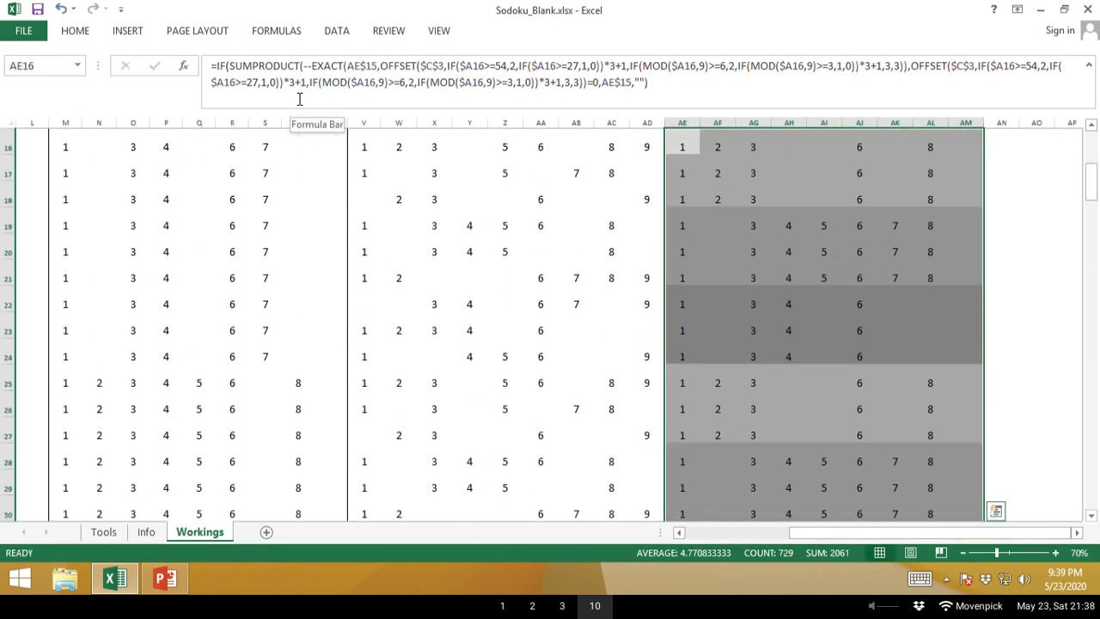
Review the Combined section's first row and the starting cells of the Row, Column and Square sections: M16, V16 and AE16.
key(Up)
key(Up)
key(Left)
key(Left)
key(Left)
key(Left)
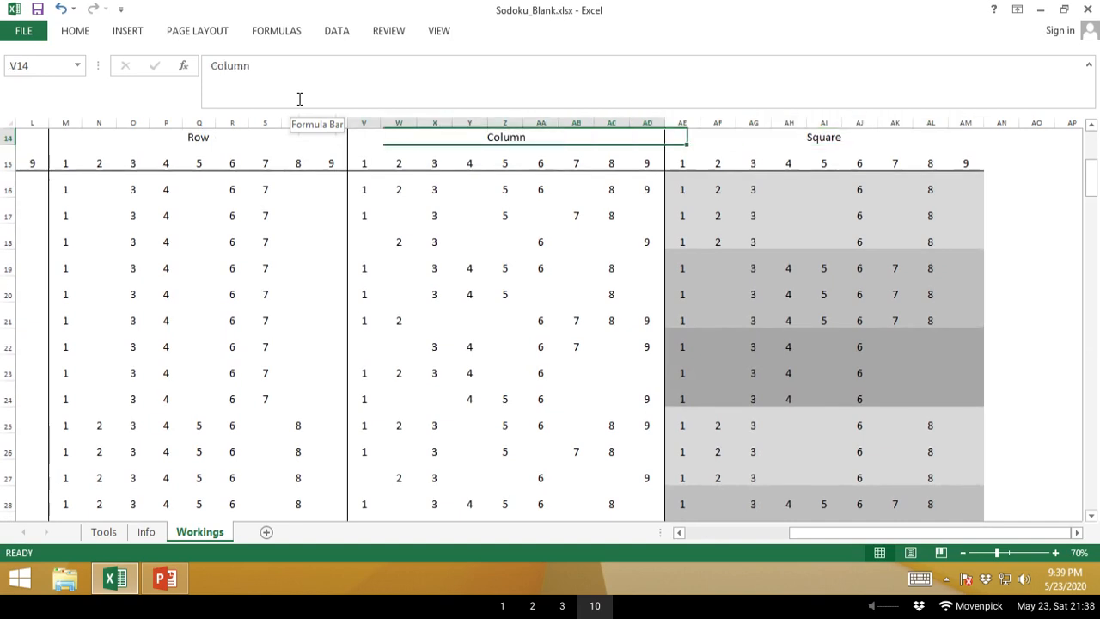
key(Down)
key(Right)
key(Down)
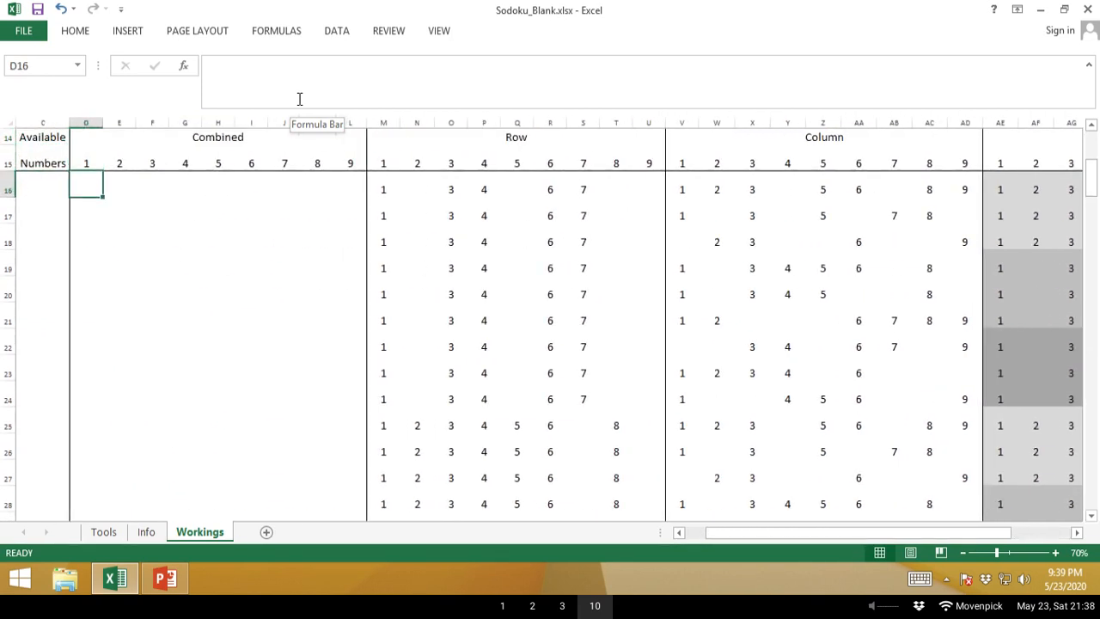
key(Right)
key(Right)
key(Right)
key(Right)
key(Right)
key(Right)
key(Right)
key(Right)
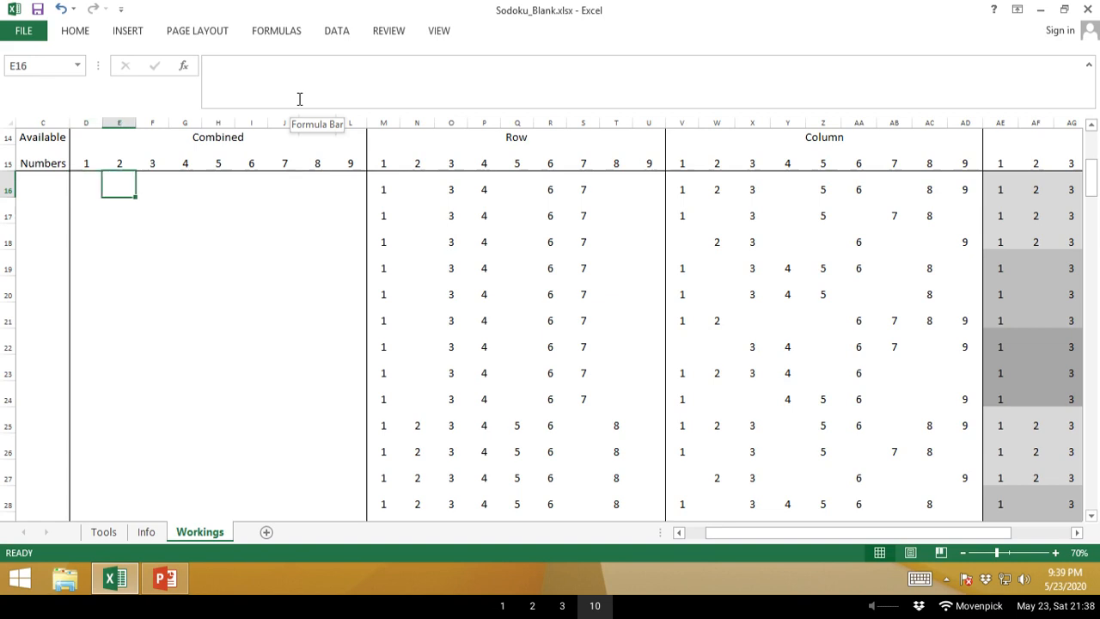
key(Right)
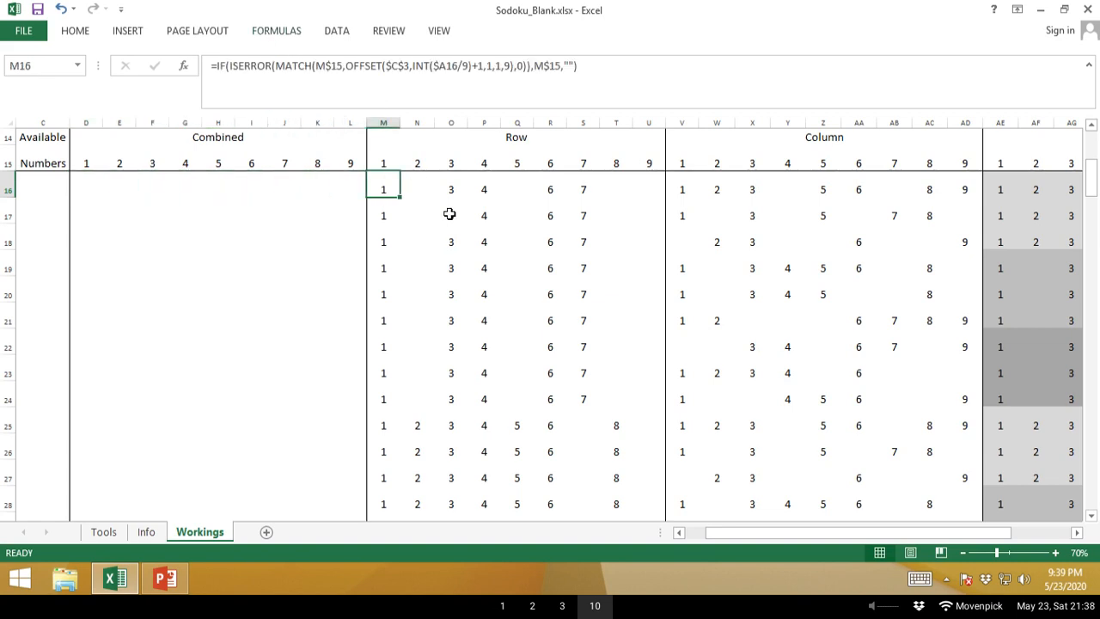
click(688, 190)
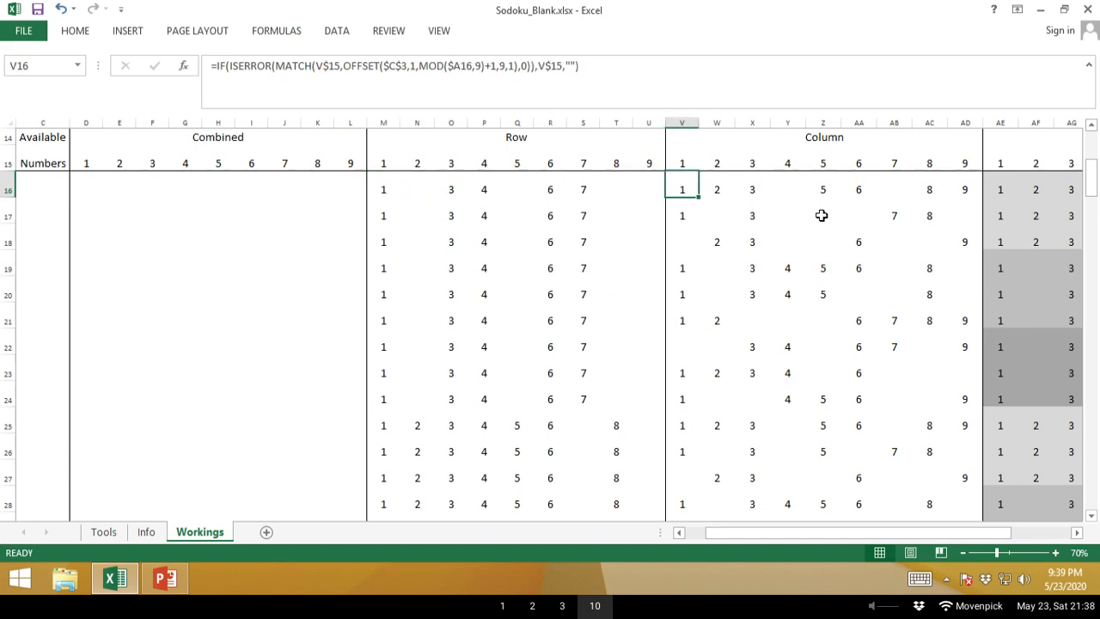
click(988, 190)
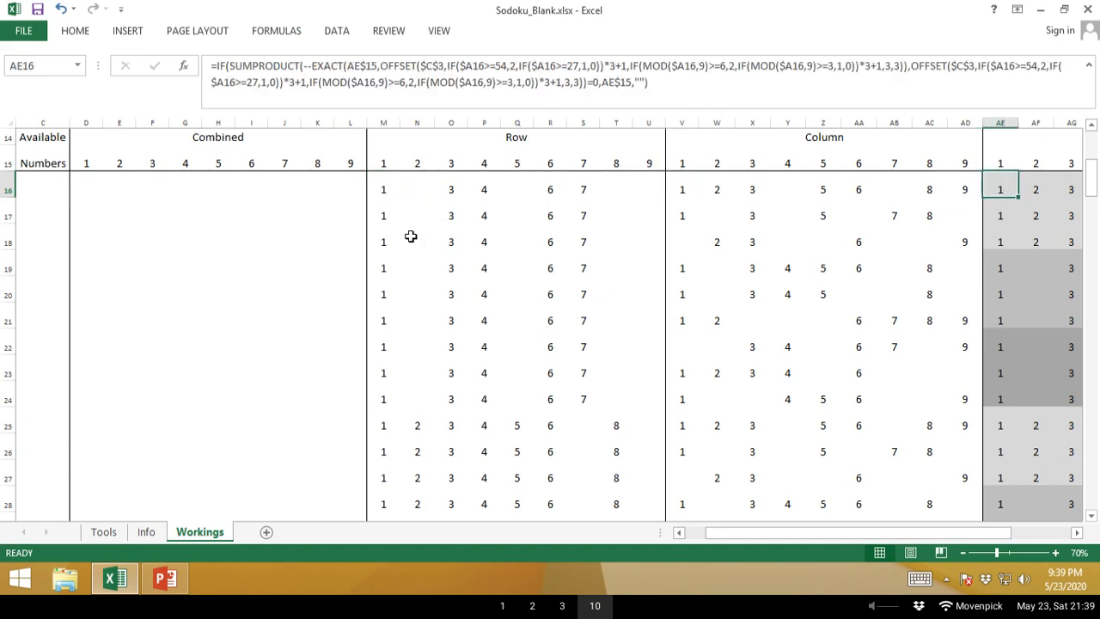
Try sample entries in the Combined section's first row, with 1 in D16 and 3 in F16.
click(89, 190)
text(1)
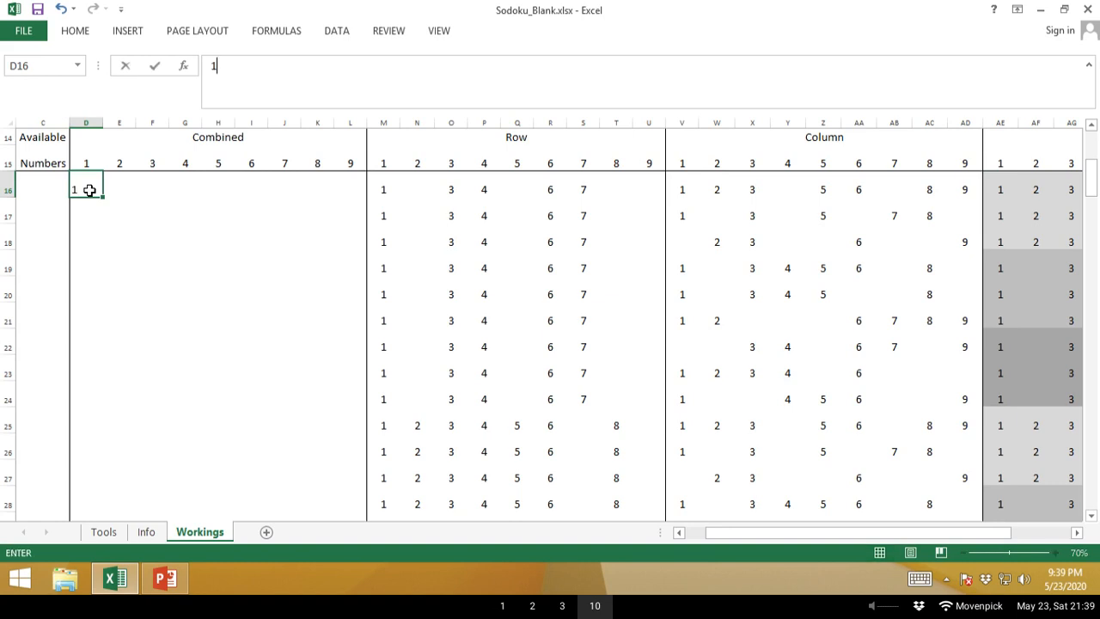
click(127, 185)
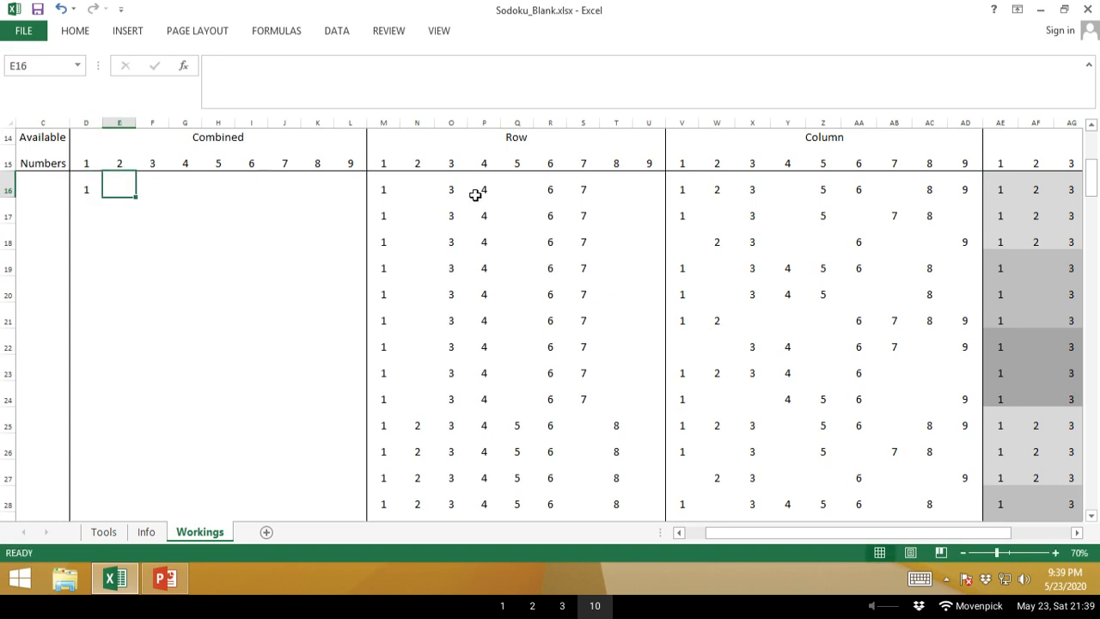
click(417, 190)
click(157, 196)
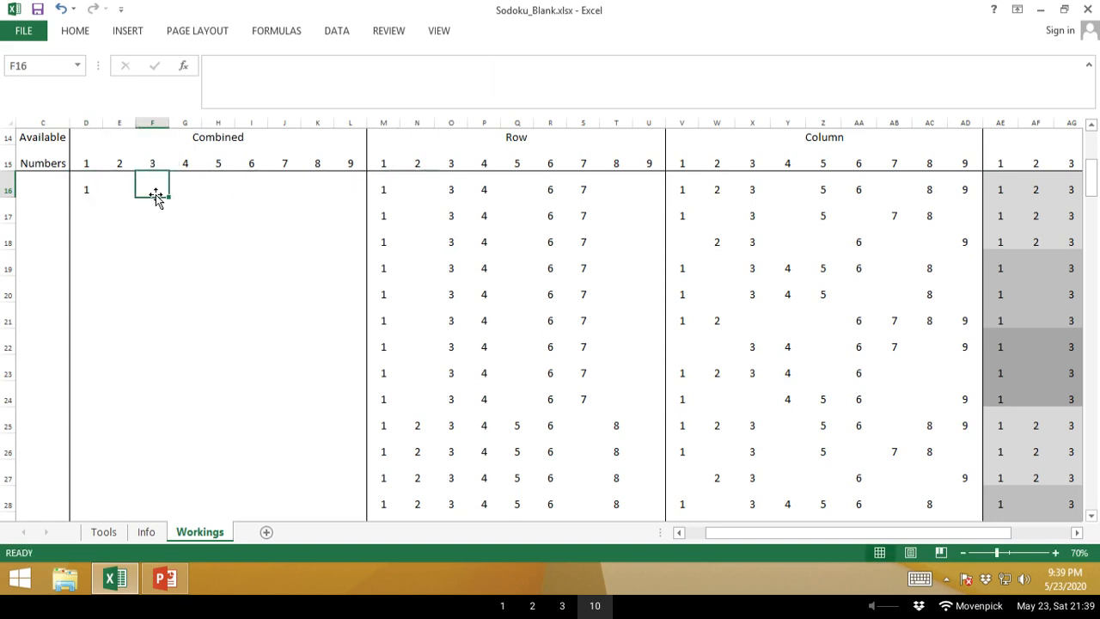
text(3)
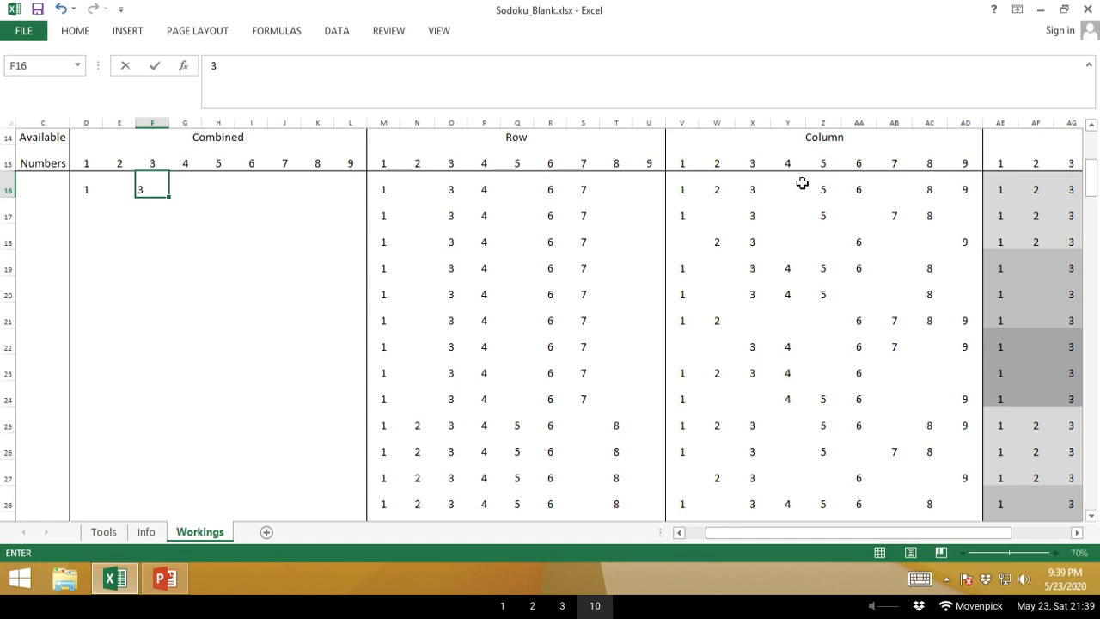
key(Escape)
Start an IF formula in the Combined section's first cell, D16, with an OR test whose first condition is M16="".
key(Left)
key(Left)
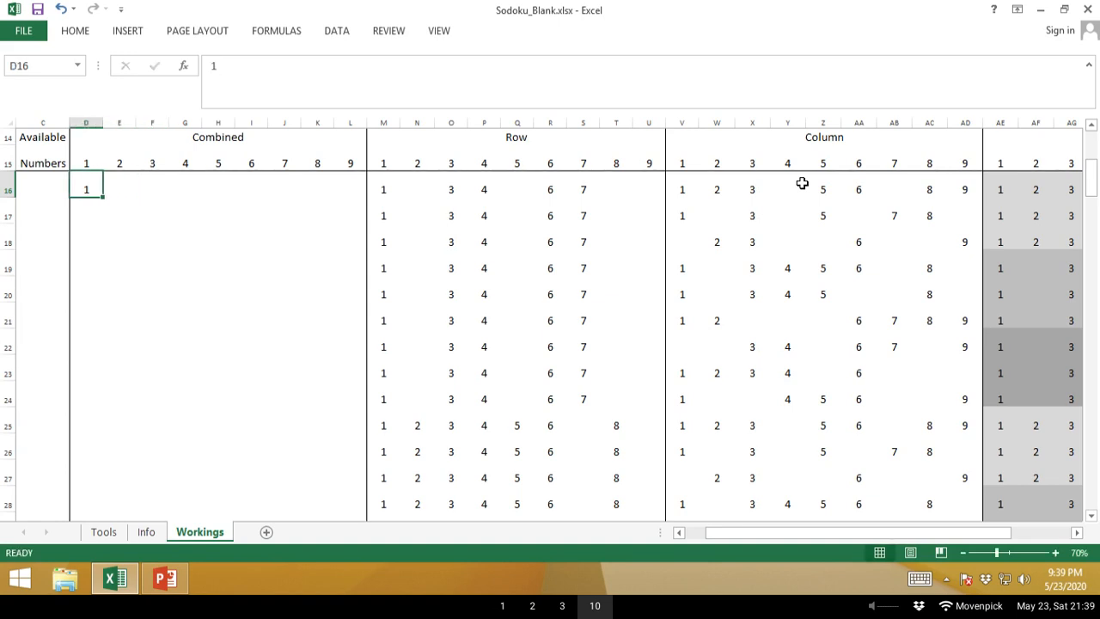
text(=IF()
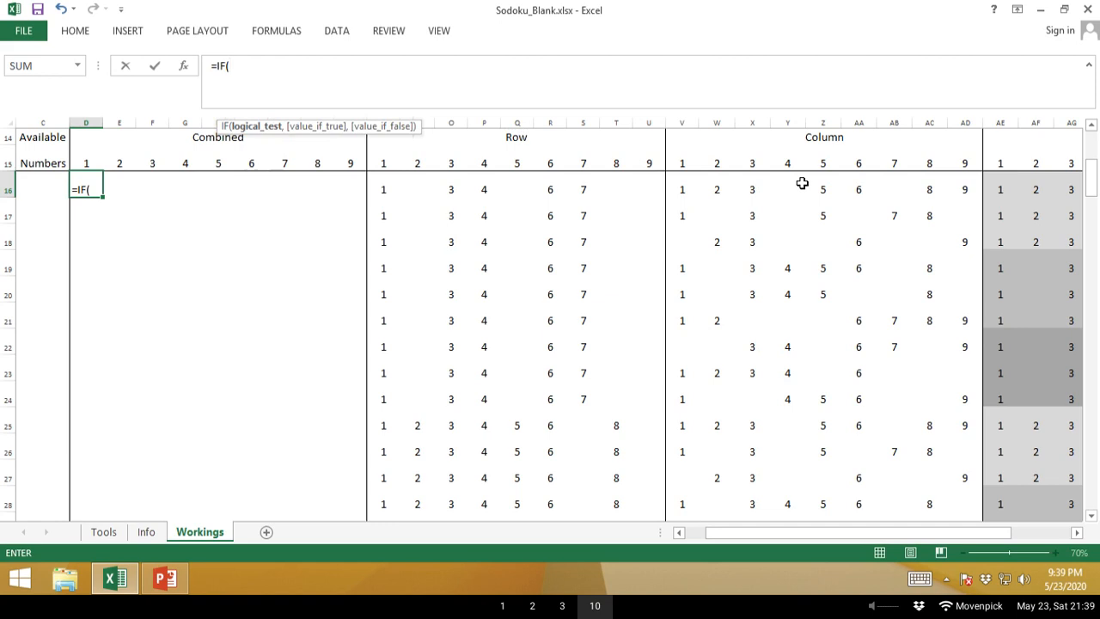
text(OR()
key(Right)
key(Right)
key(Right)
key(Right)
key(Right)
key(Right)
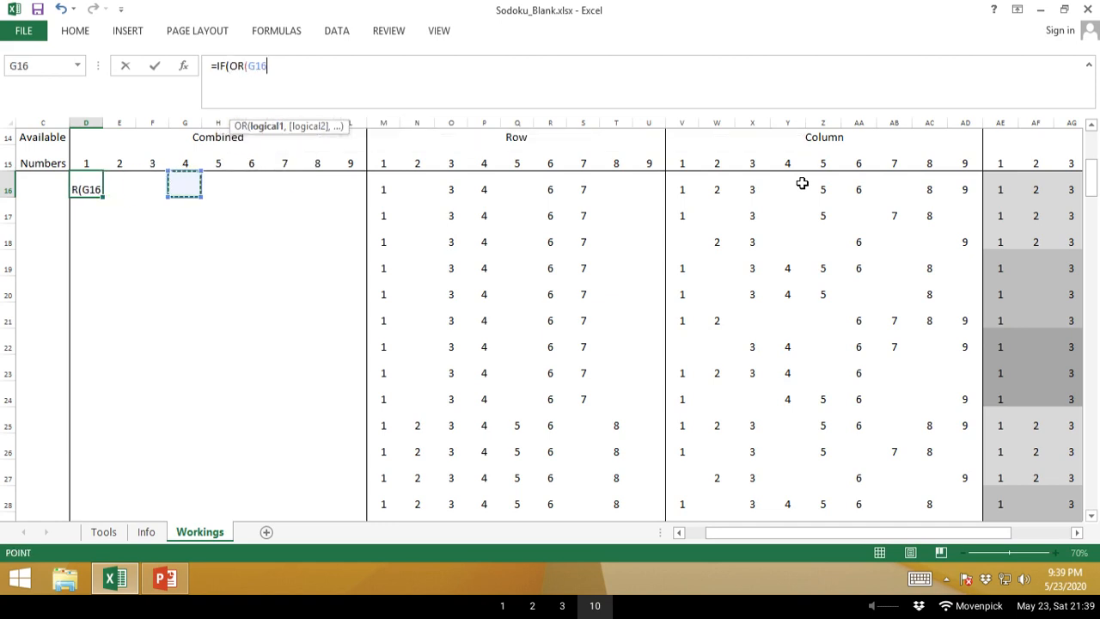
key(Right)
key(Right)
key(Right)
text(=)
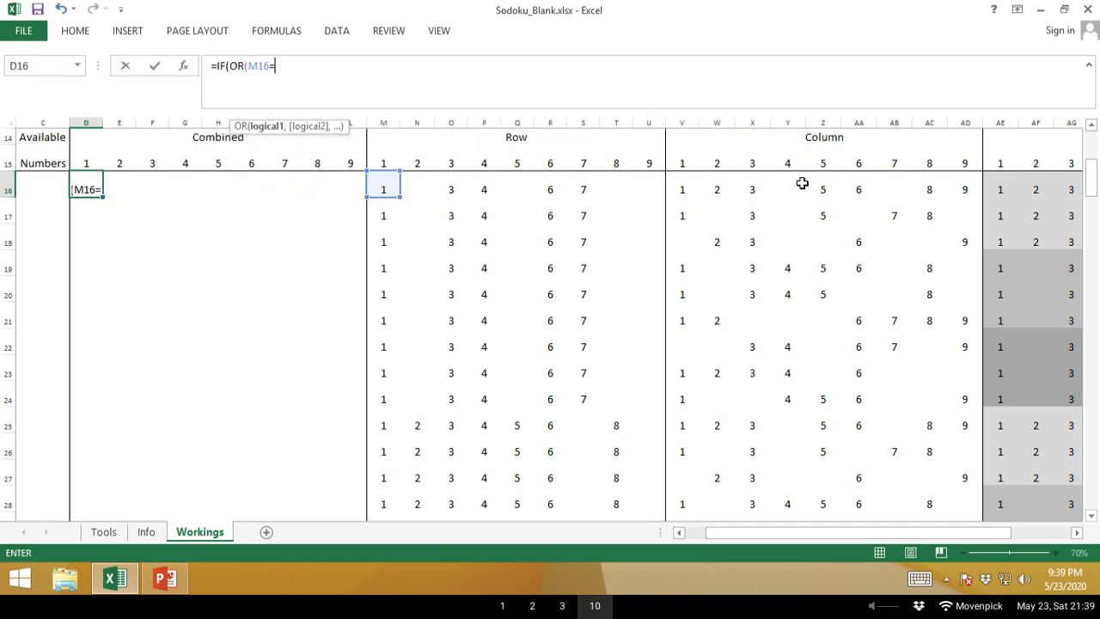
text("",)
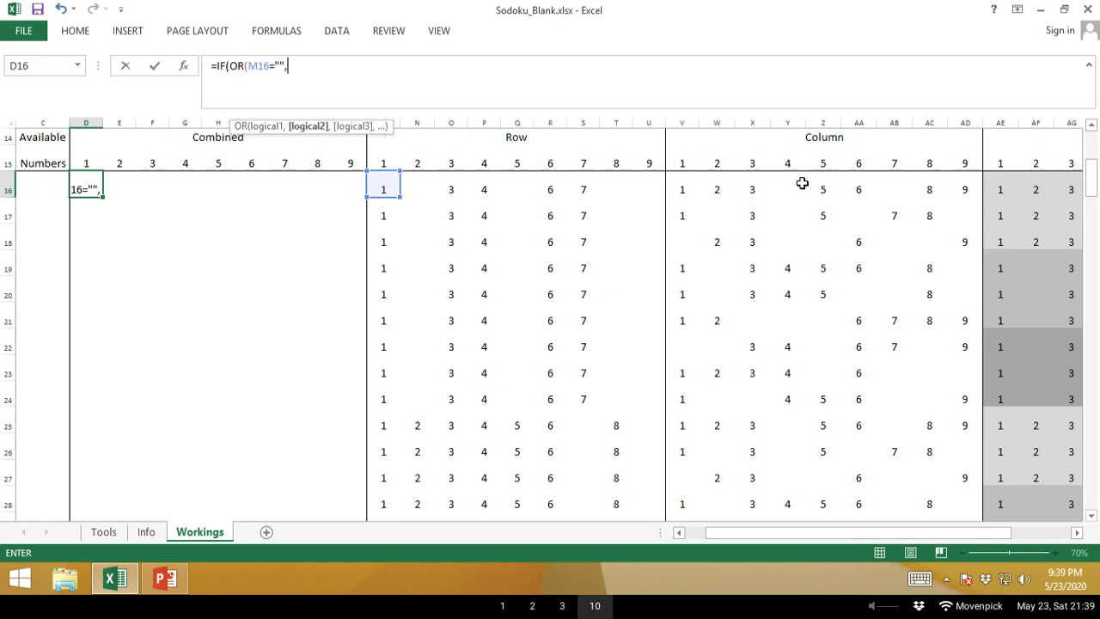
Add the conditions V16="" and AE16="" to the OR test in D16's formula and close the OR.
click(696, 182)
text(="")
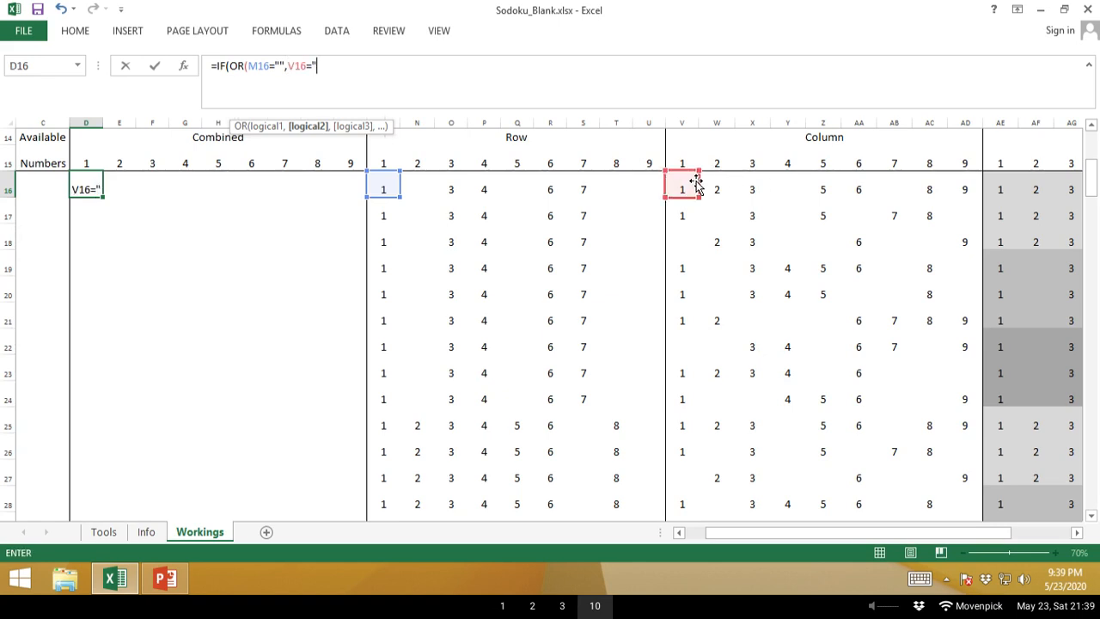
text(,)
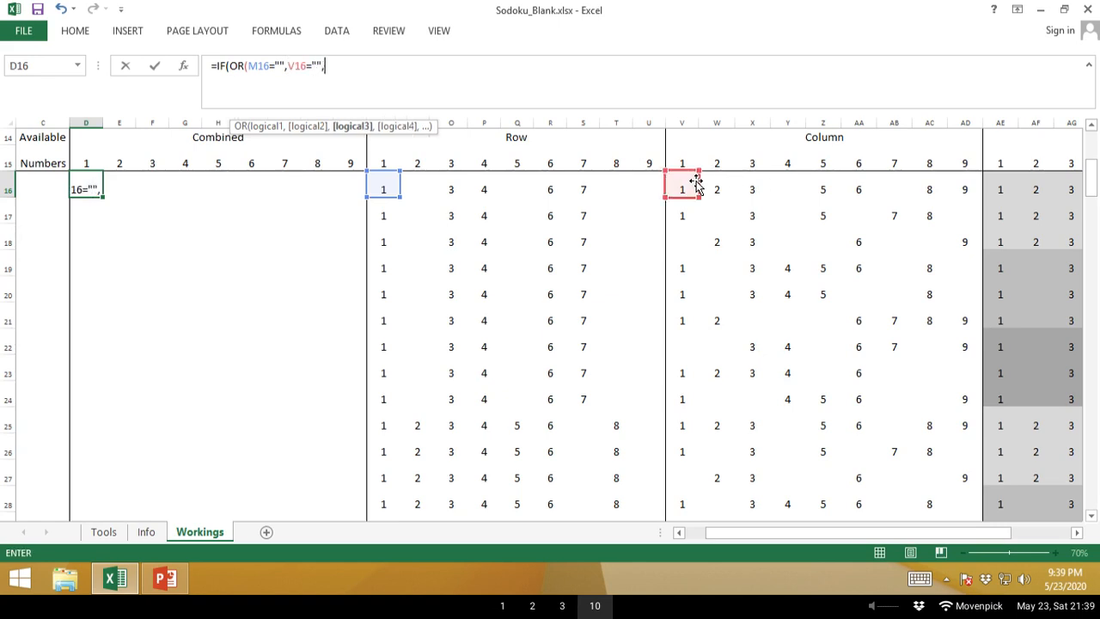
click(1009, 184)
text(="")
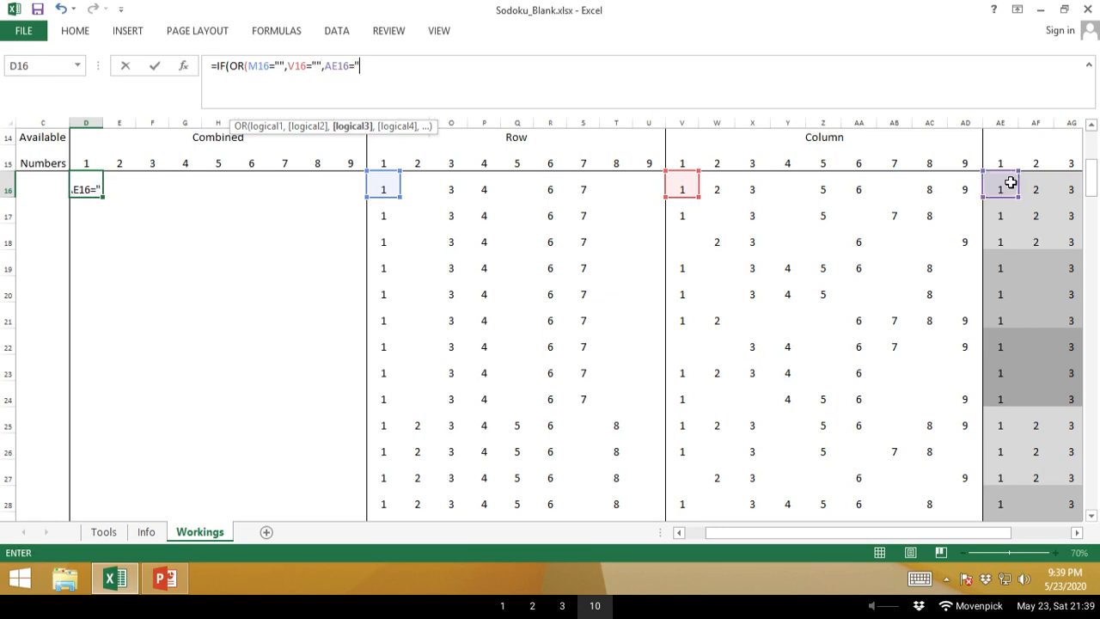
text())
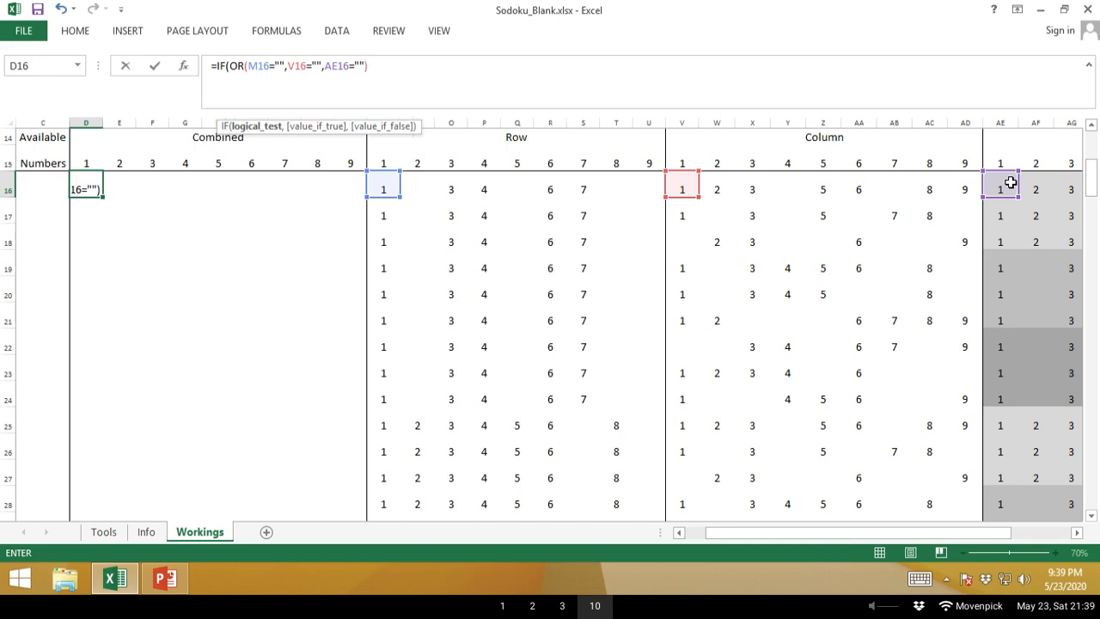
Complete D16's IF formula with "" as the true result and the row-locked header D$15 as the false result.
text(,"")
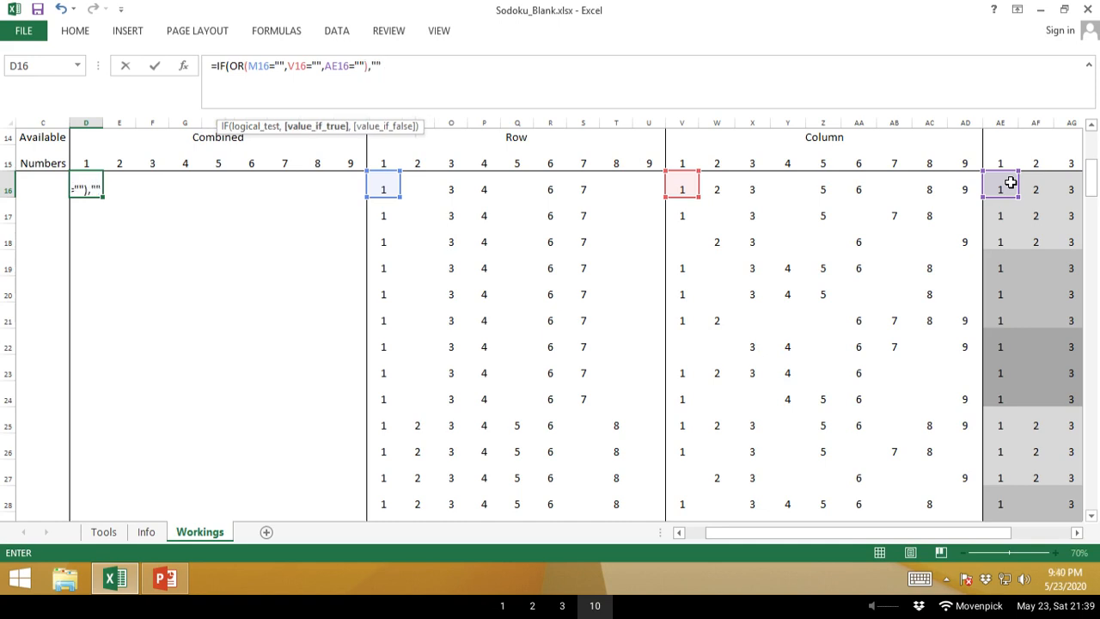
text(,)
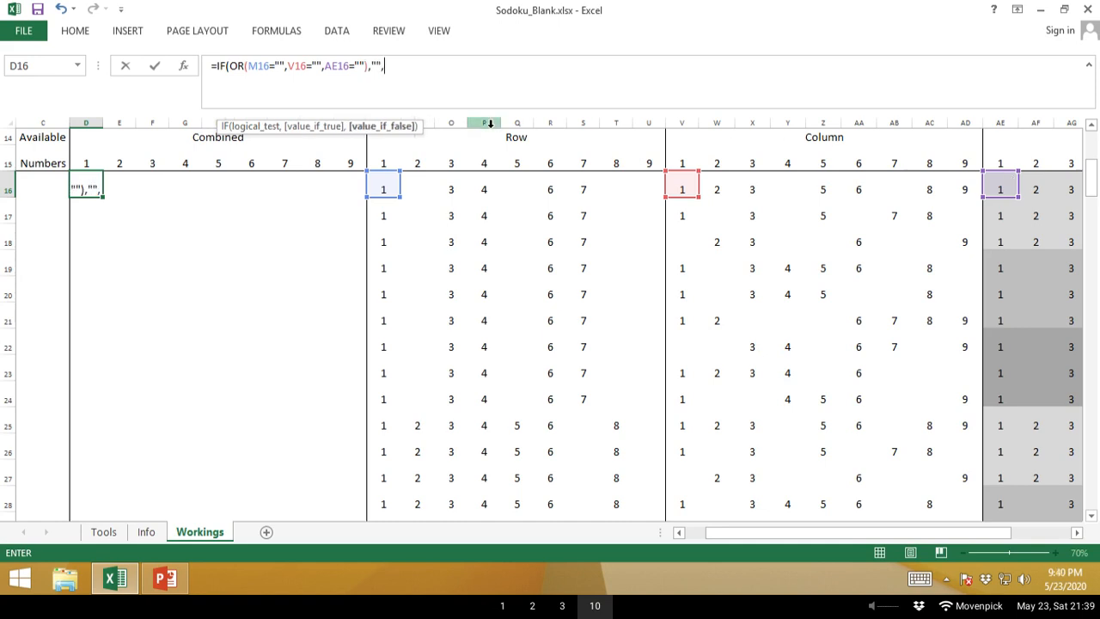
click(97, 161)
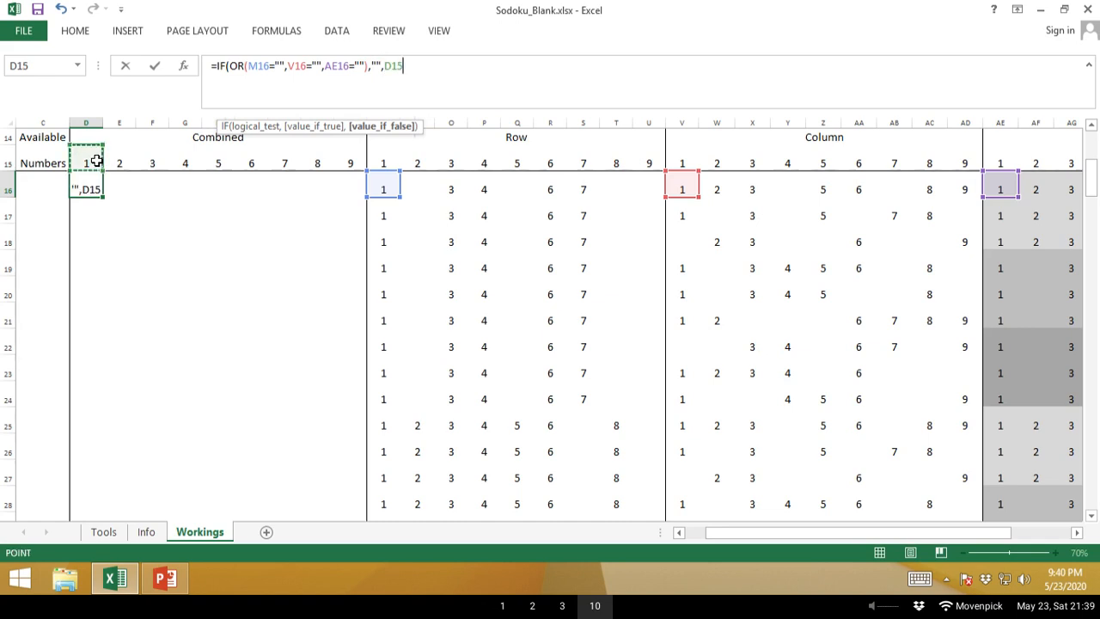
key(F4)
key(F4)
text())
key(Return)
key(Up)
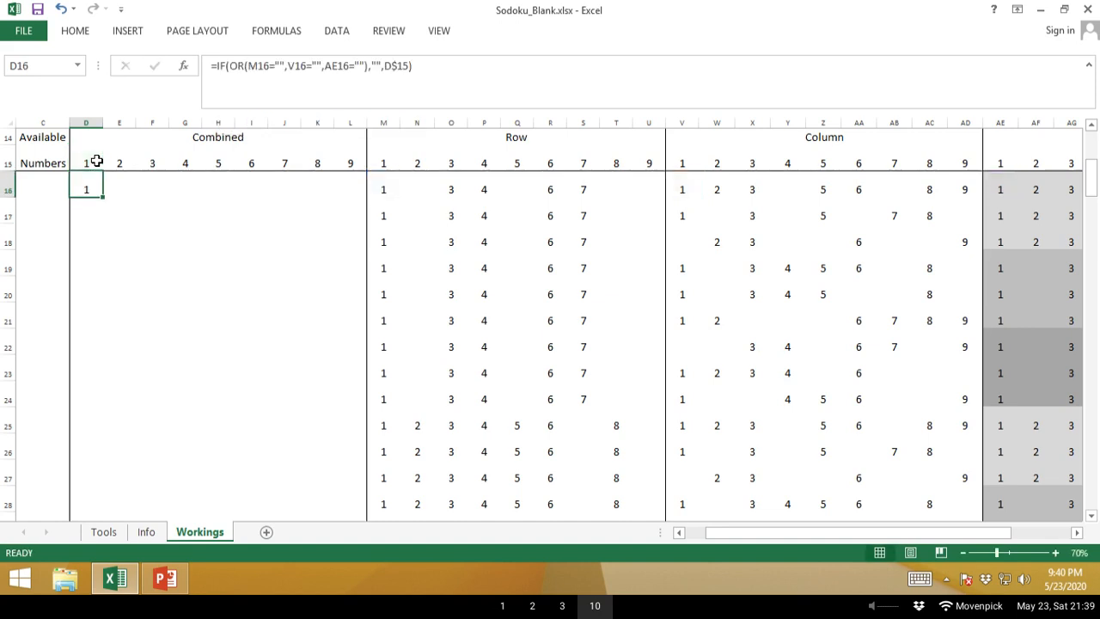
Copy the finished formula in the Combined section's first cell, D16.
key(Left)
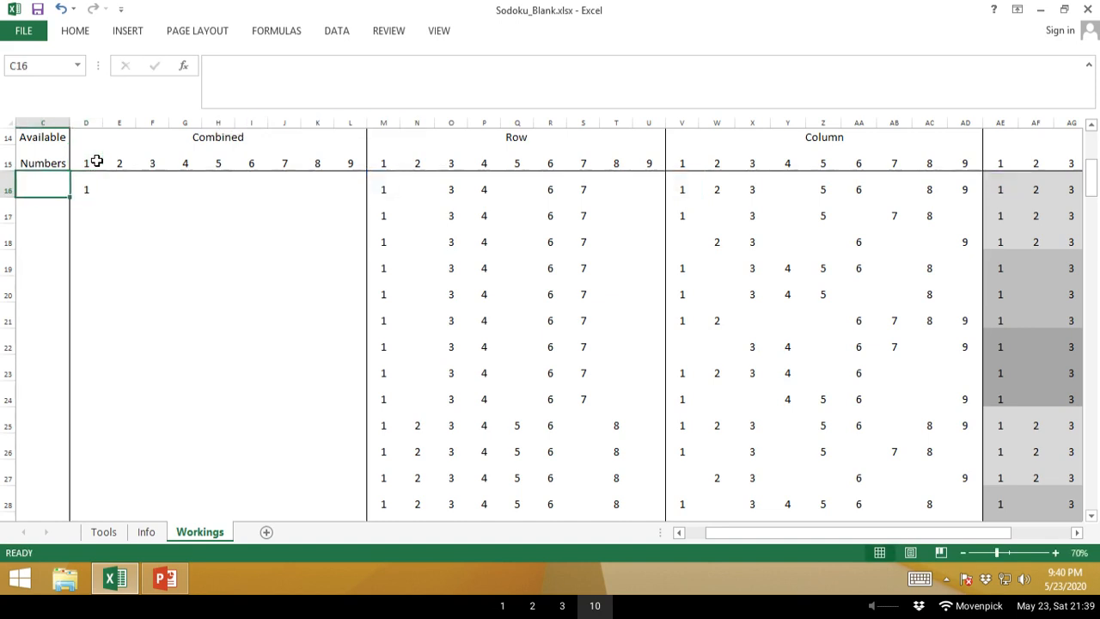
key(Left)
key(Right)
key(Right)
key(ctrl+c)
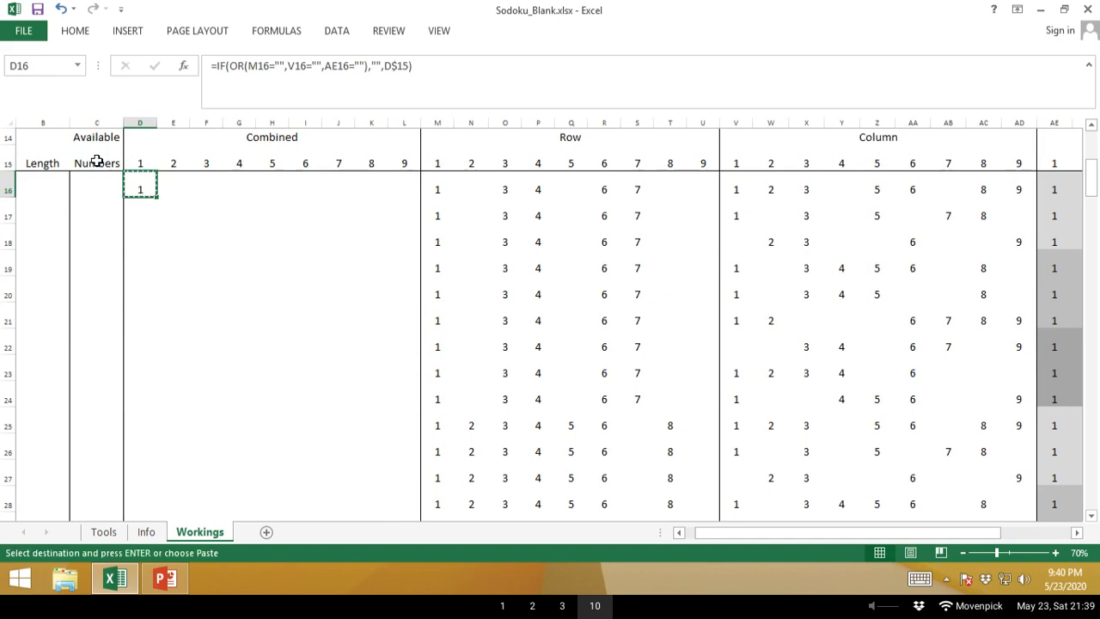
Paste the copied formula with its formatting across the whole Combined section, D16:L96.
key(ctrl+Right)
key(Down)
key(ctrl+Down)
key(Left)
key(Left)
key(Left)
key(Left)
key(Left)
key(Left)
key(Left)
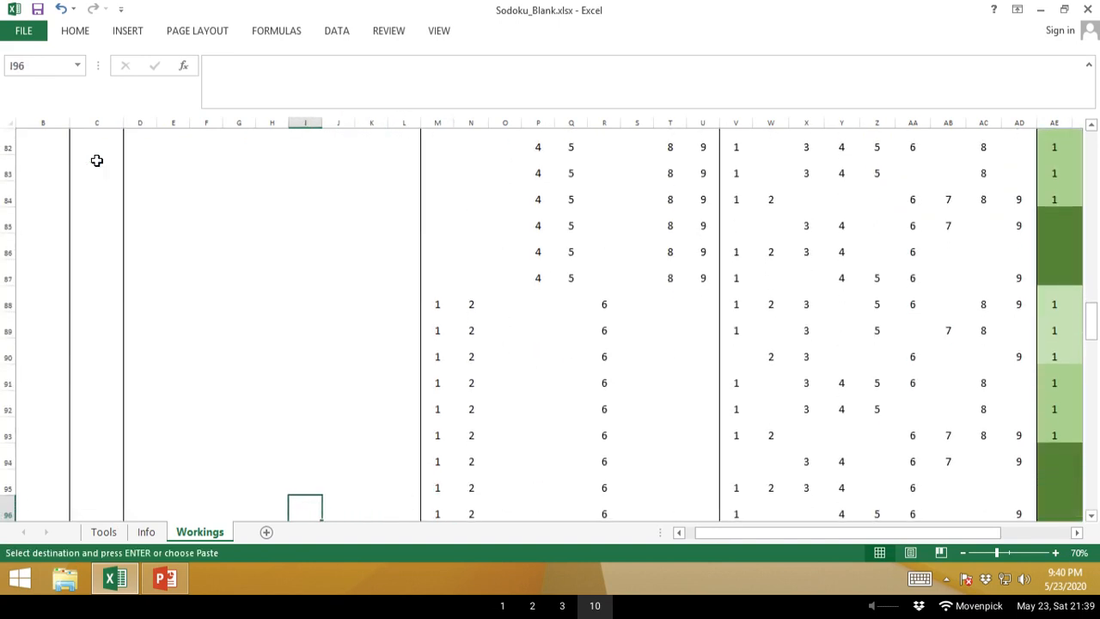
key(Left)
key(Left)
key(ctrl+shift+Right)
key(ctrl+shift+Up)
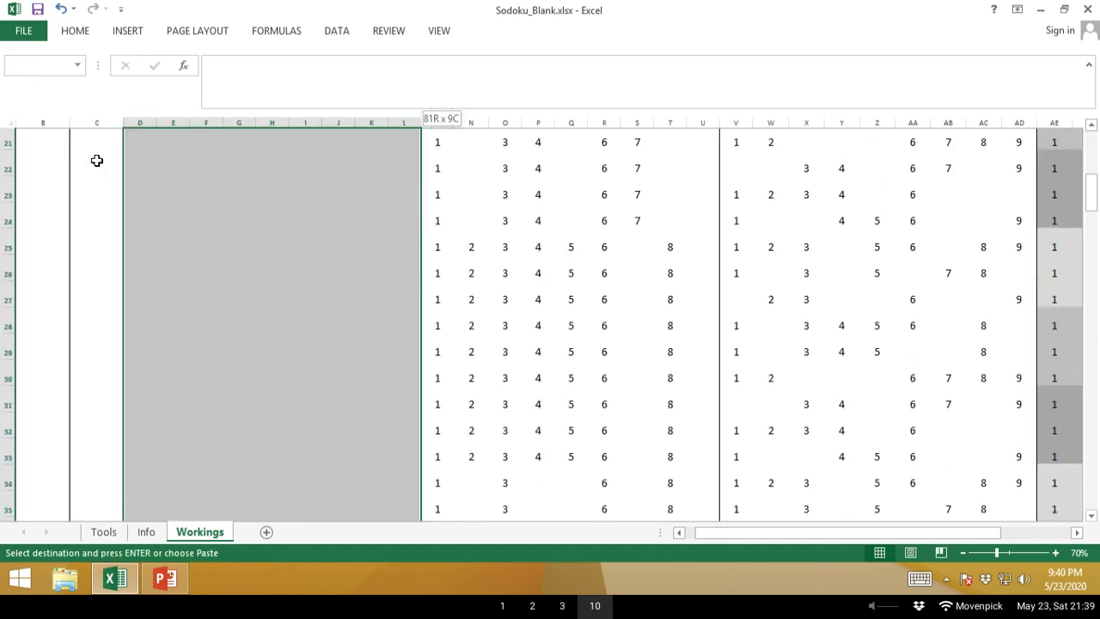
key(ctrl+v)
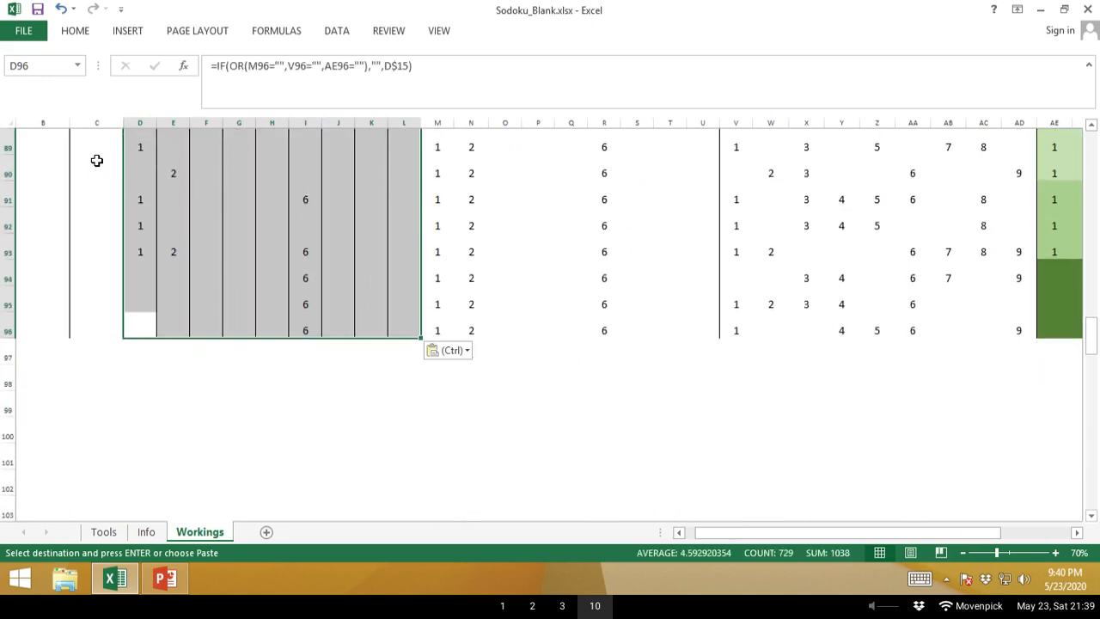
Look through the paste options for the filled Combined block and undo the paste.
click(460, 350)
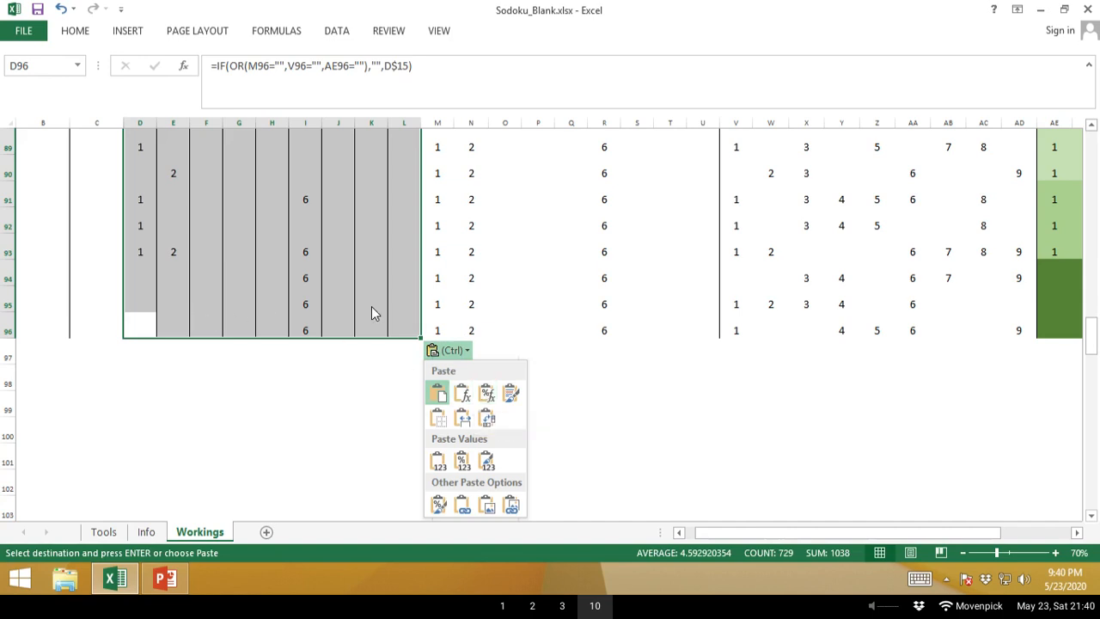
click(464, 354)
click(463, 352)
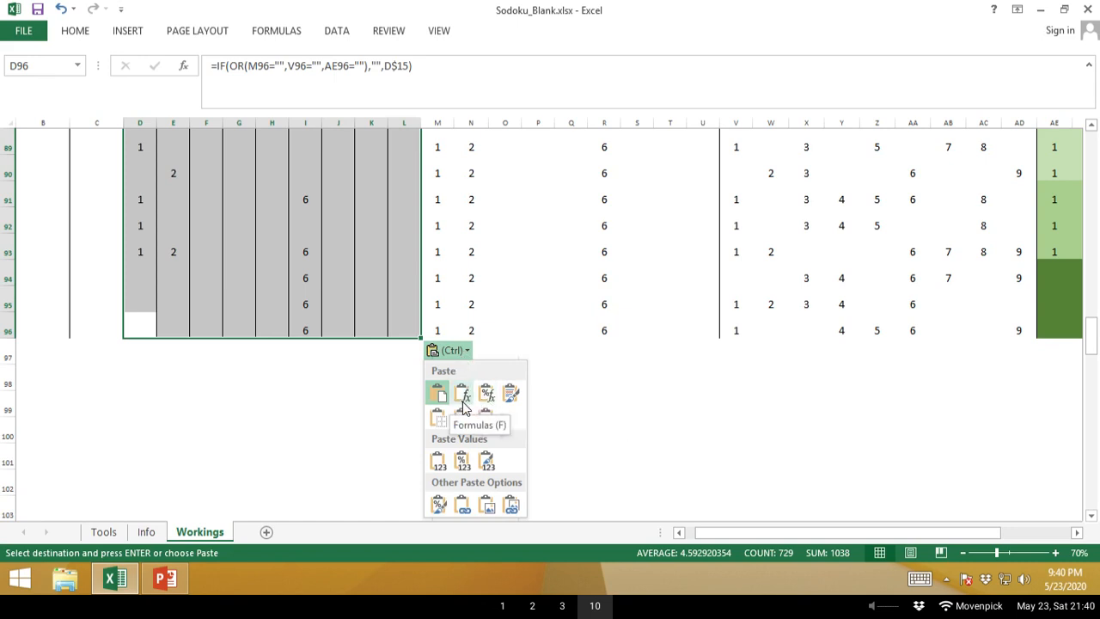
click(516, 397)
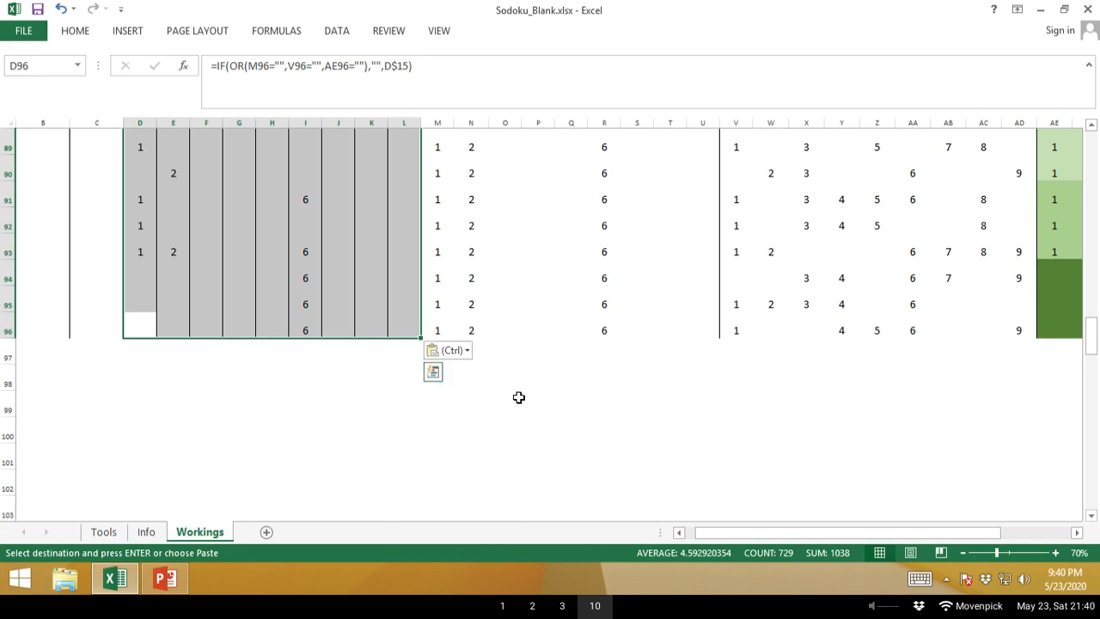
click(433, 371)
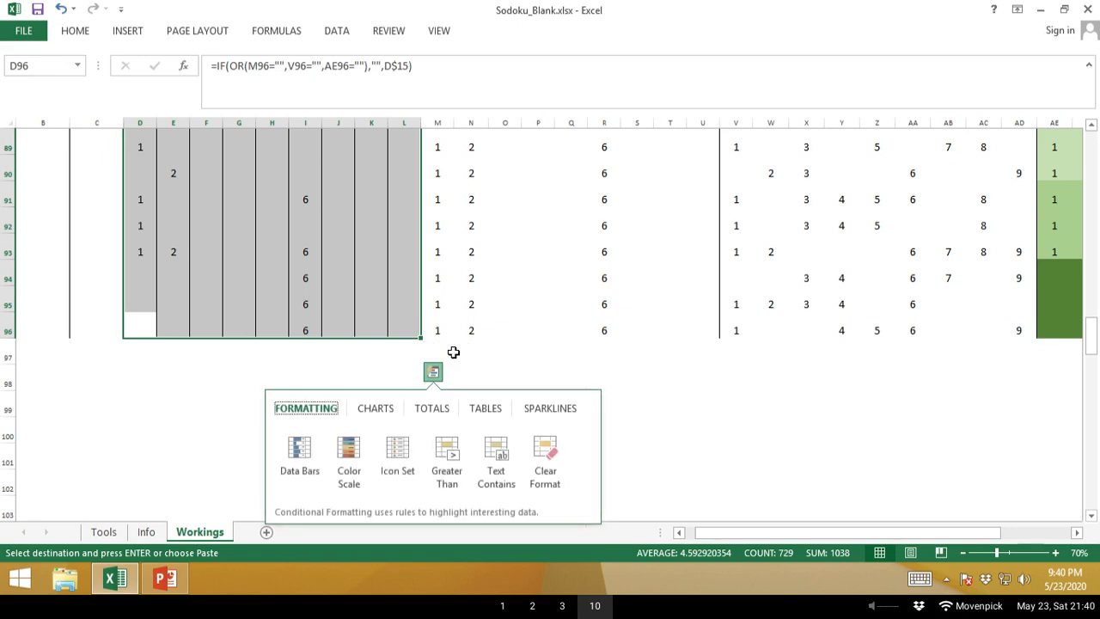
click(453, 355)
key(ctrl+z)
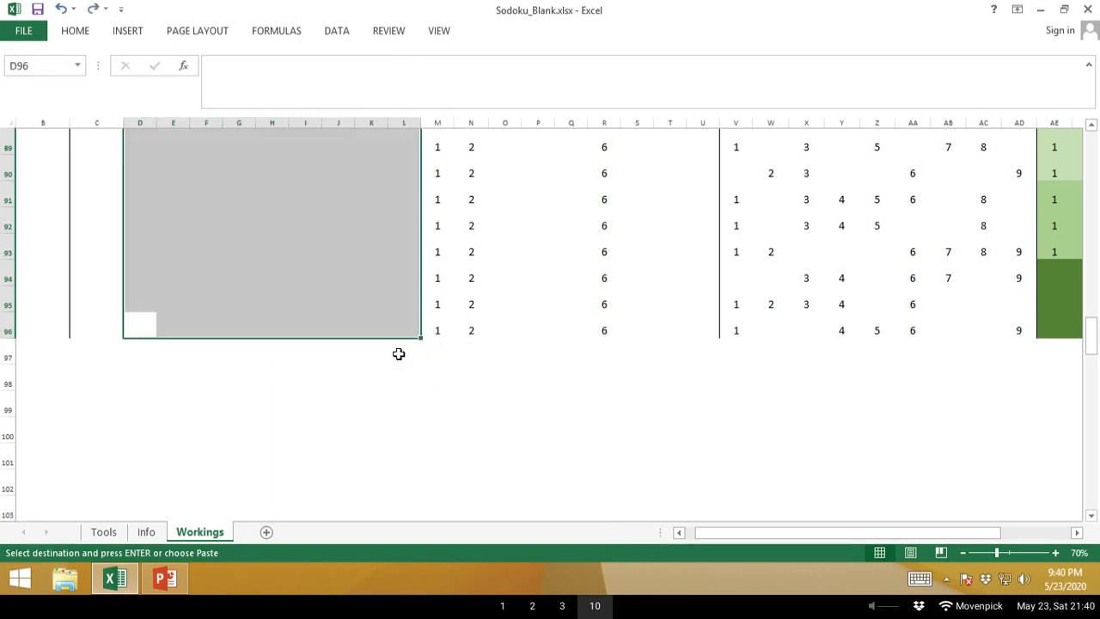
Paste D16's formula across the whole Combined section, D16:L96, as formulas only so the source cell's borders are not copied.
key(Left)
key(Up)
key(Right)
key(ctrl+Up)
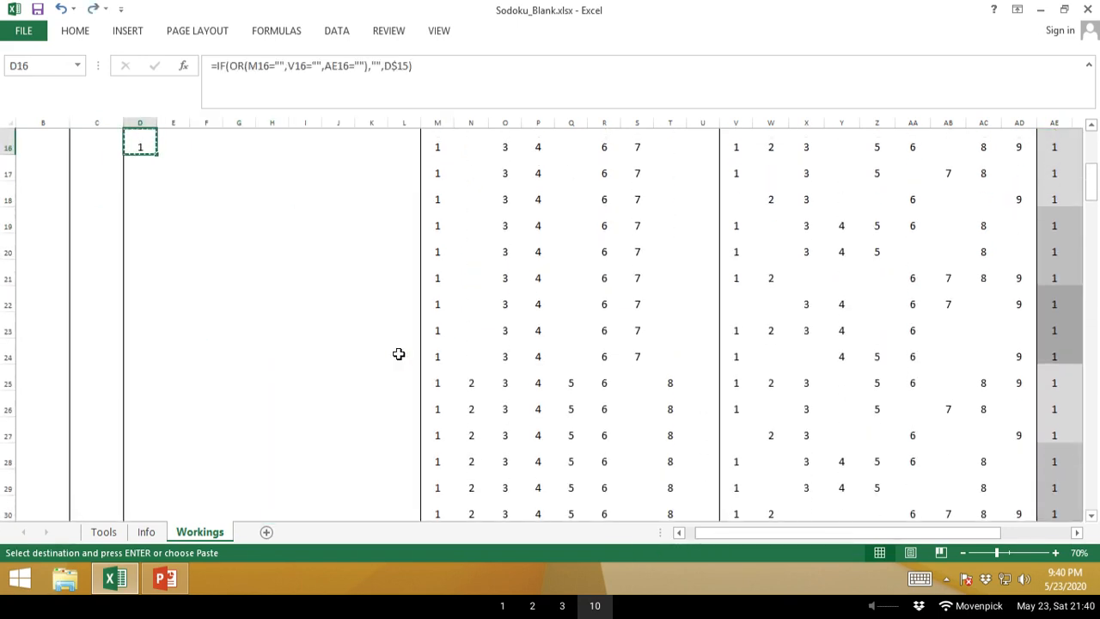
key(Up)
key(Down)
key(ctrl+Right)
key(ctrl+Right)
key(ctrl+Left)
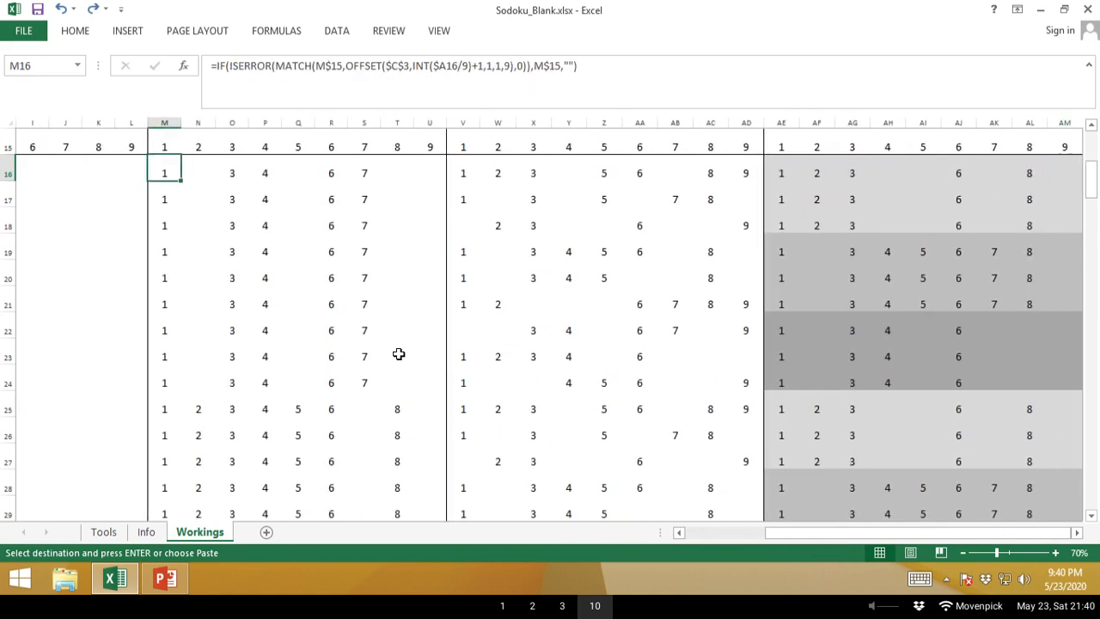
key(Down)
key(ctrl+Down)
key(Left)
key(Home)
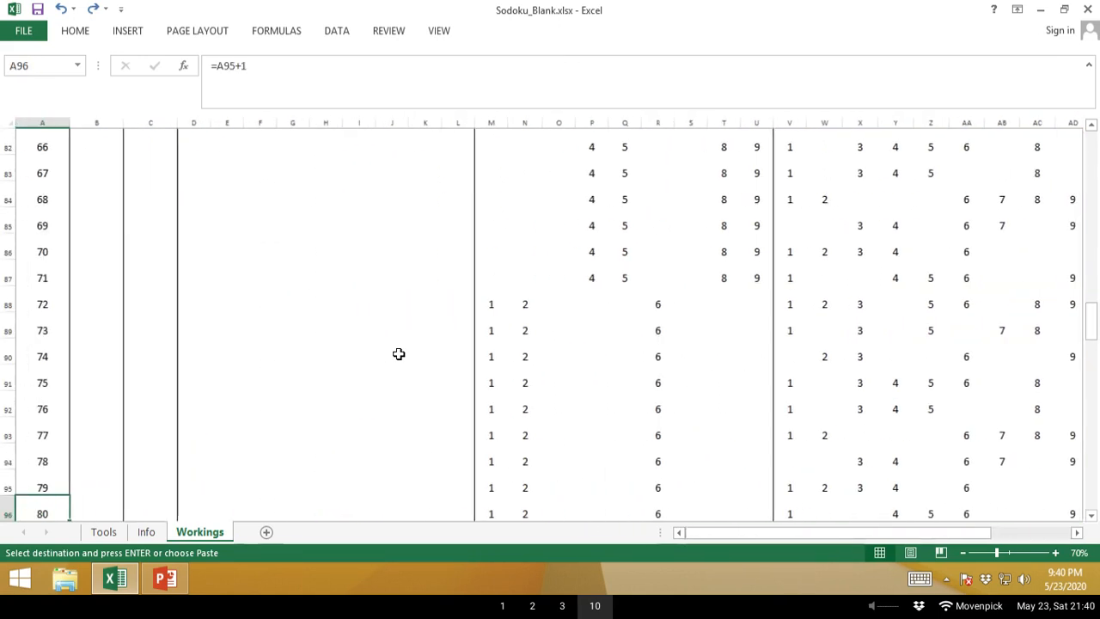
key(Right)
key(Right)
key(Right)
key(shift+Right)
key(shift+Right)
key(shift+Right)
key(shift+Right)
key(shift+Right)
key(shift+Right)
key(shift+Right)
key(shift+Right)
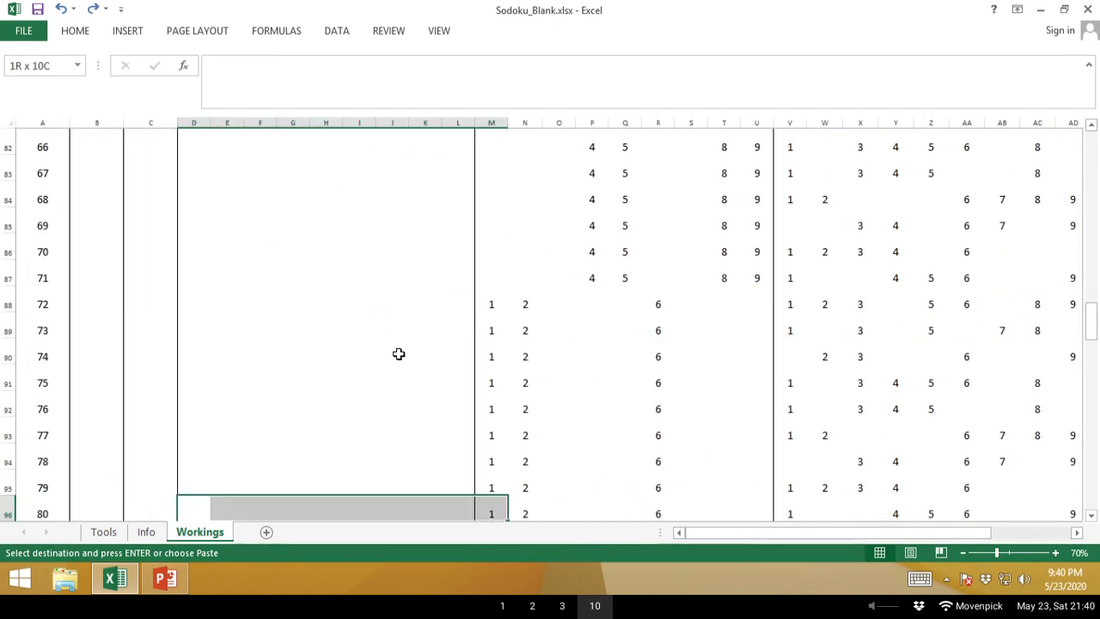
key(ctrl+shift+Up)
key(ctrl+v)
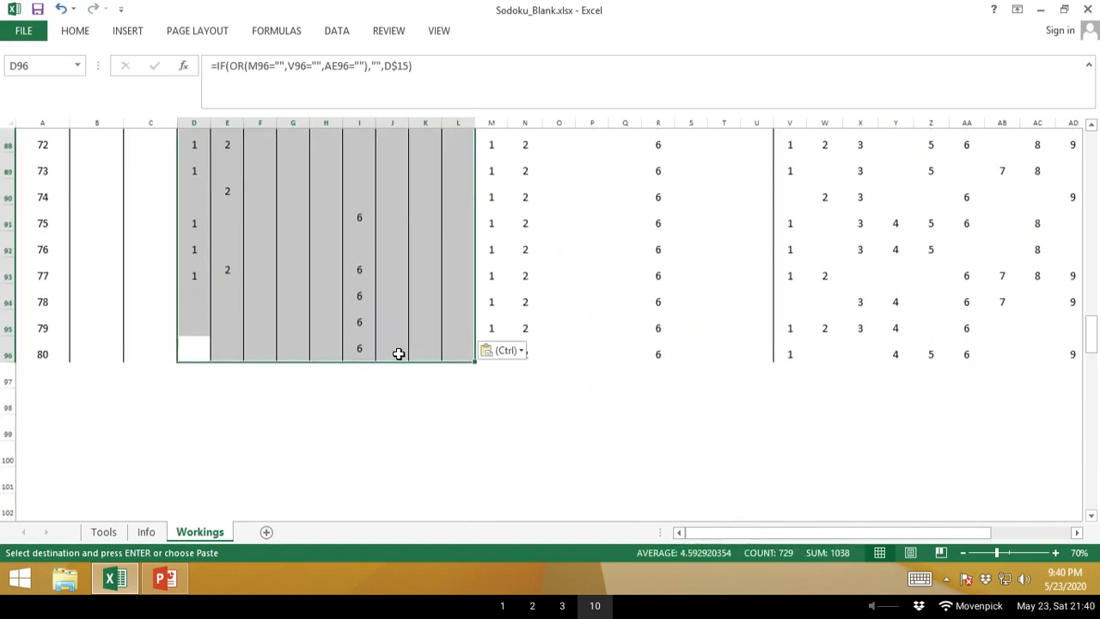
click(516, 351)
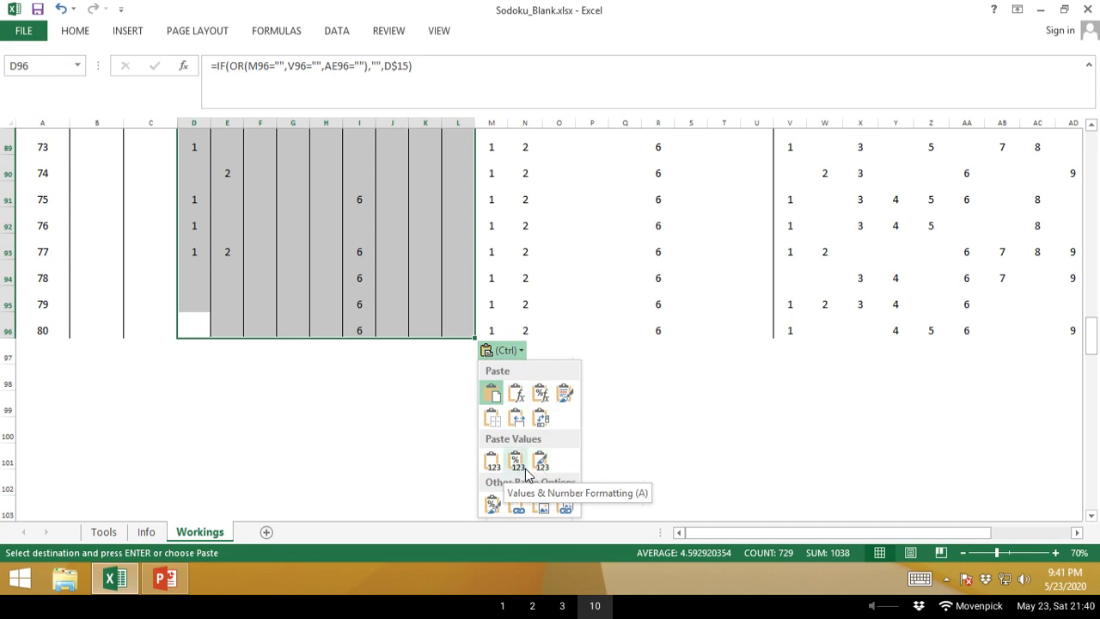
click(515, 398)
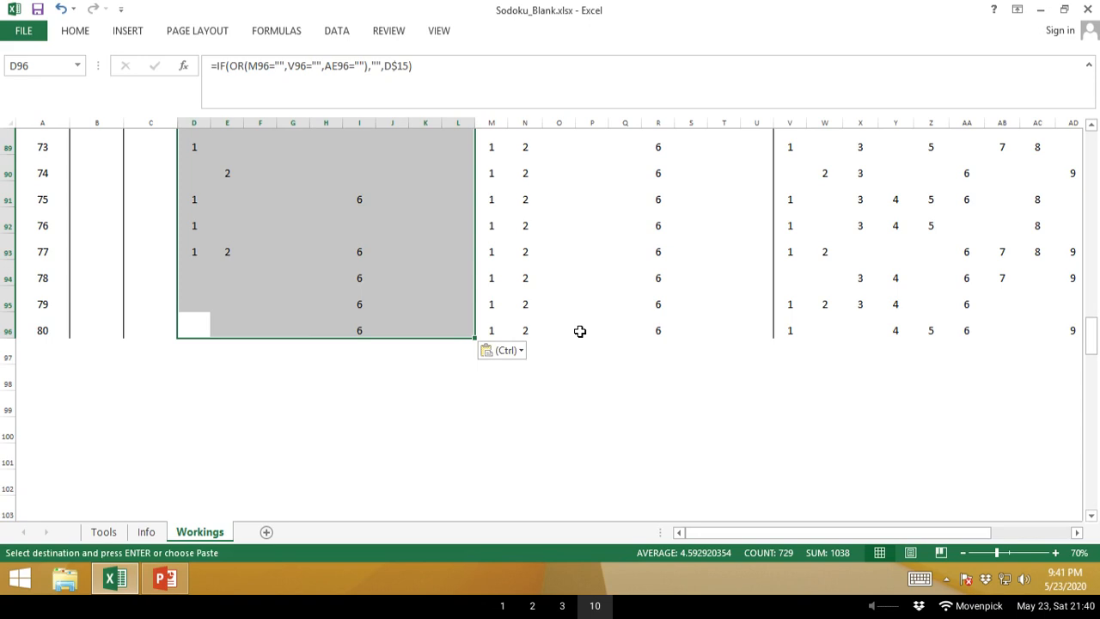
Review the Combined section's first rows and the adjacent Length and Available Numbers cells, B16 and C16.
key(ctrl+Up)
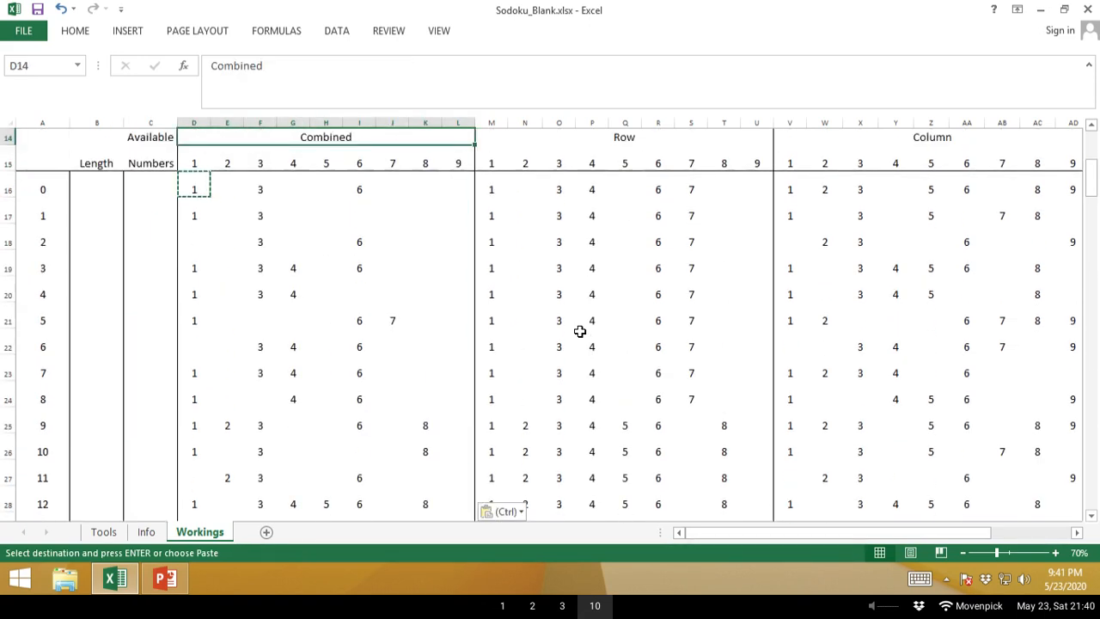
key(Escape)
key(Left)
key(Down)
key(Down)
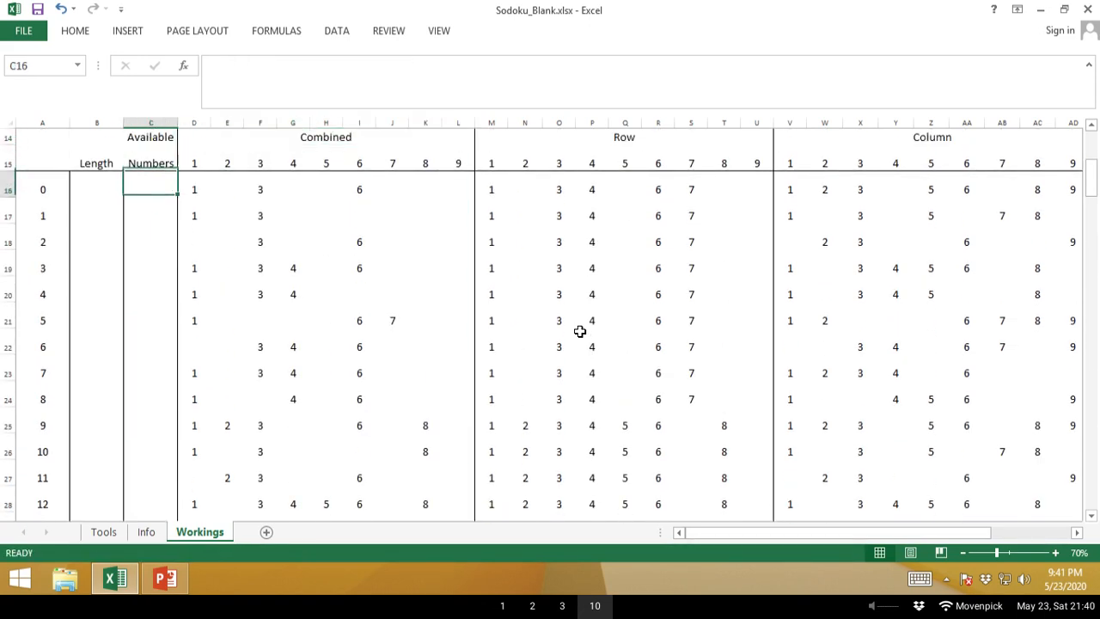
key(Right)
key(Left)
key(Left)
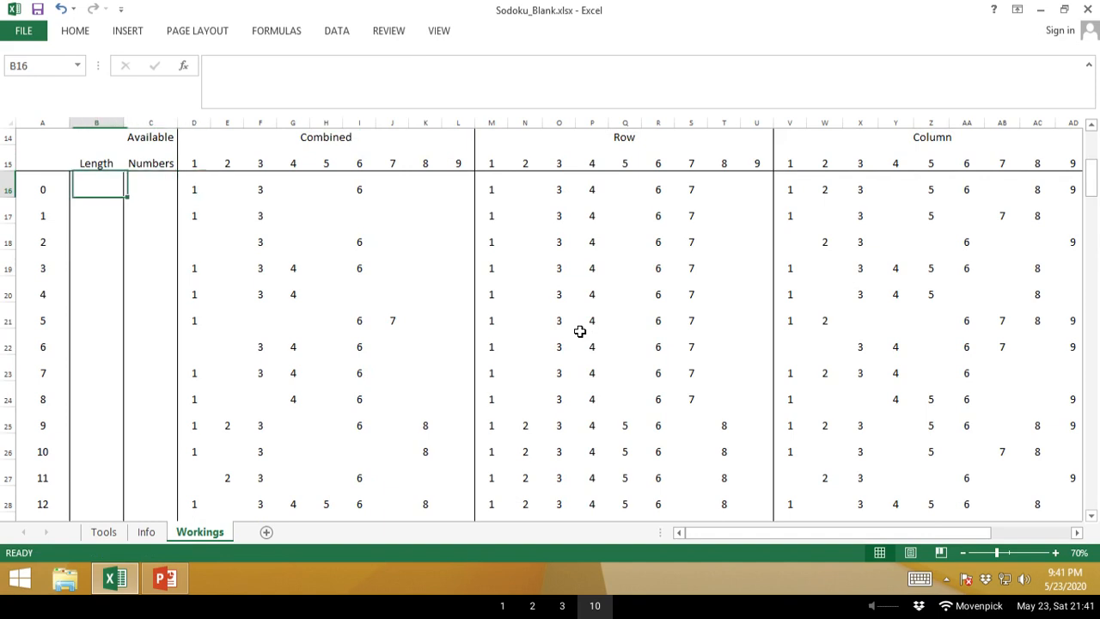
key(Right)
key(Right)
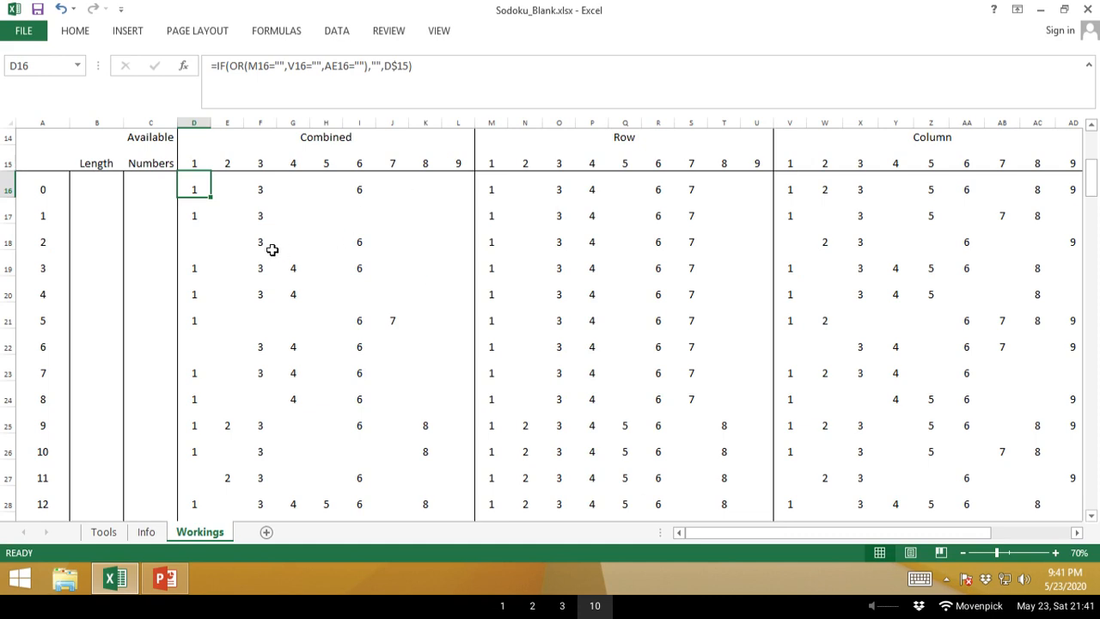
Examine the candidate numbers from row 21 down the Combined section, focusing on row 80 for Sudoku cell index 64.
click(193, 324)
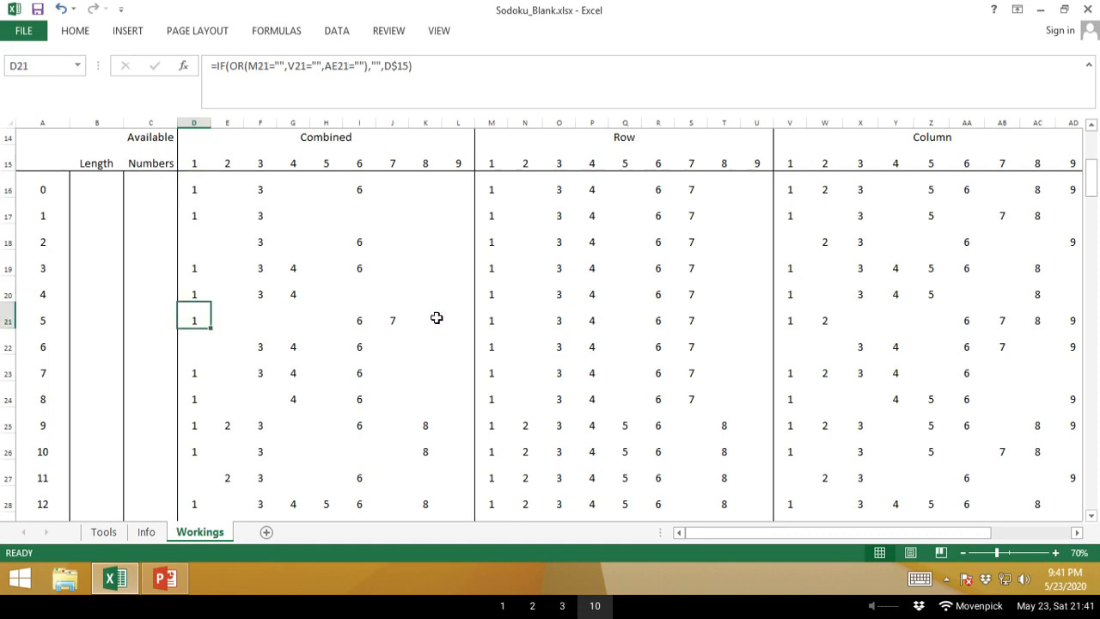
key(Page_Down)
key(Page_Down)
key(Page_Down)
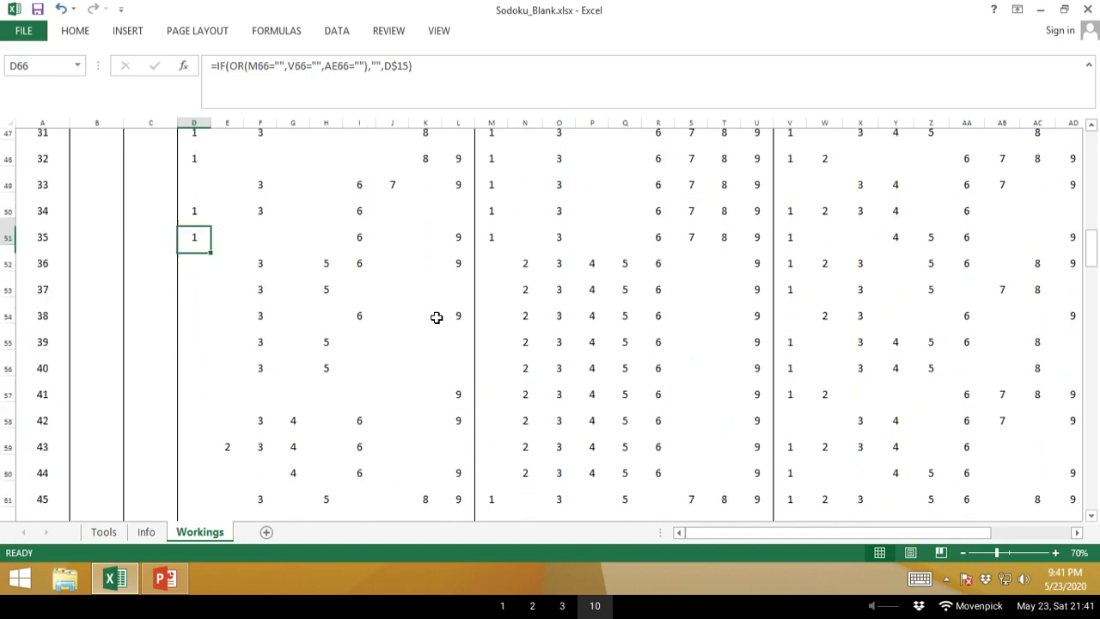
key(Page_Down)
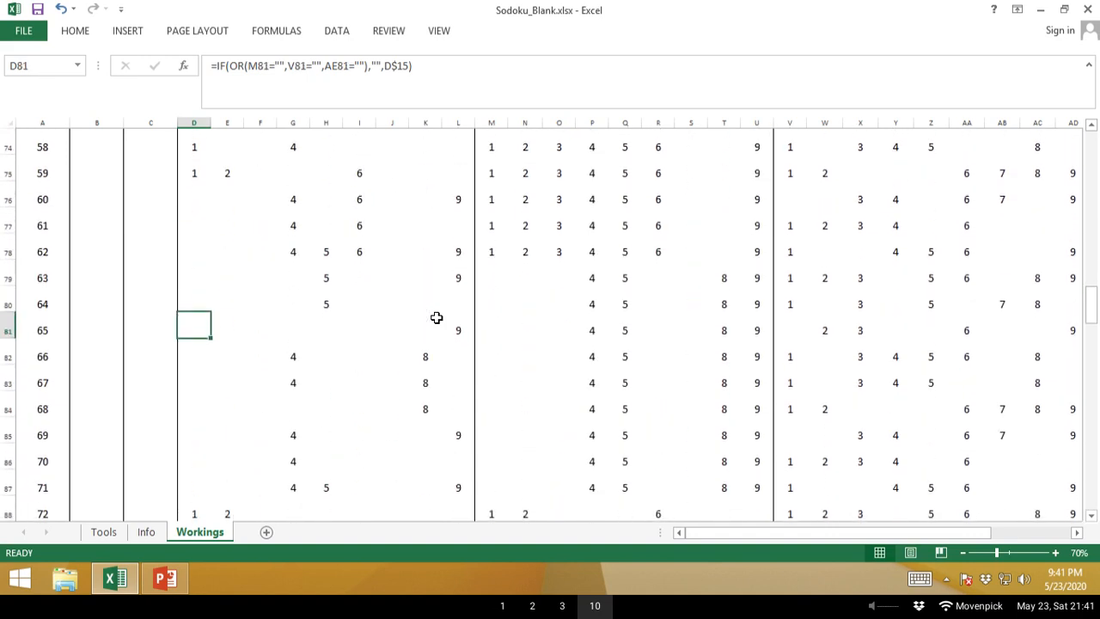
click(447, 303)
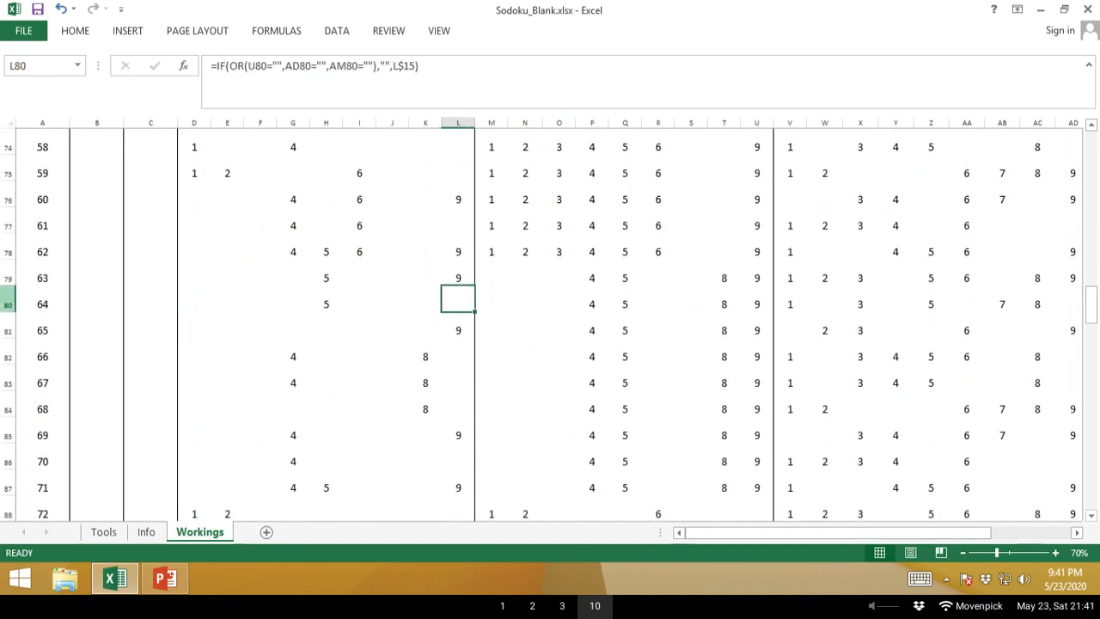
click(8, 304)
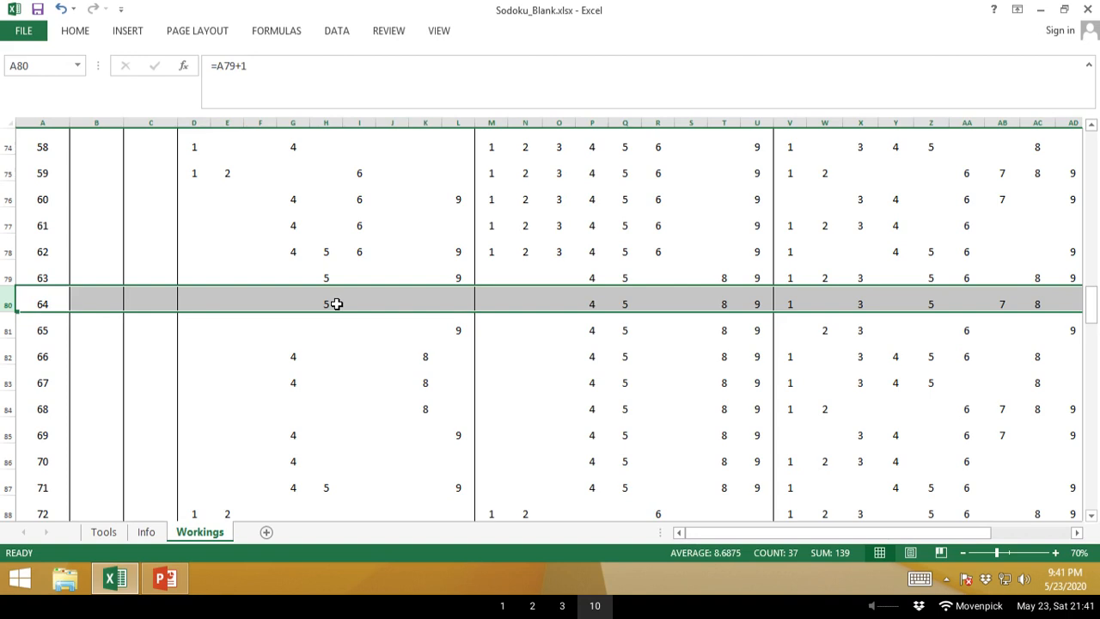
key(Right)
key(Left)
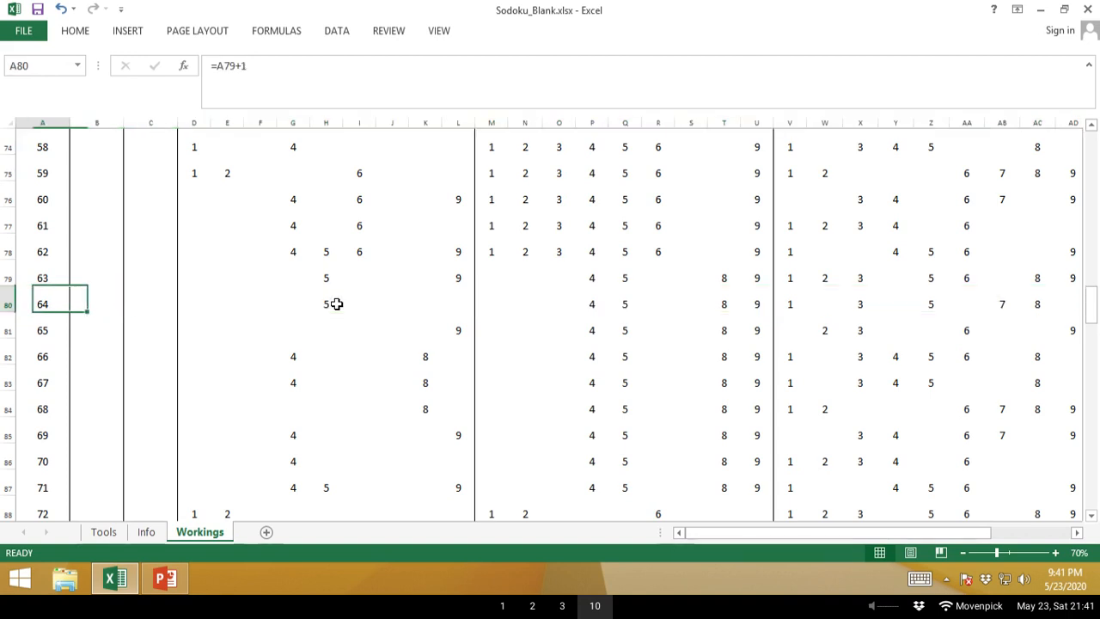
Review the Length and Available Numbers columns at the start of the Workings table, ending at C16.
key(ctrl+Up)
key(Up)
key(Right)
key(Up)
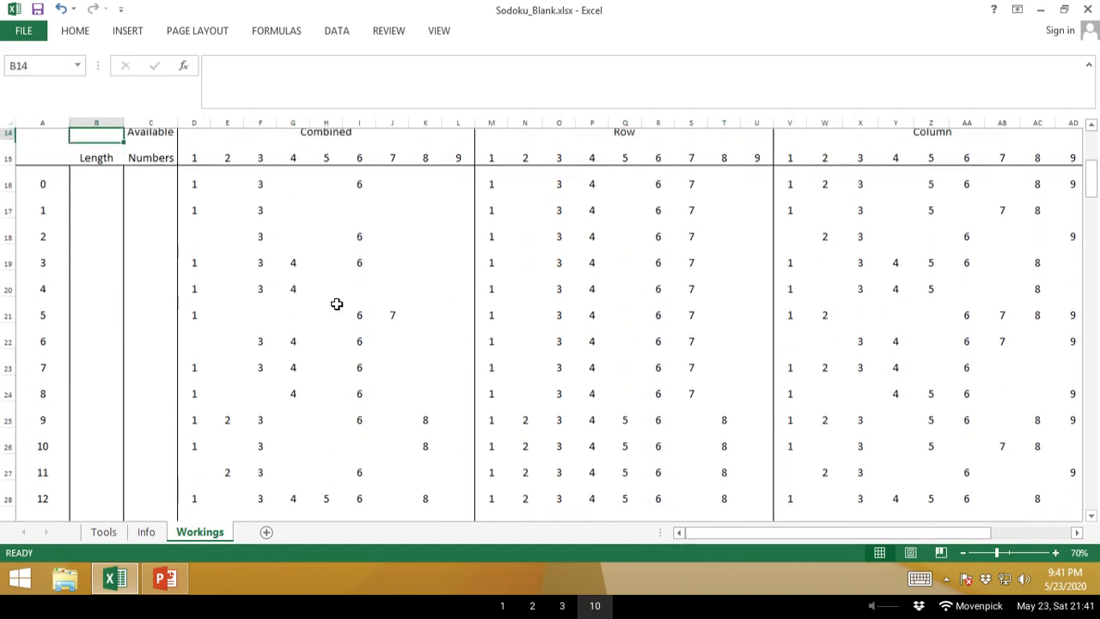
key(Up)
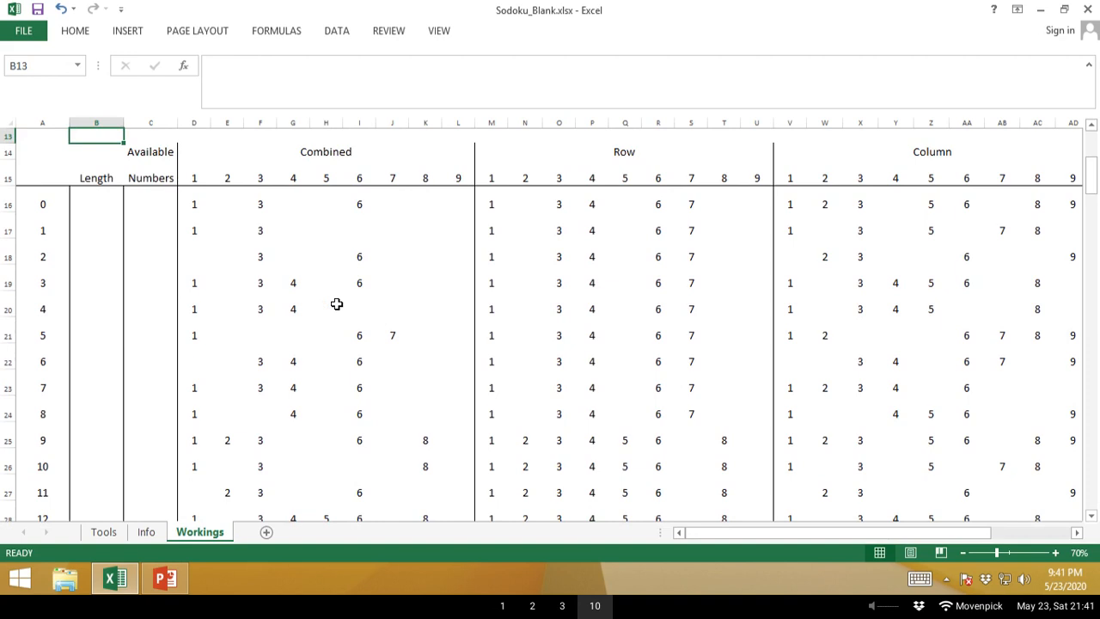
key(Right)
key(Down)
key(Down)
key(Down)
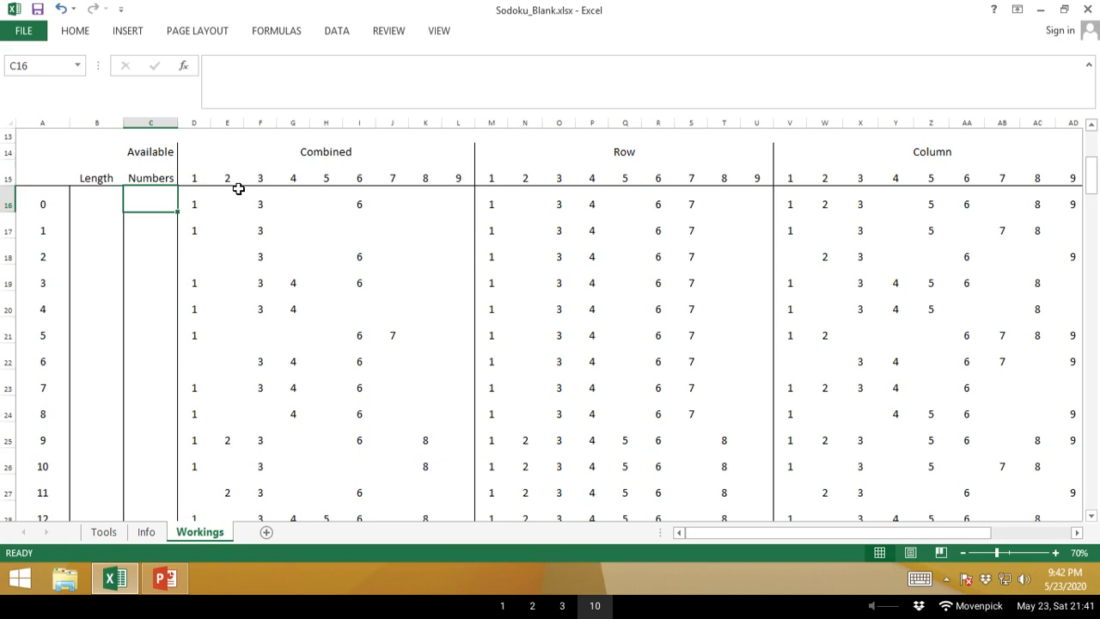
text(=)
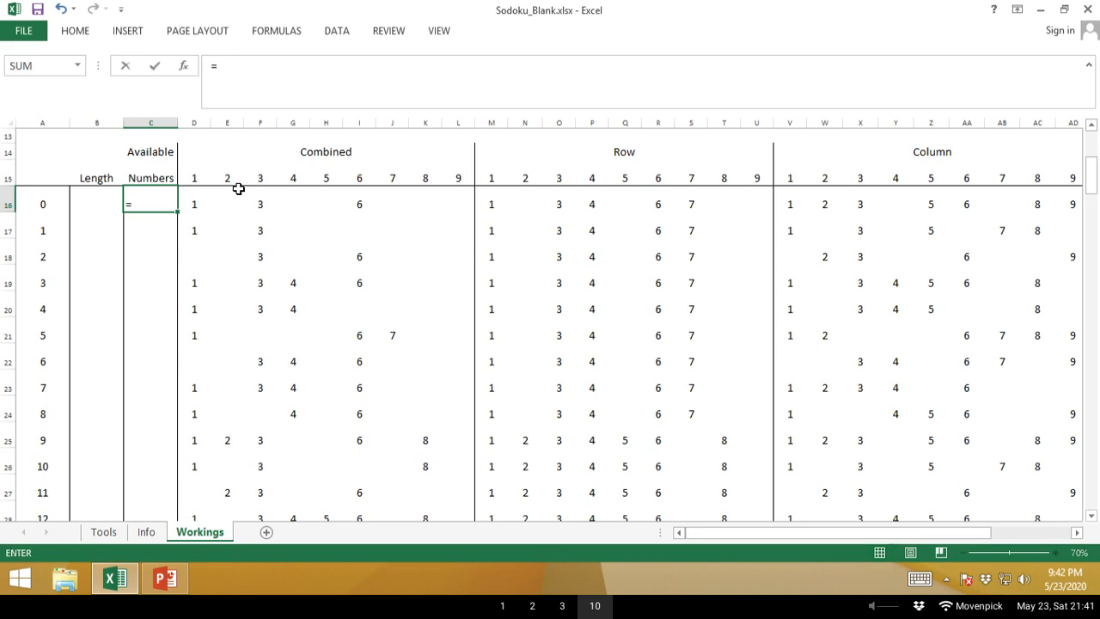
key(Escape)
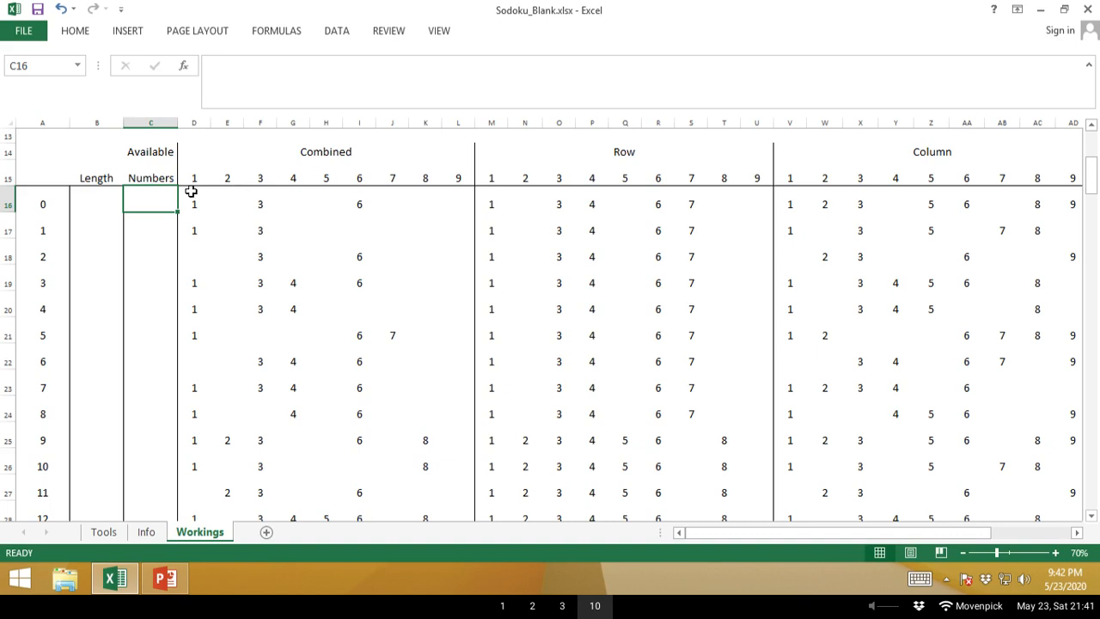
text(1)
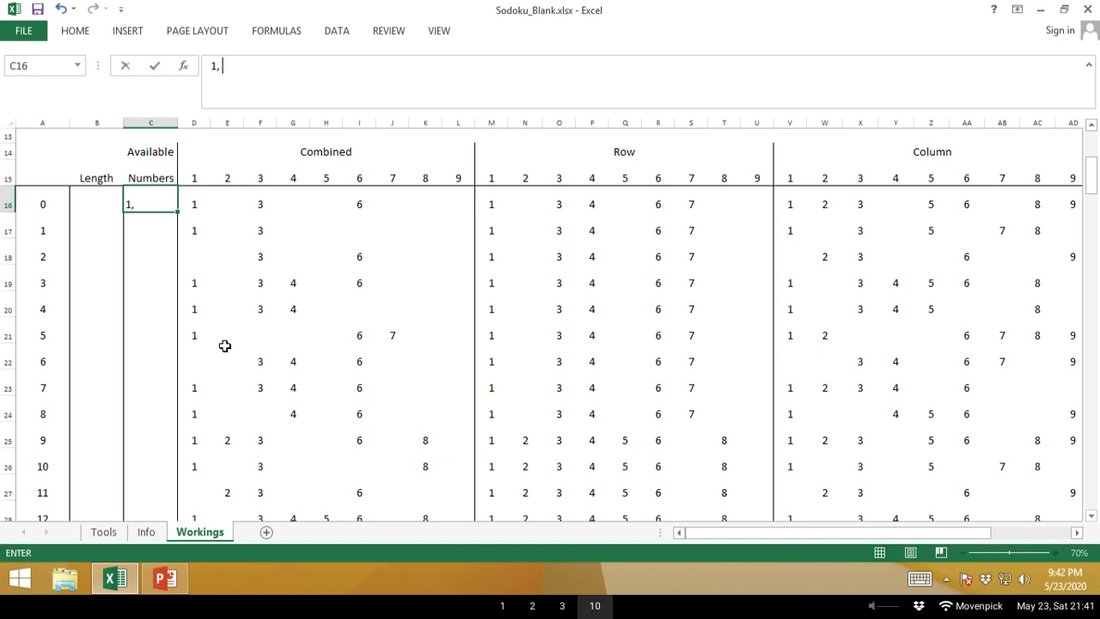
text(,2,3)
key(BackSpace)
key(BackSpace)
key(BackSpace)
text(3,6)
key(Escape)
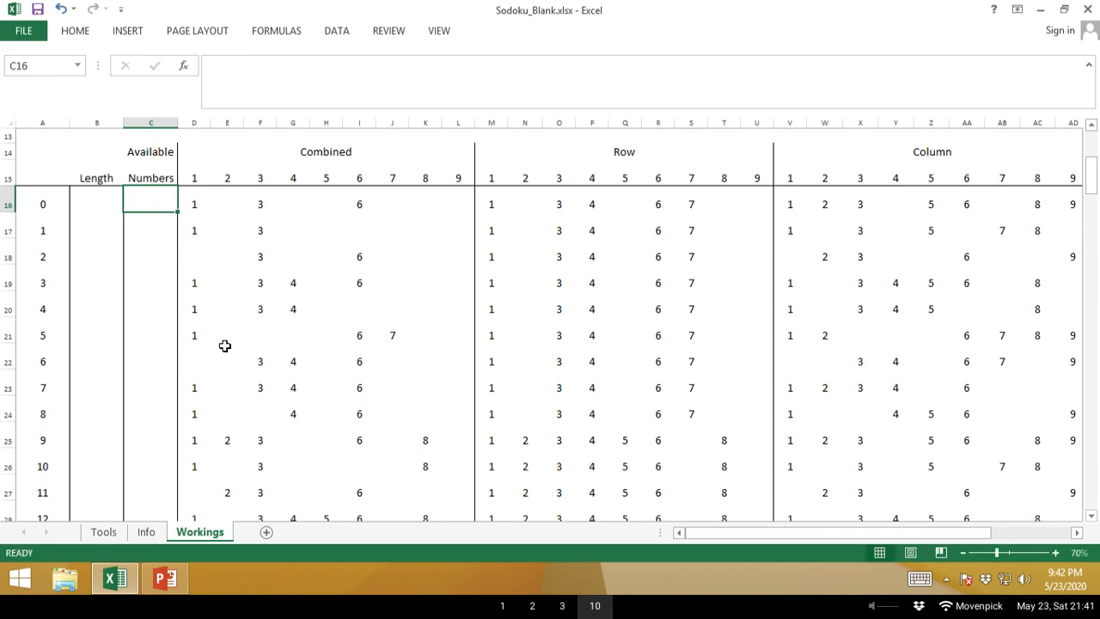
Append &"," after D$15 in D16's formula so each Combined candidate carries a trailing comma.
key(Right)
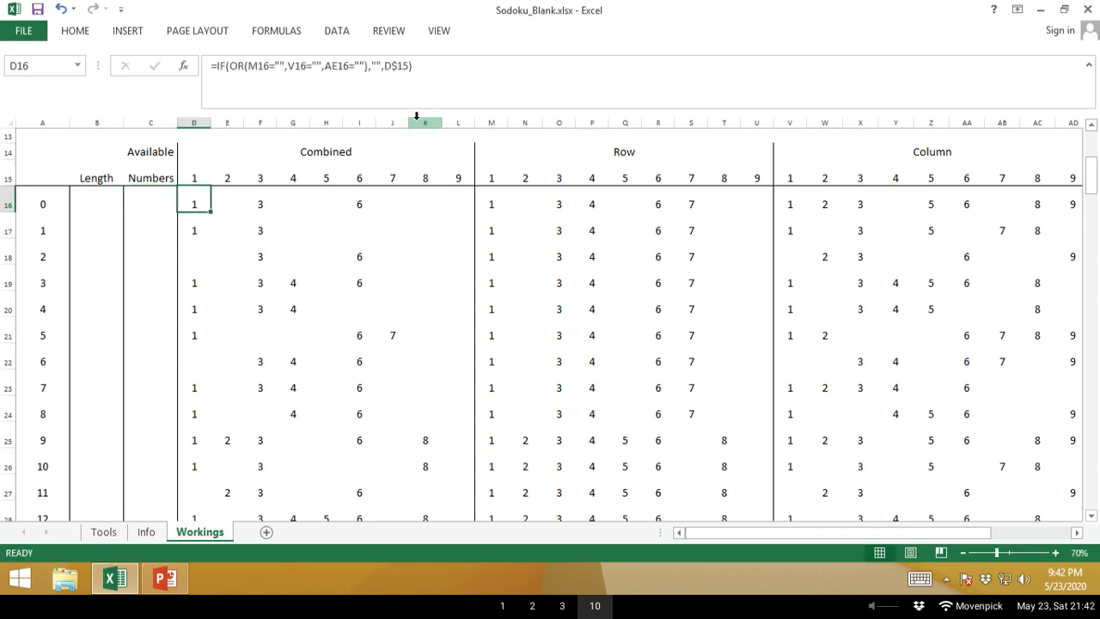
click(420, 67)
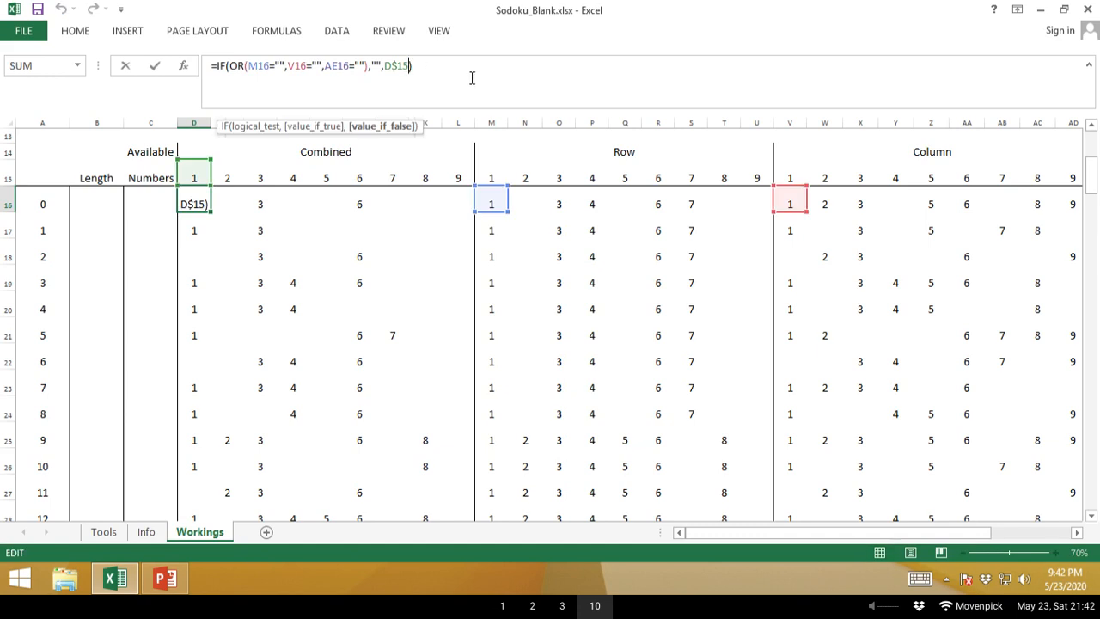
text(&",")
key(Return)
key(Up)
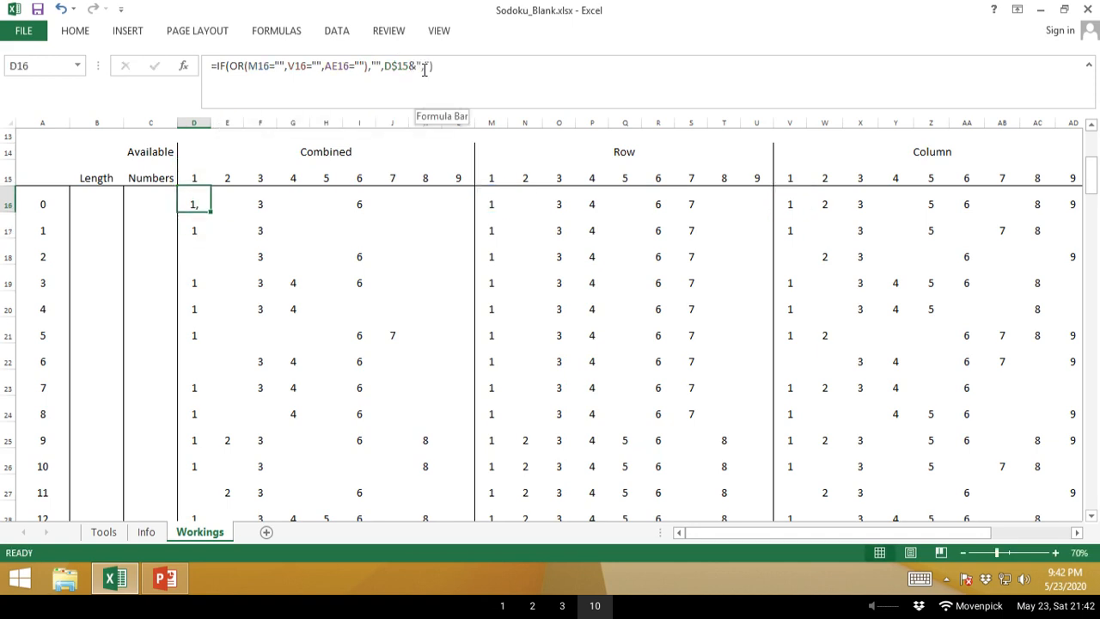
Fill D16's comma-appending formula across the whole Combined section, D16:L96.
key(shift+Right)
key(shift+Right)
key(shift+Right)
key(shift+Right)
key(shift+Right)
key(shift+Right)
key(shift+Right)
key(shift+Right)
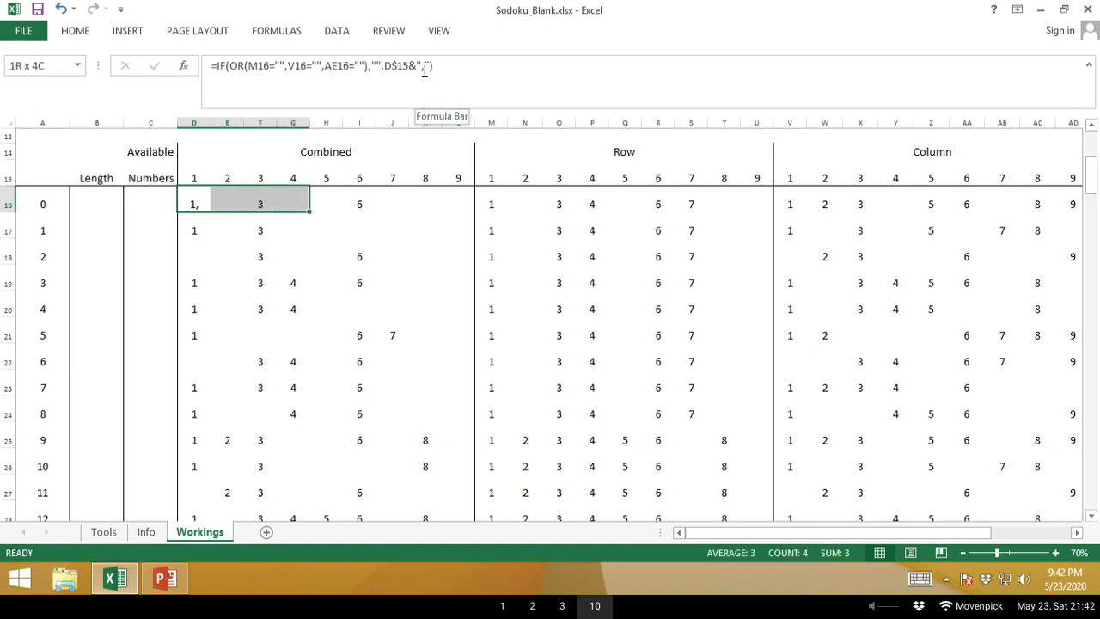
key(ctrl+shift+Down)
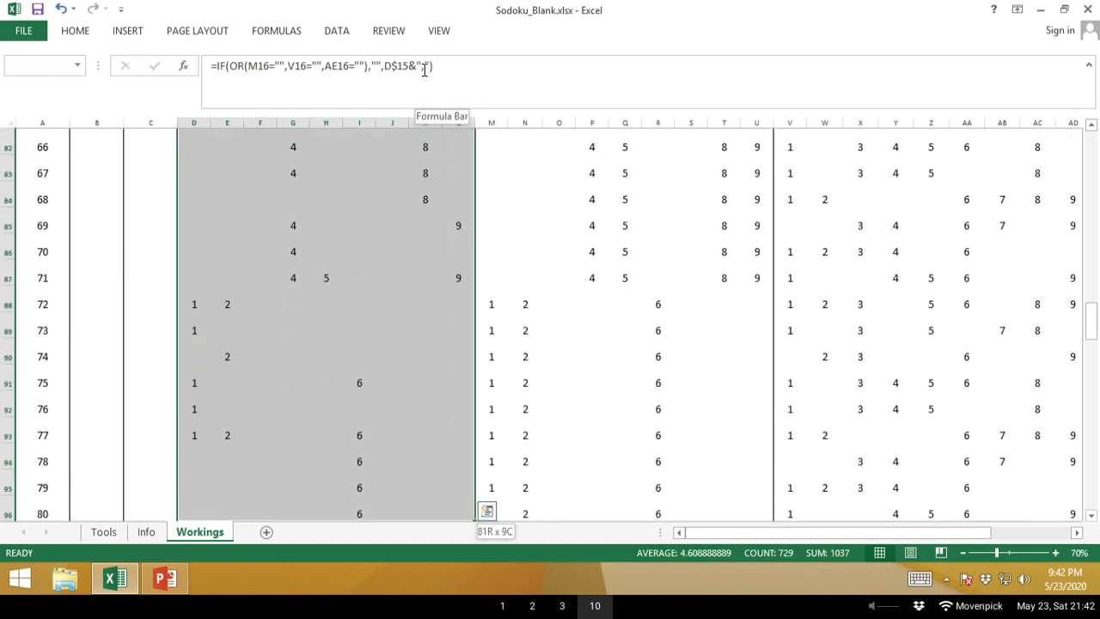
key(F2)
key(ctrl+Return)
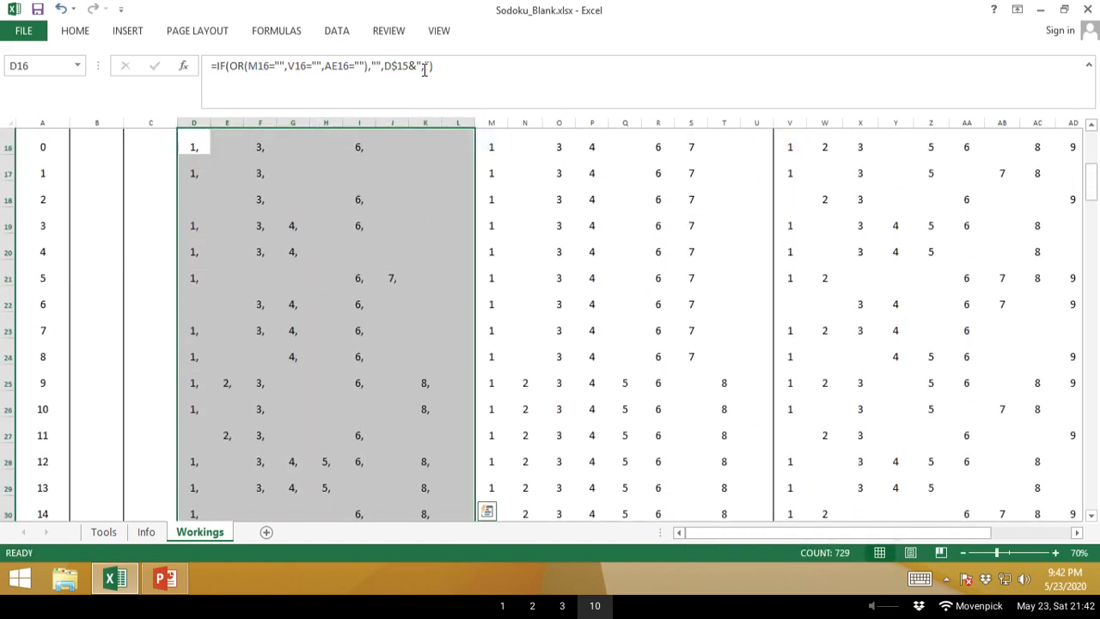
key(Up)
key(Down)
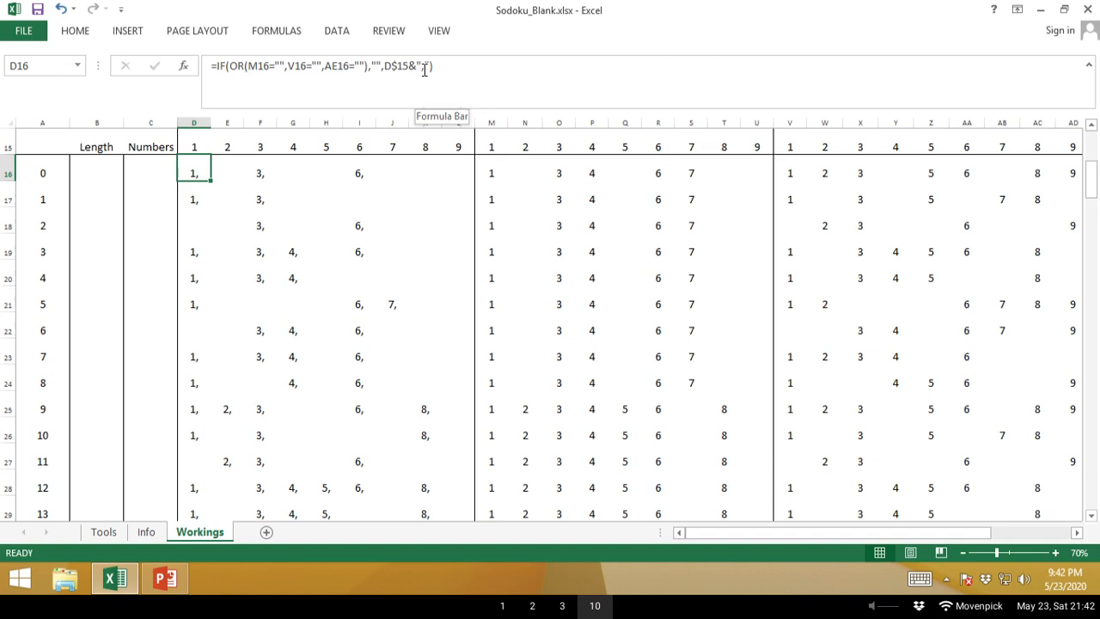
Review the Combined section's headers and first rows alongside the Length, Available Numbers and cell index columns.
key(Up)
key(Up)
key(Up)
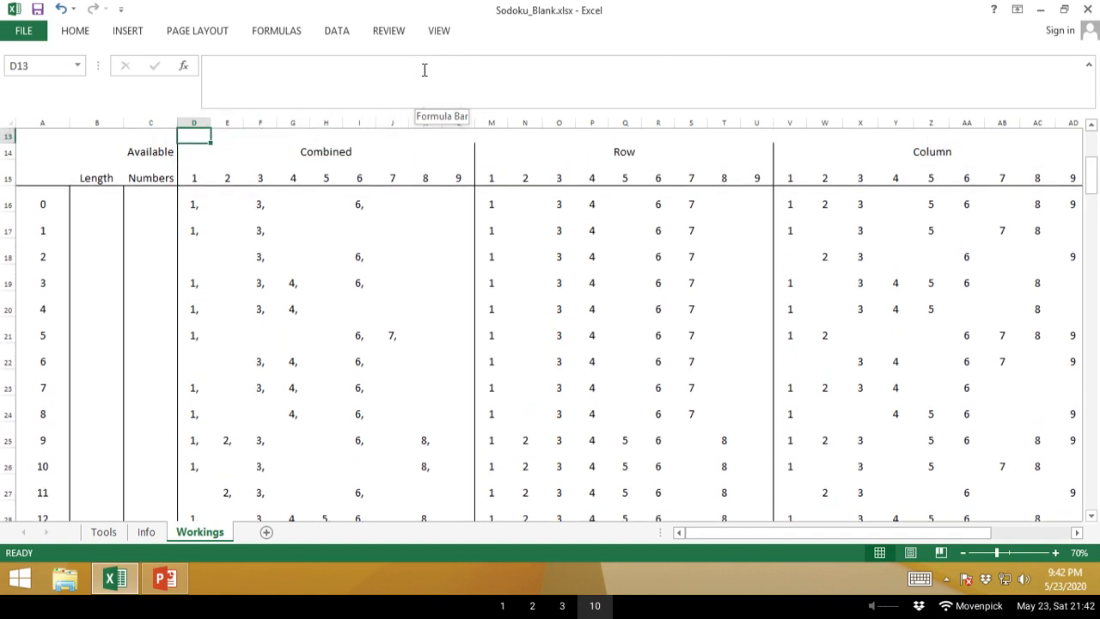
key(Left)
key(Left)
key(Left)
key(Down)
key(Down)
key(Down)
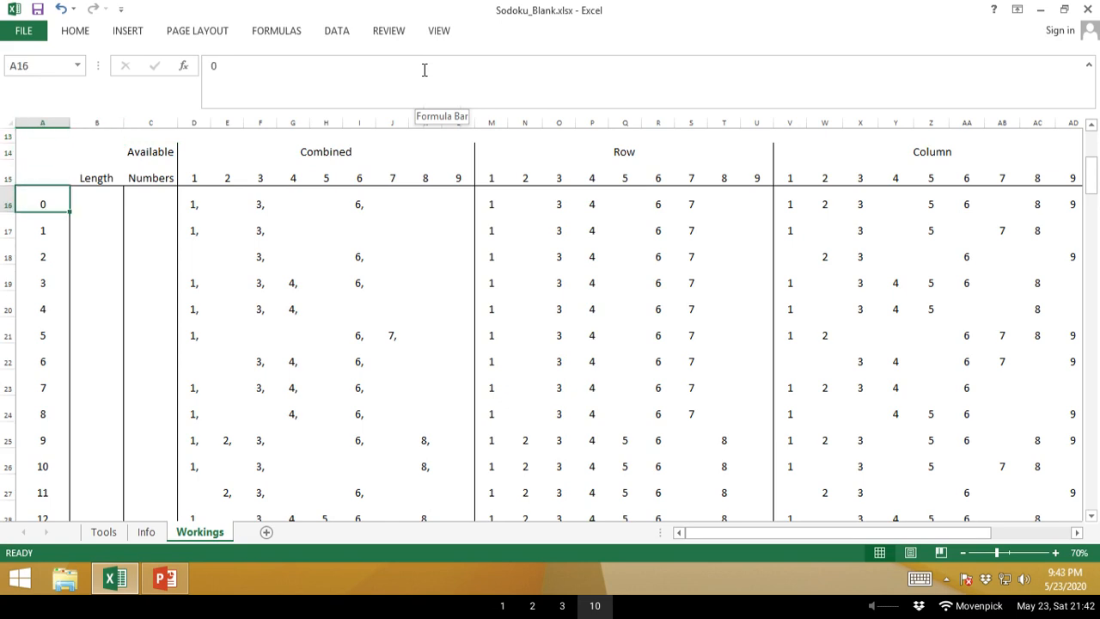
Switch to the PowerPoint notes, add a new slide after the Remainder slide and enter JK in its title.
key(alt+Tab)
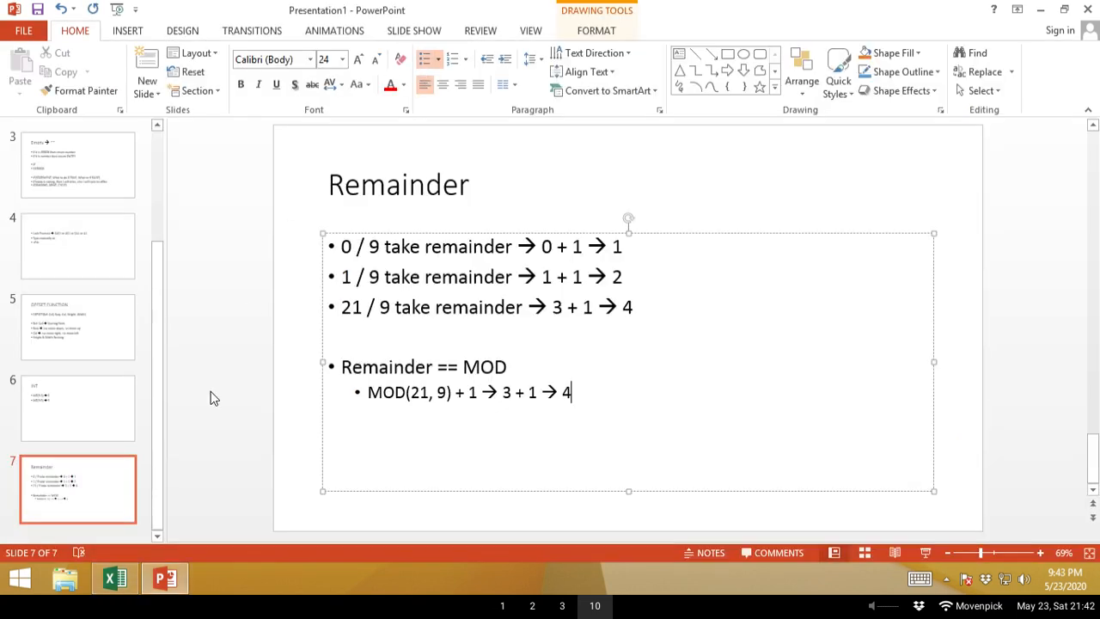
right_click(121, 479)
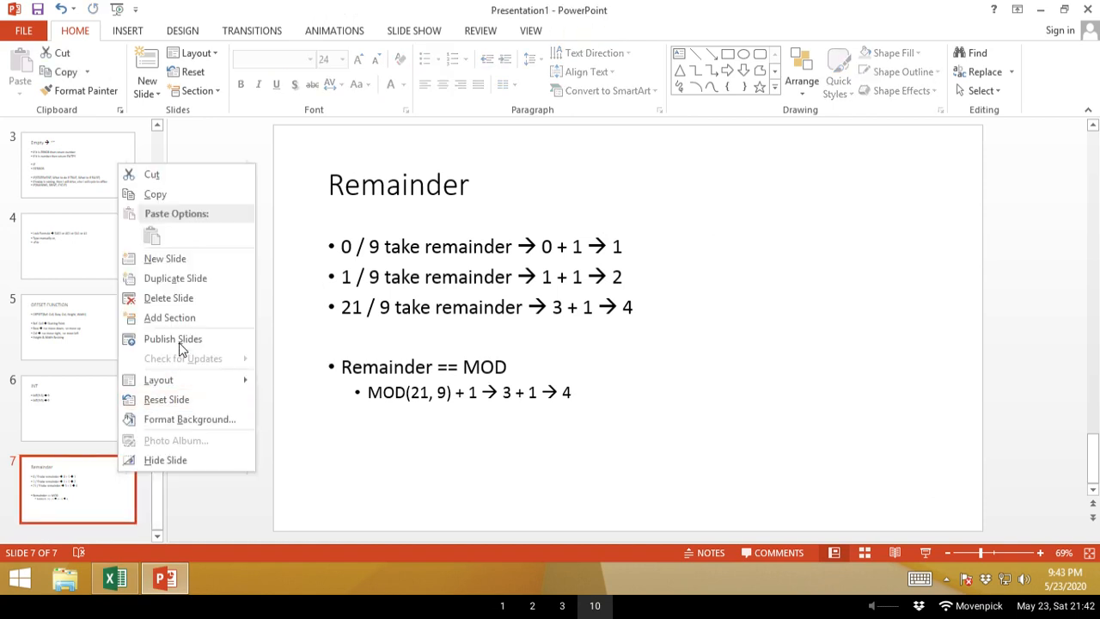
click(200, 269)
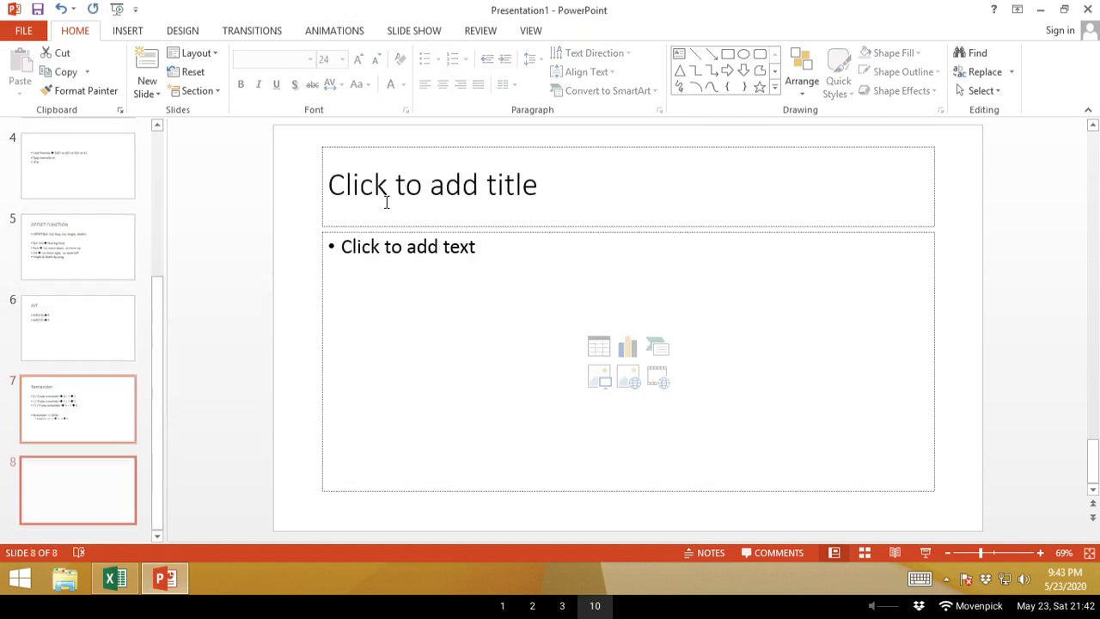
click(504, 178)
text(CO)
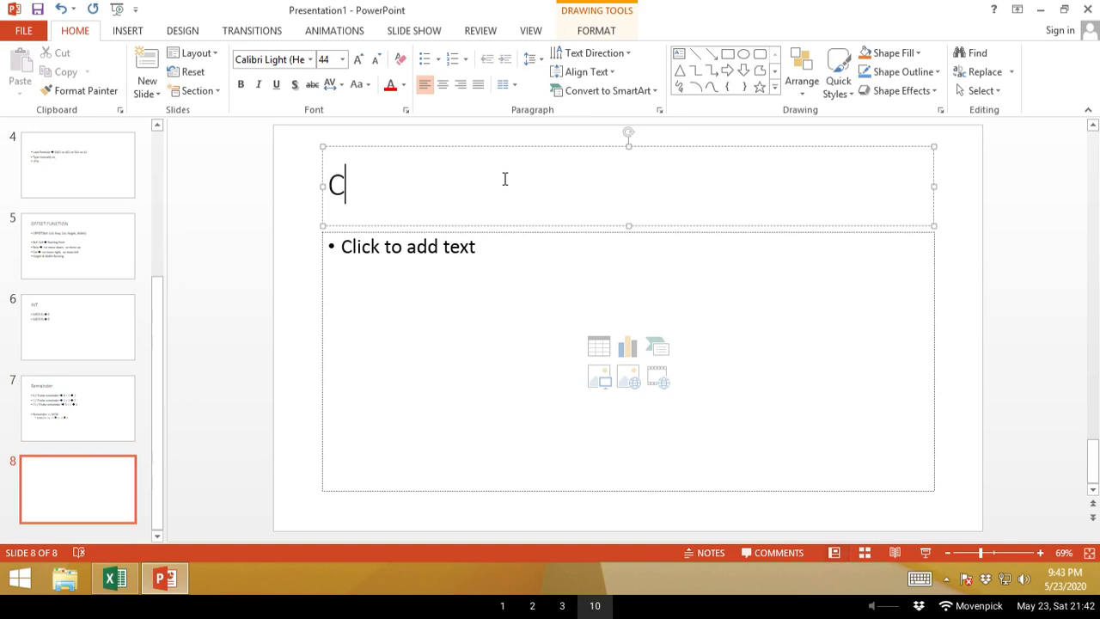
key(BackSpace)
key(BackSpace)
text(JK)
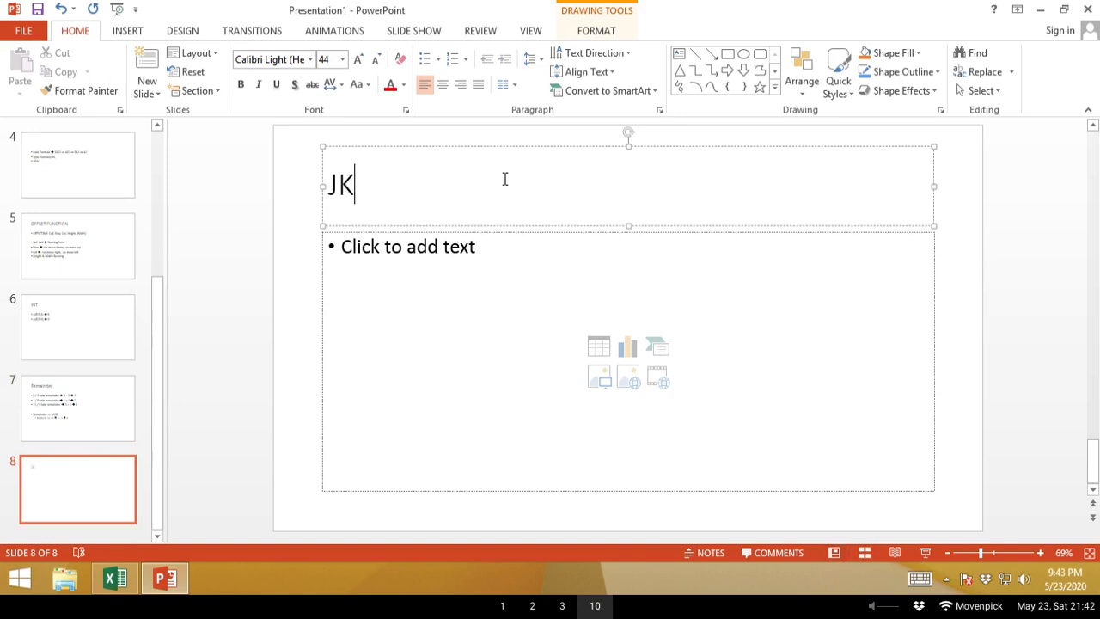
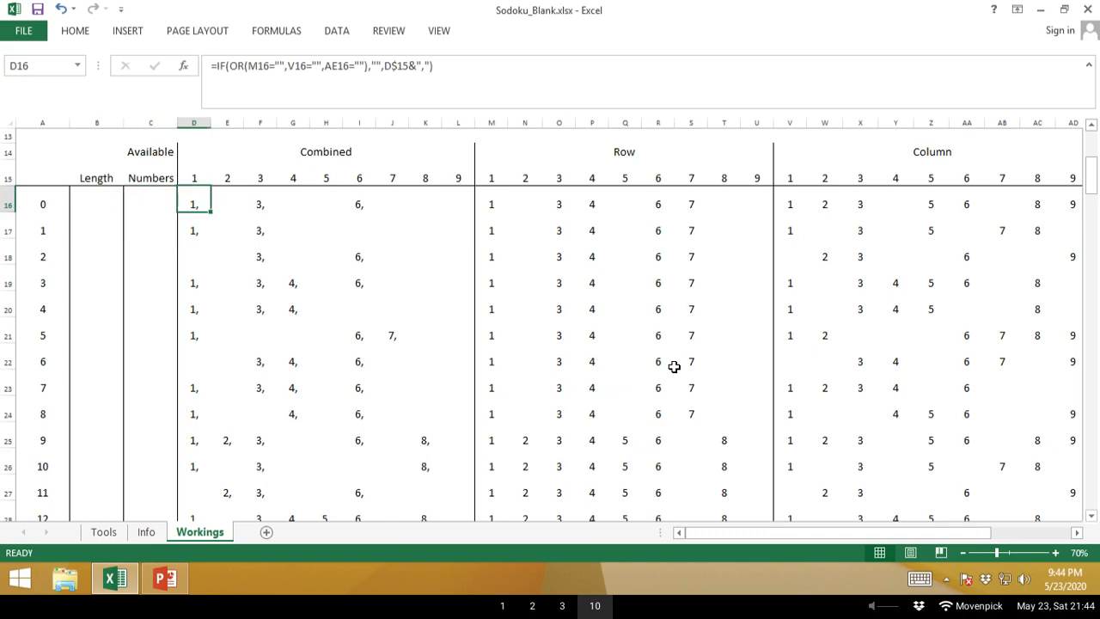
Inspect the references in D16's Combined formula and the Available Numbers header above C16.
key(F2)
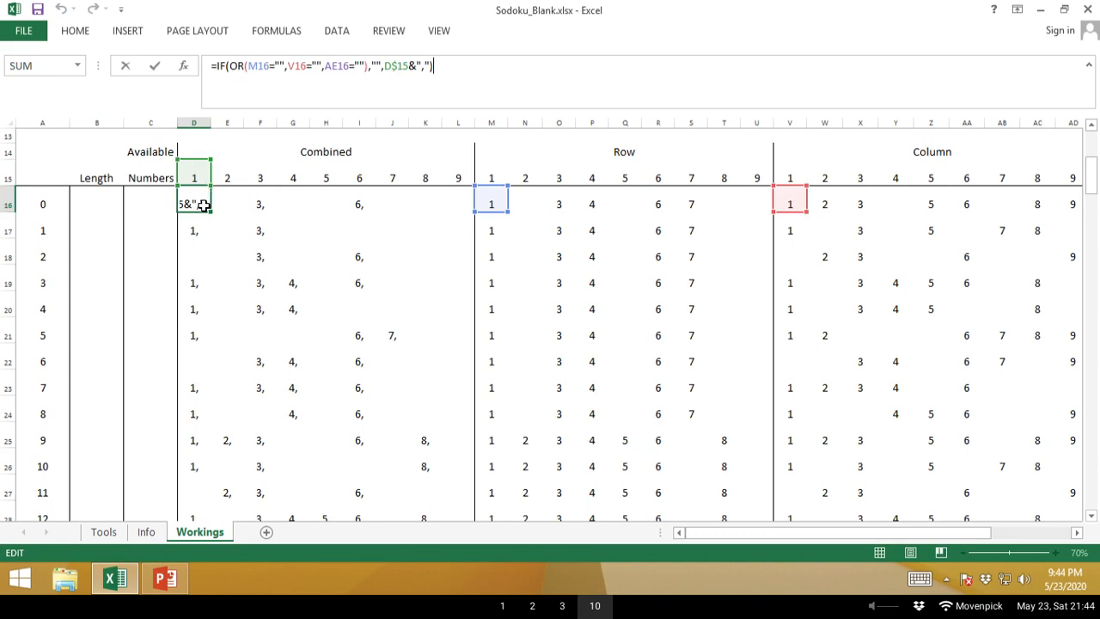
key(Escape)
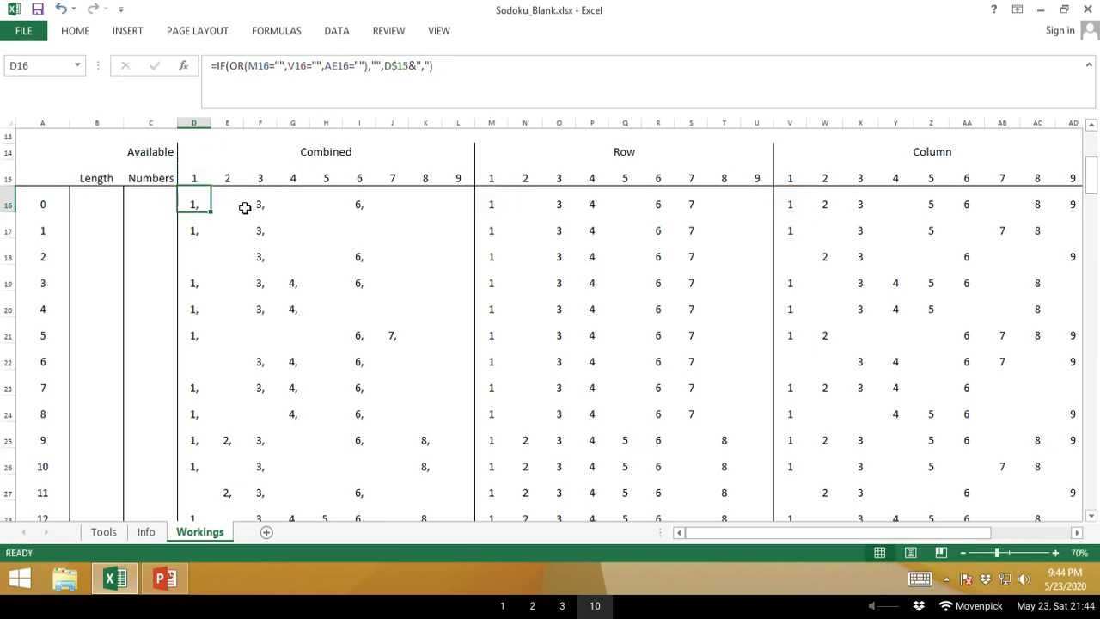
click(157, 210)
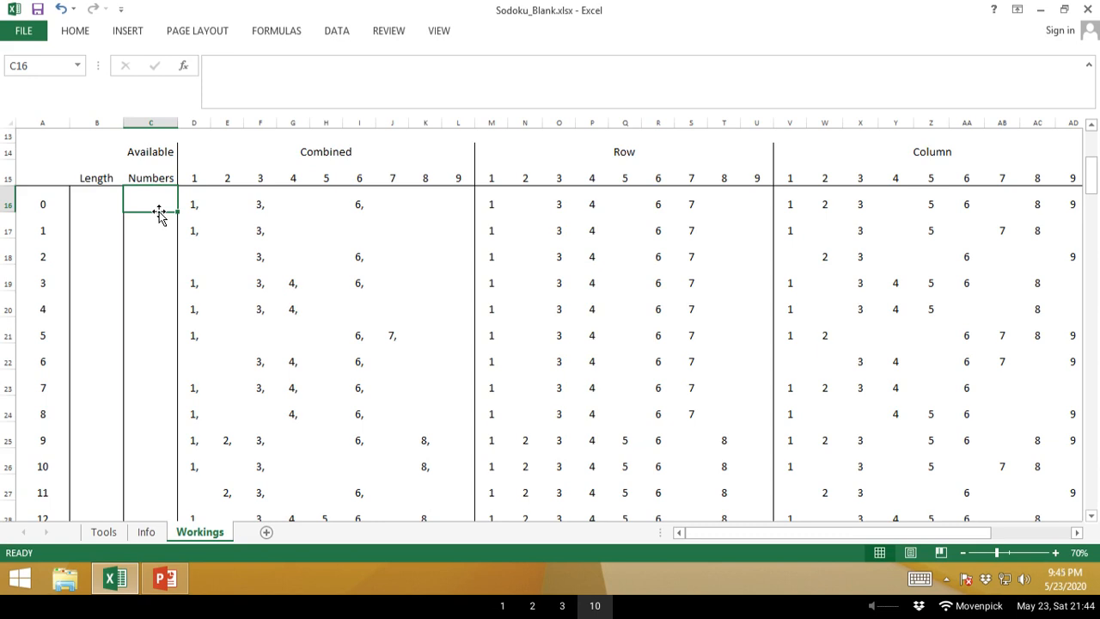
key(Up)
key(Up)
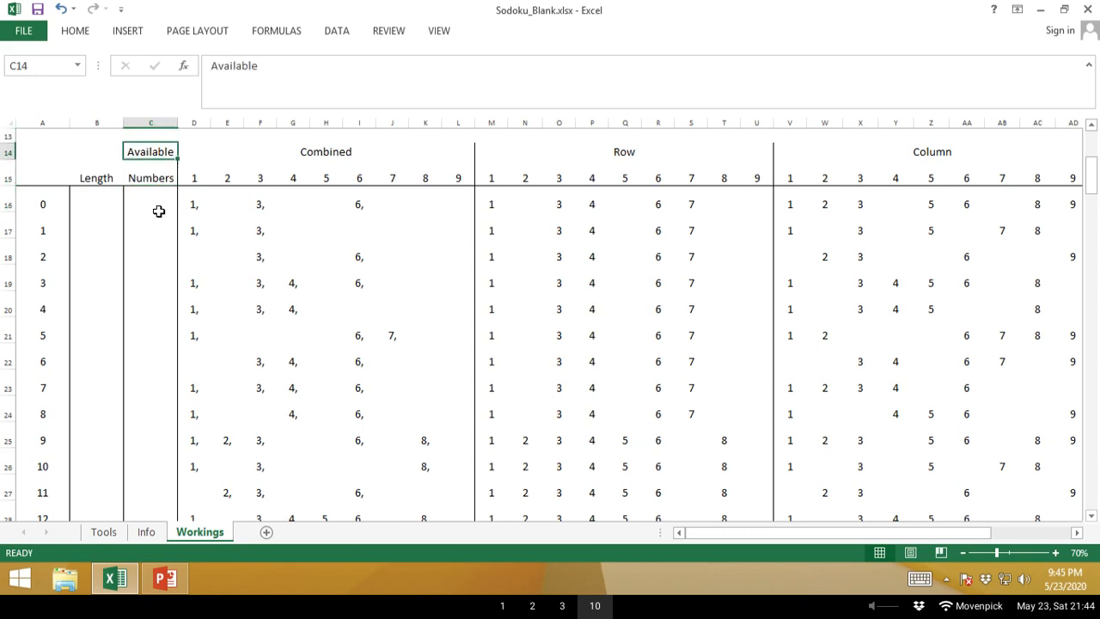
key(Down)
key(Down)
key(Right)
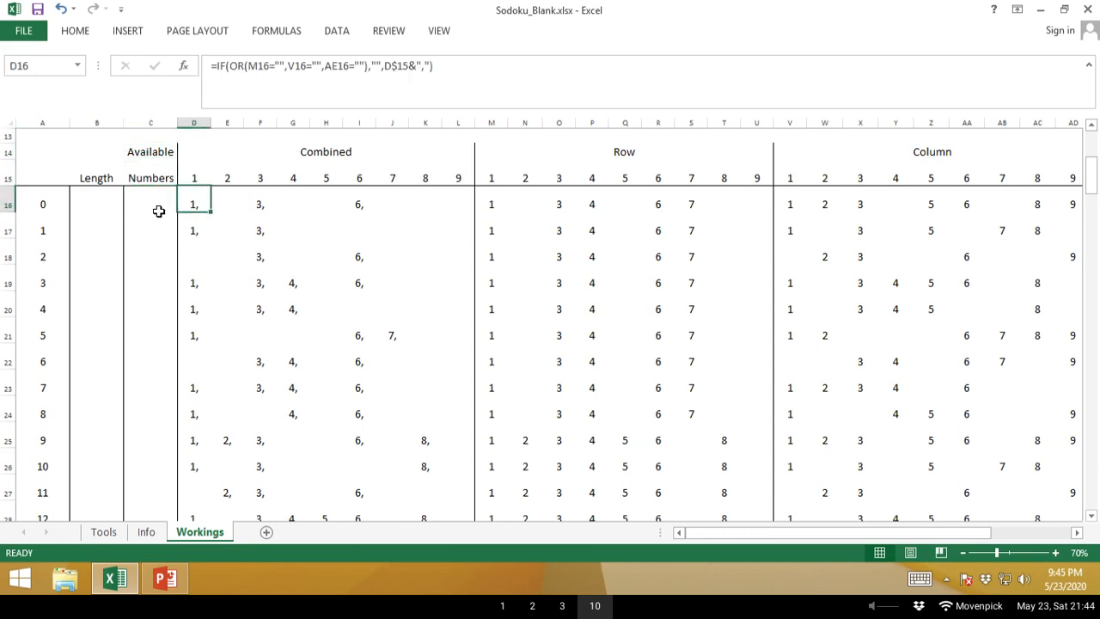
Examine the candidate cells in row 16 of the Combined section, for Sudoku cell index 0.
key(End)
key(shift+Right)
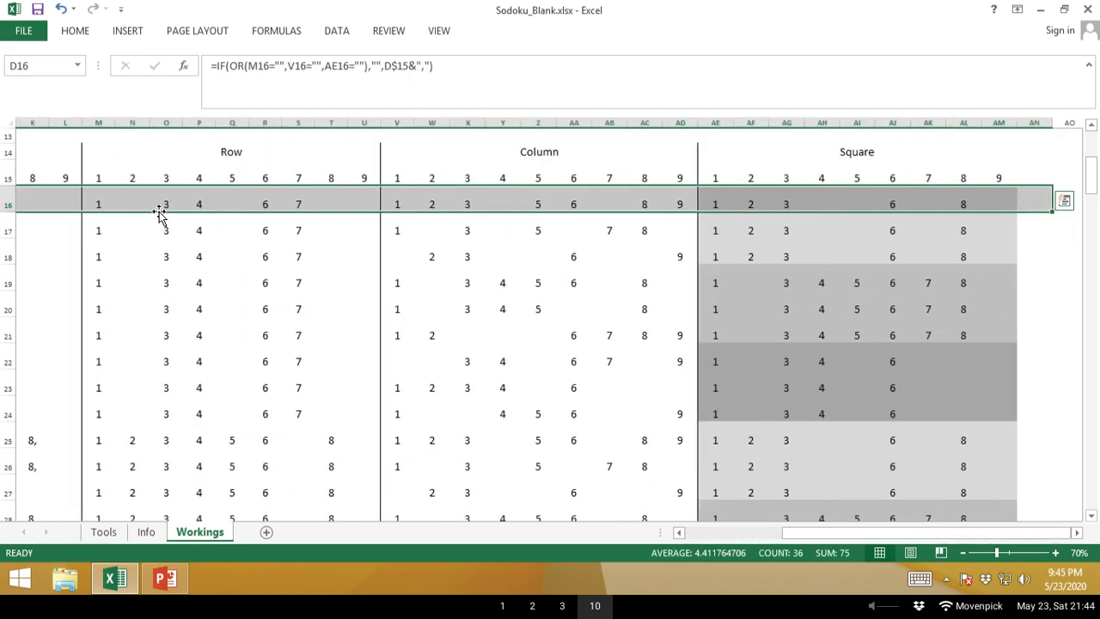
key(Home)
key(Right)
key(Right)
key(Right)
key(Right)
key(Right)
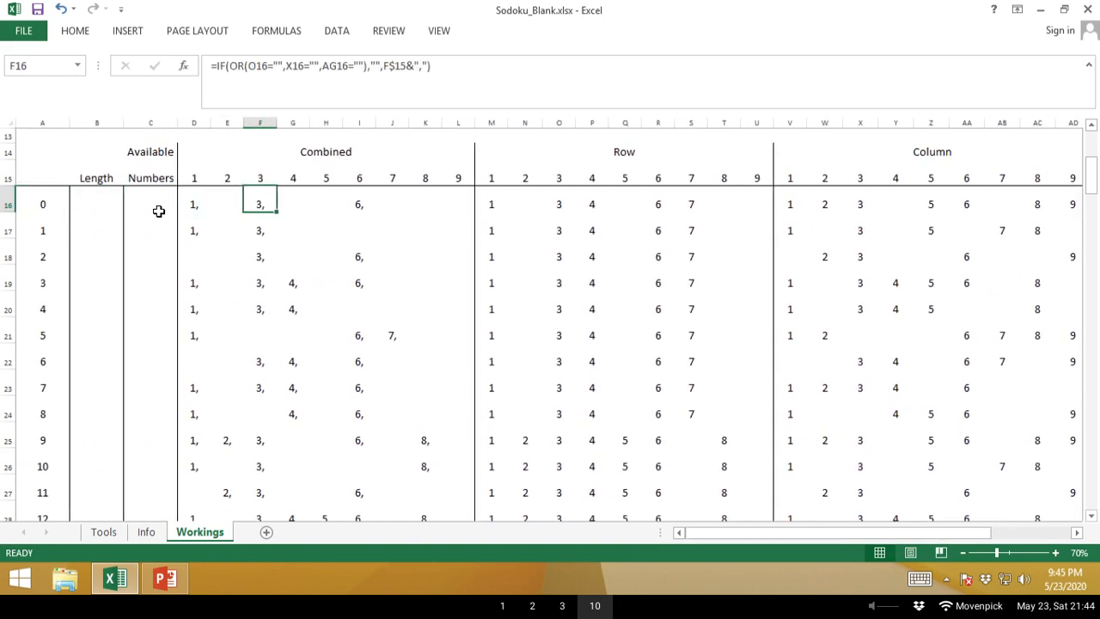
key(Left)
key(Left)
key(shift+Right)
key(shift+Right)
key(shift+Right)
key(shift+Right)
key(shift+Right)
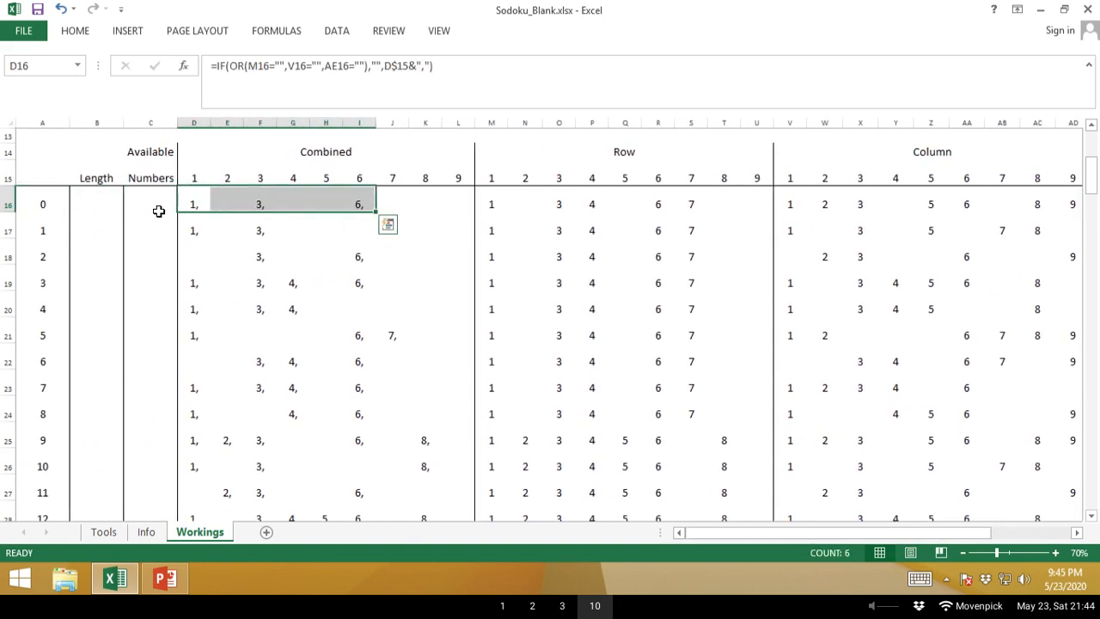
key(Left)
key(Home)
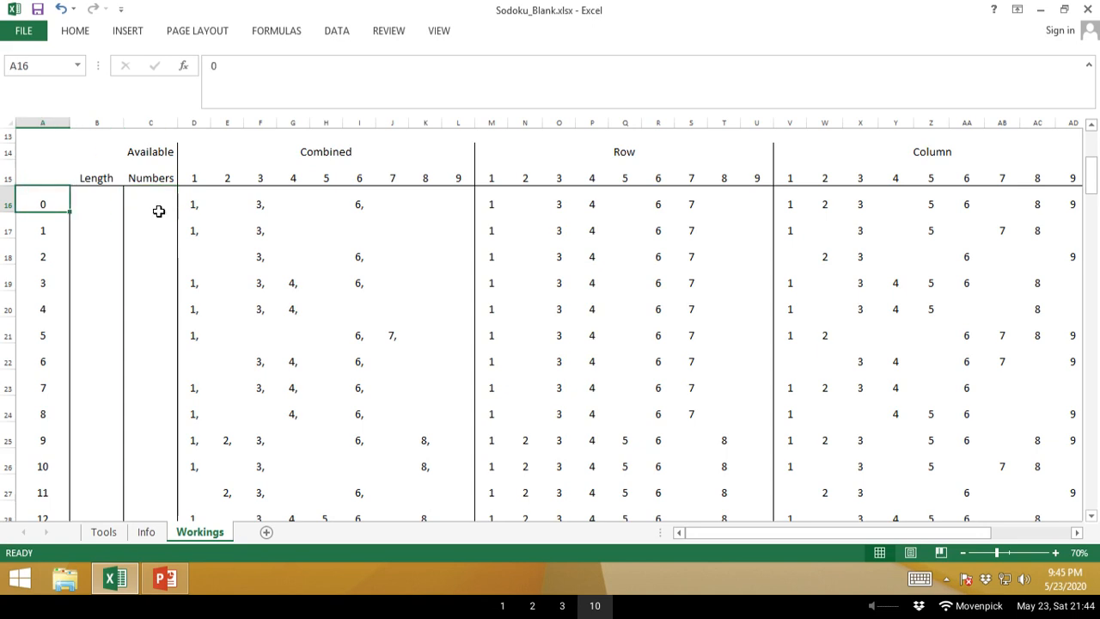
Compare the Sudoku grid's first row around F4 and G4 with the Combined candidates in row 16.
key(ctrl+Home)
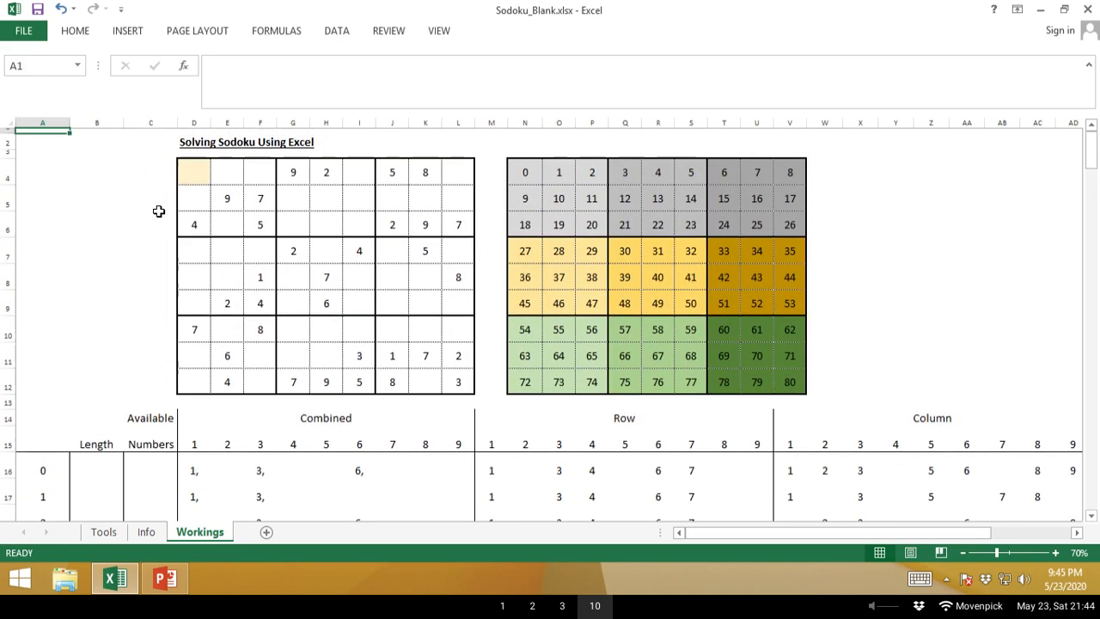
key(Right)
key(Right)
key(Right)
key(Right)
key(Right)
key(Down)
key(Down)
key(Down)
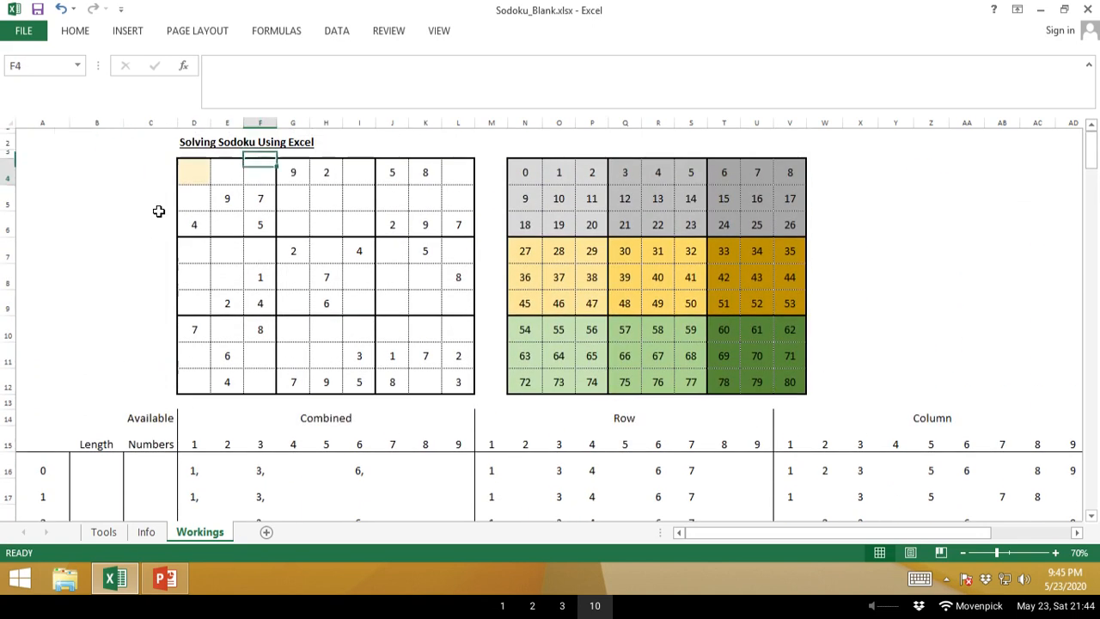
key(Right)
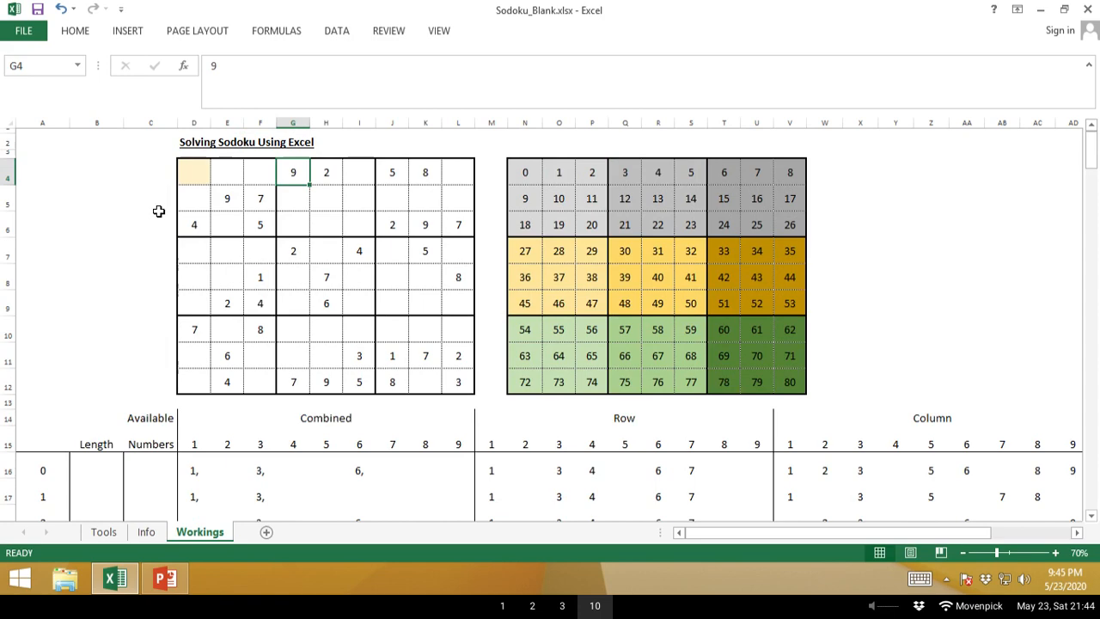
key(Down)
key(Down)
key(Down)
key(Down)
key(Down)
key(Down)
key(Down)
key(Down)
key(Down)
key(Down)
key(Down)
key(Down)
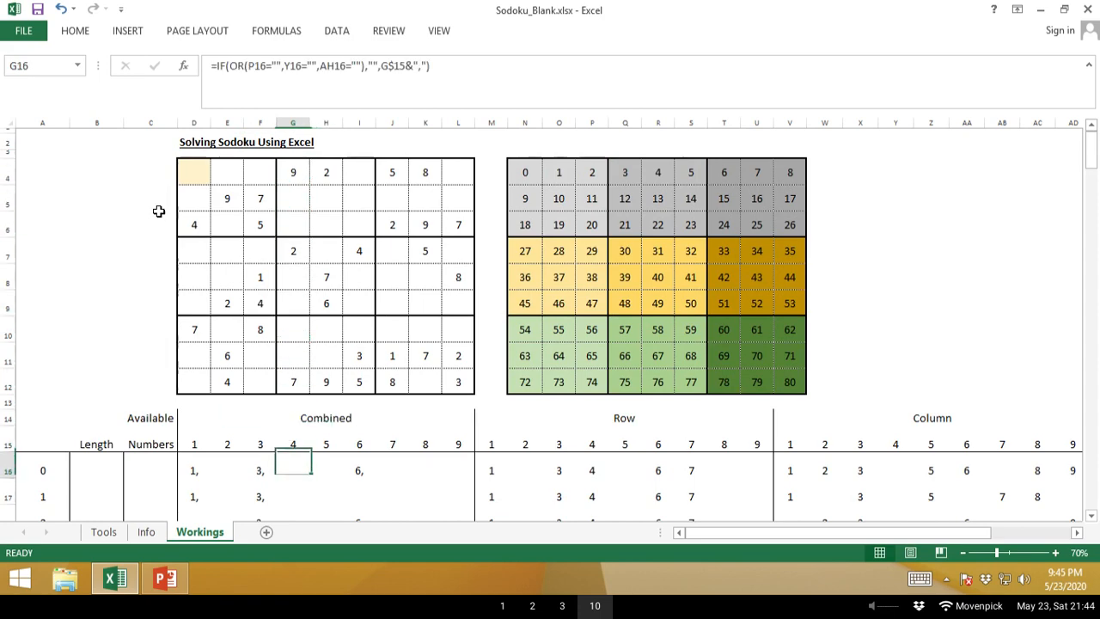
Examine the Combined candidates for Sudoku cell indices 3 and 4 in rows 19 and 20 against the Sudoku grid.
key(Left)
key(Left)
key(Left)
key(Down)
key(Down)
key(Down)
key(Down)
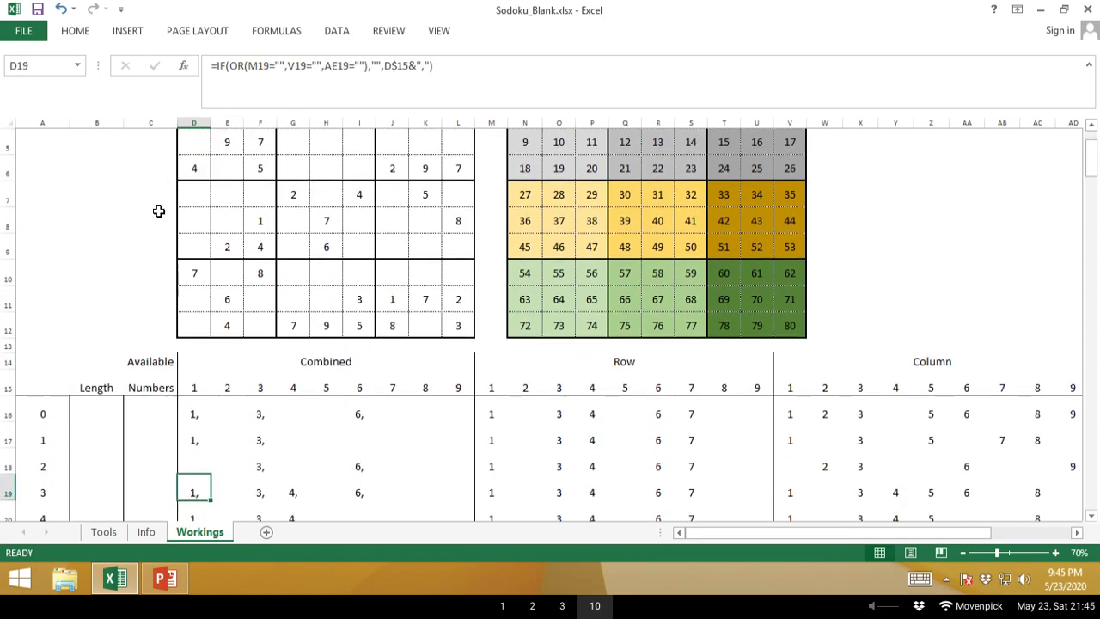
key(Right)
key(Left)
key(shift+Right)
key(shift+Right)
key(shift+Right)
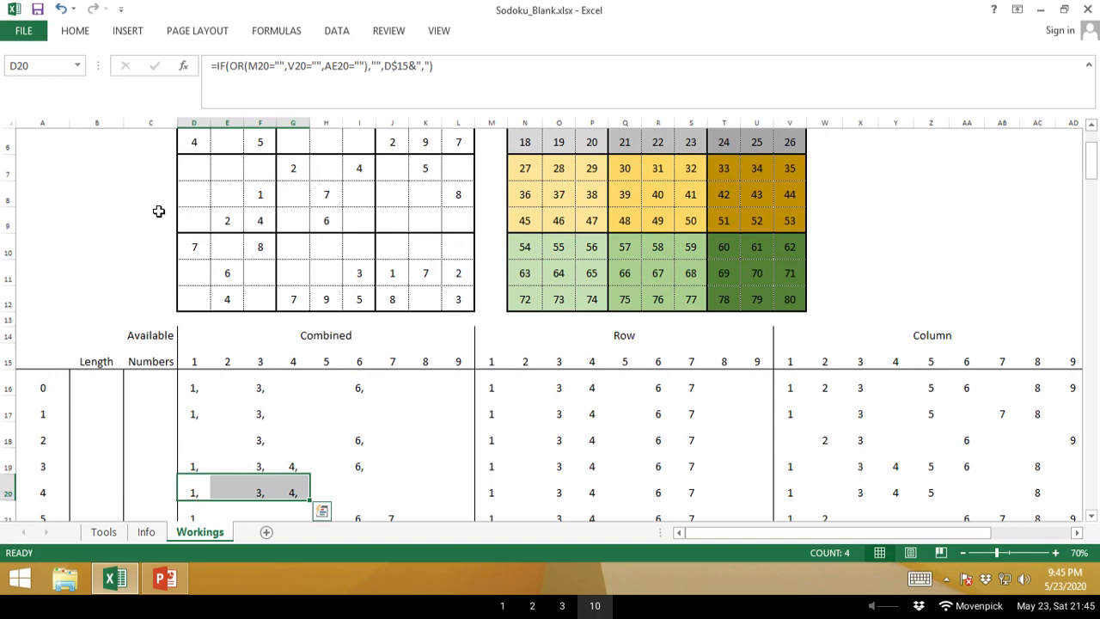
scroll(159, 211, up, 2)
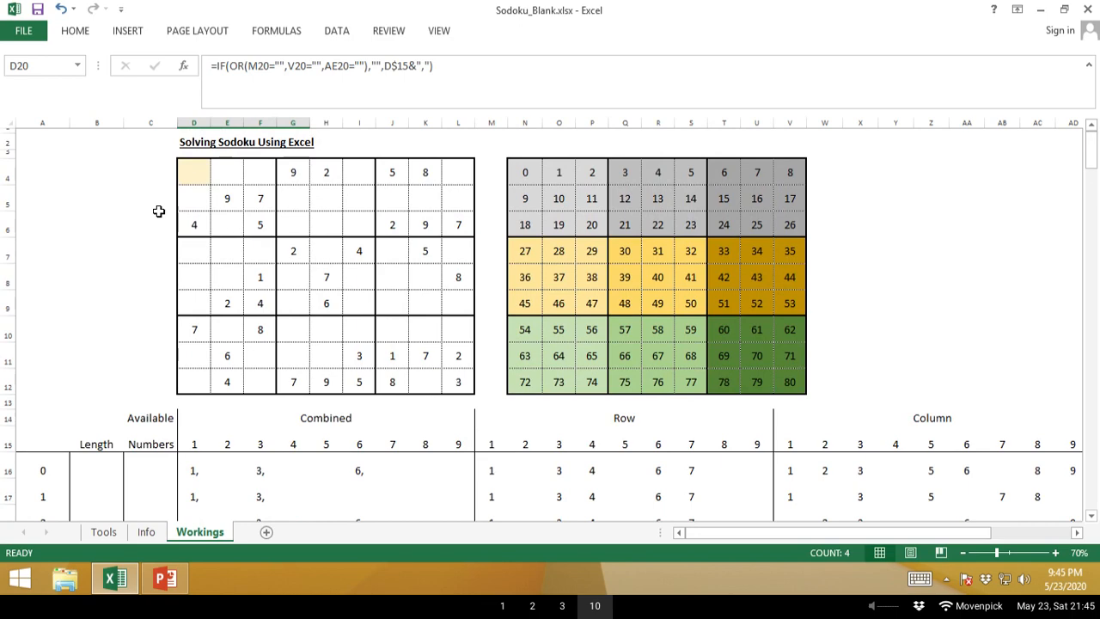
key(Left)
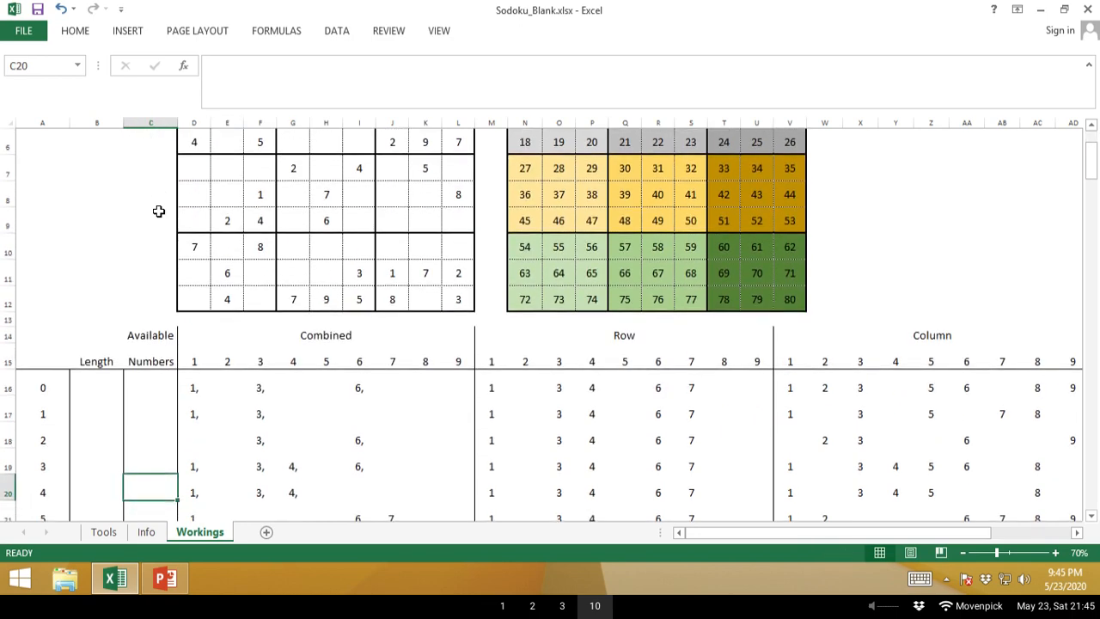
key(Up)
key(Up)
key(Up)
key(Up)
text(=if()
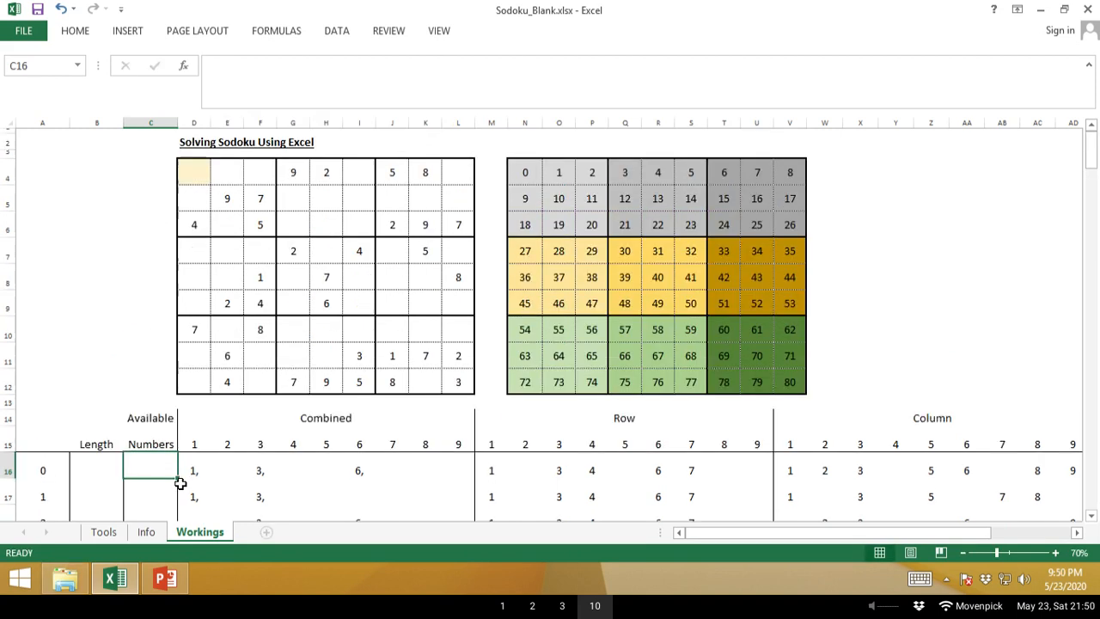
text(=if)
key(Tab)
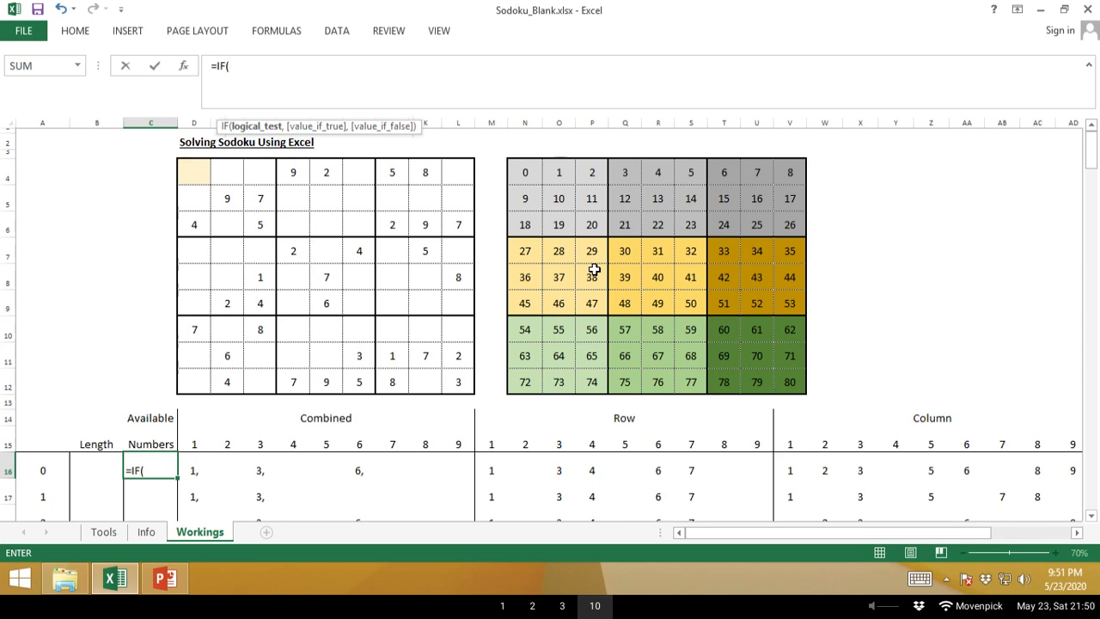
key(Escape)
Inspect the EXACT function inside the SUMPRODUCT formula in AE16 of the Square section.
key(Right)
key(Up)
key(ctrl+Right)
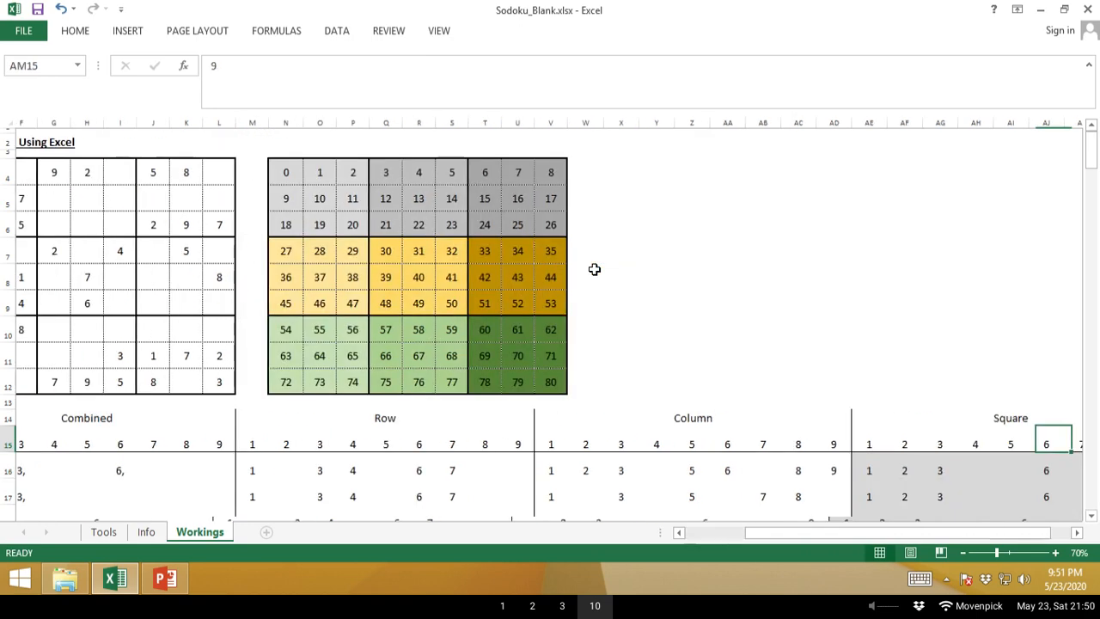
key(Down)
key(Left)
key(Left)
key(Left)
key(Left)
key(Left)
key(Left)
key(Left)
key(Left)
key(Left)
key(Right)
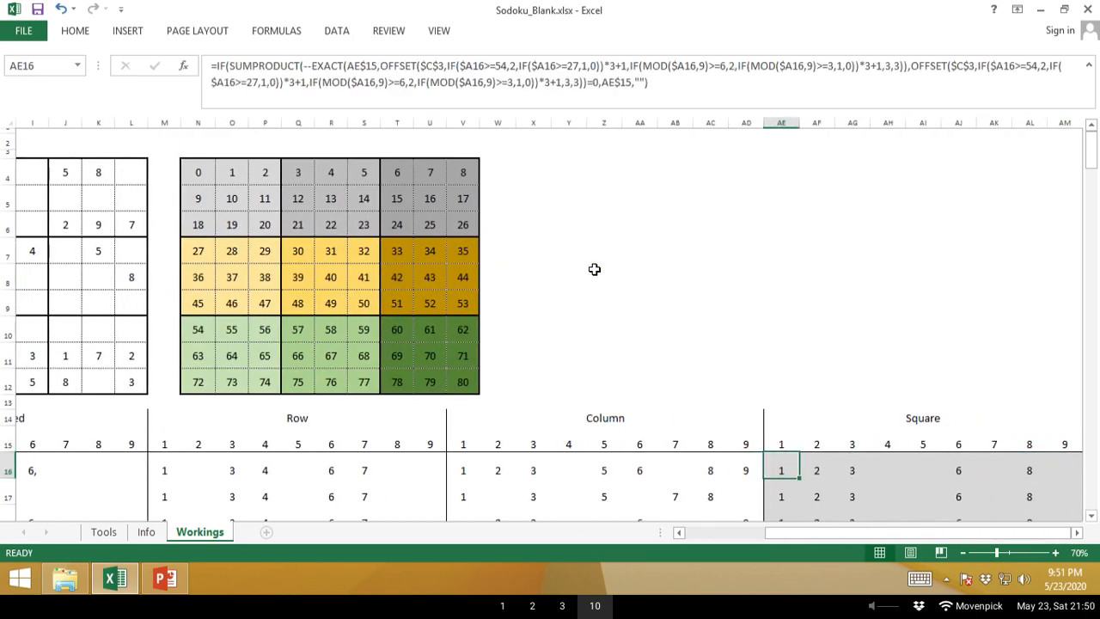
double_click(335, 67)
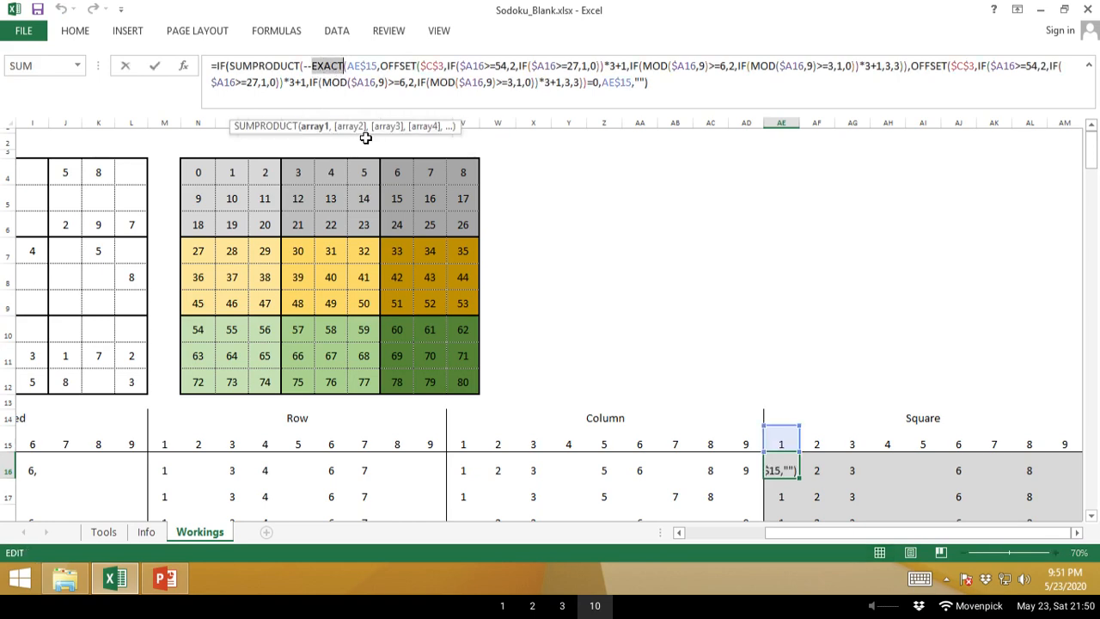
key(Escape)
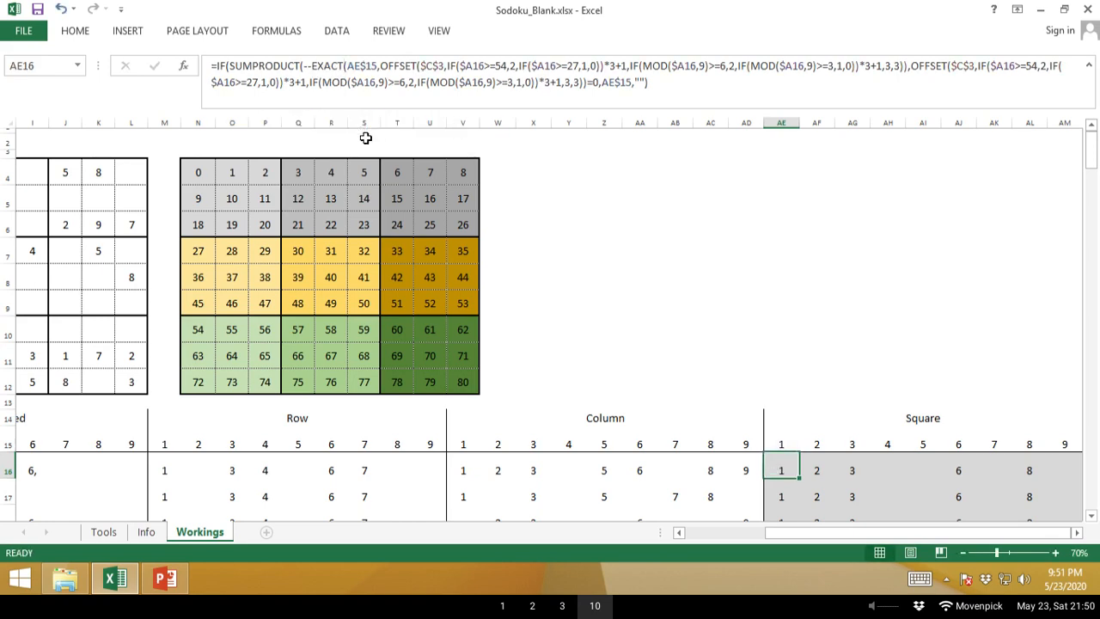
Start the Available Numbers formula in C16 with =IF(SUMPRODUCT(--EXACT(.
key(Home)
key(Right)
key(Right)
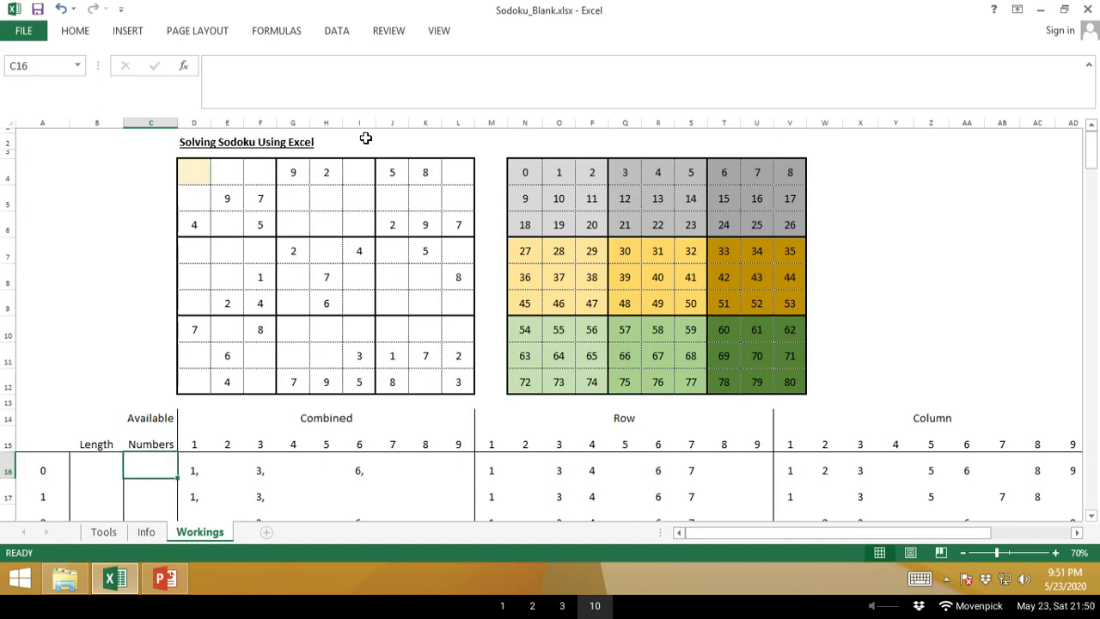
key(Down)
key(Down)
key(Up)
key(Up)
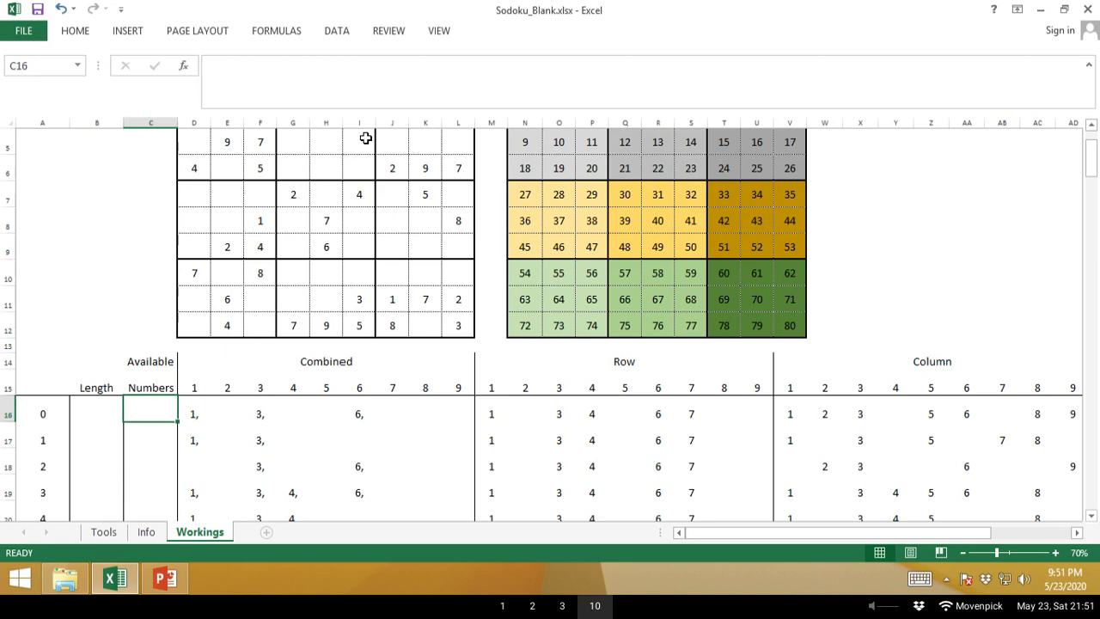
text(=IF()
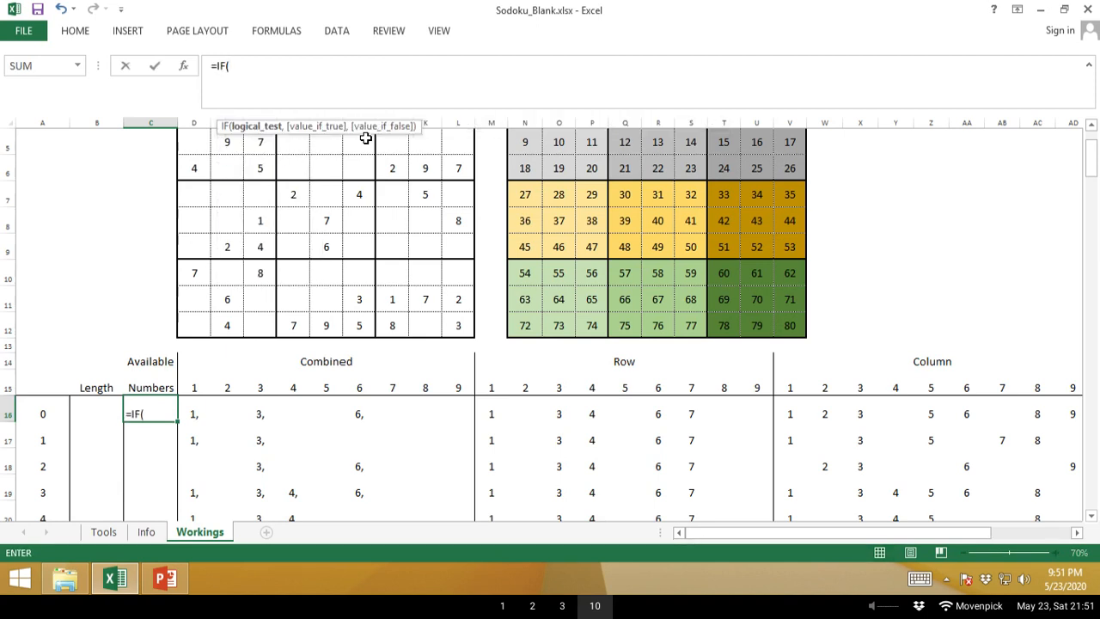
text(sump)
key(Tab)
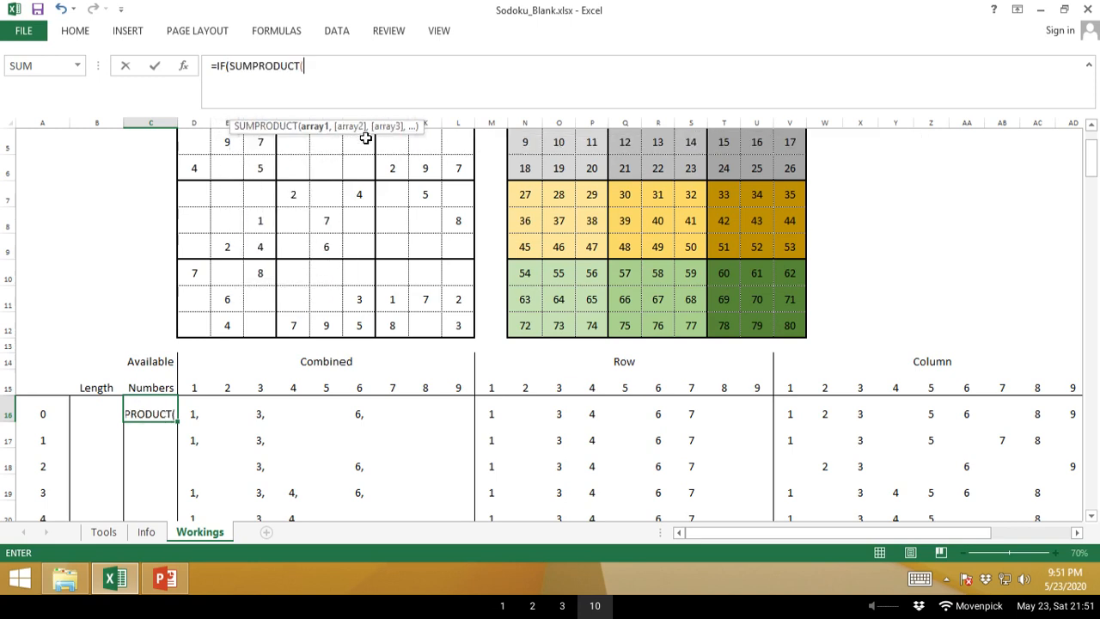
text(--)
text(exact)
key(Tab)
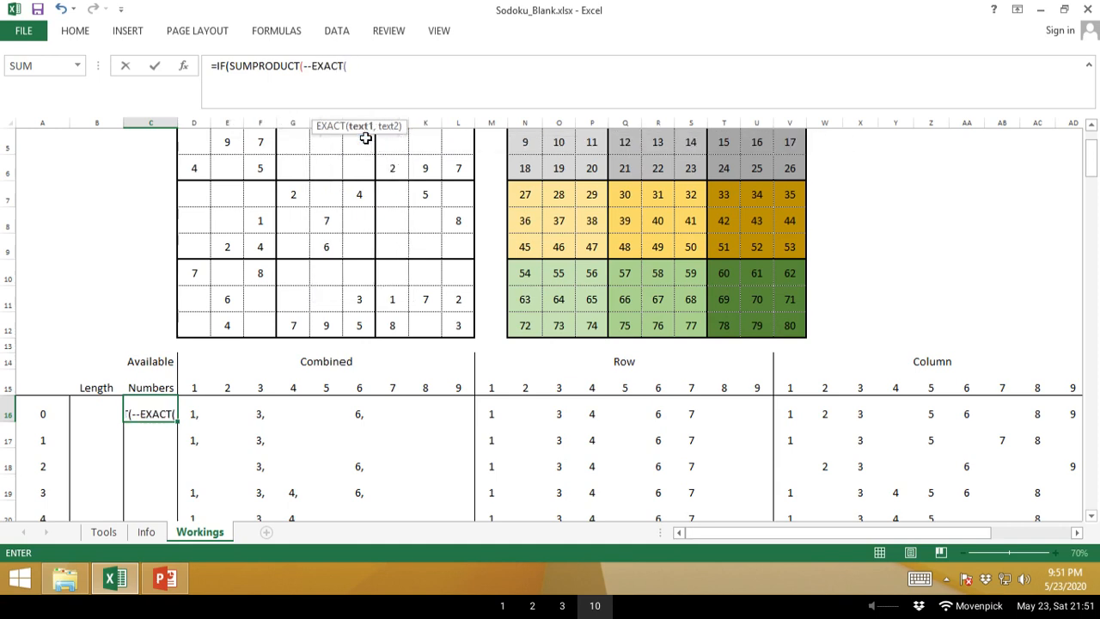
Have EXACT compare the index reference $A16 with the absolute index grid range $N$4:$V$12, and close the function.
click(39, 410)
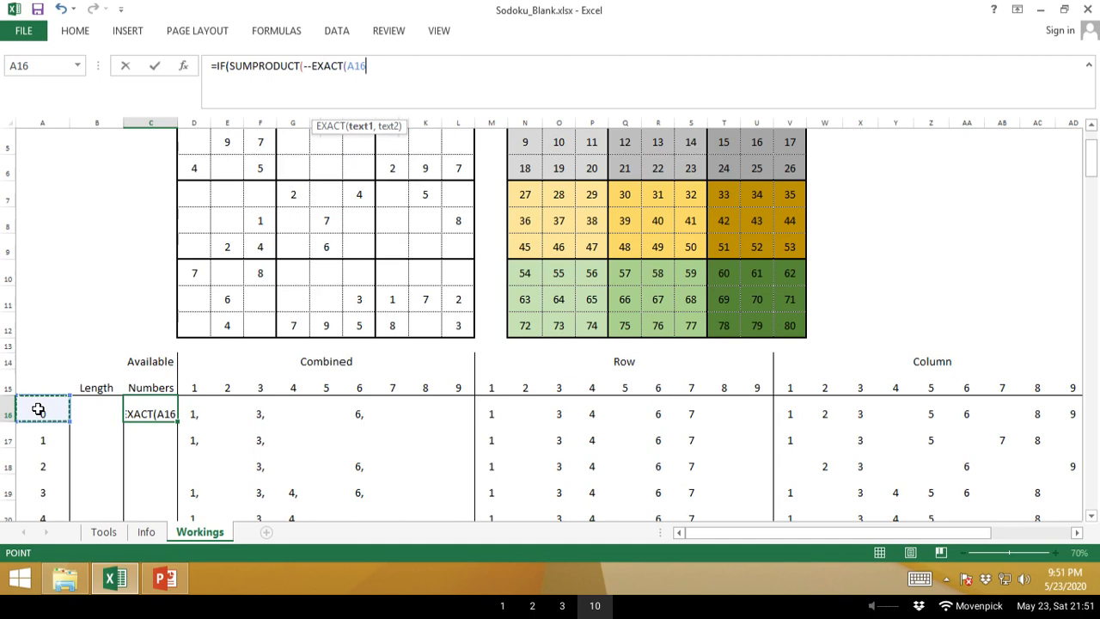
key(F4)
key(F4)
key(F4)
text(,)
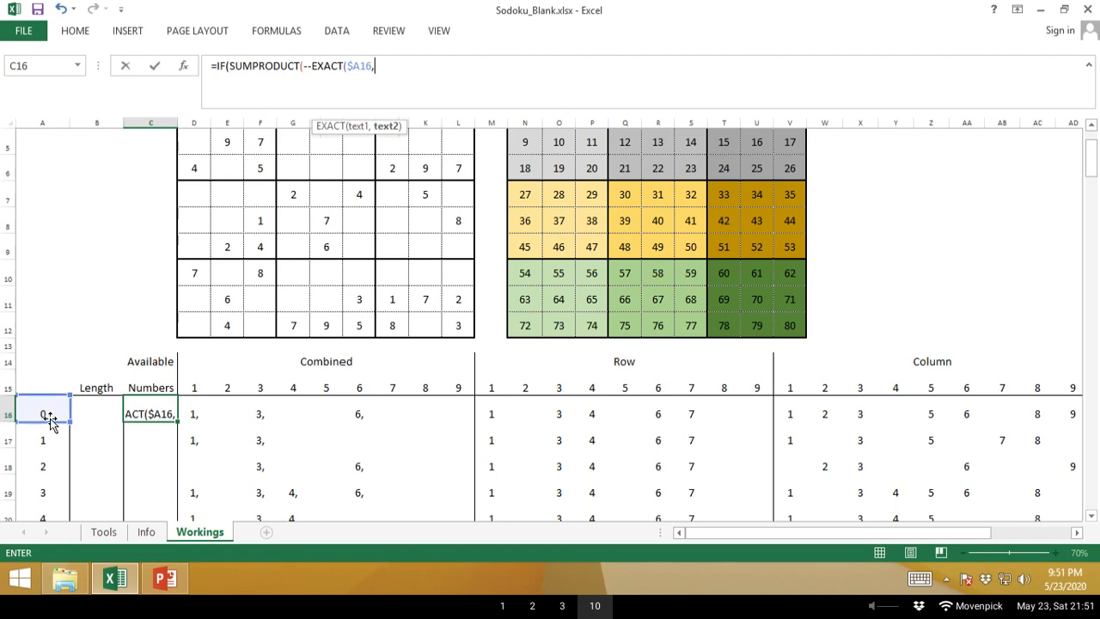
click(511, 189)
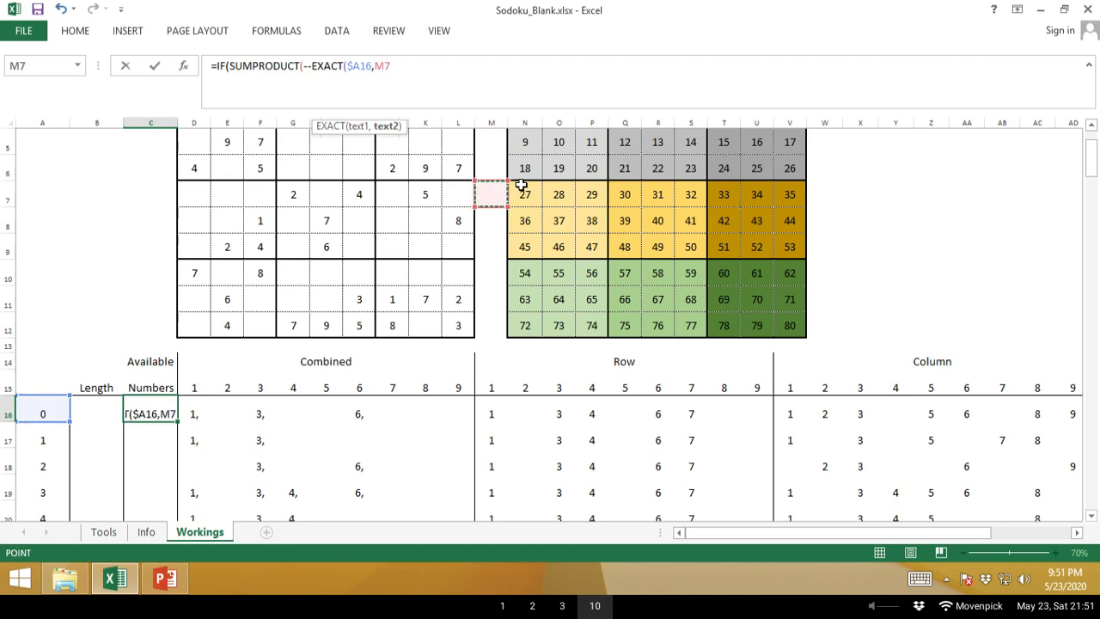
key(ctrl+Up)
key(ctrl+shift+Right)
key(ctrl+shift+Down)
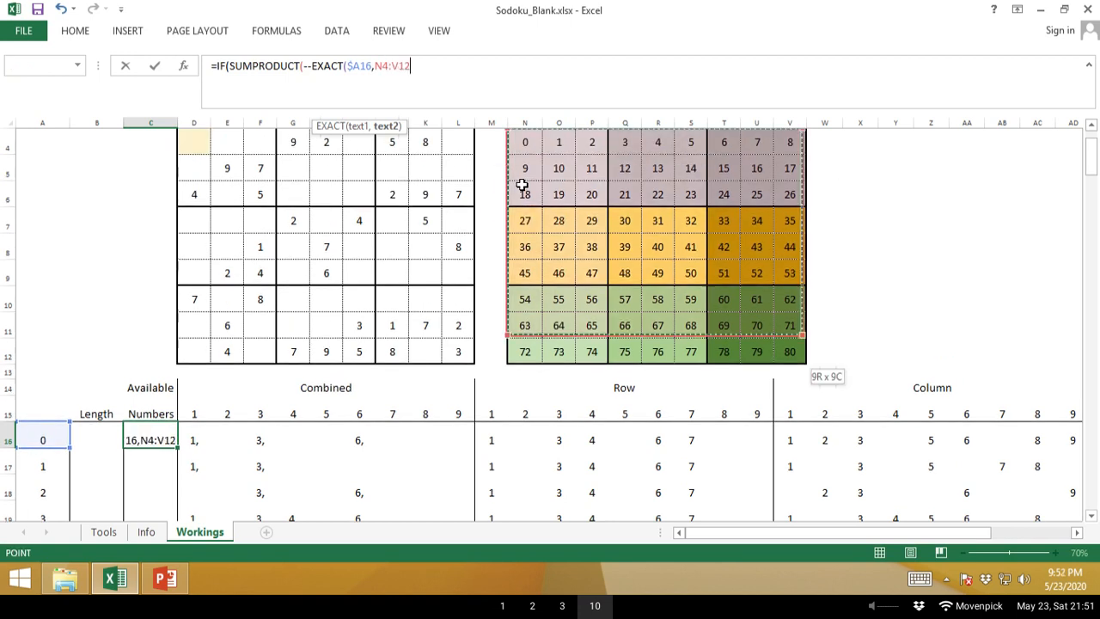
key(F4)
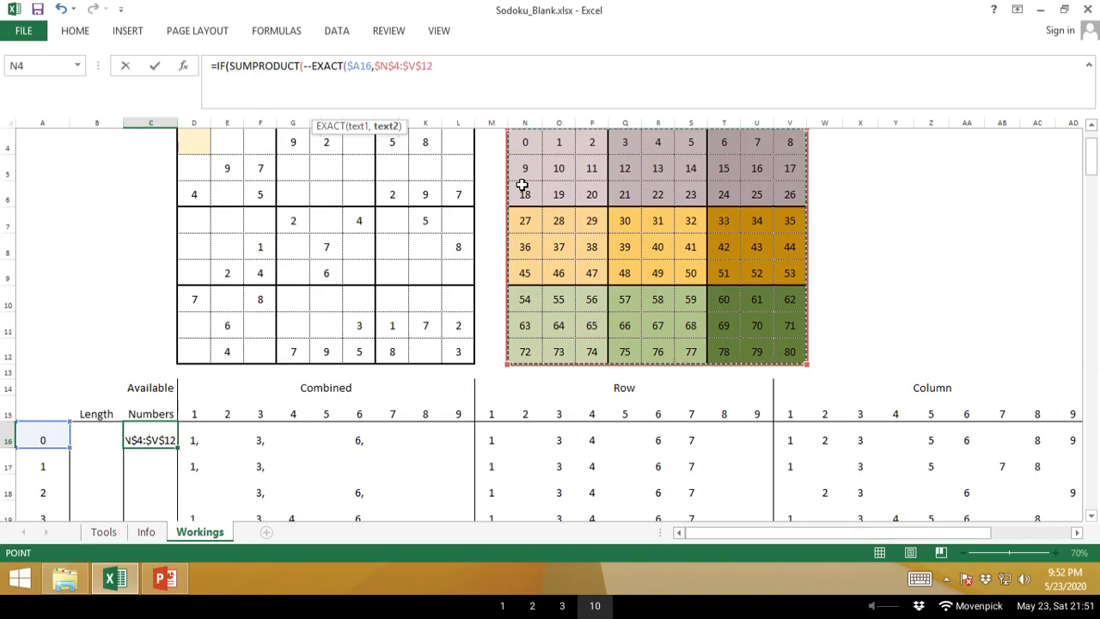
text())
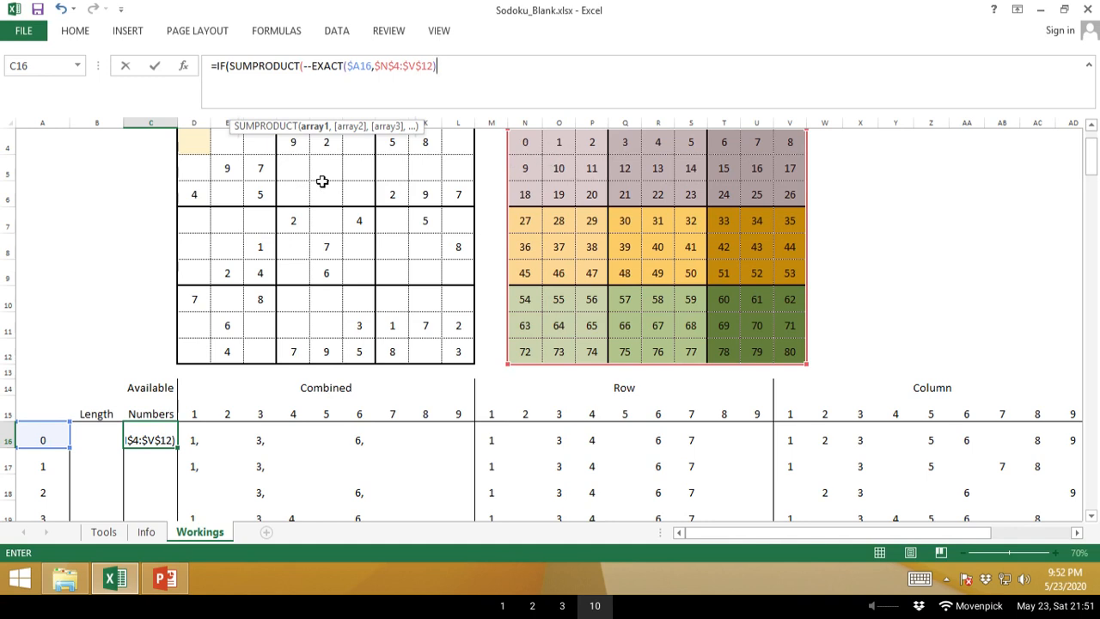
Supply the Sudoku grid $D$4:$L$12 as SUMPRODUCT's second array, with absolute references, and close the function.
text(,)
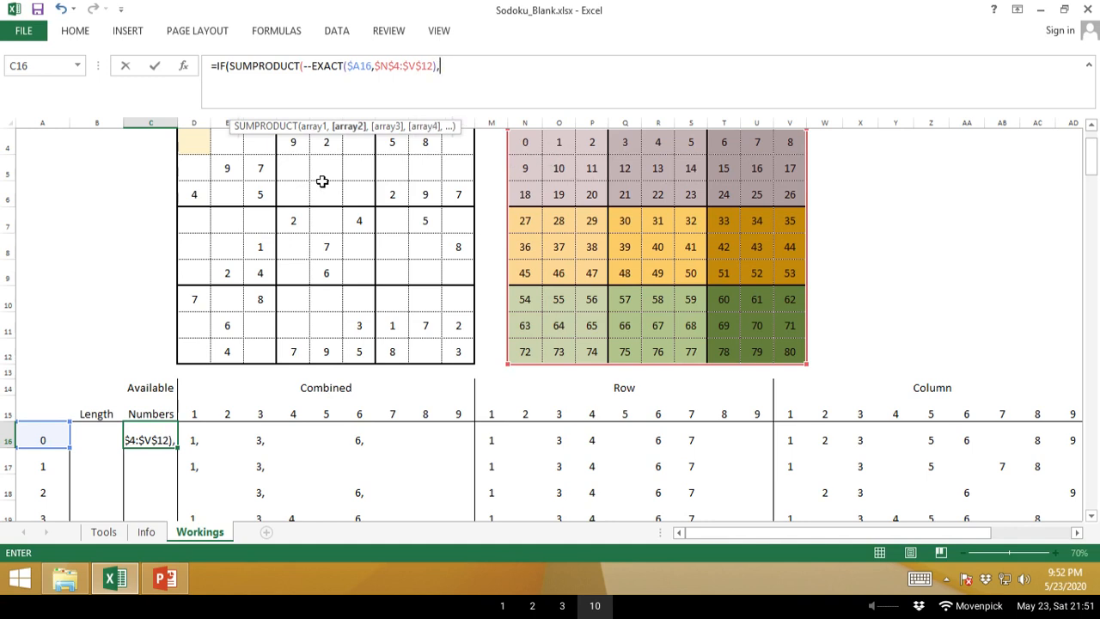
drag(196, 142, 453, 344)
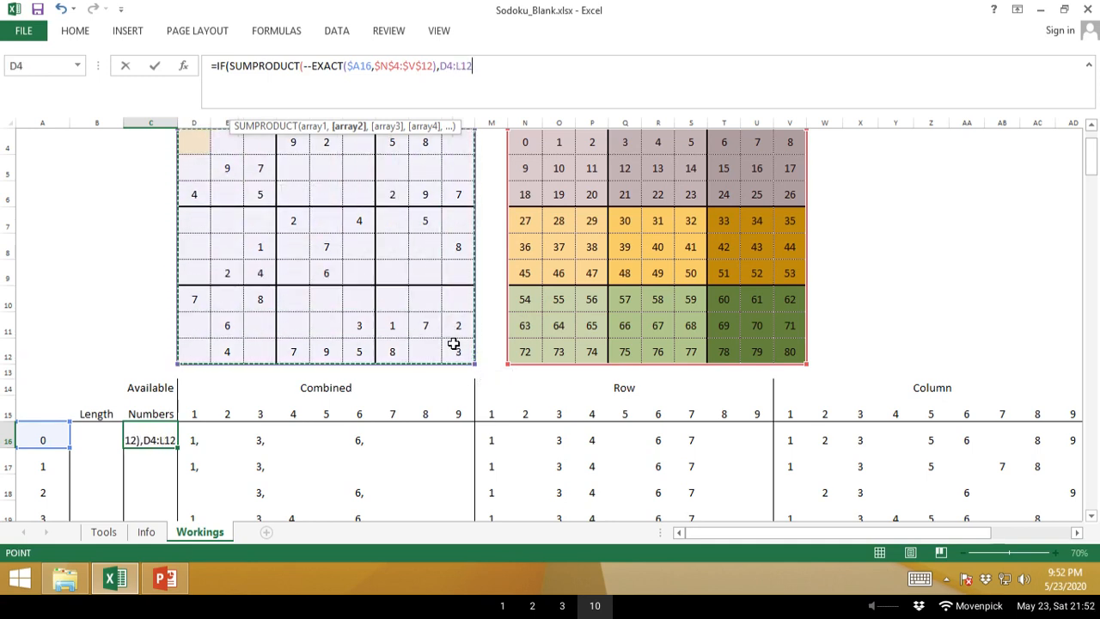
key(F4)
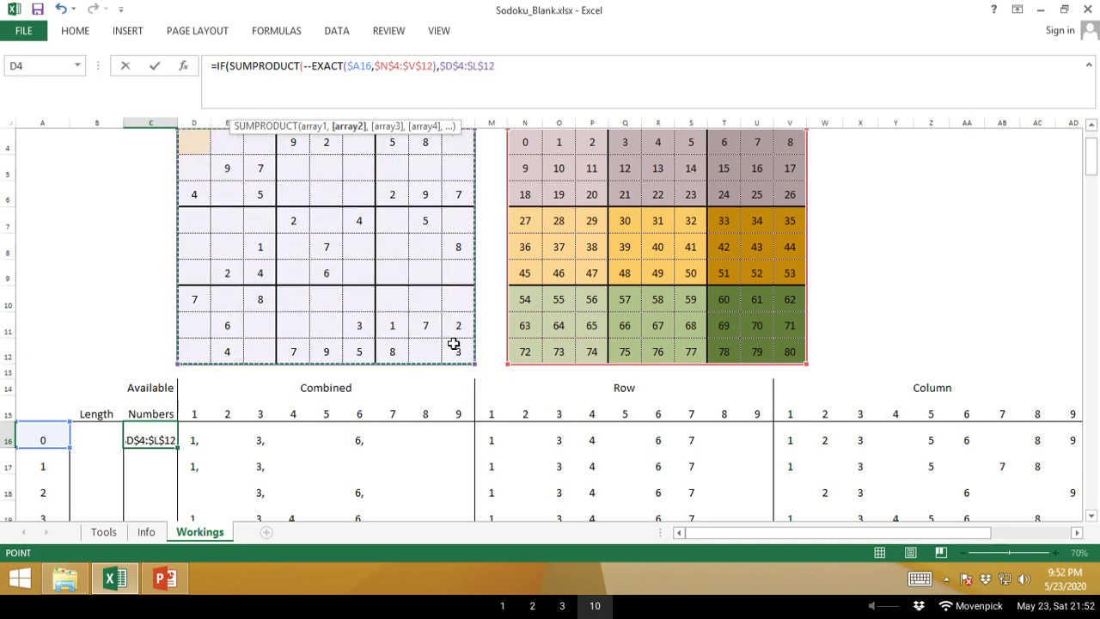
text())
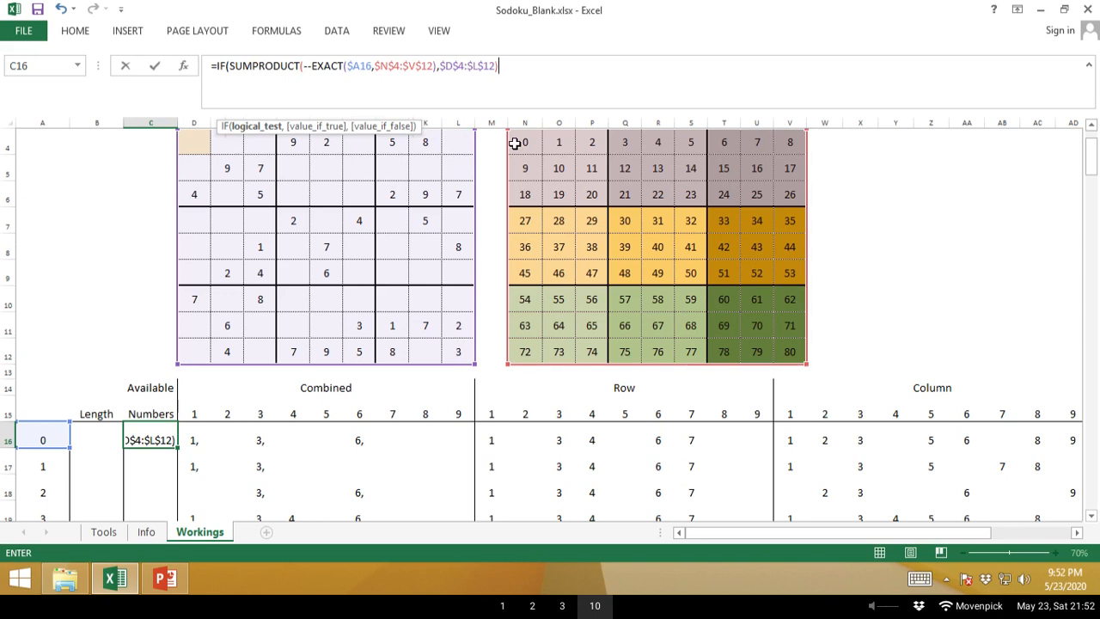
Review the SUMPRODUCT part of the formula, complete the IF test with =0 and start CONCATENATE as the true value.
drag(228, 66, 530, 60)
click(227, 66)
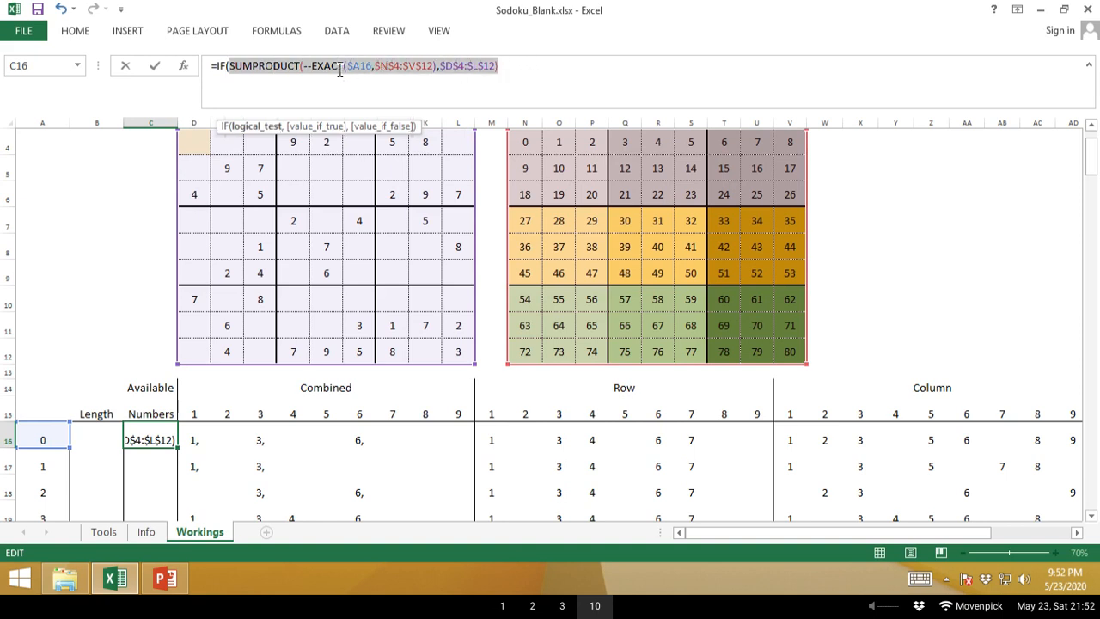
drag(303, 65, 438, 66)
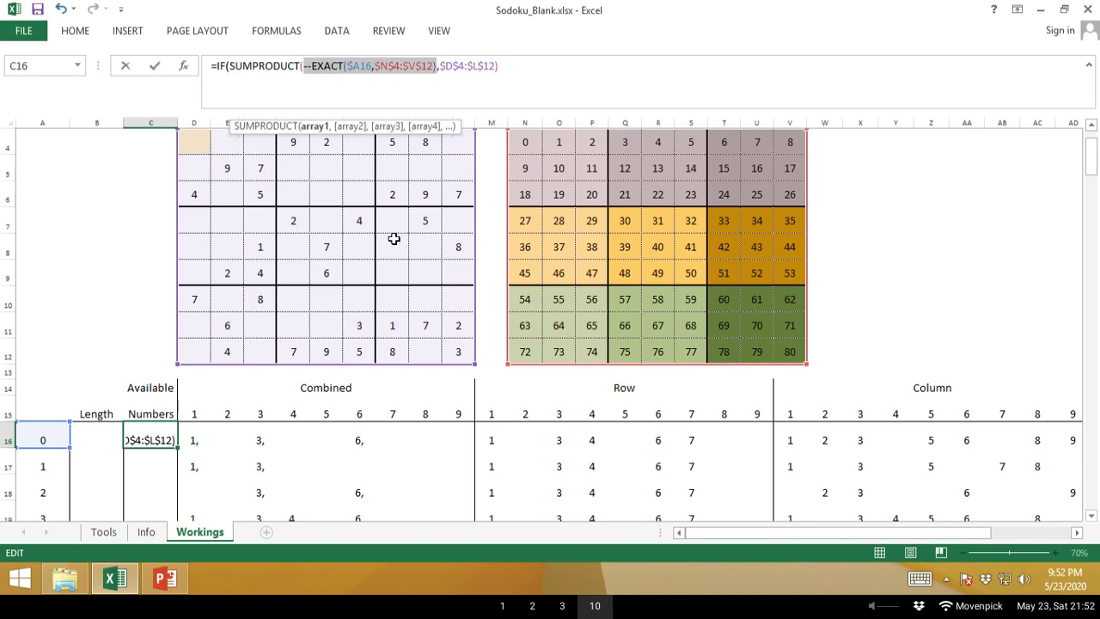
click(516, 68)
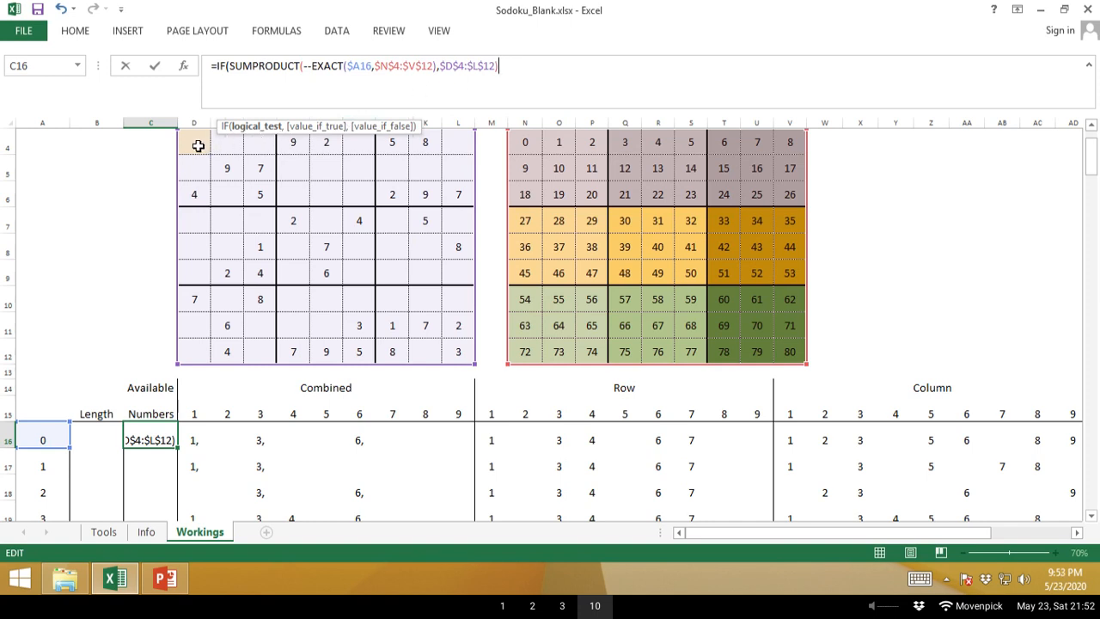
text(=0,conca)
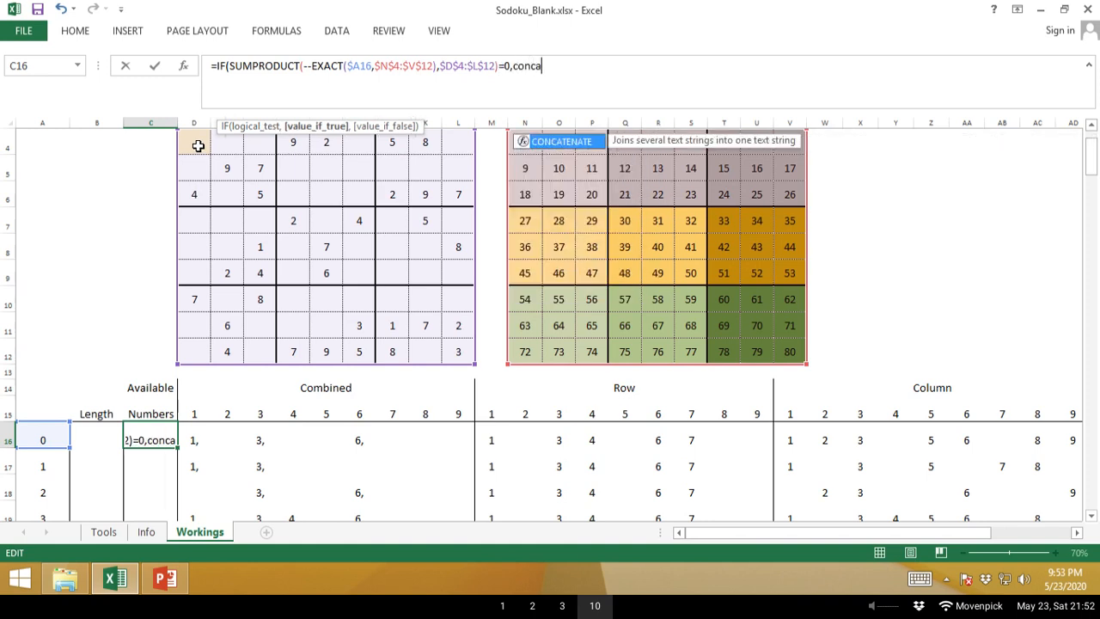
key(Tab)
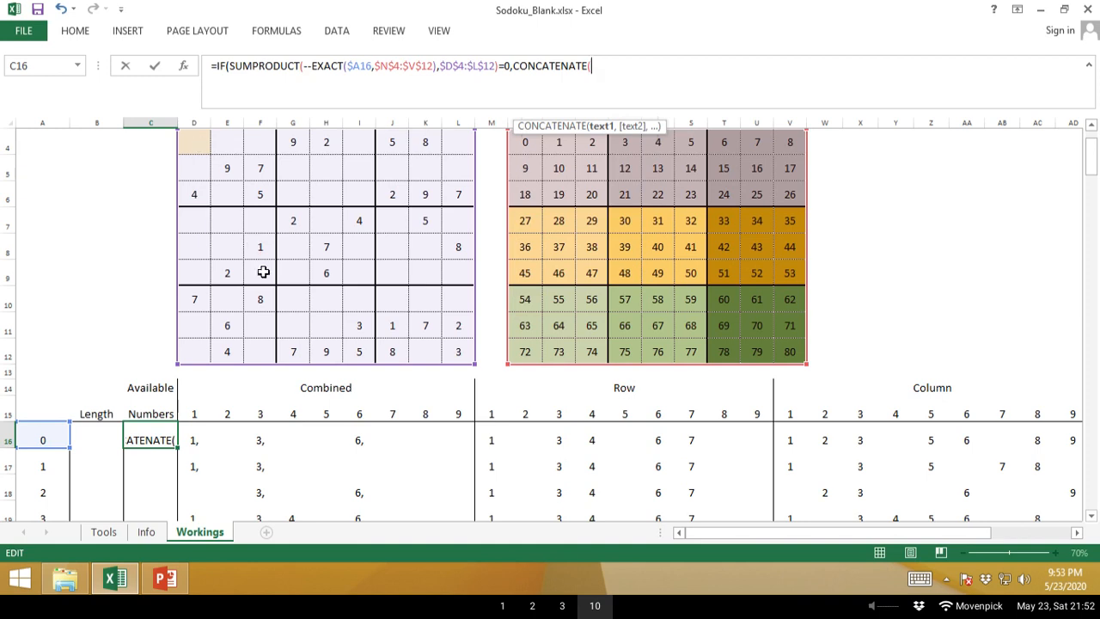
Enter the Combined cells D16, E16 and F16 as the first three CONCATENATE arguments.
click(193, 434)
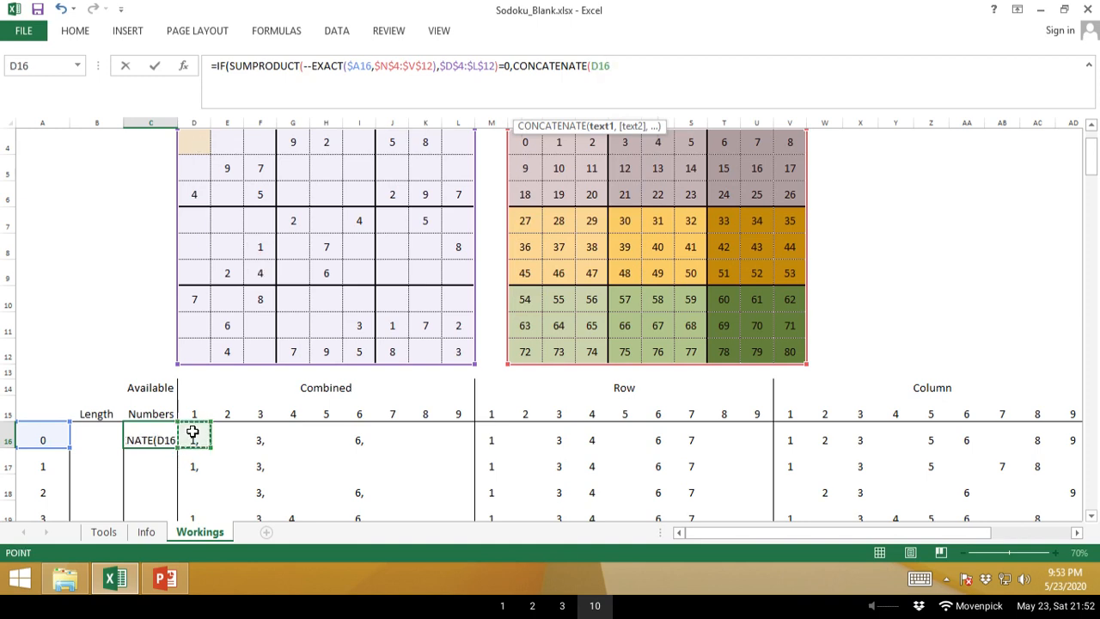
text(,)
key(Right)
text(,)
click(192, 434)
key(Right)
key(Right)
text(,)
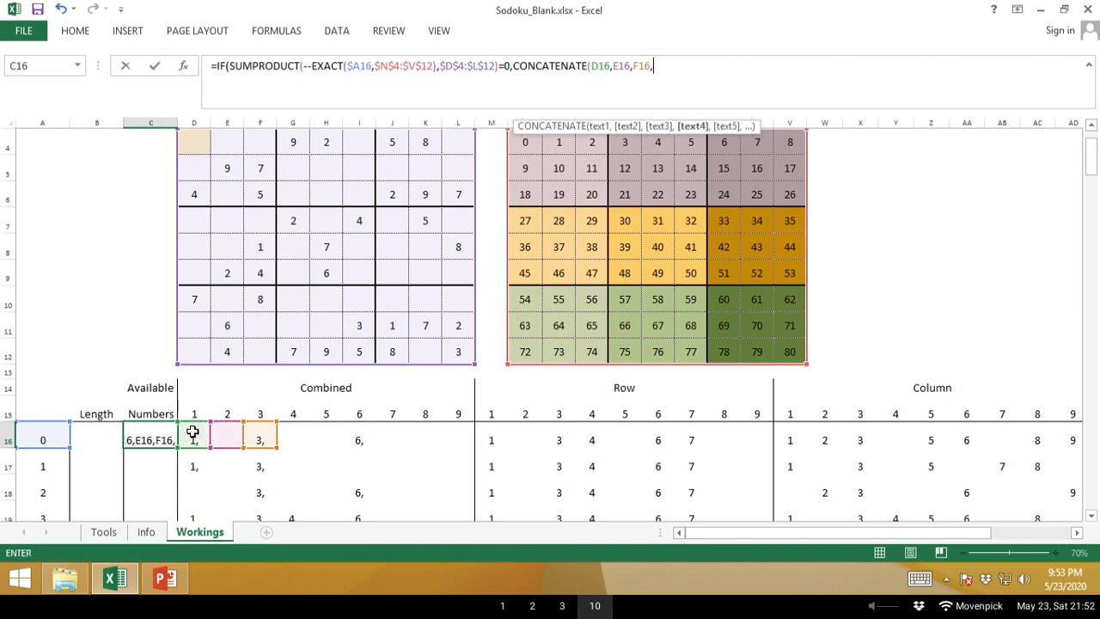
Append the Combined cells G16 and H16 to the CONCATENATE arguments.
click(193, 434)
key(Right)
key(Right)
key(Right)
text(,)
click(193, 434)
key(Right)
key(Right)
key(Right)
key(Right)
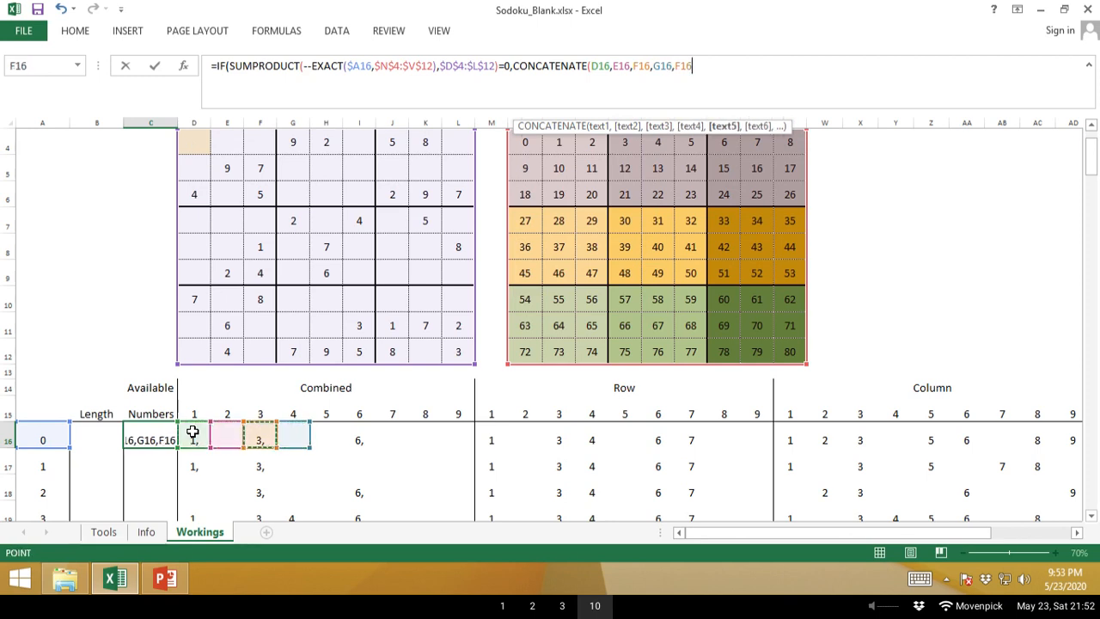
text(,)
Append the Combined cells I16 and J16 to the CONCATENATE arguments.
click(193, 435)
key(Right)
key(Right)
key(Right)
key(Right)
key(Right)
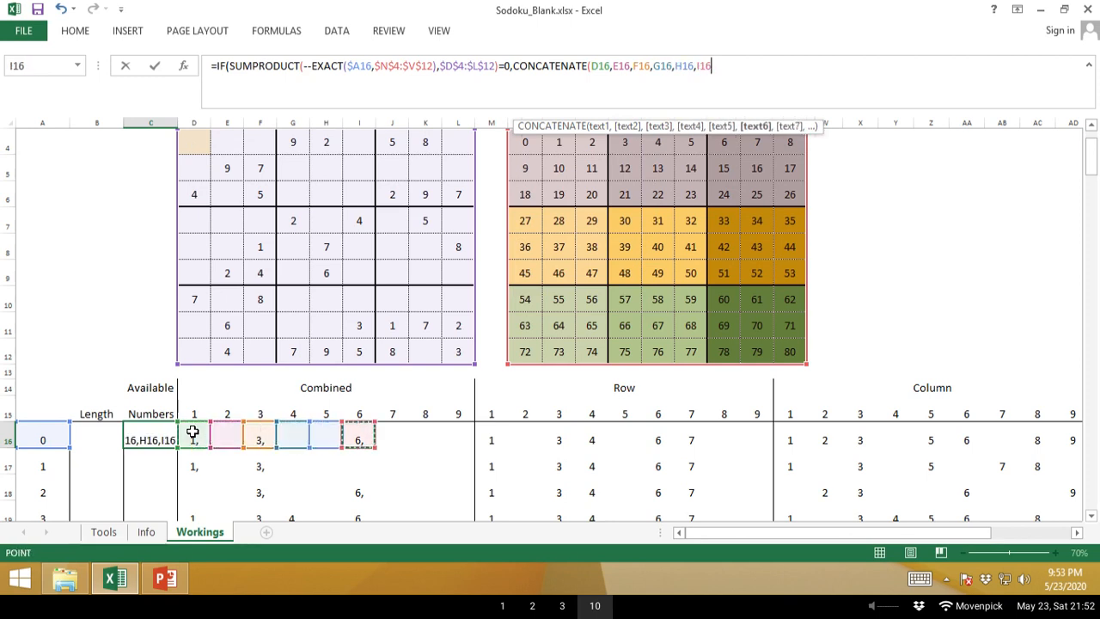
text(,)
click(193, 434)
key(Right)
key(Right)
key(Right)
key(Right)
key(Right)
key(Right)
key(Right)
key(Left)
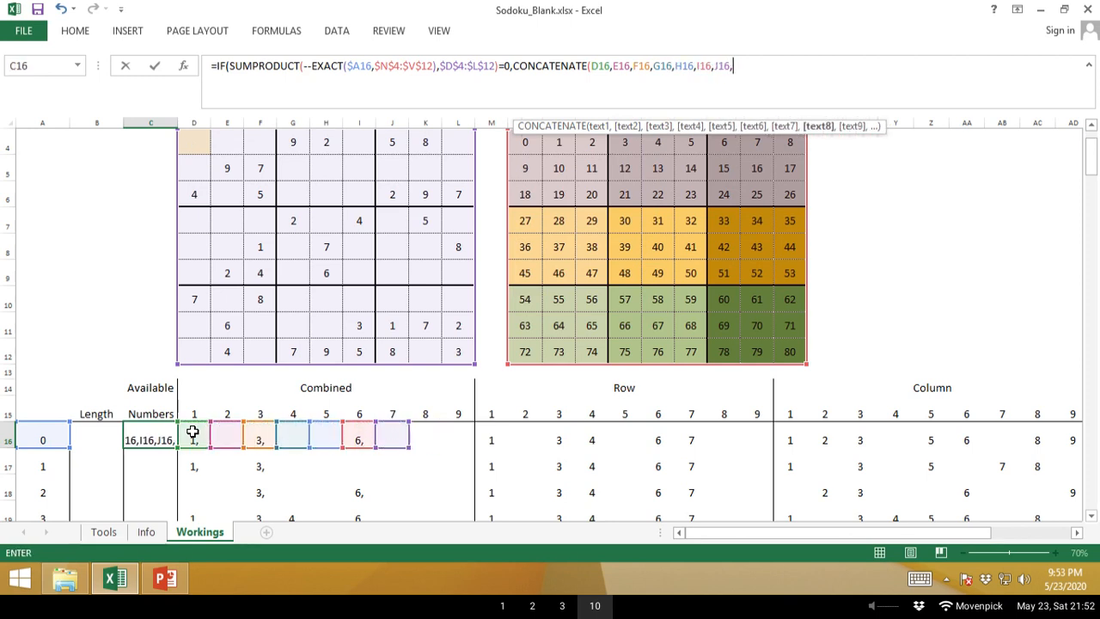
text(,)
Append the Combined cells K16 and L16 as the last CONCATENATE arguments and close the function.
click(192, 434)
key(Right)
key(Right)
key(Right)
key(Right)
key(Right)
key(Right)
key(Right)
text(,)
click(192, 435)
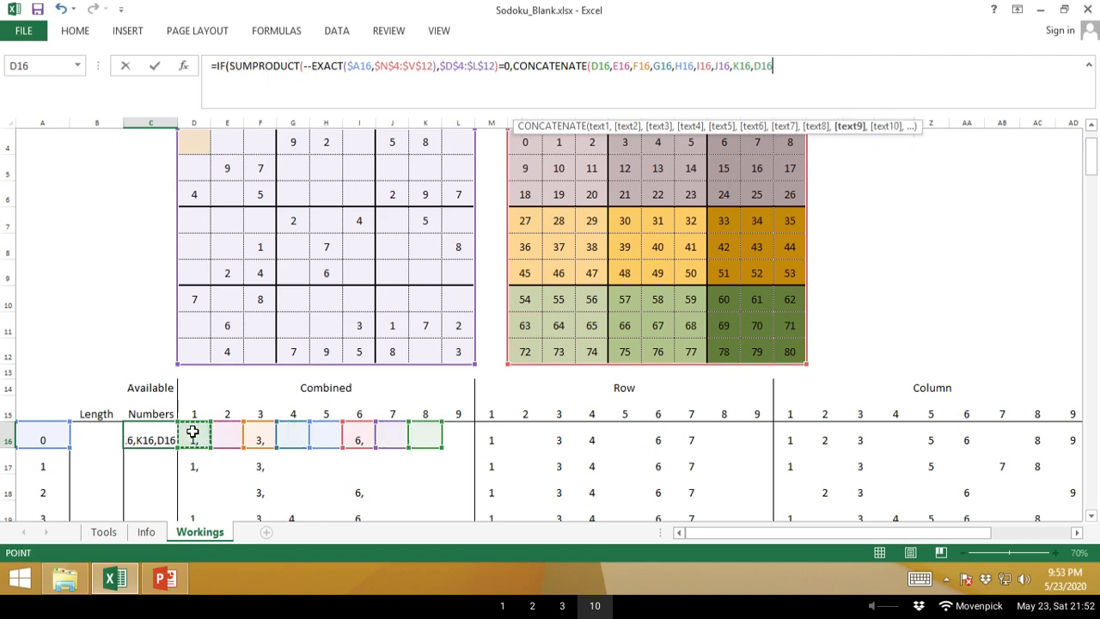
key(Right)
key(Right)
key(Right)
key(Right)
key(Right)
key(Right)
key(Right)
key(Right)
key(Right)
key(Left)
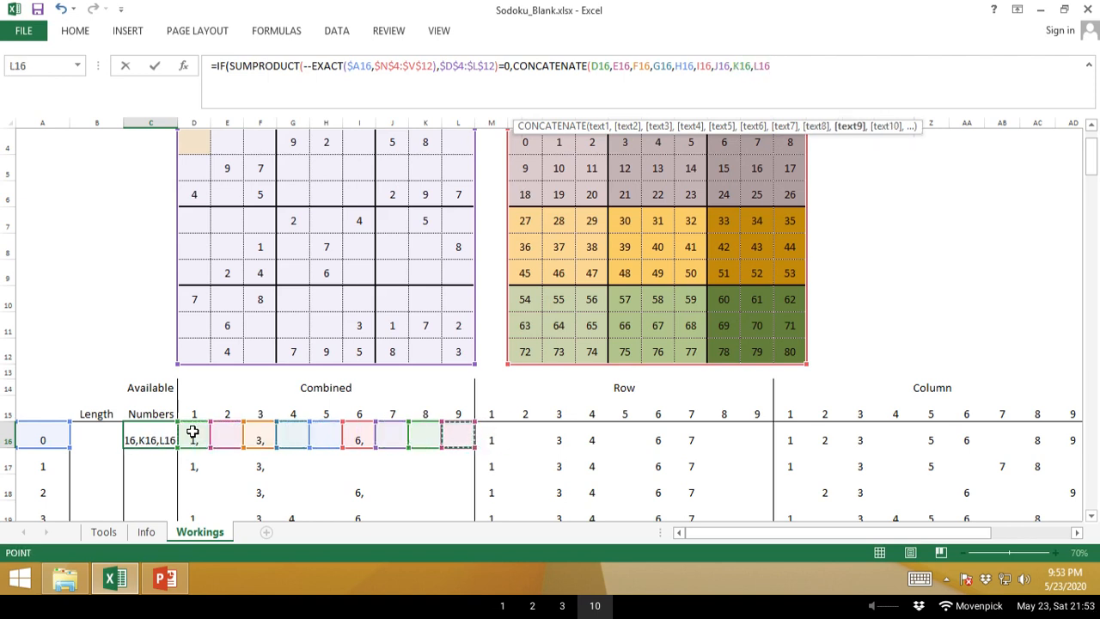
text())
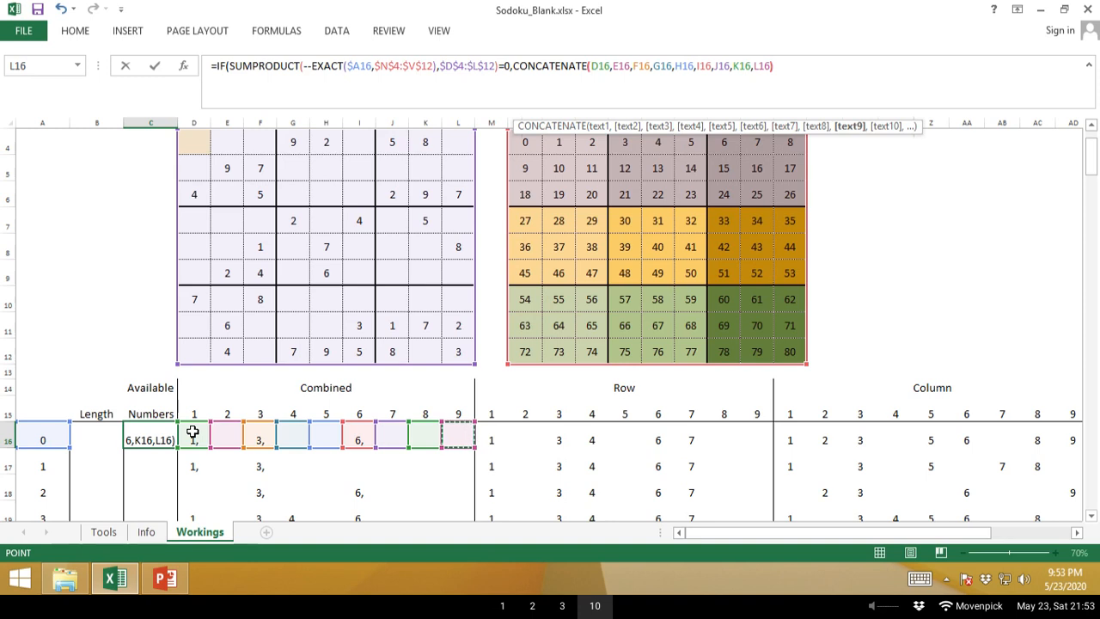
Supply "Done" as the IF function's false value and commit the formula in C16.
text(,)
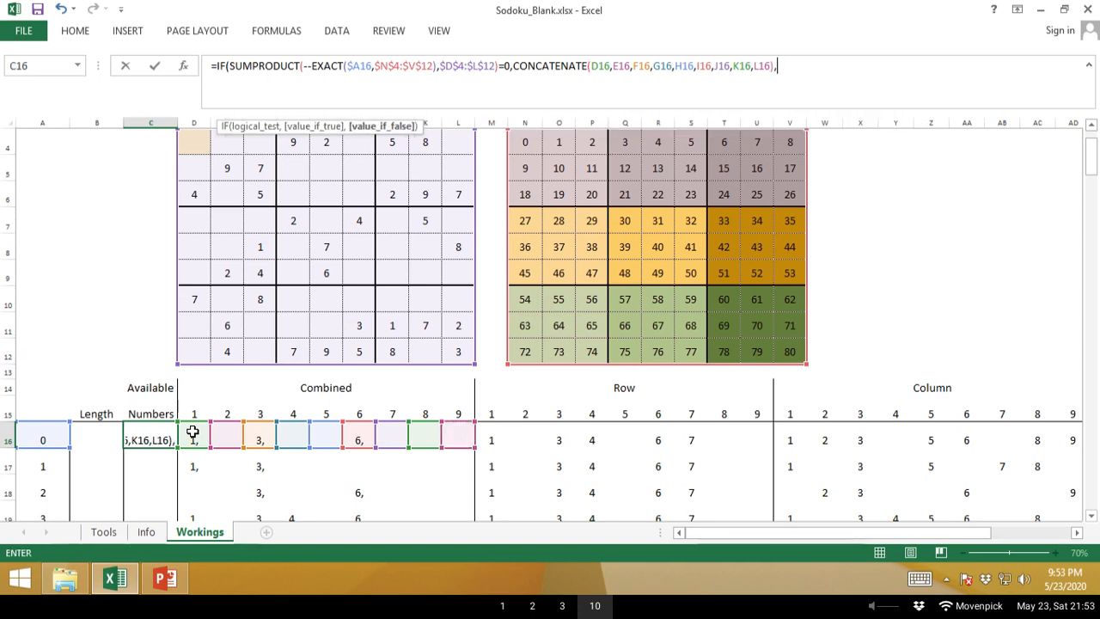
text("Done")
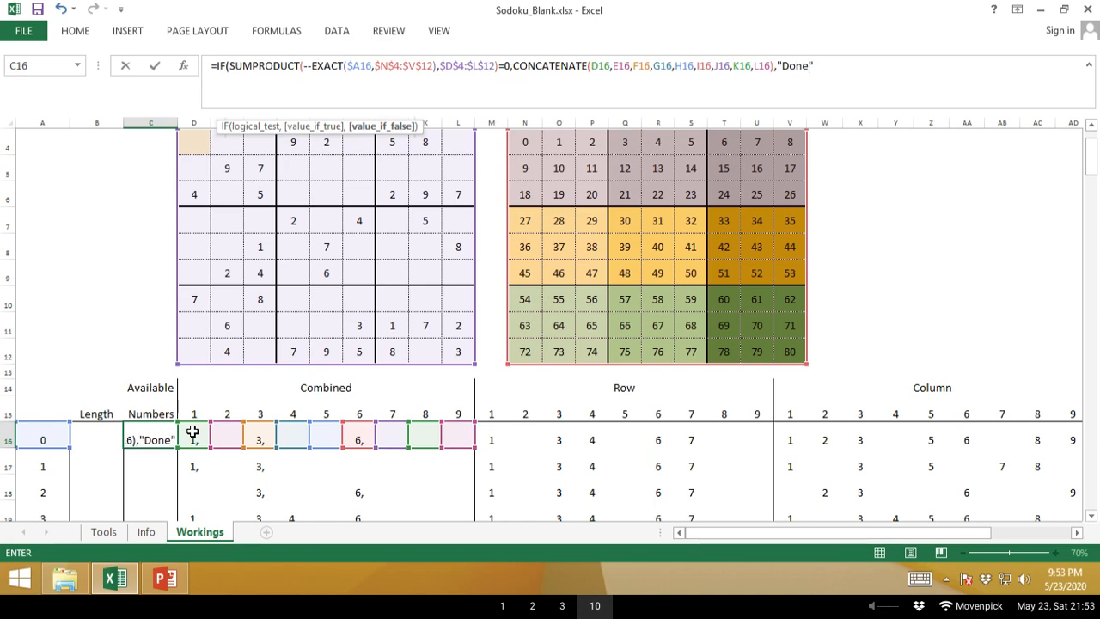
text())
key(Return)
key(Up)
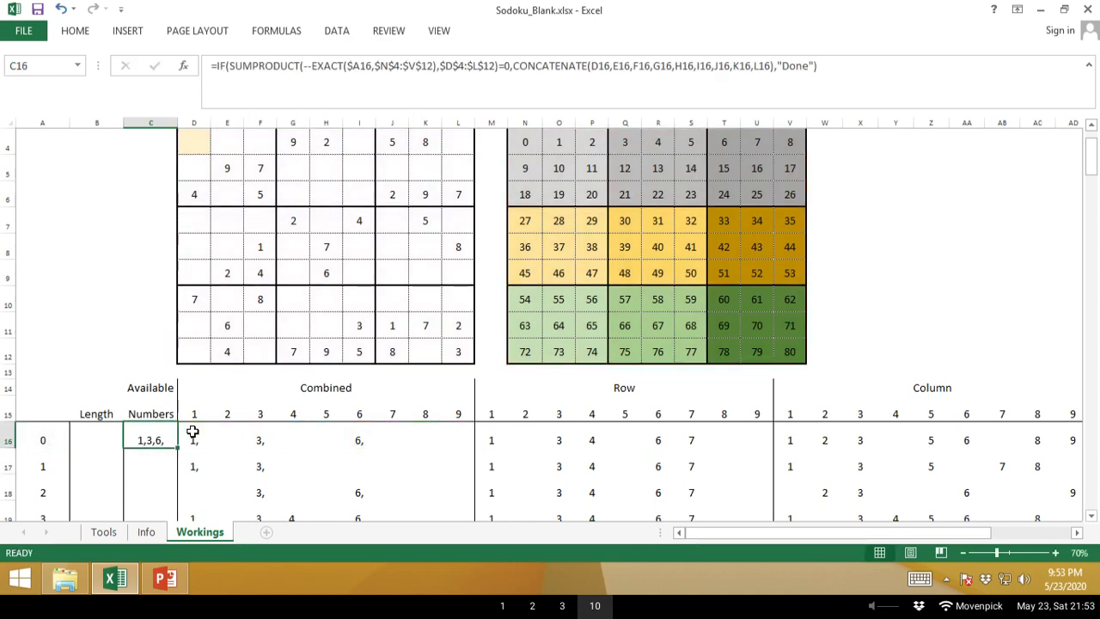
Fill the Available Numbers formula from C16 down to C21 as a first trial.
drag(178, 447, 179, 449)
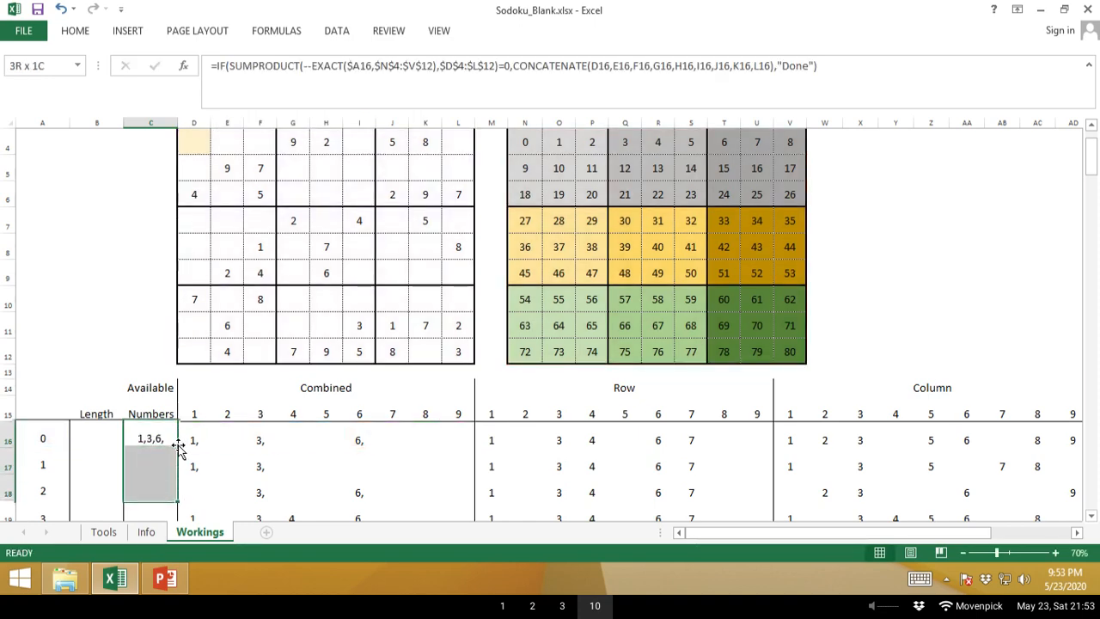
key(shift+Down)
key(shift+Down)
key(shift+Down)
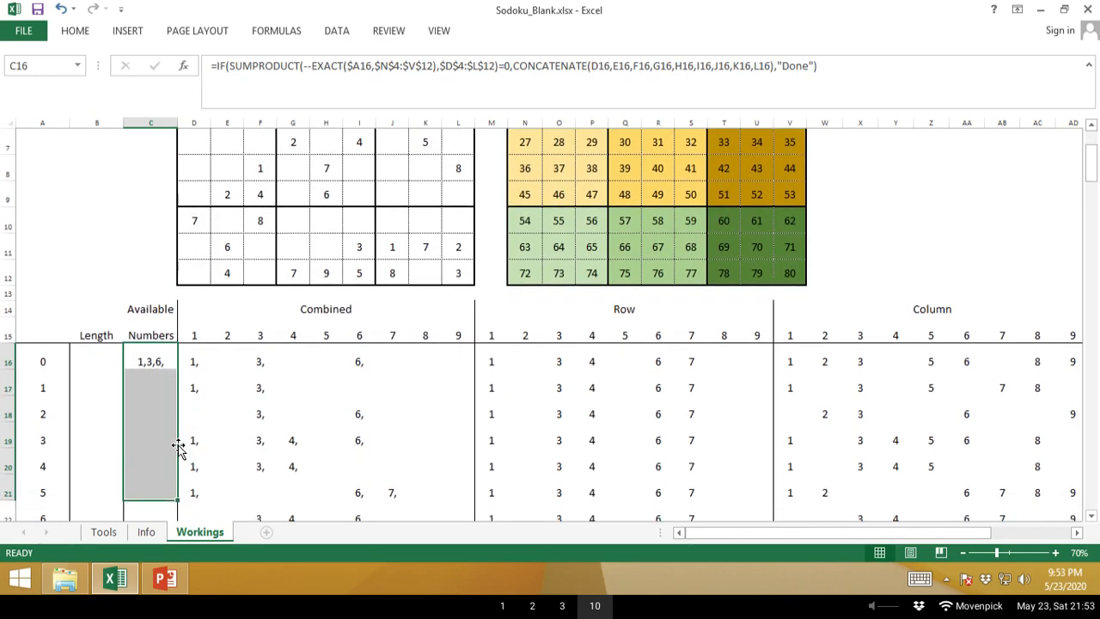
key(F2)
key(ctrl+Return)
key(Return)
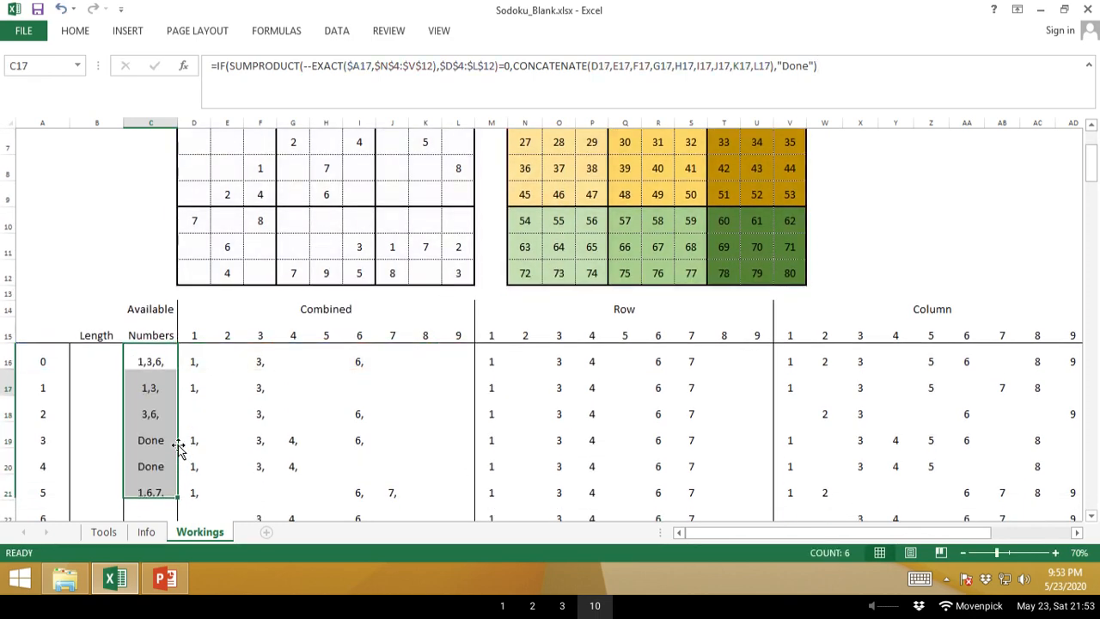
Check the Available Numbers results in the trial rows against the cell index in column A.
key(Down)
key(Down)
key(Down)
key(Up)
key(Left)
key(Left)
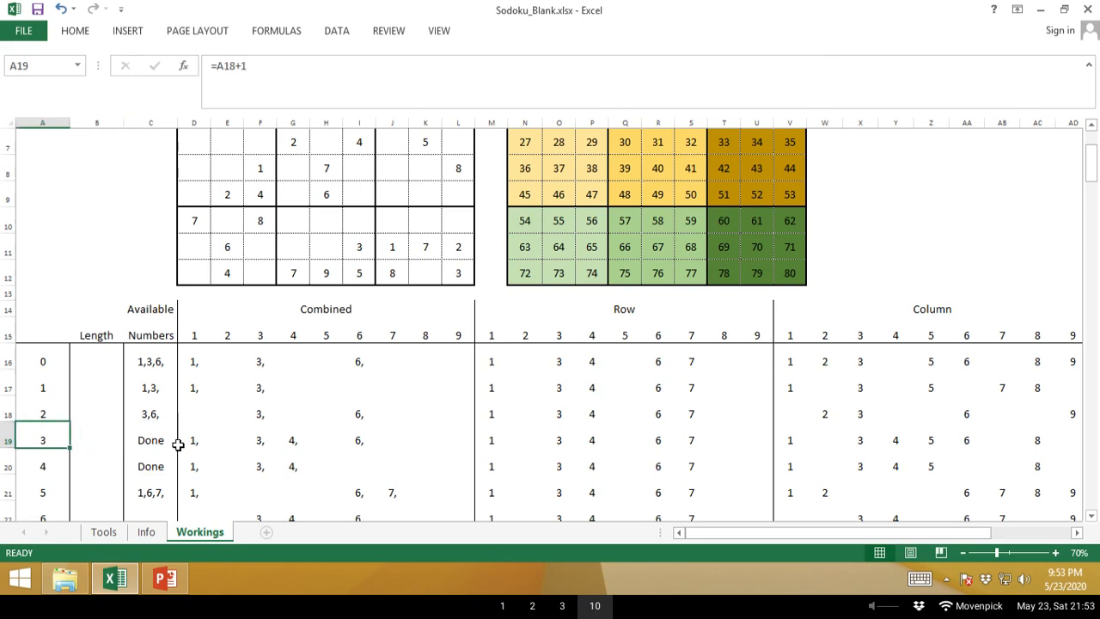
key(Right)
key(Right)
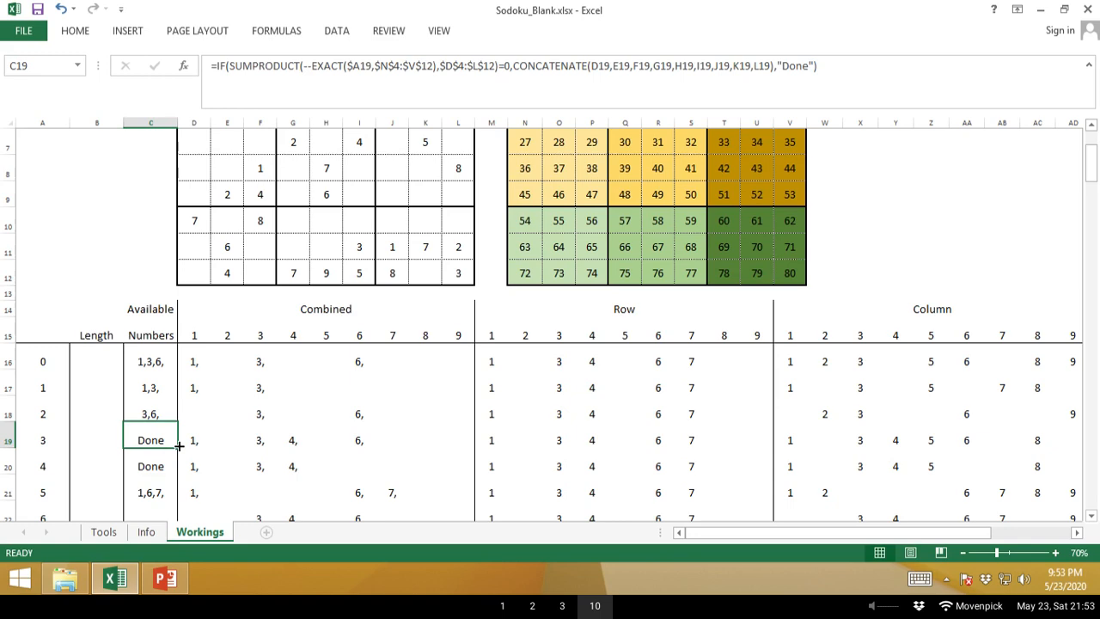
key(Up)
key(Up)
key(Up)
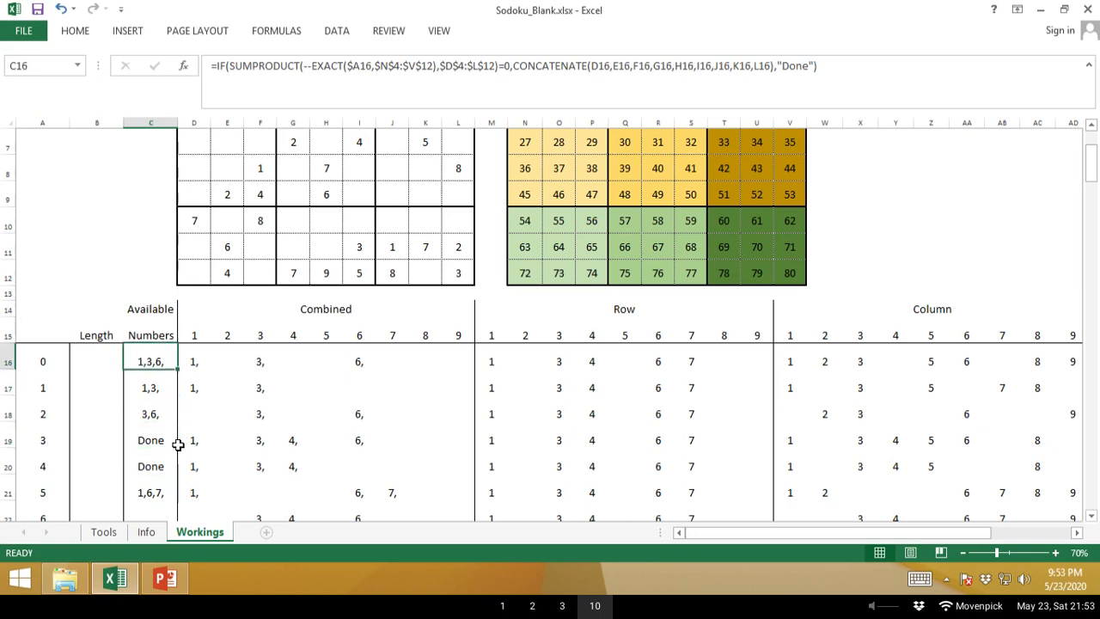
Copy the C16 formula down the whole Available Numbers column to row 96.
key(ctrl+c)
key(Right)
key(ctrl+Down)
key(Left)
key(ctrl+shift+Up)
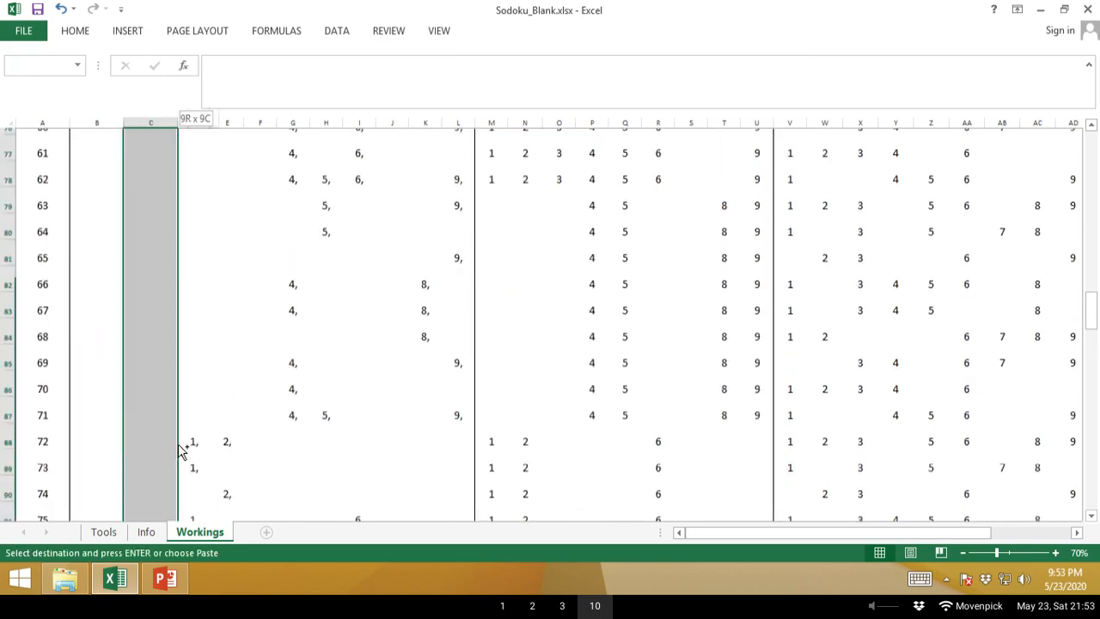
key(ctrl+v)
key(Escape)
key(ctrl+Up)
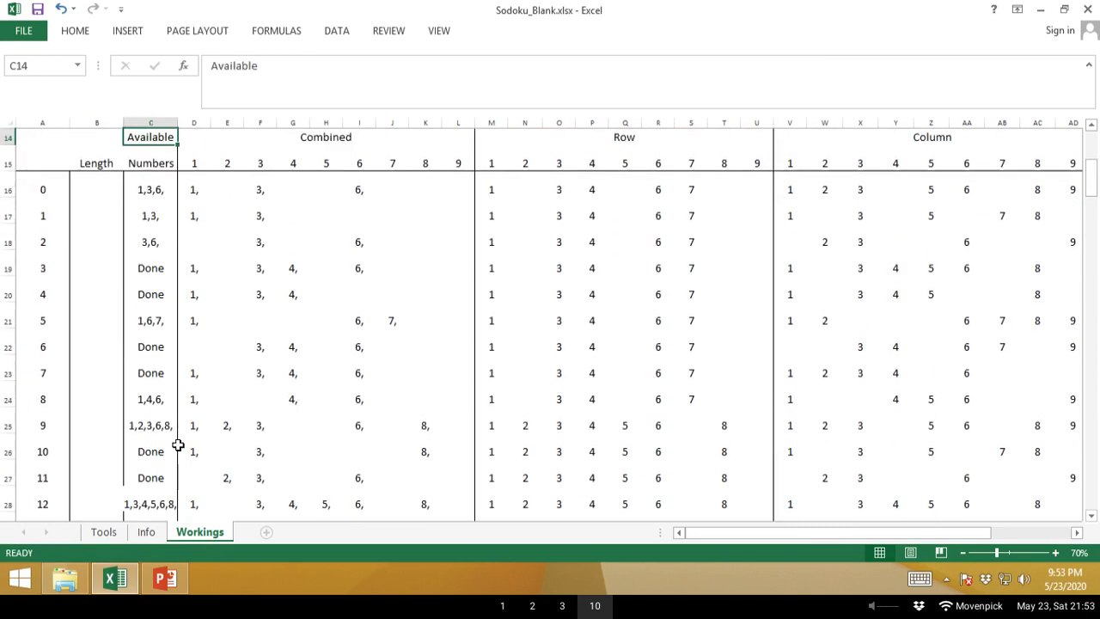
Compare the filled Available Numbers column with the Sudoku grid above it.
key(Down)
key(Down)
key(Down)
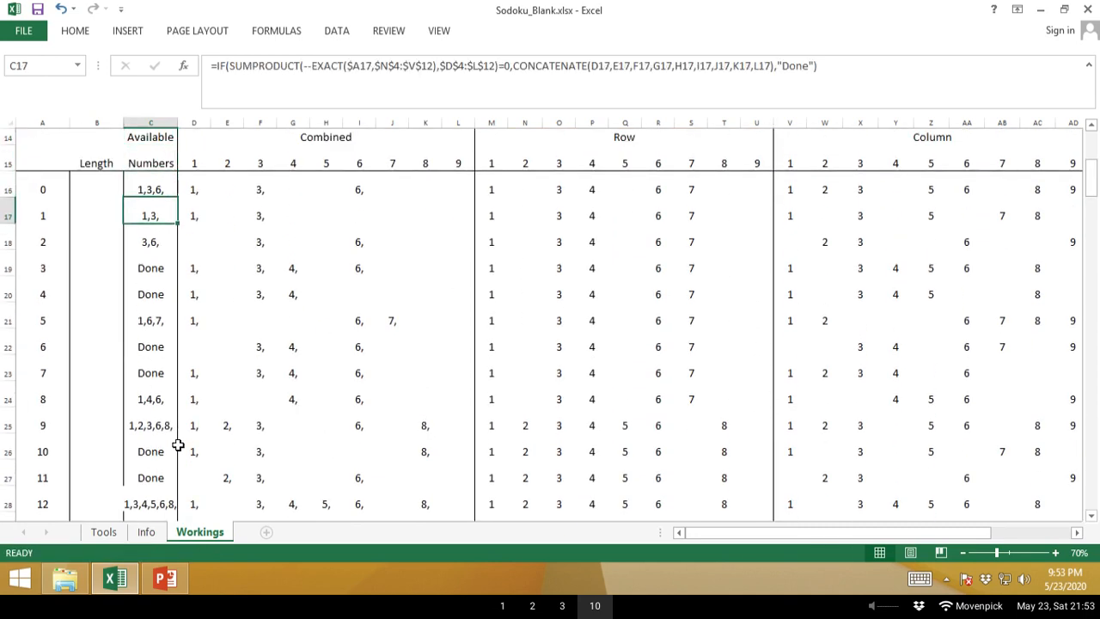
key(Left)
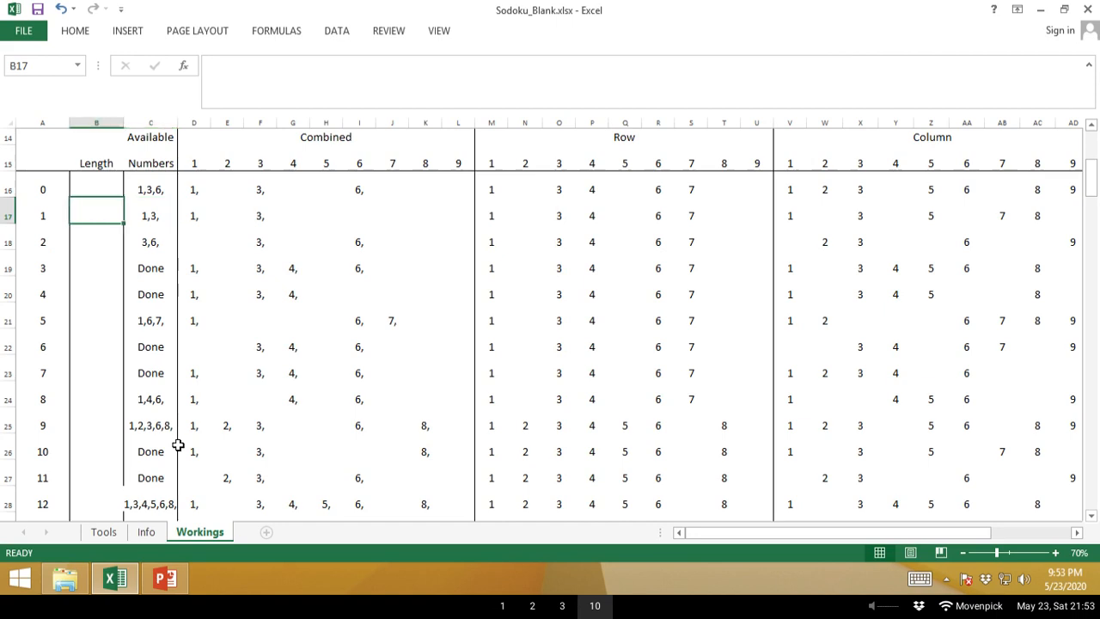
key(Up)
key(Up)
key(Up)
key(Up)
key(Up)
key(Up)
key(Up)
key(Up)
key(Up)
key(Up)
key(Up)
key(Up)
key(Up)
key(Up)
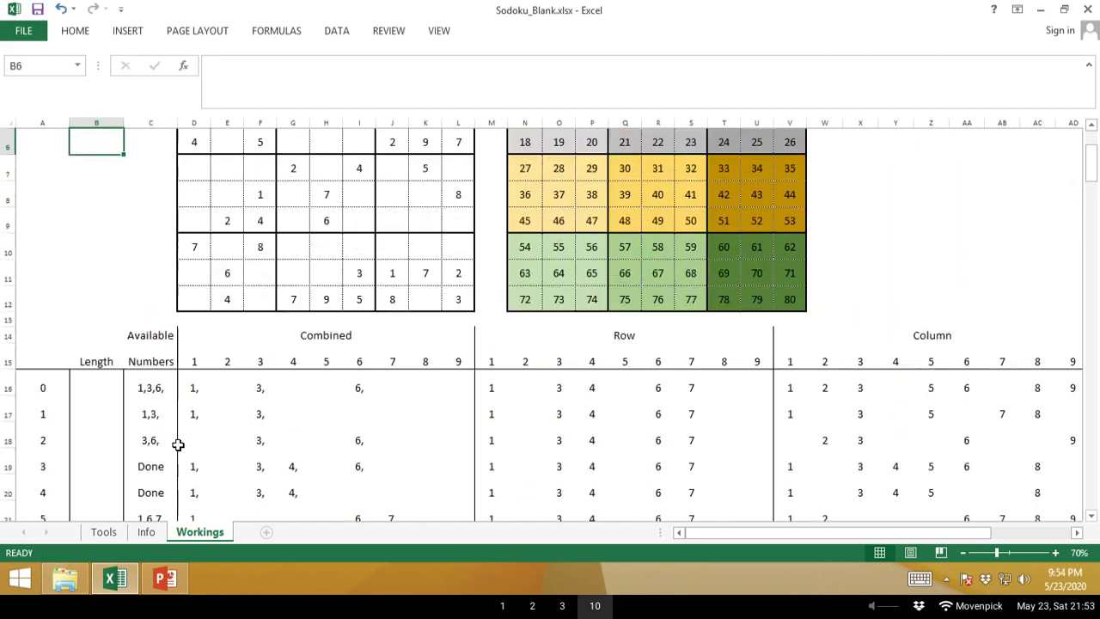
key(Down)
key(Down)
key(Down)
key(Down)
key(Down)
key(Down)
key(Down)
key(Down)
key(Down)
key(Down)
key(Down)
key(Down)
key(Down)
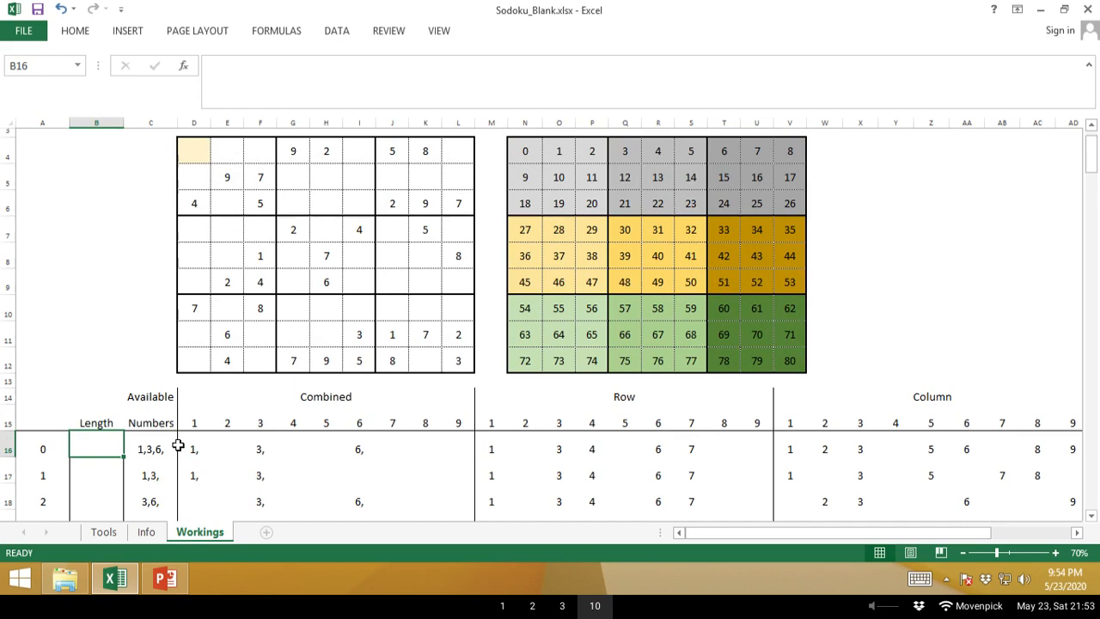
text(=lef)
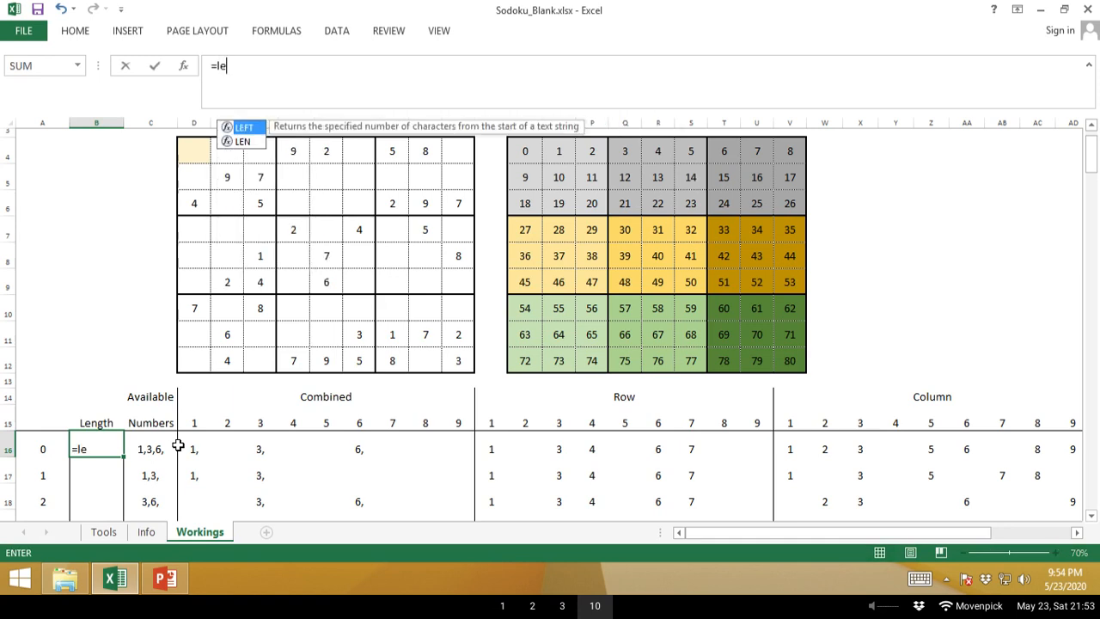
key(Tab)
key(BackSpace)
key(Escape)
Enter the formula =LEN(C16)/2 in the Length cell B16 to count the available numbers.
text(=)
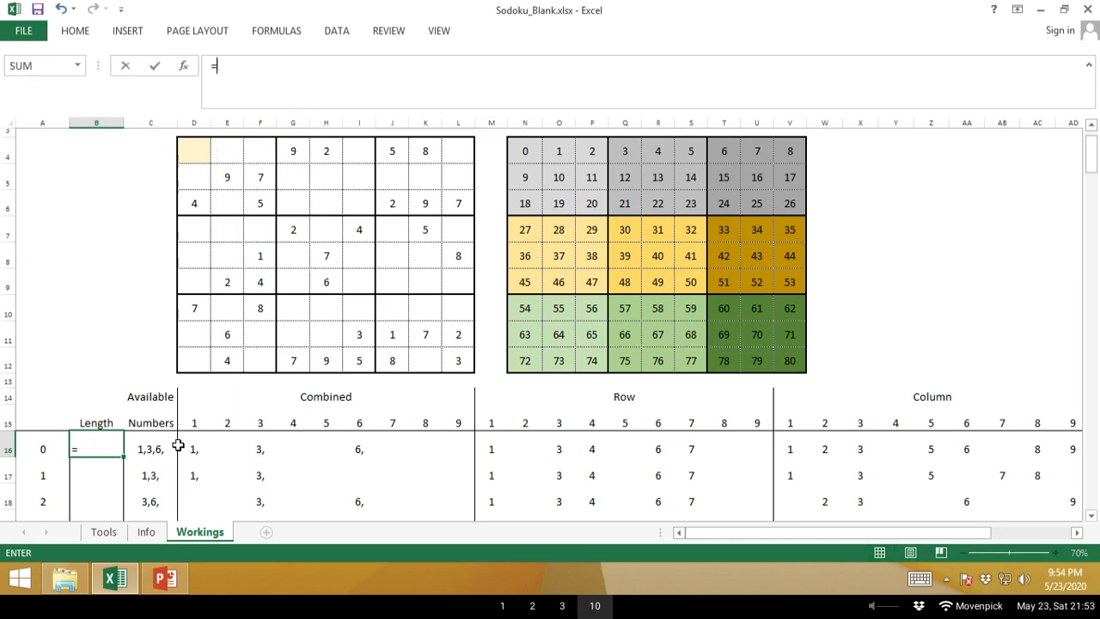
text(len)
key(Tab)
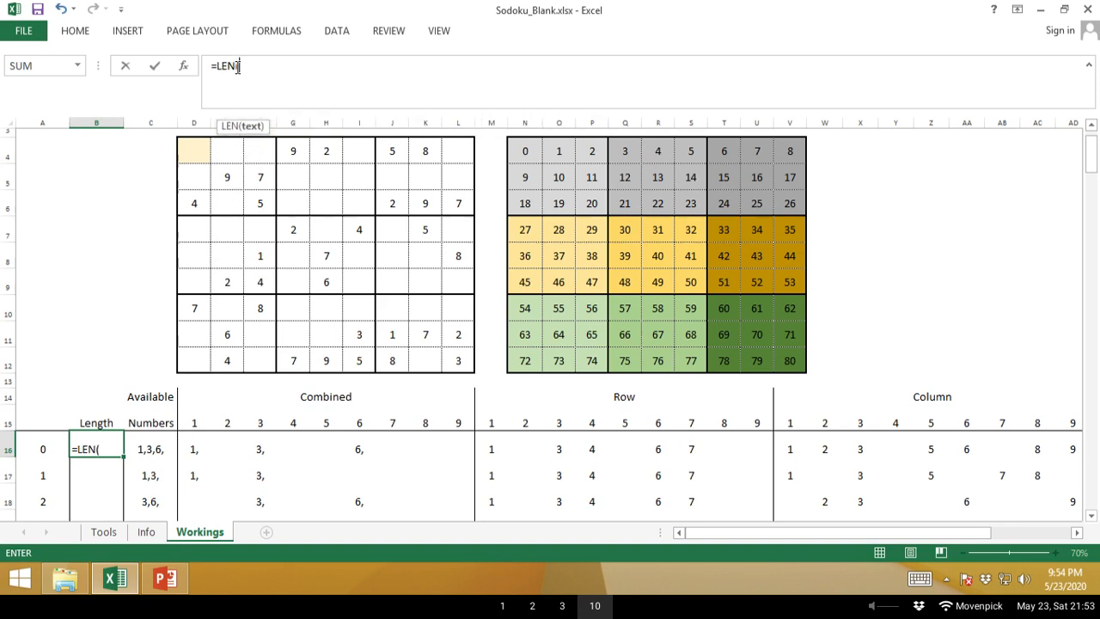
click(155, 448)
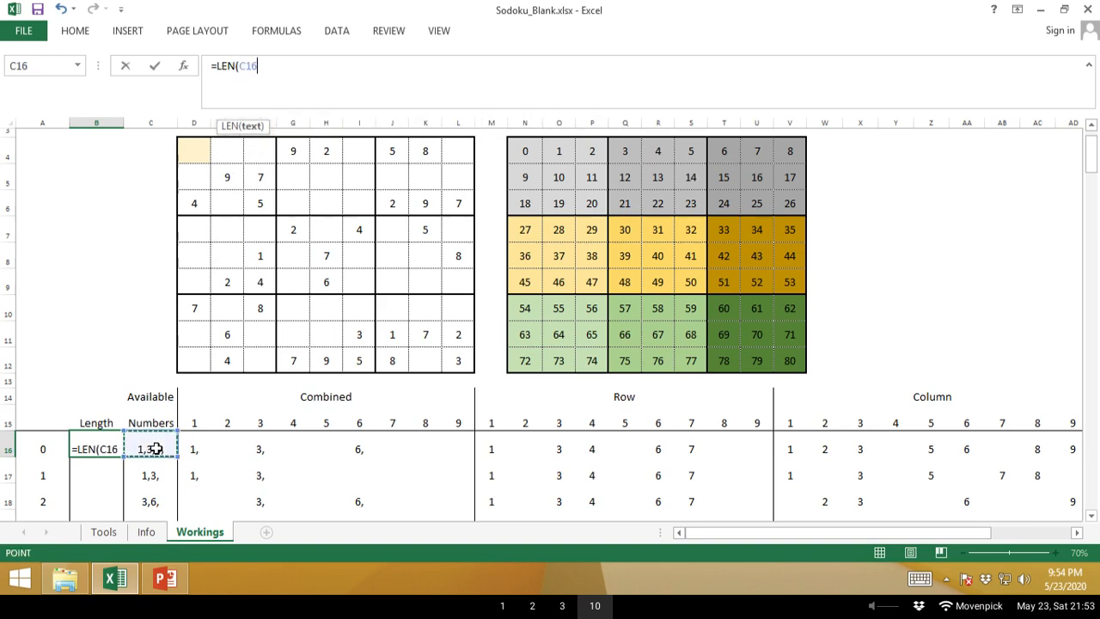
text()/2)
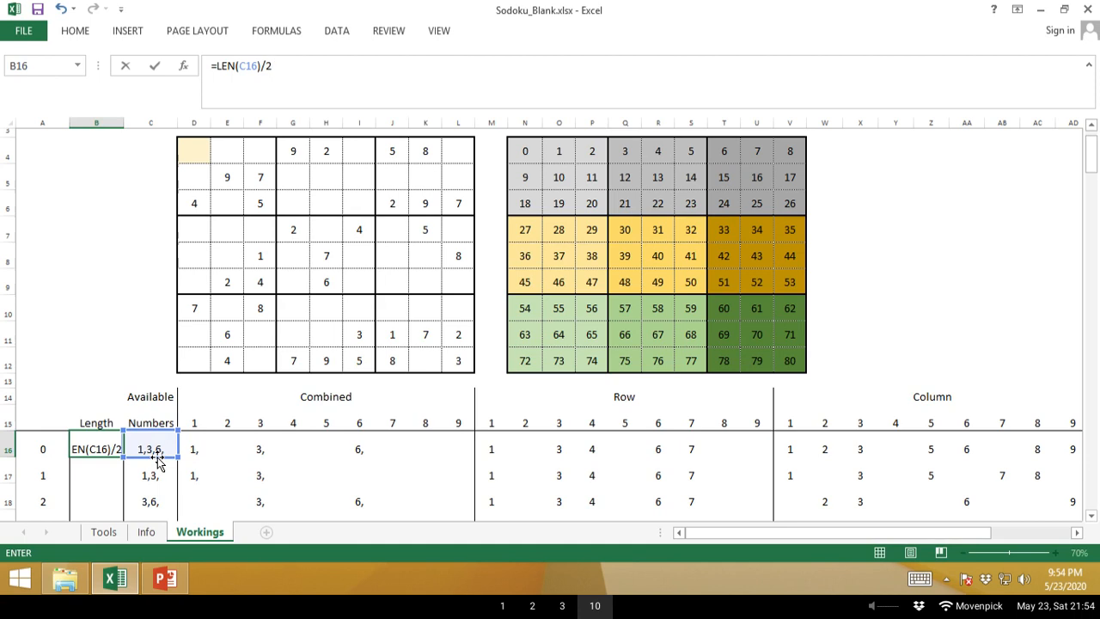
key(Return)
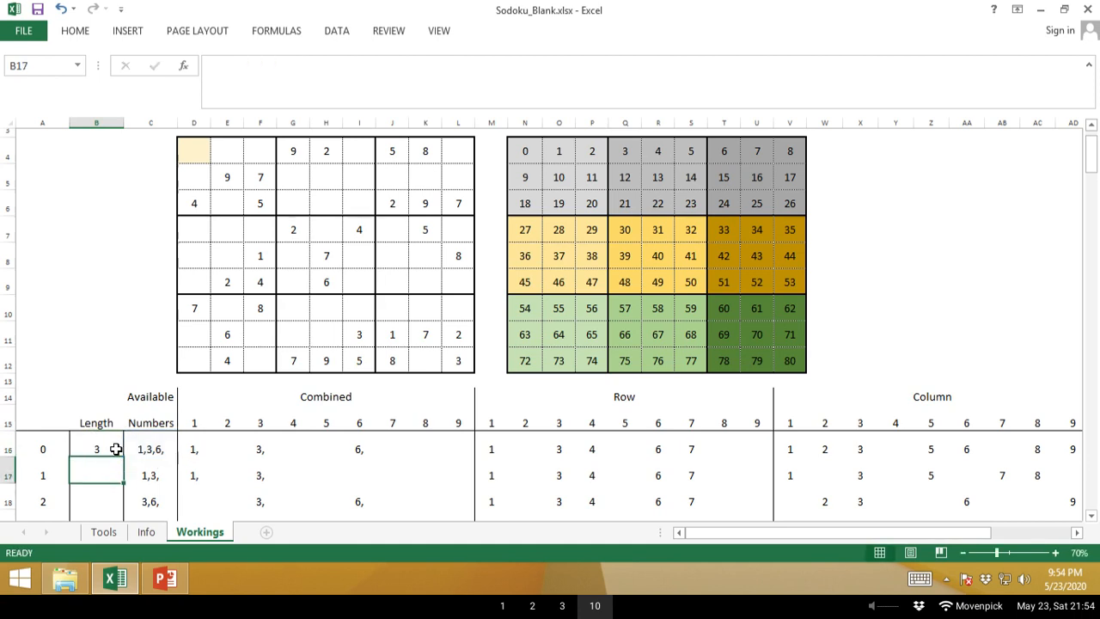
Copy the B16 formula down the Length column to row 96.
click(118, 449)
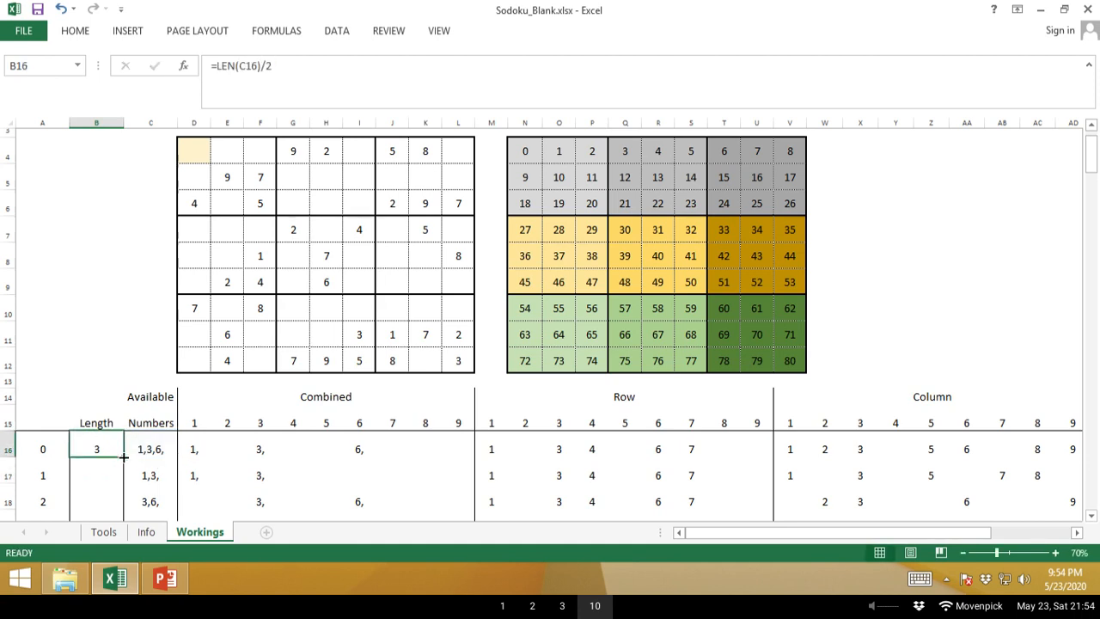
key(ctrl+c)
key(Right)
key(ctrl+Down)
key(Left)
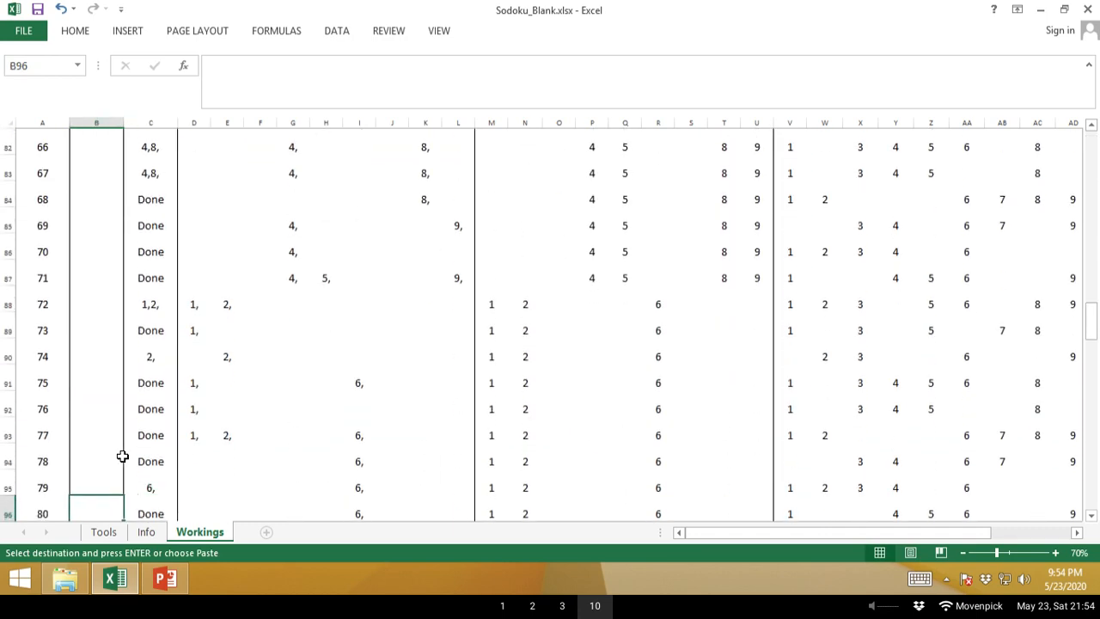
key(ctrl+Up)
key(Right)
key(ctrl+Down)
key(Left)
key(ctrl+shift+Up)
key(ctrl+v)
key(Escape)
key(Right)
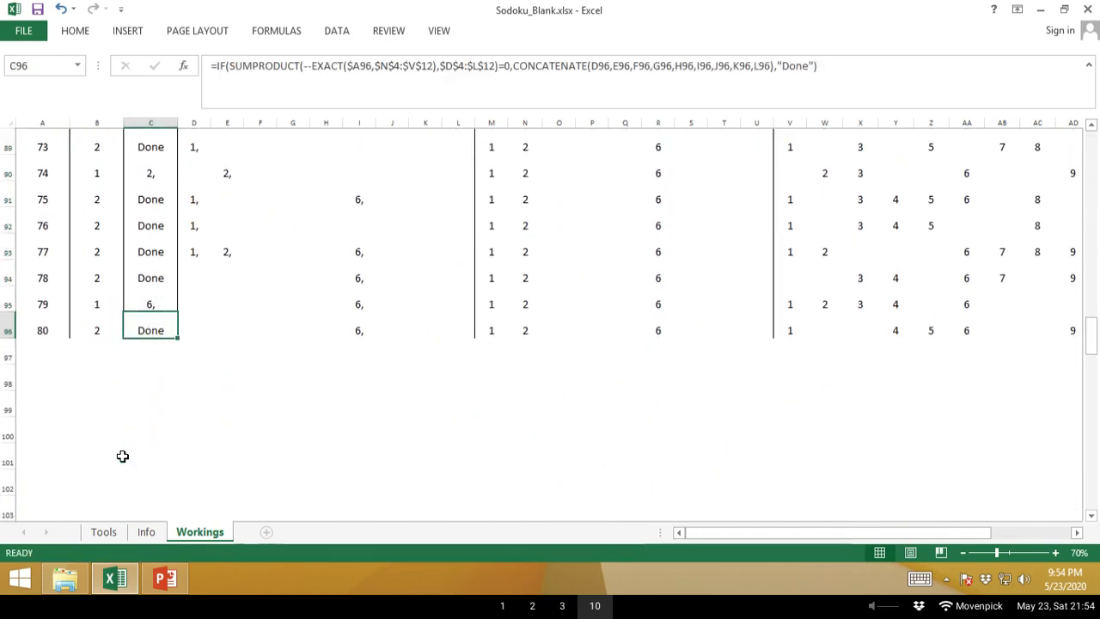
Review the Length column, examine the index, length and available number in row 95, and return to A16.
key(Left)
key(ctrl+Up)
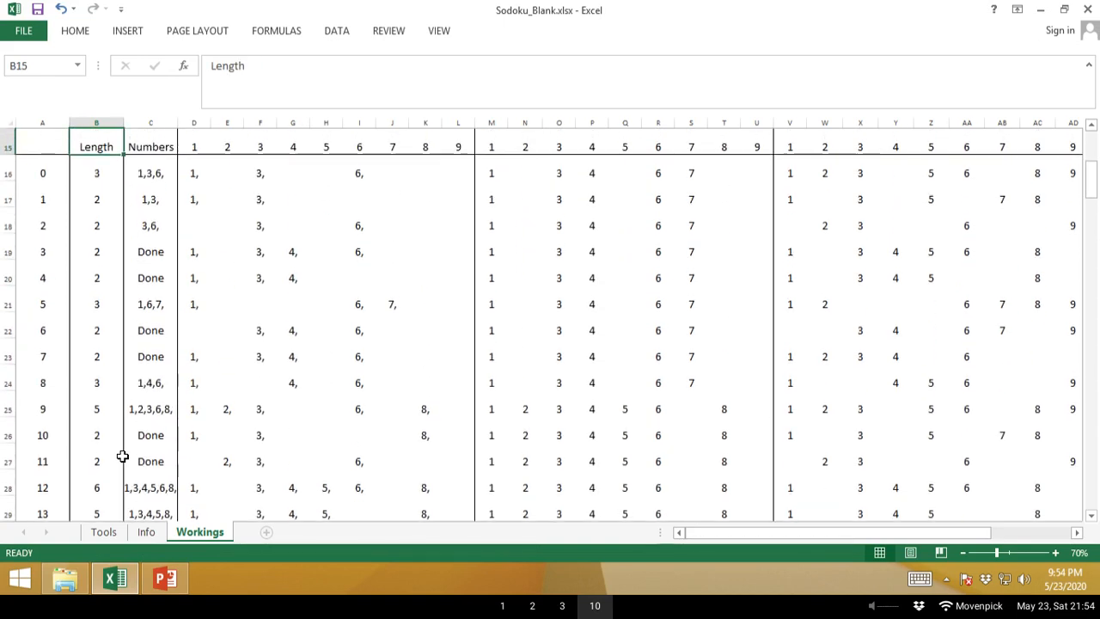
key(ctrl+Down)
key(Up)
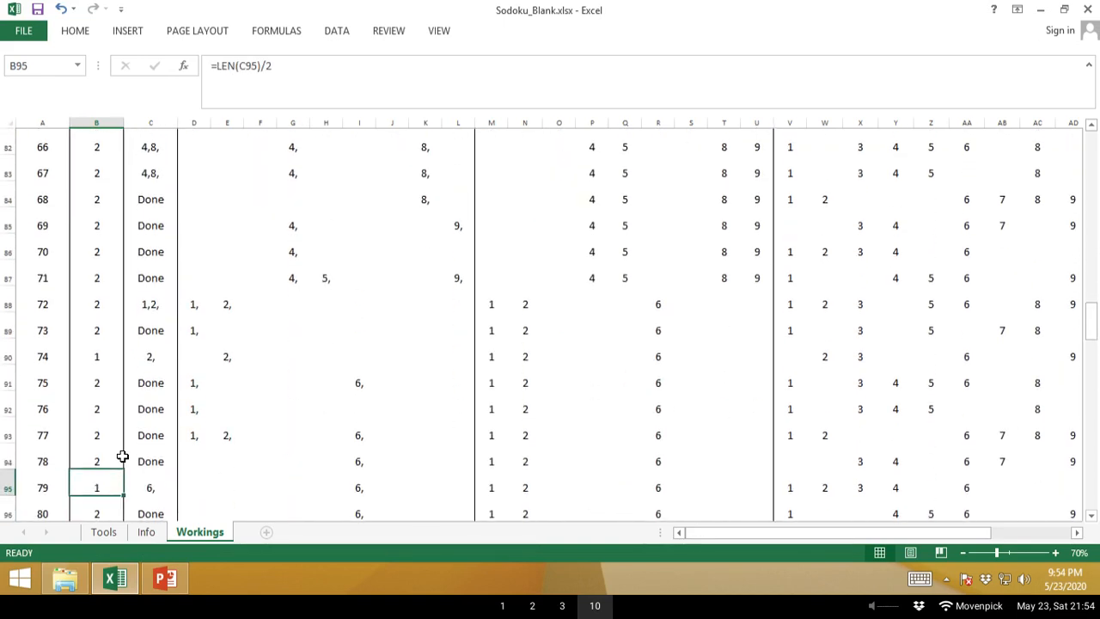
key(Left)
key(shift+Right)
key(shift+Right)
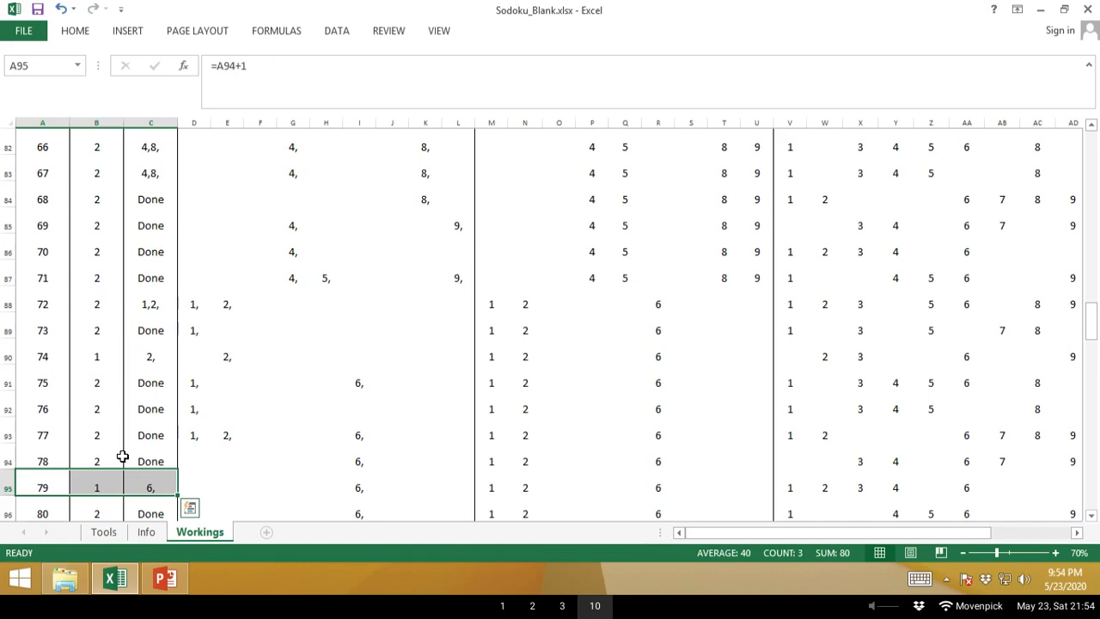
key(Right)
key(Right)
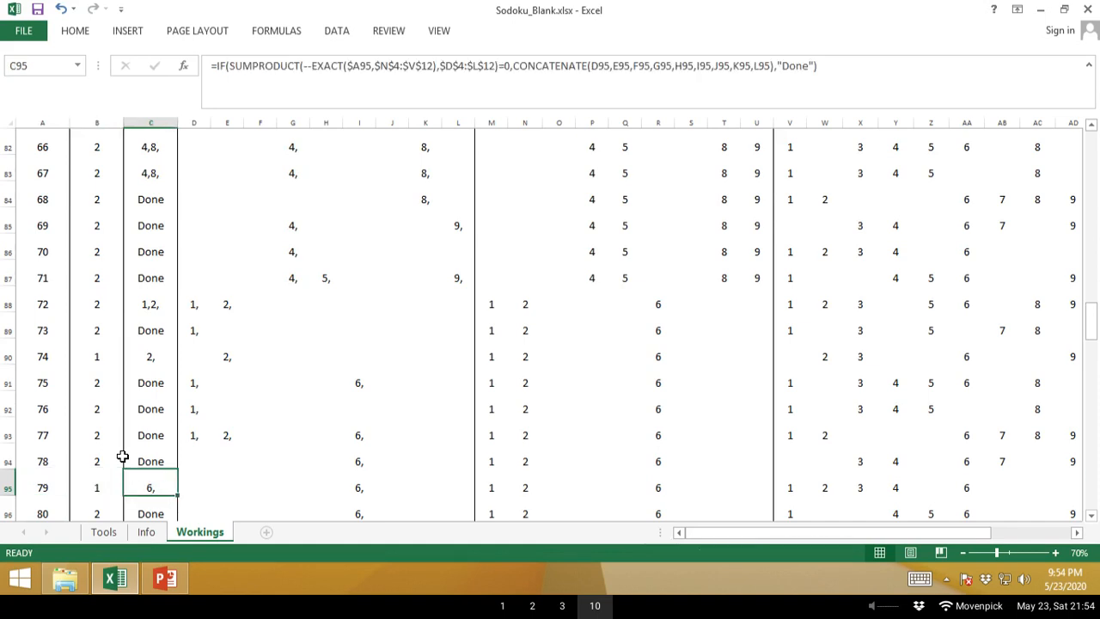
key(ctrl+Up)
key(ctrl+Up)
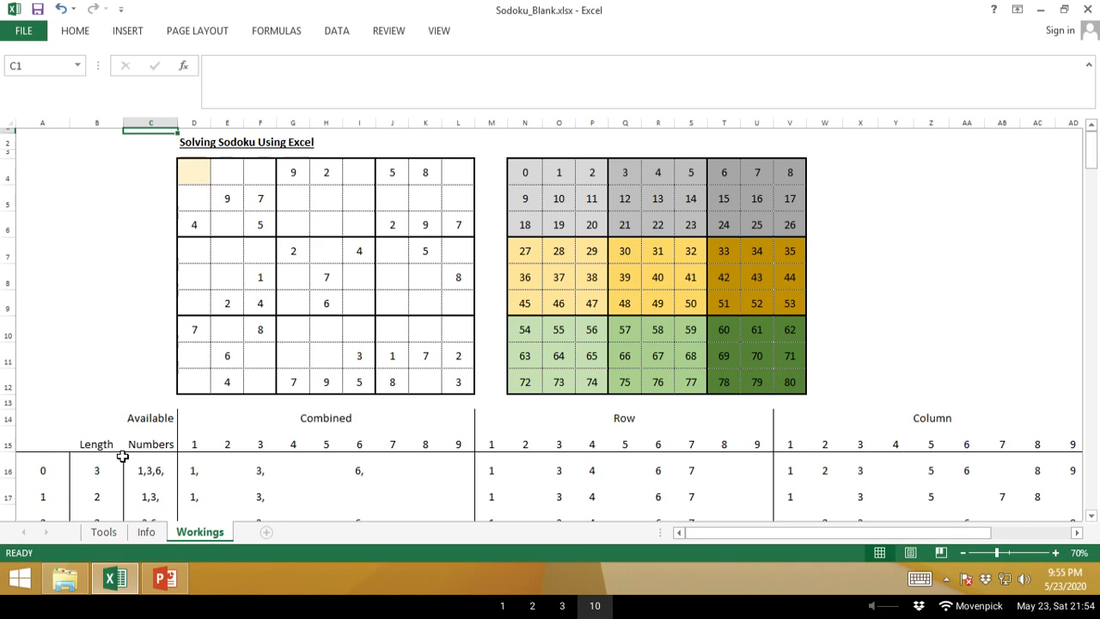
click(120, 464)
key(Left)
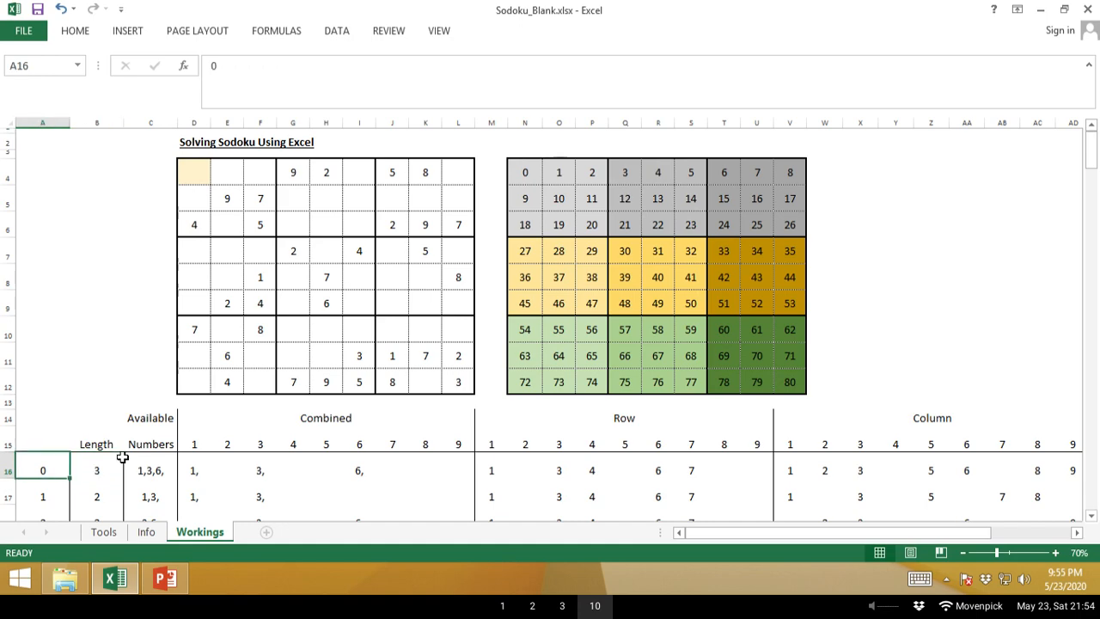
Examine the working rows whose Available Numbers entry is Done, such as row 19, and return to A16.
key(ctrl+shift+End)
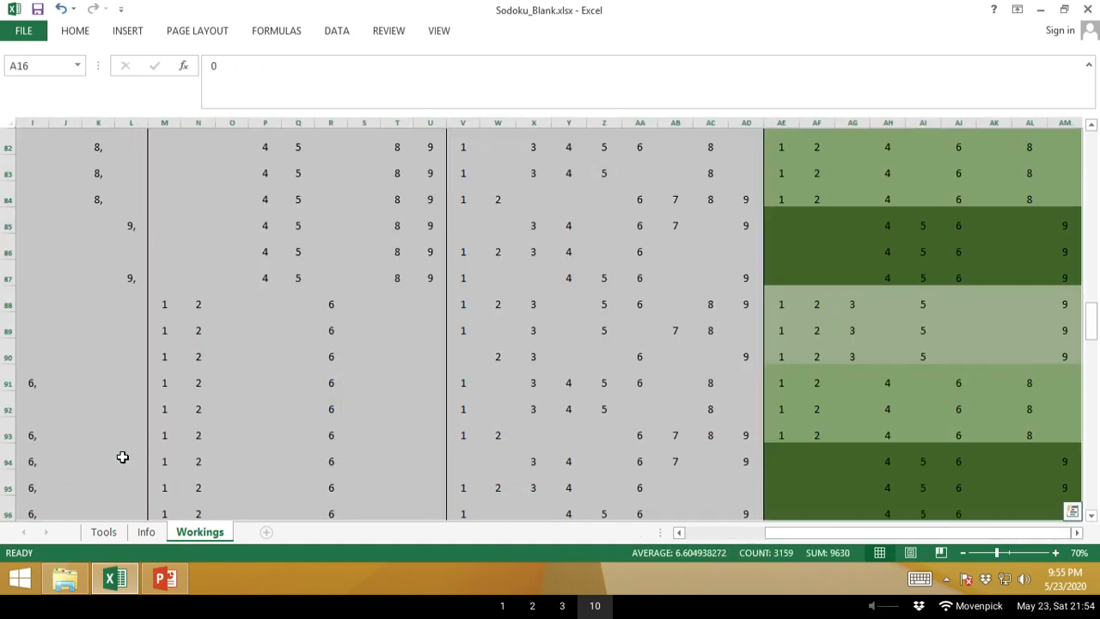
key(Up)
key(Up)
key(Up)
key(Up)
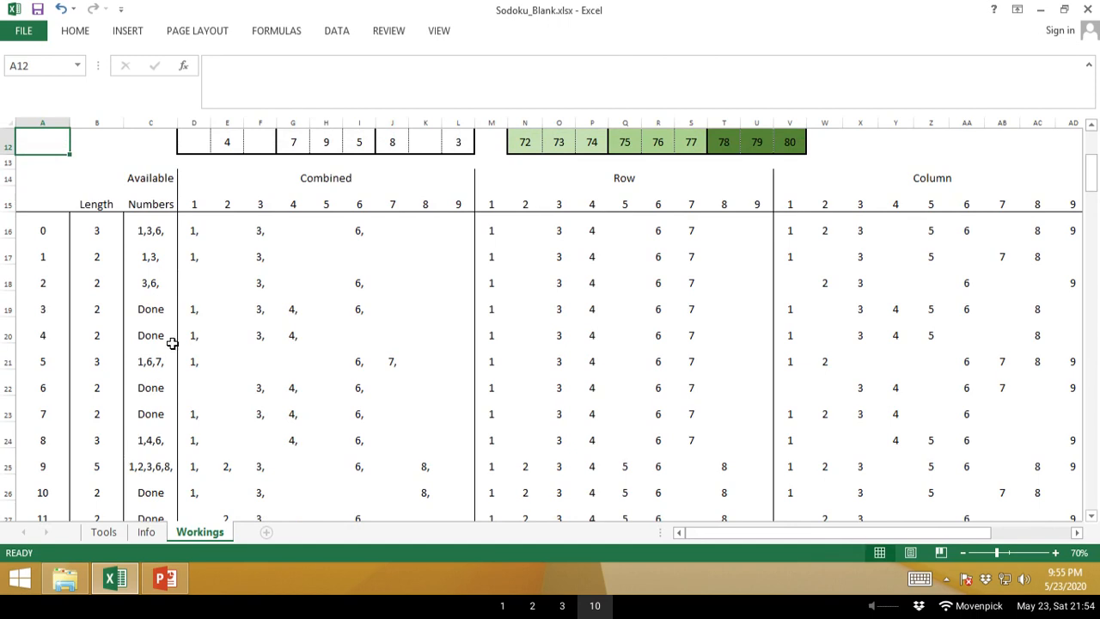
click(144, 308)
click(7, 310)
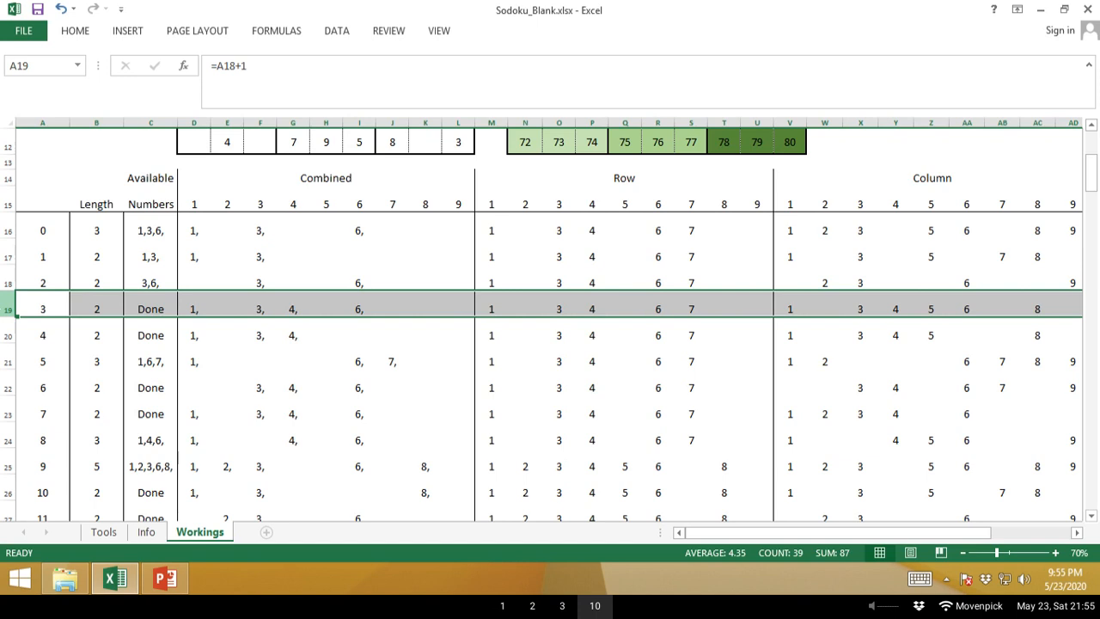
key(Up)
key(Up)
key(Up)
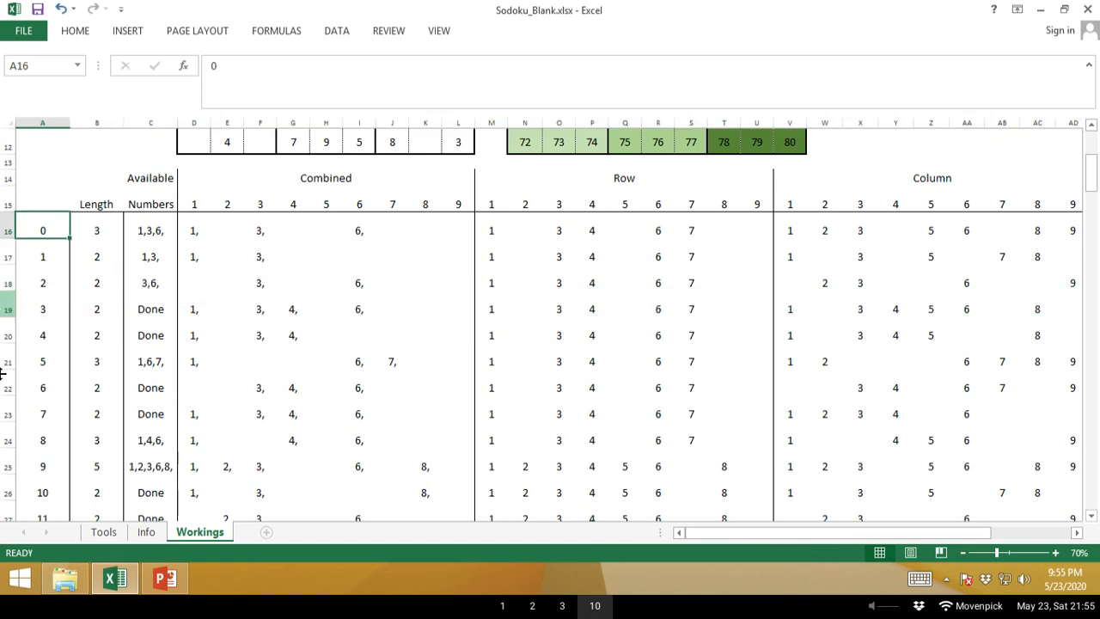
Select the working table from A16 to AM96 and start a formula-based conditional formatting rule for it.
drag(49, 228, 477, 357)
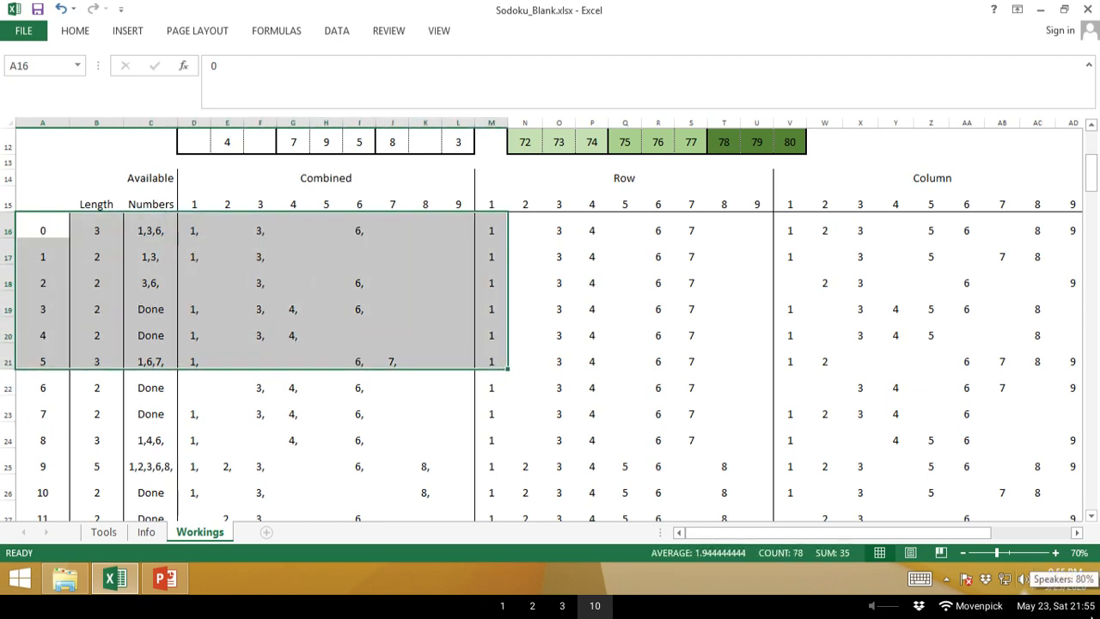
key(ctrl+shift+End)
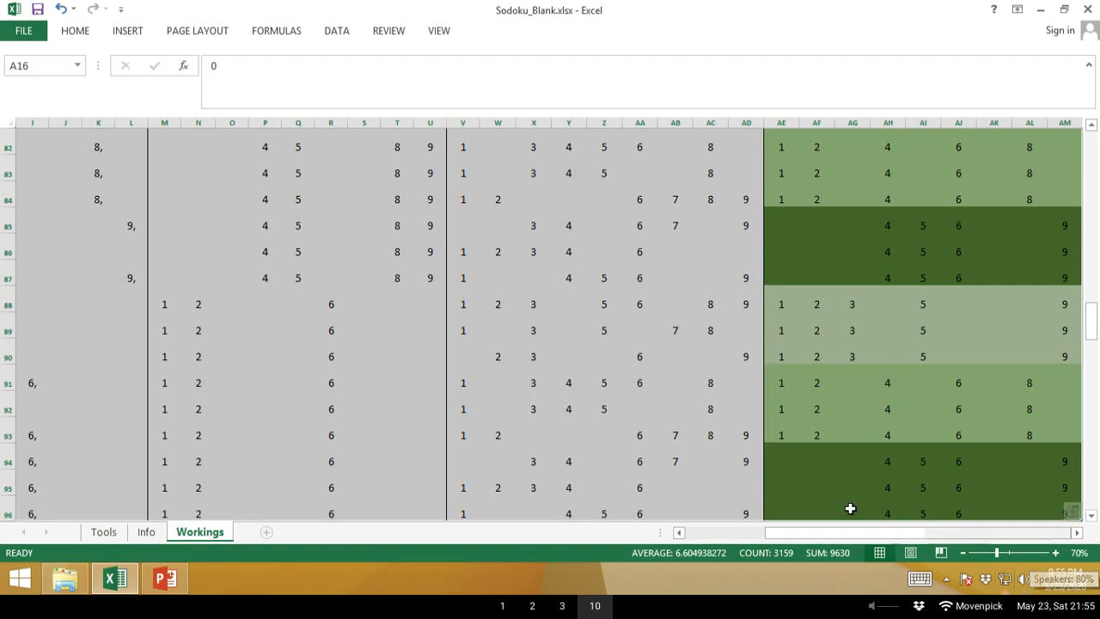
click(85, 31)
click(652, 69)
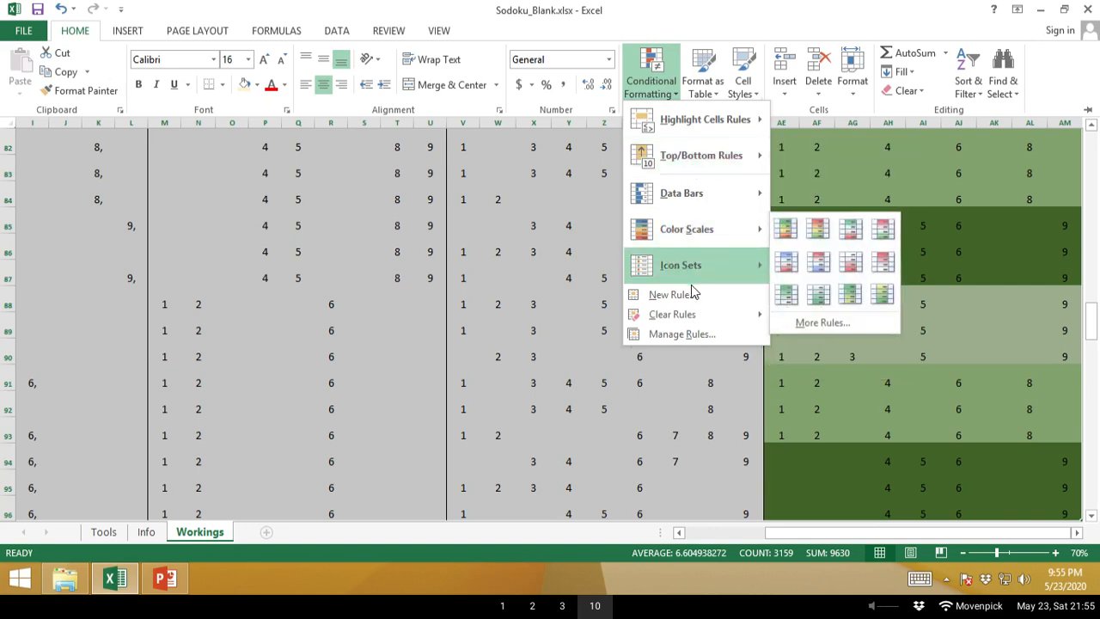
click(695, 297)
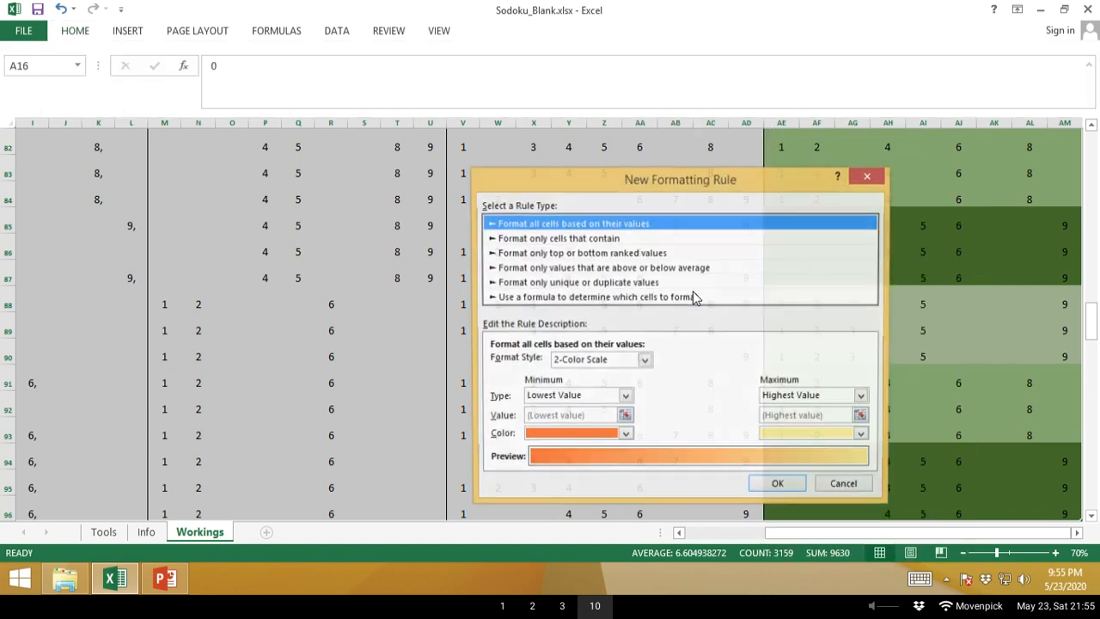
click(657, 298)
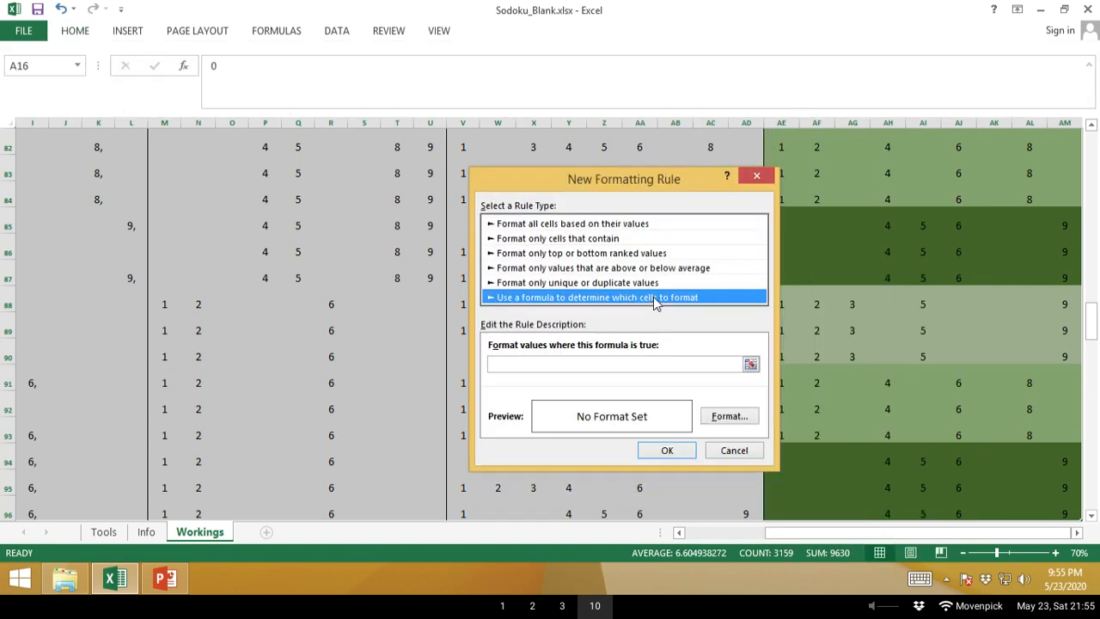
Enter =$C16="Done" as the rule's formula, locking only the column of the reference.
click(585, 368)
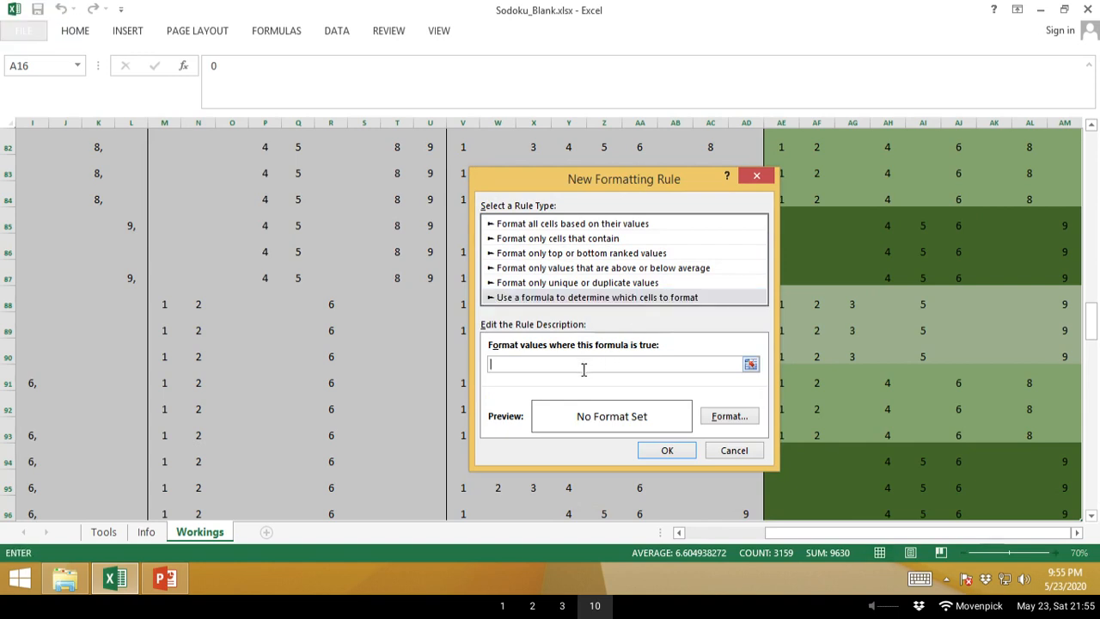
text(=)
click(215, 235)
key(ctrl+Left)
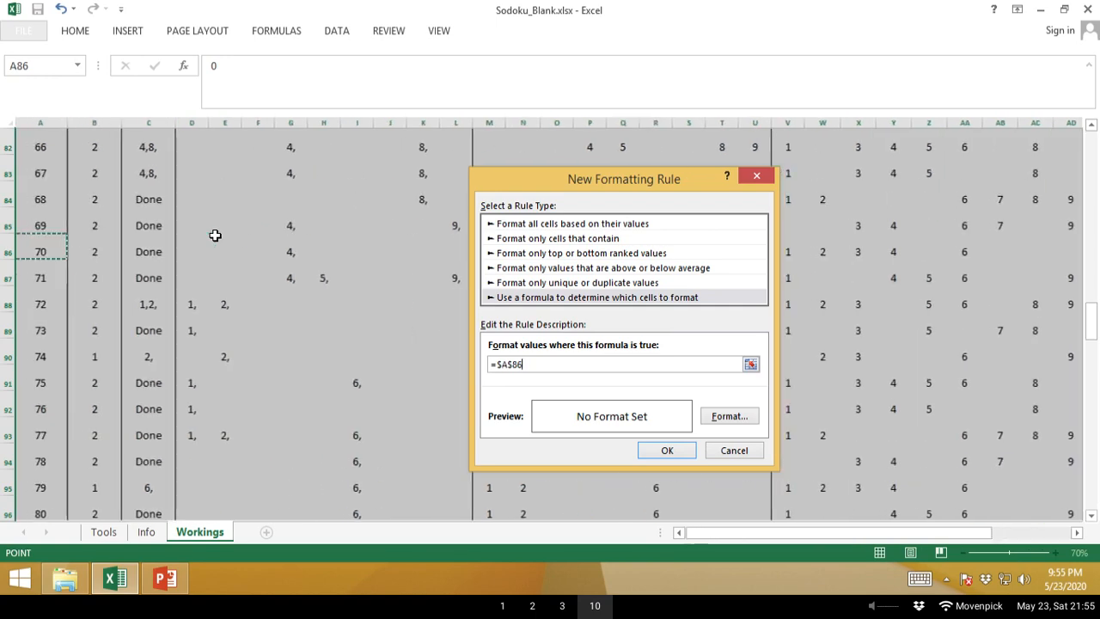
key(ctrl+Up)
key(Up)
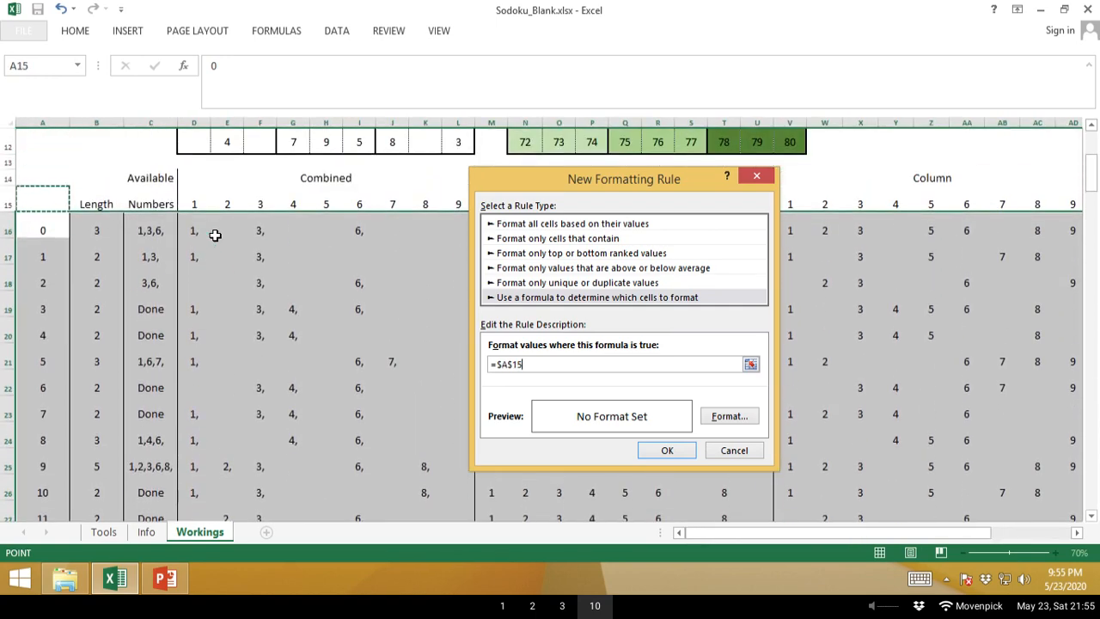
key(Down)
key(Right)
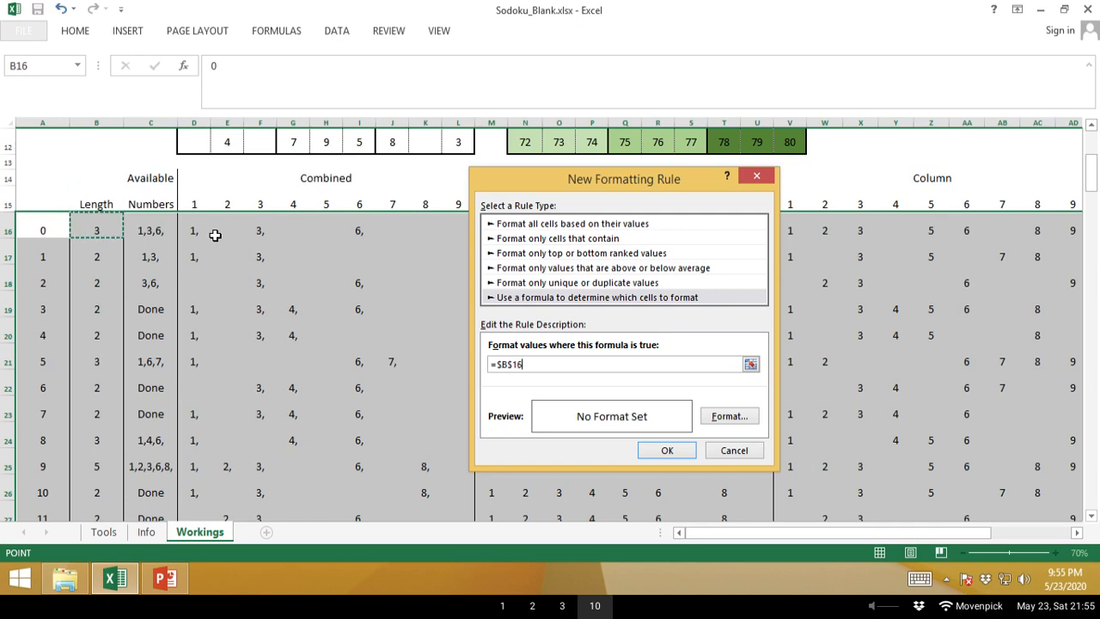
key(Right)
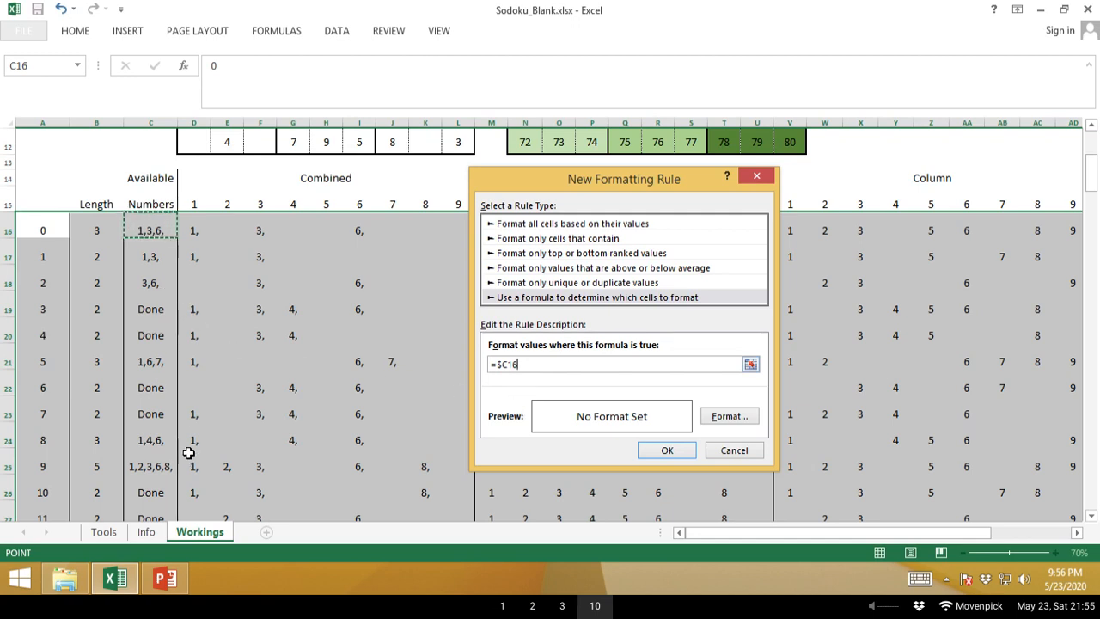
text(=)
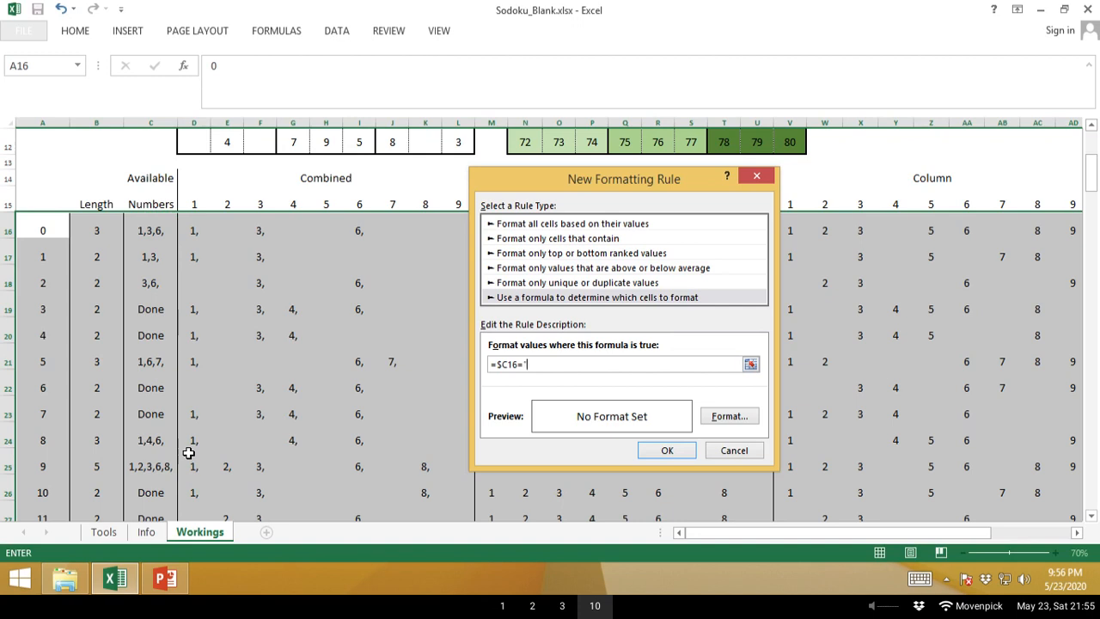
text("Done)
text(")
Copy the rule formula, switch to PowerPoint, and paste it as the title of a new slide after slide 8.
drag(568, 363, 483, 364)
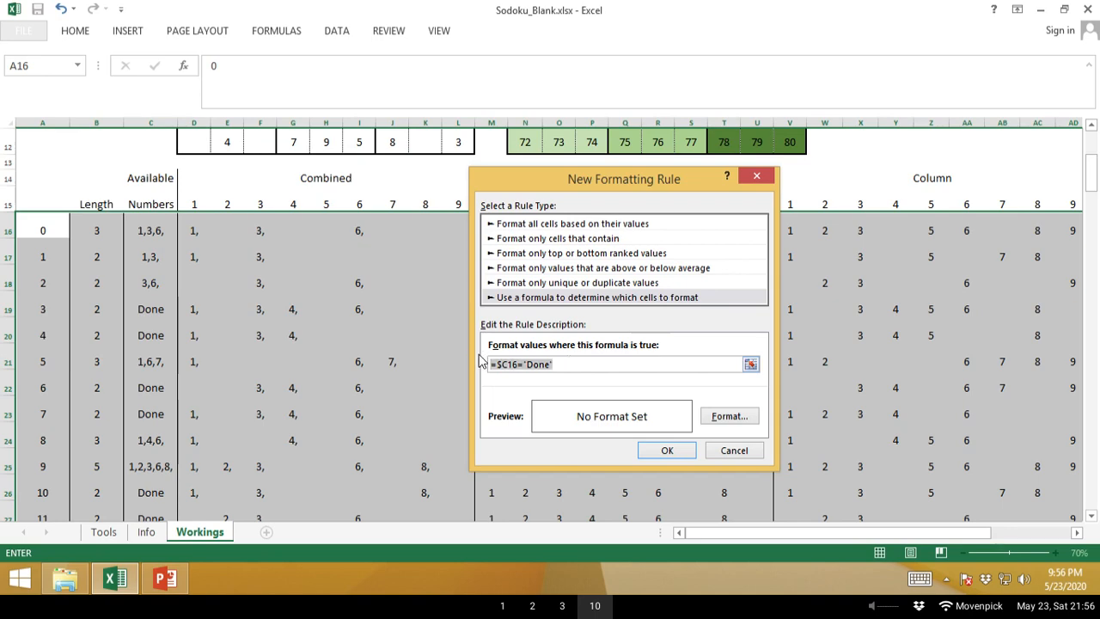
click(165, 578)
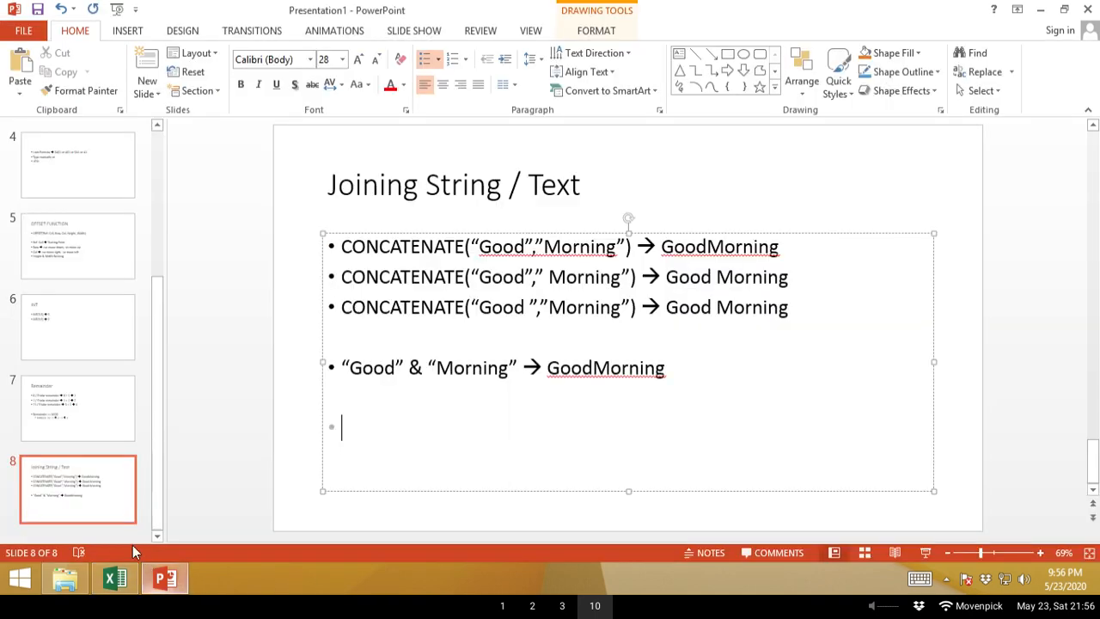
click(110, 526)
right_click(110, 526)
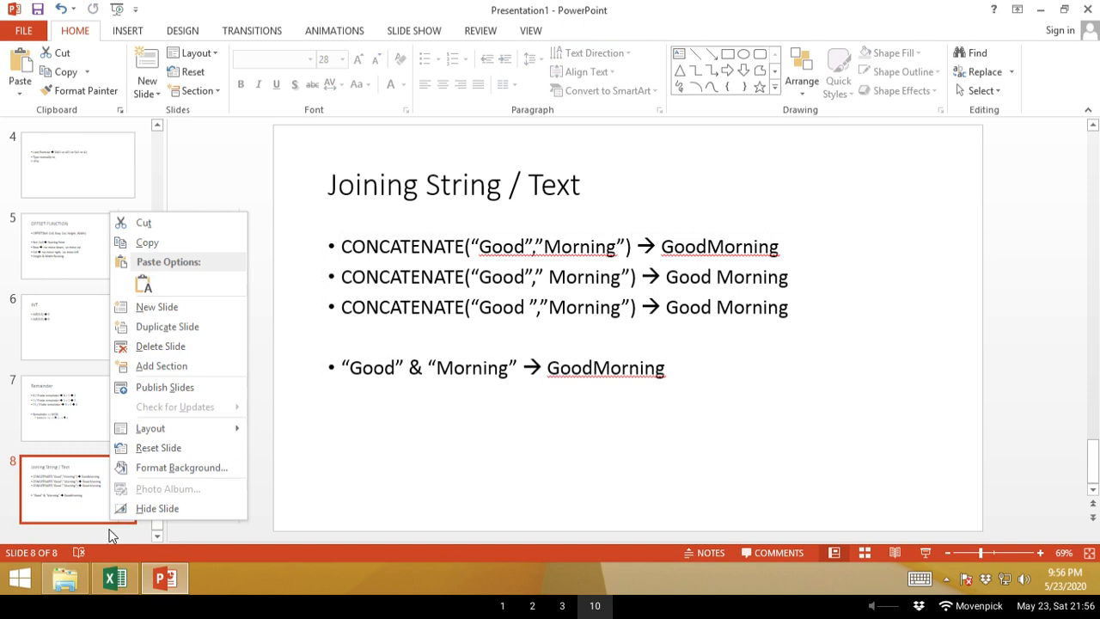
click(180, 309)
click(528, 169)
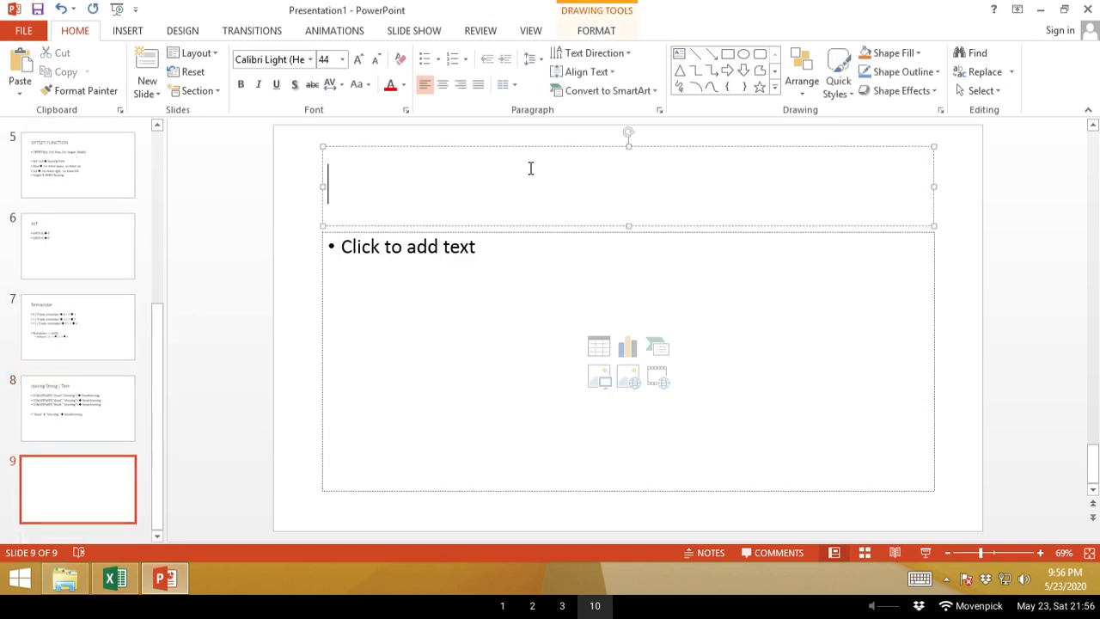
key(ctrl+v)
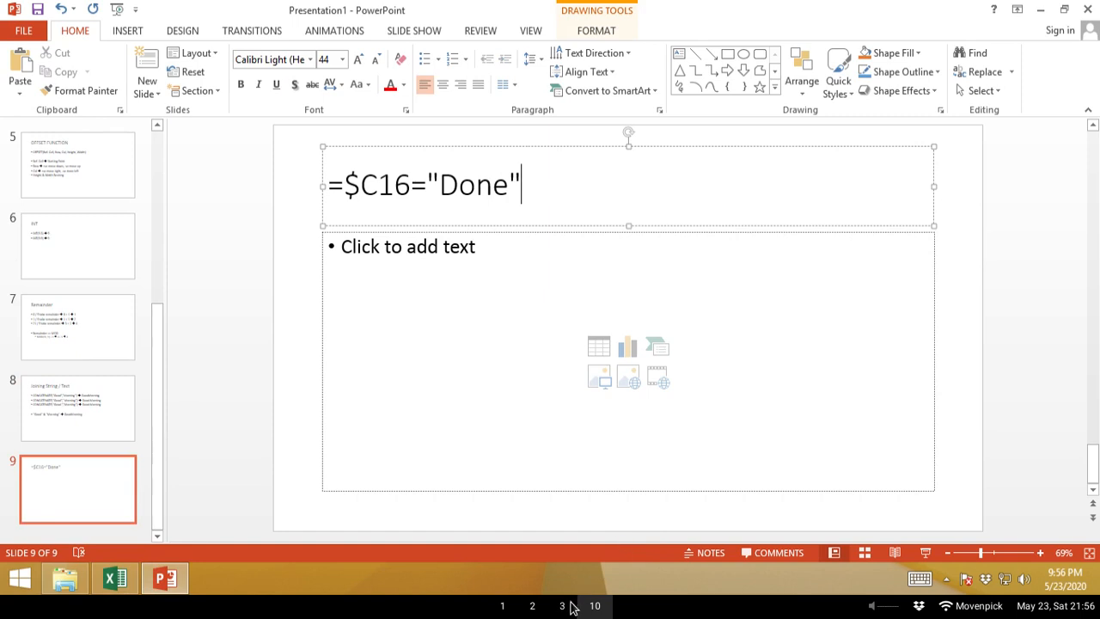
Switch back to Excel, give the Done rule a strikethrough font and red fill, and apply it.
click(115, 578)
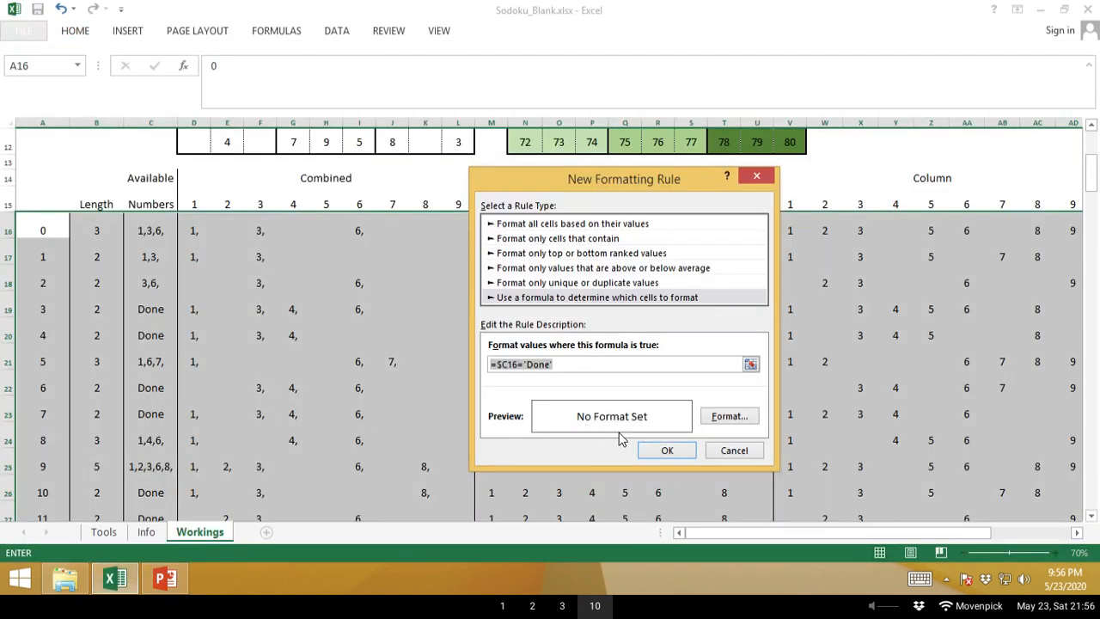
click(718, 418)
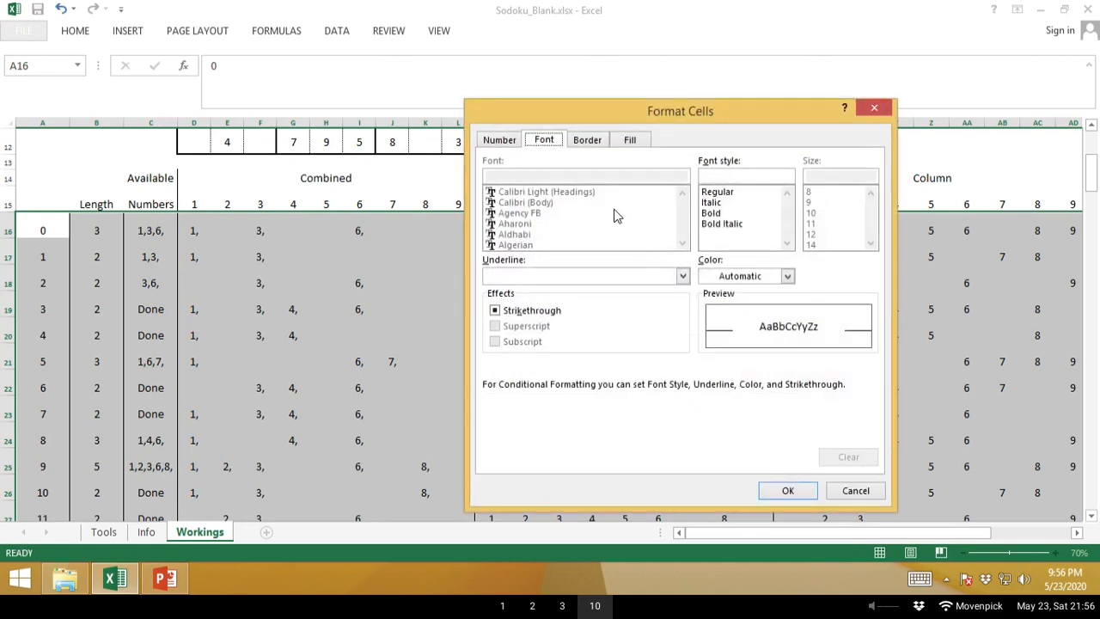
click(495, 311)
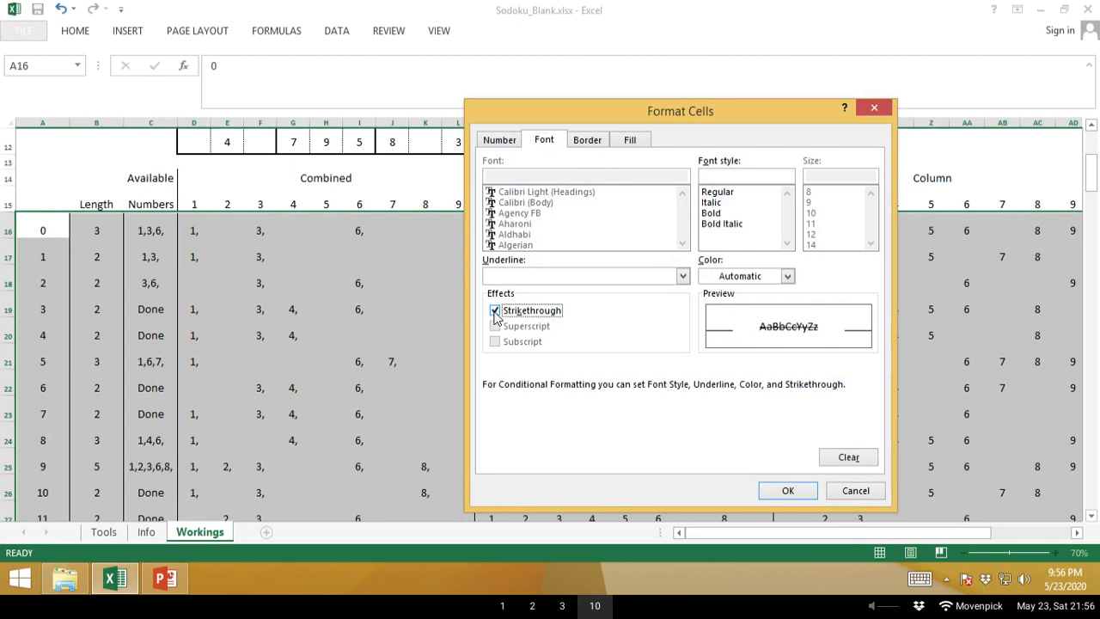
click(632, 141)
click(511, 300)
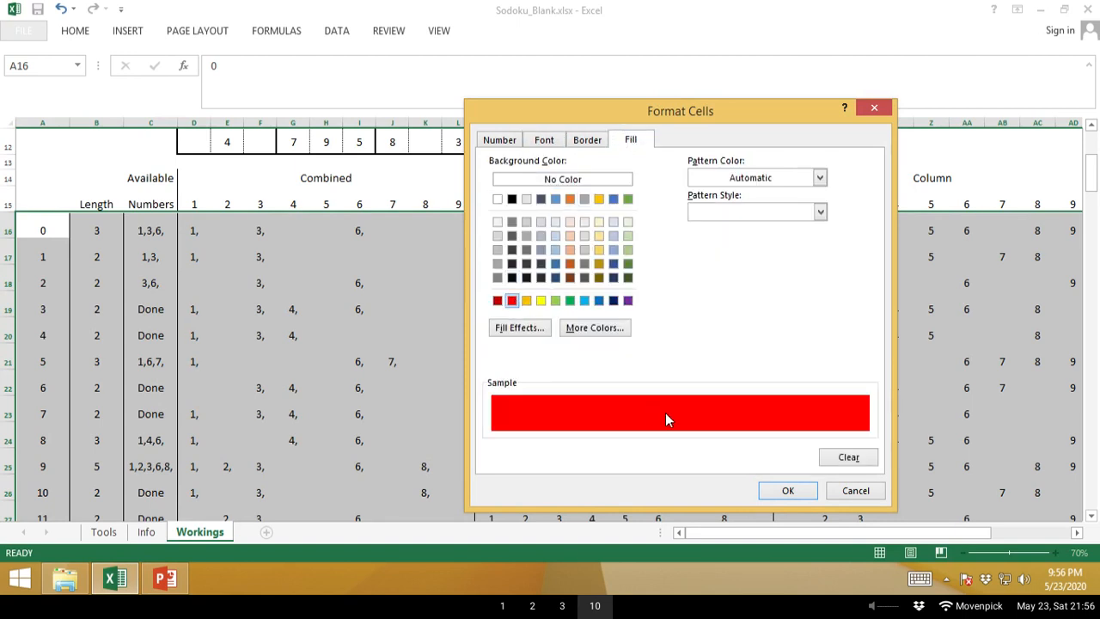
click(762, 490)
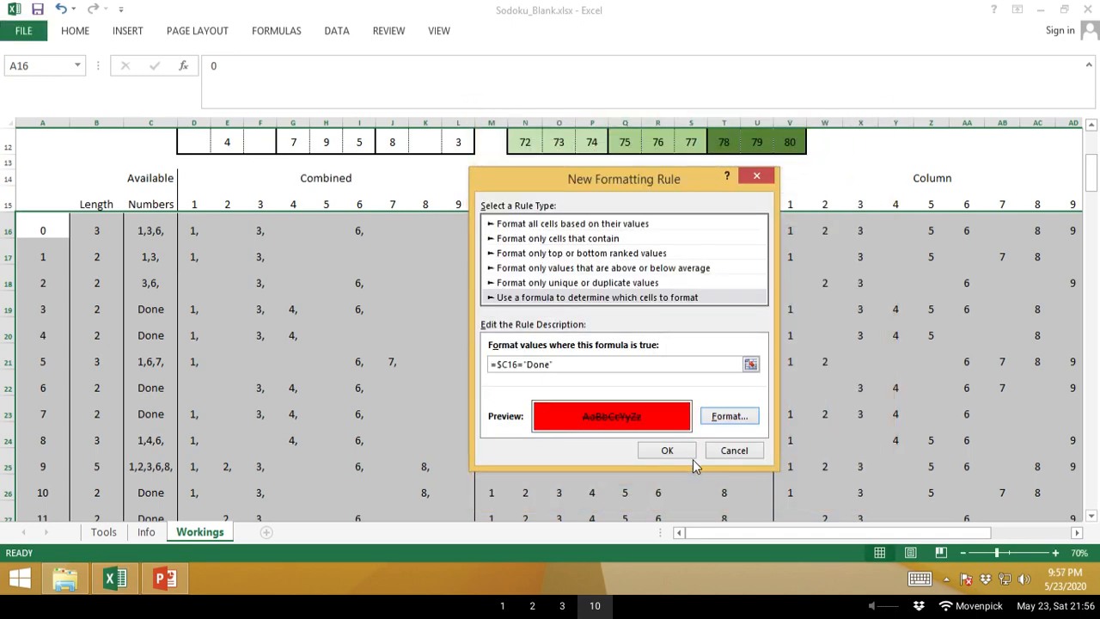
click(667, 450)
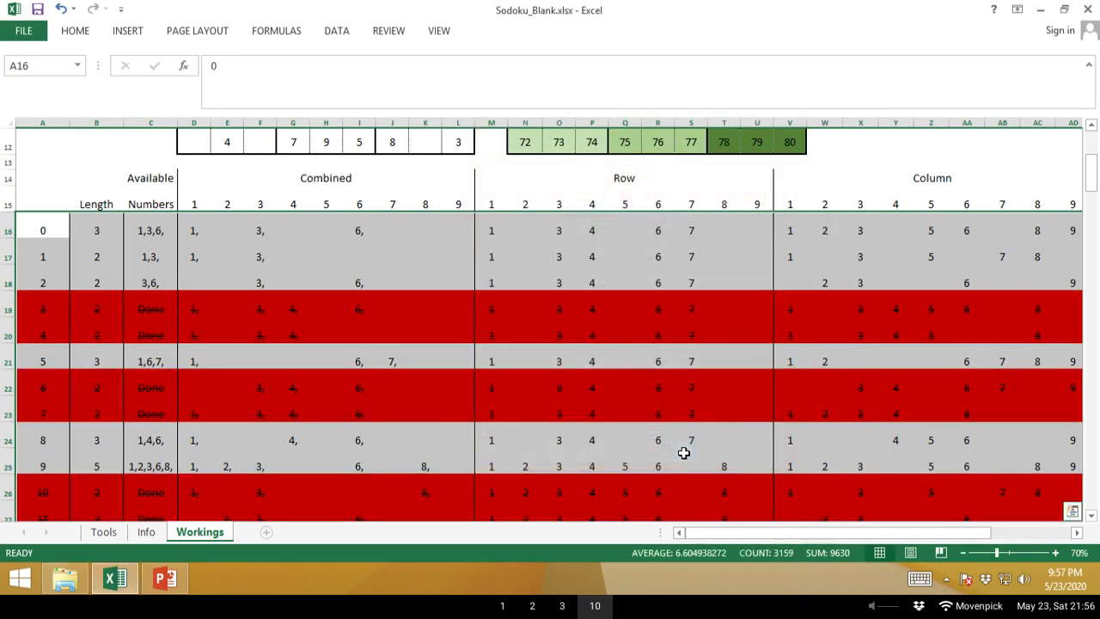
key(Down)
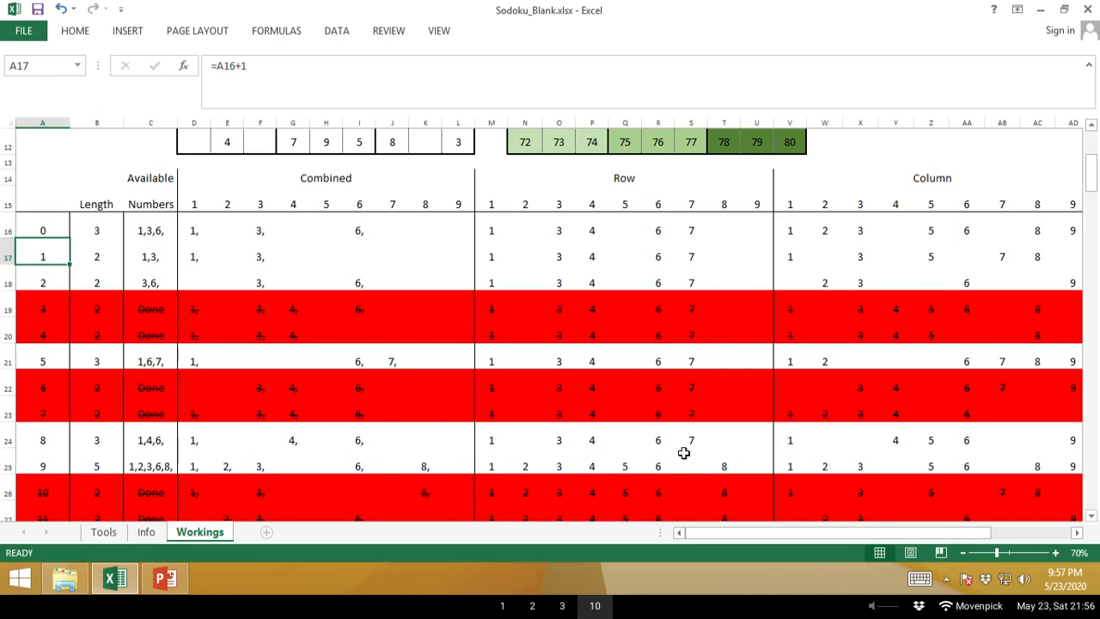
Freeze the panes above row 16 so the Sudoku grids and table headings stay fixed.
key(Up)
key(Up)
key(Up)
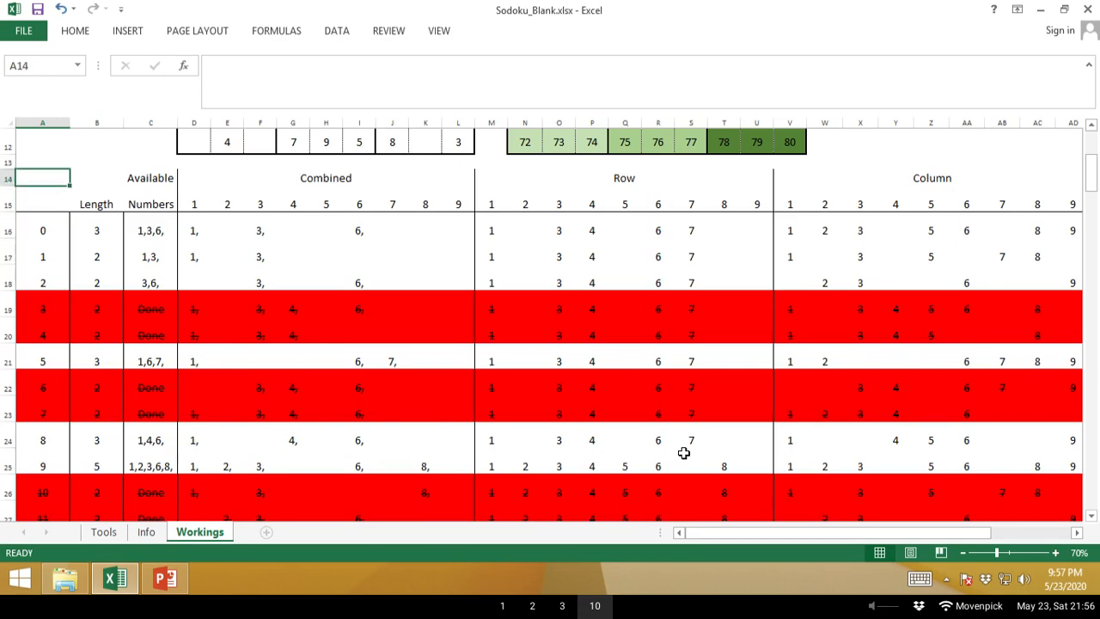
key(Down)
key(Right)
key(ctrl+Up)
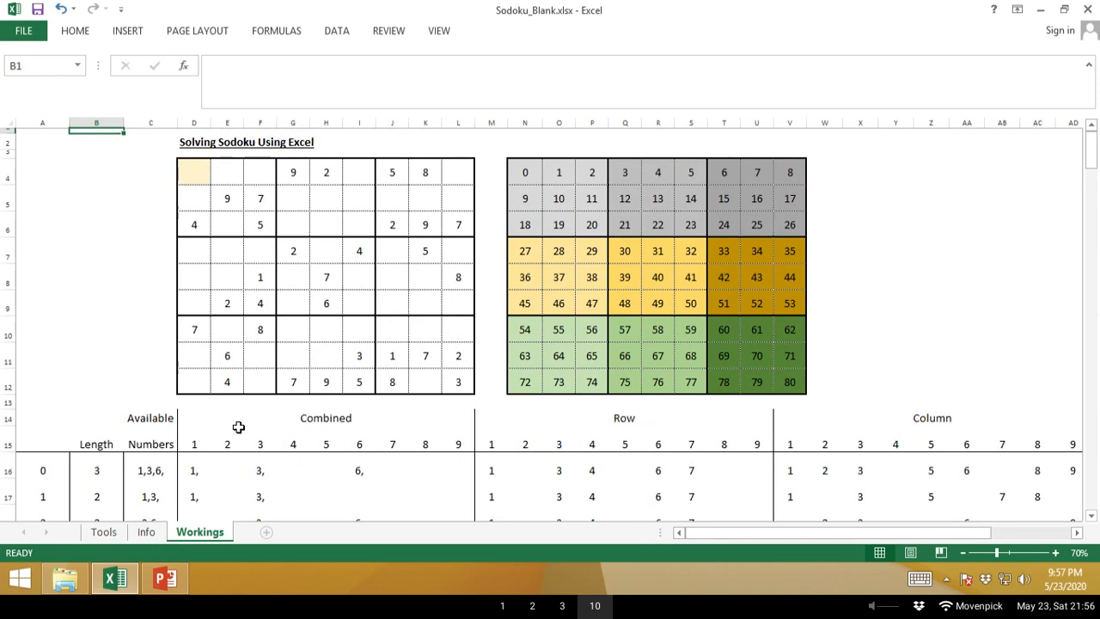
click(7, 470)
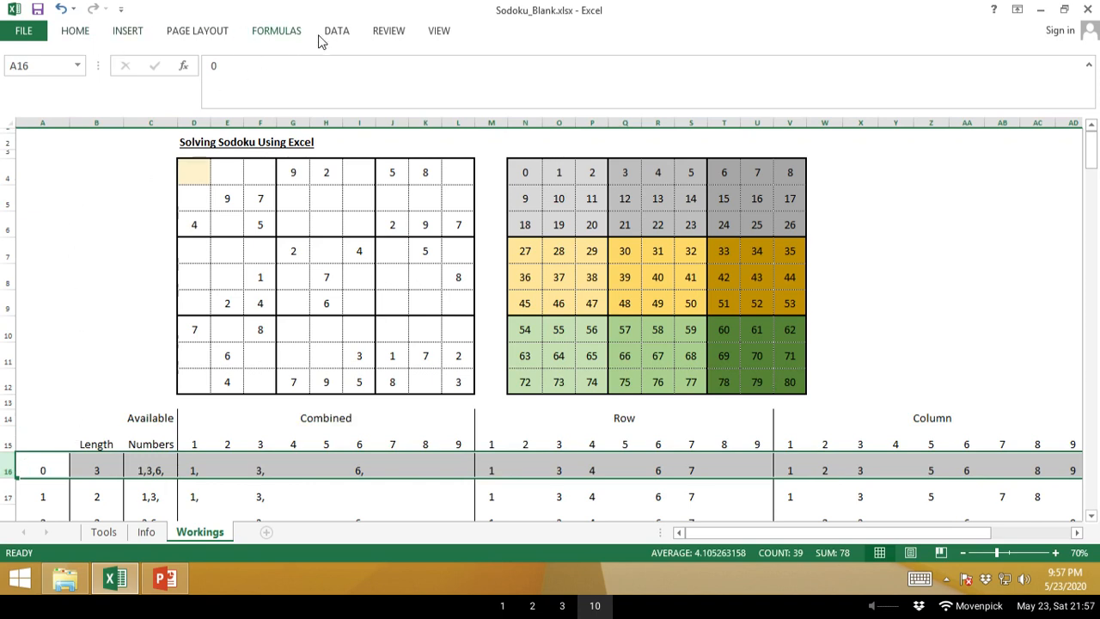
click(444, 34)
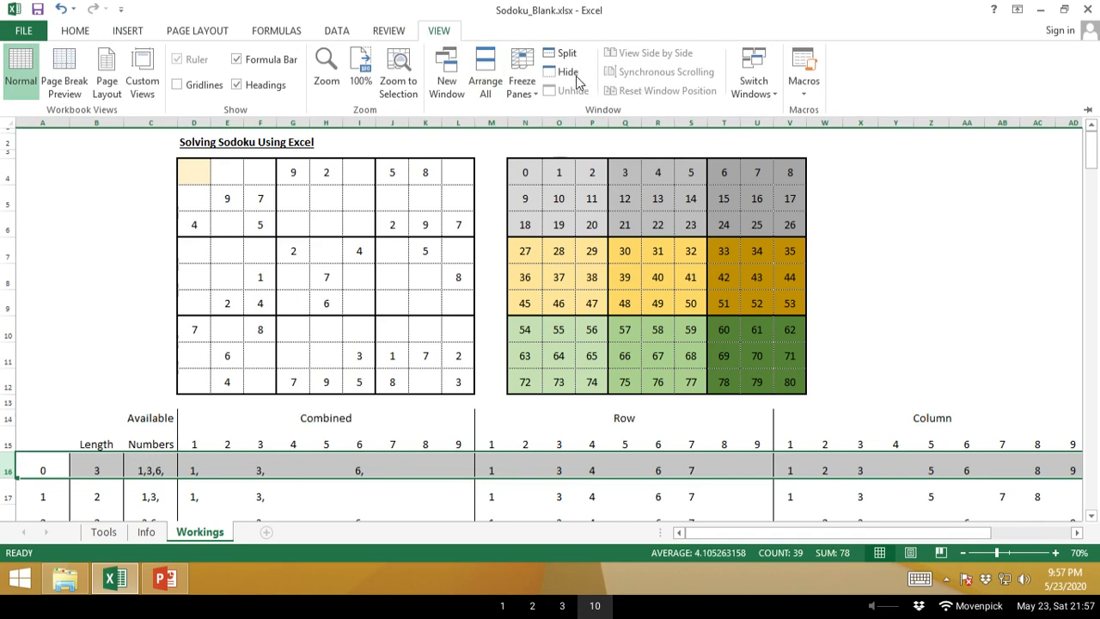
click(533, 82)
click(544, 125)
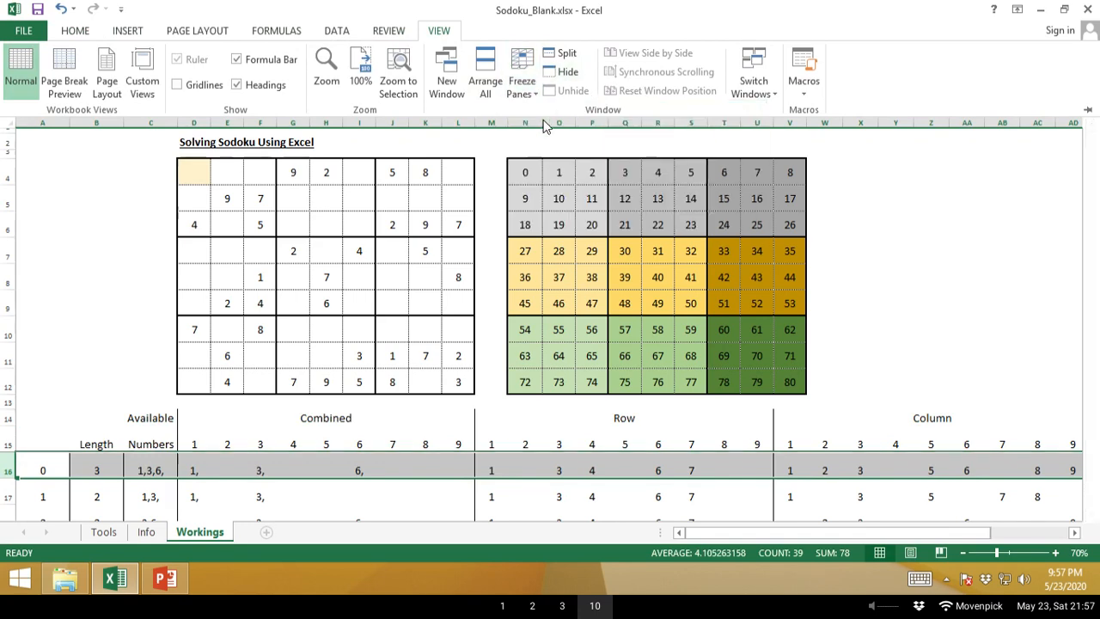
Move down the working rows in column M to check the frozen grids and headings against the scrolling table.
click(487, 478)
key(Down)
key(Down)
key(Down)
key(Down)
key(Down)
key(Down)
key(Down)
key(Down)
key(Down)
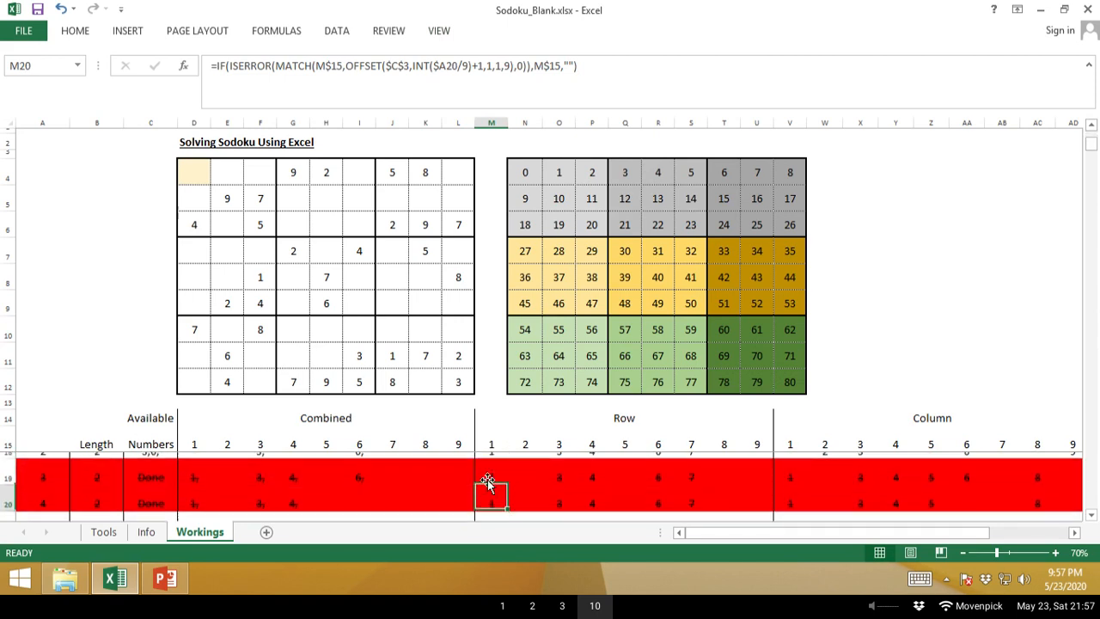
key(Down)
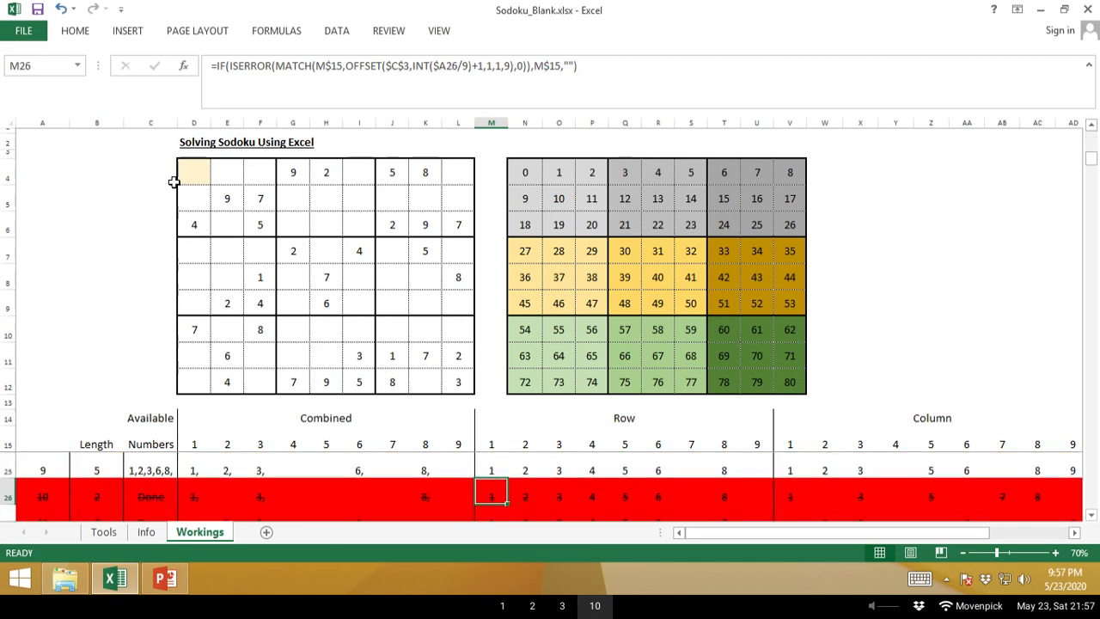
Add filters to the row 15 headings of the workings table, starting from the Length heading.
click(127, 440)
key(Down)
key(Up)
key(Left)
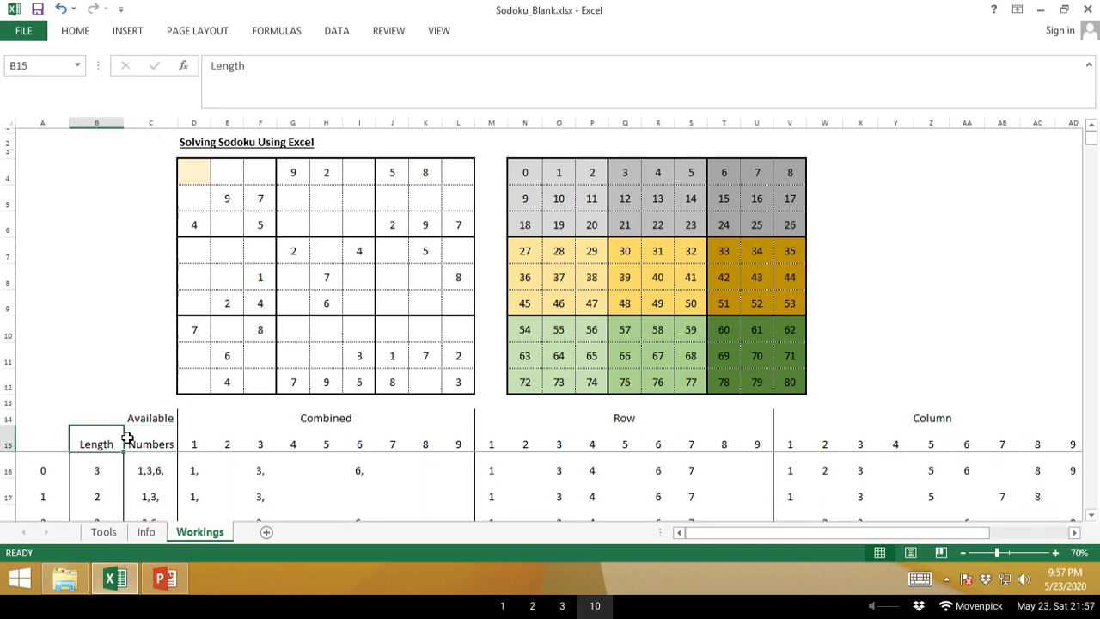
click(75, 32)
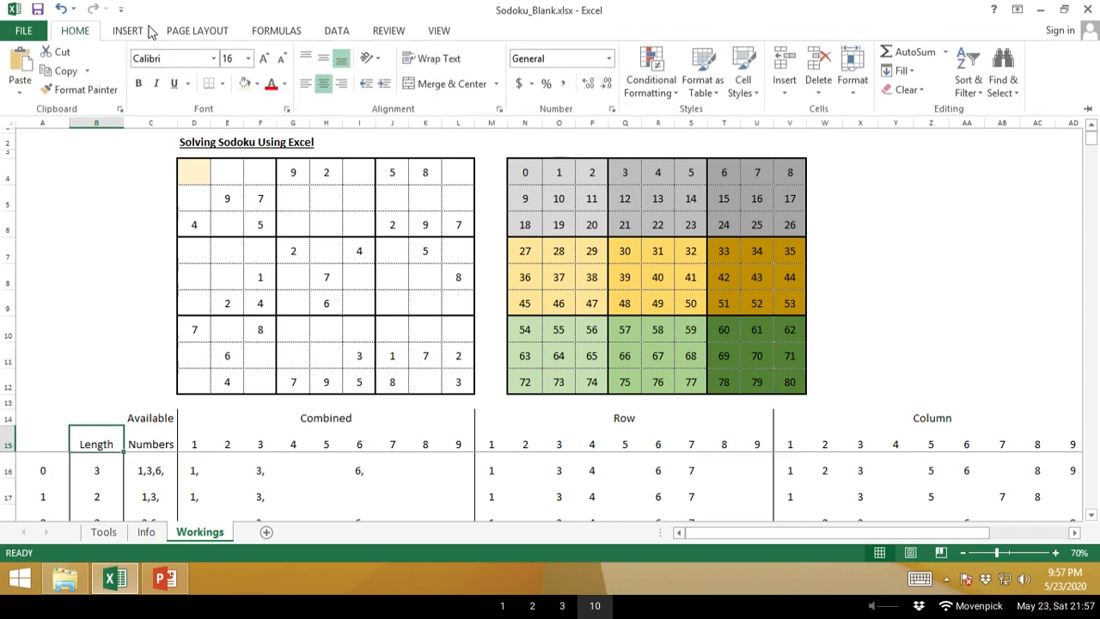
click(966, 78)
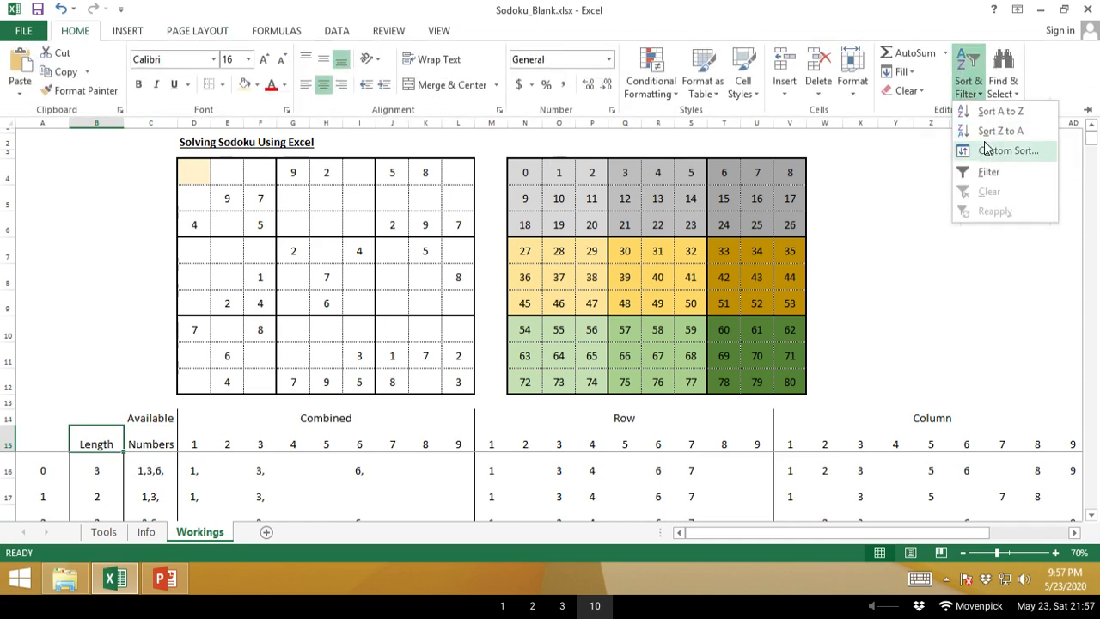
click(988, 174)
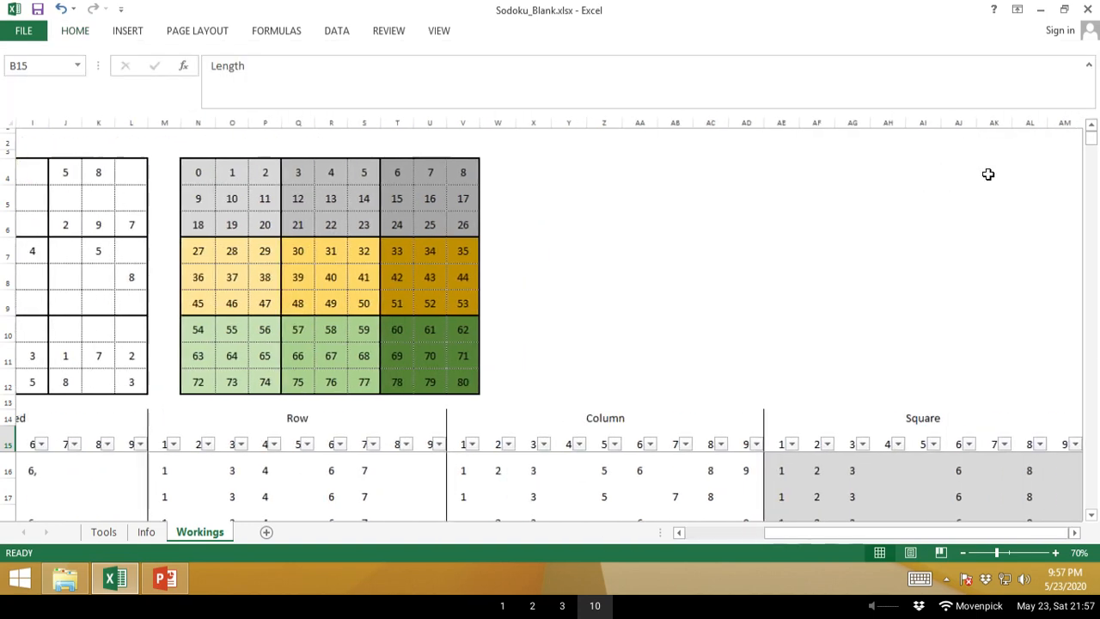
key(Home)
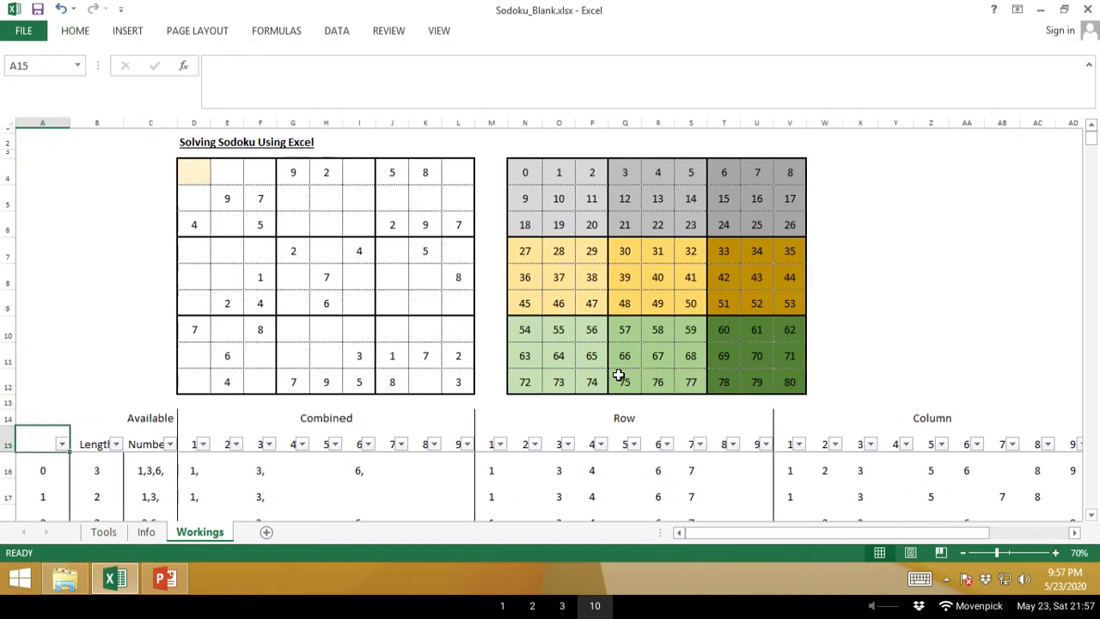
Filter the Length column to show only rows with a value of 1.
click(113, 445)
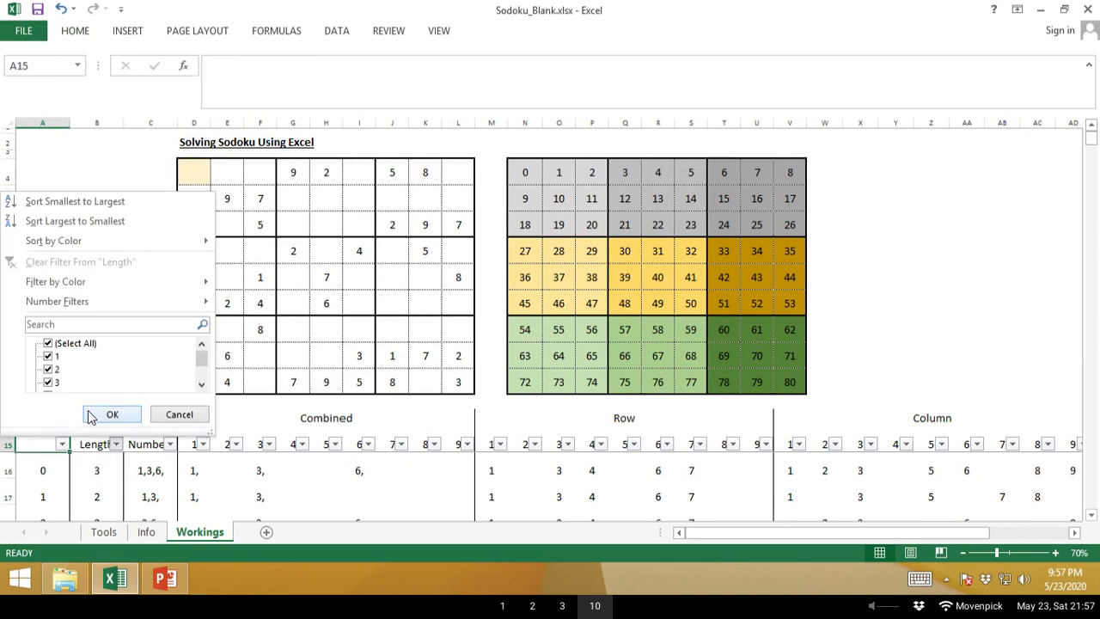
click(49, 344)
click(49, 357)
click(112, 413)
Check the first filtered row, position 41, and enter its only available number, 9, in Sudoku grid cell I8.
click(90, 471)
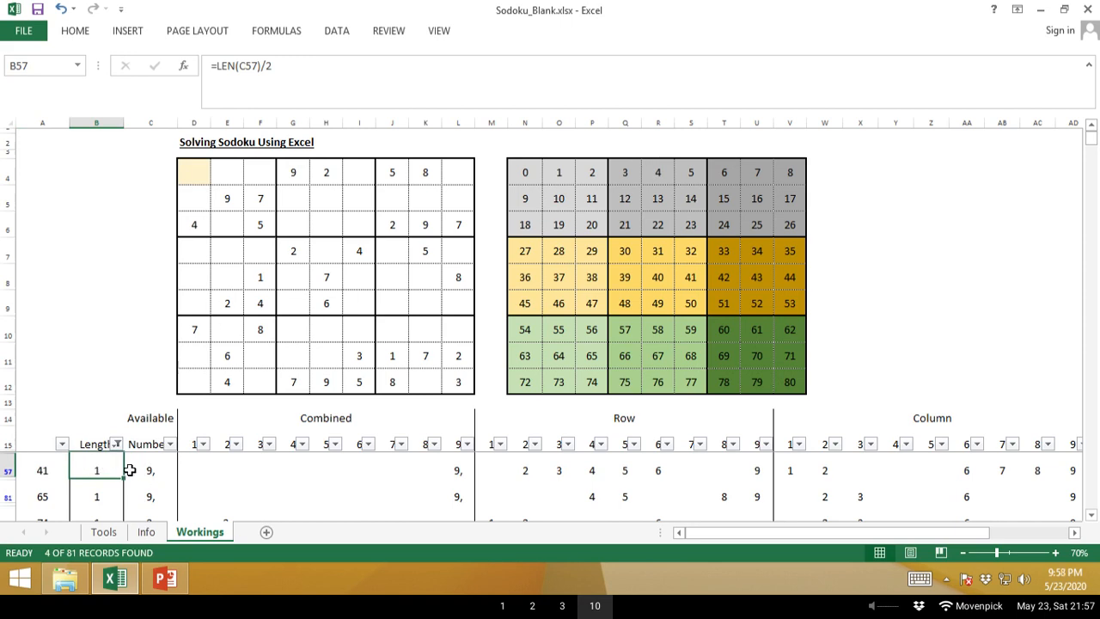
click(8, 470)
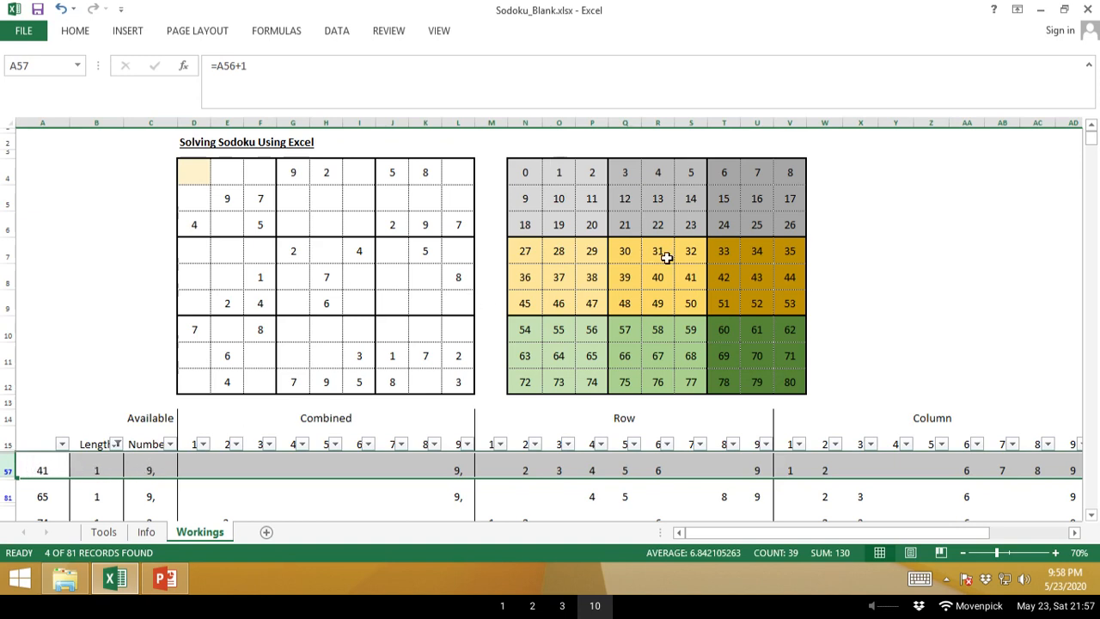
click(367, 279)
text(9)
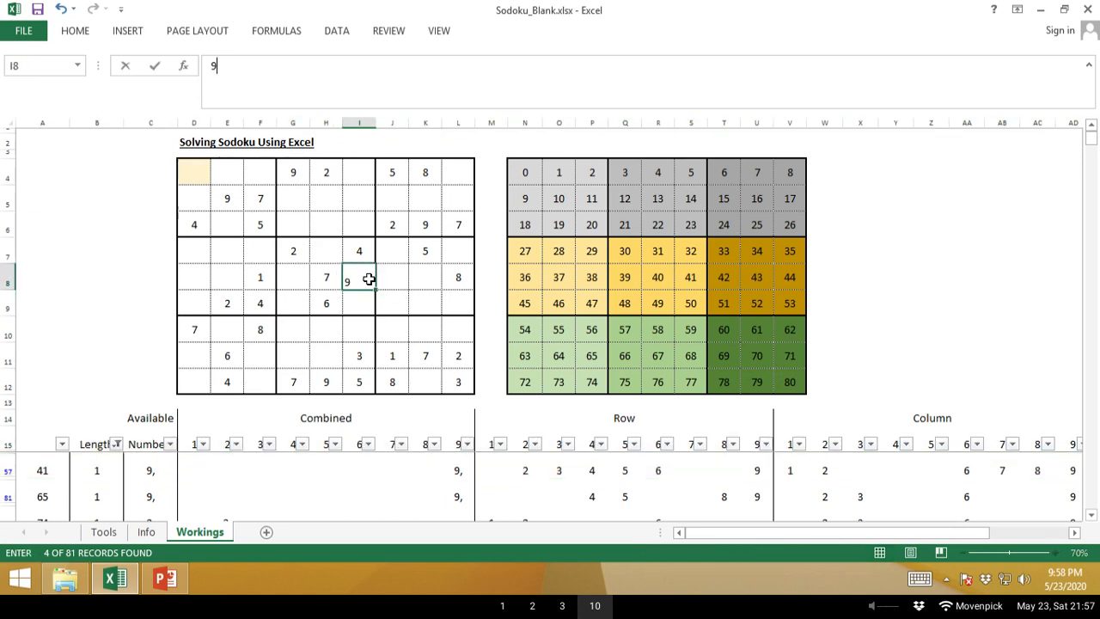
key(Return)
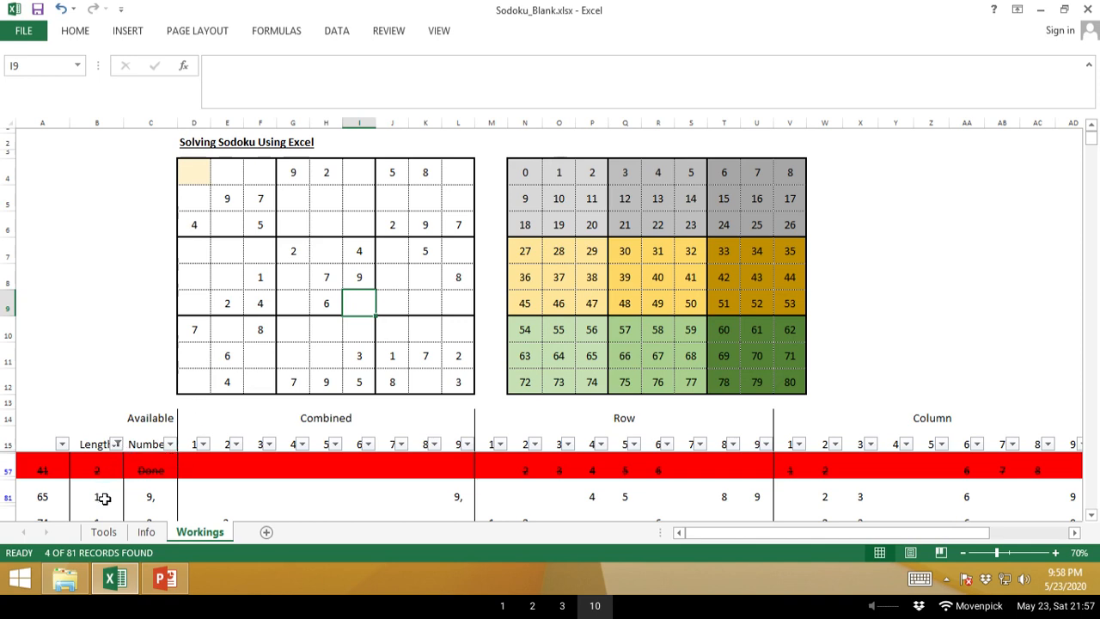
Reapply the Length filter for value 1 to refresh the list, and select the available number for position 74.
click(113, 446)
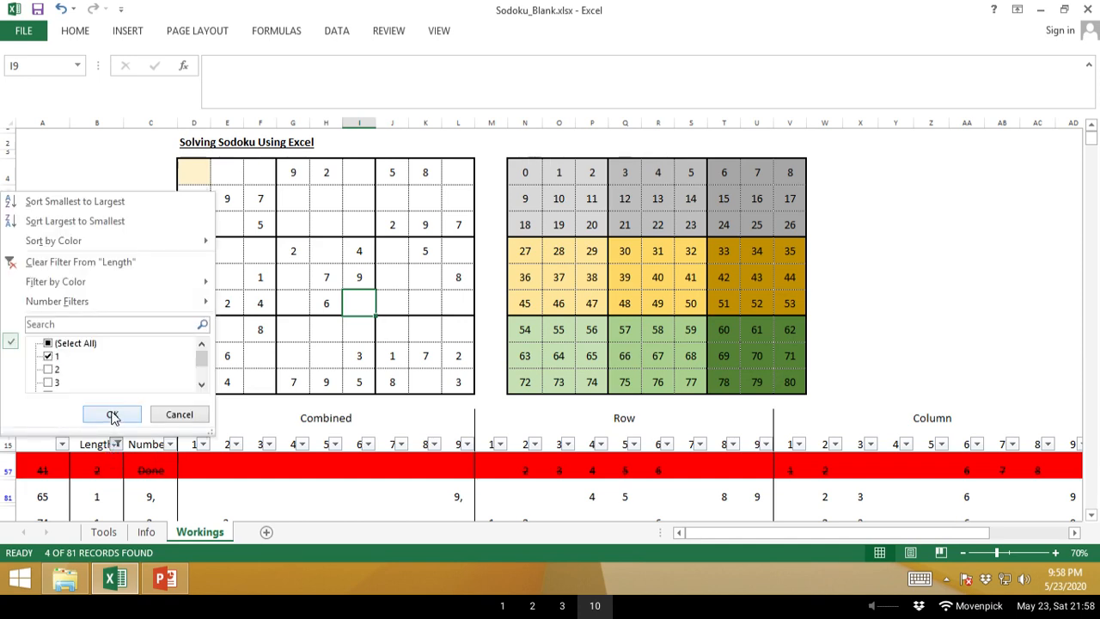
click(113, 415)
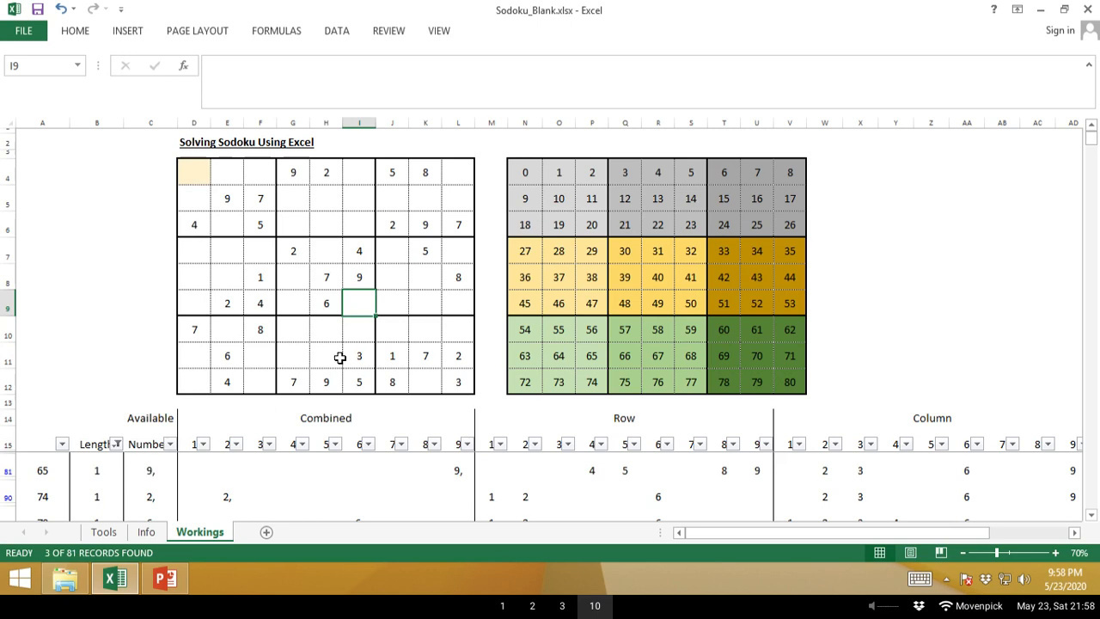
click(148, 497)
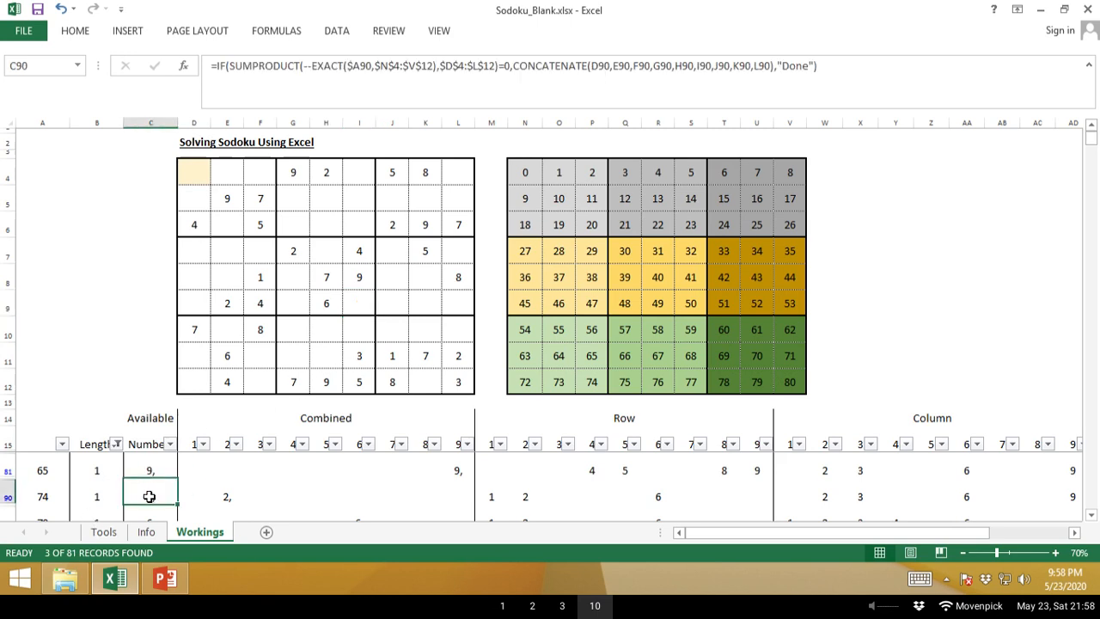